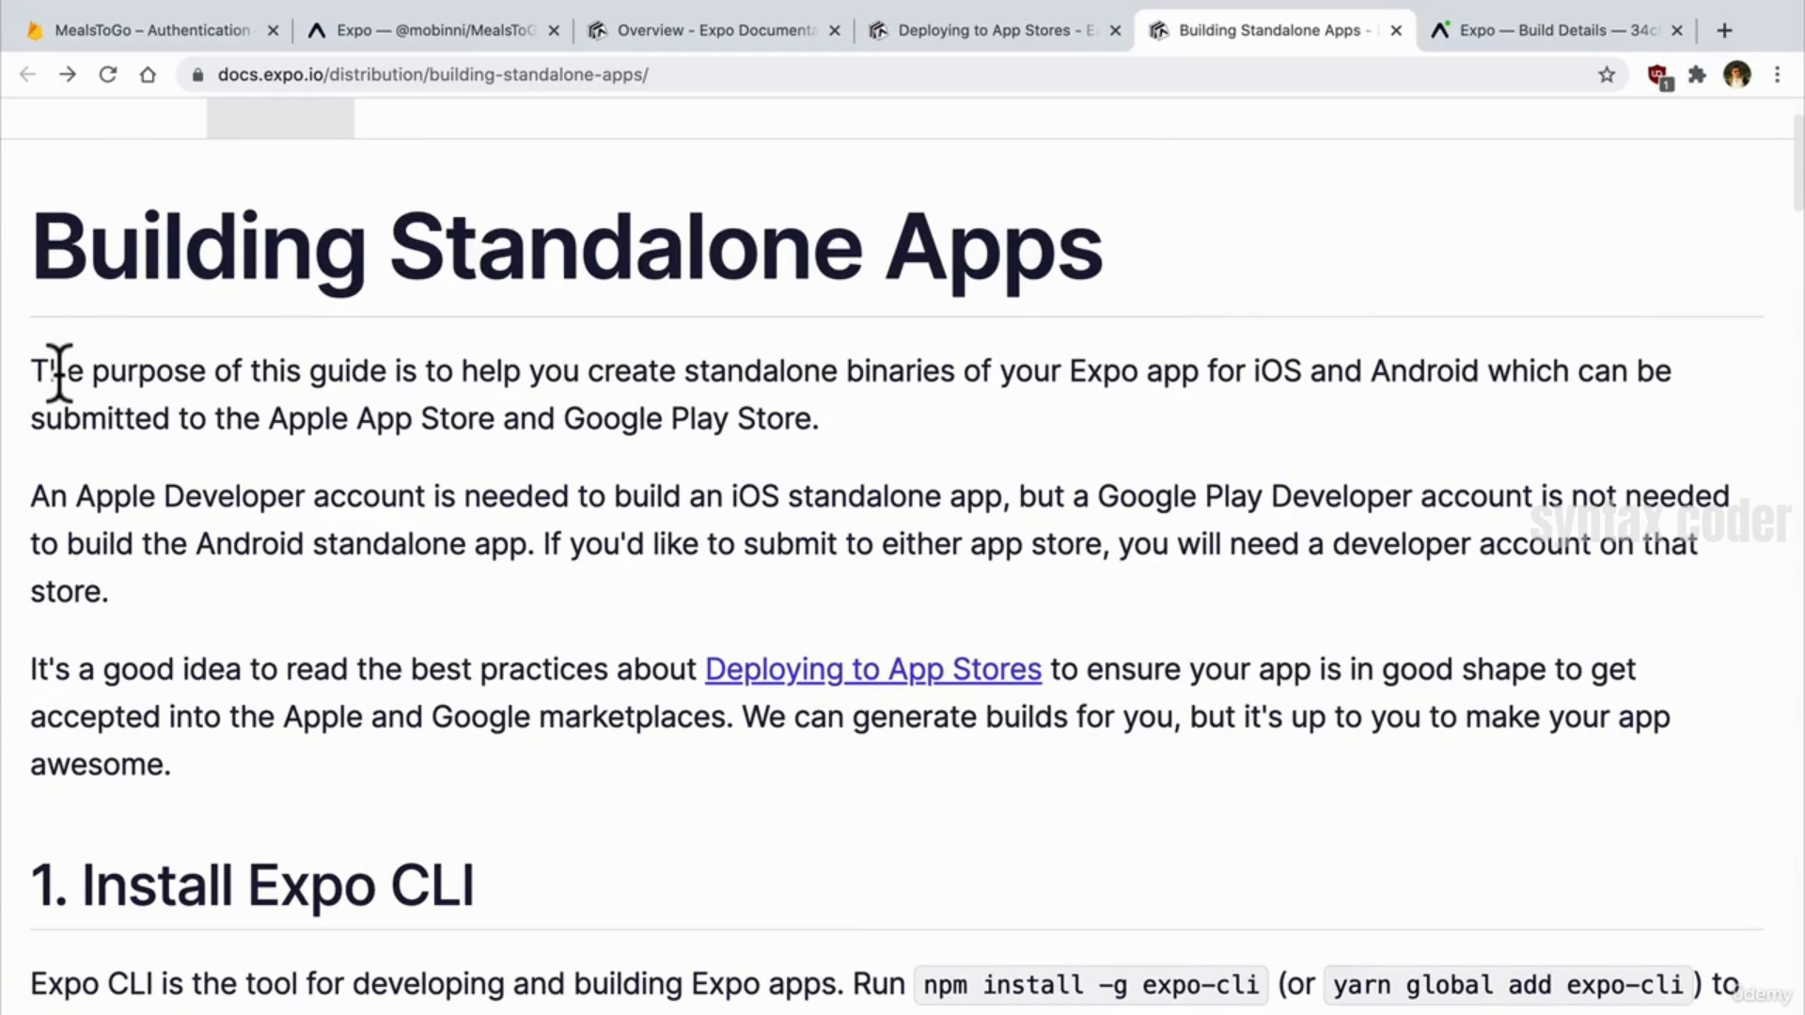
# Read the Building Standalone Apps introduction on creating standalone binaries for store submission, glancing at the Expo client's project list in the simulator
pyautogui.moveTo(604, 374); pyautogui.dragTo(904, 381)
pyautogui.click(745, 404)
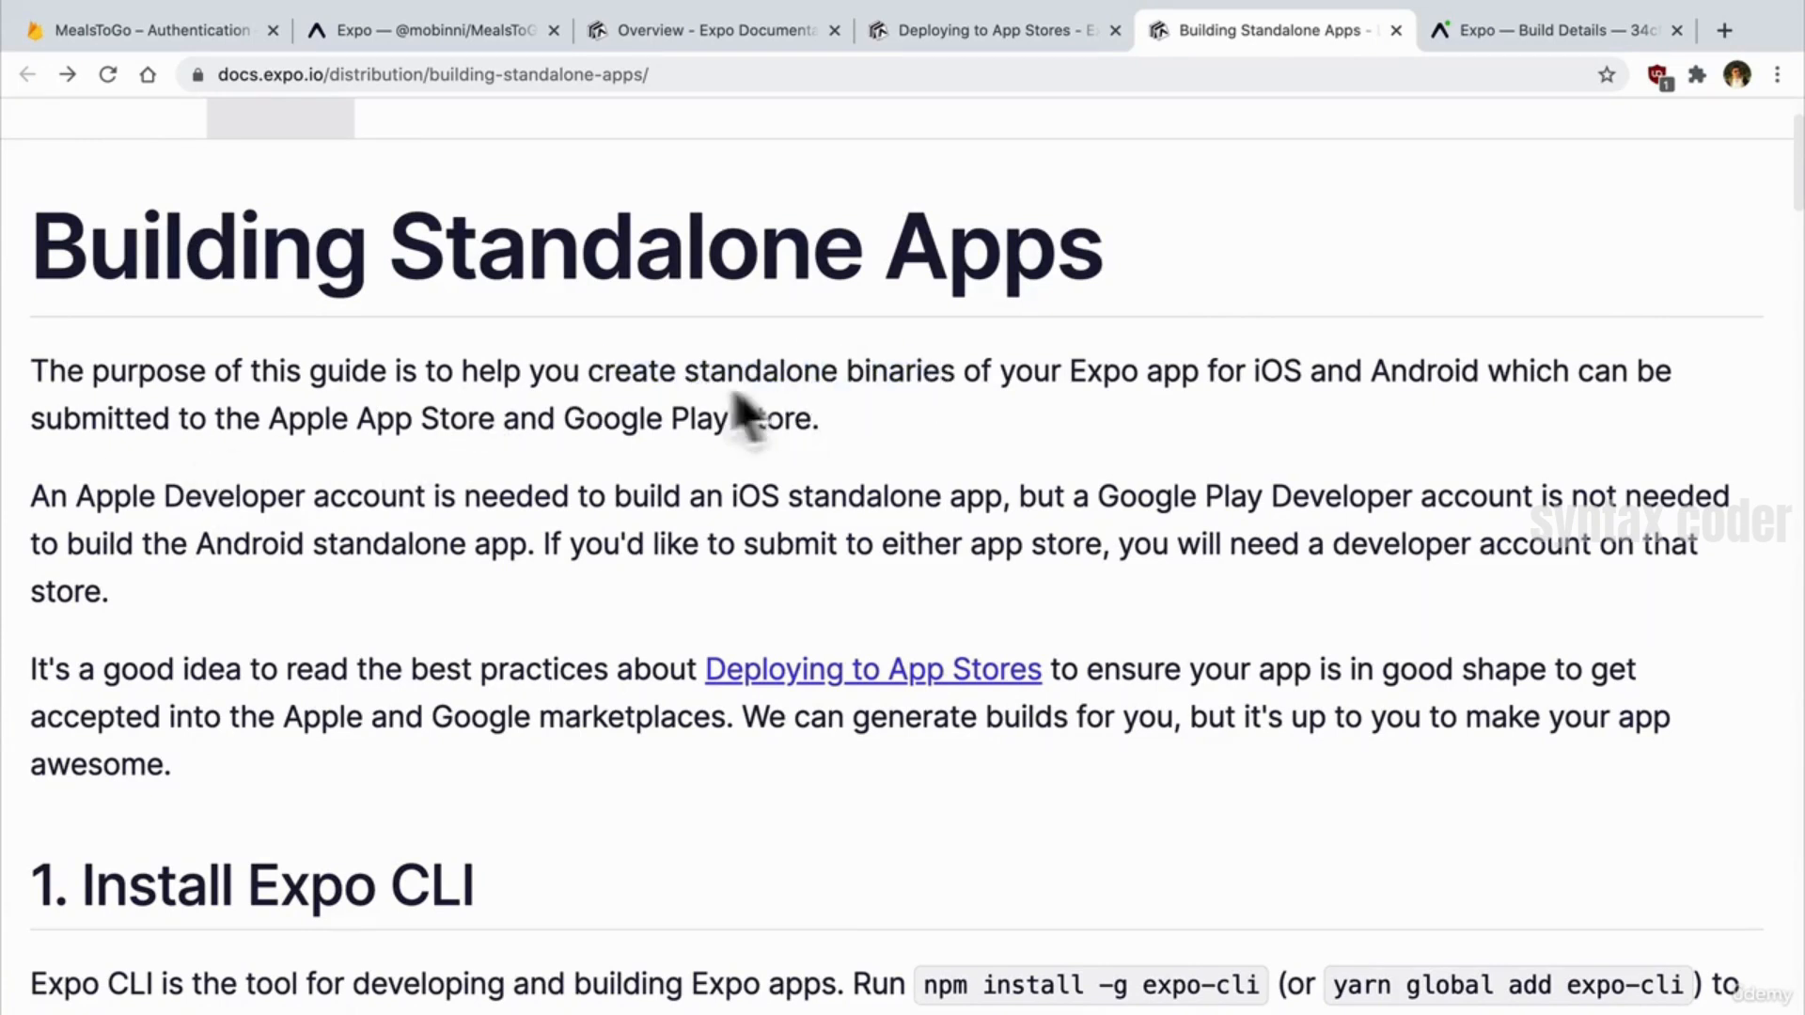
pyautogui.doubleClick(895, 376)
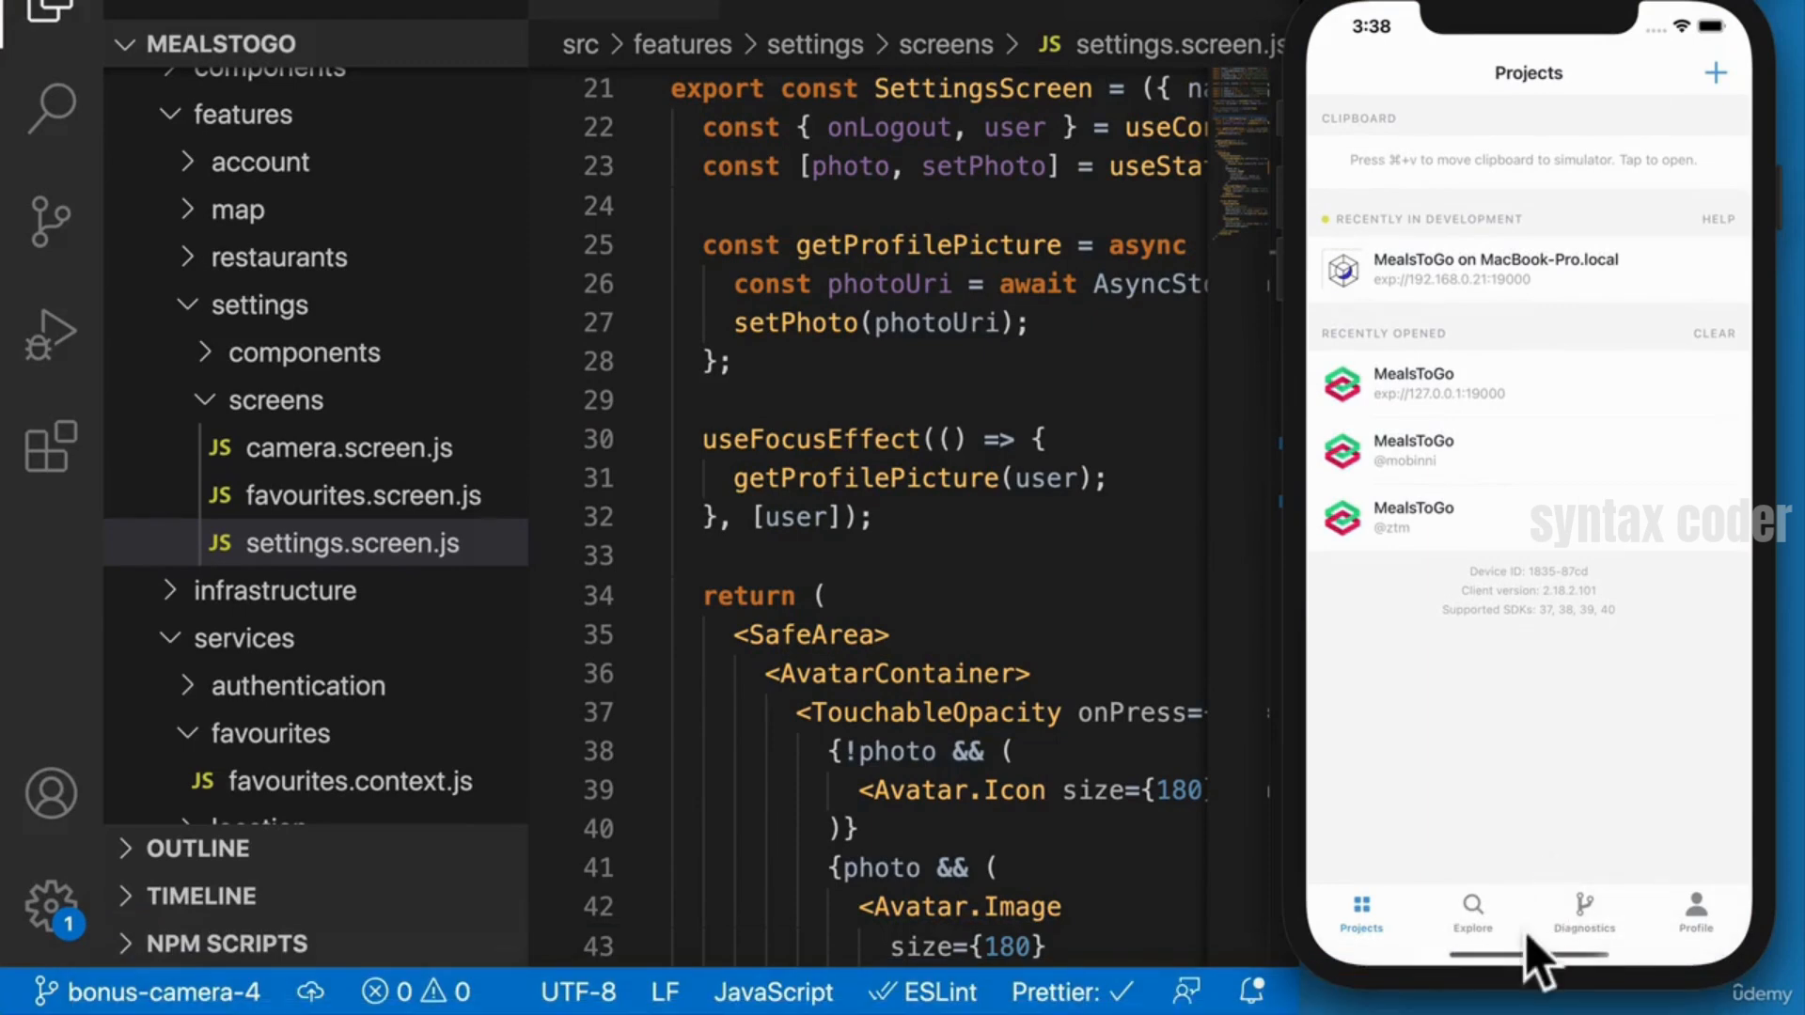
pyautogui.moveTo(1523, 949); pyautogui.dragTo(1603, 407)
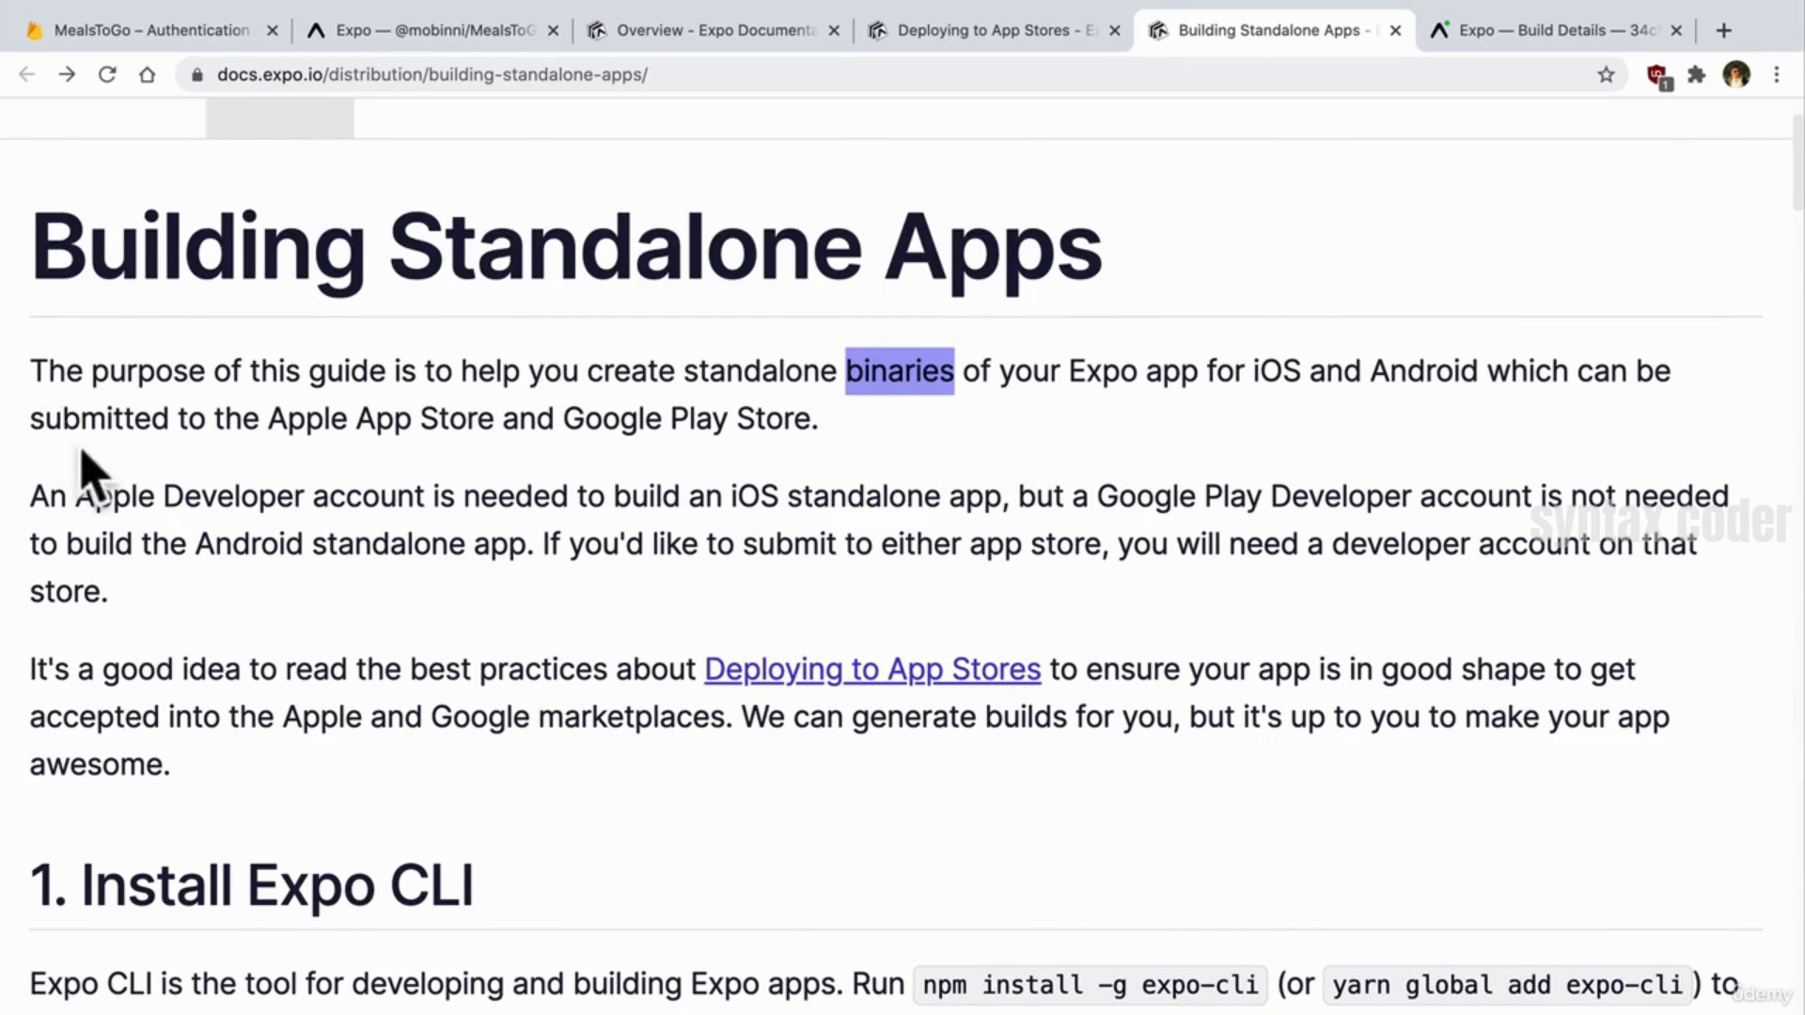
pyautogui.moveTo(31, 419); pyautogui.dragTo(830, 428)
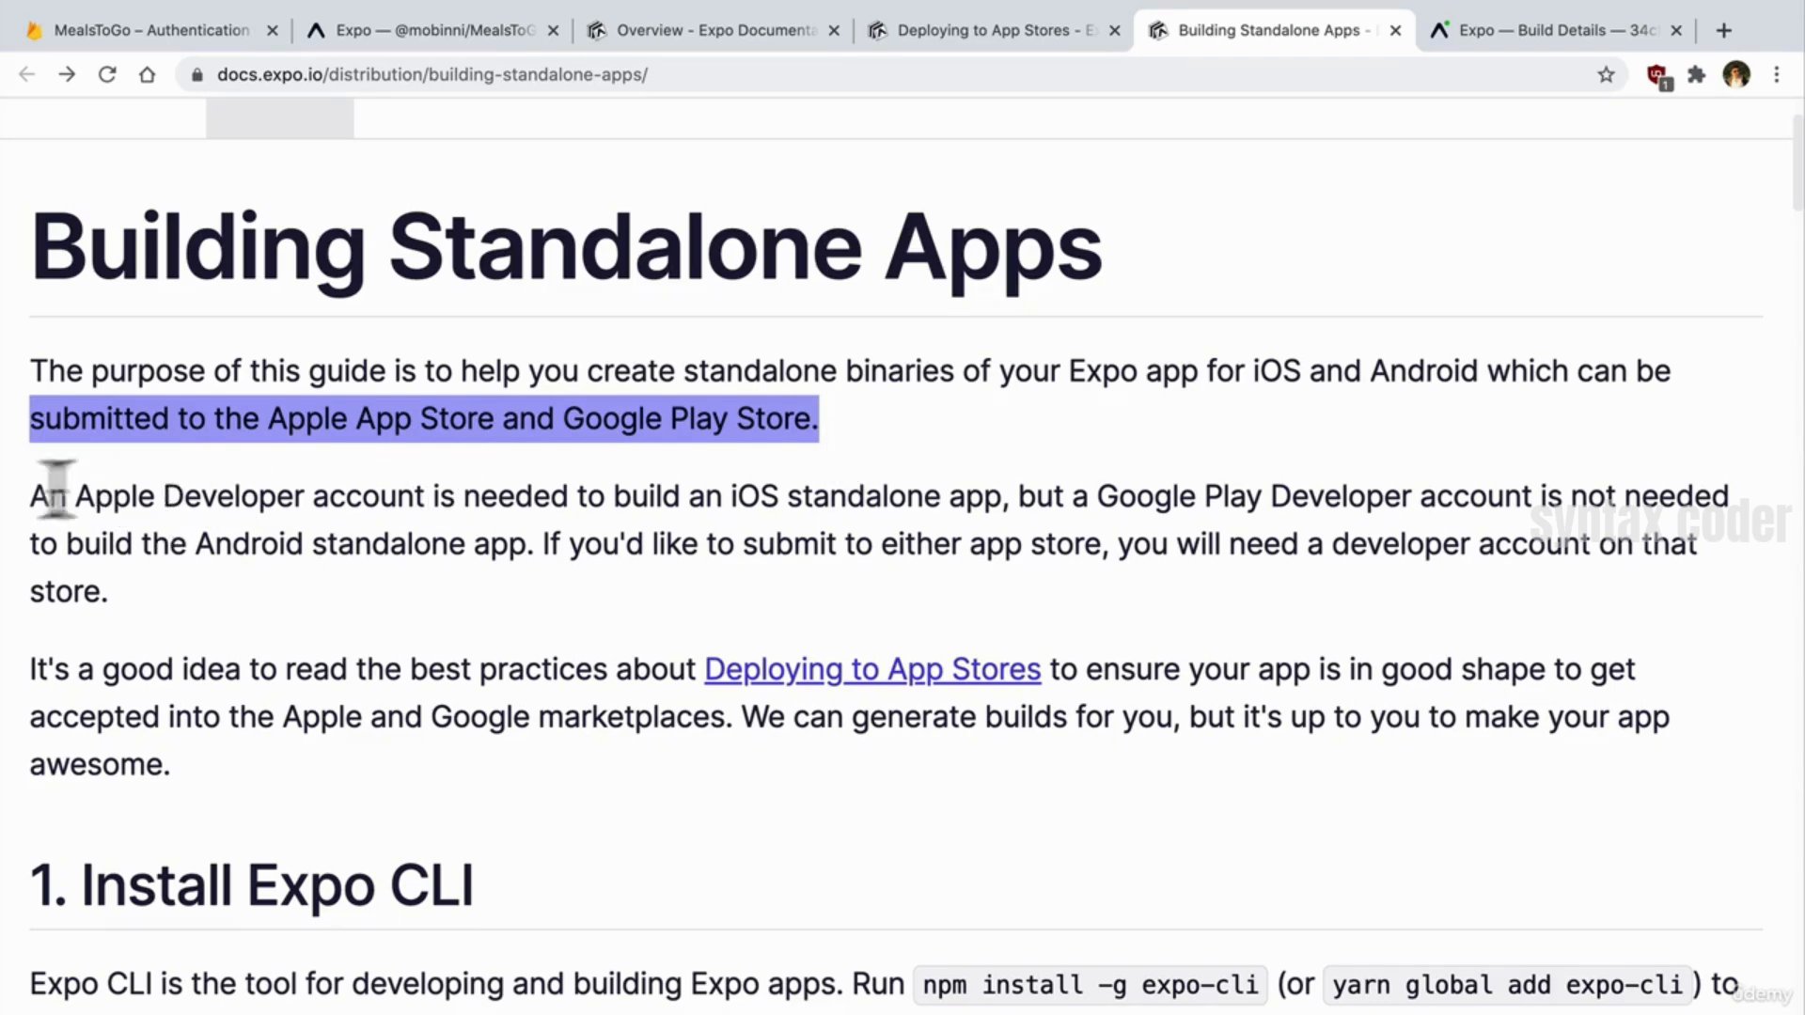
# Read which developer accounts are required for building iOS and Android standalone apps and for submitting them to either store
pyautogui.click(99, 492)
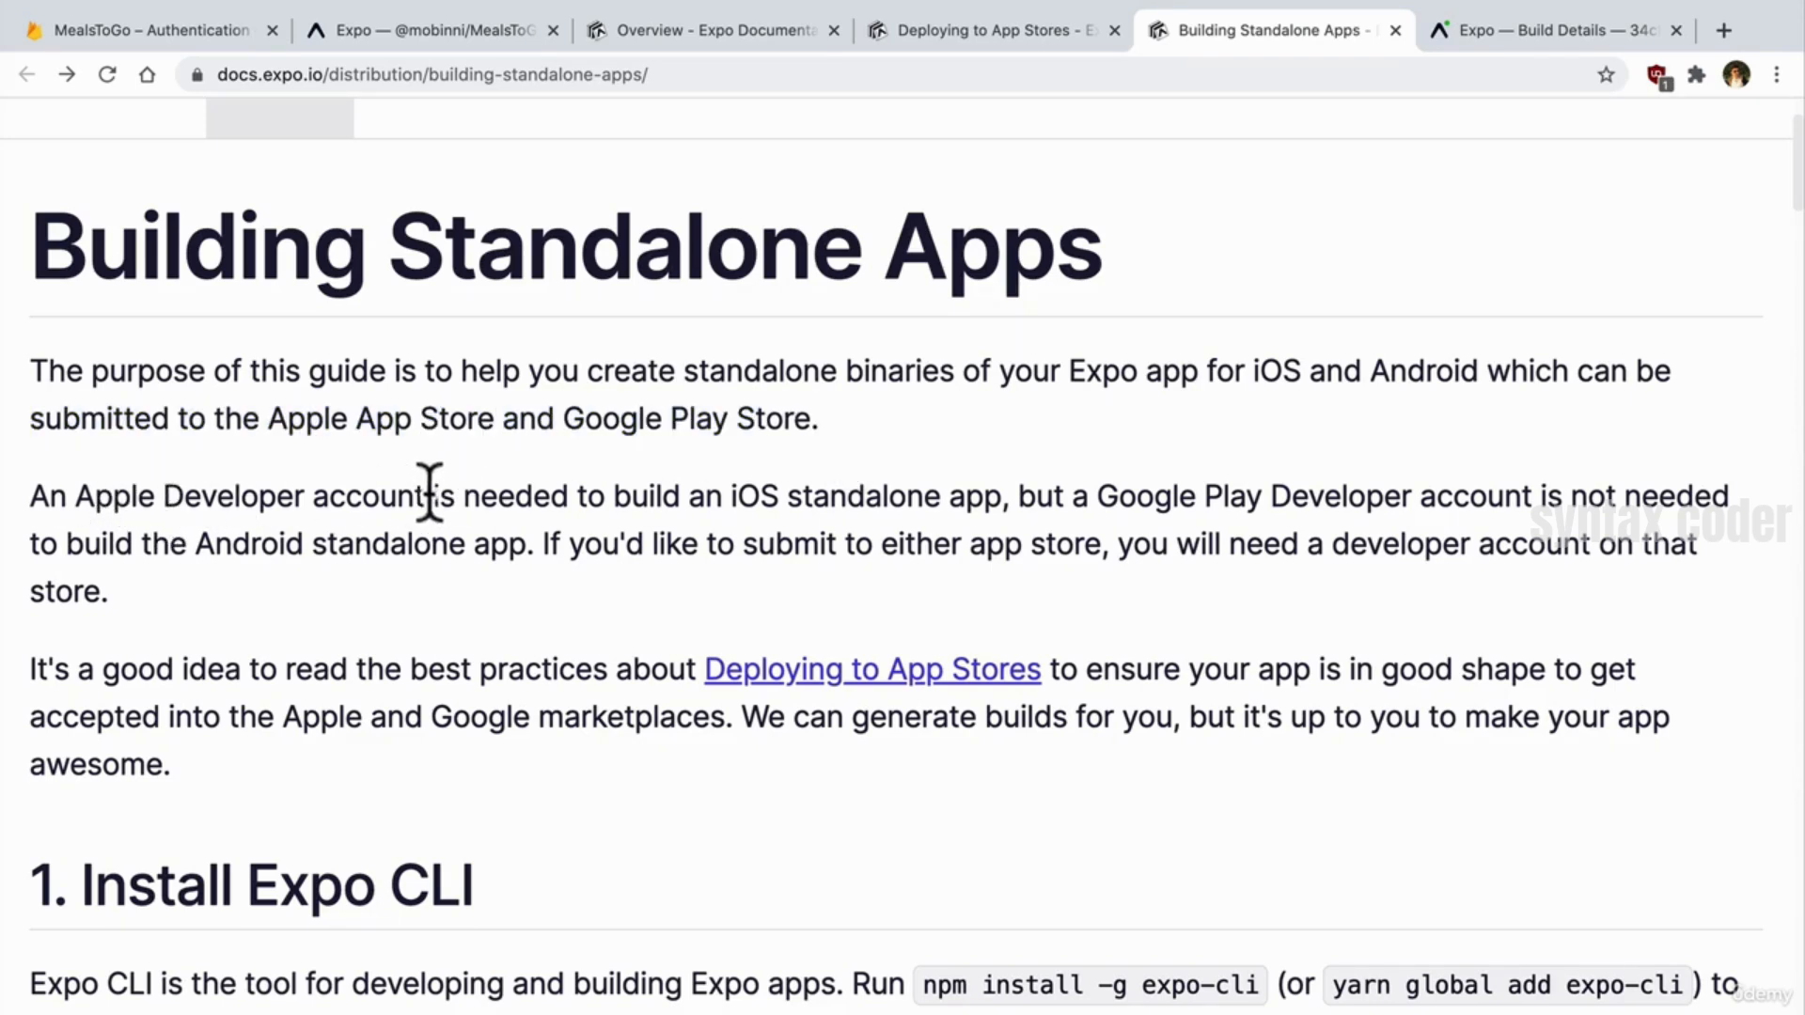
pyautogui.moveTo(427, 491); pyautogui.dragTo(83, 489)
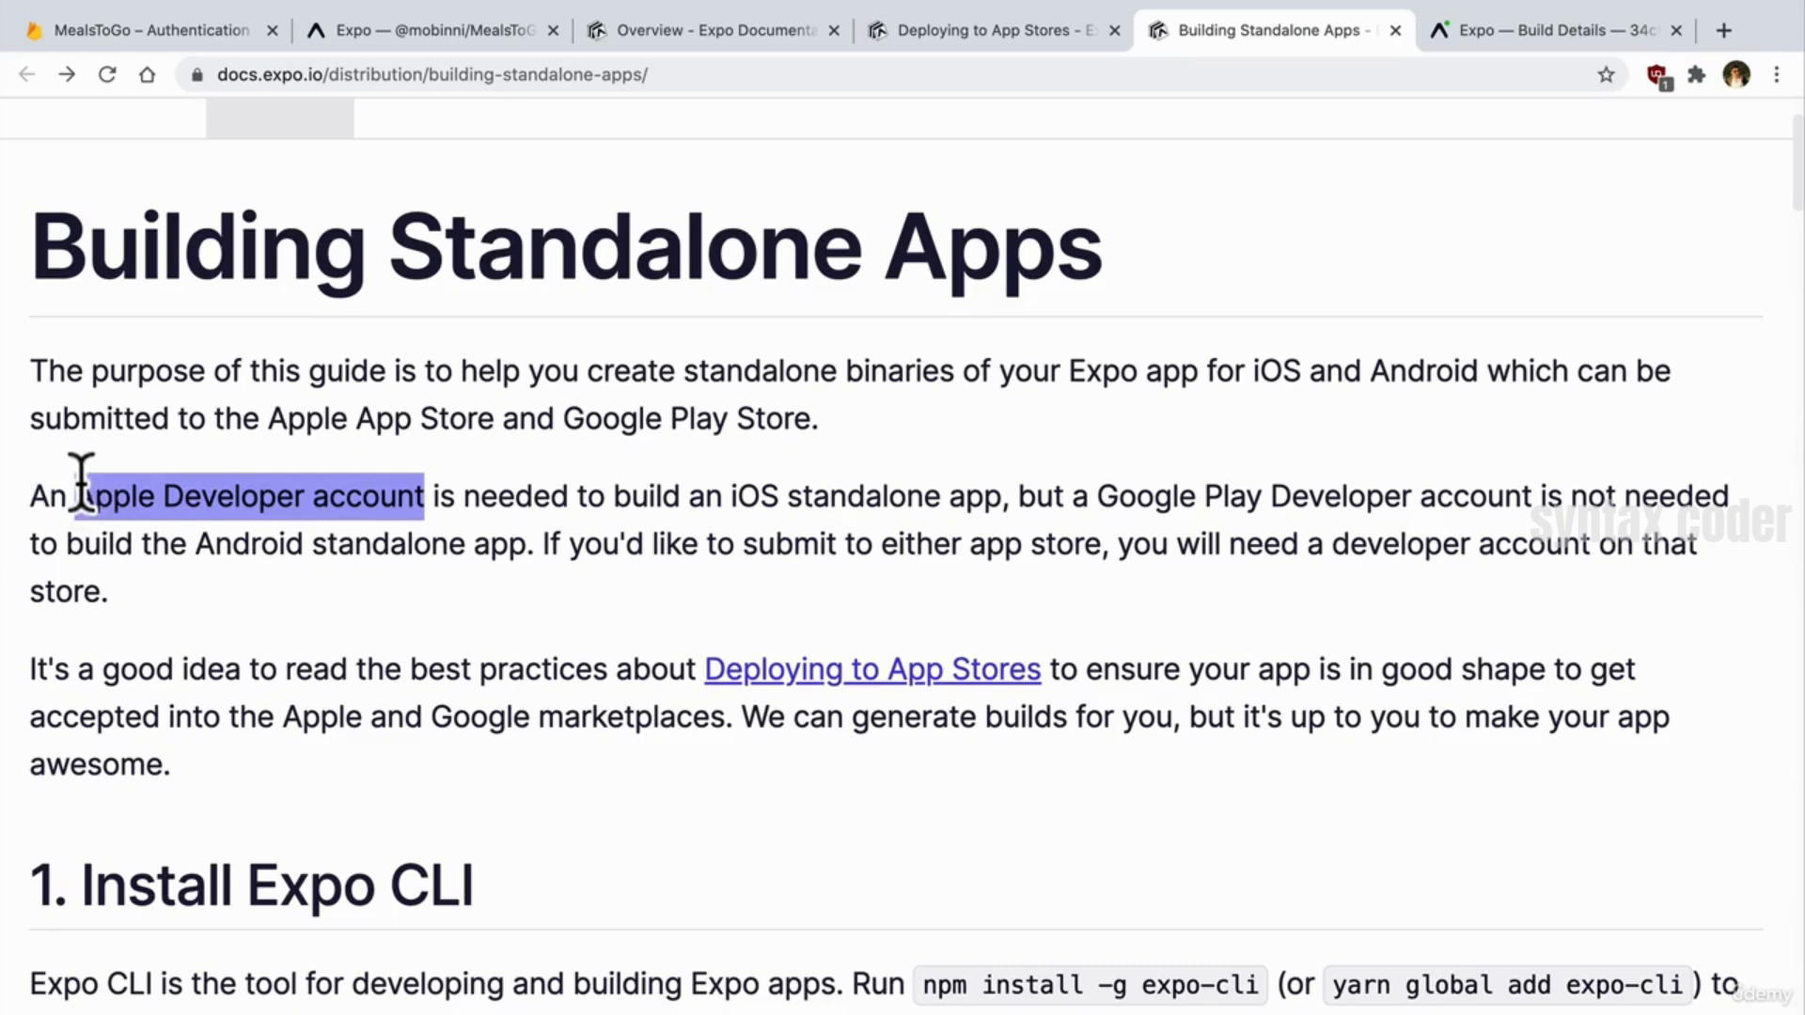
pyautogui.moveTo(1088, 495); pyautogui.dragTo(1638, 498)
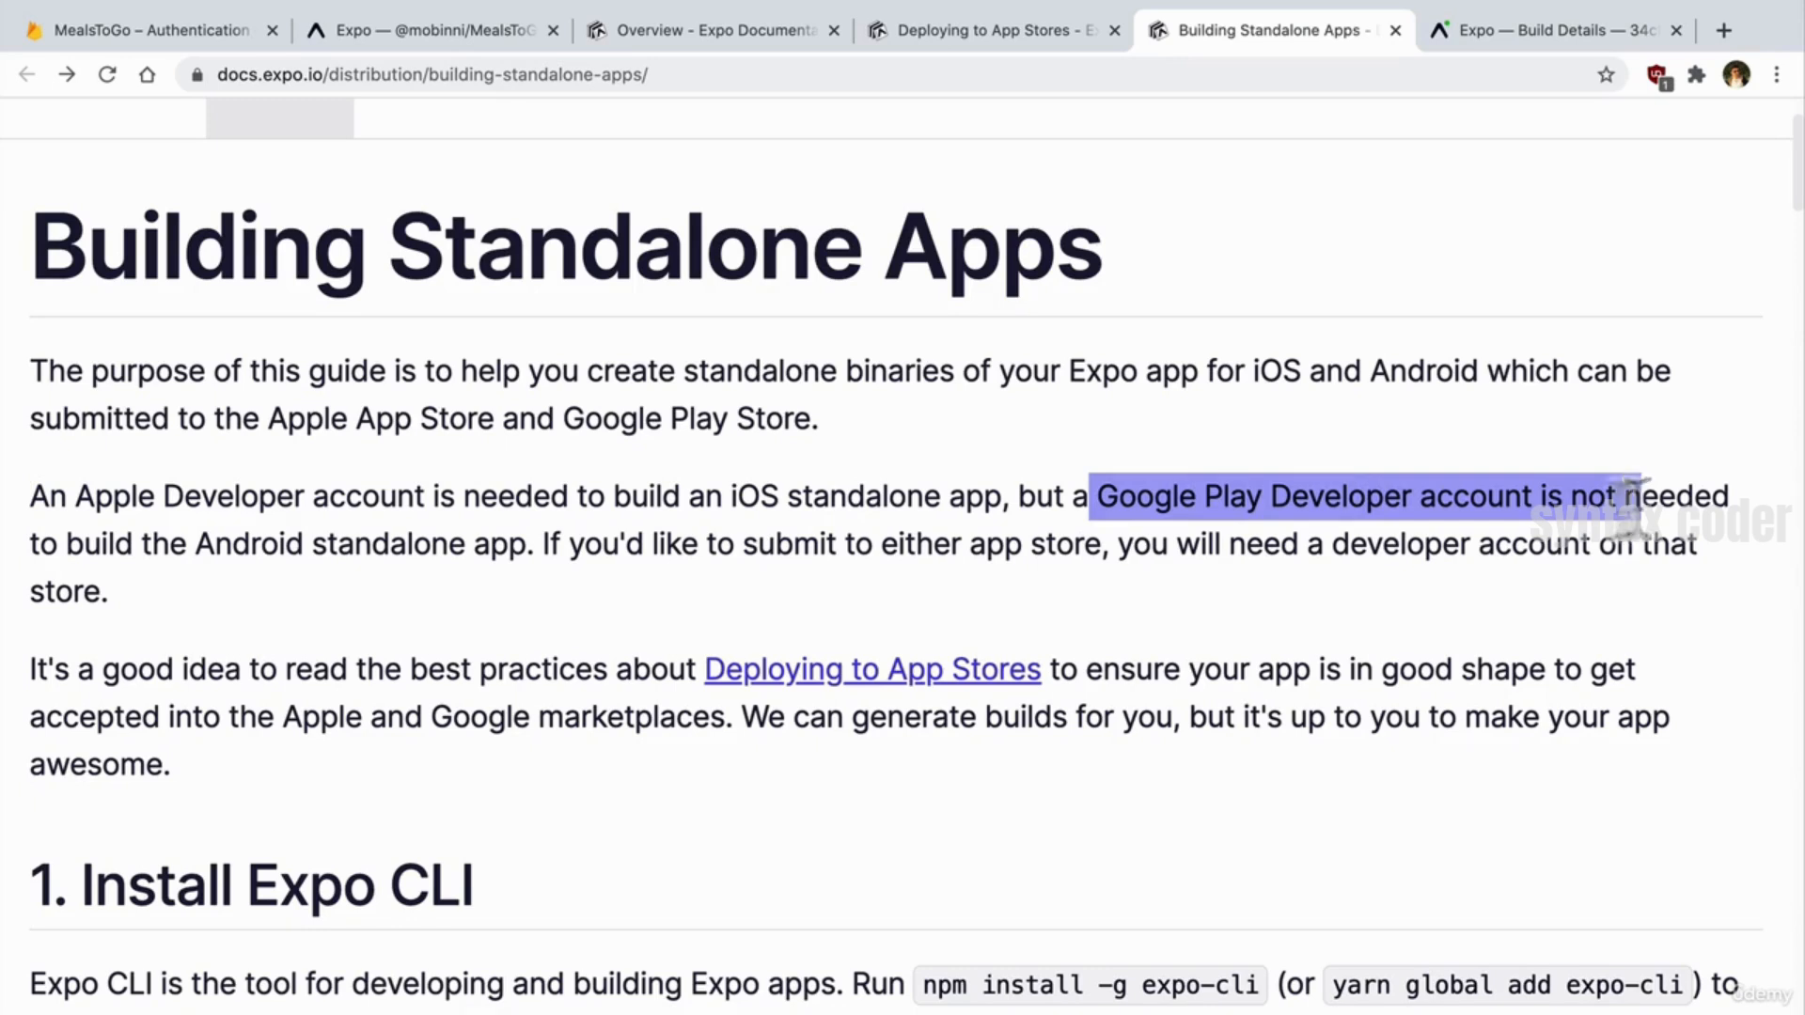
pyautogui.moveTo(196, 544); pyautogui.dragTo(524, 545)
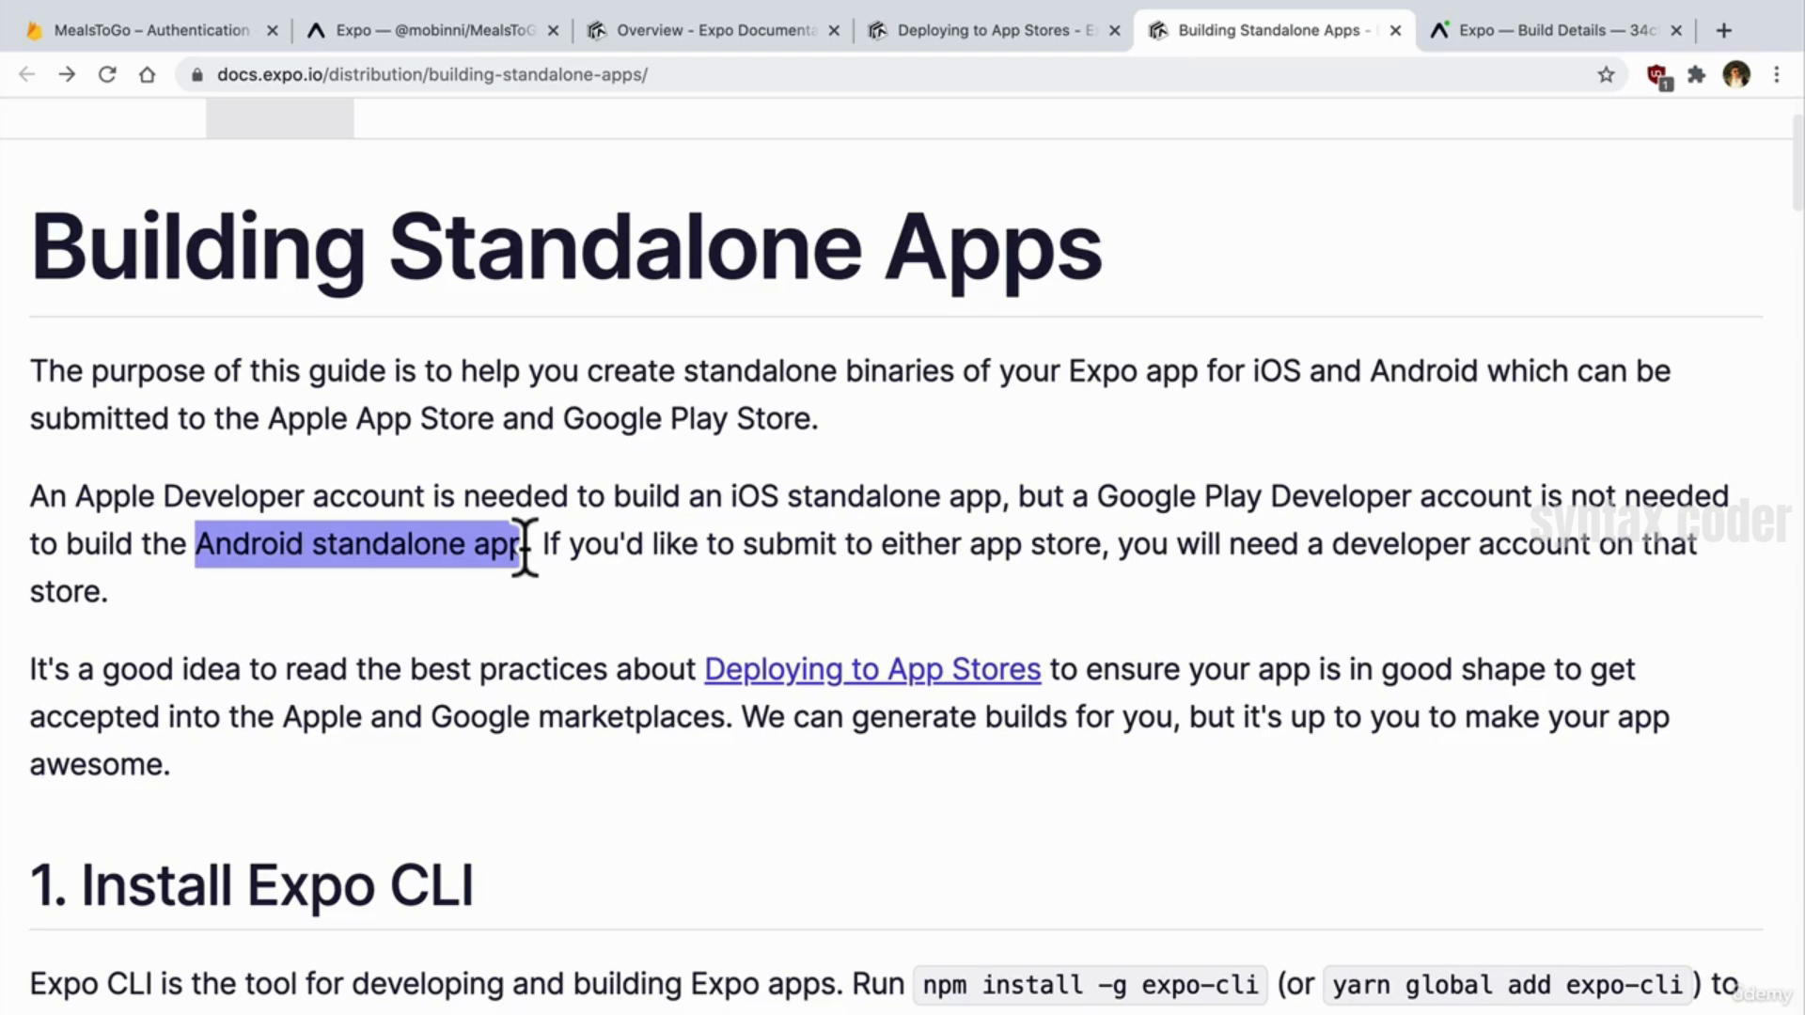
pyautogui.moveTo(1096, 496); pyautogui.dragTo(1579, 488)
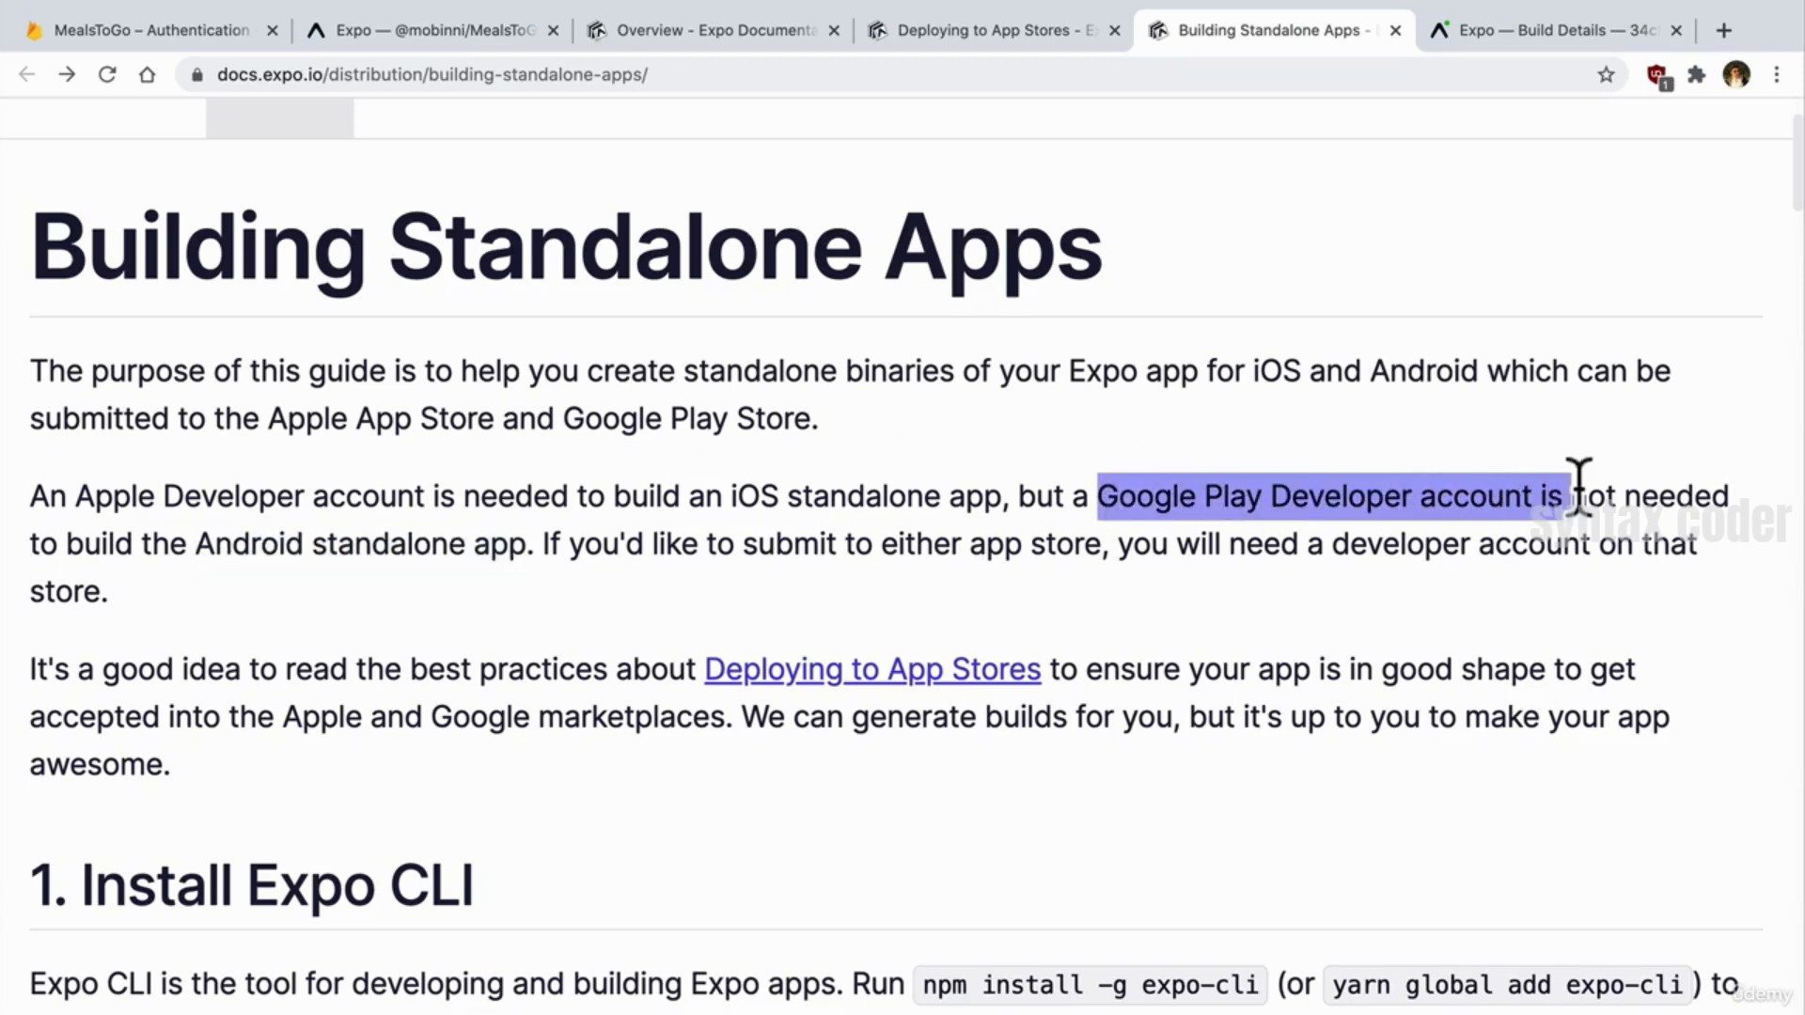
pyautogui.click(355, 547)
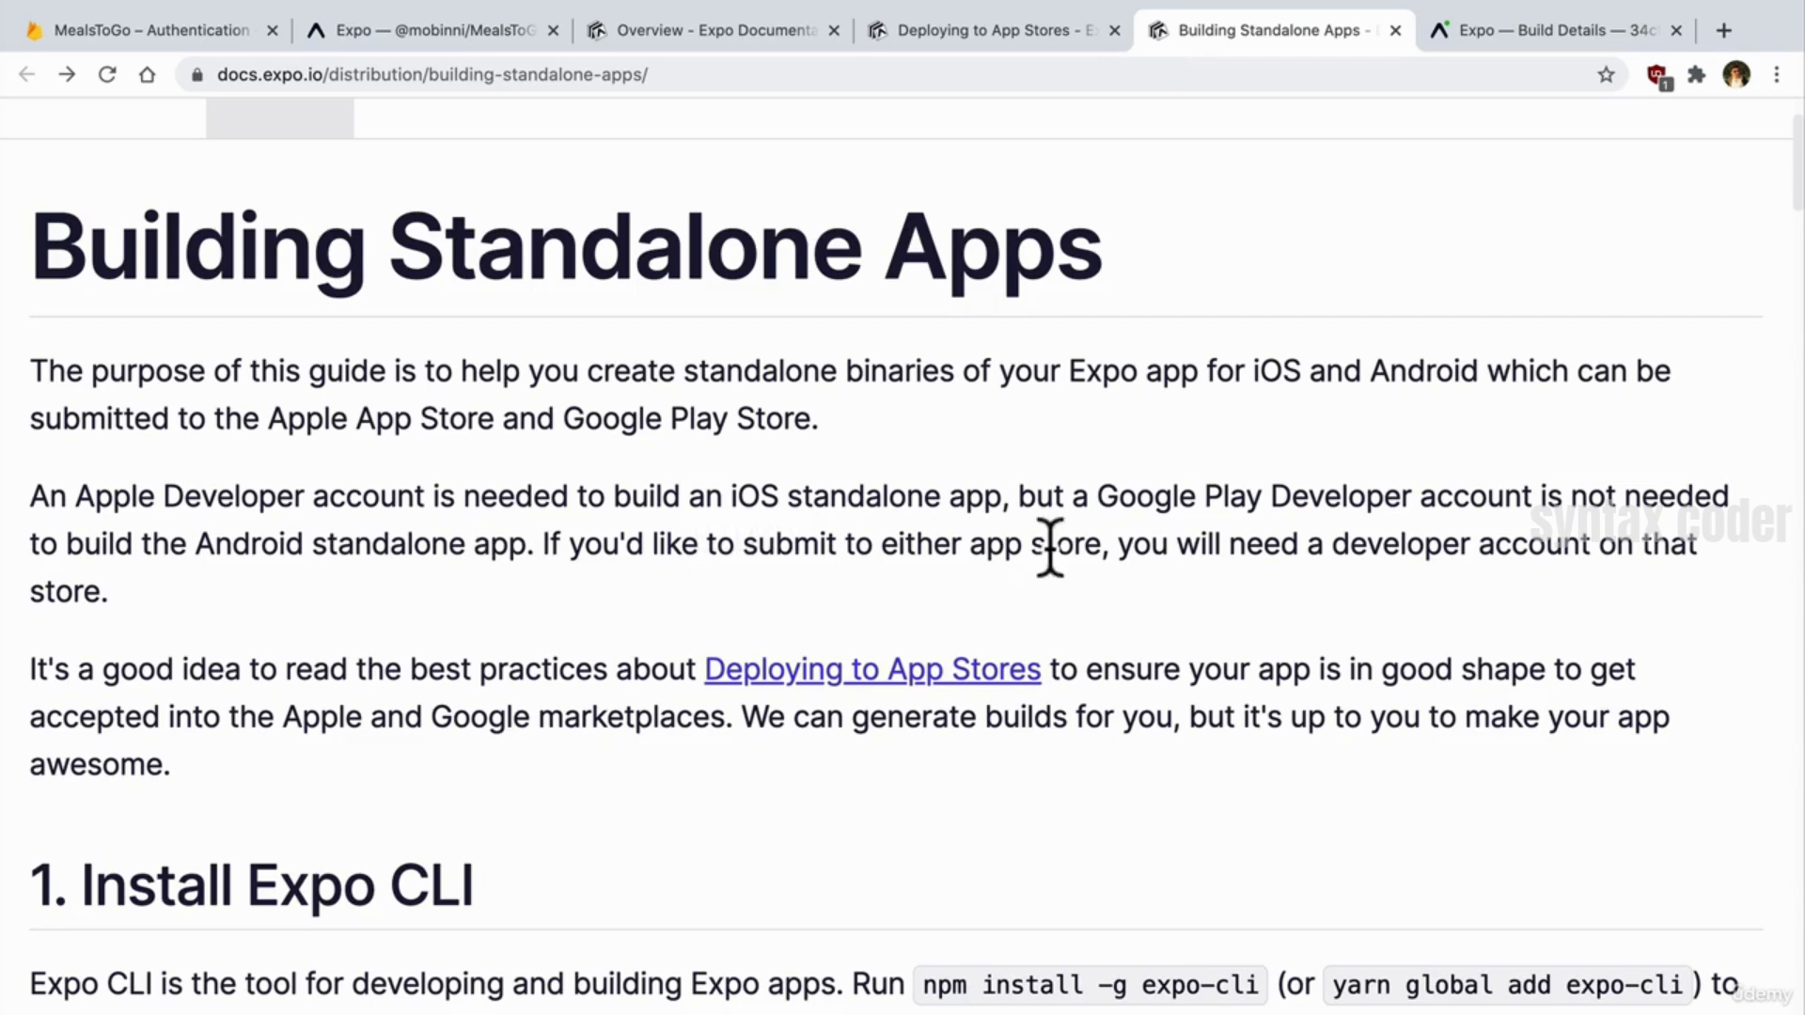
pyautogui.moveTo(874, 545); pyautogui.dragTo(1286, 552)
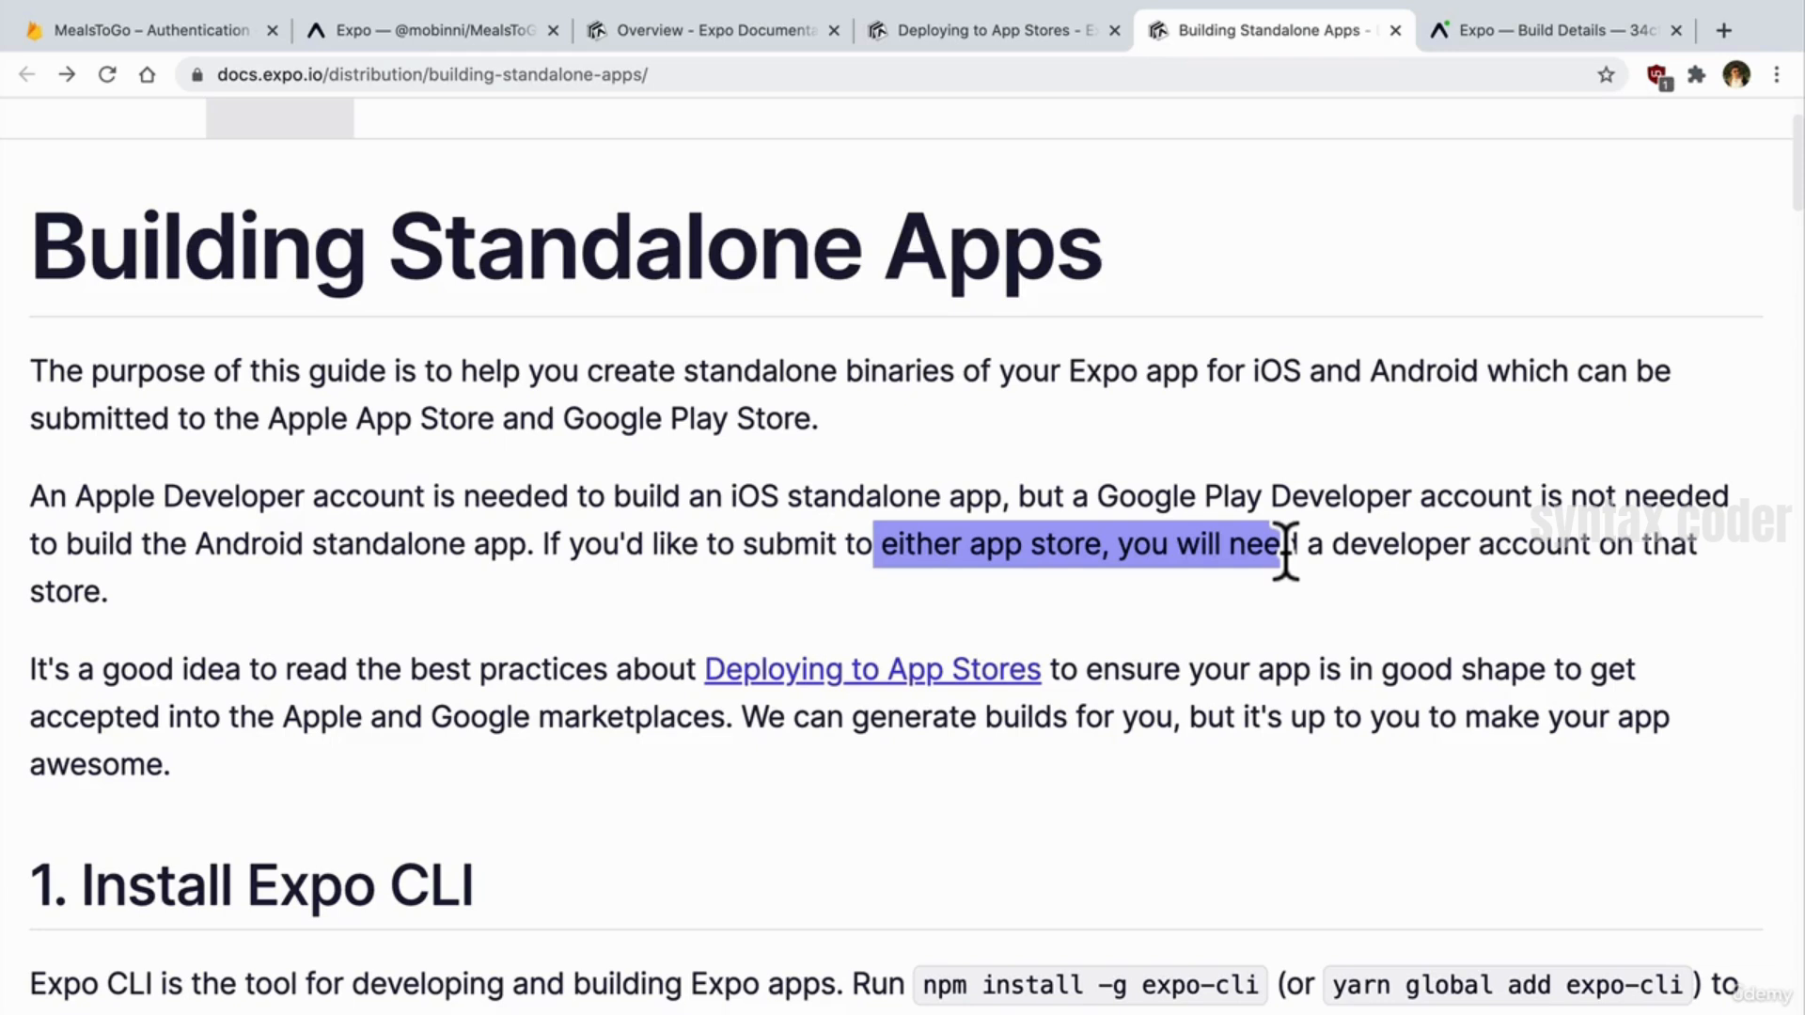
pyautogui.click(1121, 512)
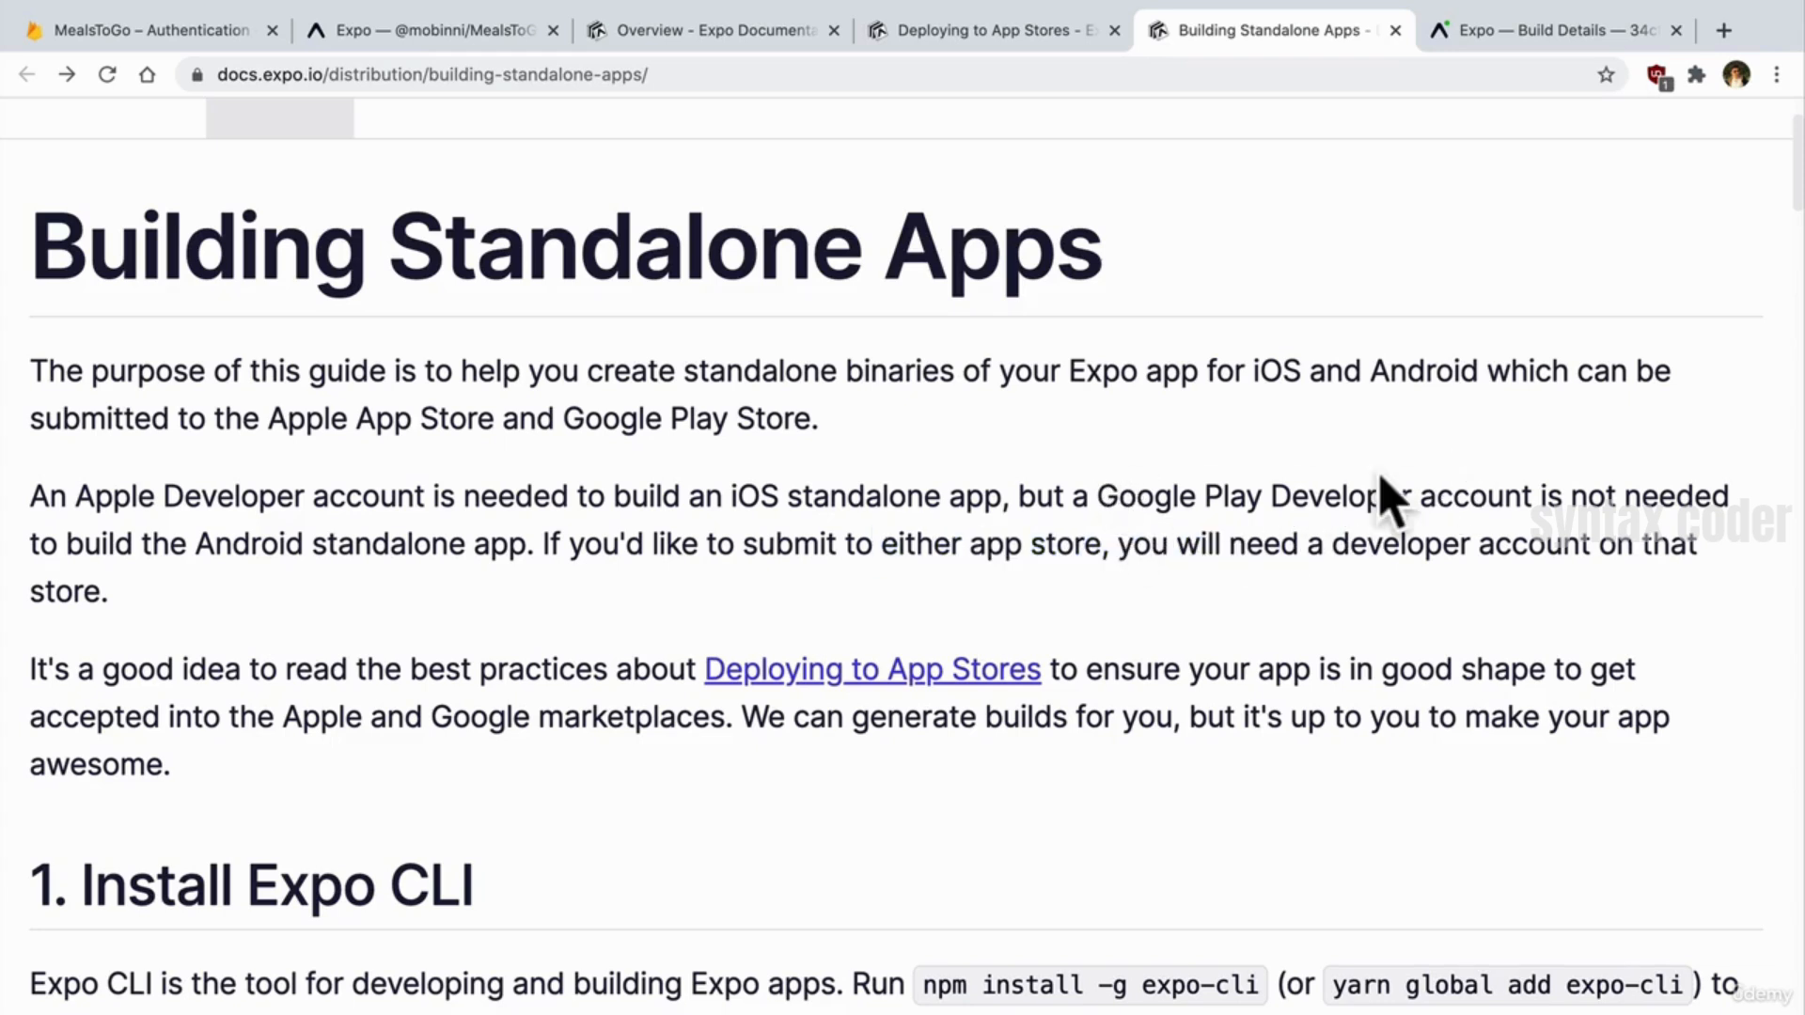
pyautogui.moveTo(1435, 485); pyautogui.dragTo(1538, 488)
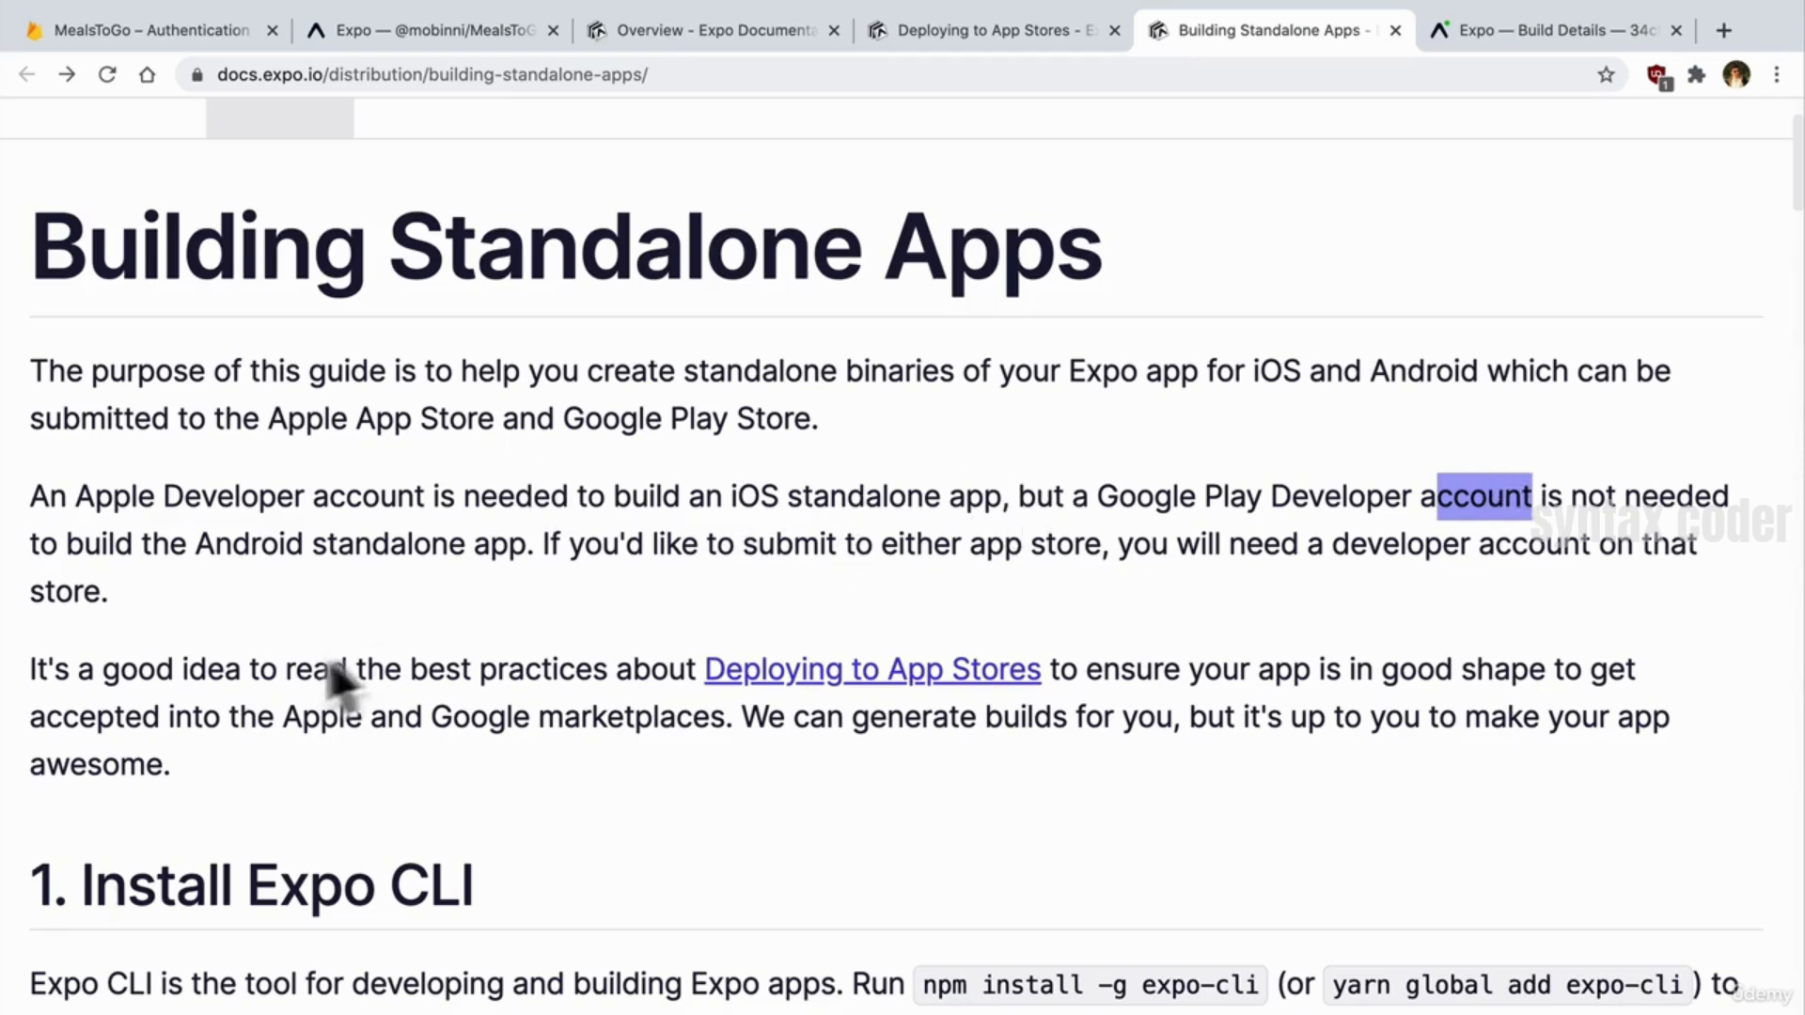
# Open the linked Deploying to App Stores guide, skim its best practices, and return to the Building Standalone Apps guide
pyautogui.moveTo(209, 669); pyautogui.dragTo(508, 669)
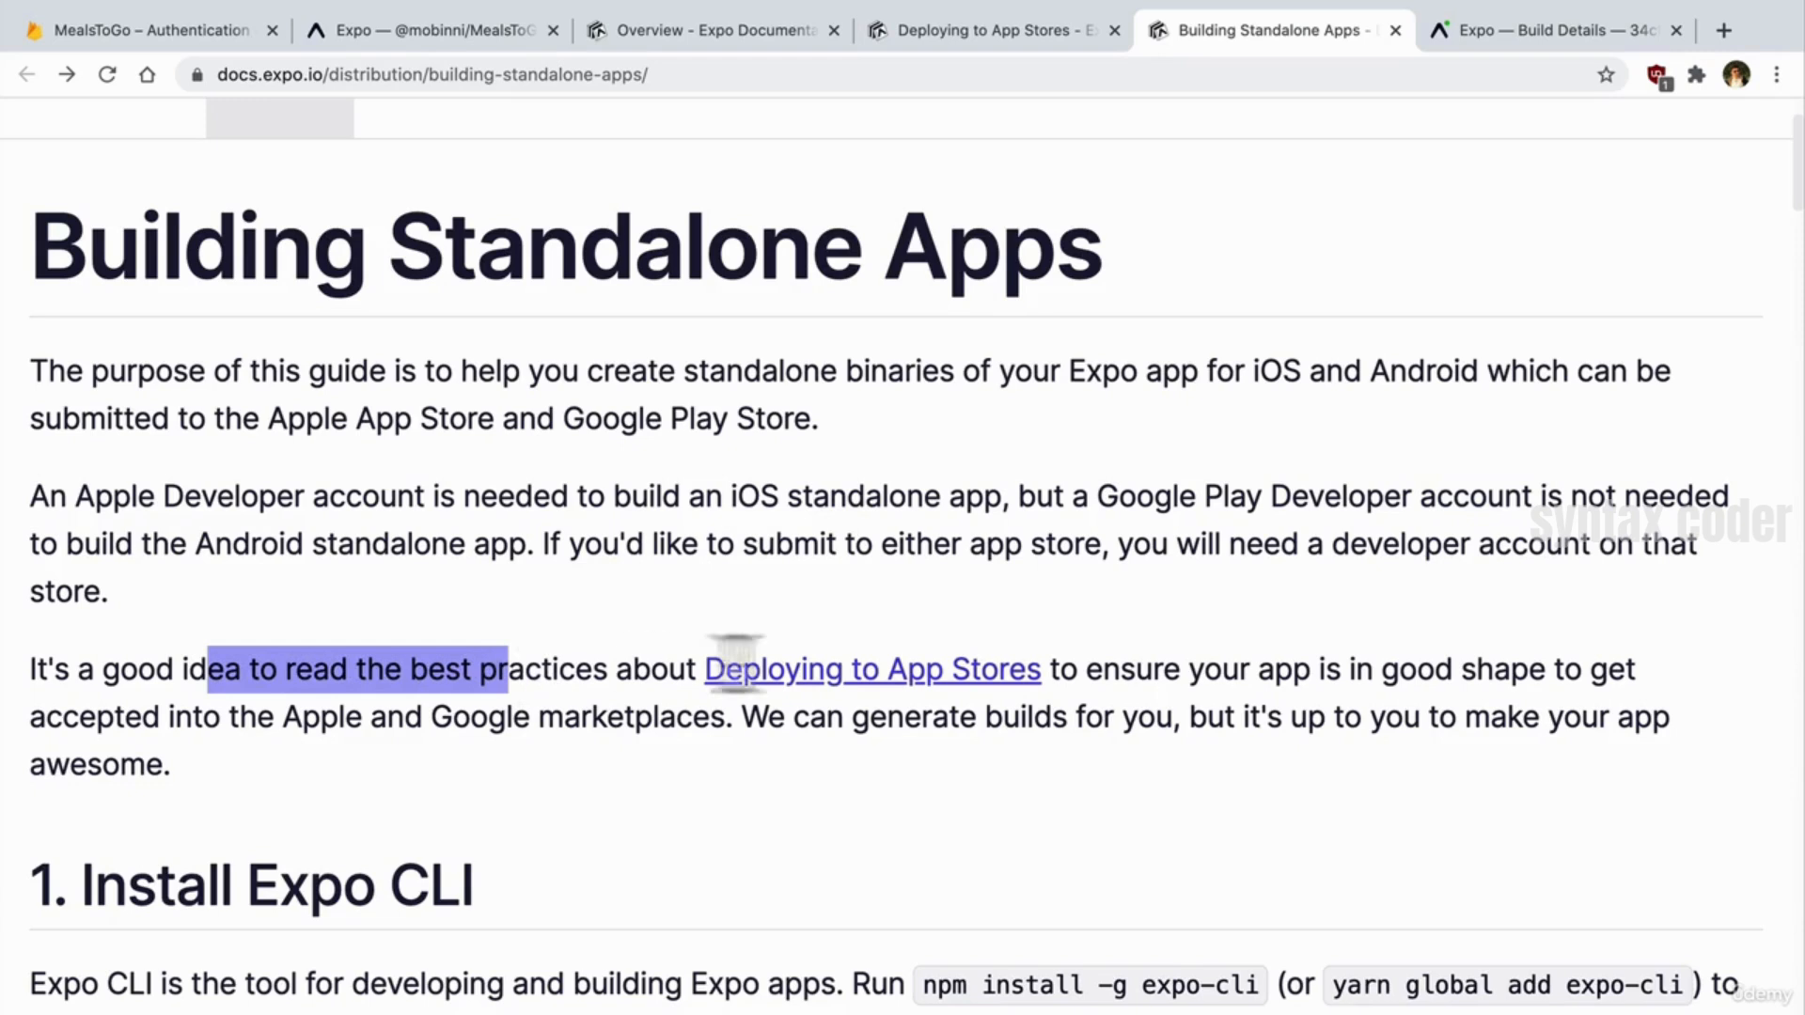
pyautogui.click(808, 671)
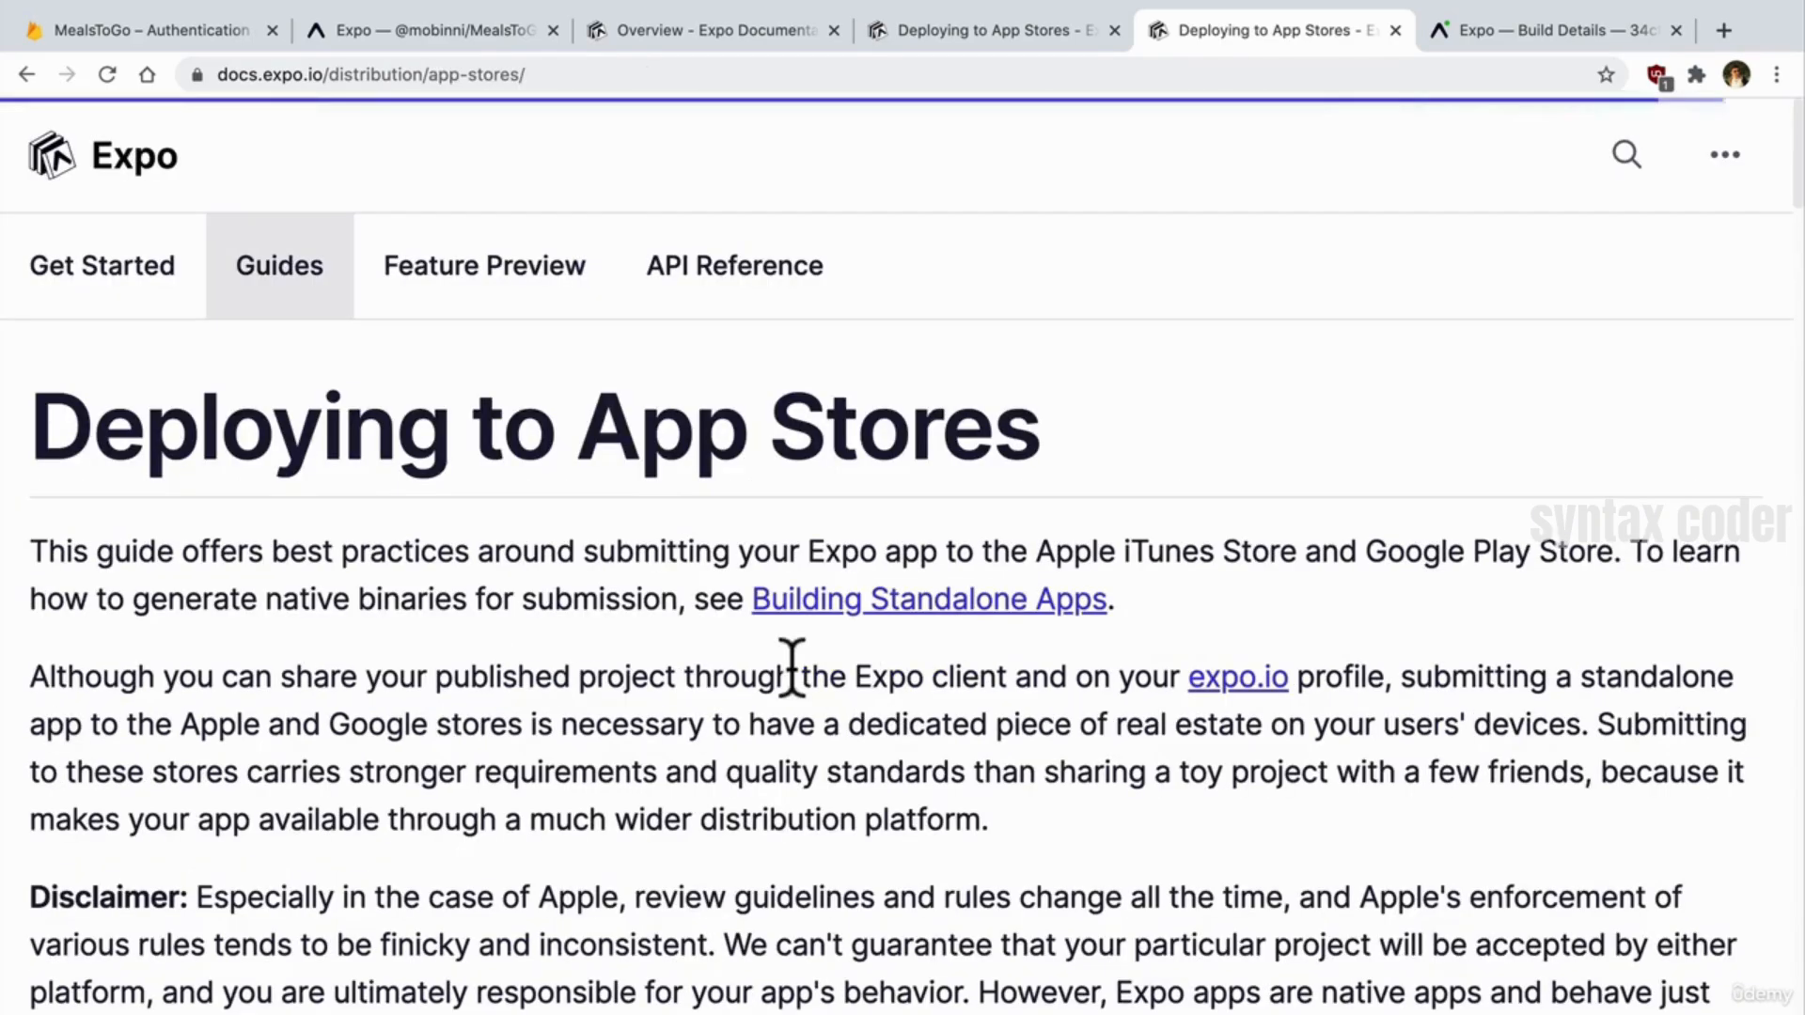
pyautogui.scroll(-5, 809, 625)
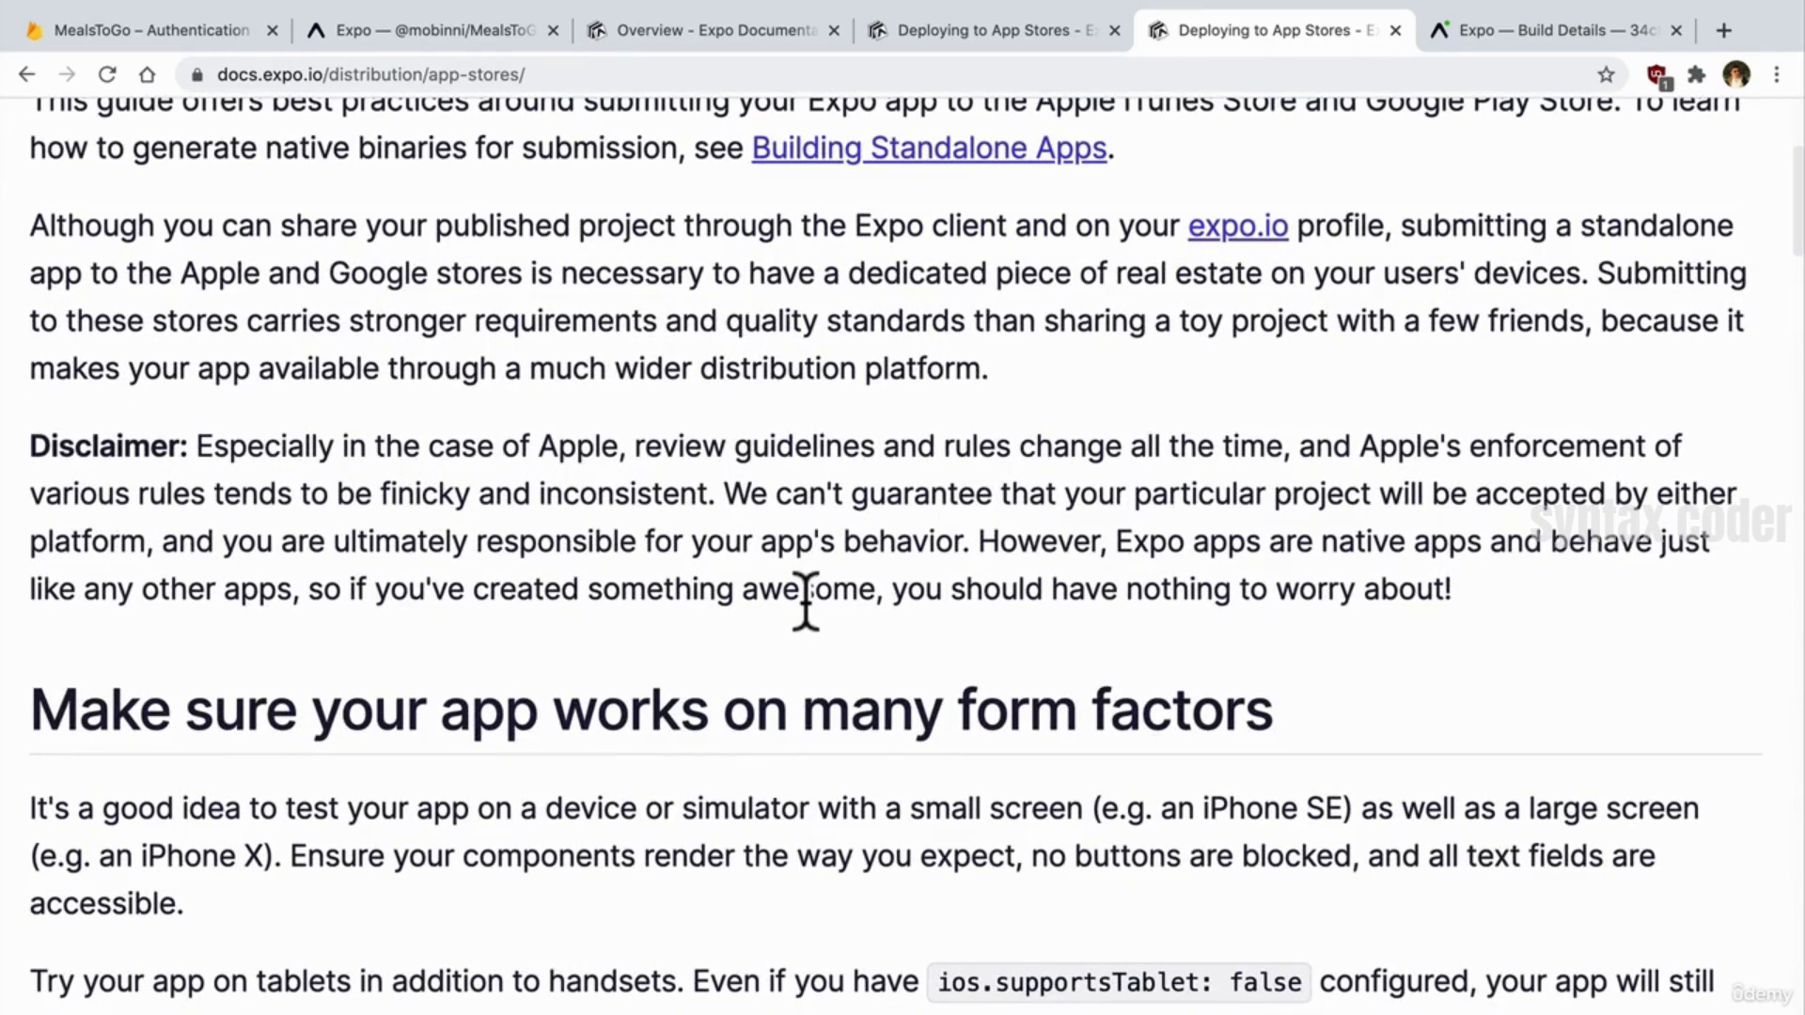
pyautogui.scroll(-3, 805, 602)
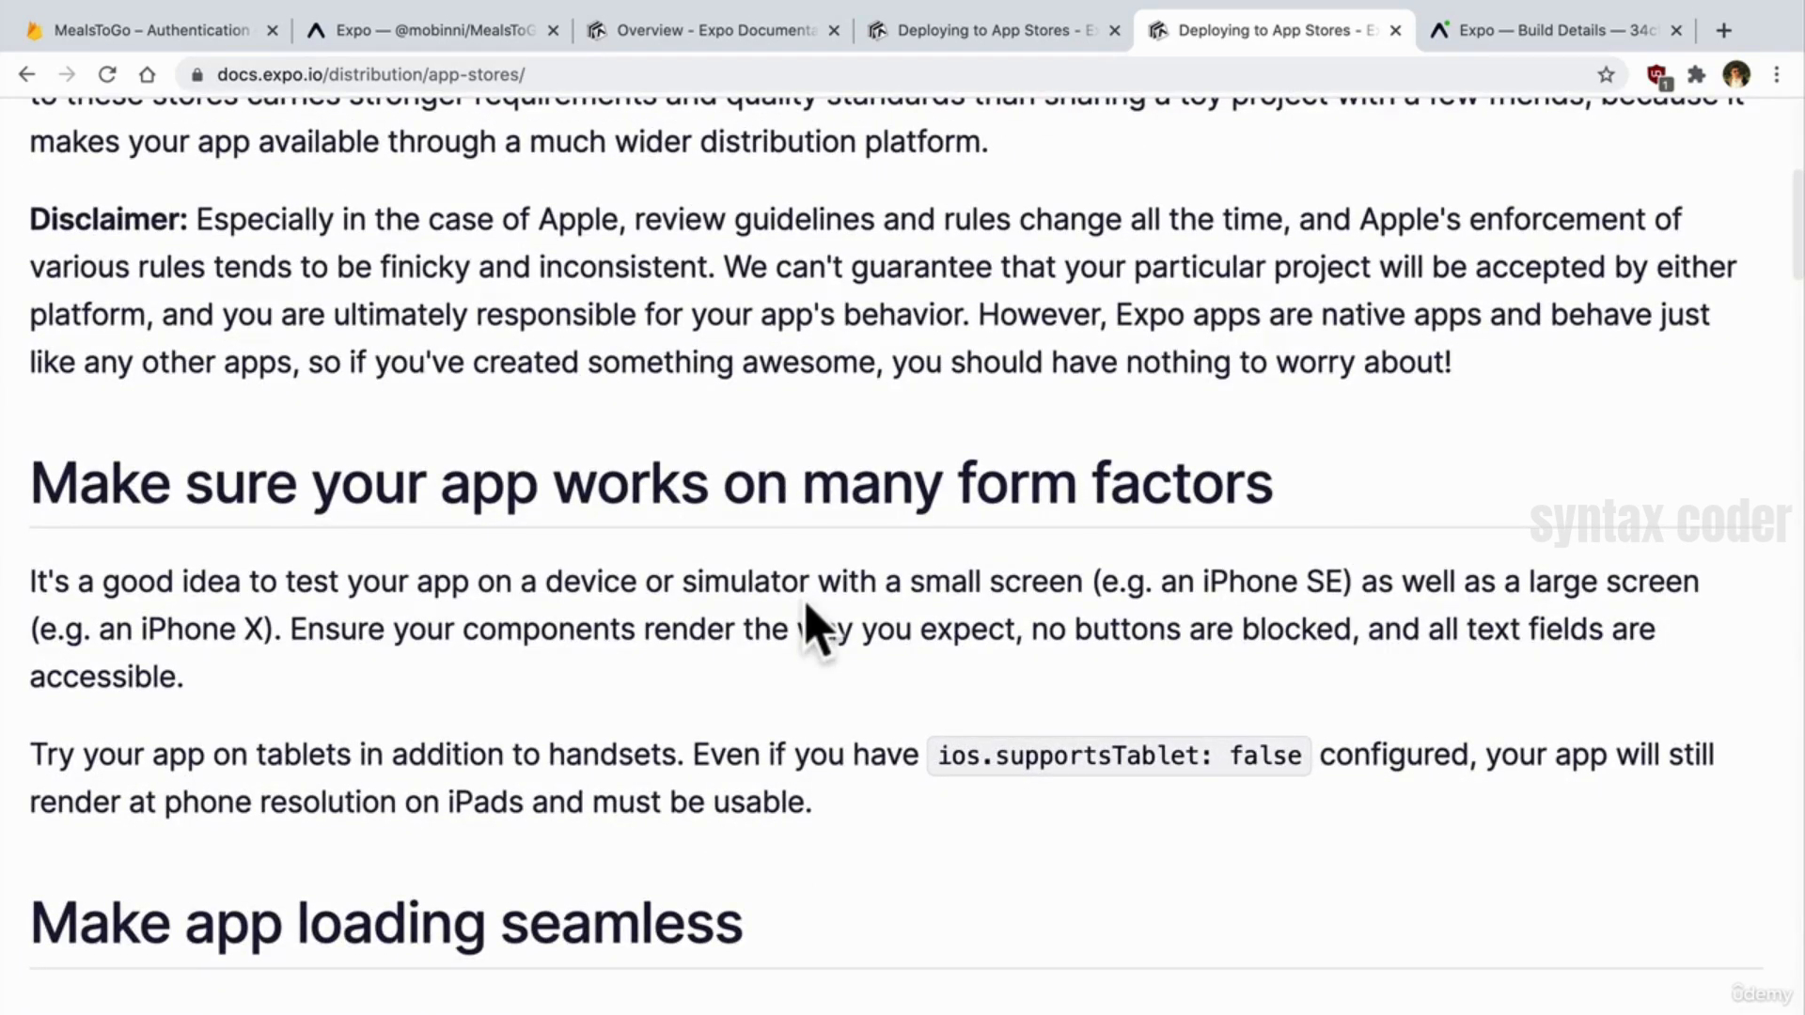
pyautogui.hscroll(-5, 807, 606)
# Read the Install Expo CLI section, covering the install command and the Expo account requirement
pyautogui.scroll(-4, 807, 606)
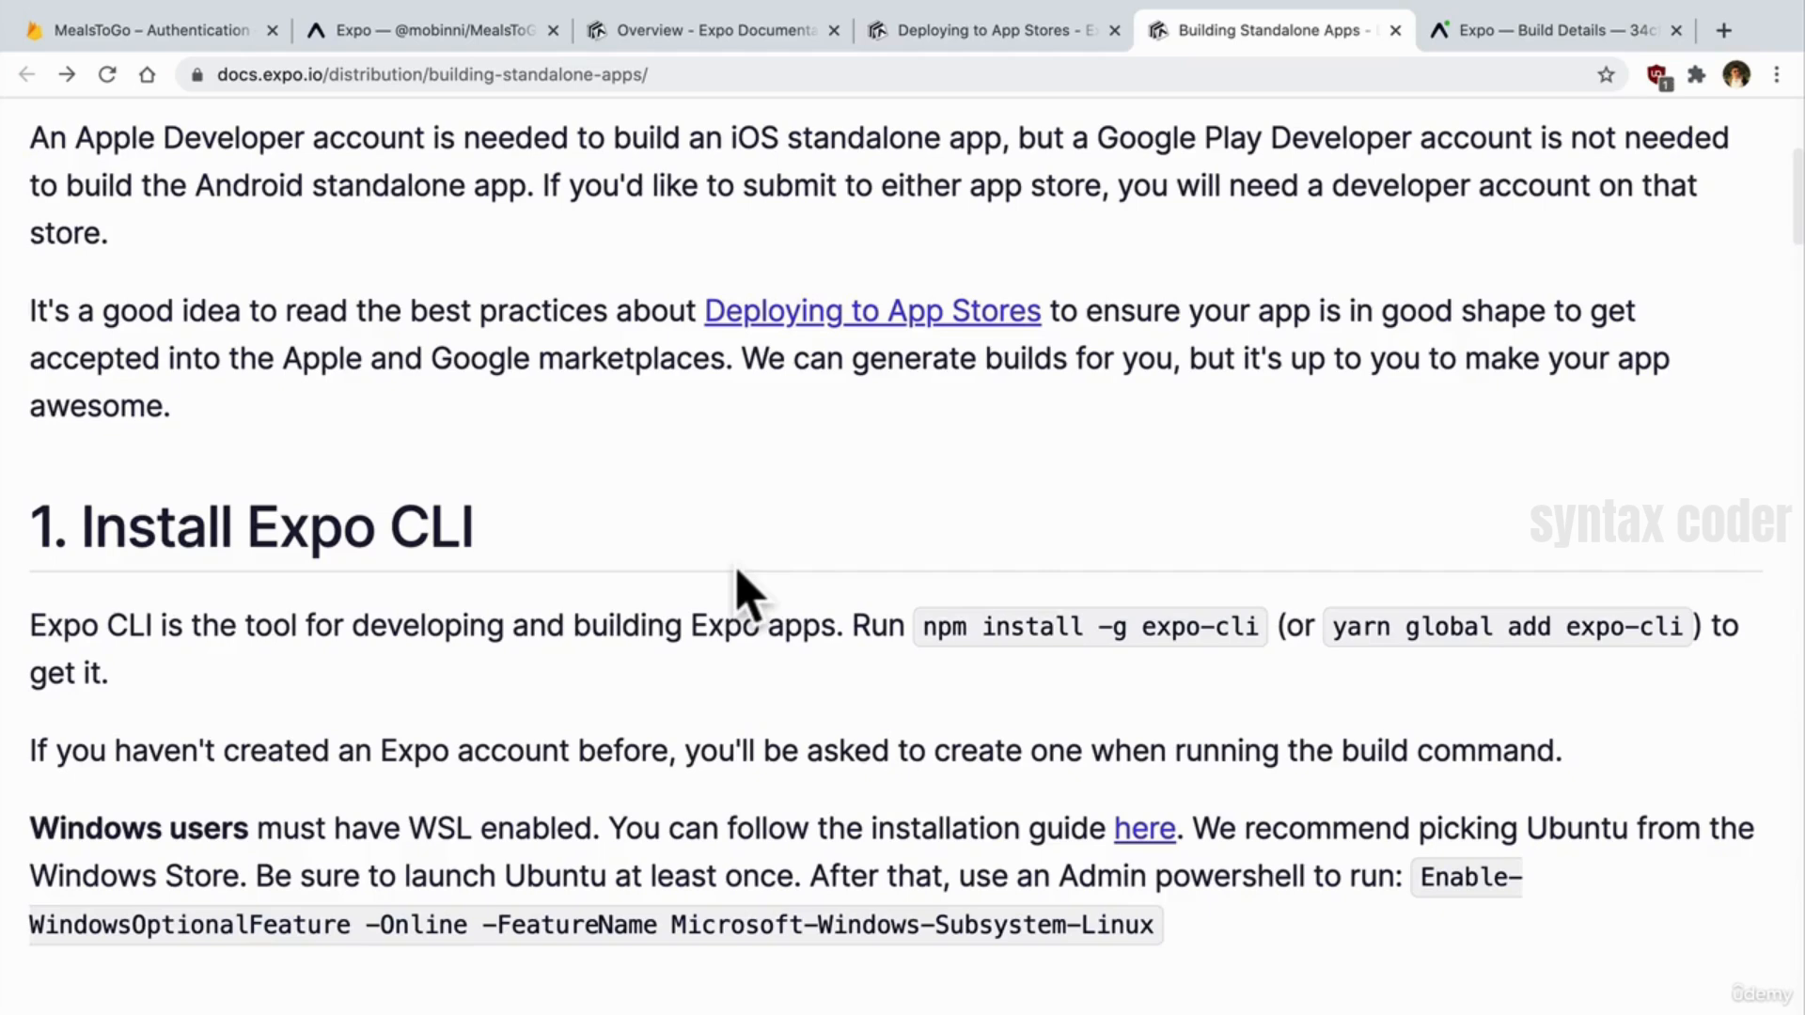
pyautogui.scroll(-2, 747, 592)
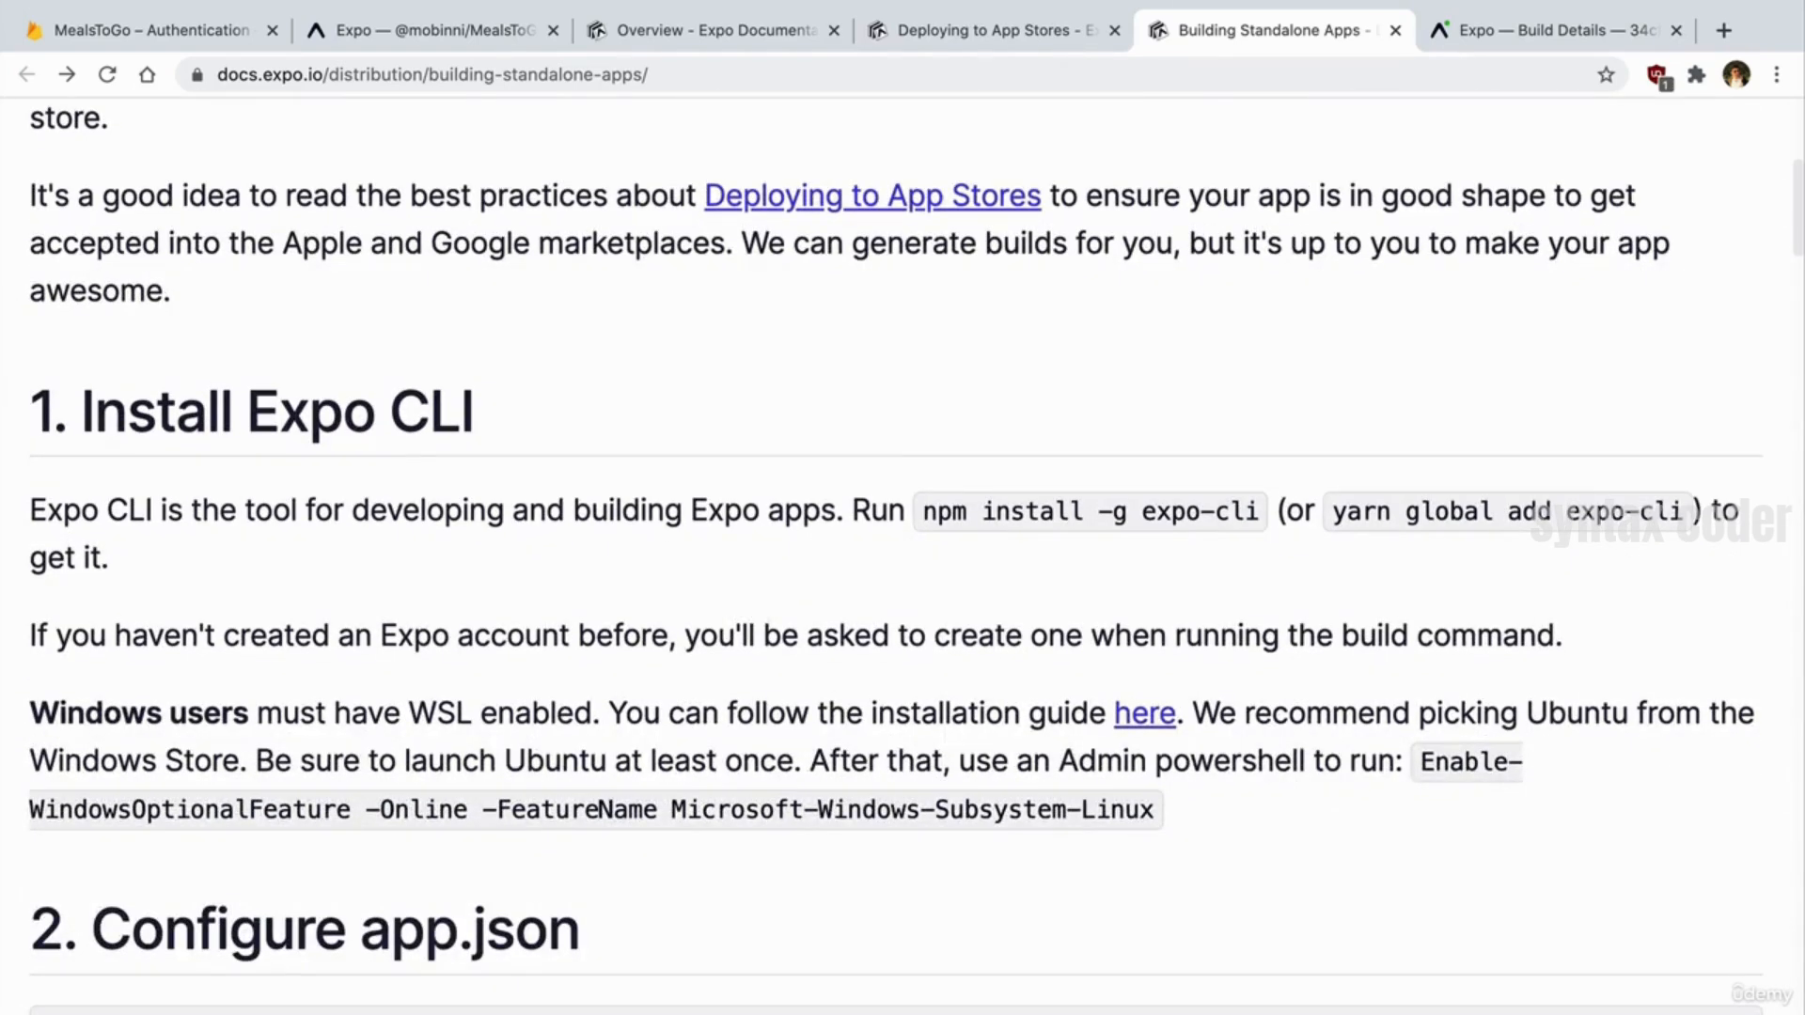
pyautogui.doubleClick(56, 411)
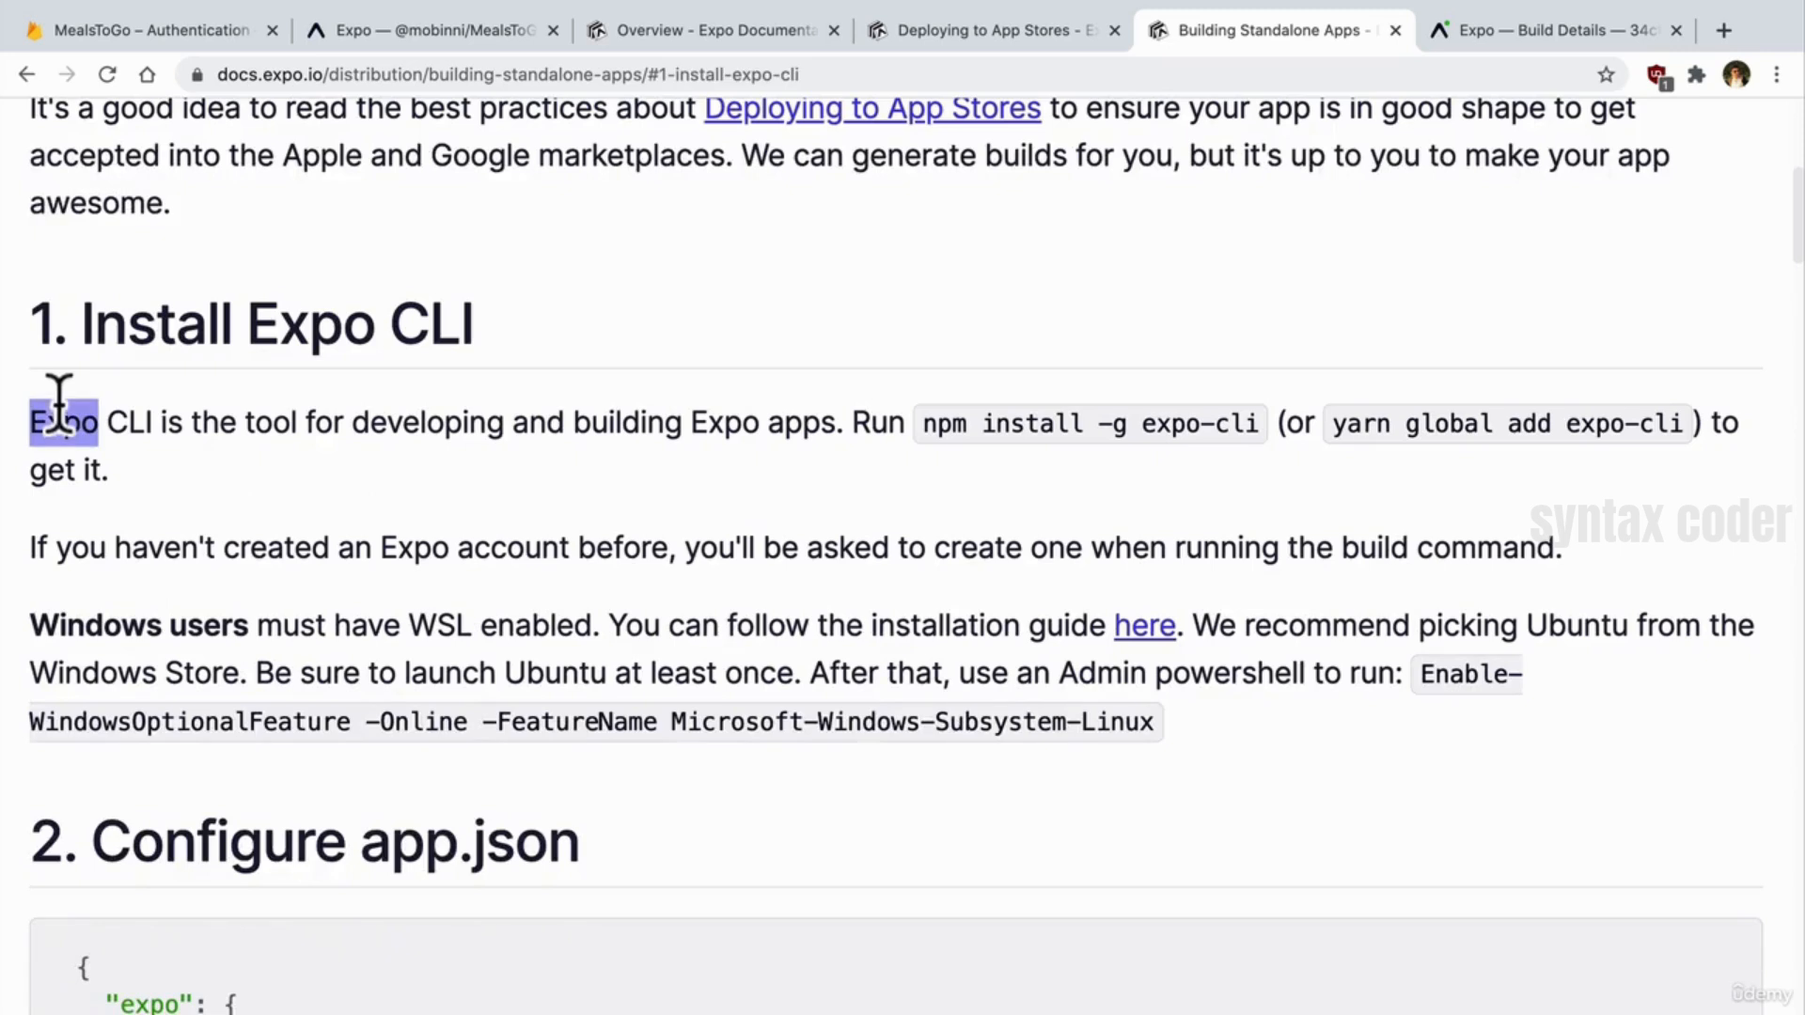
pyautogui.tripleClick(250, 435)
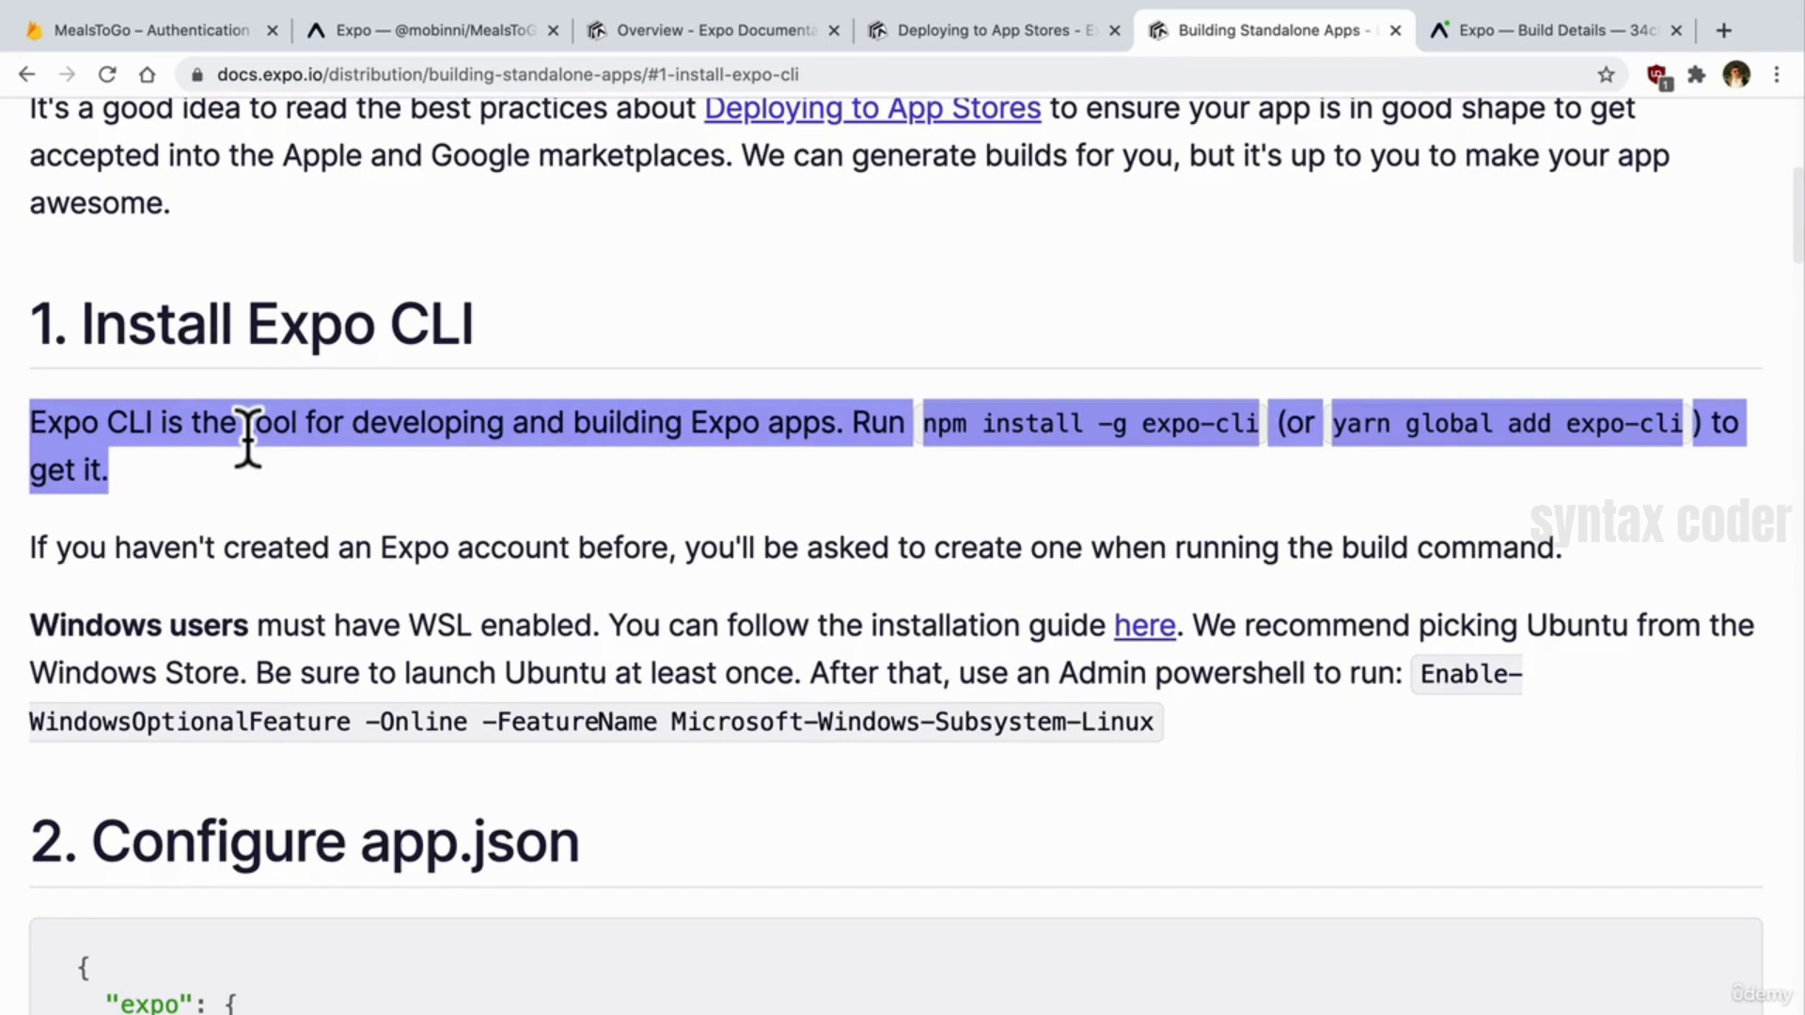
pyautogui.tripleClick(246, 534)
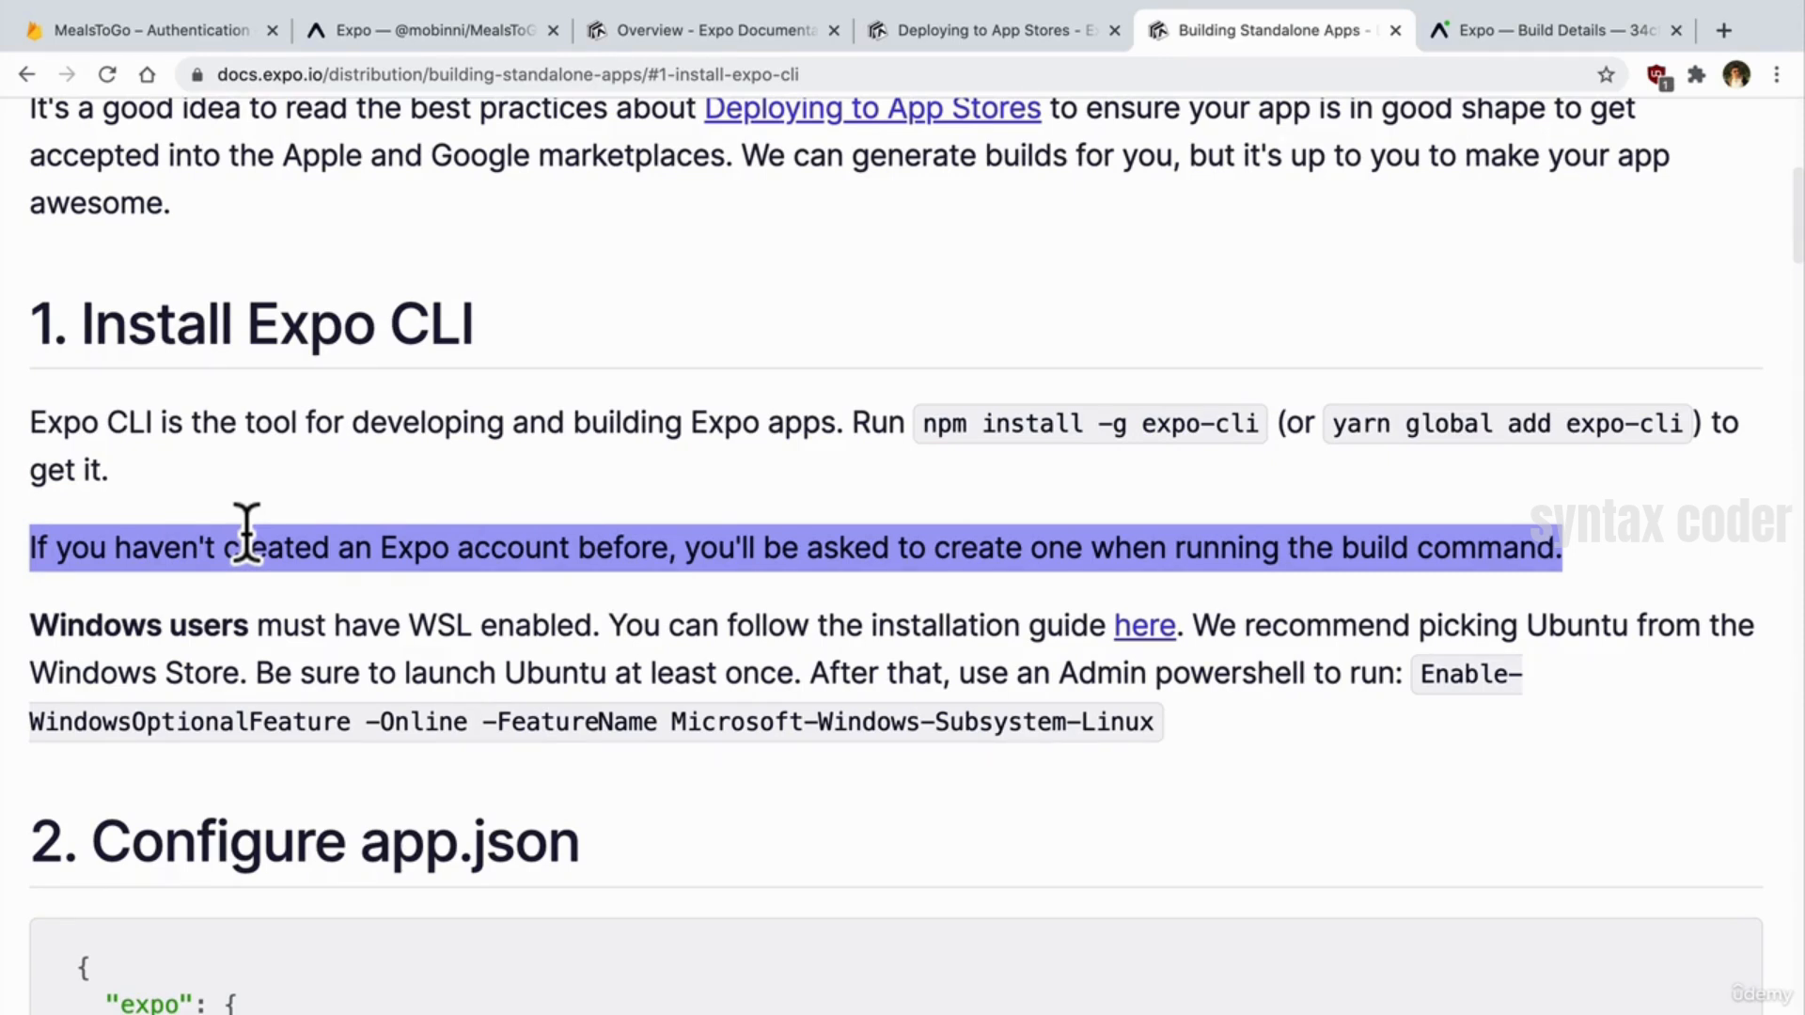
# Check the Expo account's home dashboard for recent builds, and return to the Building Standalone Apps guide
pyautogui.click(1505, 37)
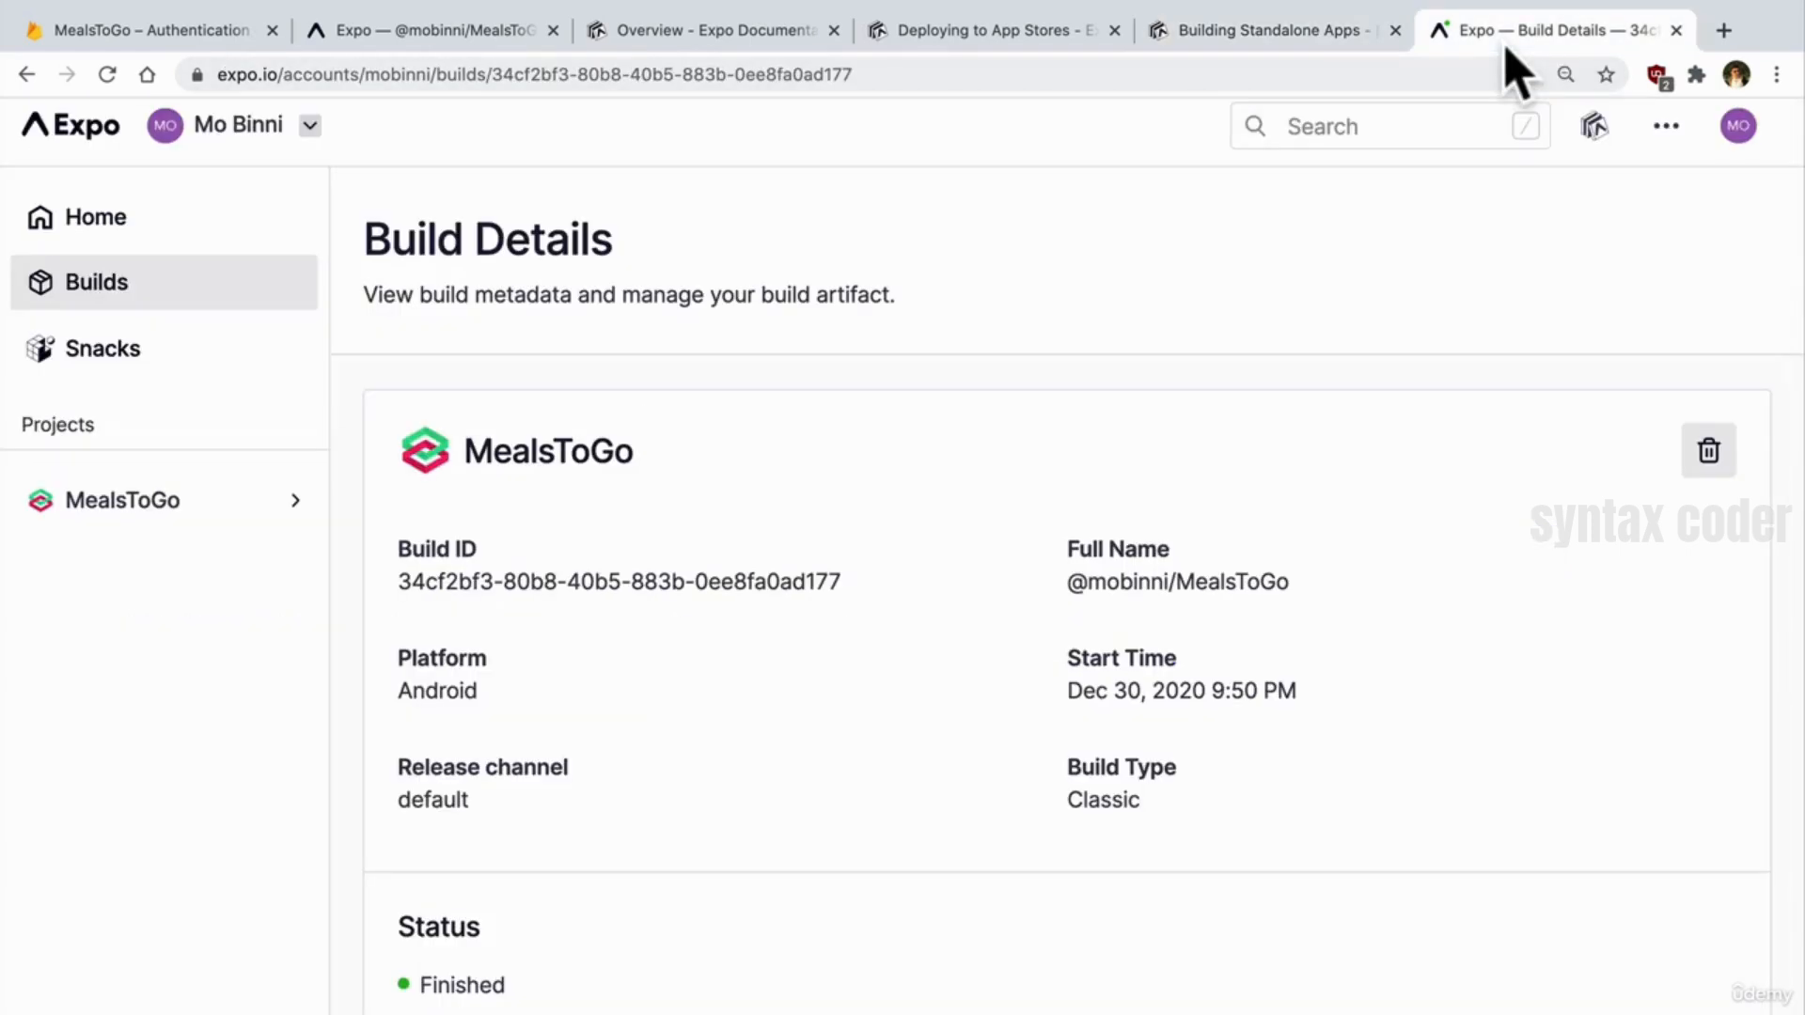
pyautogui.click(132, 224)
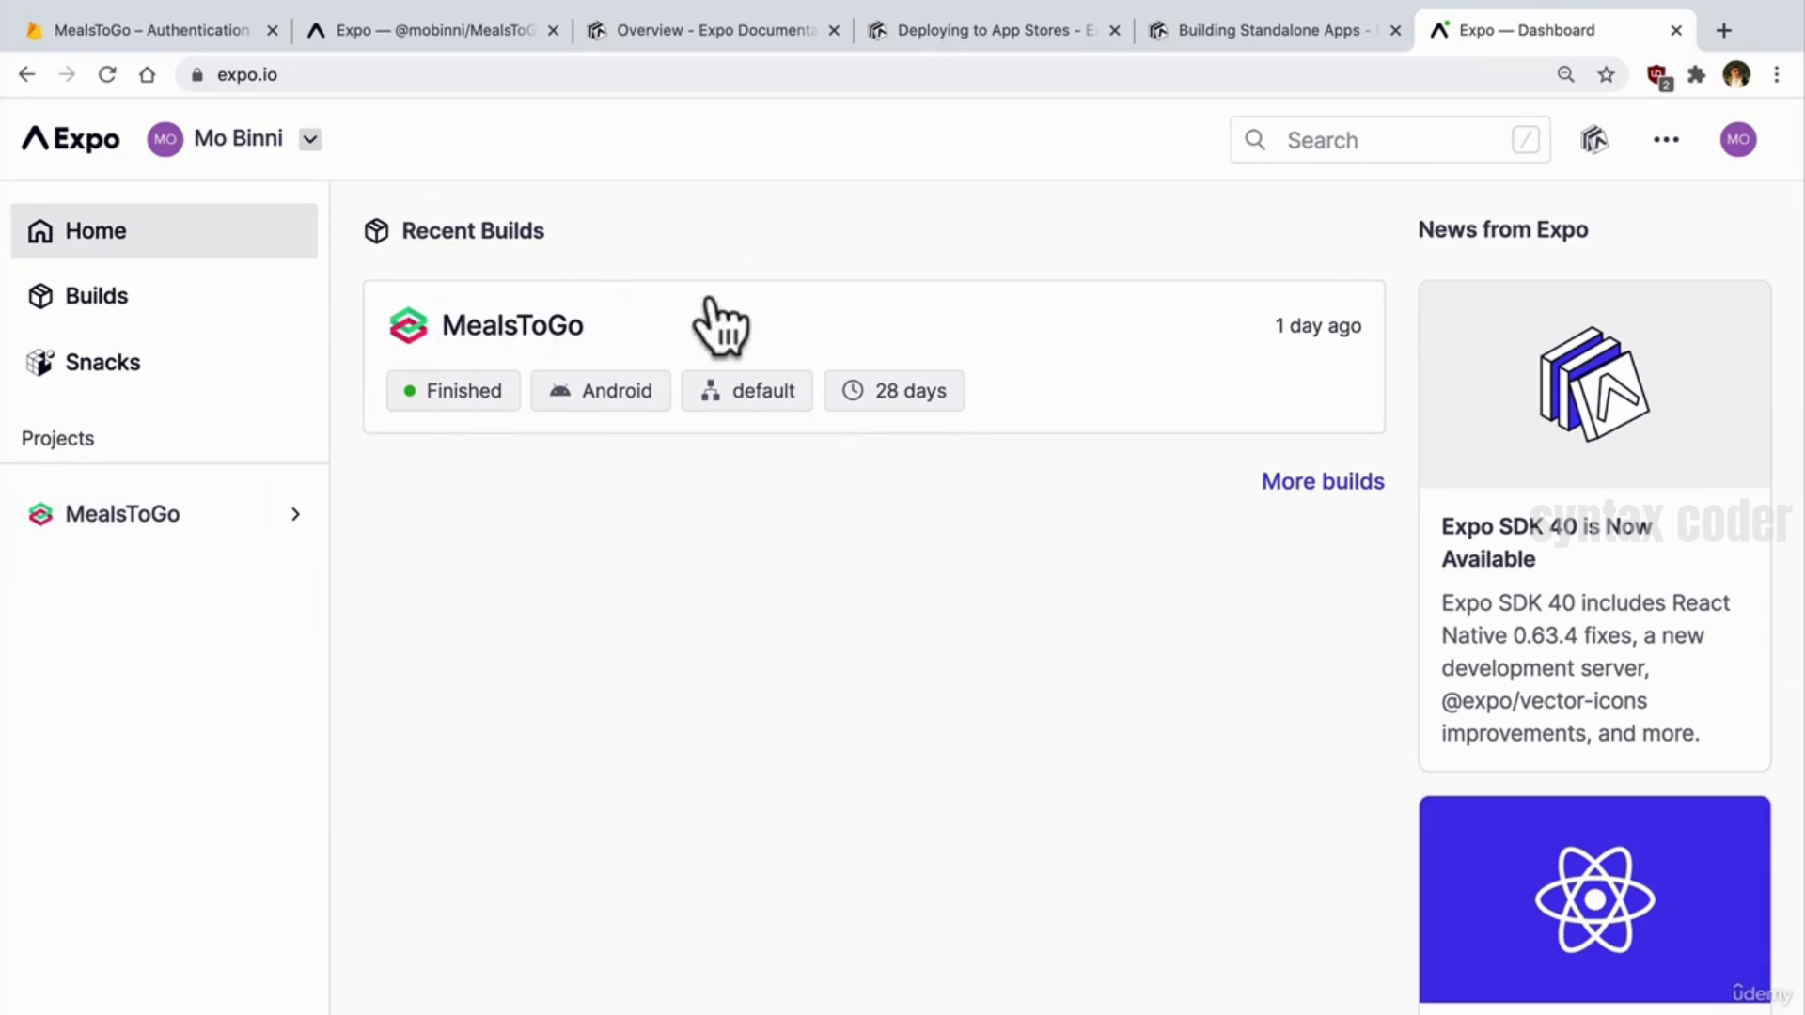
pyautogui.click(1288, 32)
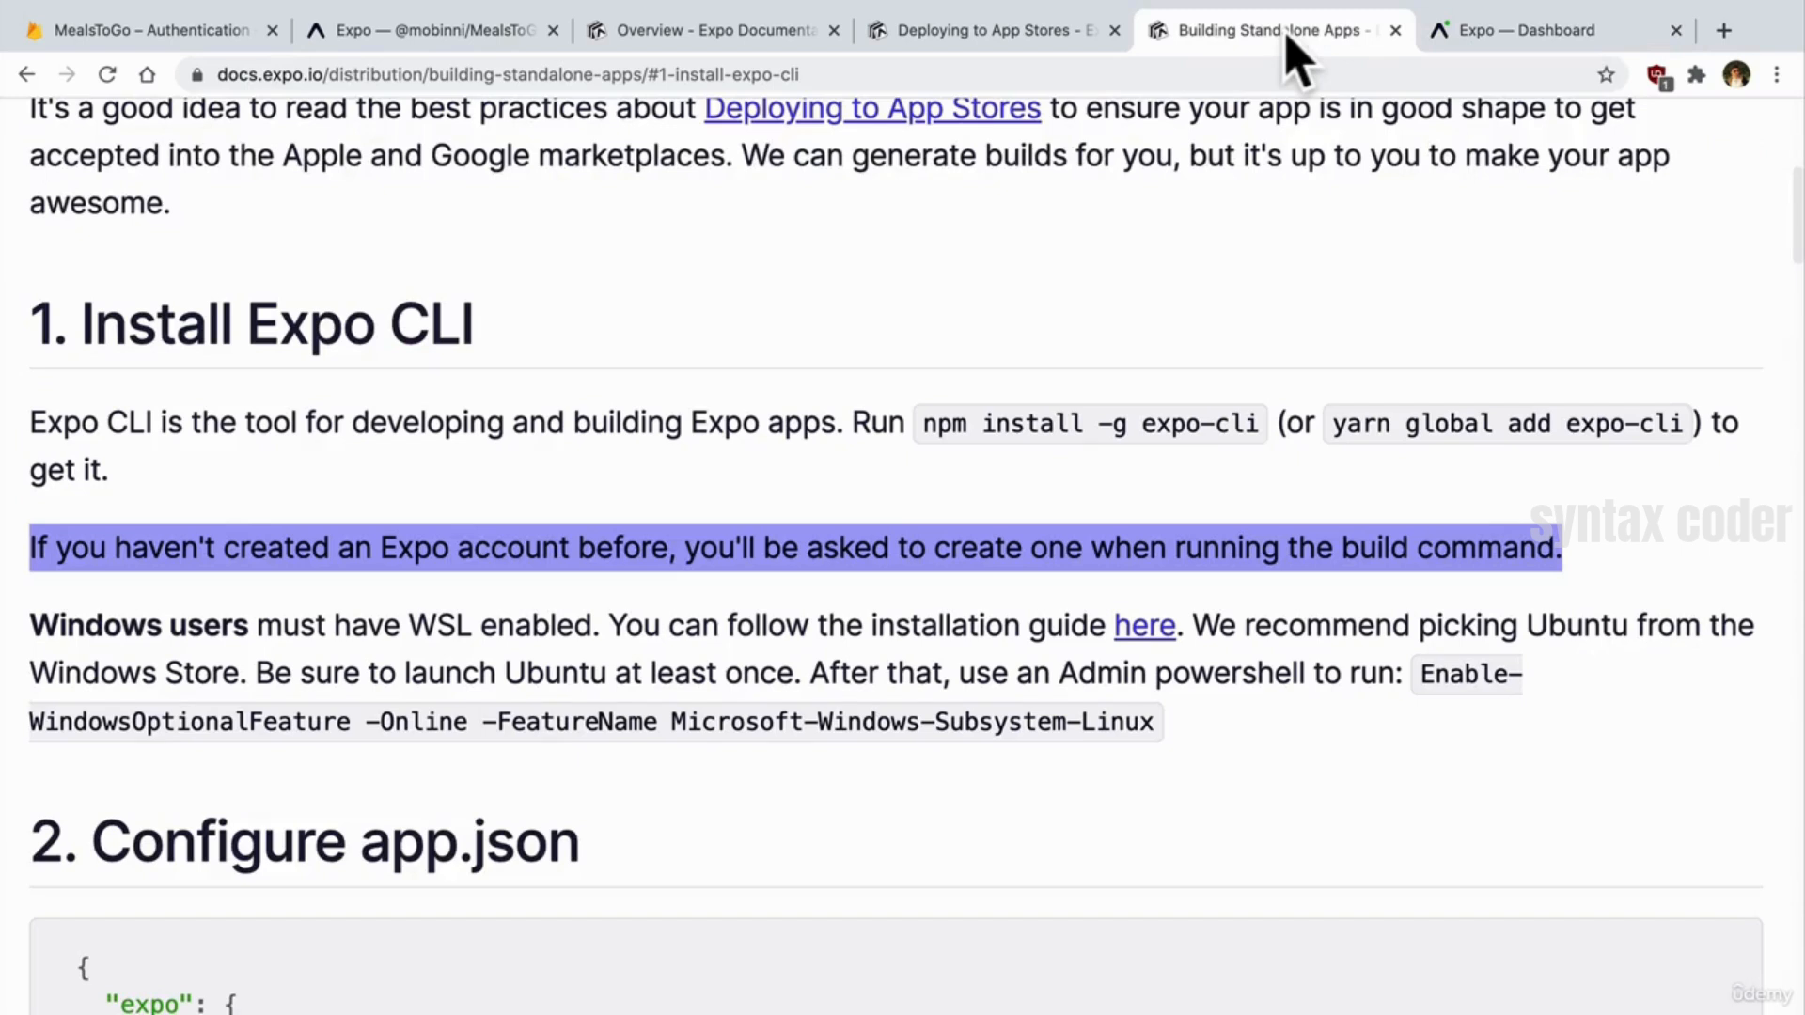
# Read the WSL requirement for Windows users and glance at the Configure app.json section
pyautogui.click(40, 630)
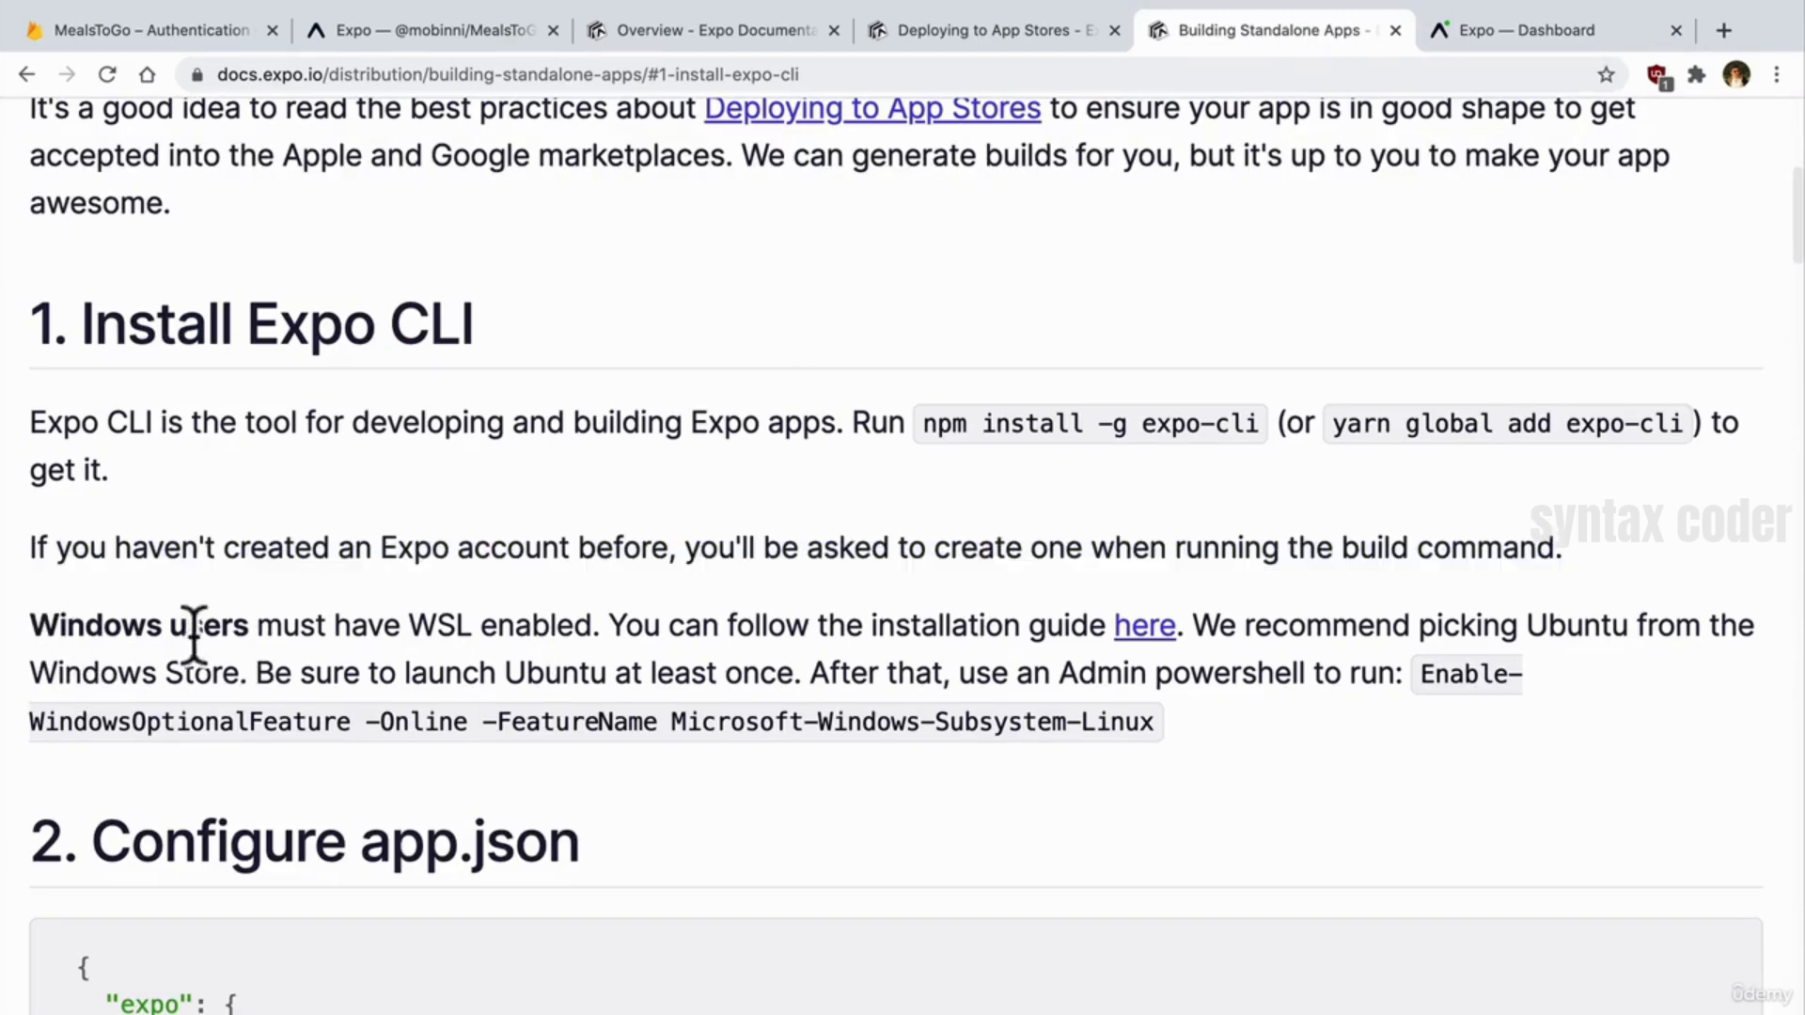
pyautogui.moveTo(410, 616); pyautogui.dragTo(487, 625)
pyautogui.click(459, 624)
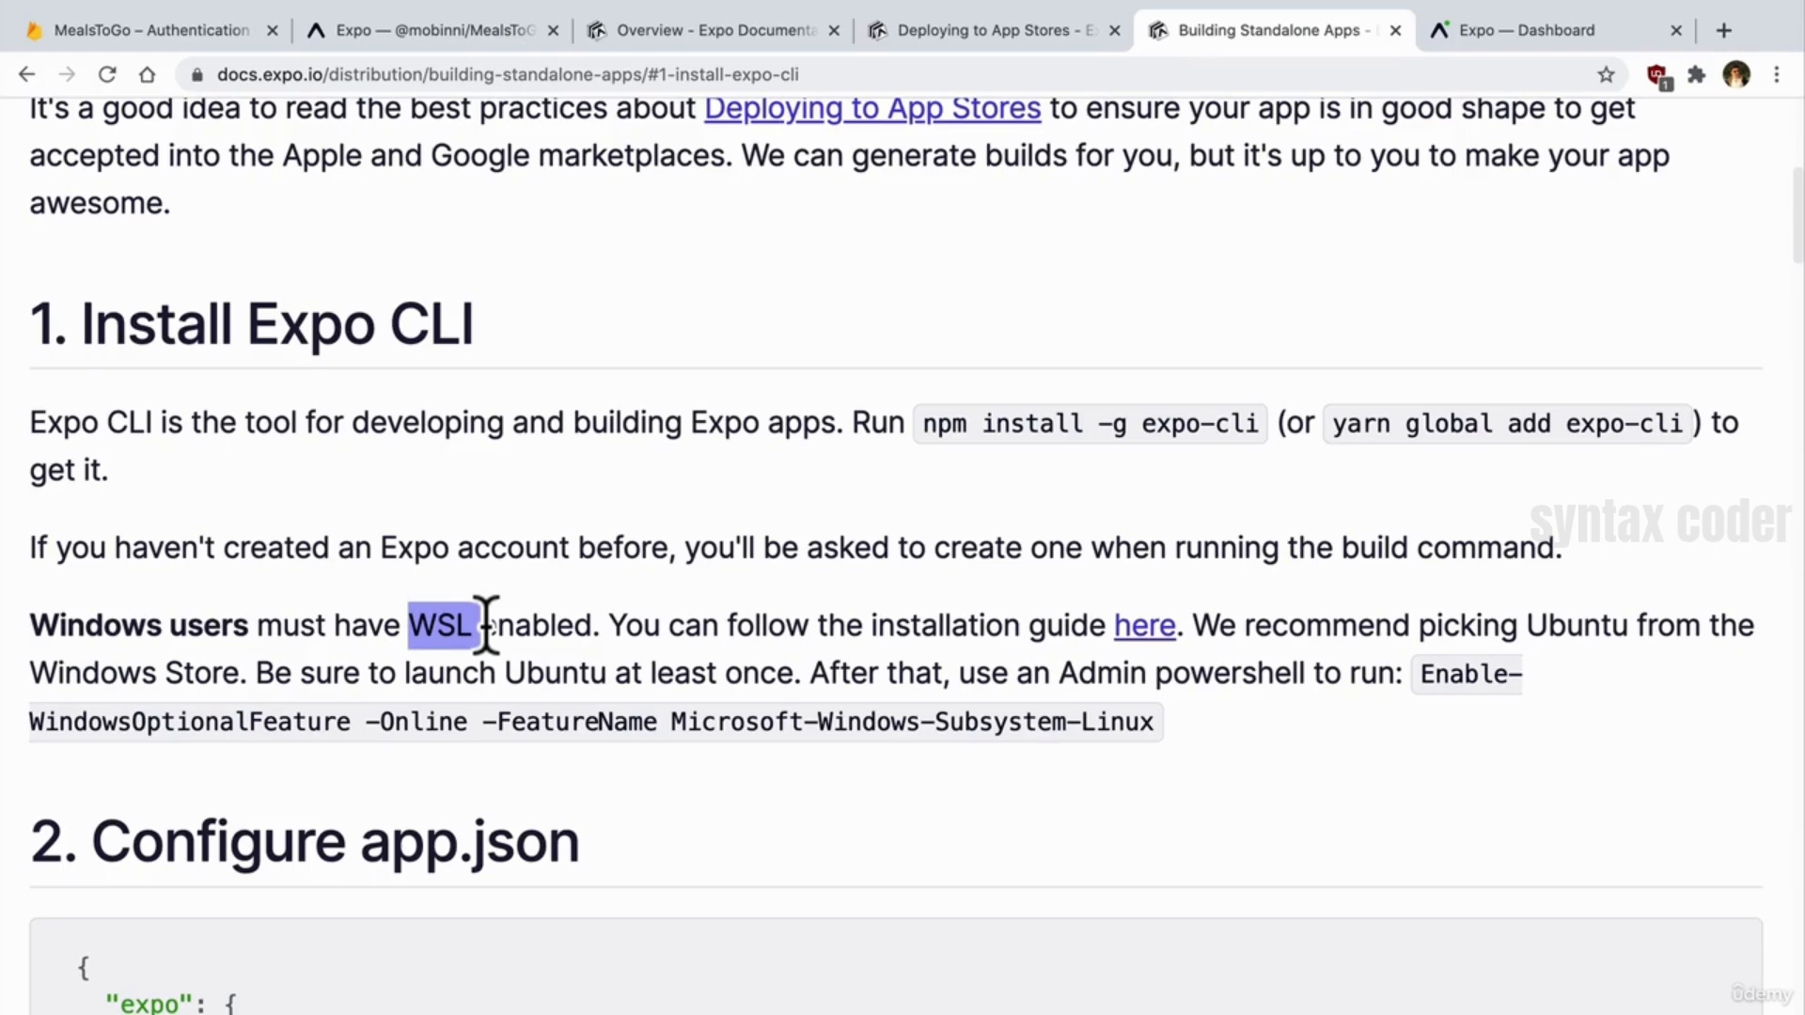
pyautogui.scroll(-2, 489, 639)
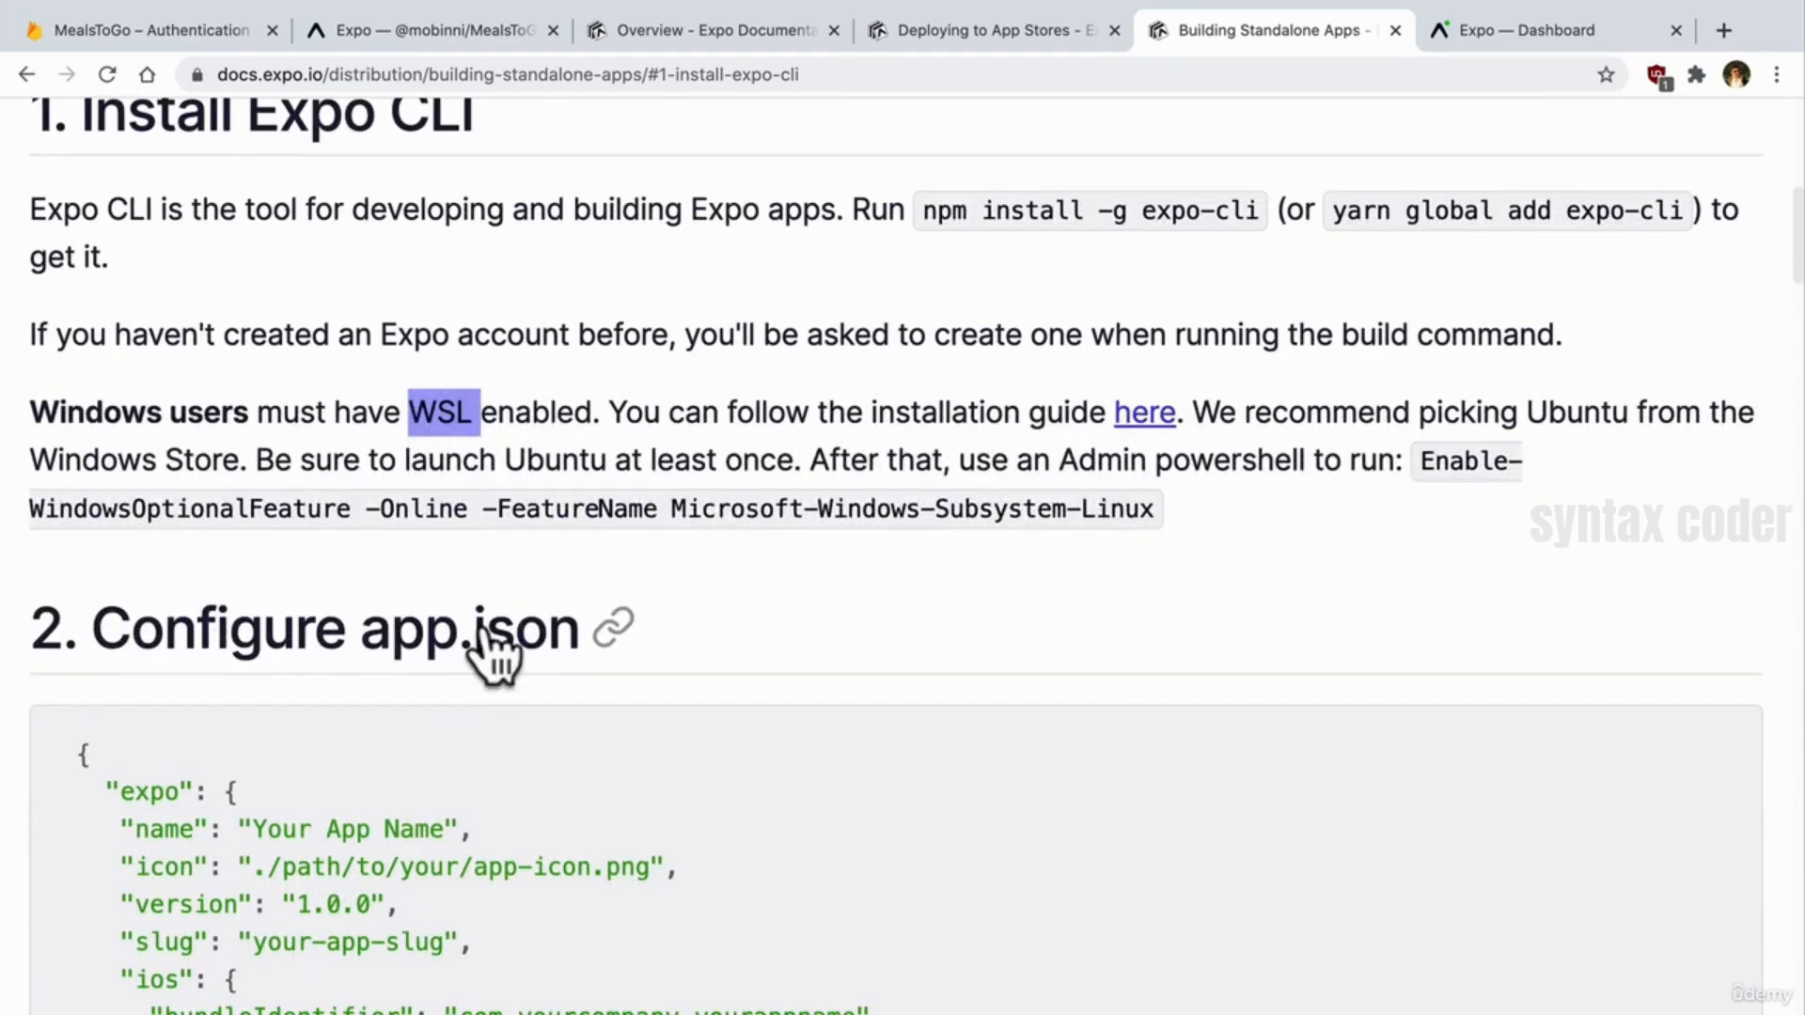
pyautogui.scroll(8, 645, 665)
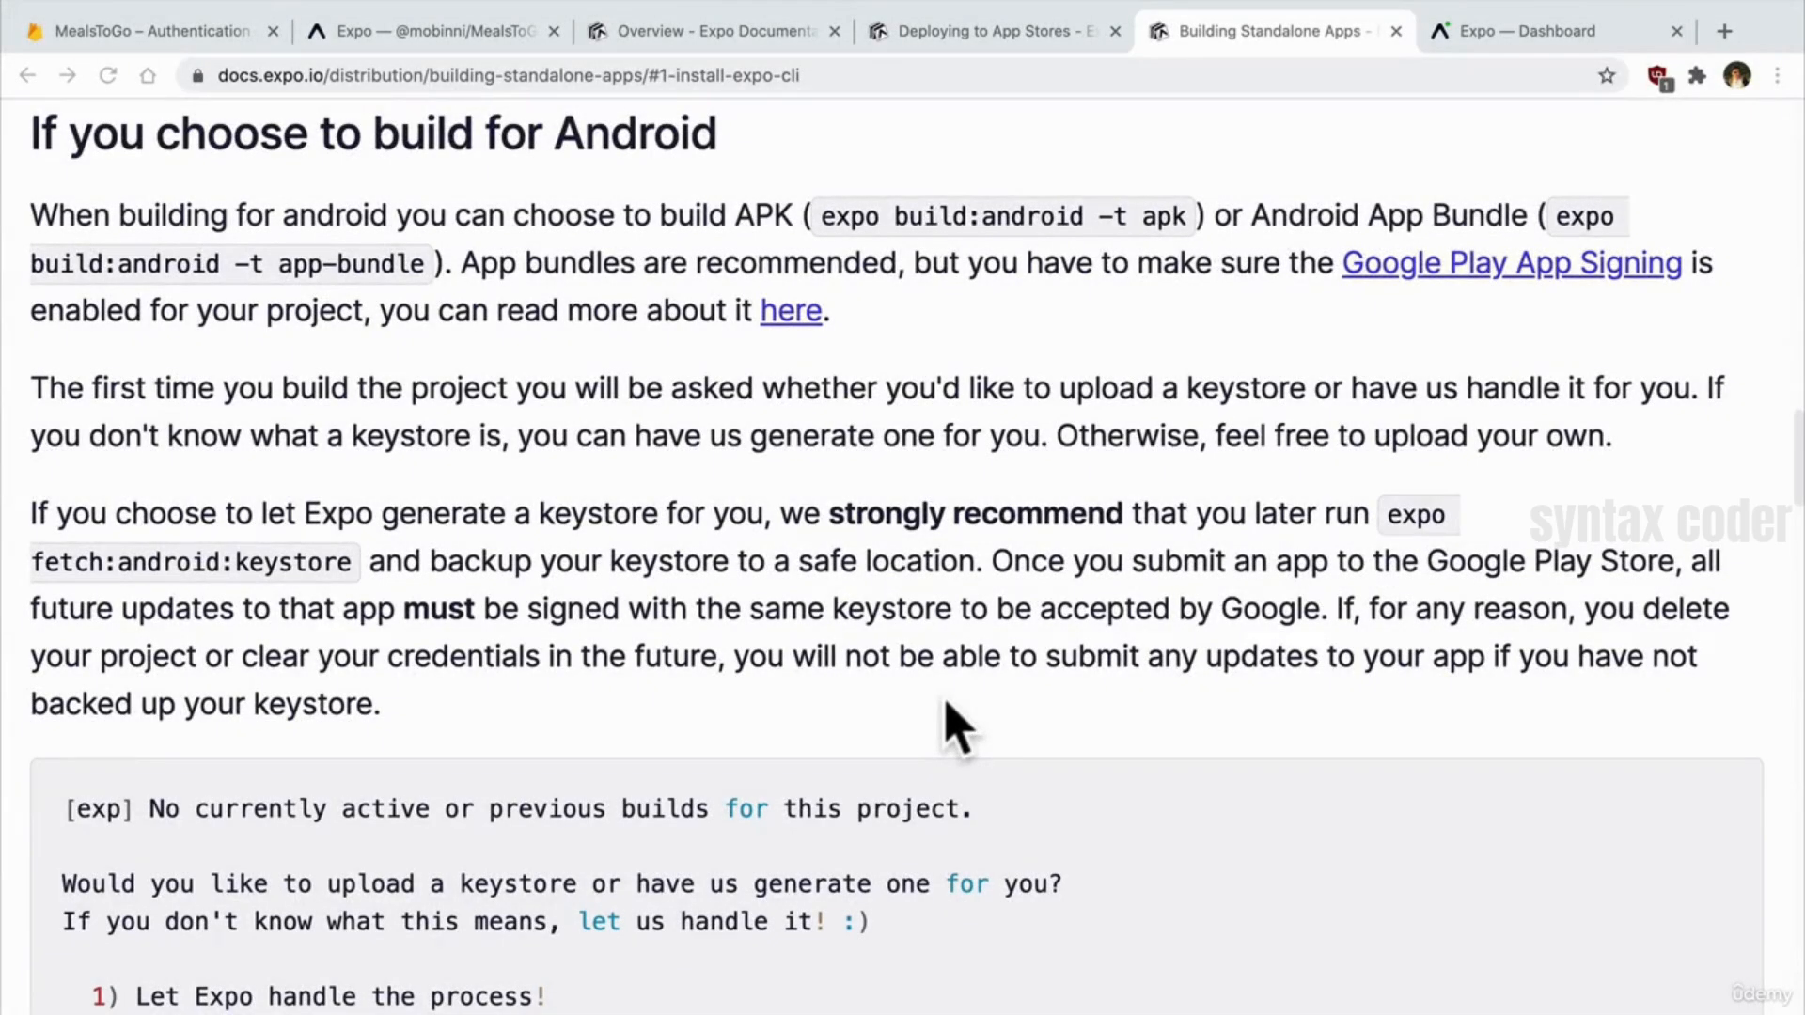
# Read the note on automatic publishing and the Android build section, examining the APK and App Bundle options and the keystore choice
pyautogui.scroll(2, 290, 170)
pyautogui.tripleClick(285, 155)
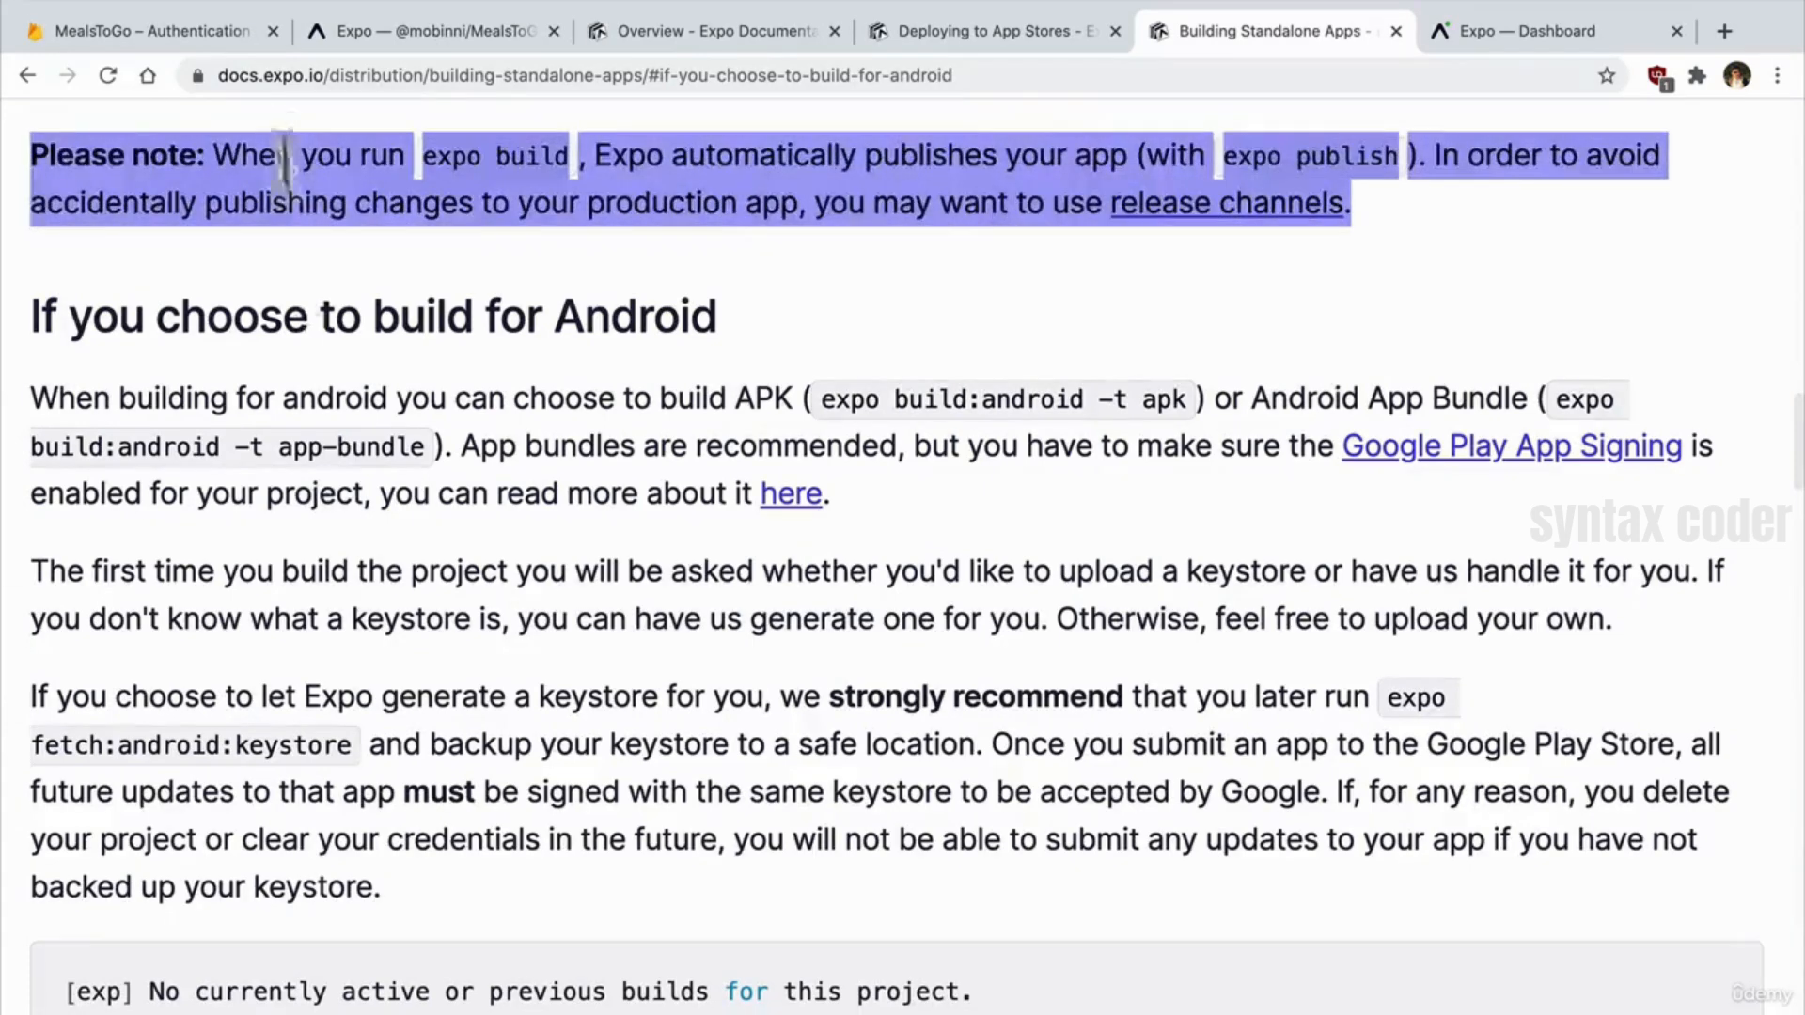
pyautogui.click(312, 475)
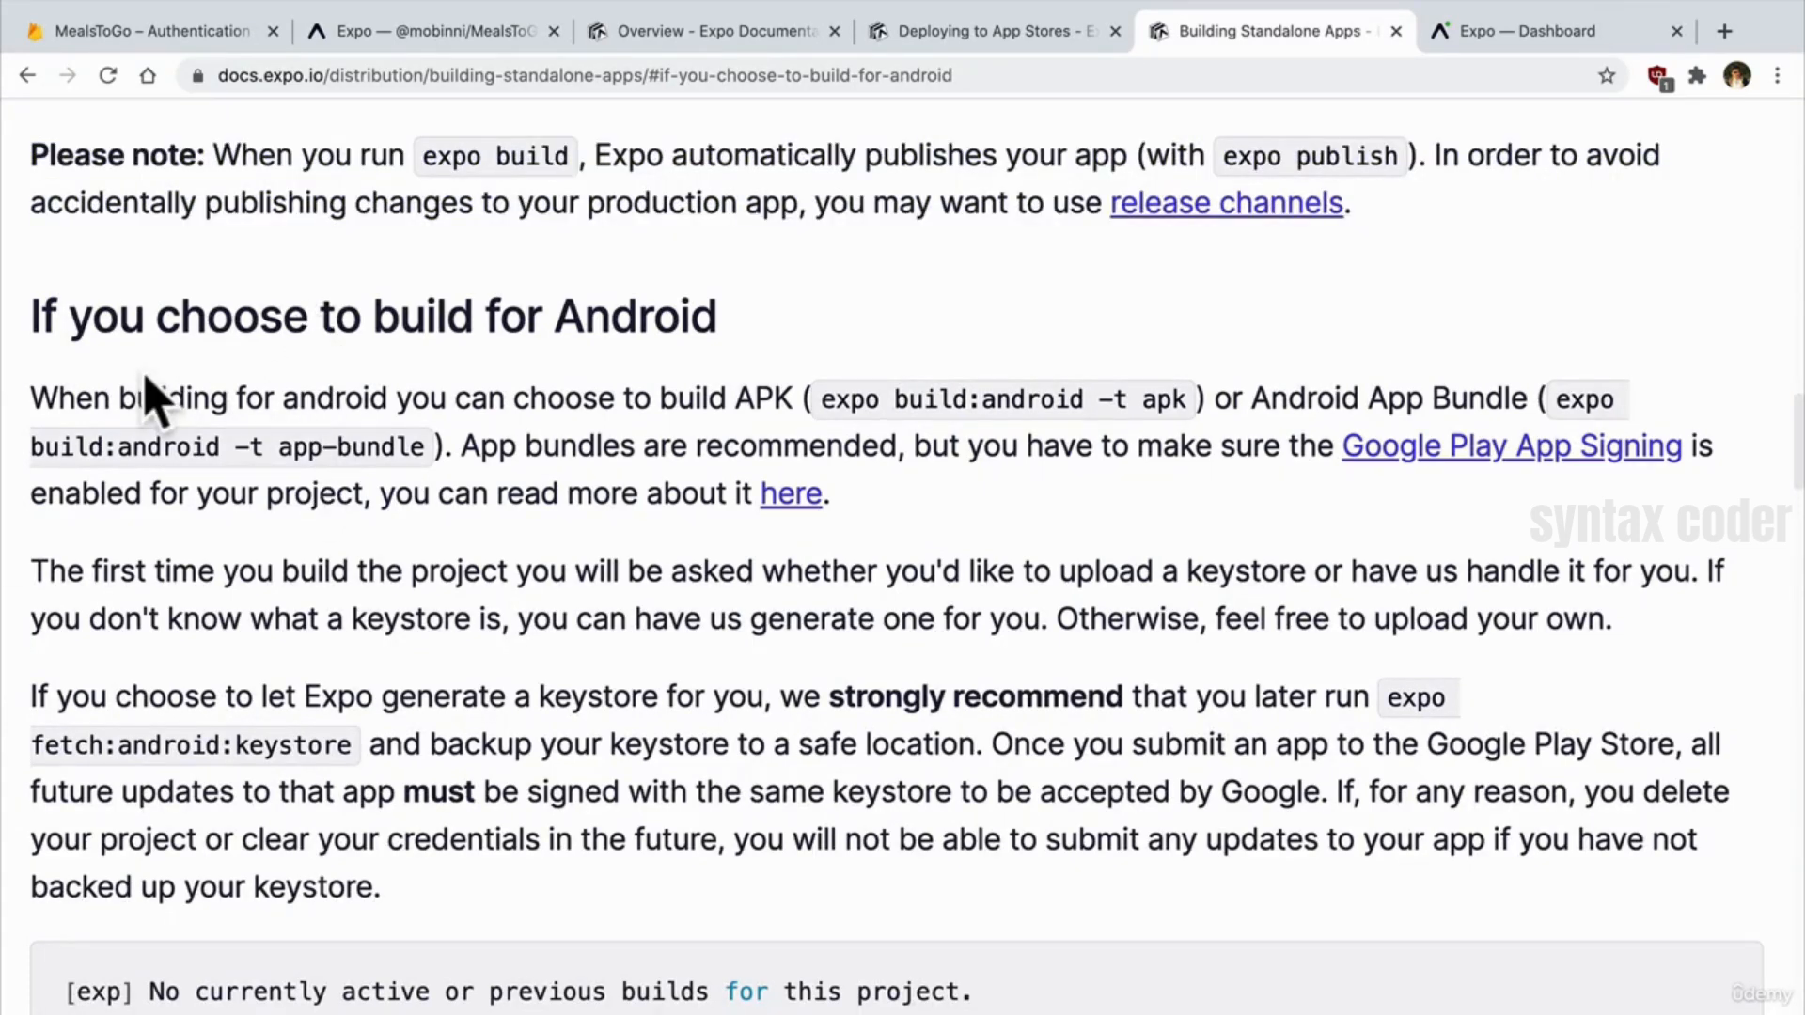
pyautogui.moveTo(141, 378); pyautogui.dragTo(789, 381)
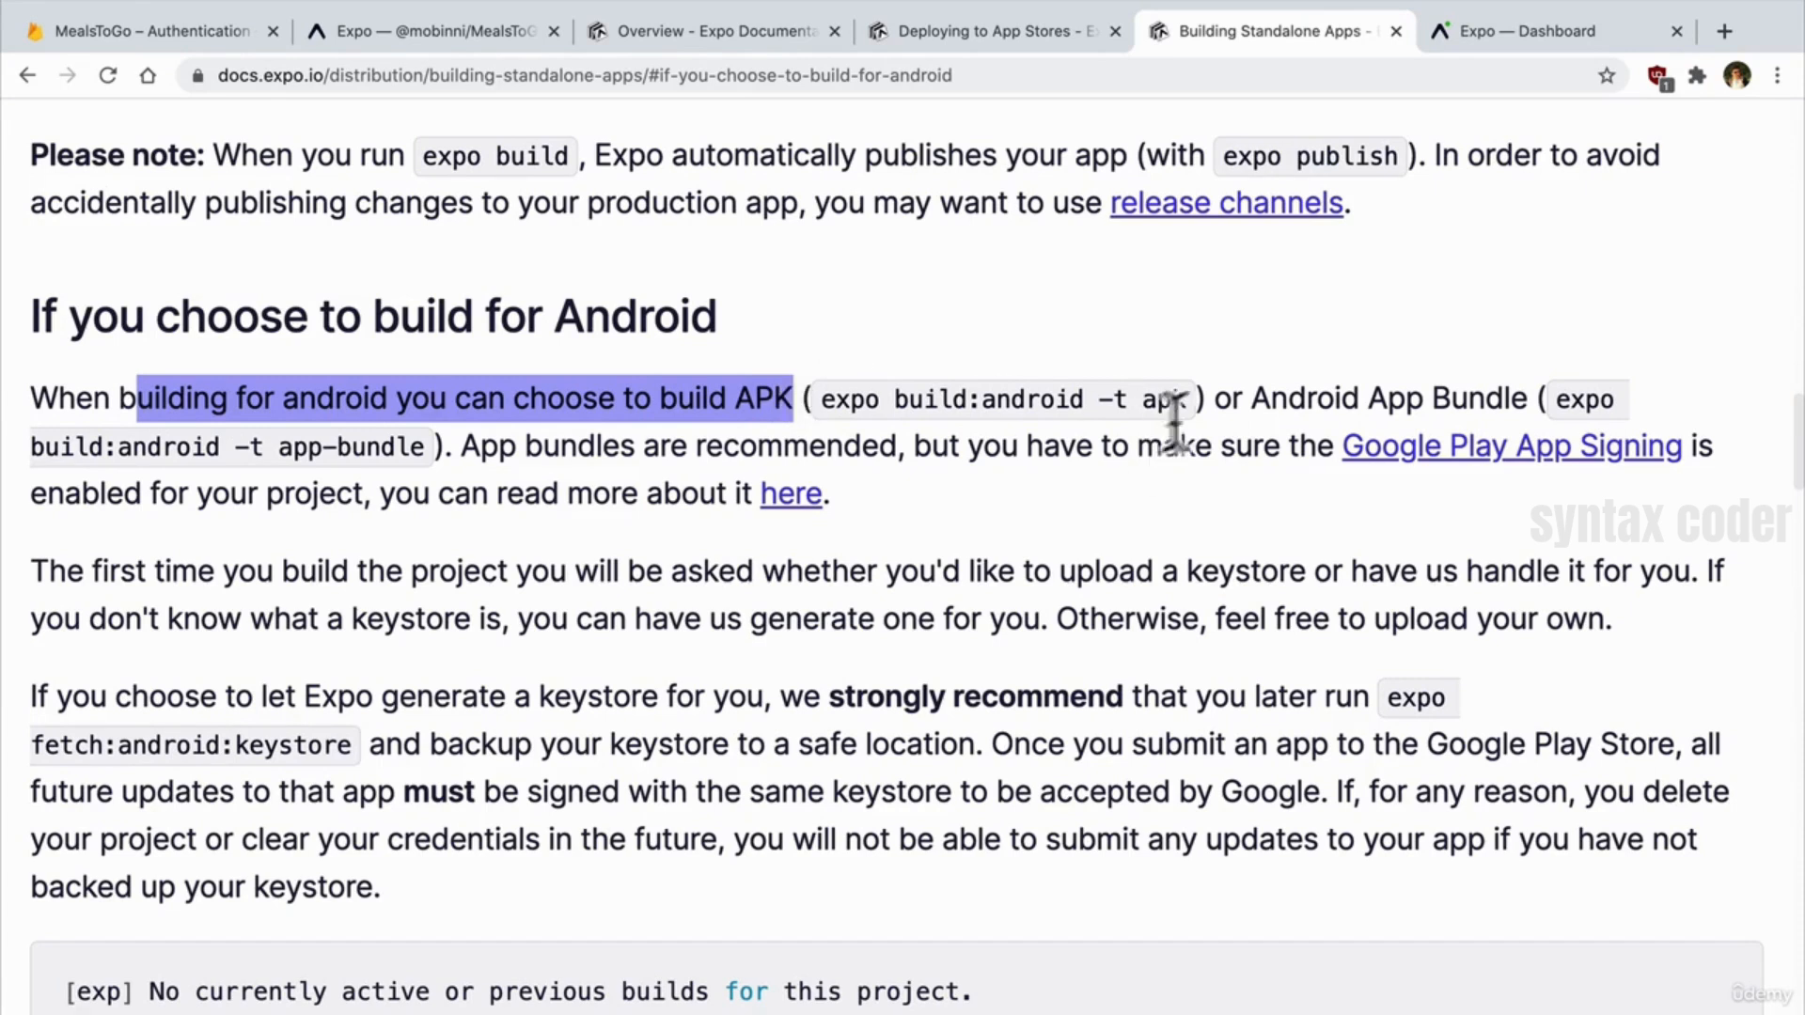
pyautogui.moveTo(1206, 399); pyautogui.dragTo(1490, 397)
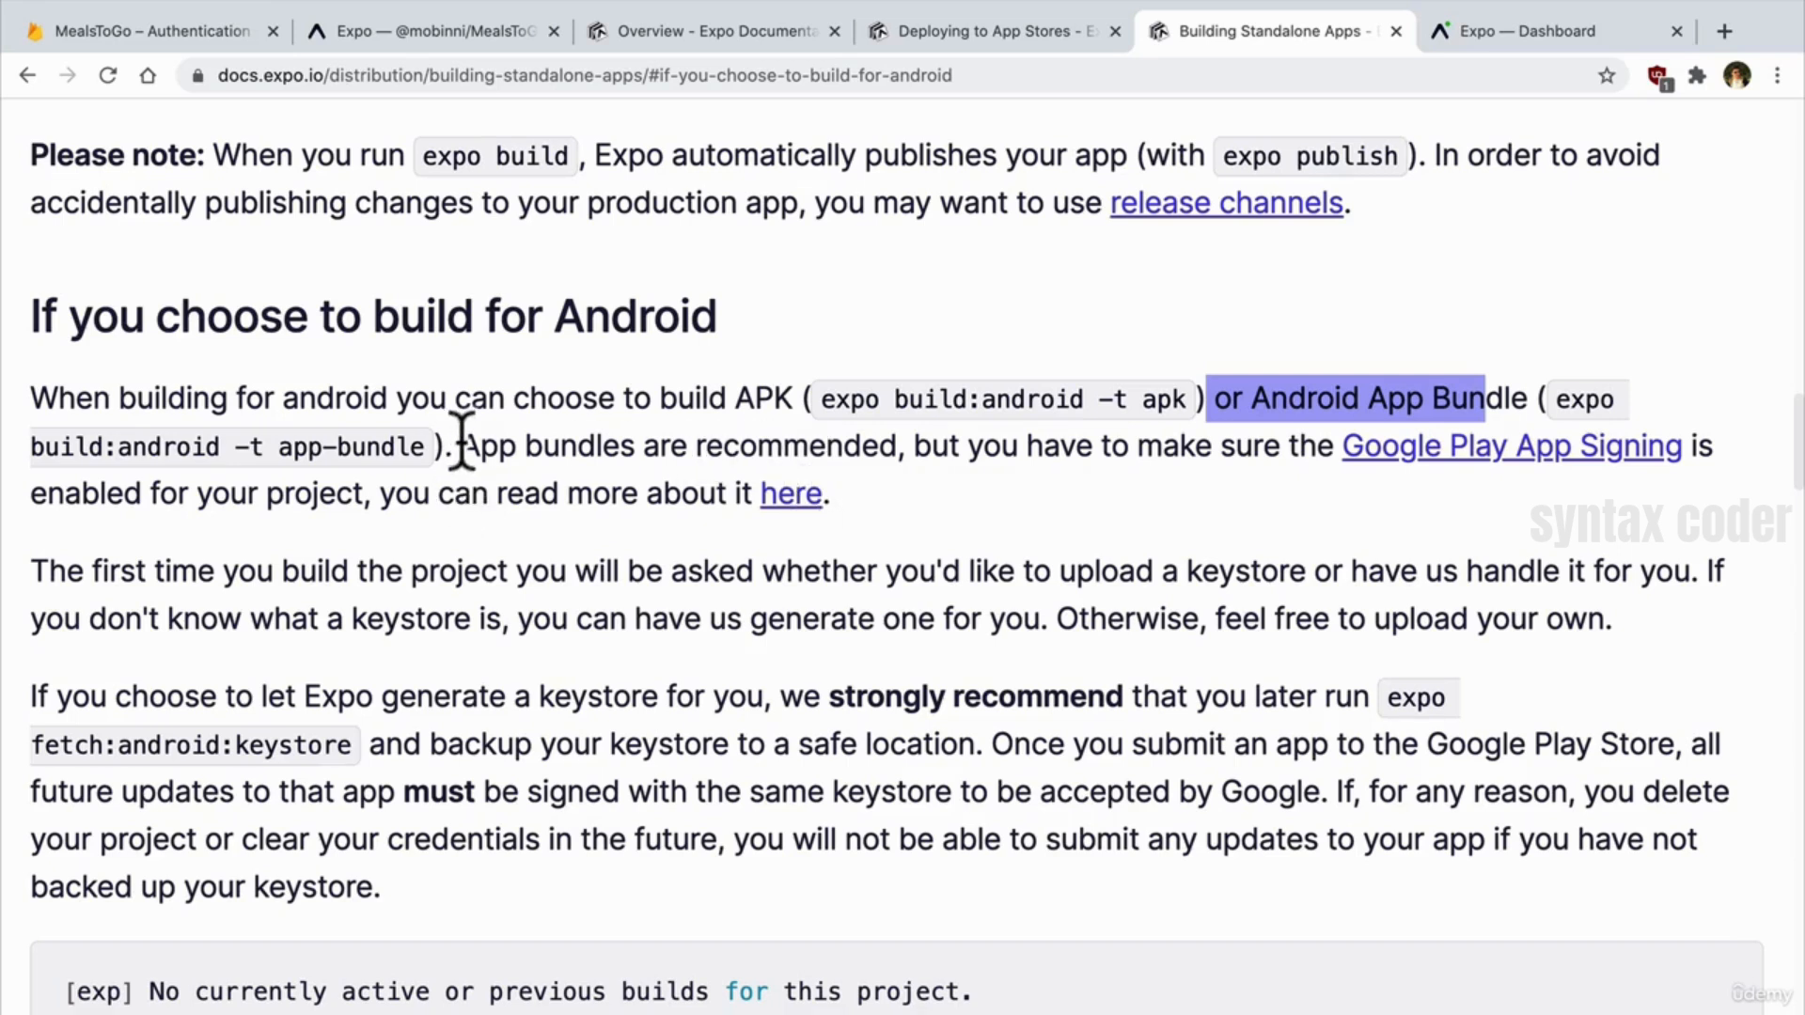
pyautogui.moveTo(461, 438); pyautogui.dragTo(647, 493)
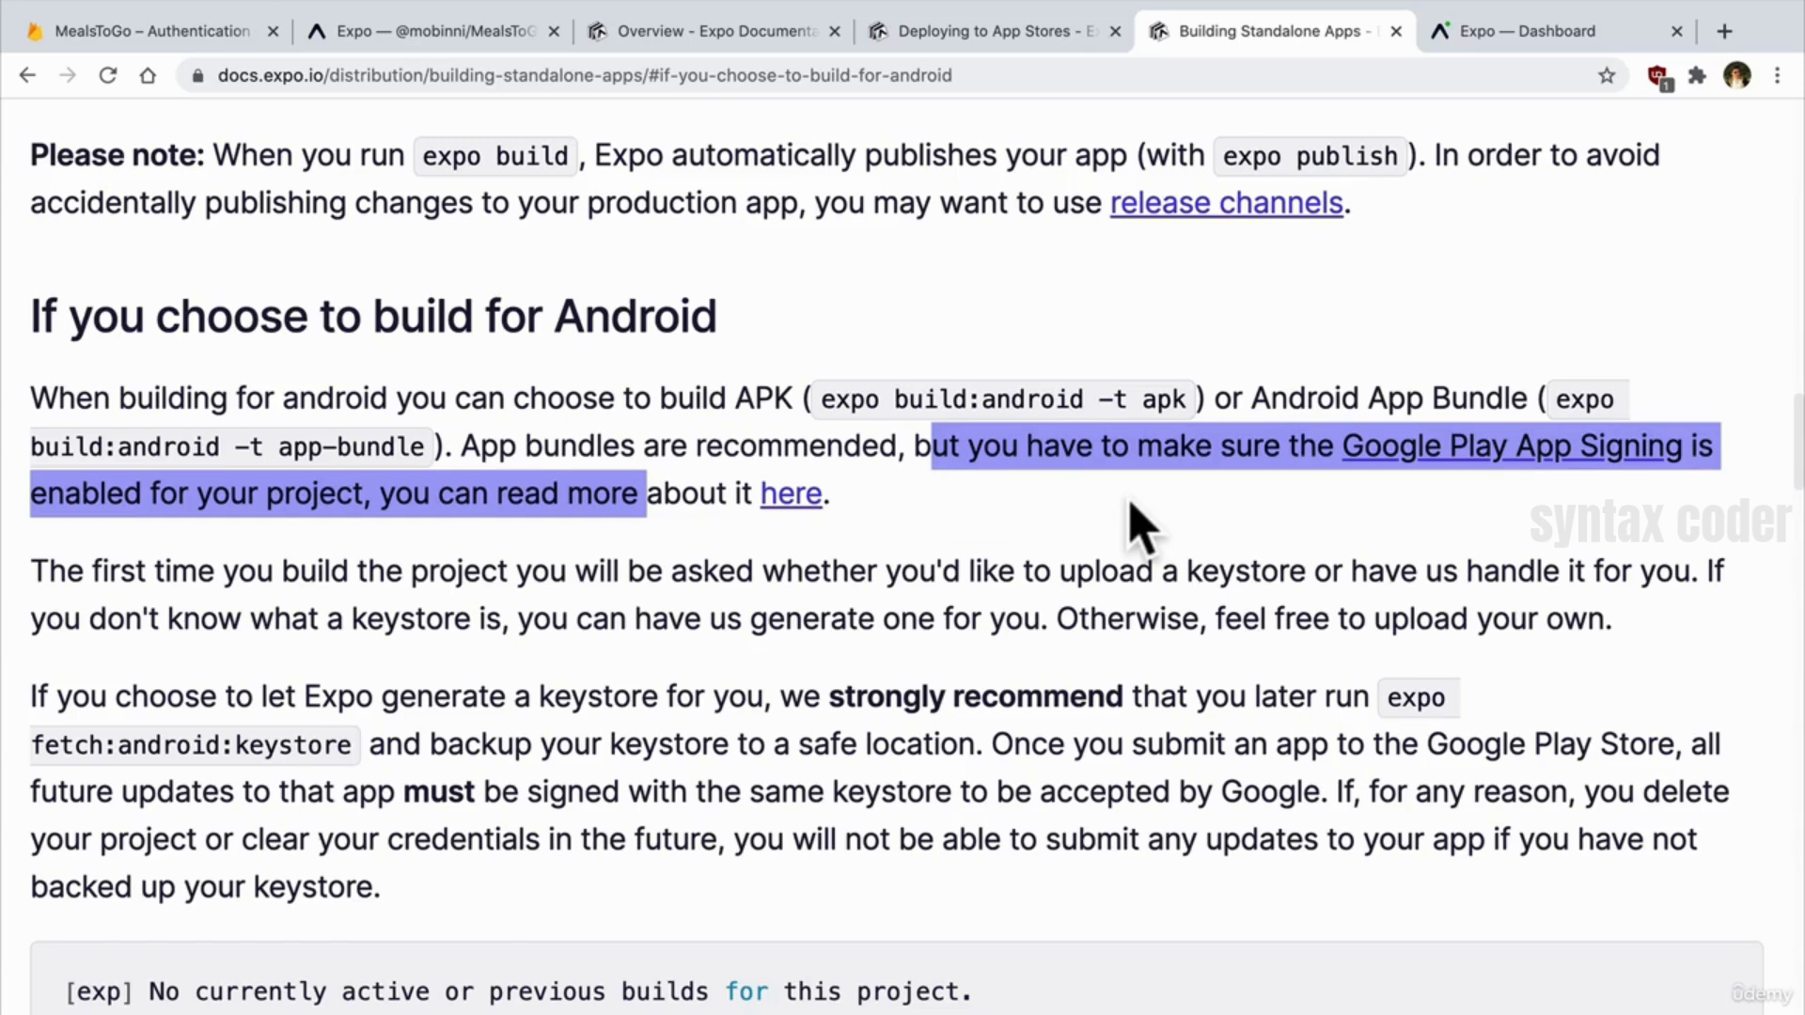
pyautogui.tripleClick(47, 554)
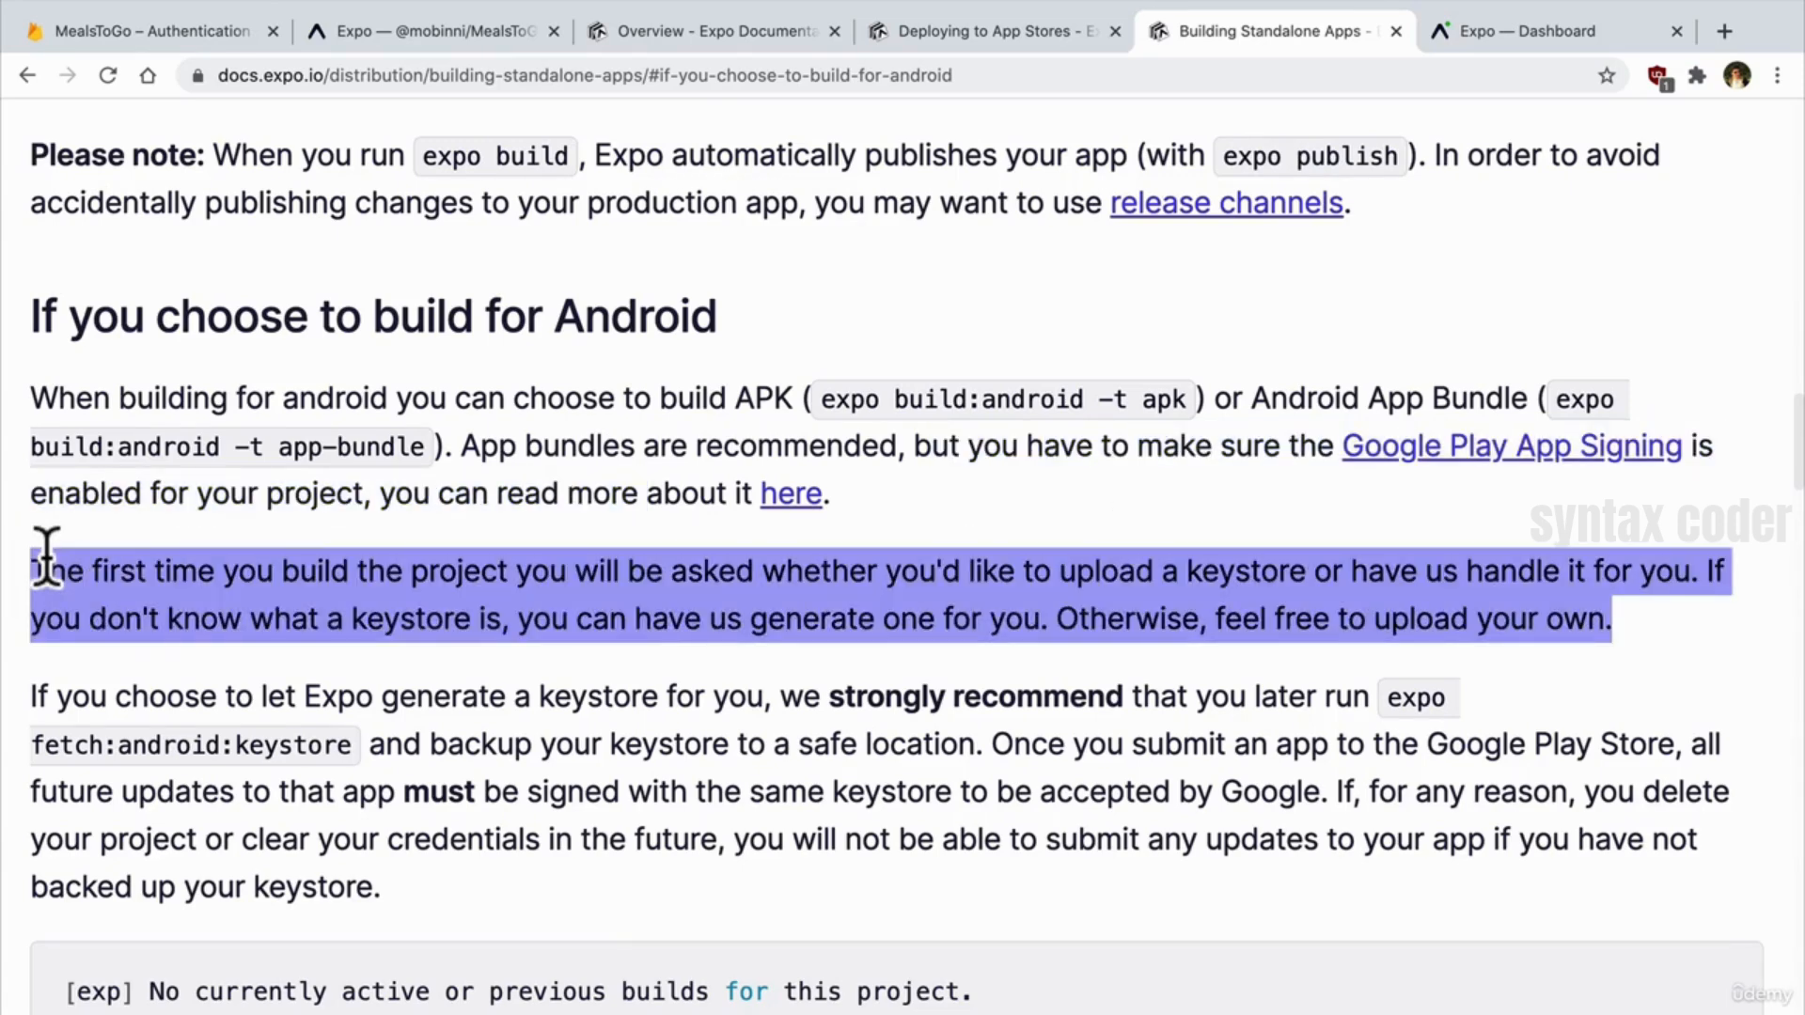
pyautogui.doubleClick(1196, 570)
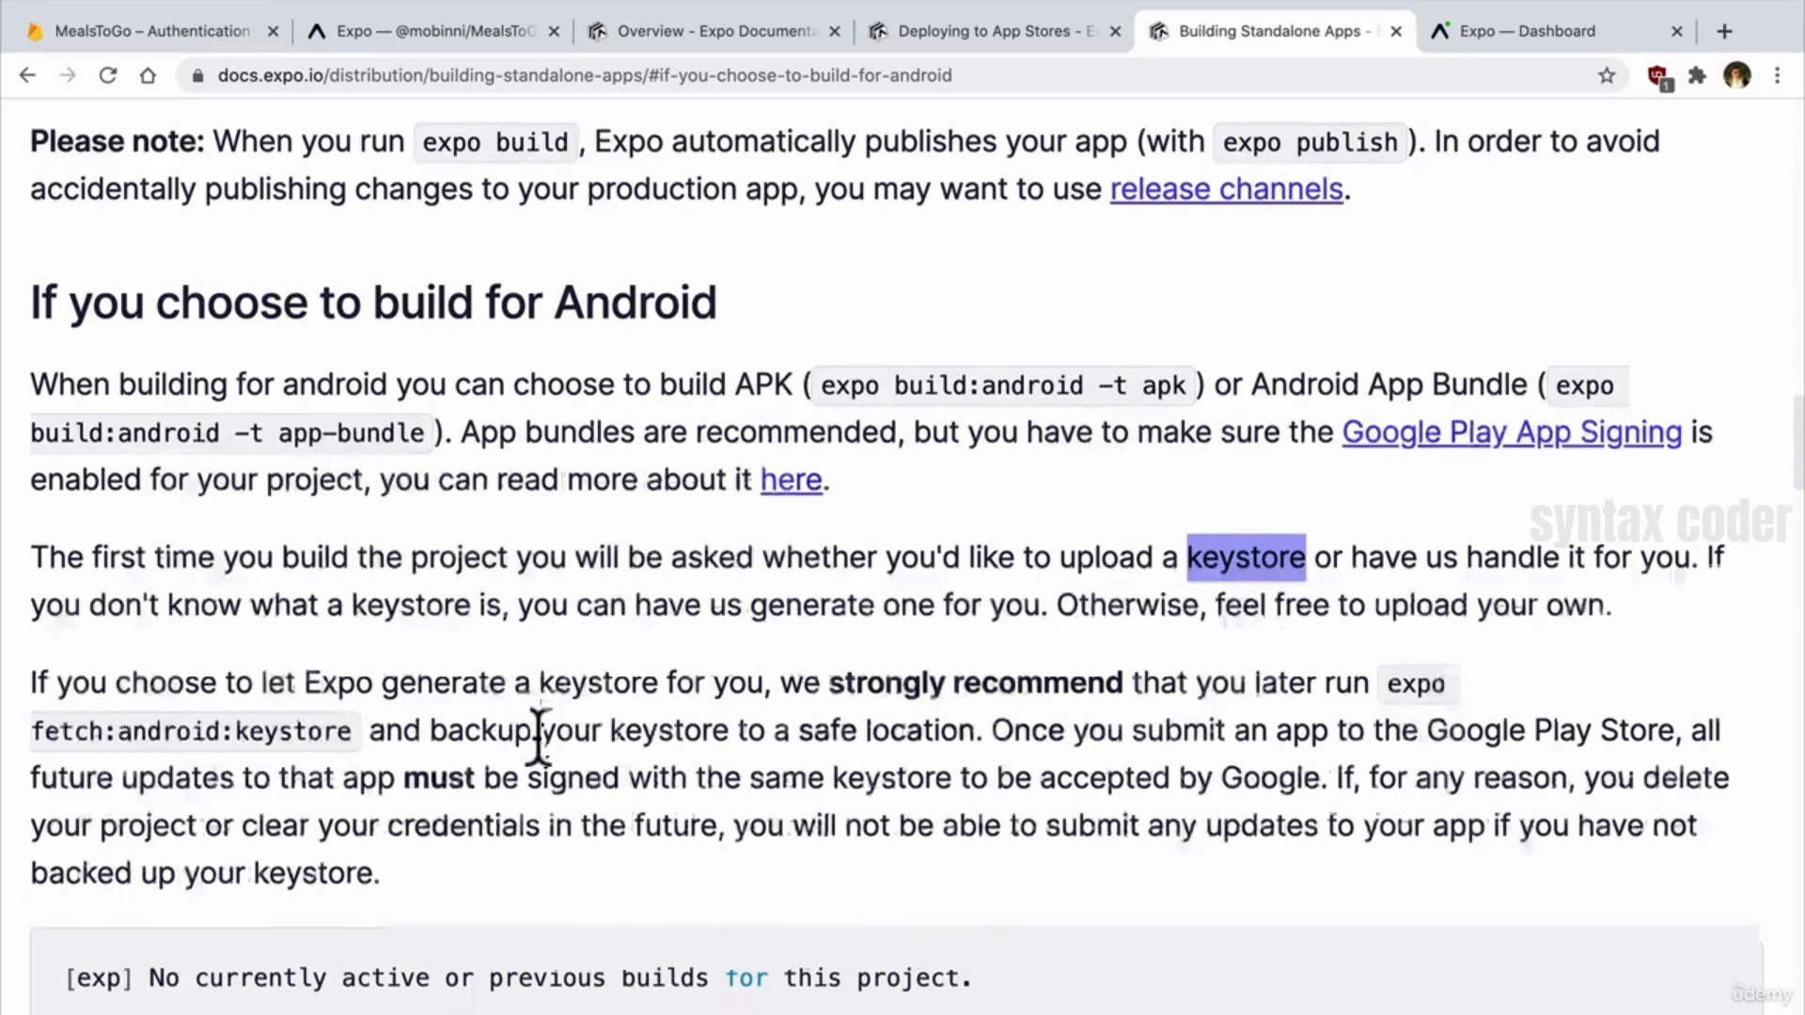
# Read the recommendation to run expo fetch:android:keystore and back up an Expo-generated keystore
pyautogui.scroll(-3, 535, 737)
pyautogui.moveTo(90, 489); pyautogui.dragTo(1291, 488)
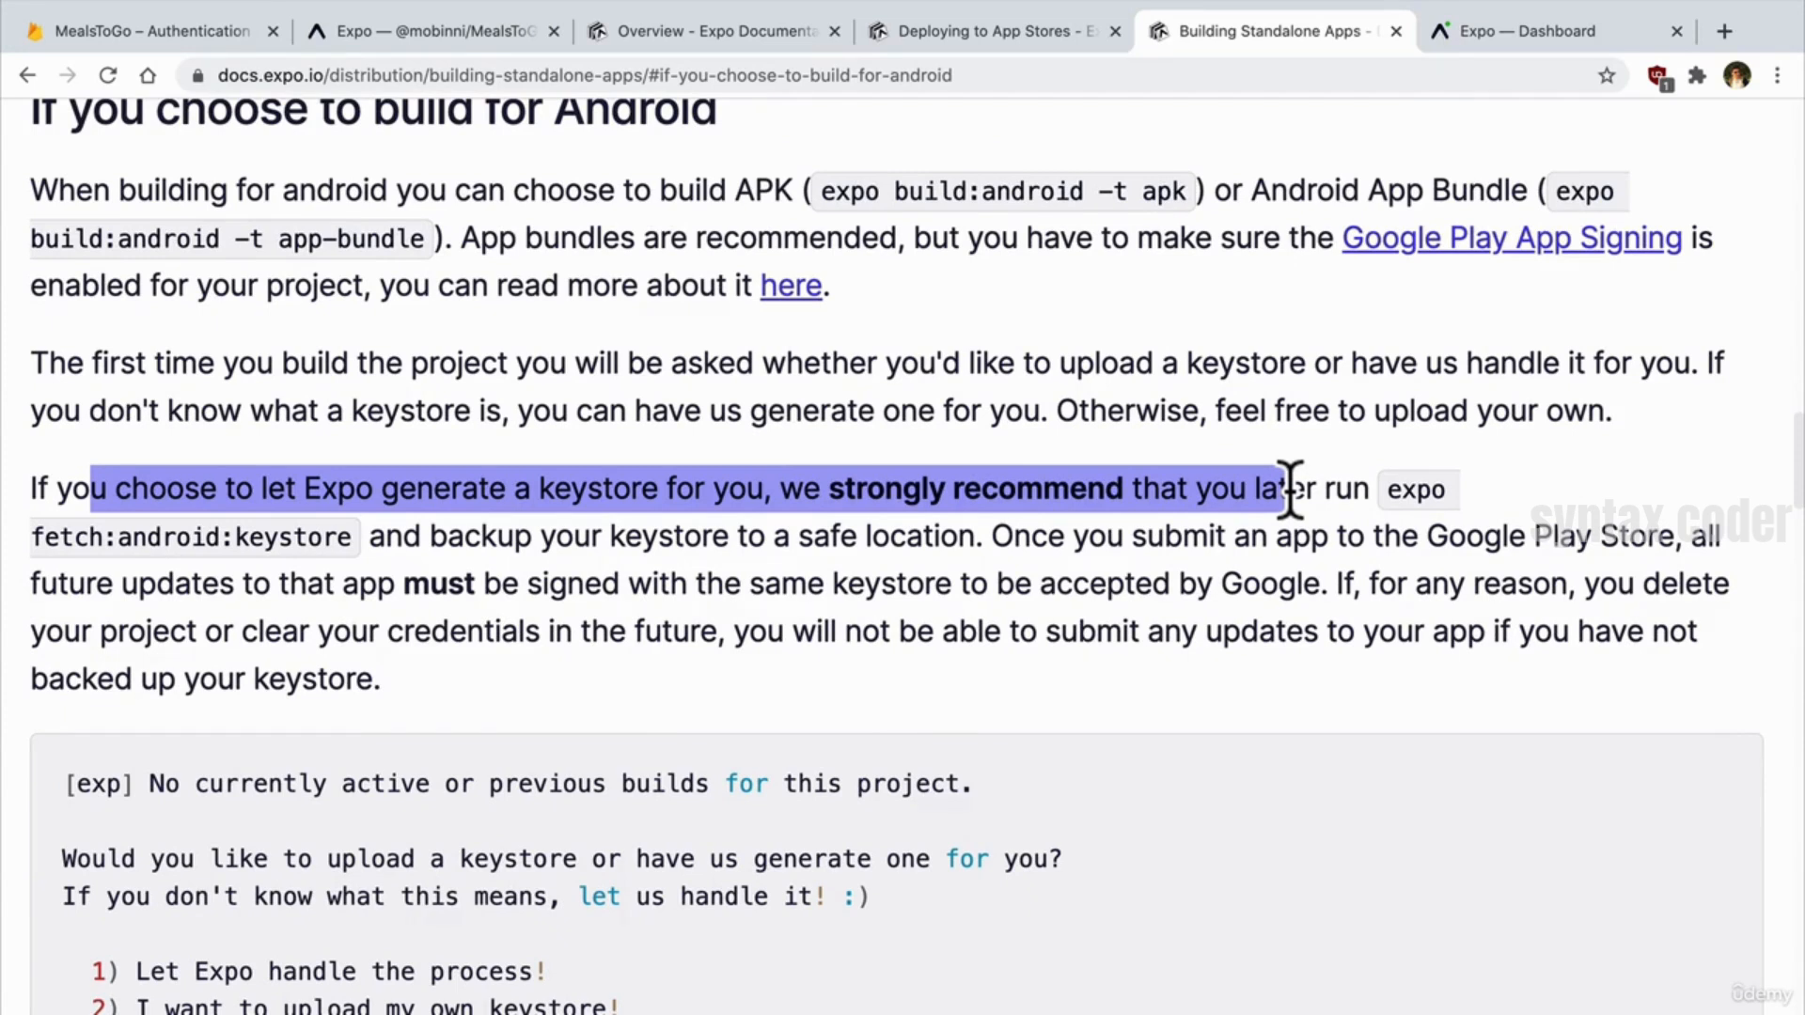
pyautogui.moveTo(1291, 488); pyautogui.dragTo(1293, 489)
pyautogui.doubleClick(284, 538)
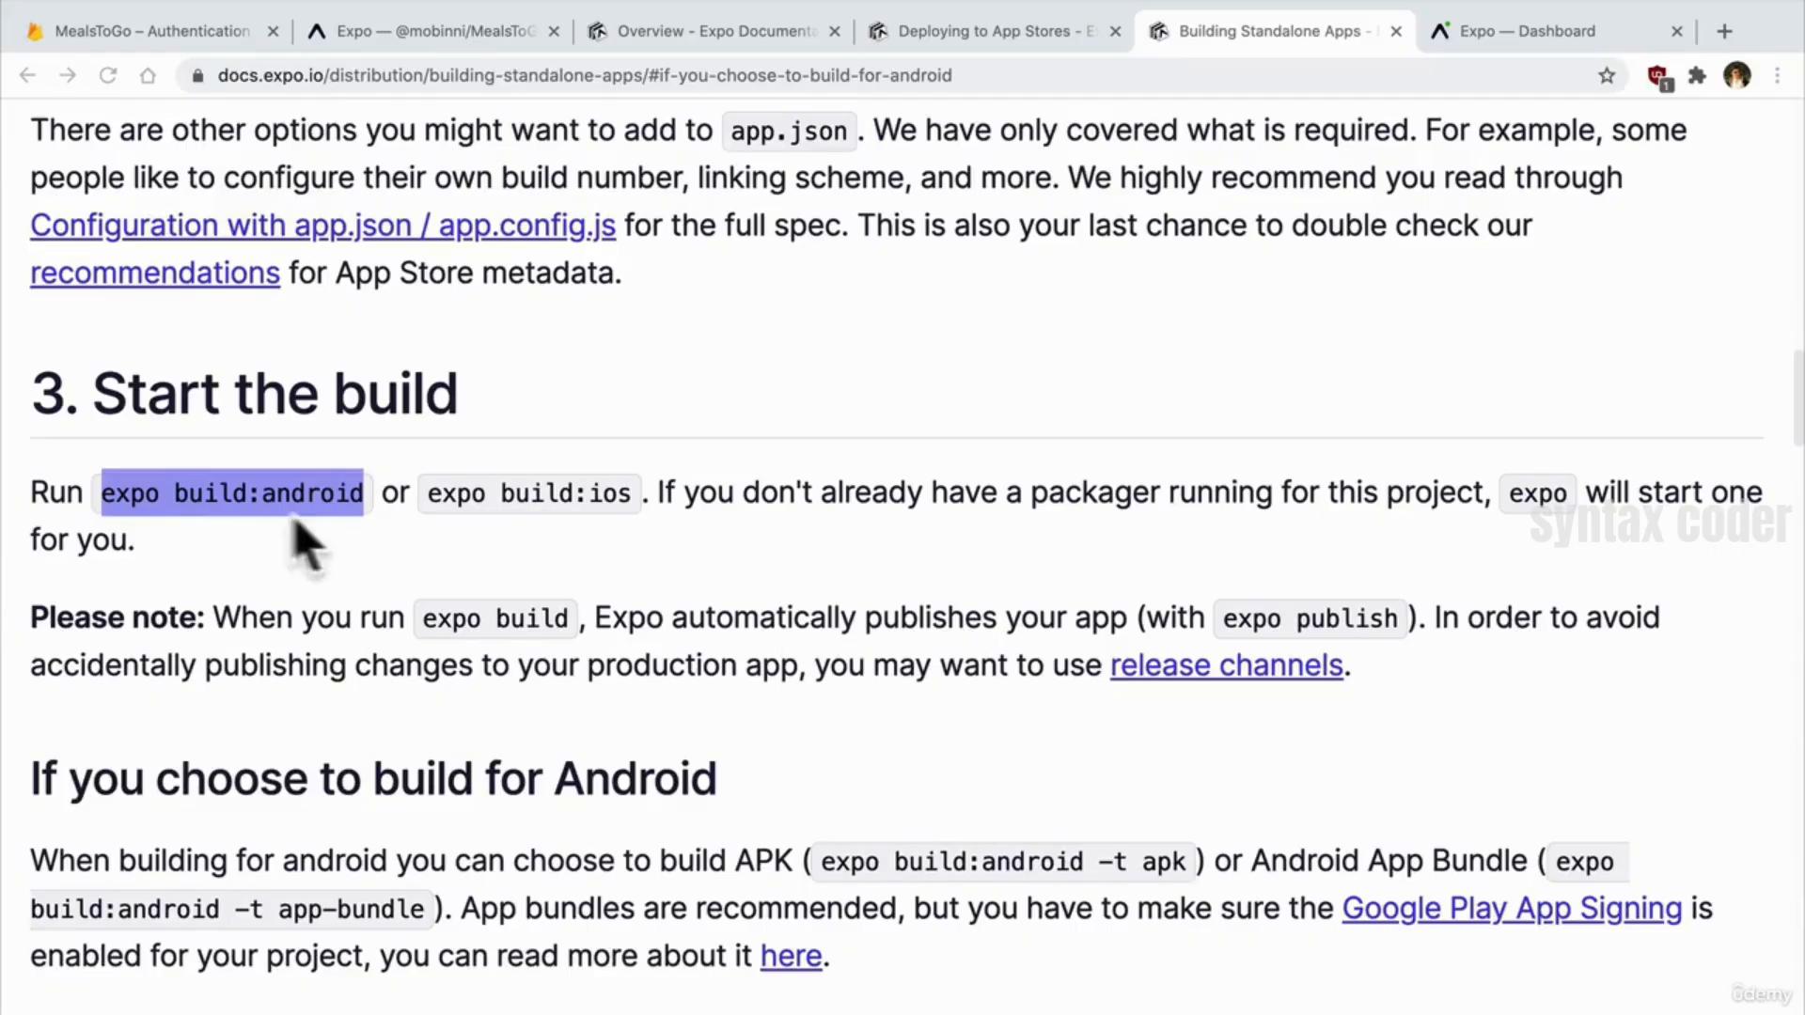
# Switch to VS Code and show the MealsToGo project's integrated terminal
pyautogui.hotkey('ctrl', 'Right')
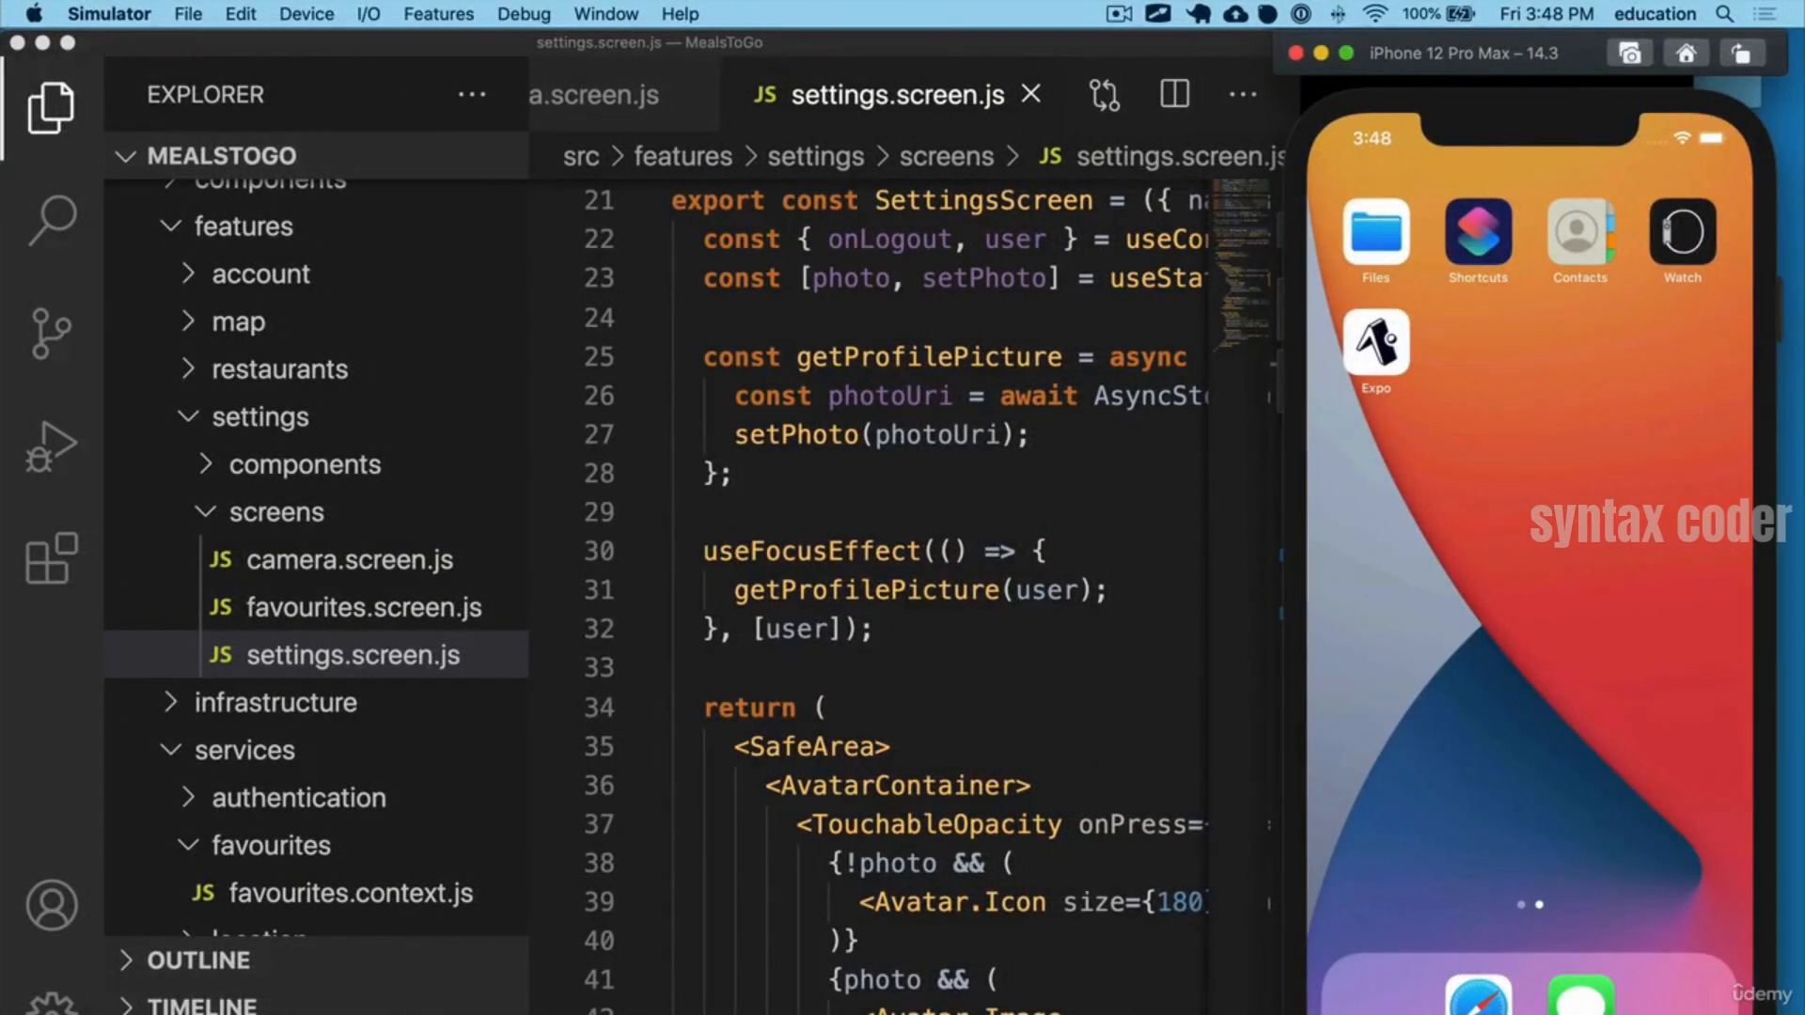
pyautogui.click(273, 1013)
pyautogui.click(64, 100)
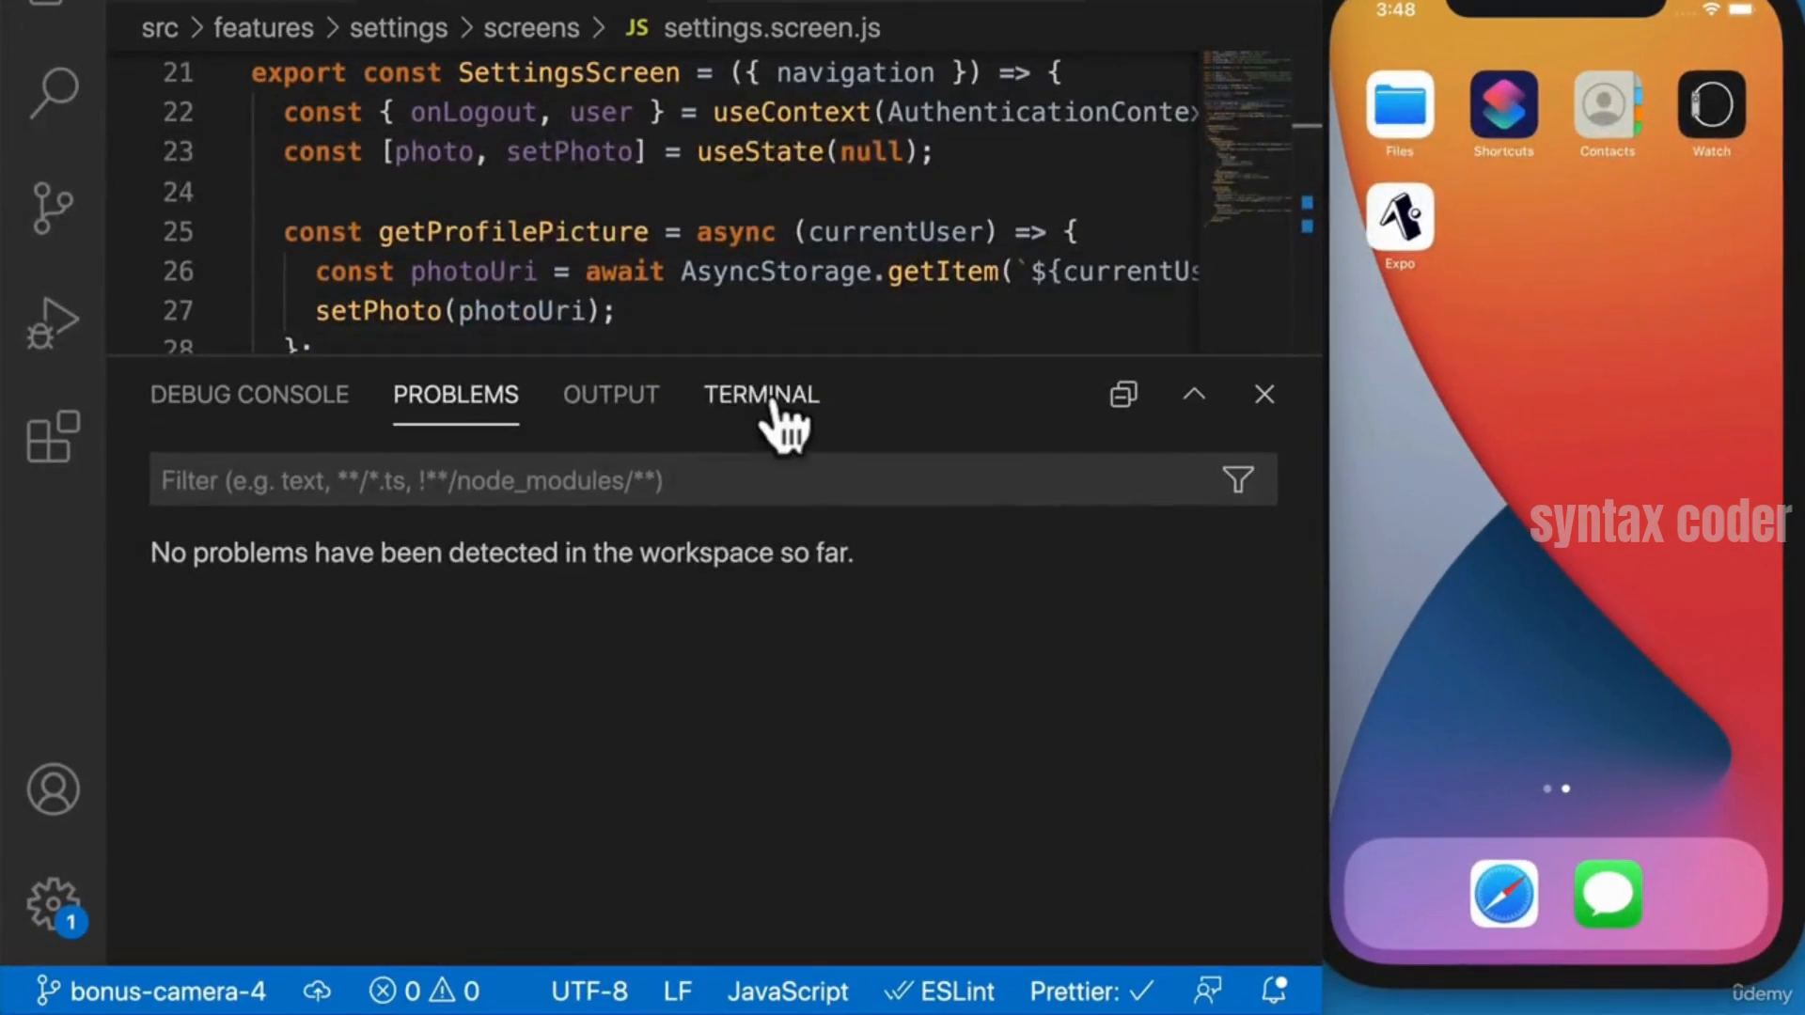
pyautogui.click(763, 470)
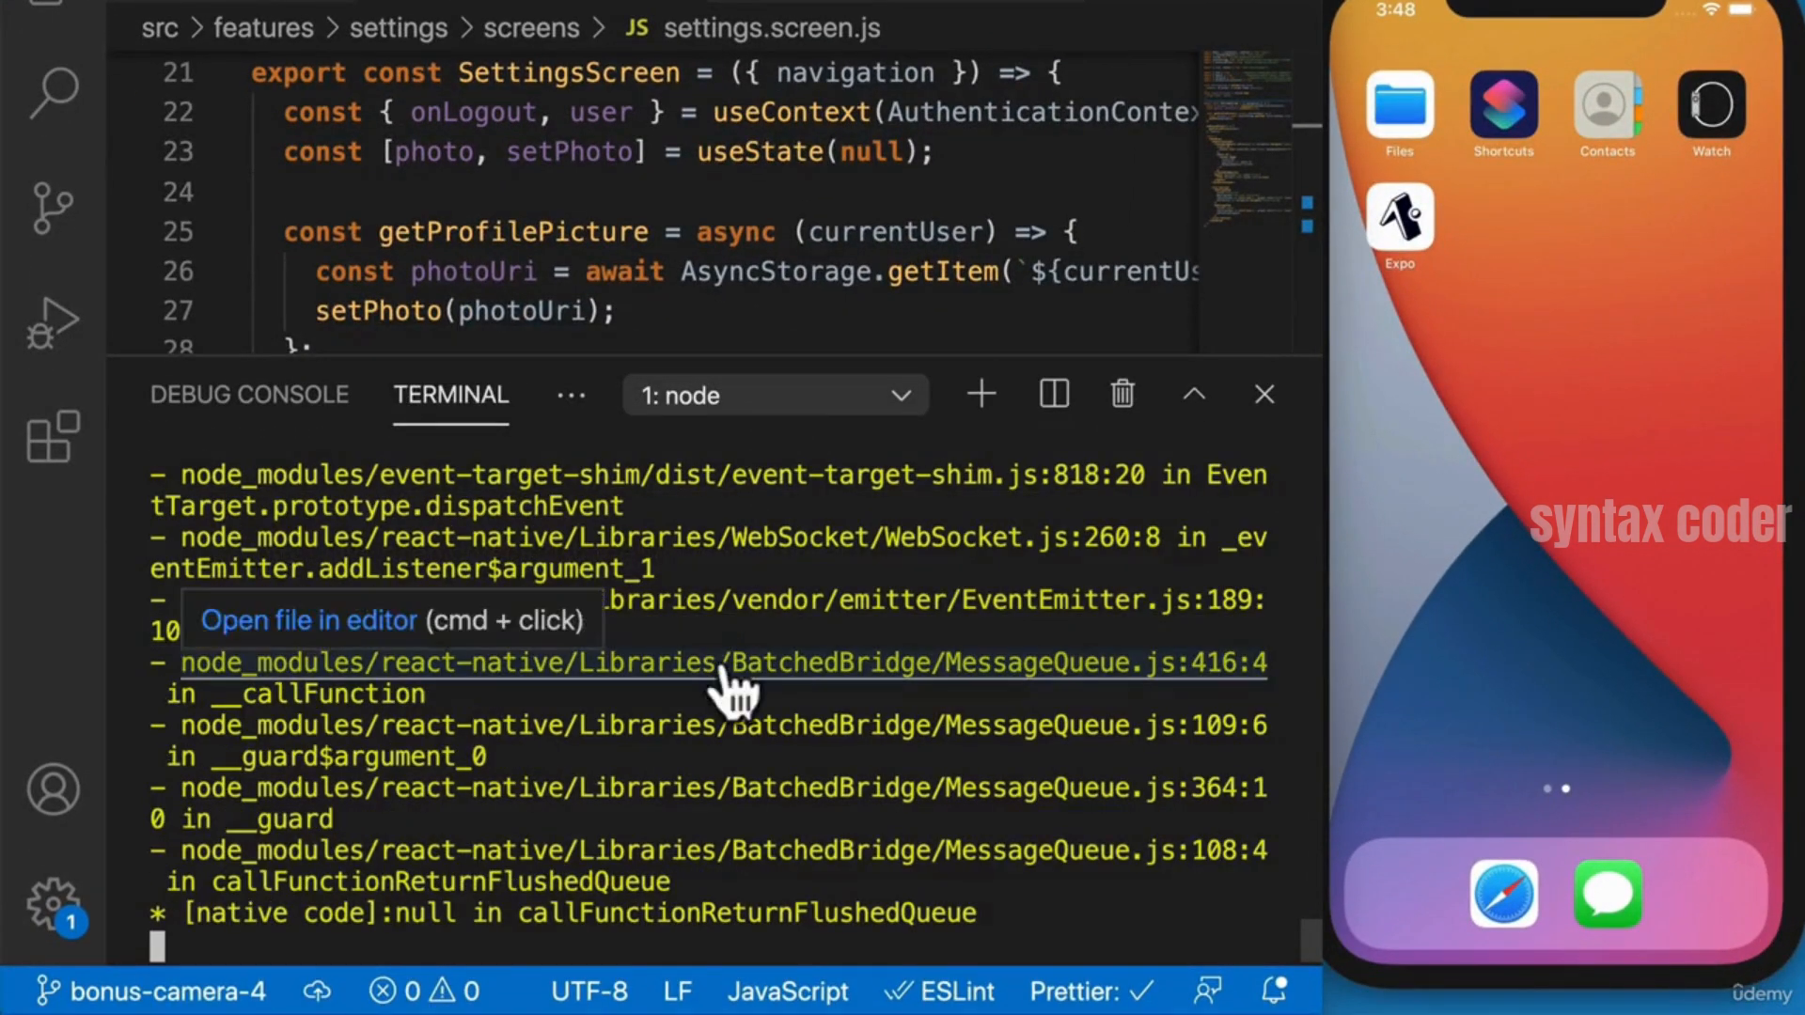
# Stop the running Expo packager and run expo build:android in the project
pyautogui.hotkey('ctrl', 'c')
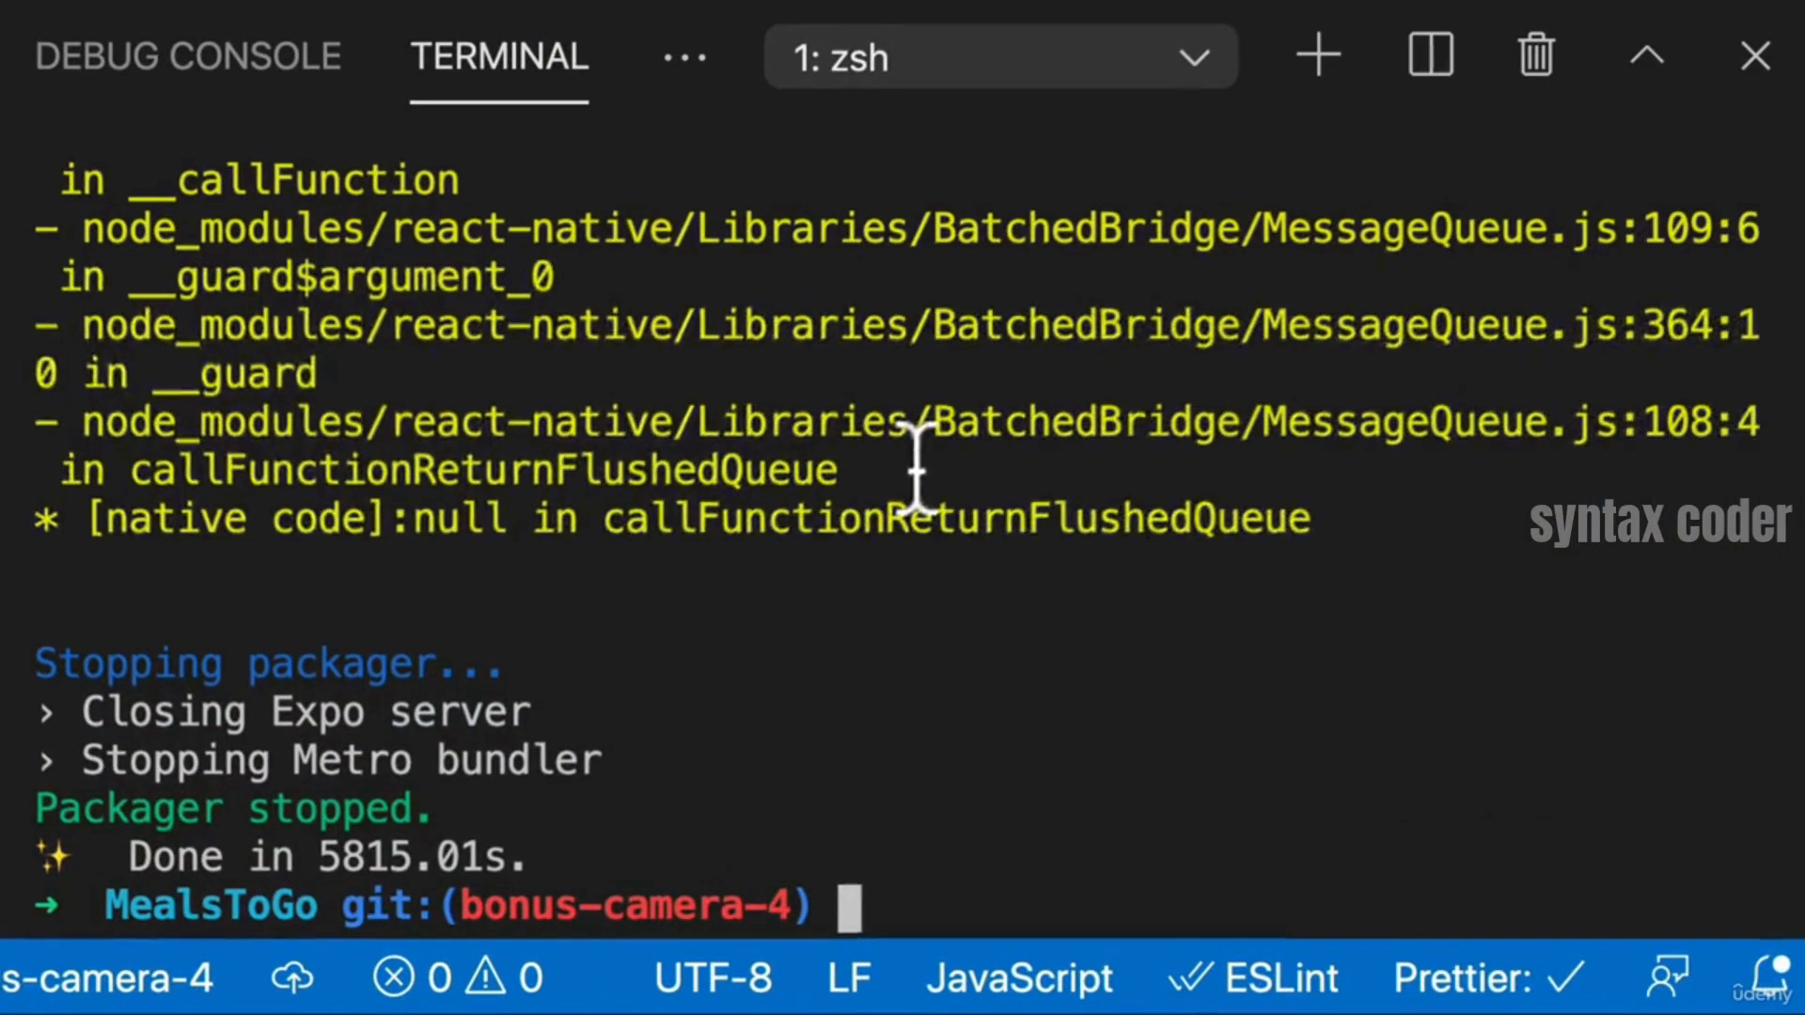
pyautogui.press('super+v')
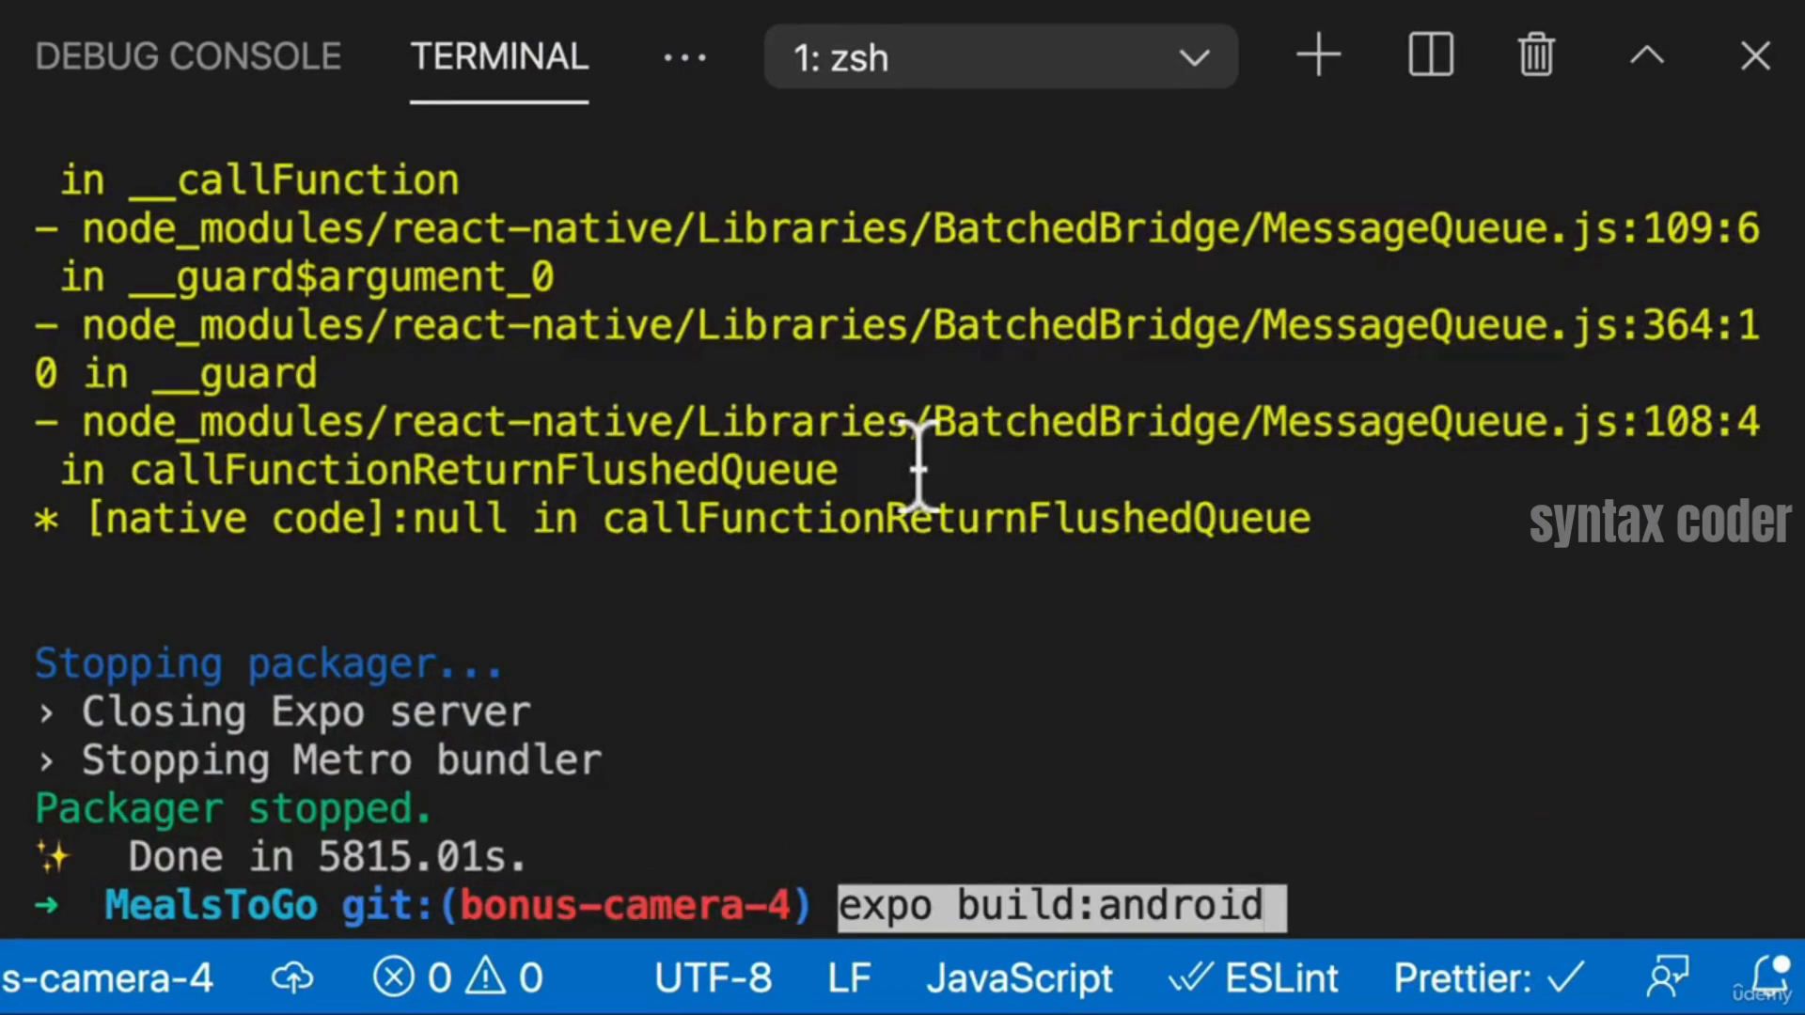
pyautogui.press('Return')
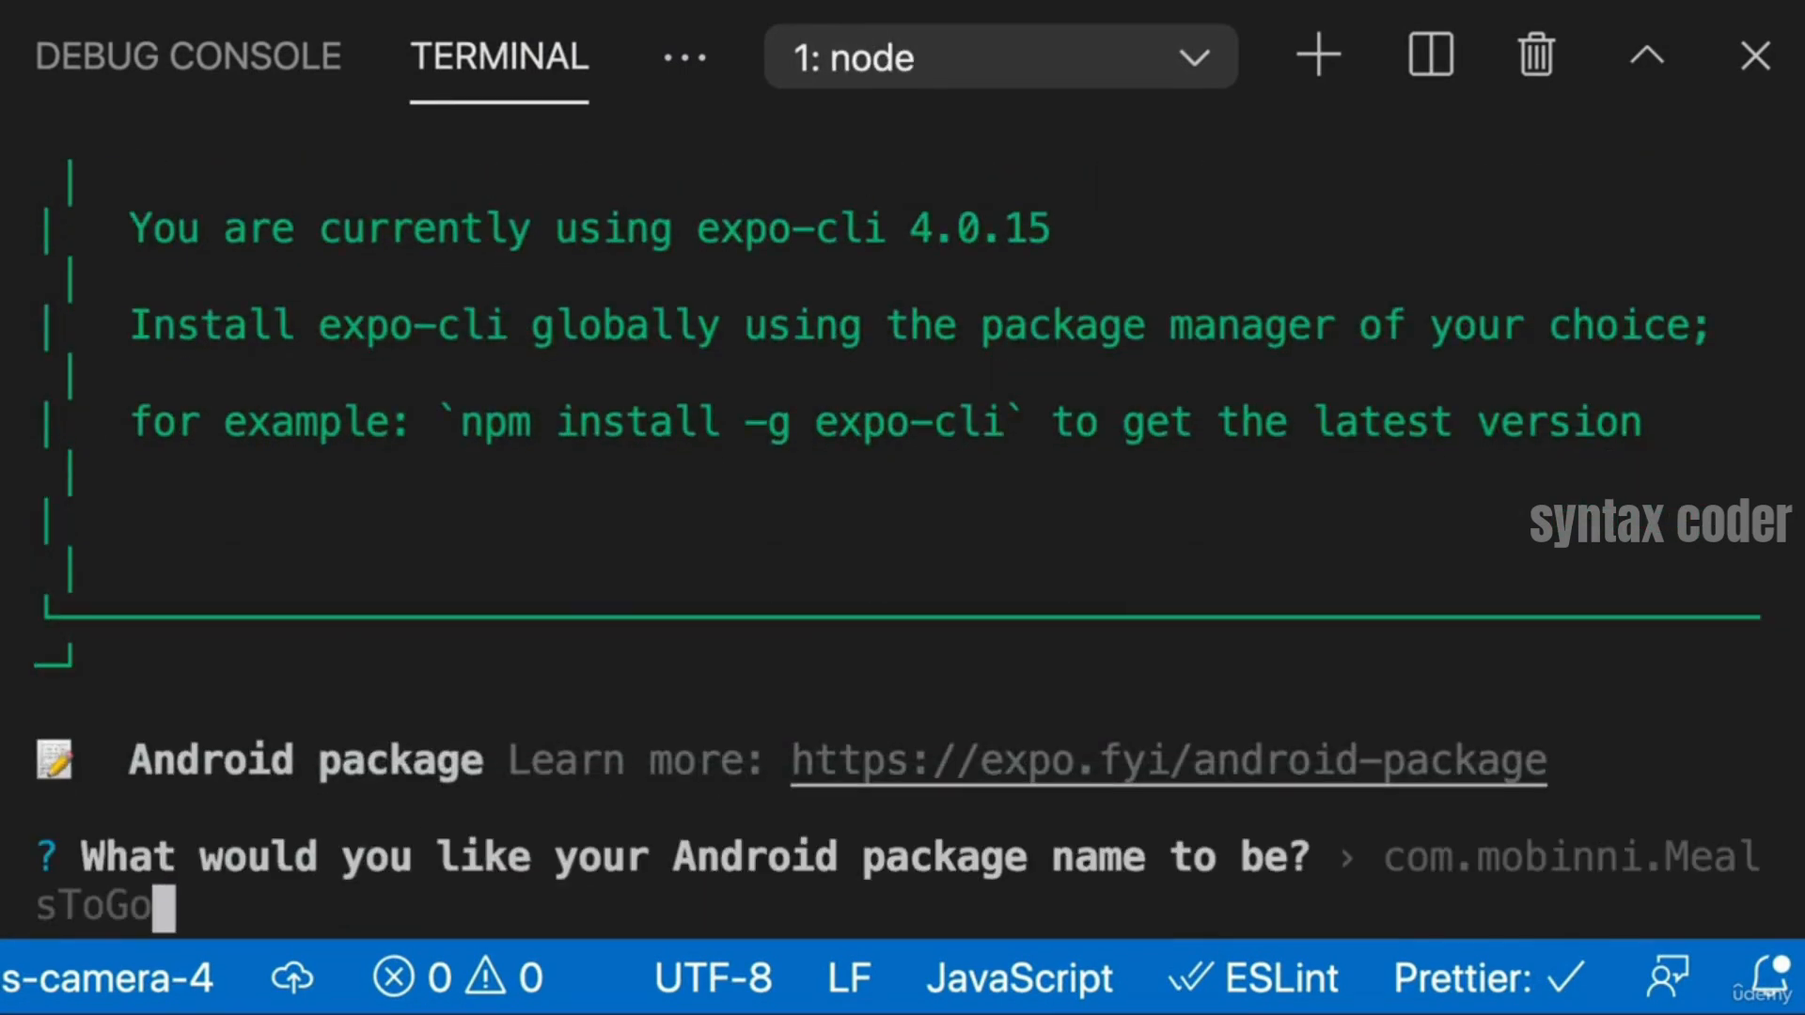
# Accept the suggested Android package name for MealsToGo
pyautogui.moveTo(677, 857); pyautogui.dragTo(1708, 857)
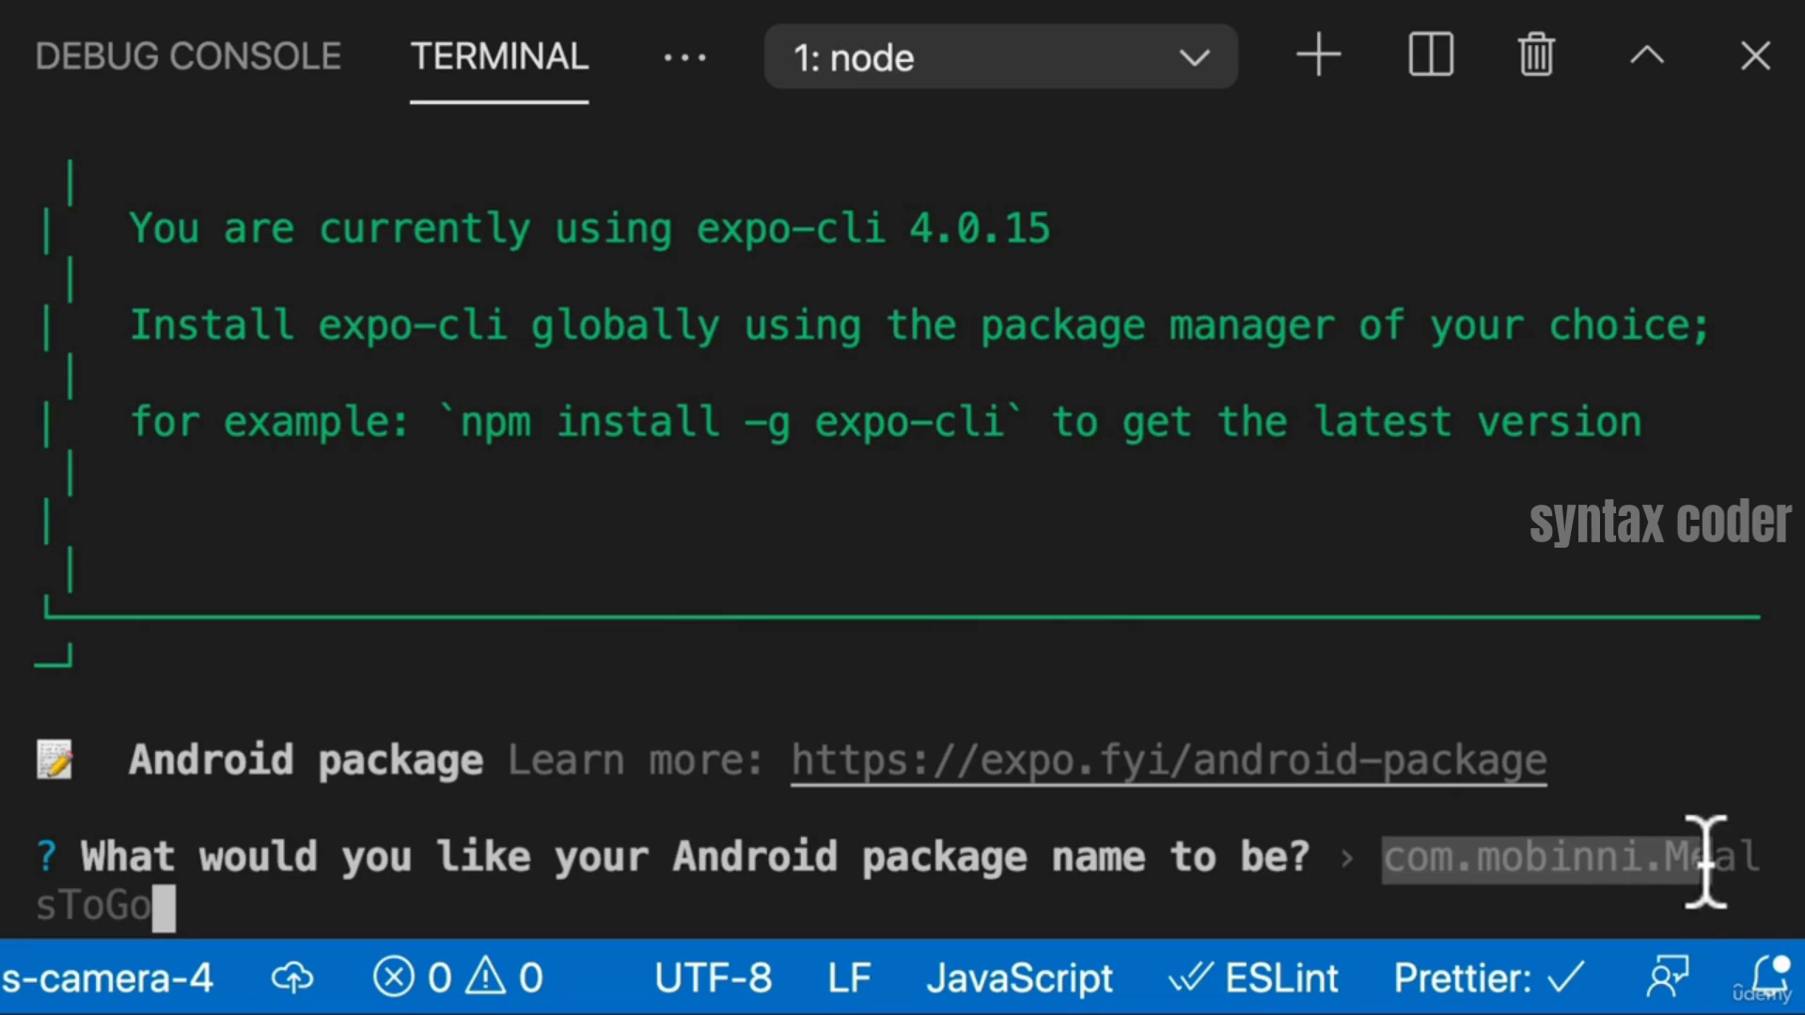
pyautogui.click(1705, 861)
pyautogui.press('Return')
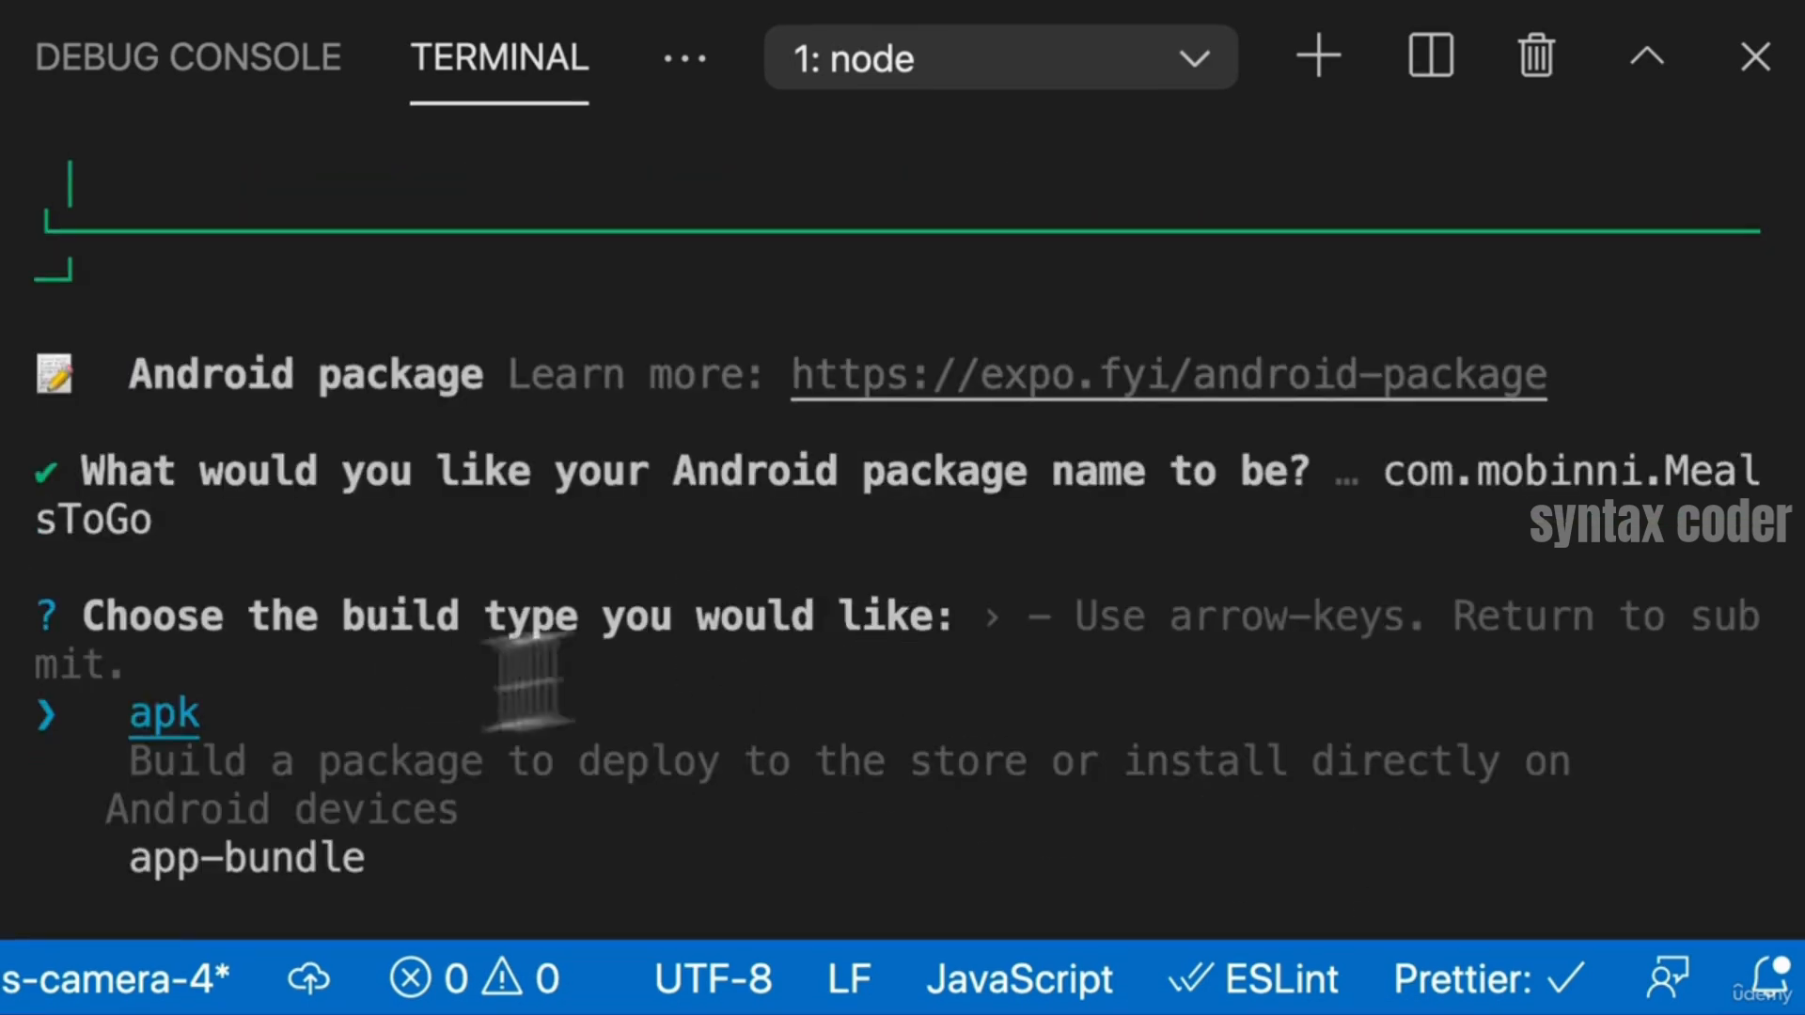
# Compare the apk and app-bundle build types, and start the Android build as apk
pyautogui.moveTo(130, 762); pyautogui.dragTo(1272, 802)
pyautogui.click(1271, 802)
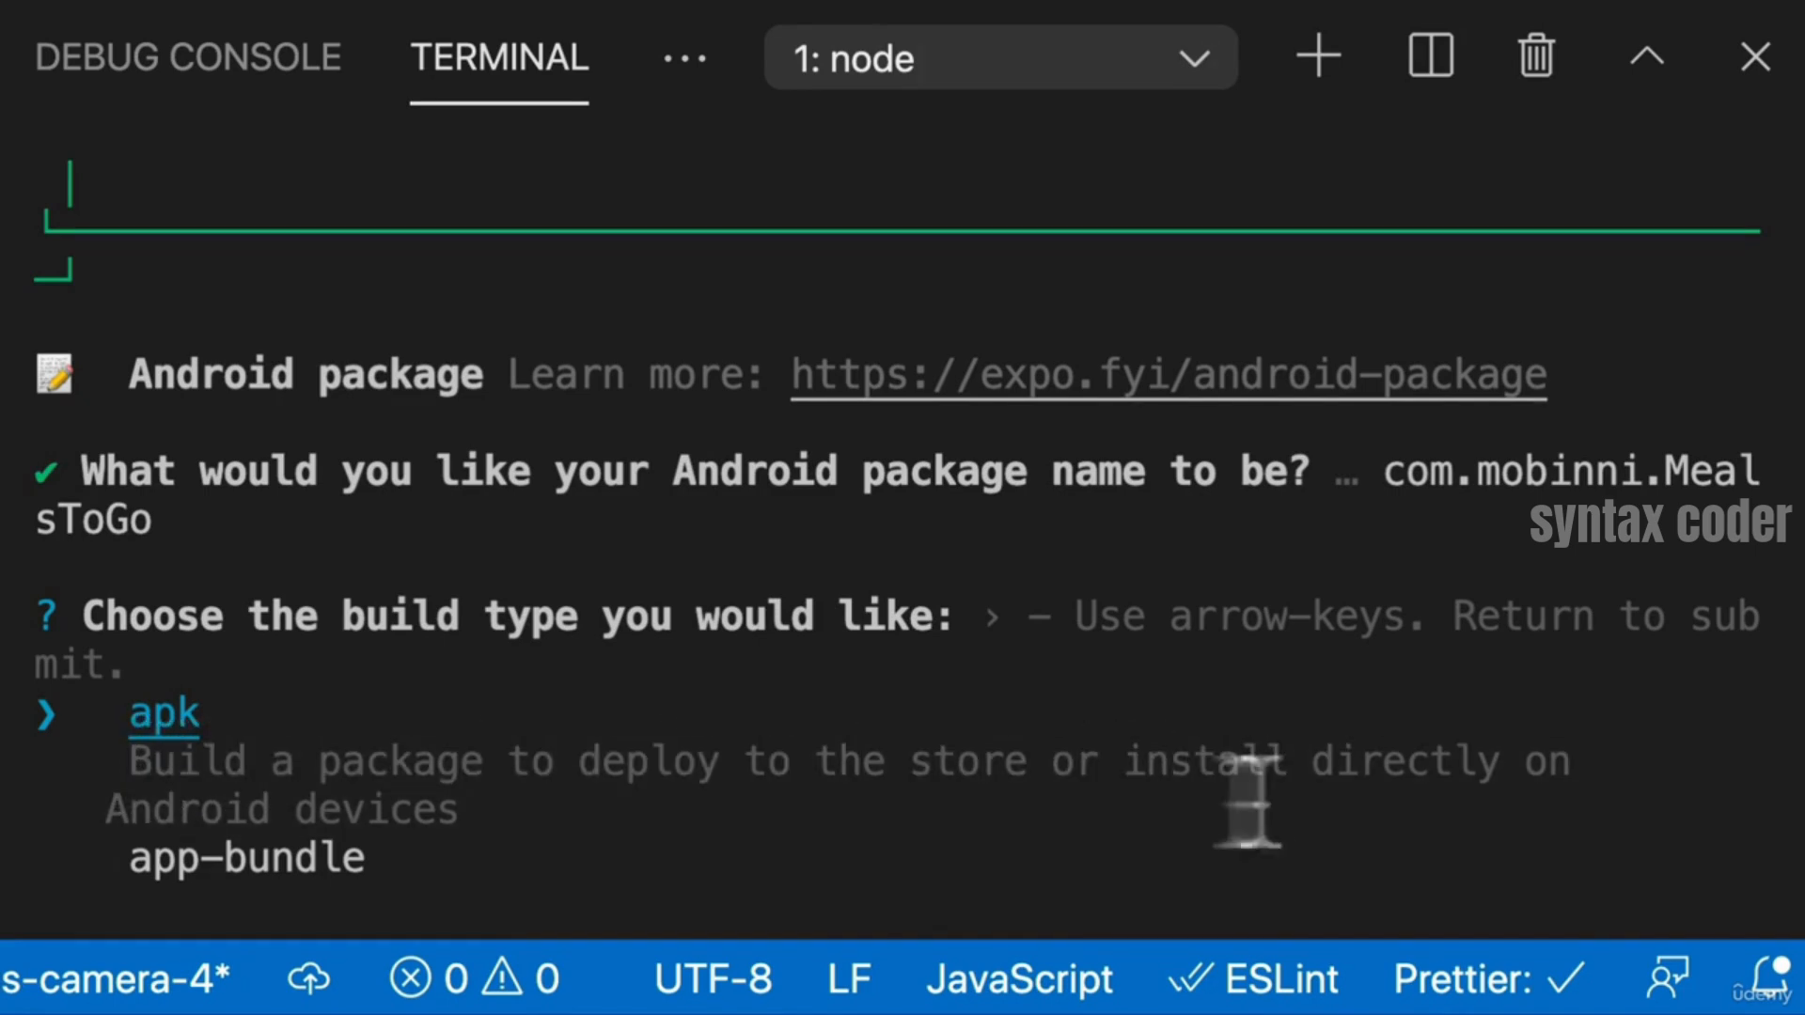
pyautogui.press('Down')
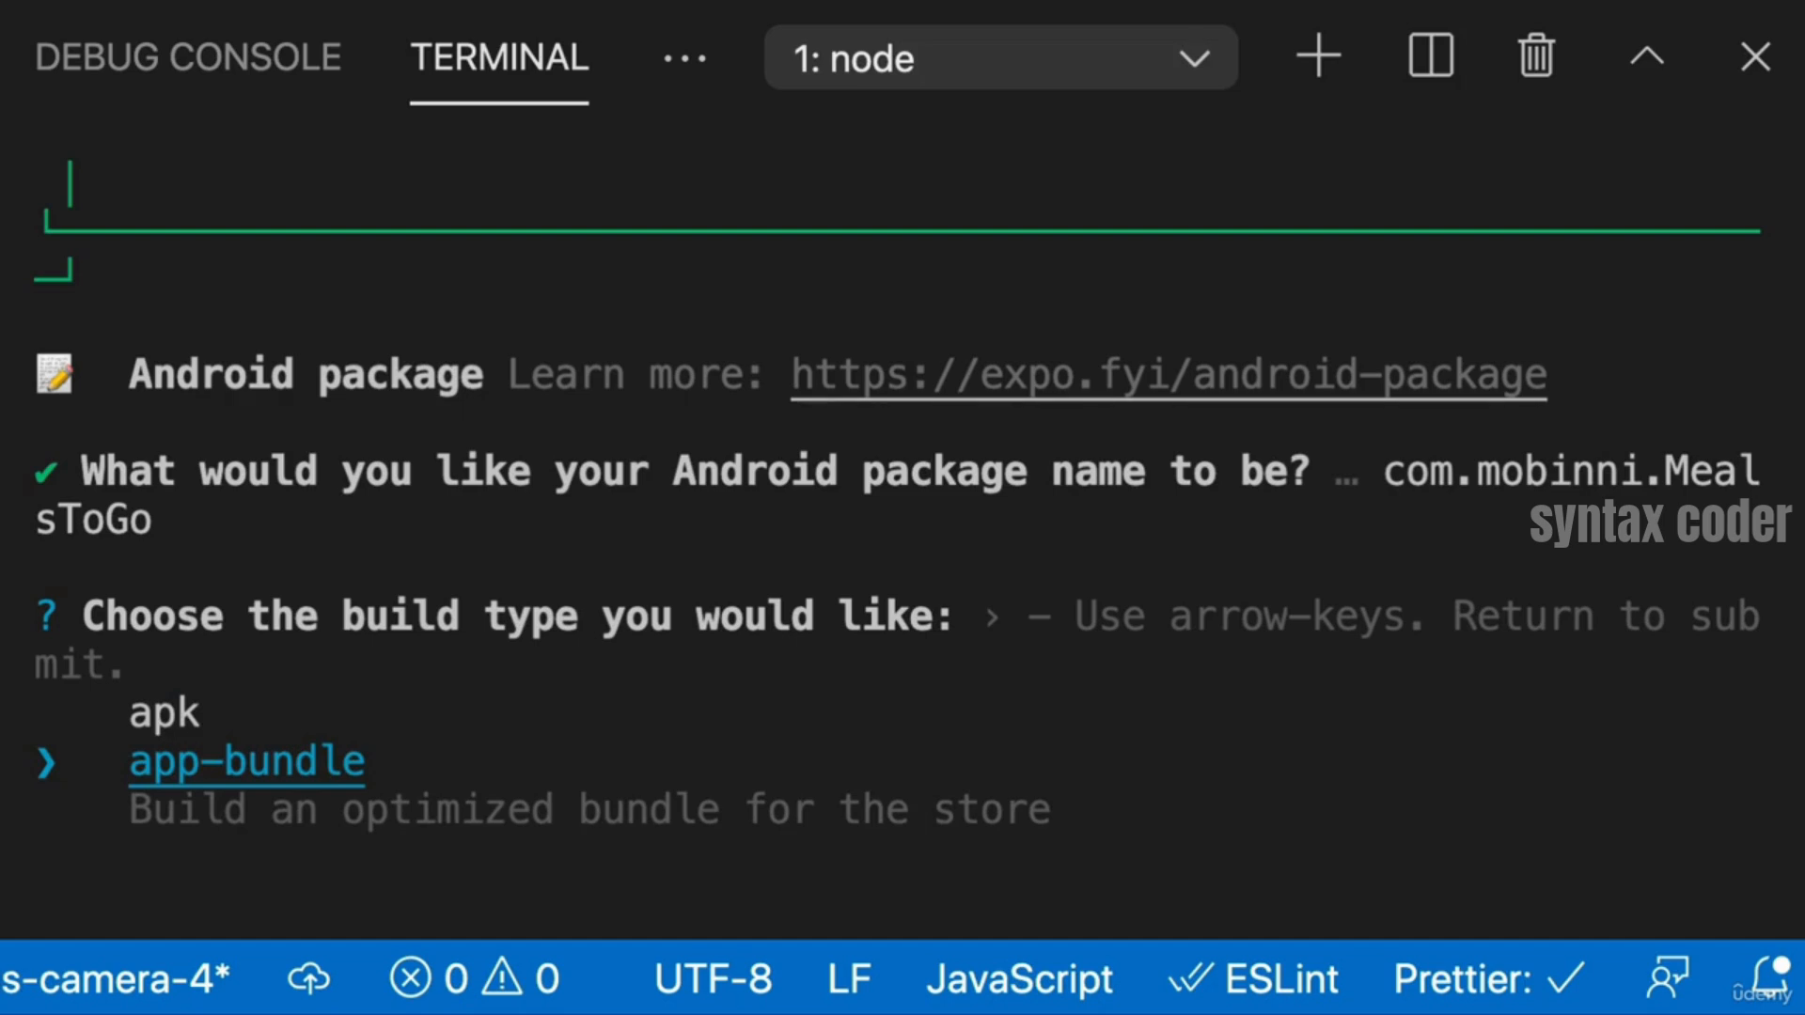
pyautogui.press('Up')
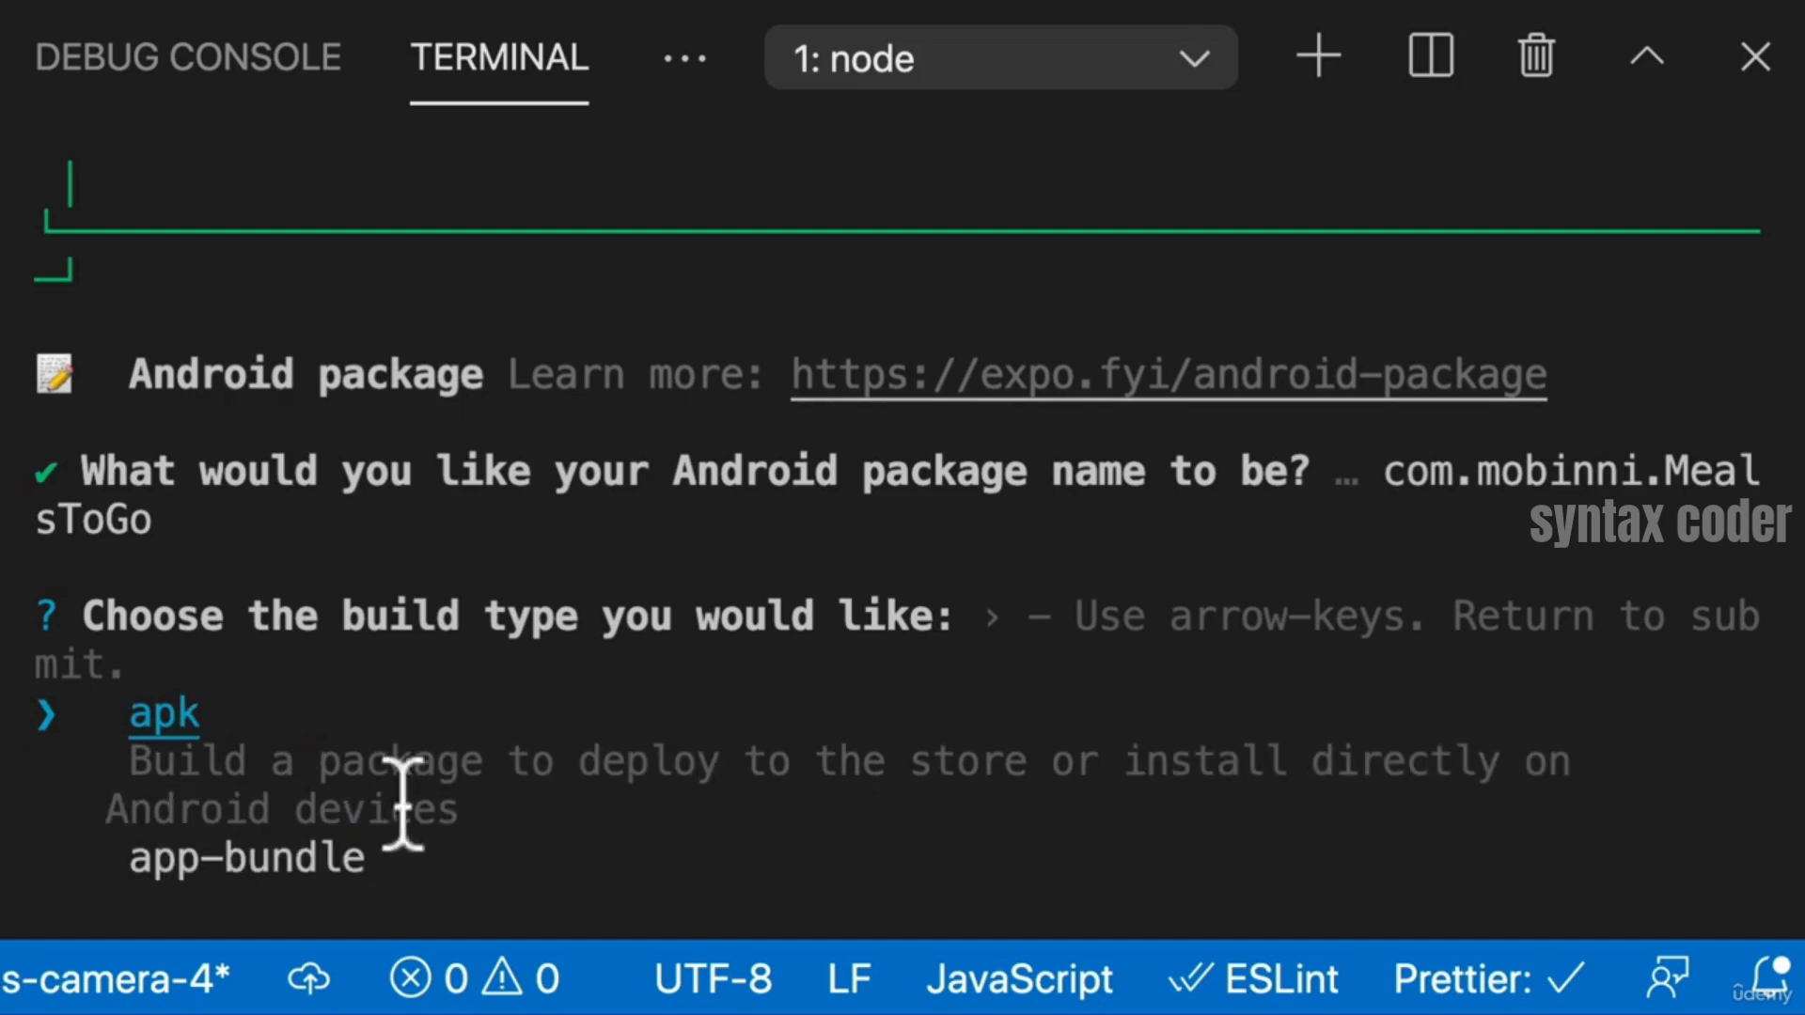
pyautogui.moveTo(108, 798); pyautogui.dragTo(464, 808)
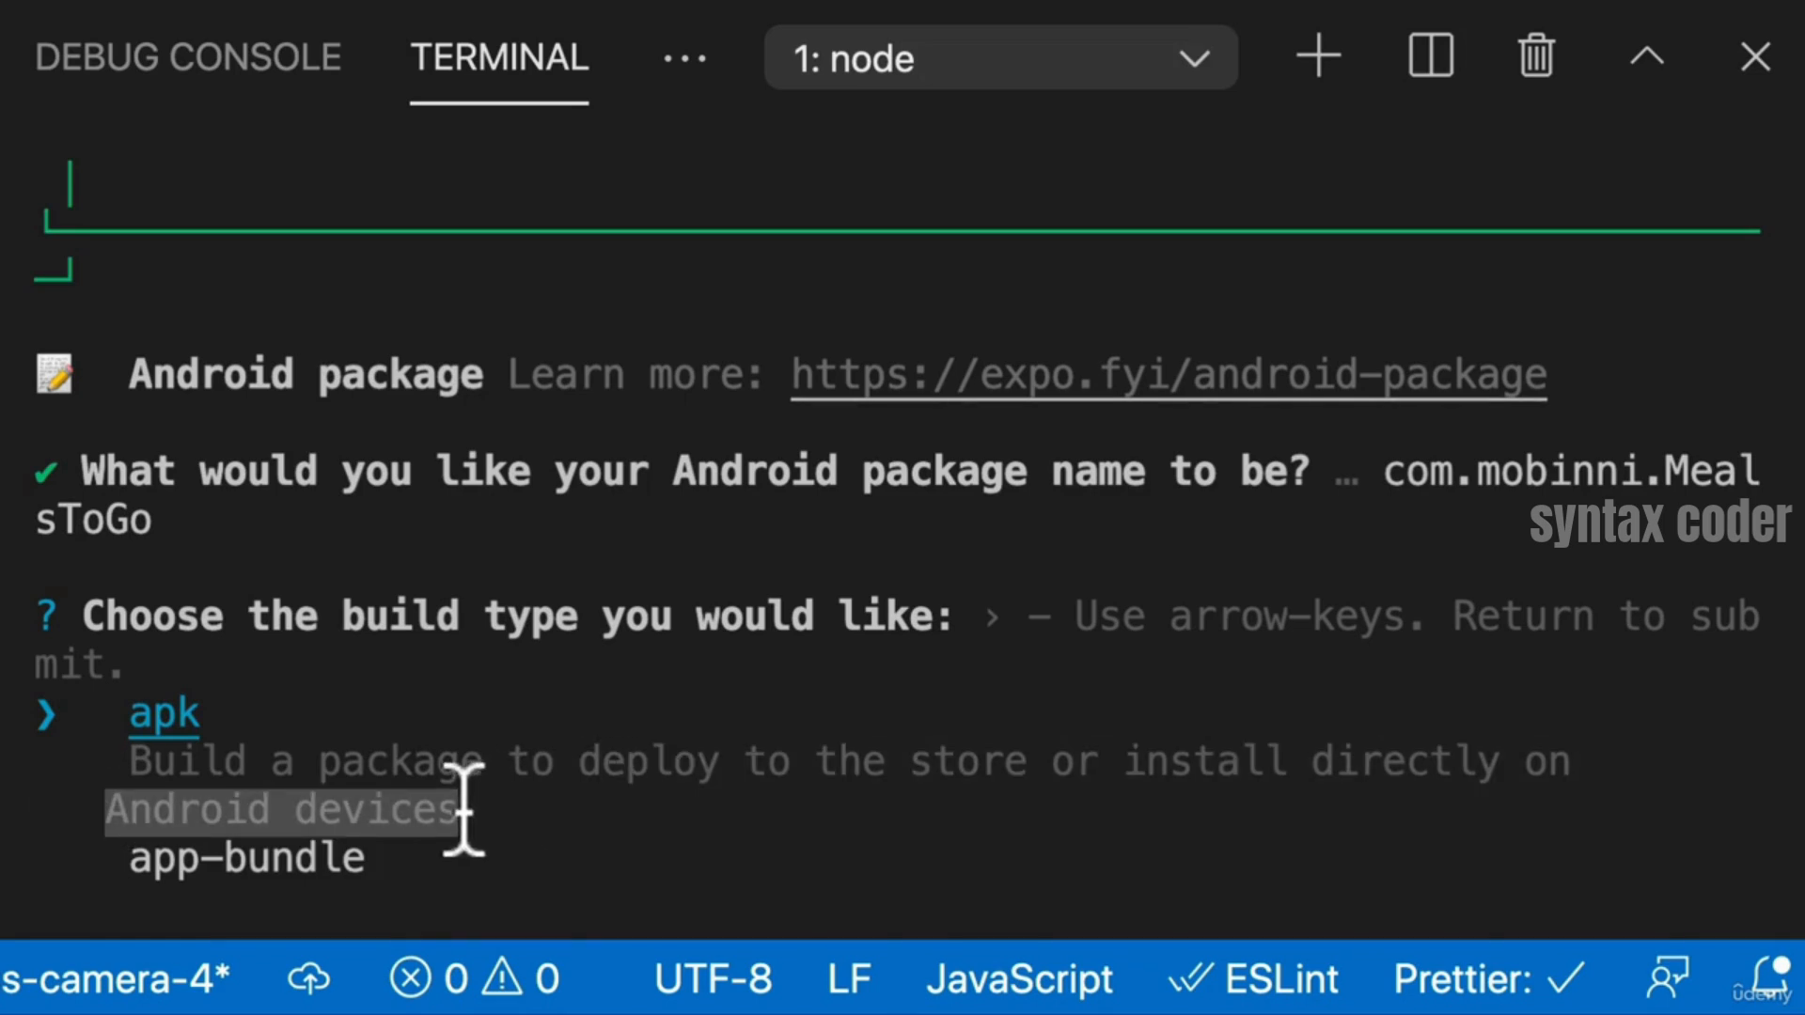
pyautogui.press('Return')
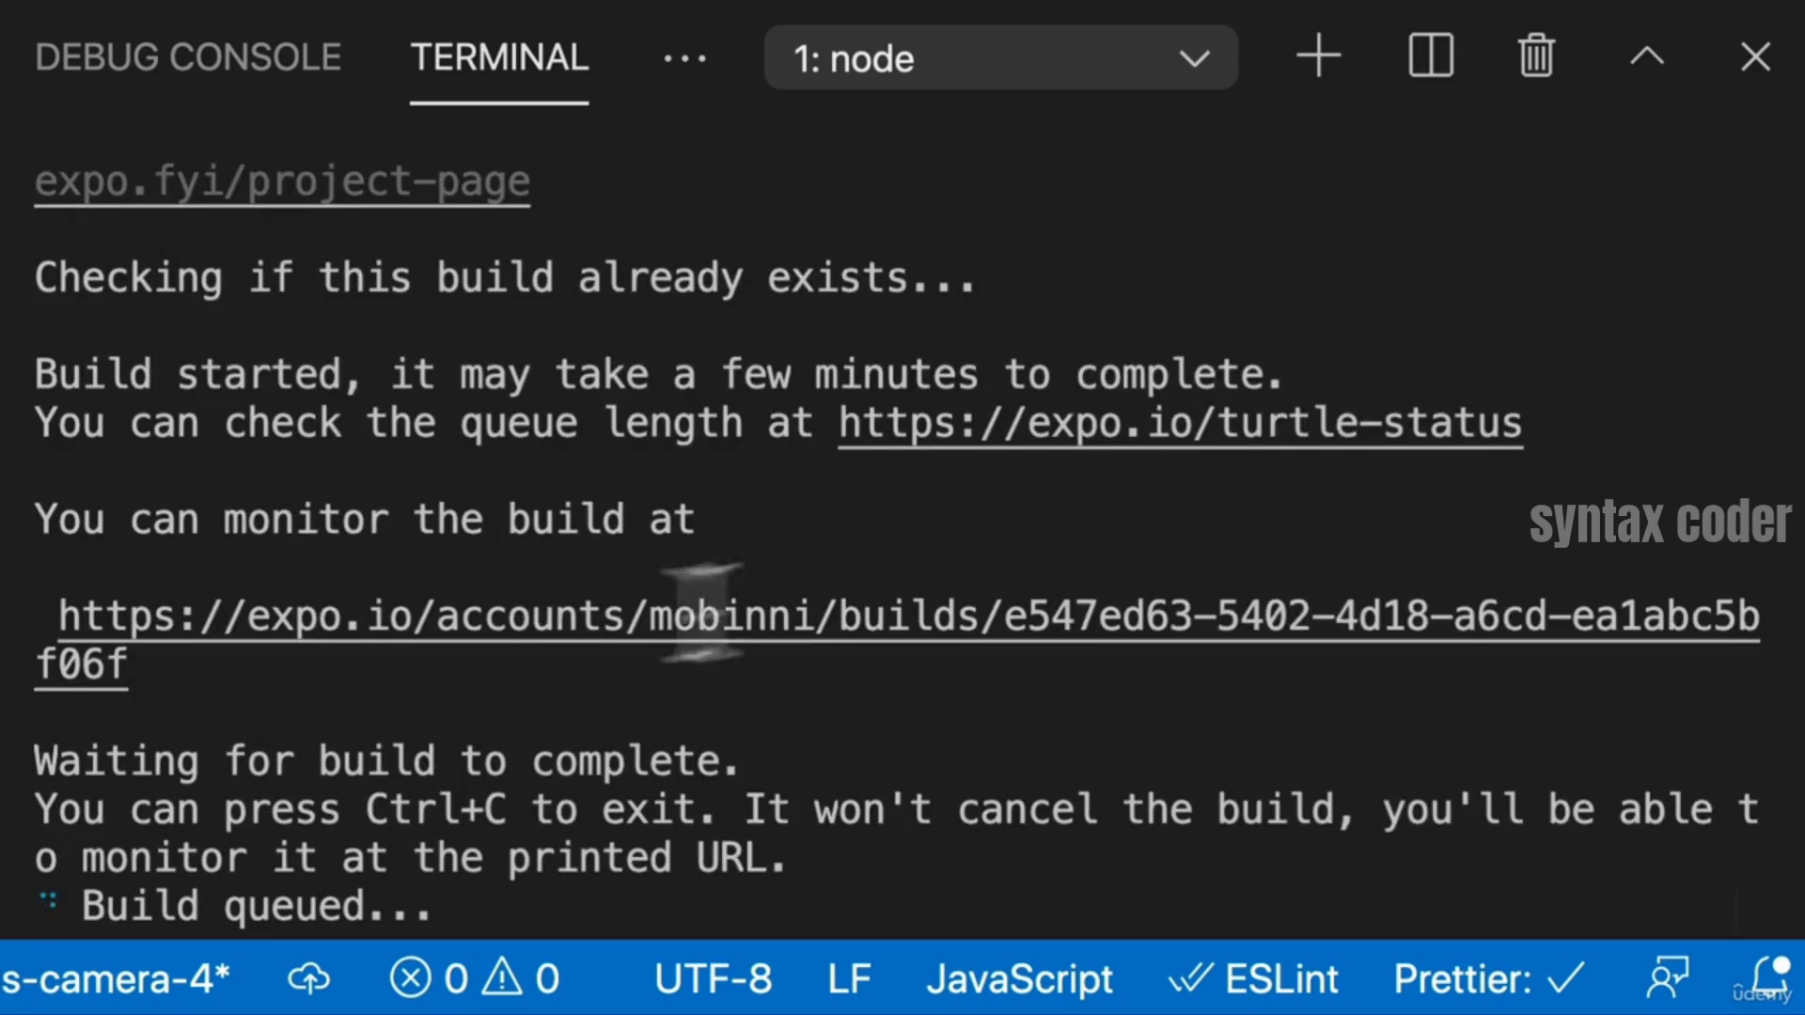
# Review the build output in the terminal, and open the newest MealsToGo Android build from the Expo account's builds in the browser
pyautogui.scroll(3, 858, 443)
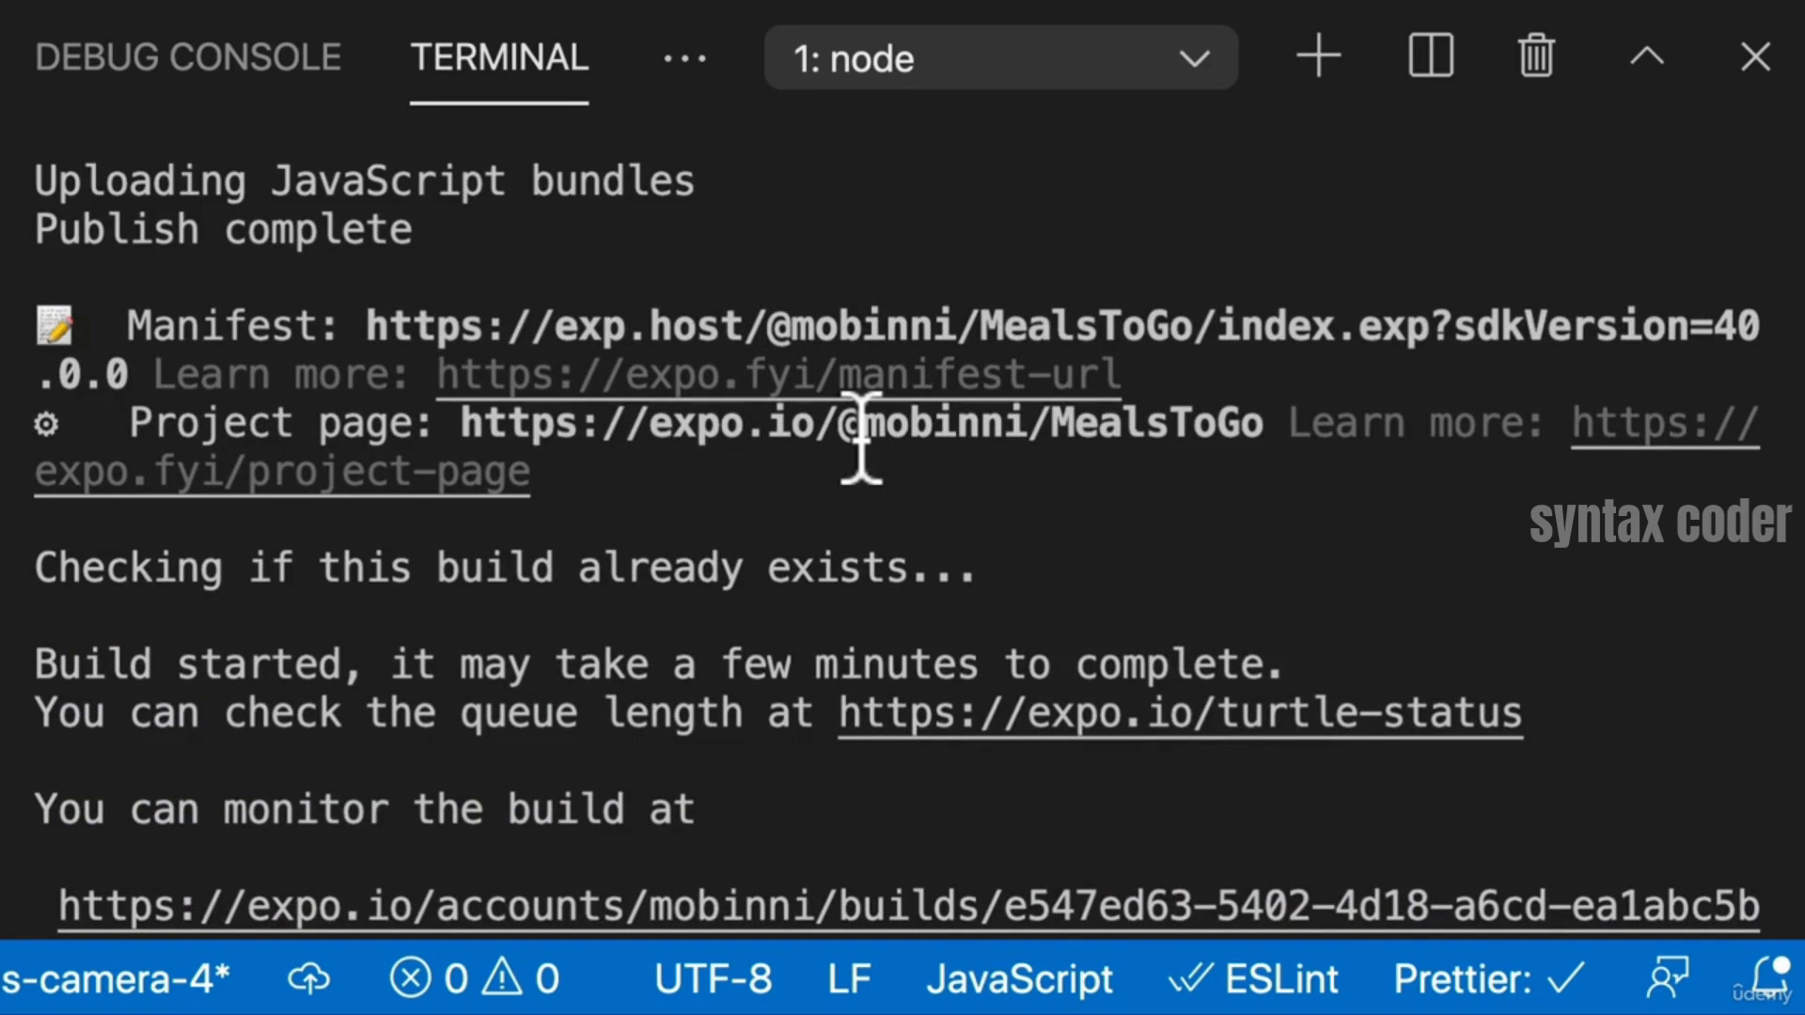
pyautogui.scroll(-3, 858, 423)
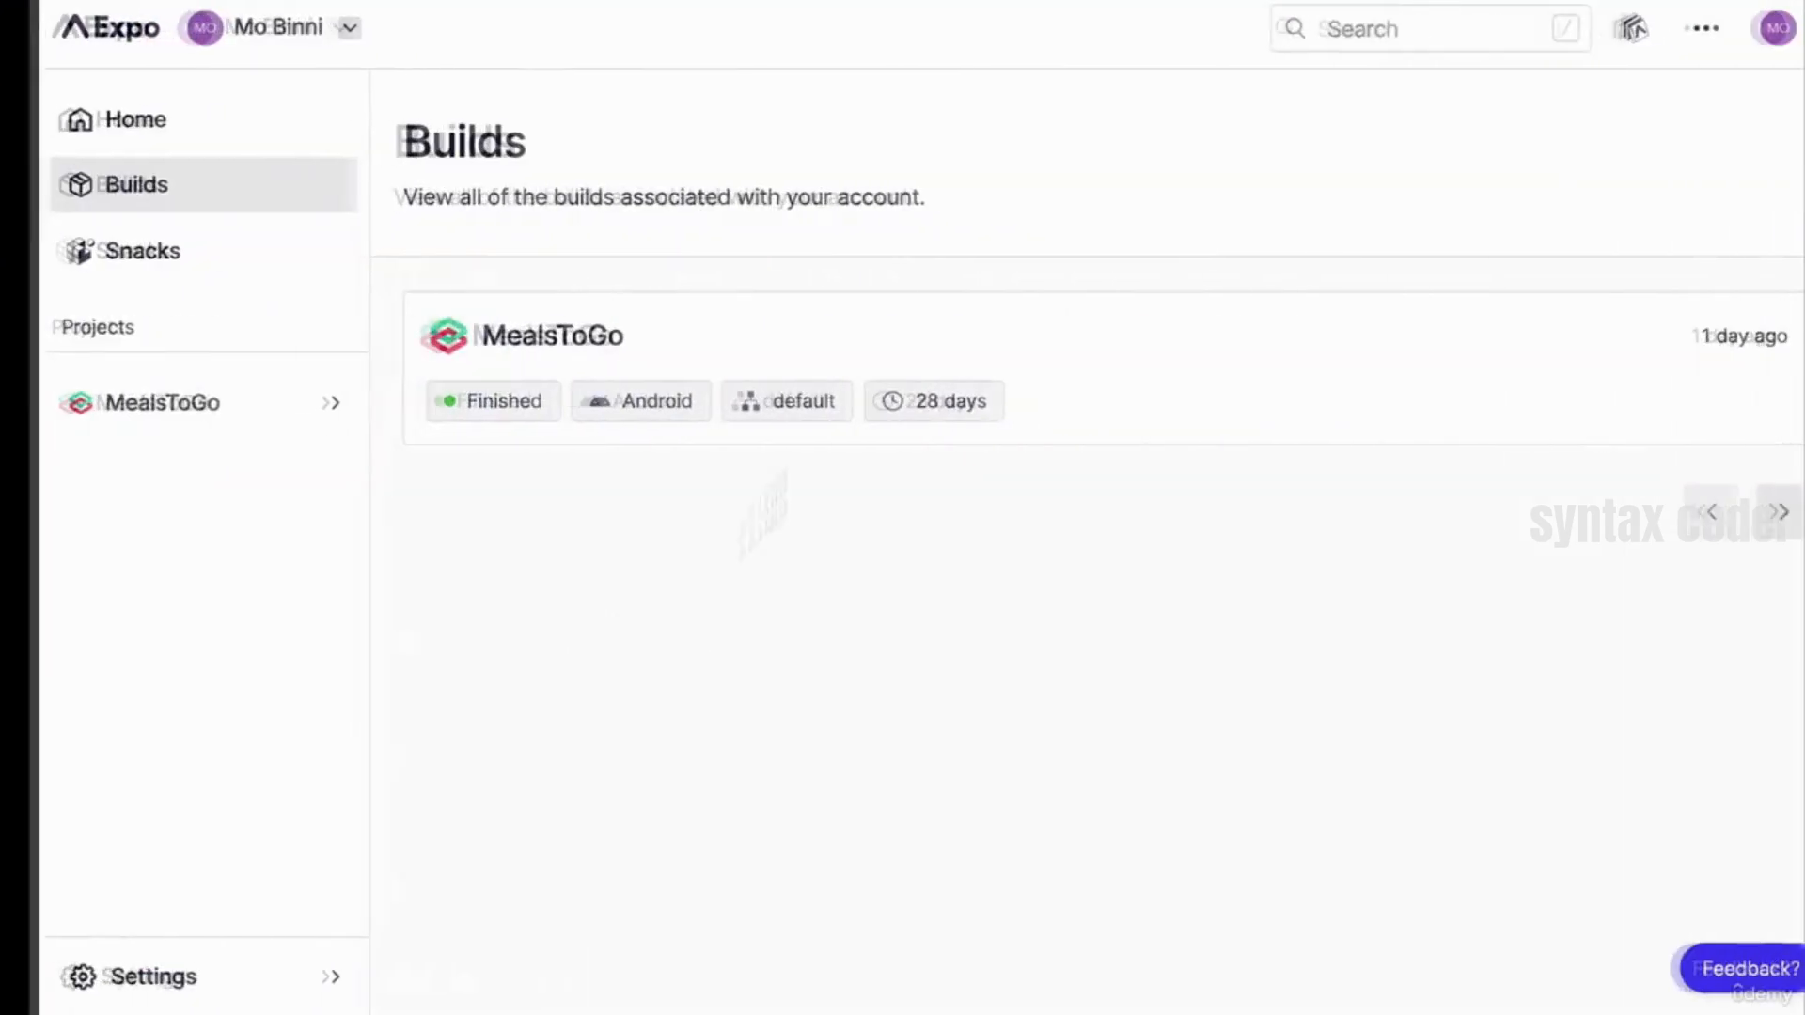
pyautogui.click(130, 188)
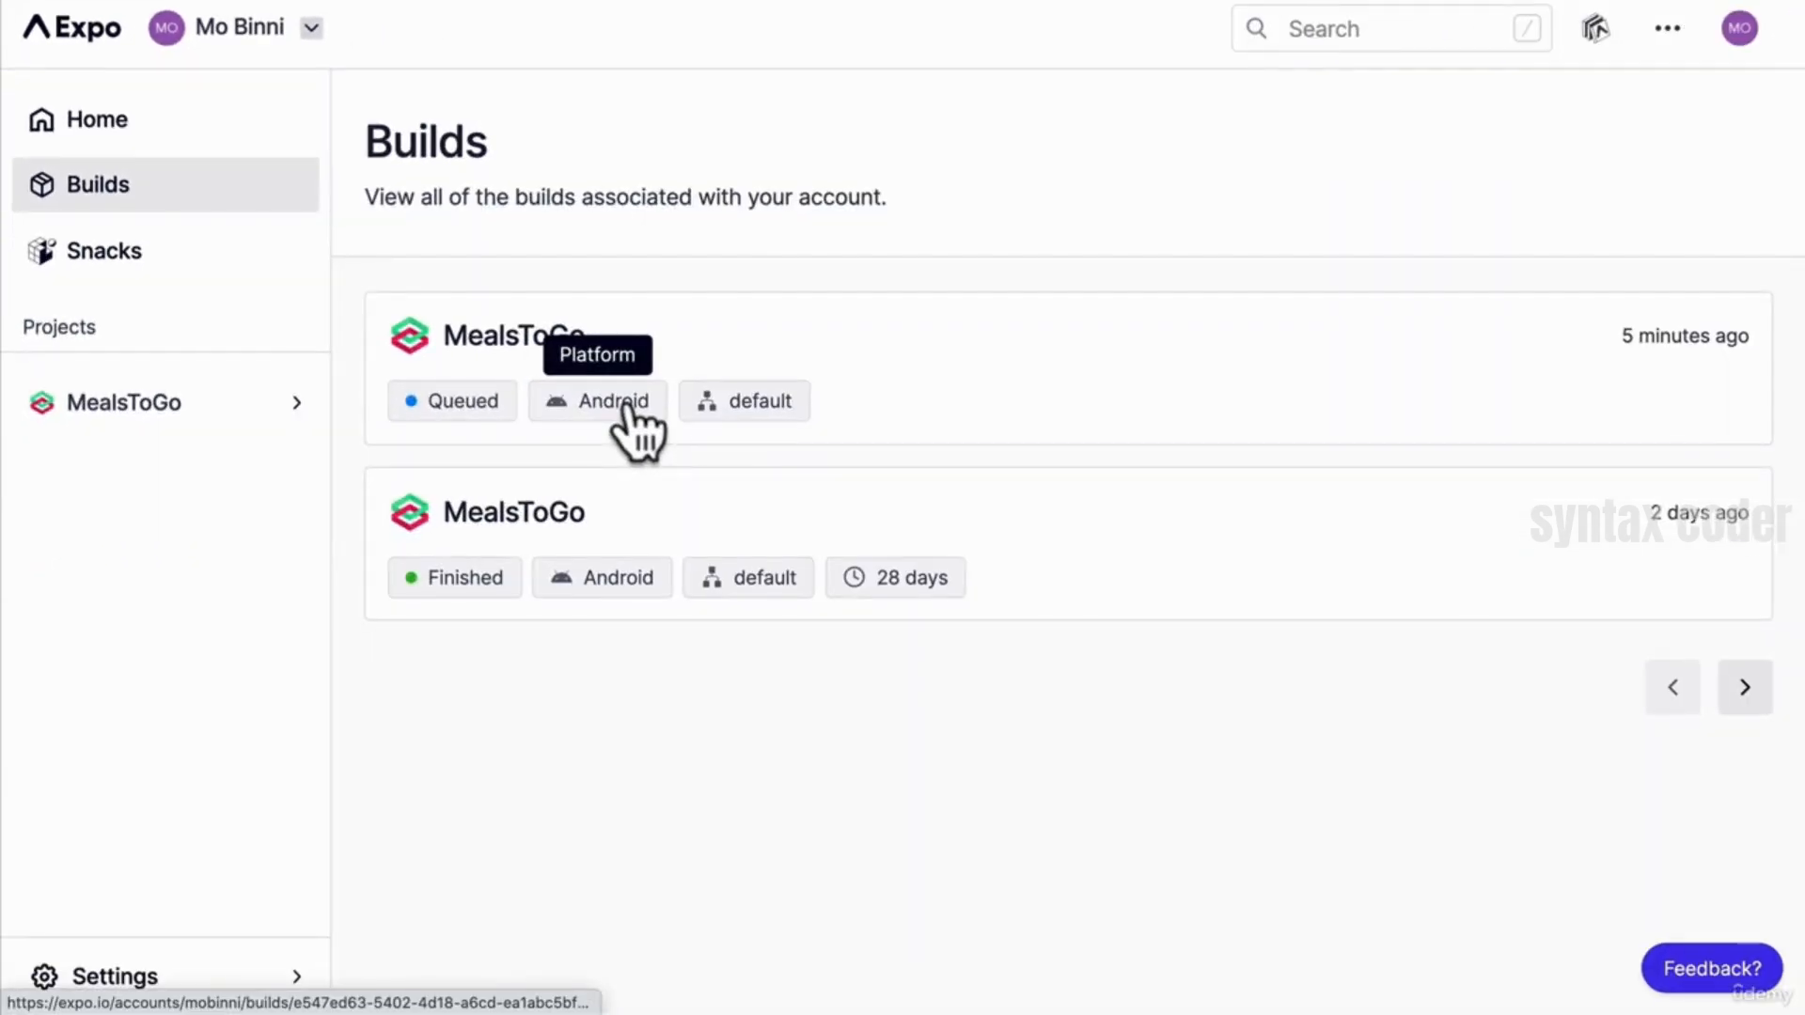
pyautogui.click(583, 359)
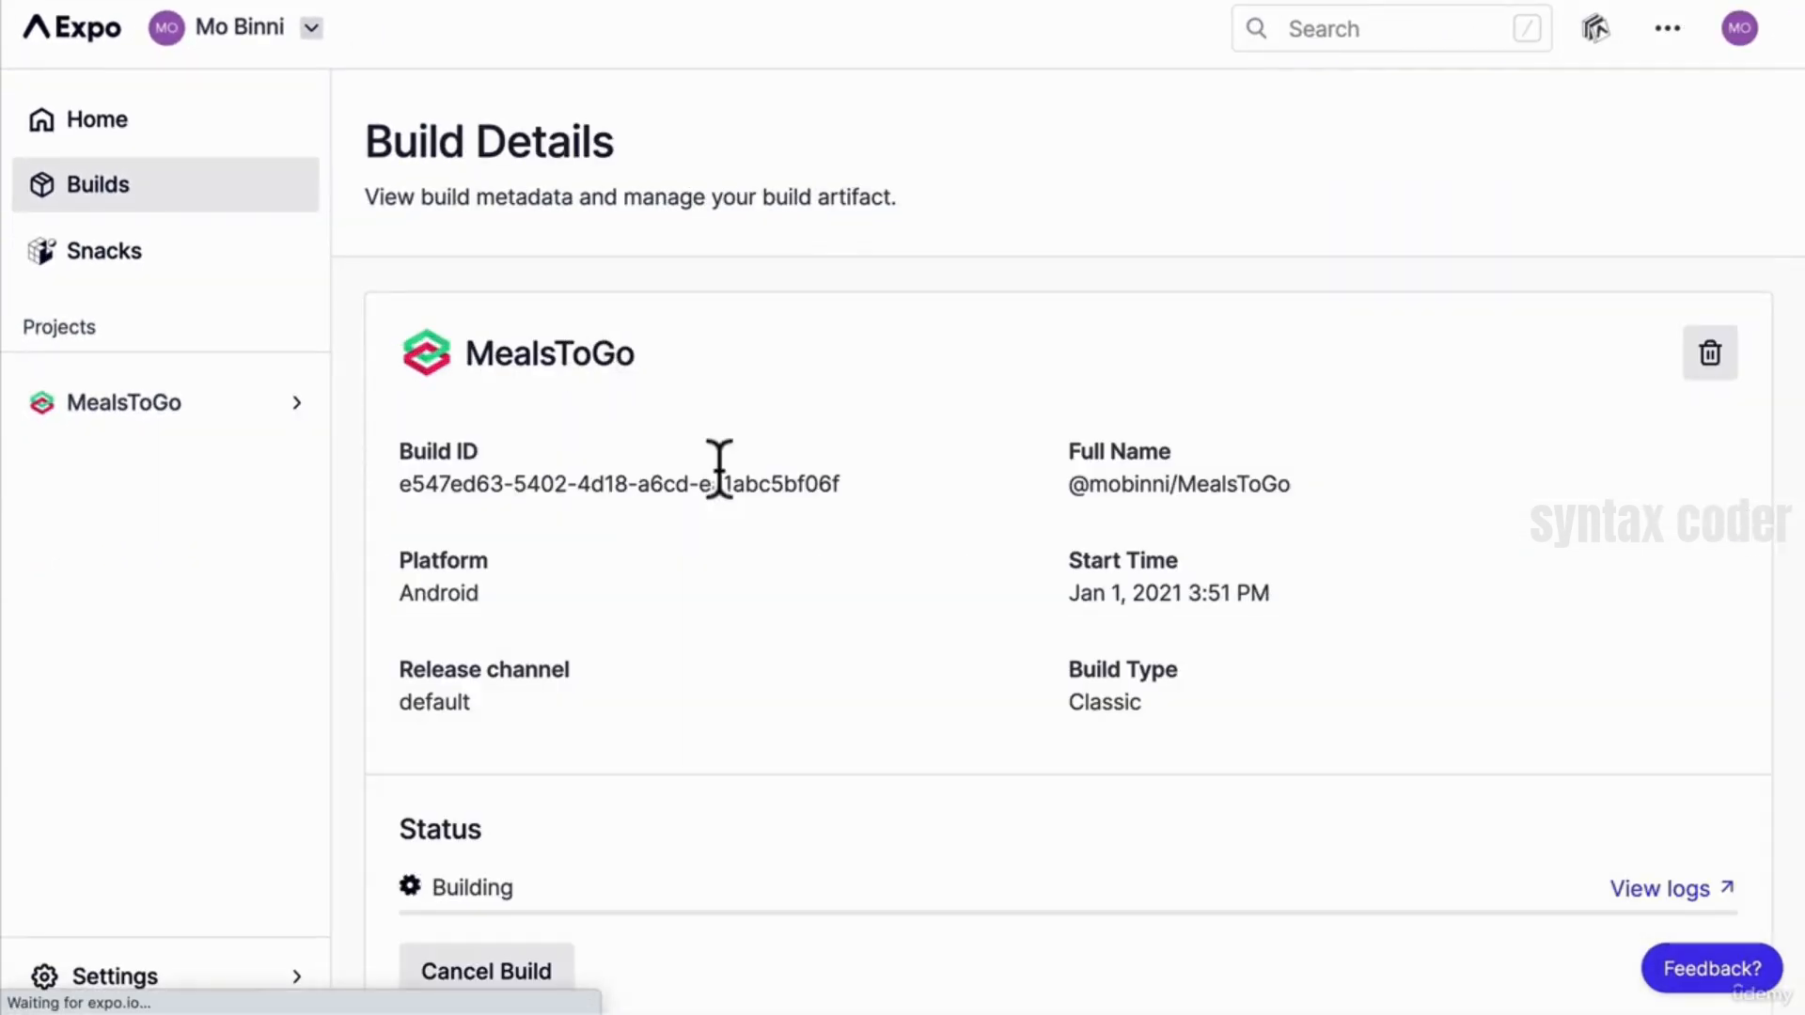
# Check the build's status and its expanded logs, and return to the build details
pyautogui.scroll(-3, 719, 470)
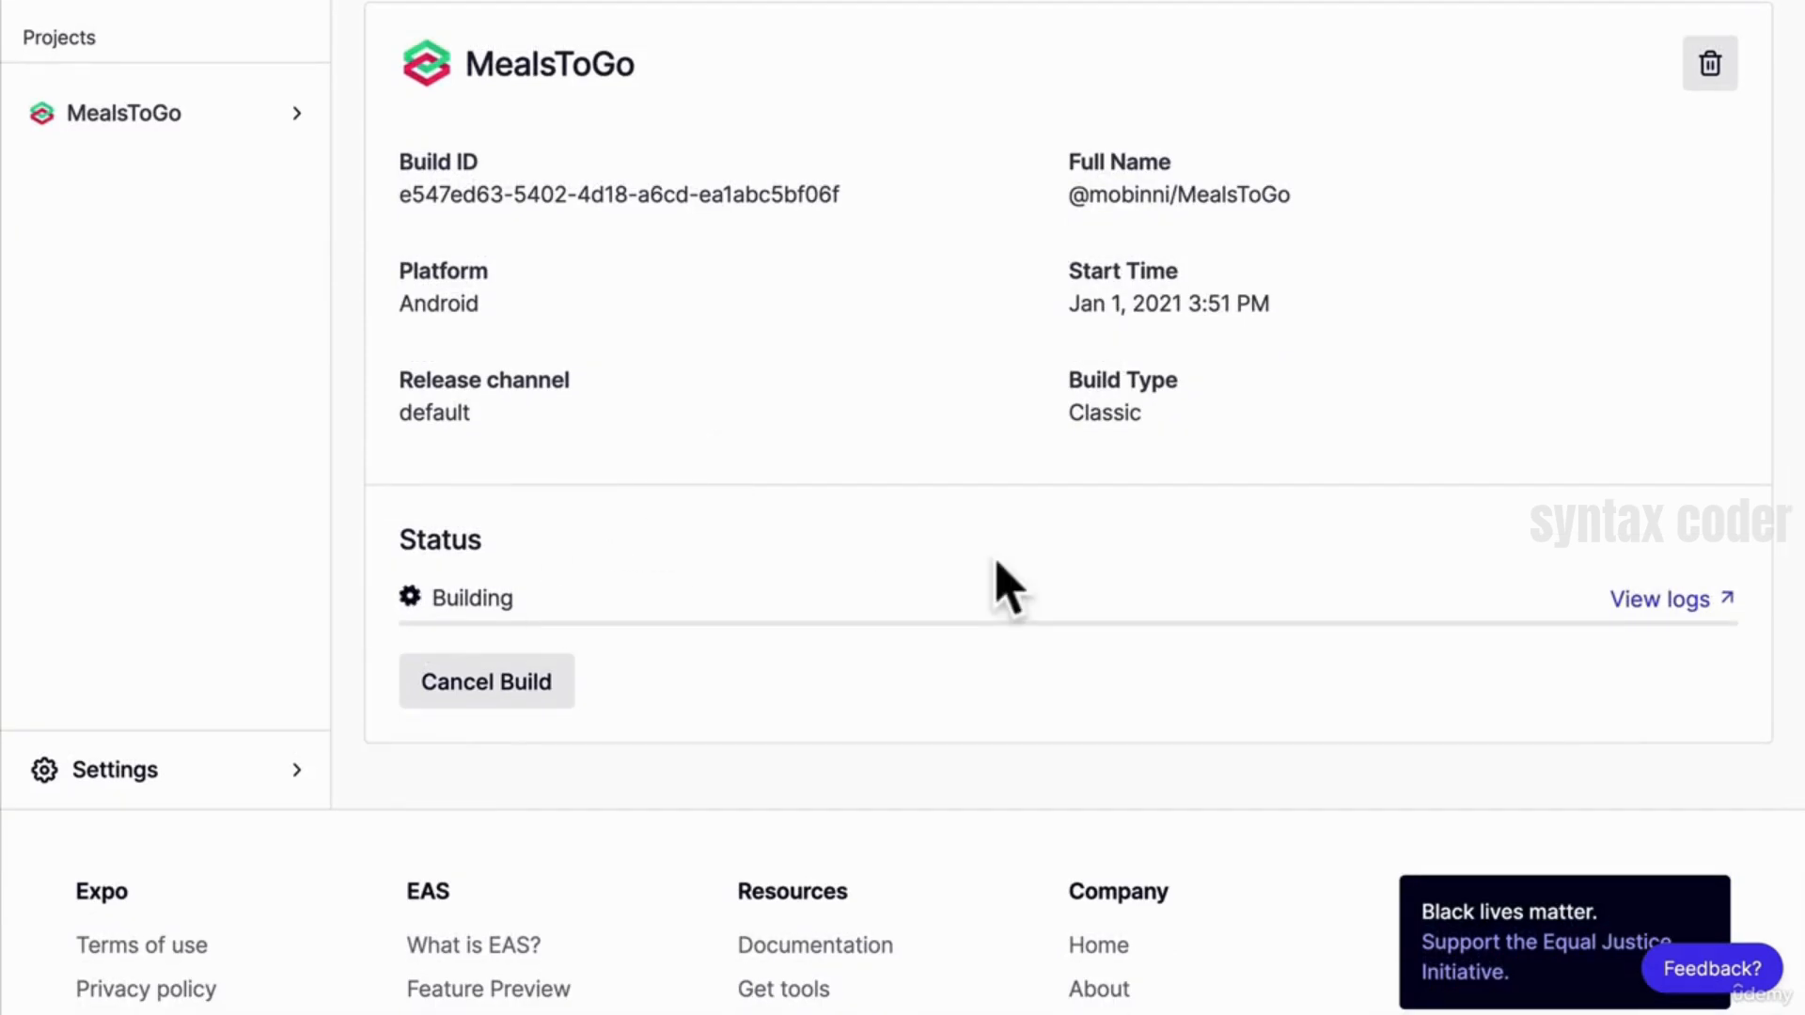
pyautogui.click(1640, 601)
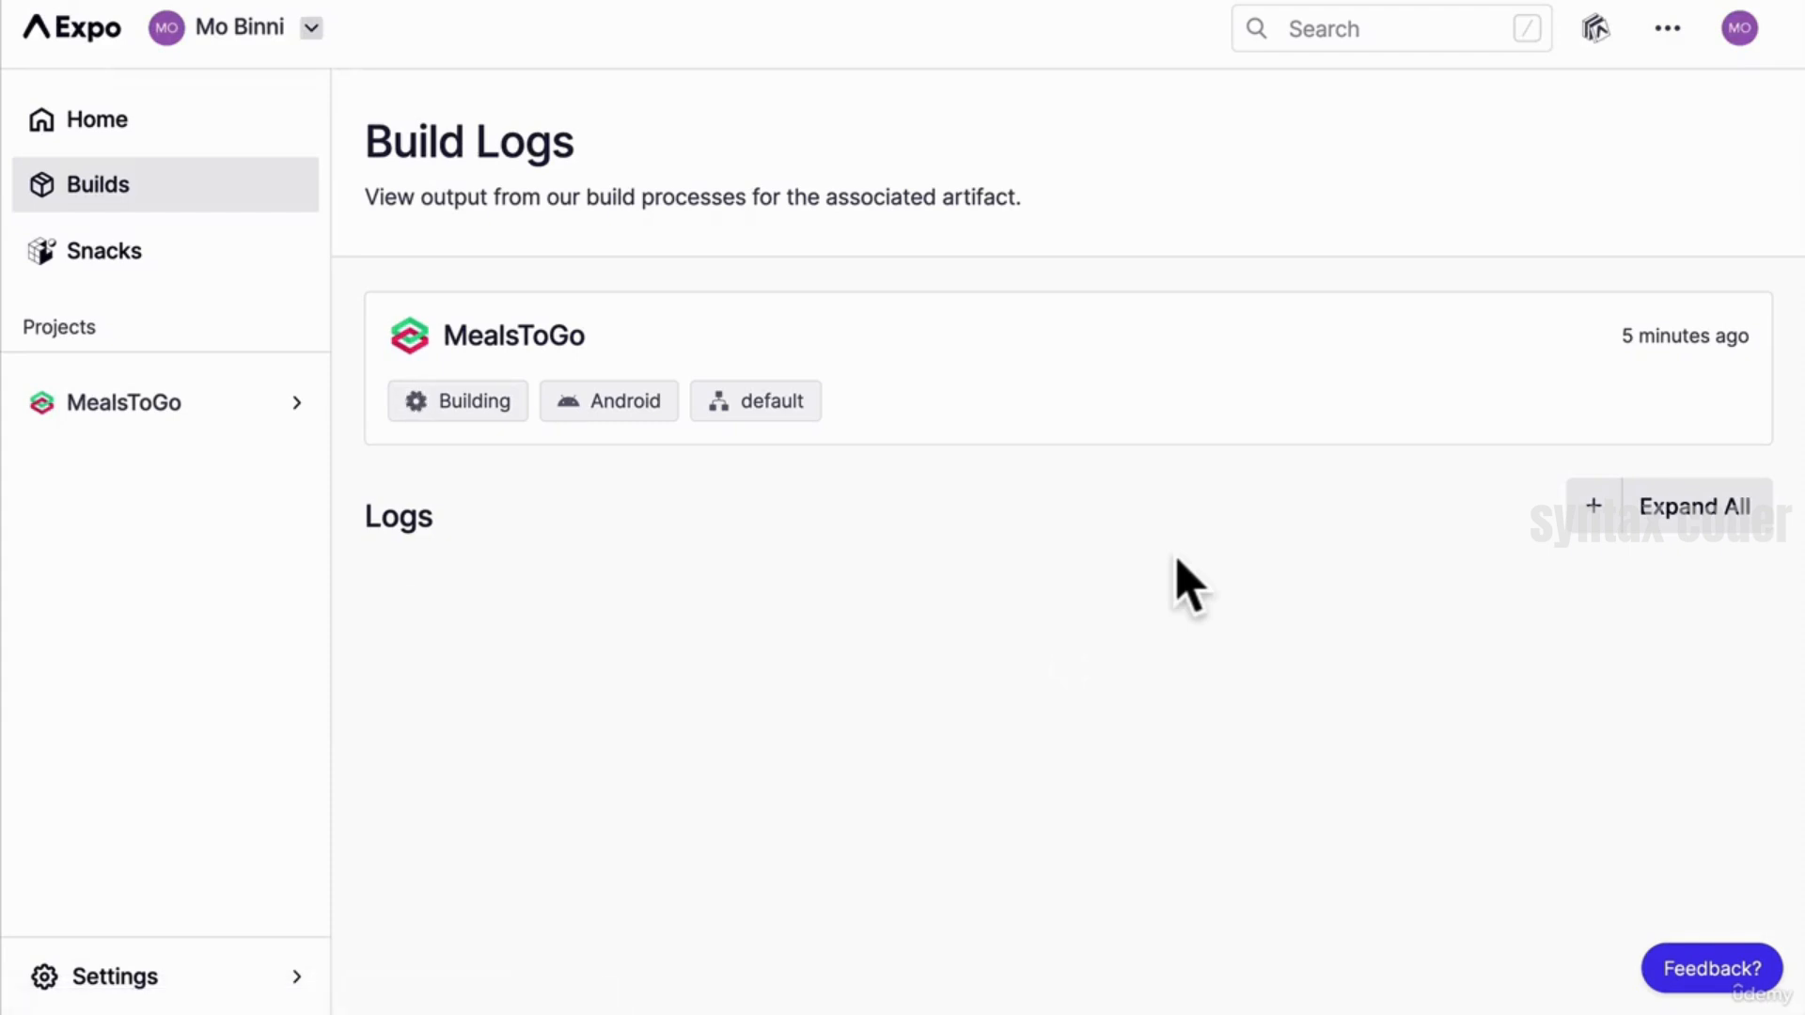
pyautogui.scroll(-2, 1189, 587)
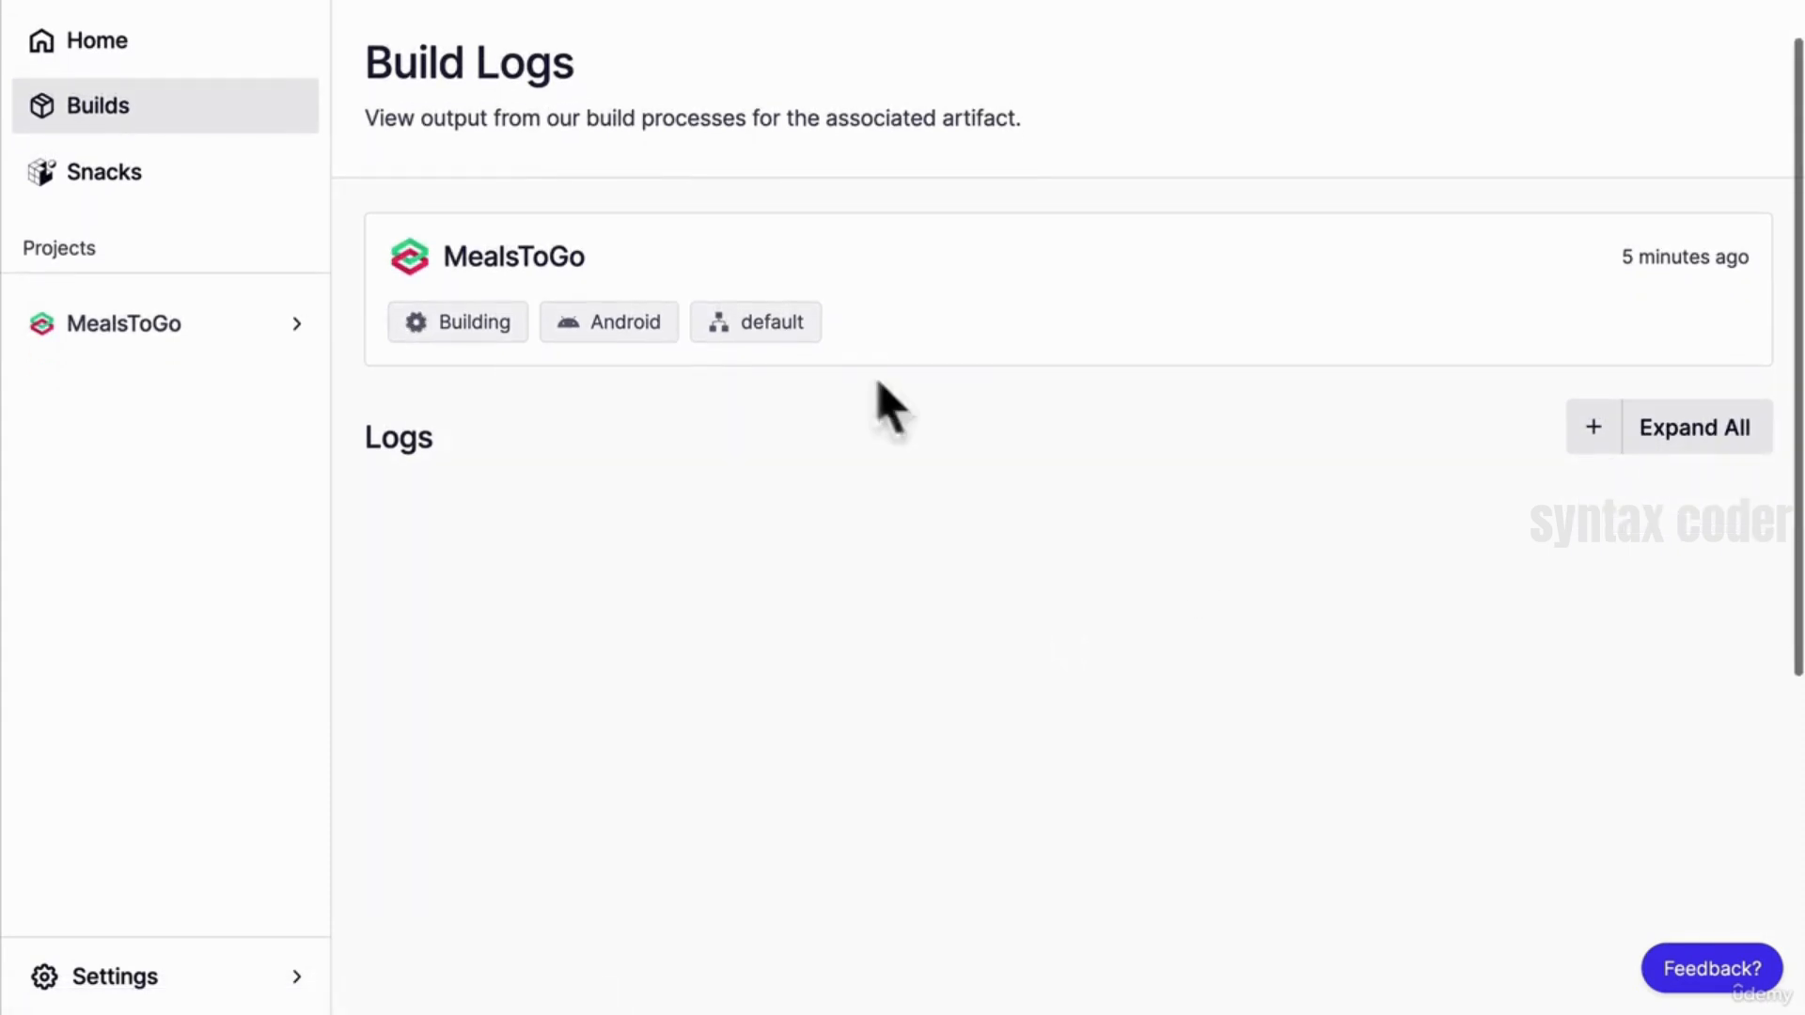
pyautogui.click(1734, 461)
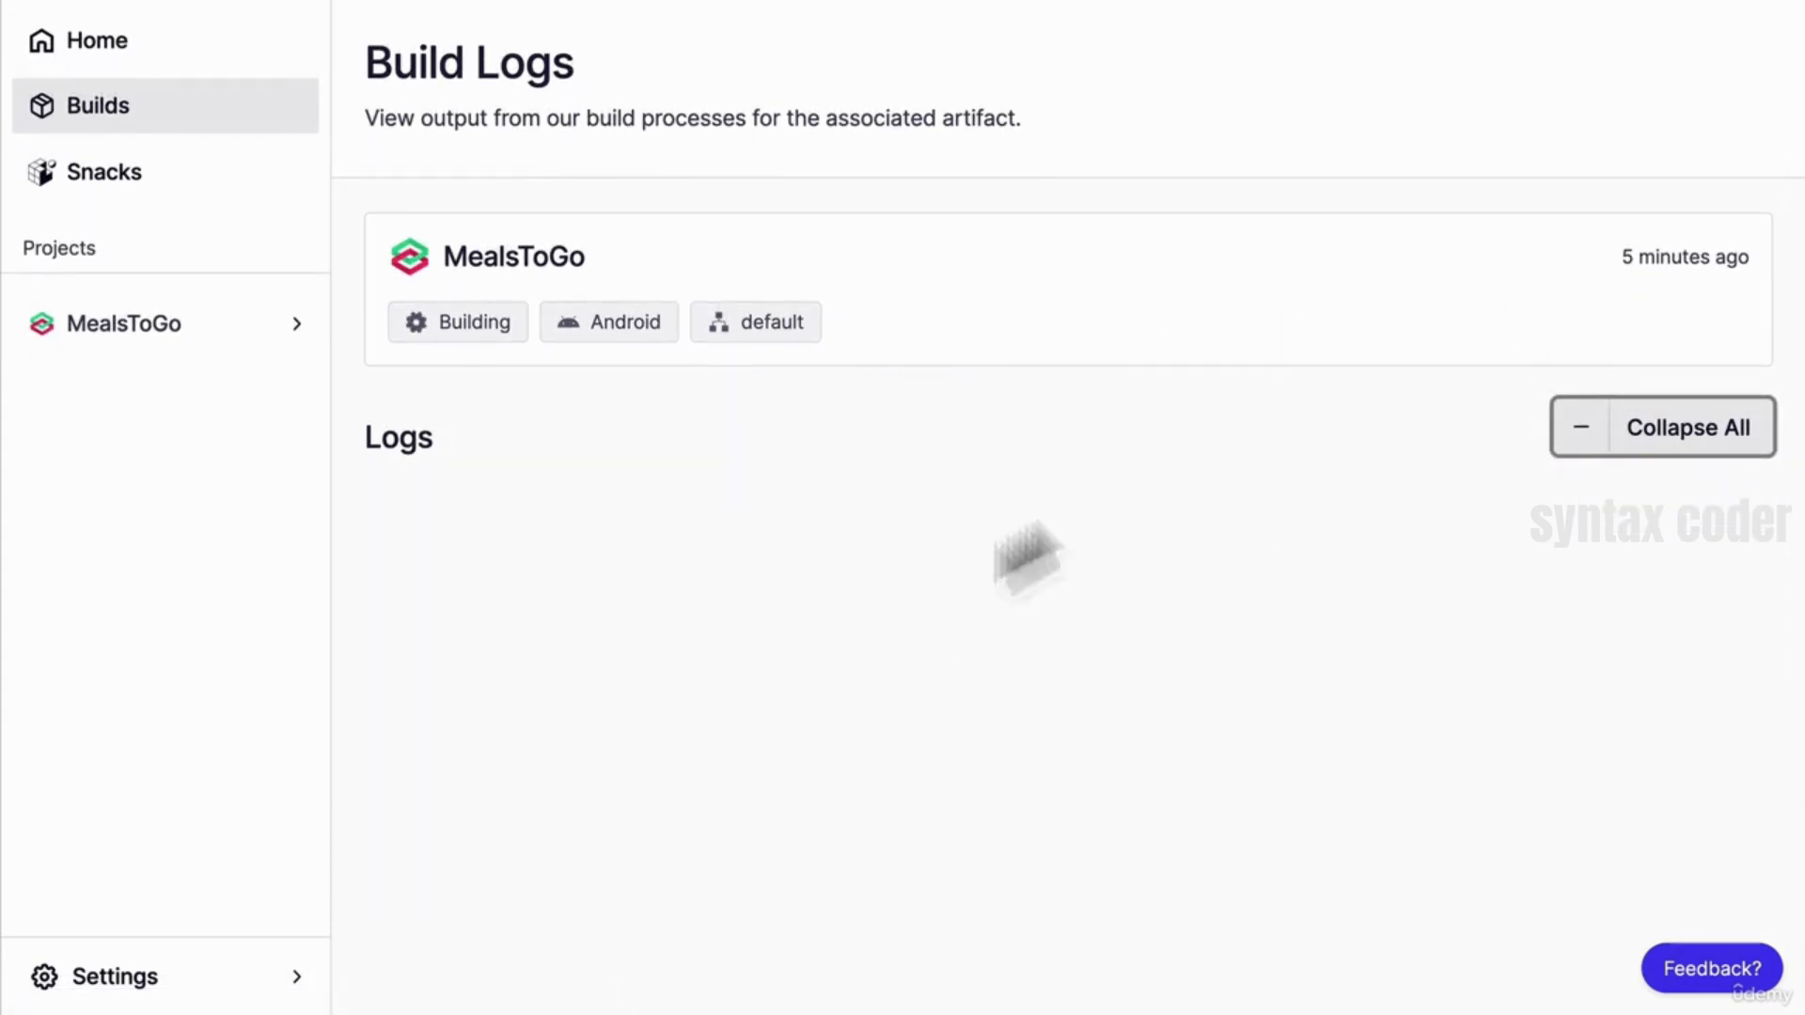
pyautogui.click(583, 325)
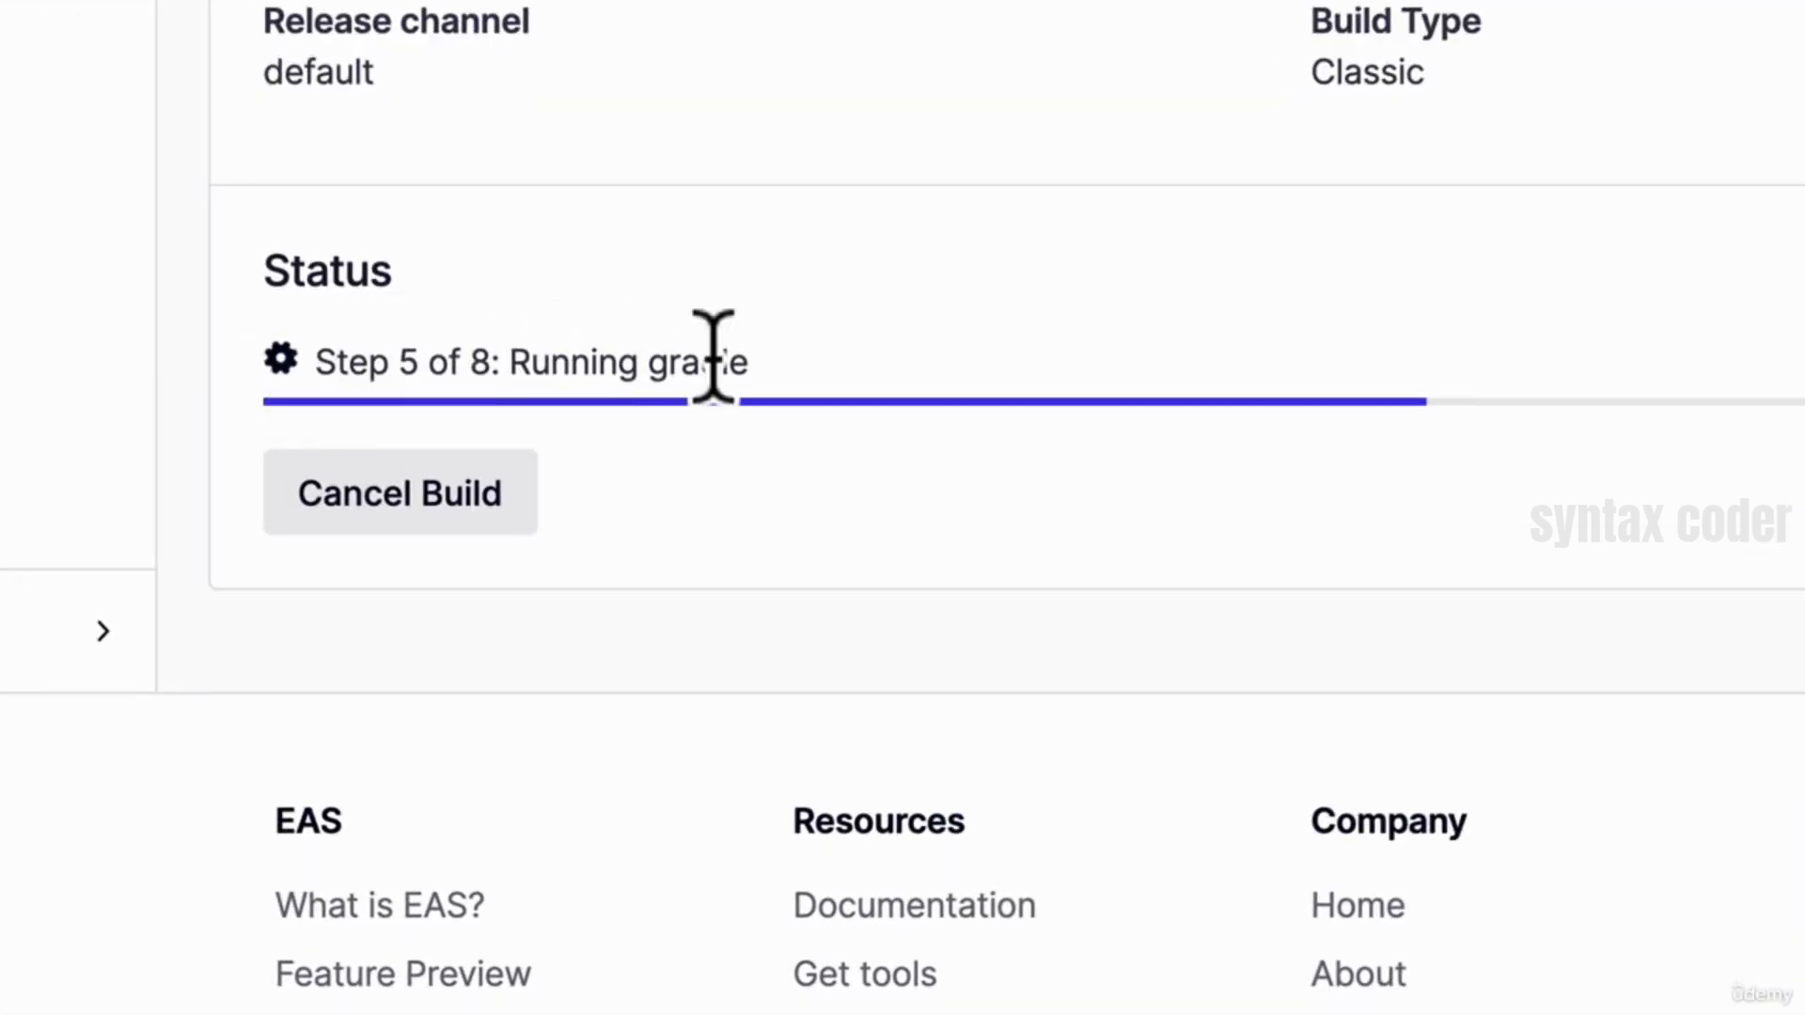
# Go back to the builds list, and switch to VS Code to check the build progress in the terminal
pyautogui.scroll(3, 958, 636)
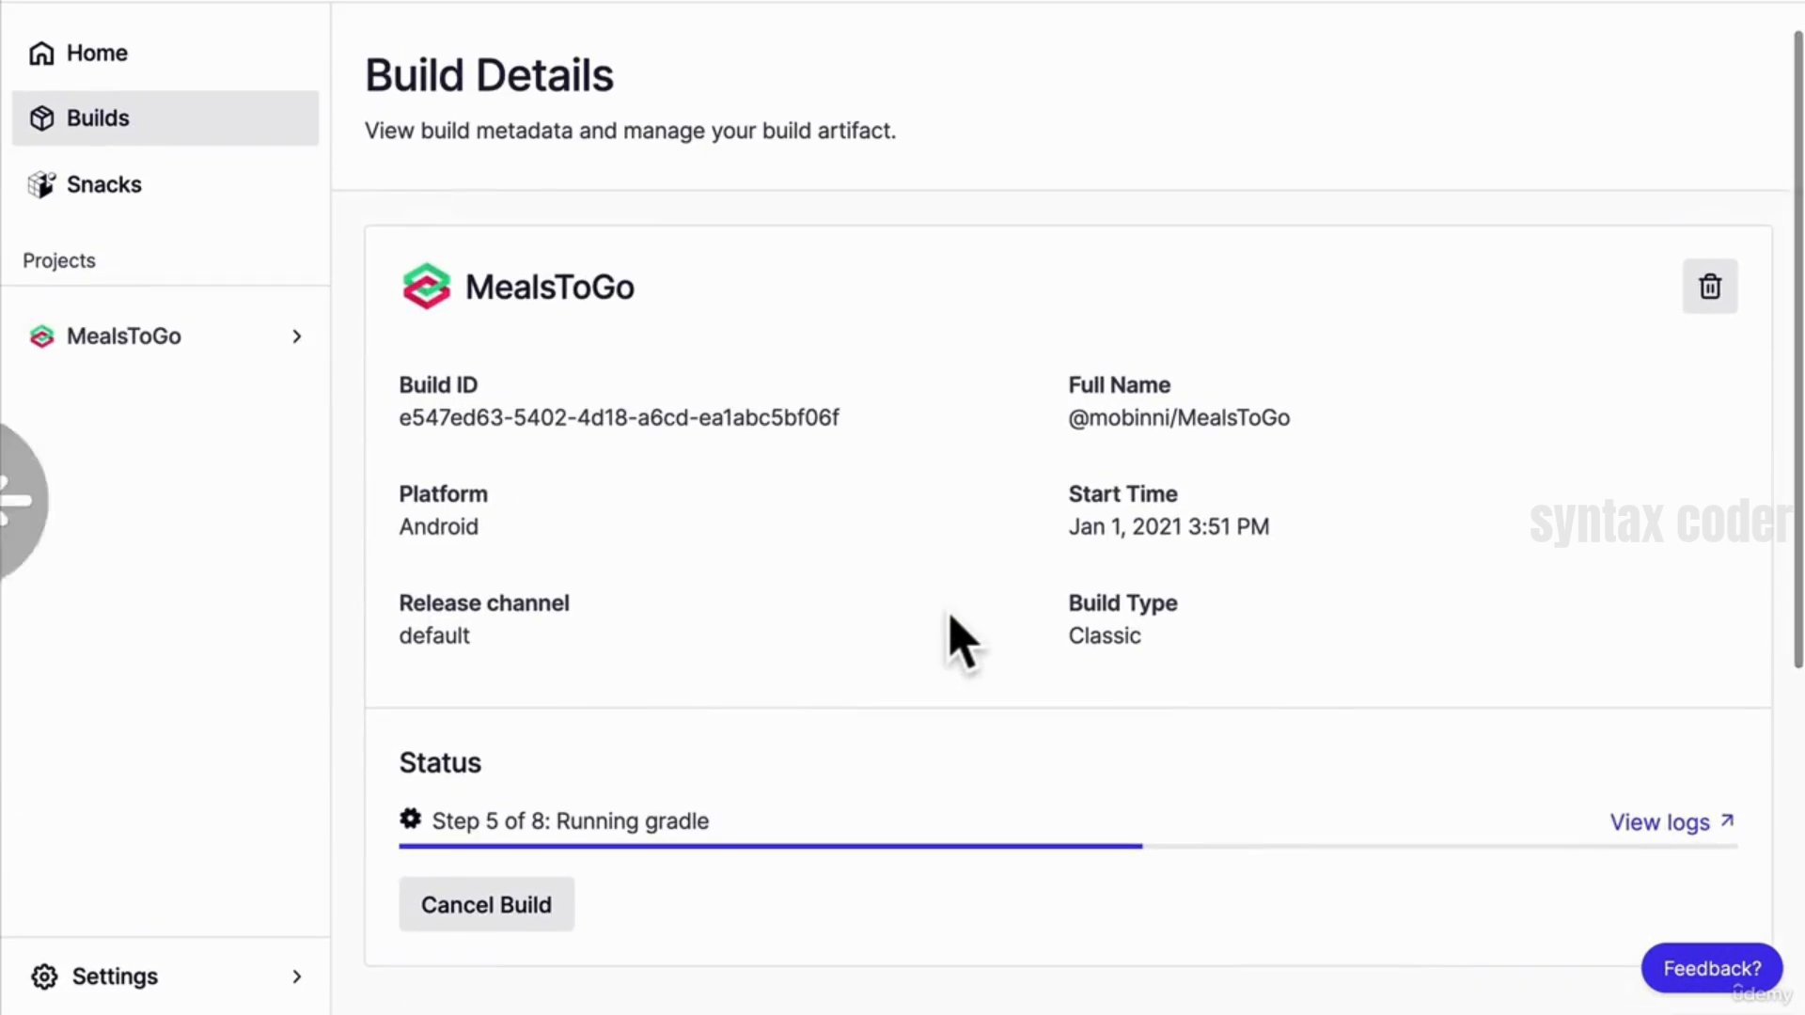
pyautogui.hscroll(-5, 950, 617)
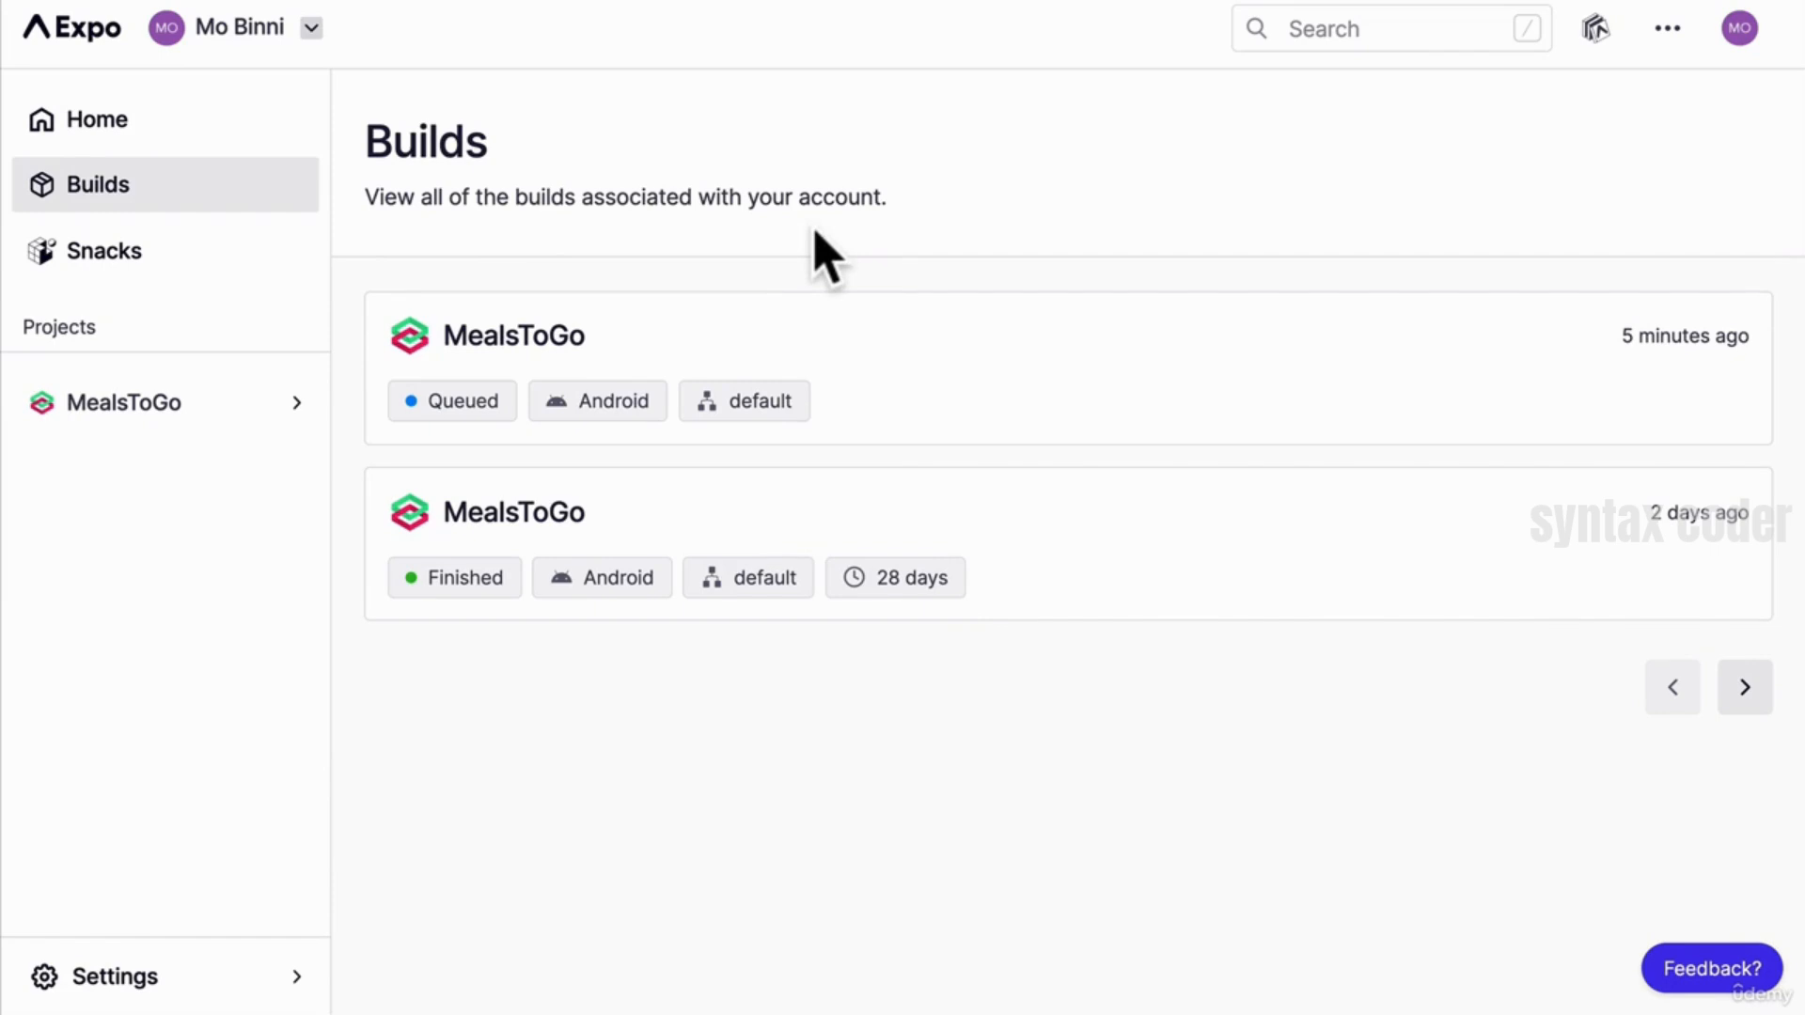
pyautogui.hotkey('ctrl', 'Left')
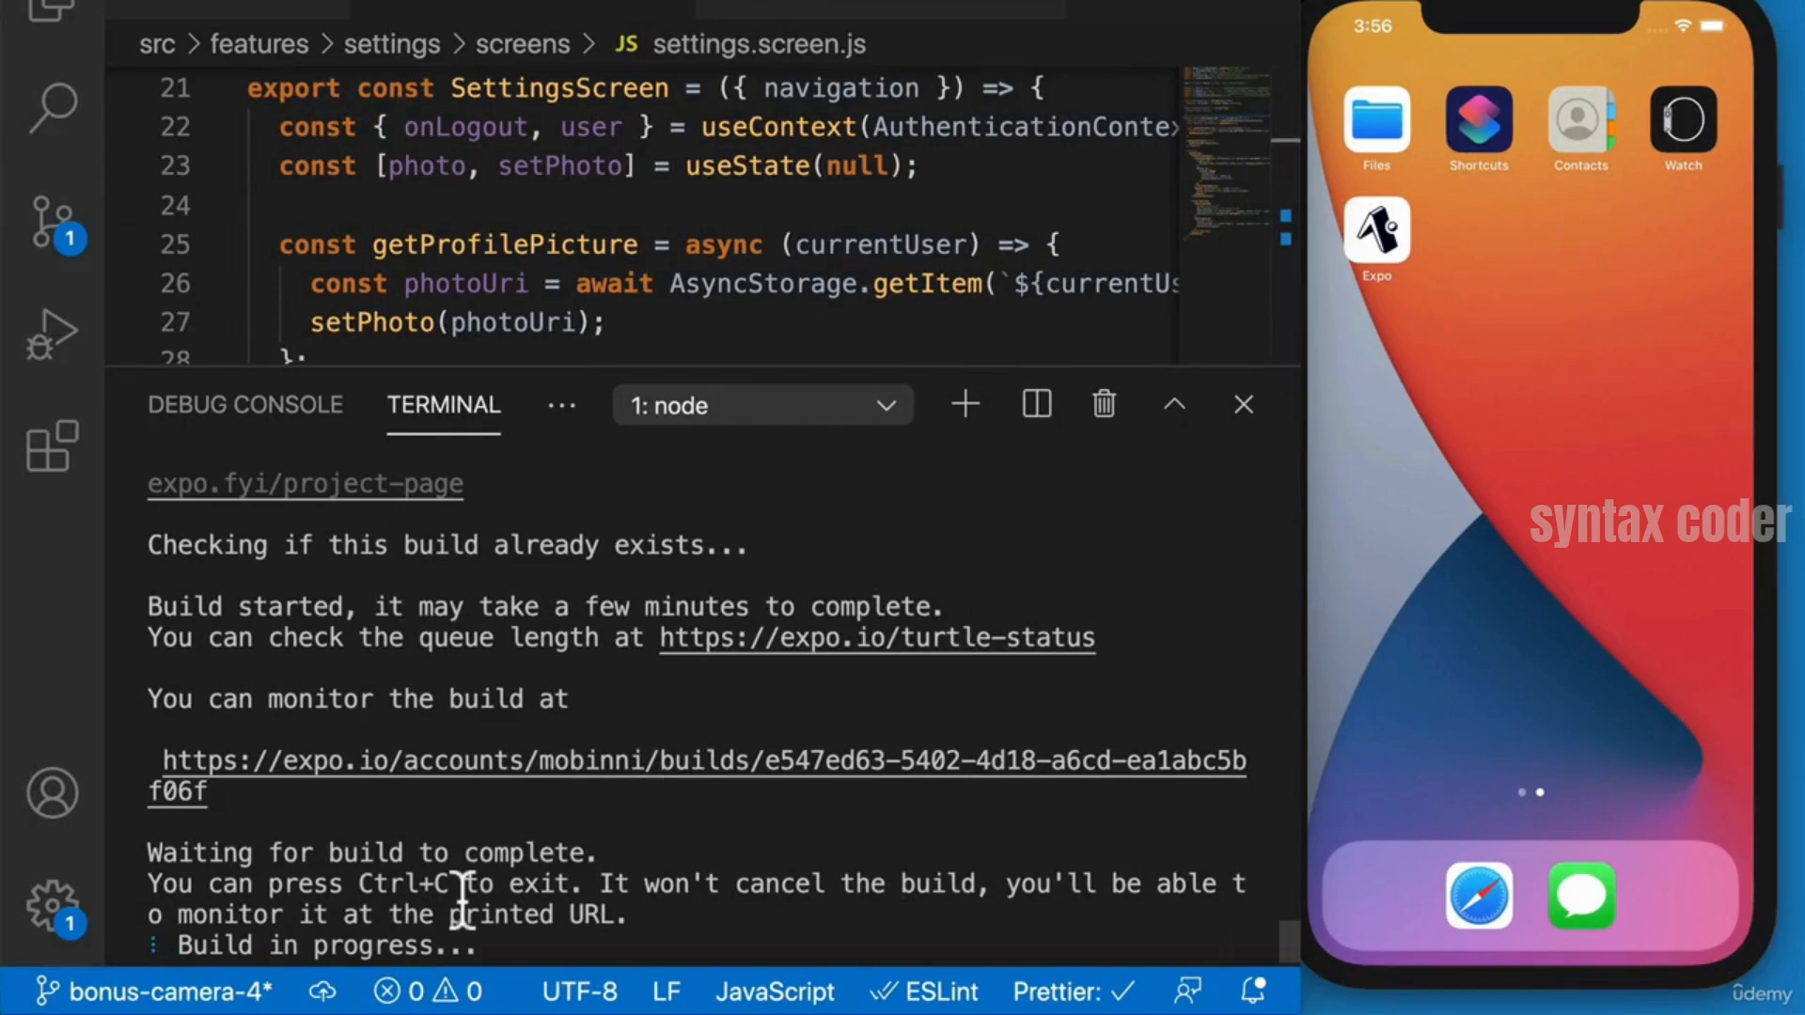
pyautogui.moveTo(169, 945); pyautogui.dragTo(578, 945)
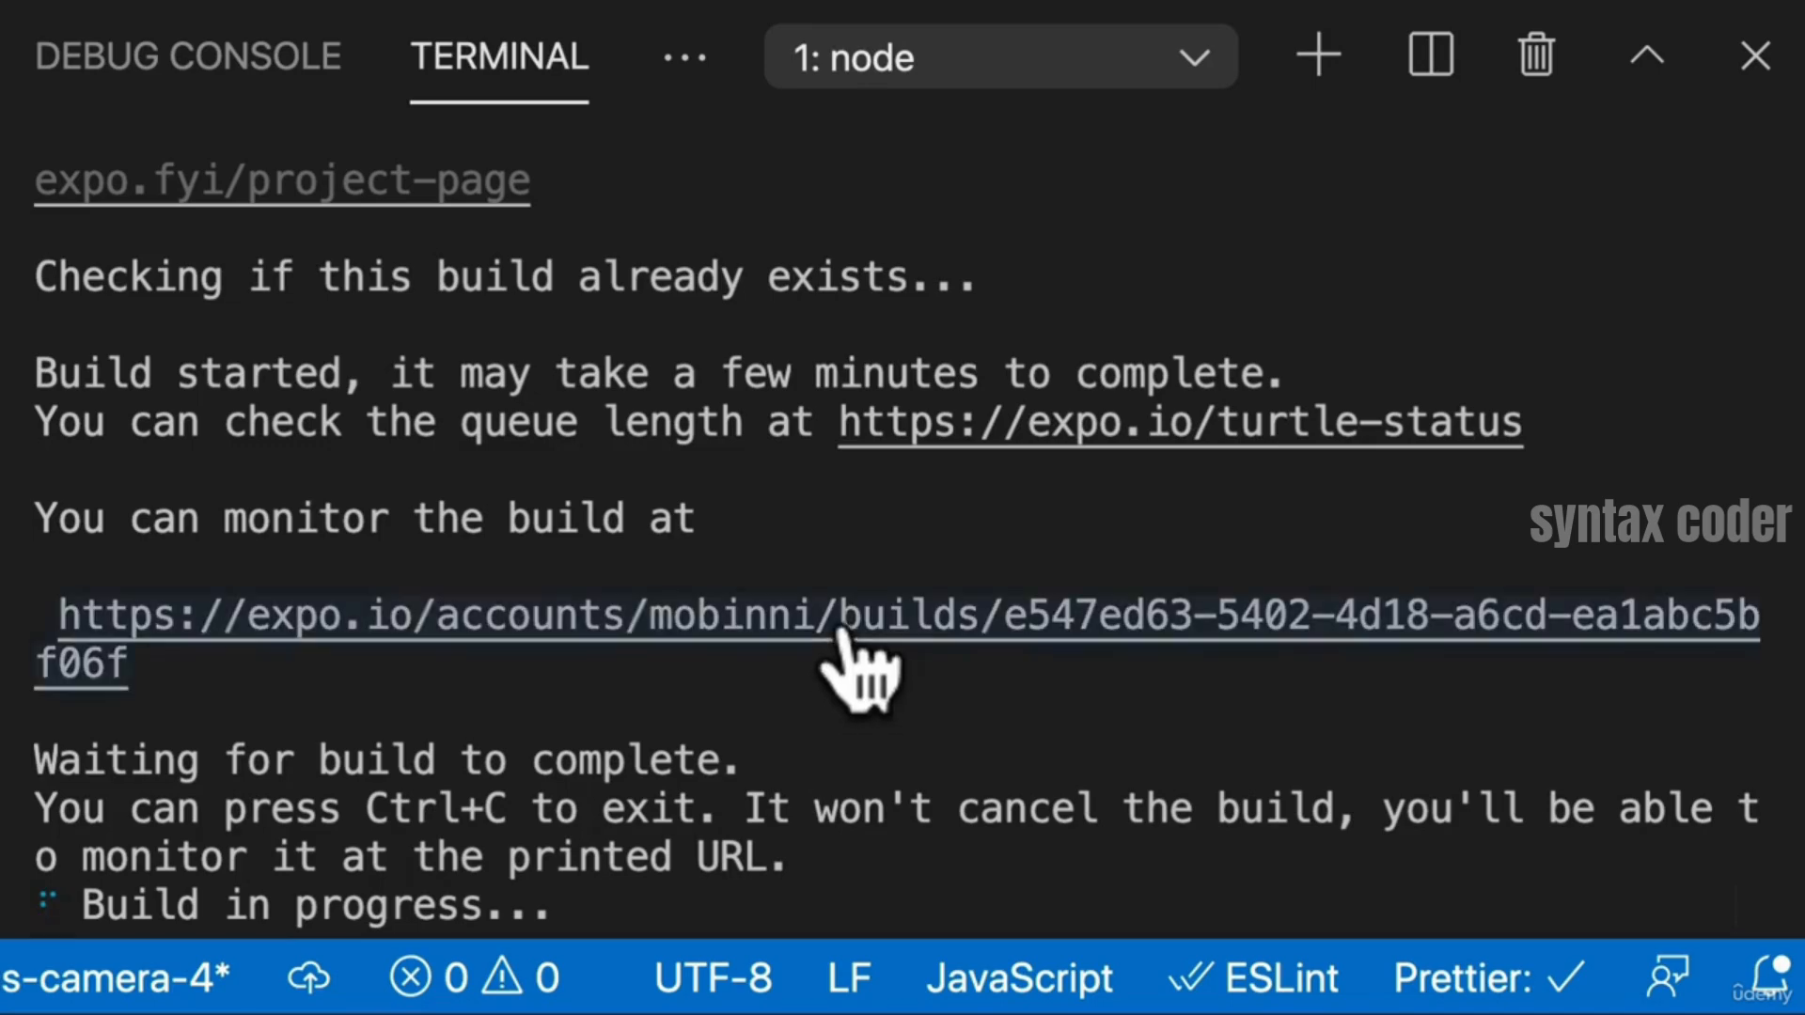
# Follow the terminal's build monitoring link to the browser, check the build status, and compare it with the account's builds list
pyautogui.keyDown('super'); pyautogui.click(465, 625); pyautogui.keyUp('super')
pyautogui.click(968, 185)
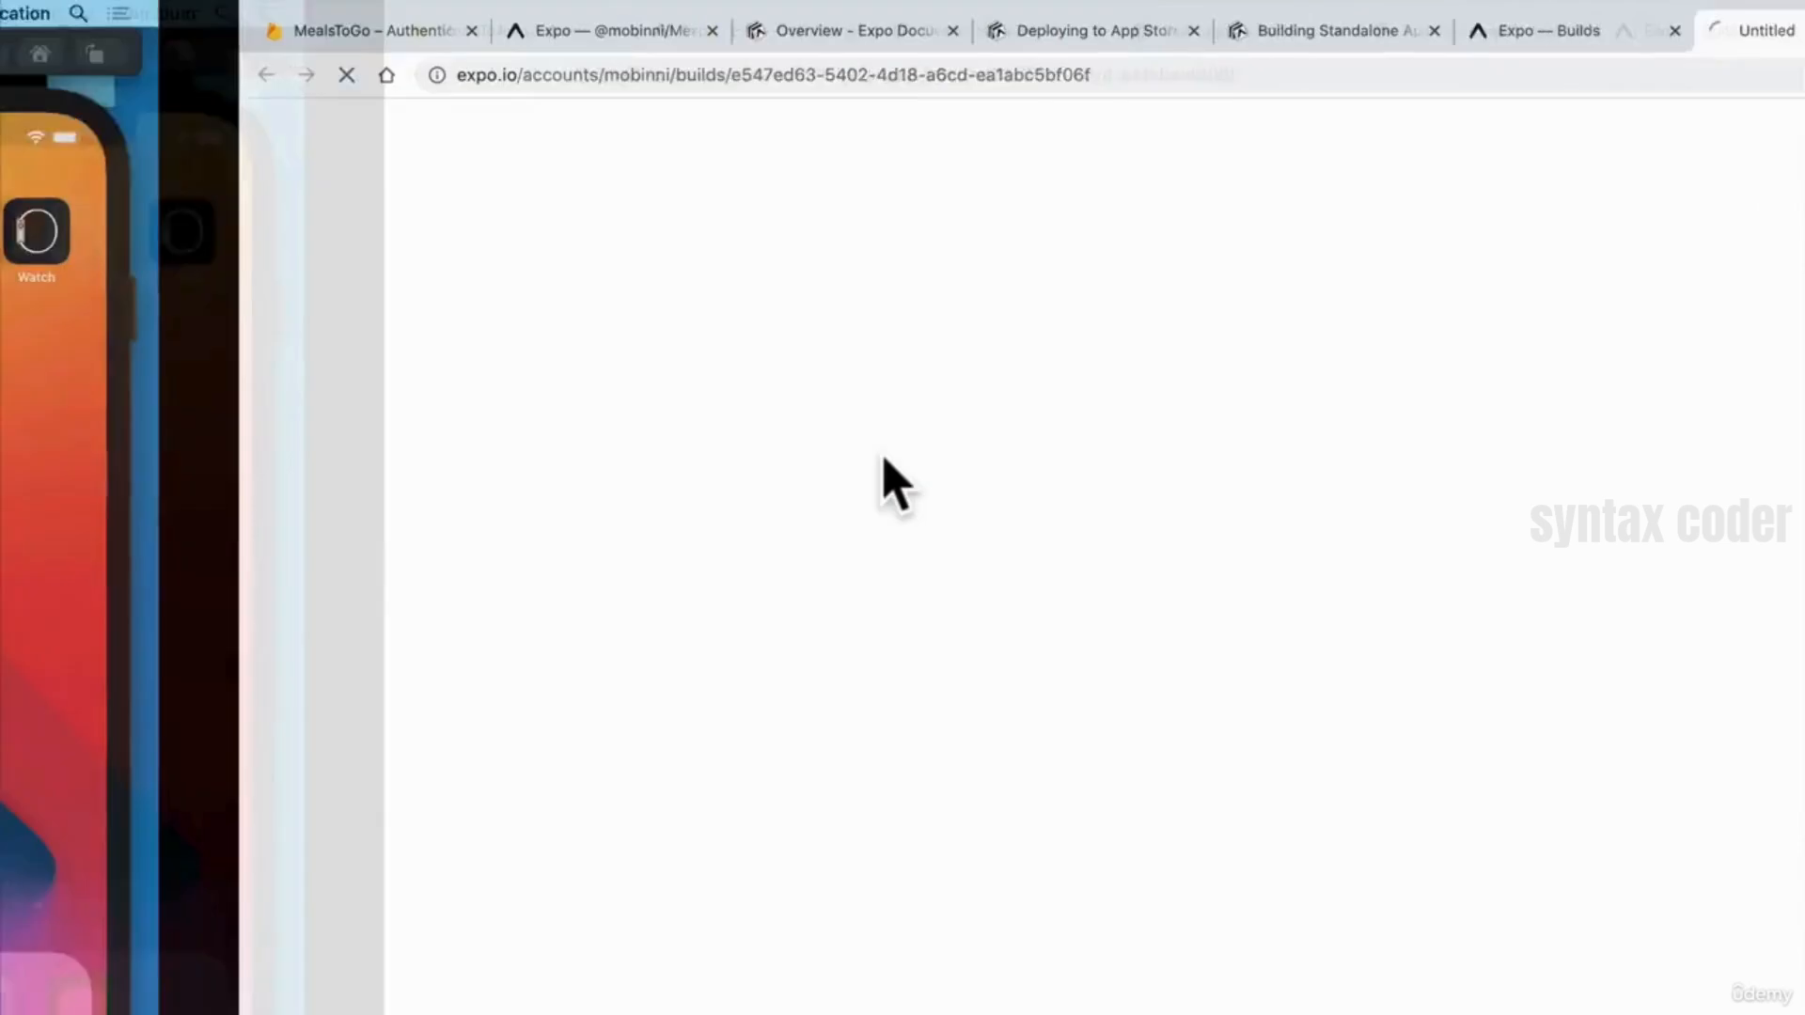
pyautogui.scroll(-1, 648, 608)
pyautogui.scroll(-3, 648, 608)
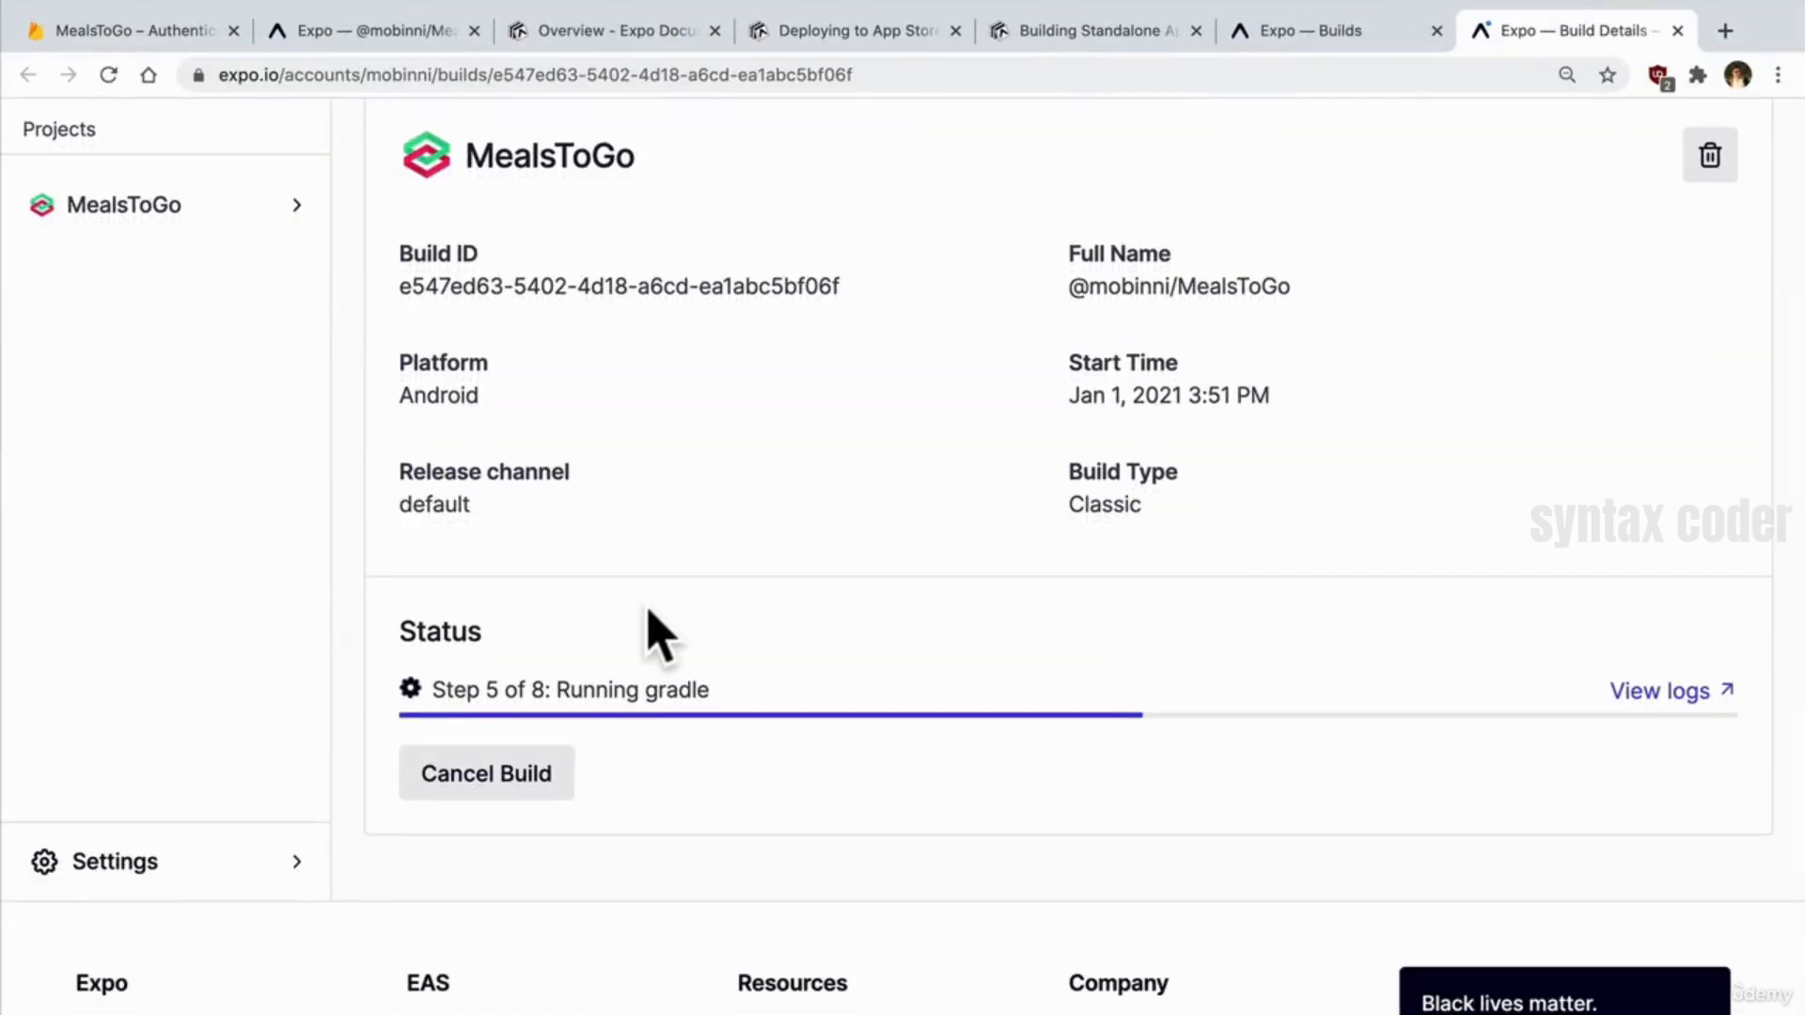
pyautogui.click(1260, 33)
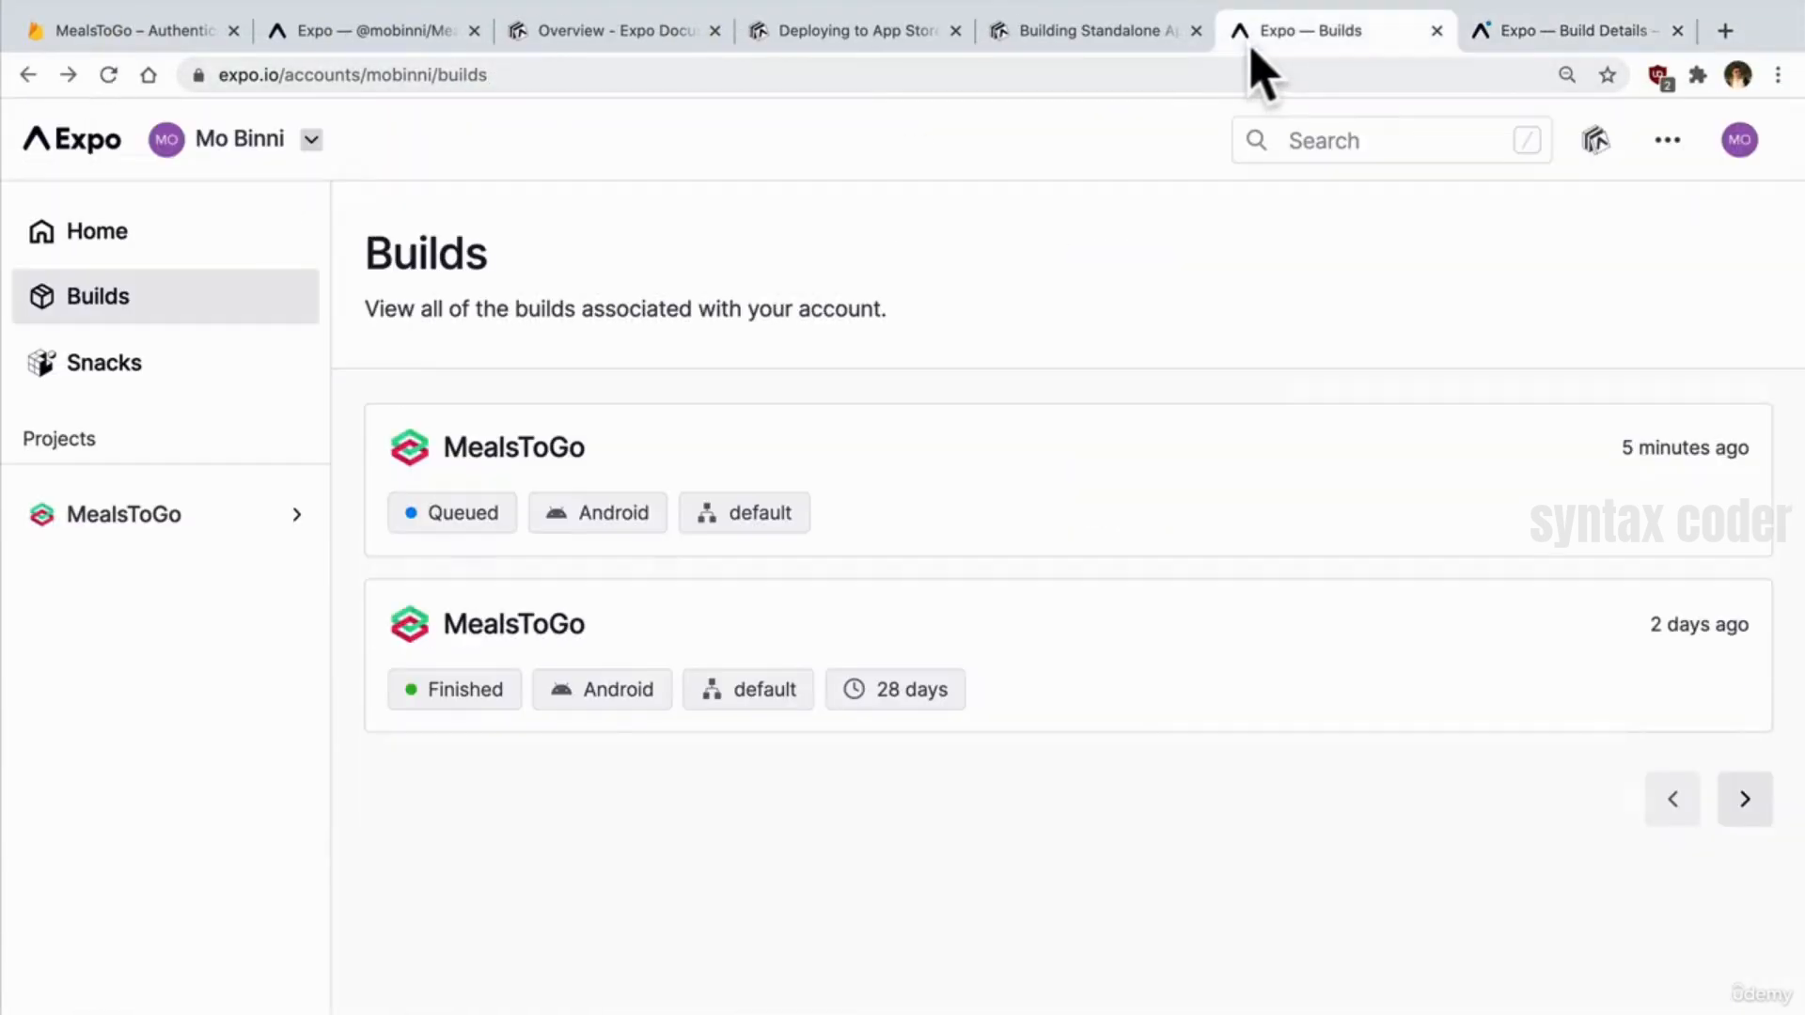
pyautogui.click(1537, 38)
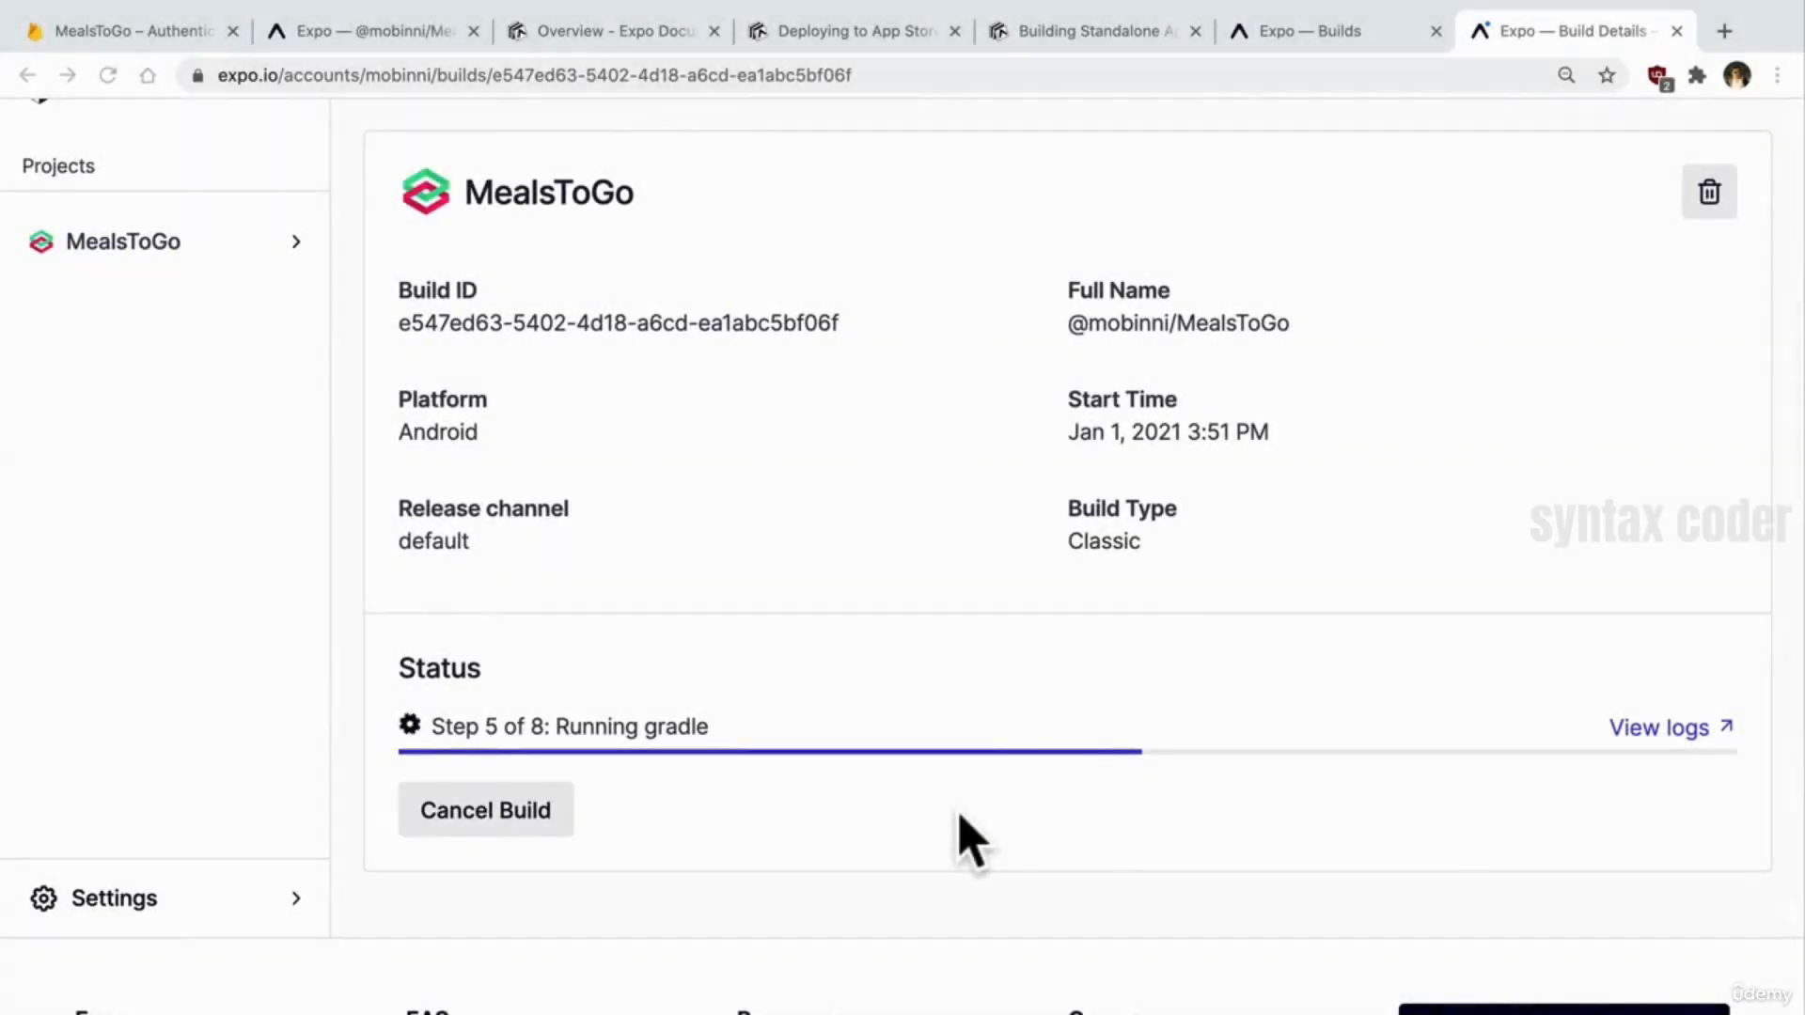
# Open the Android build's logs and examine its stages, from Starting builder through the Running gradle output
pyautogui.click(1622, 729)
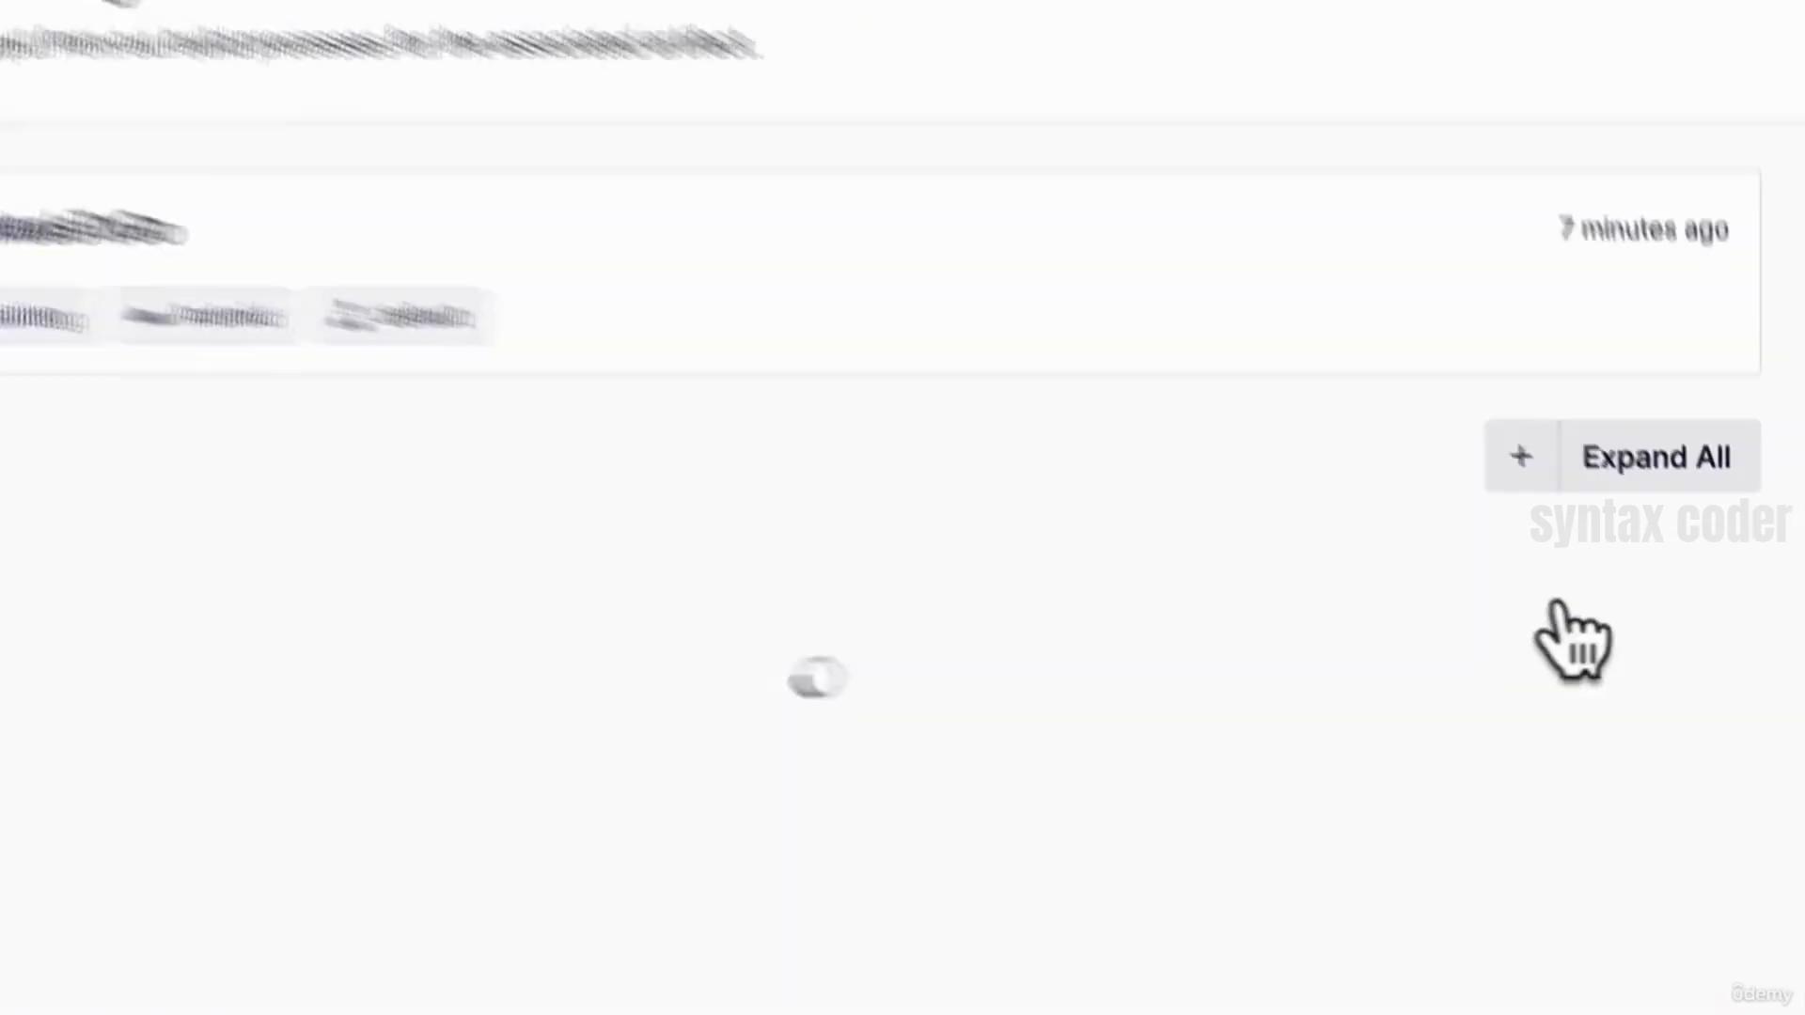
pyautogui.scroll(-3, 1627, 645)
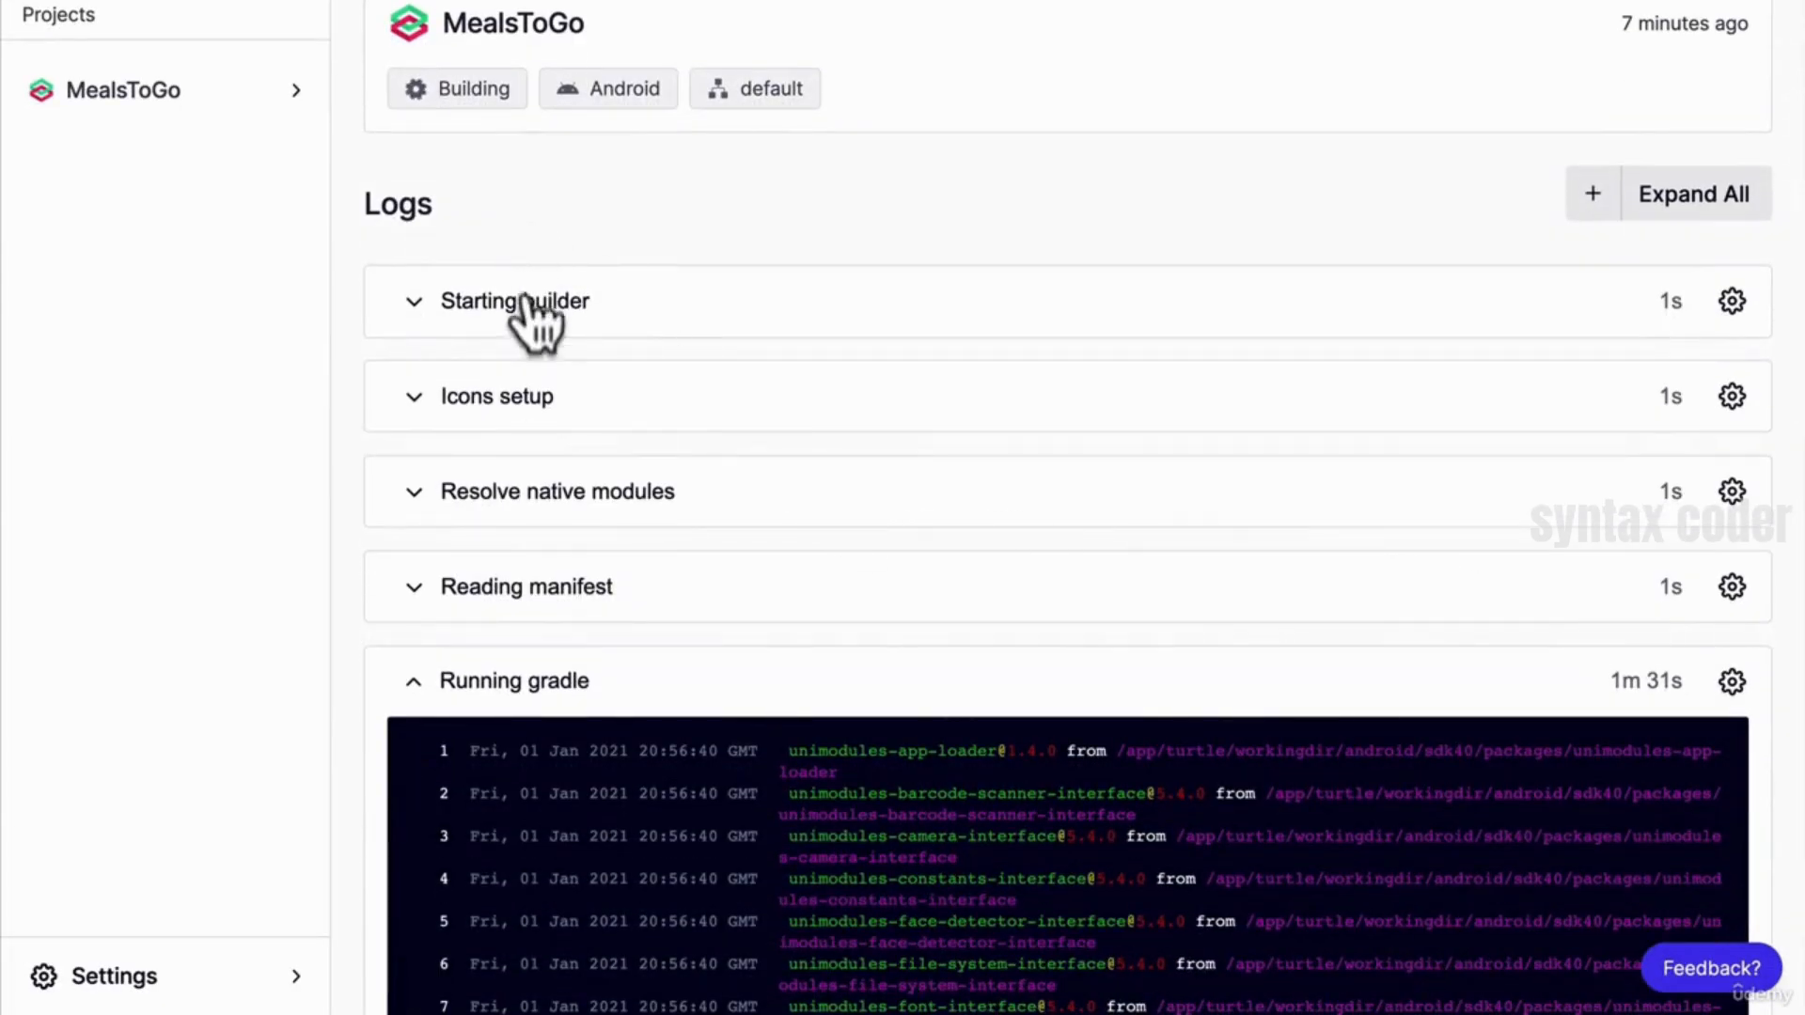
pyautogui.click(519, 299)
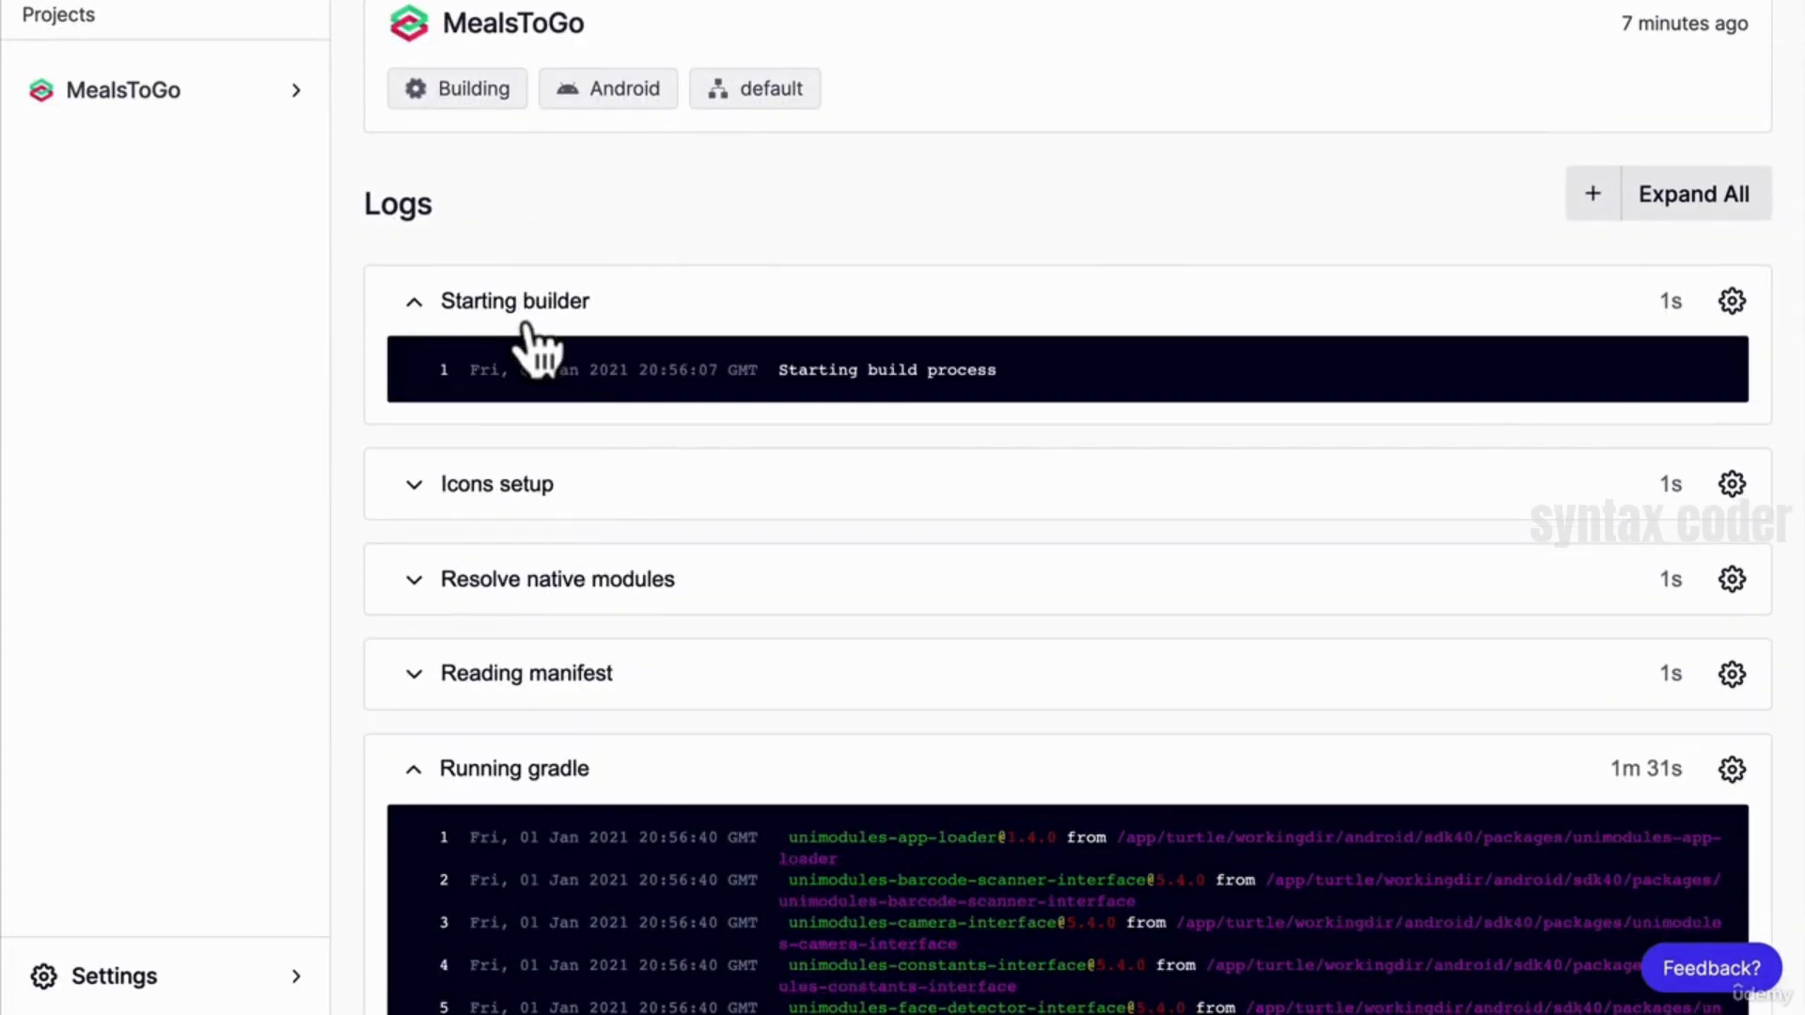
pyautogui.click(556, 481)
pyautogui.scroll(-2, 558, 482)
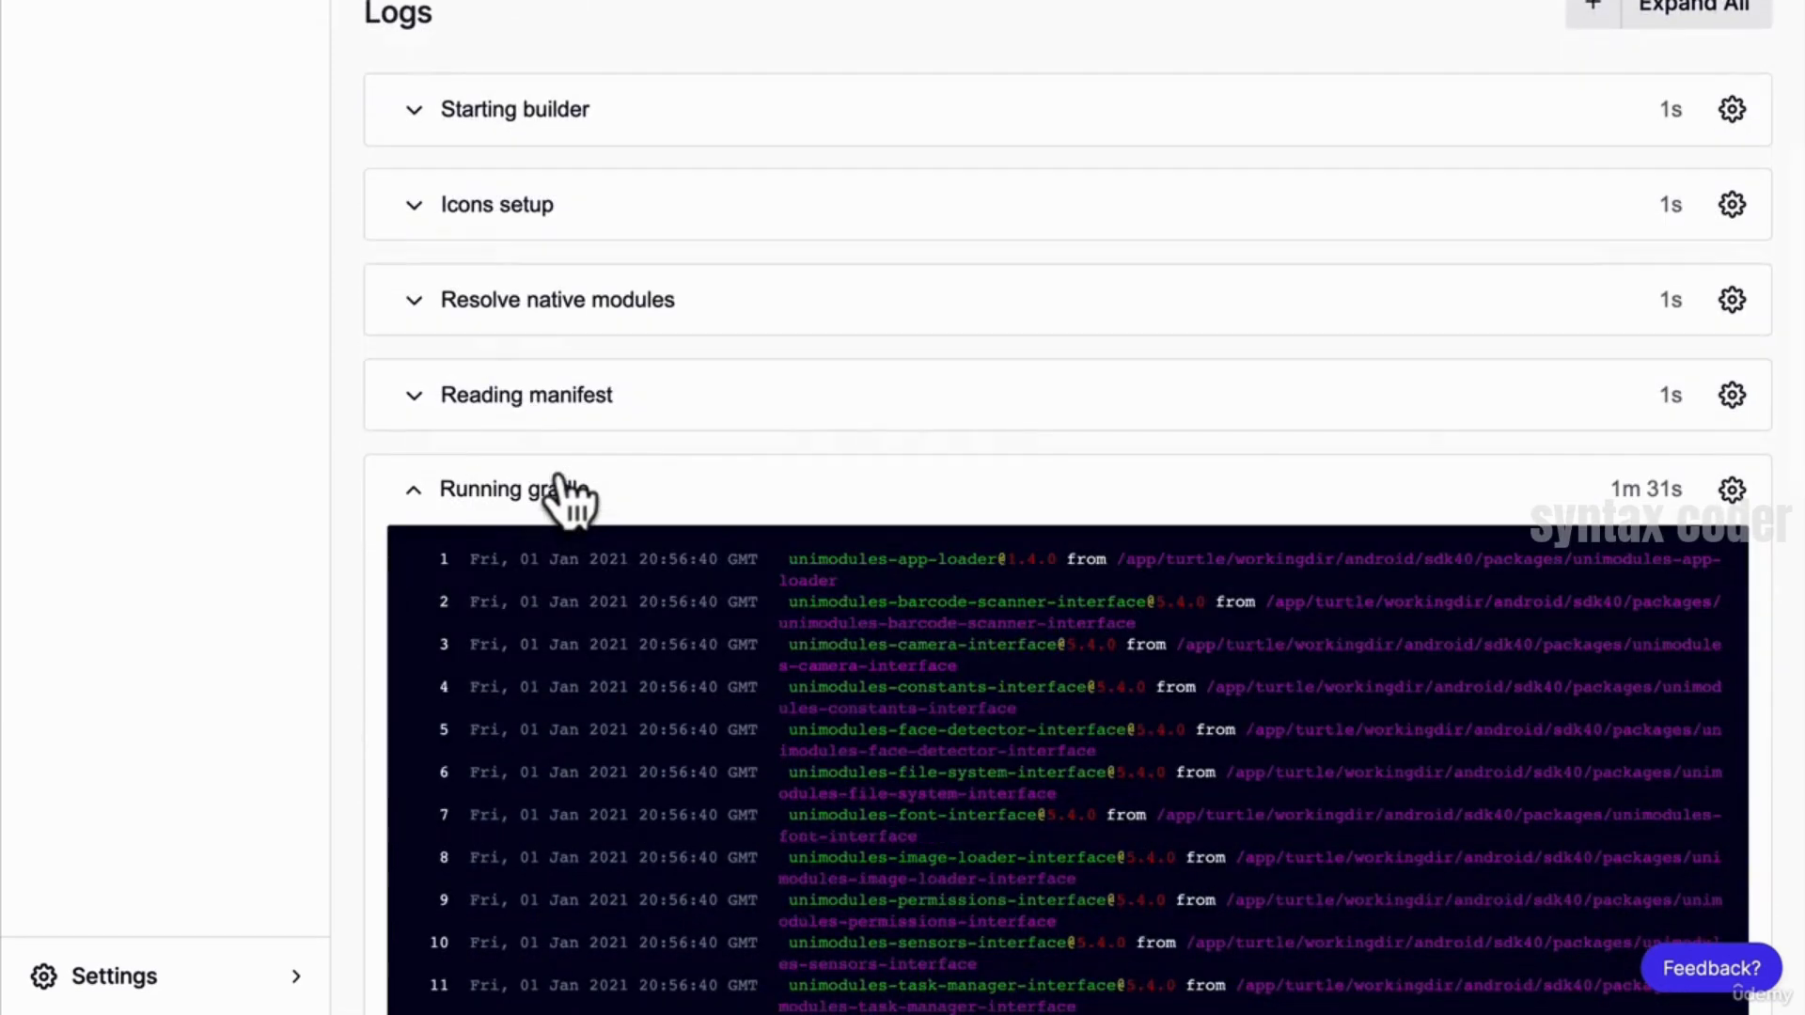
pyautogui.click(556, 308)
pyautogui.click(550, 371)
pyautogui.scroll(-2, 543, 414)
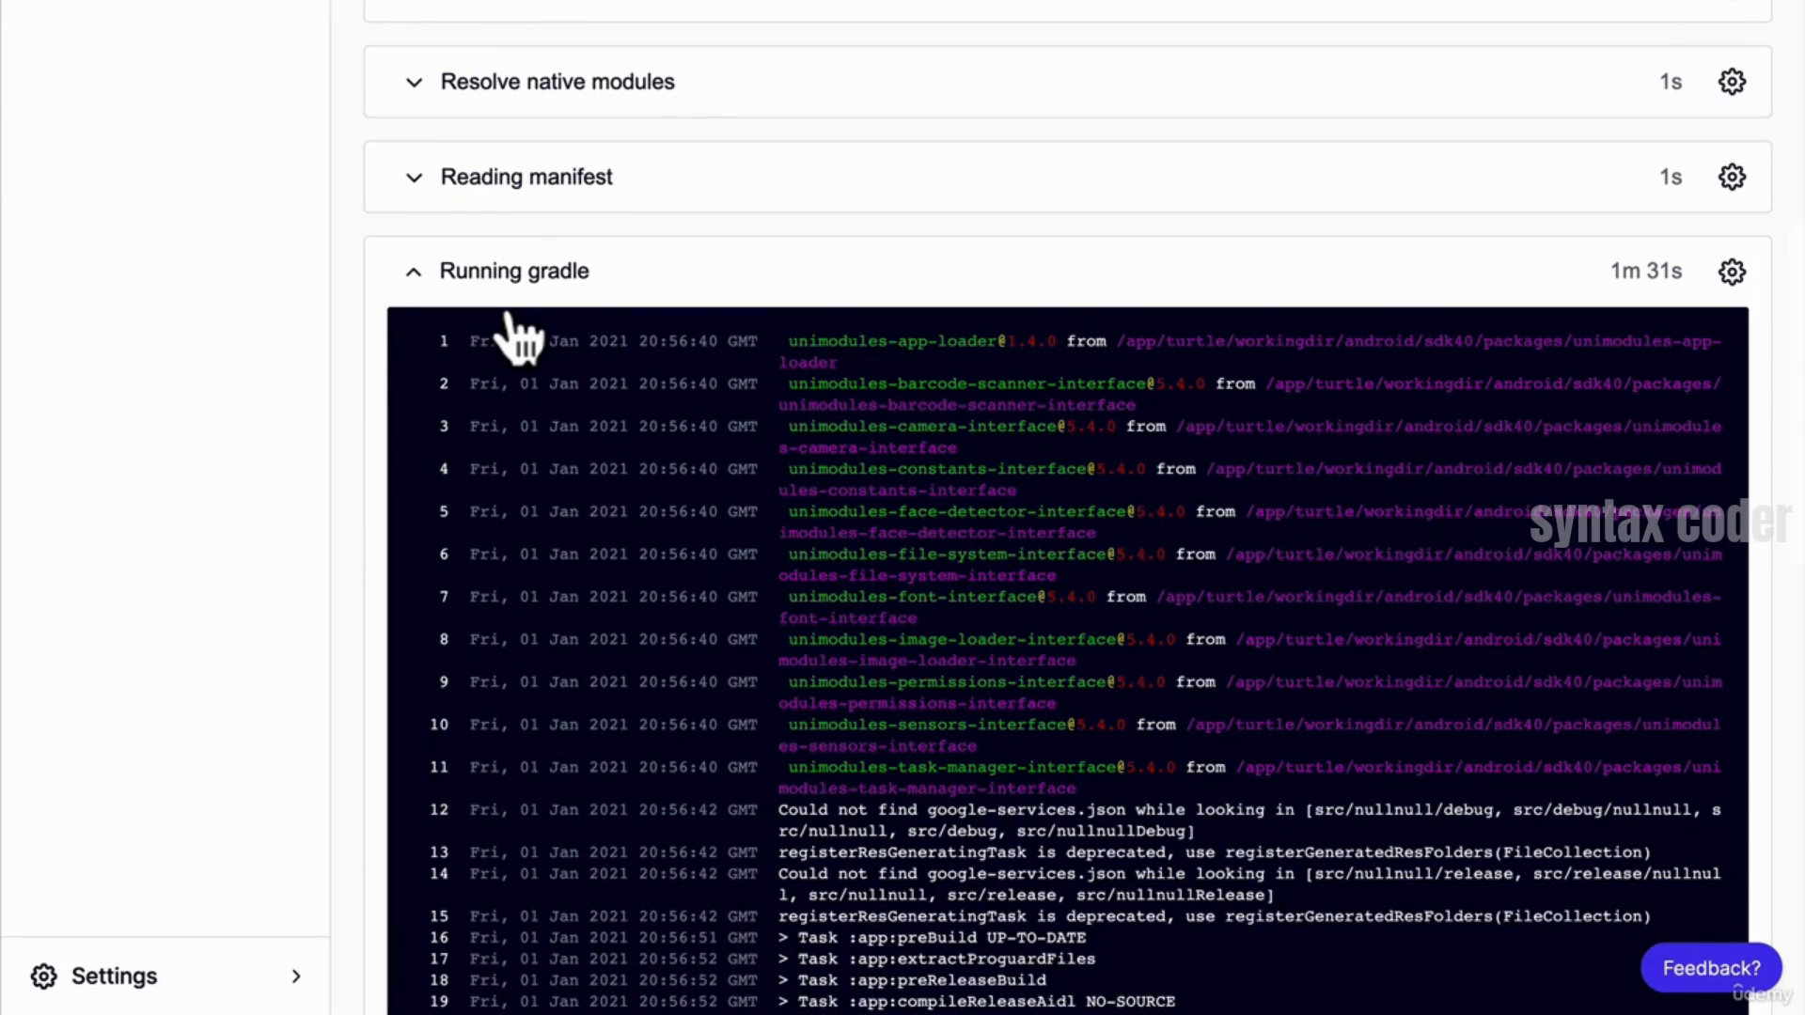
pyautogui.scroll(-15, 509, 315)
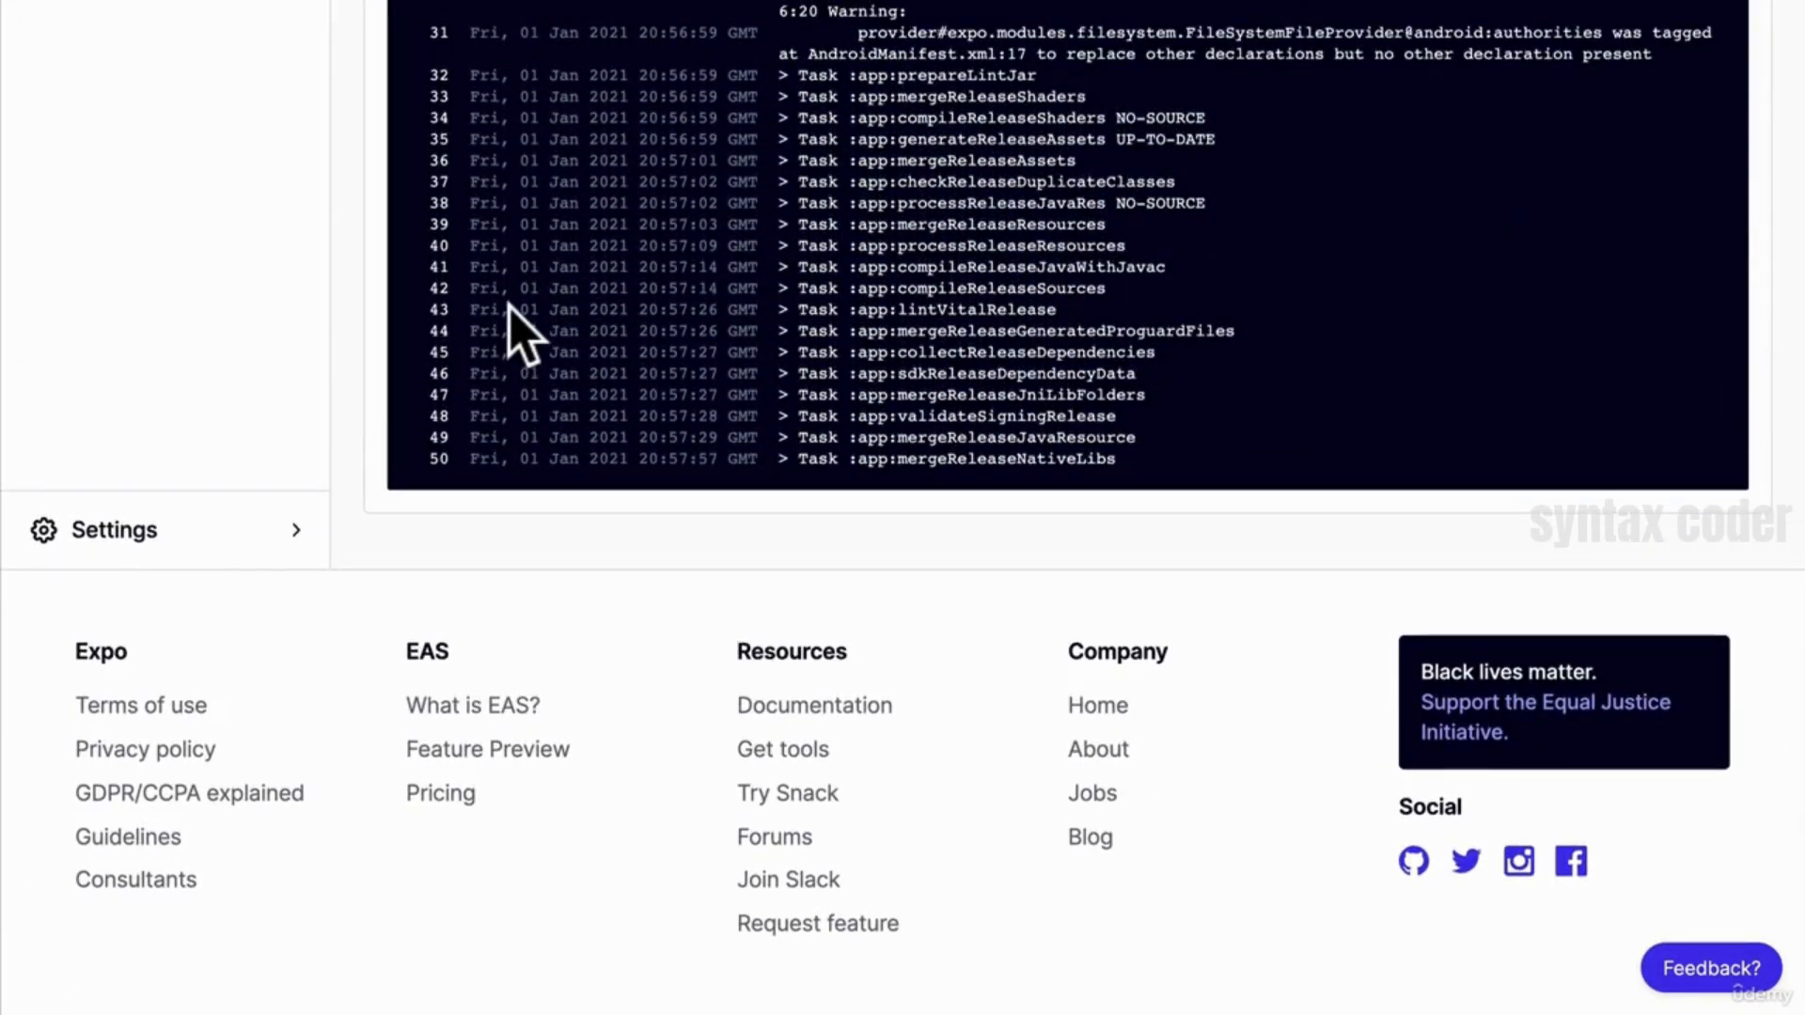
# Reopen the newest MealsToGo build from the account's builds list and review its logs through the Uploading to S3 stage
pyautogui.scroll(20, 509, 310)
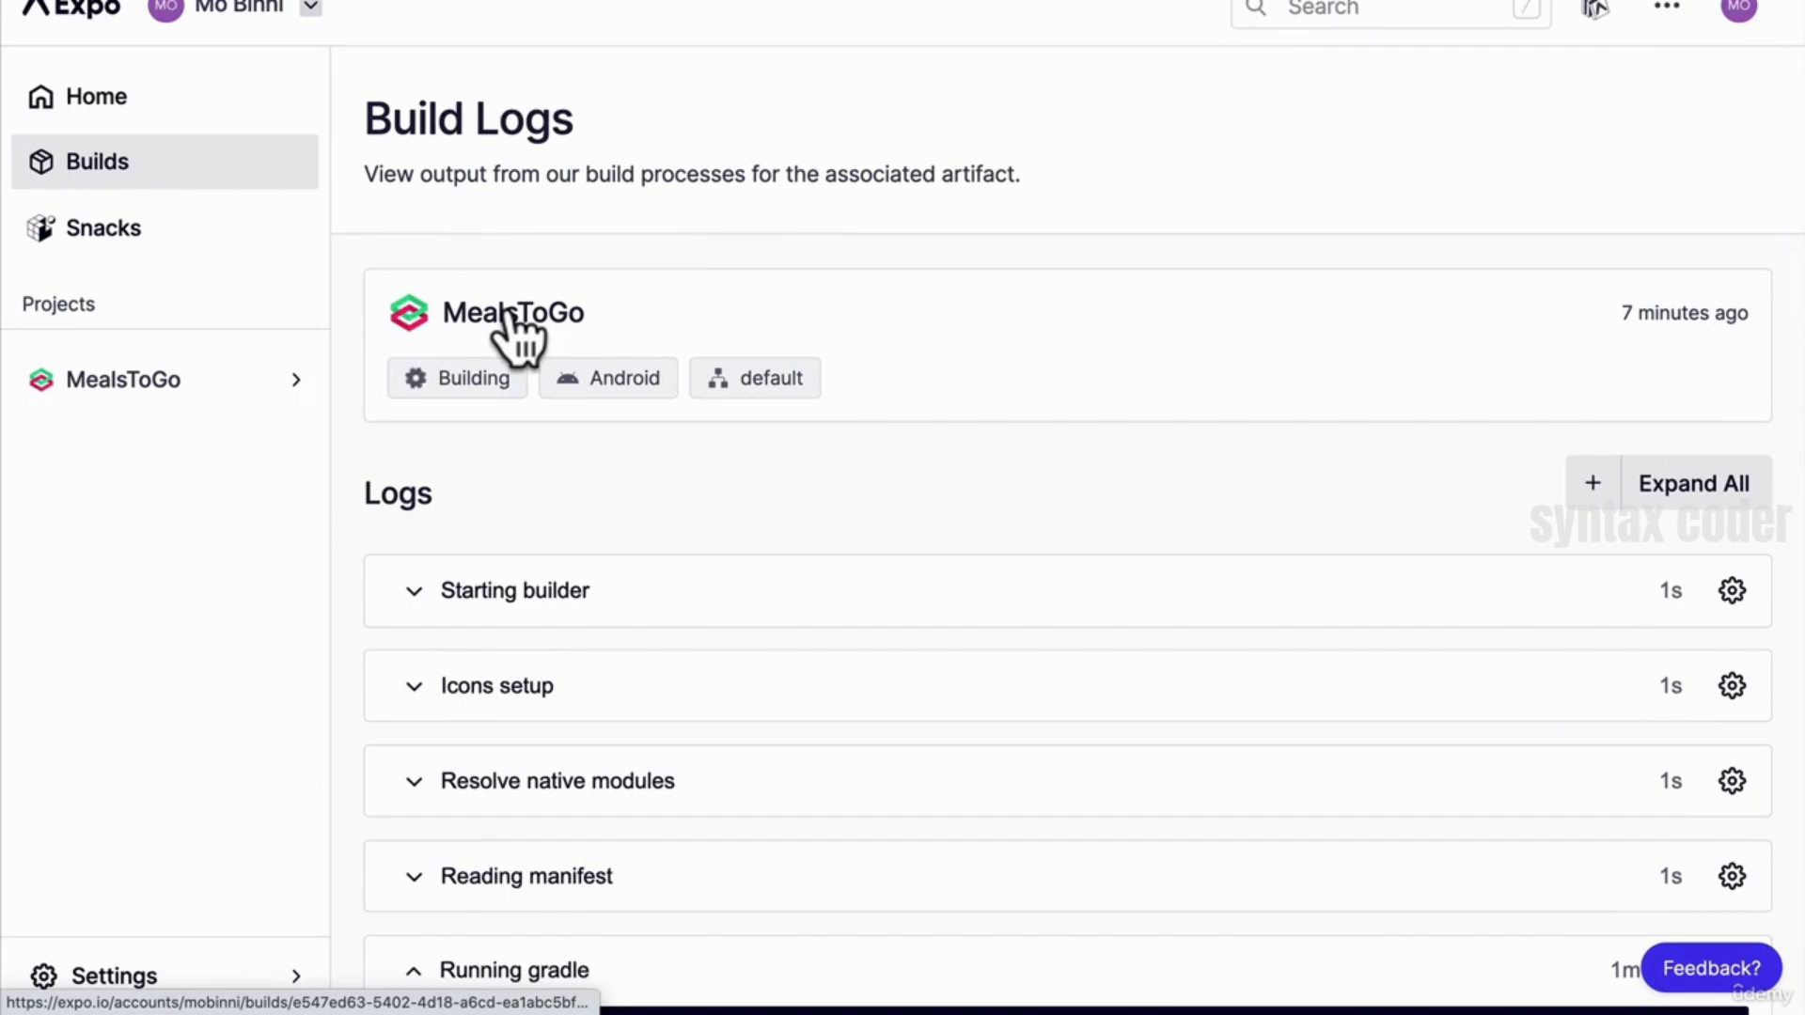
pyautogui.click(174, 174)
pyautogui.scroll(-1, 752, 555)
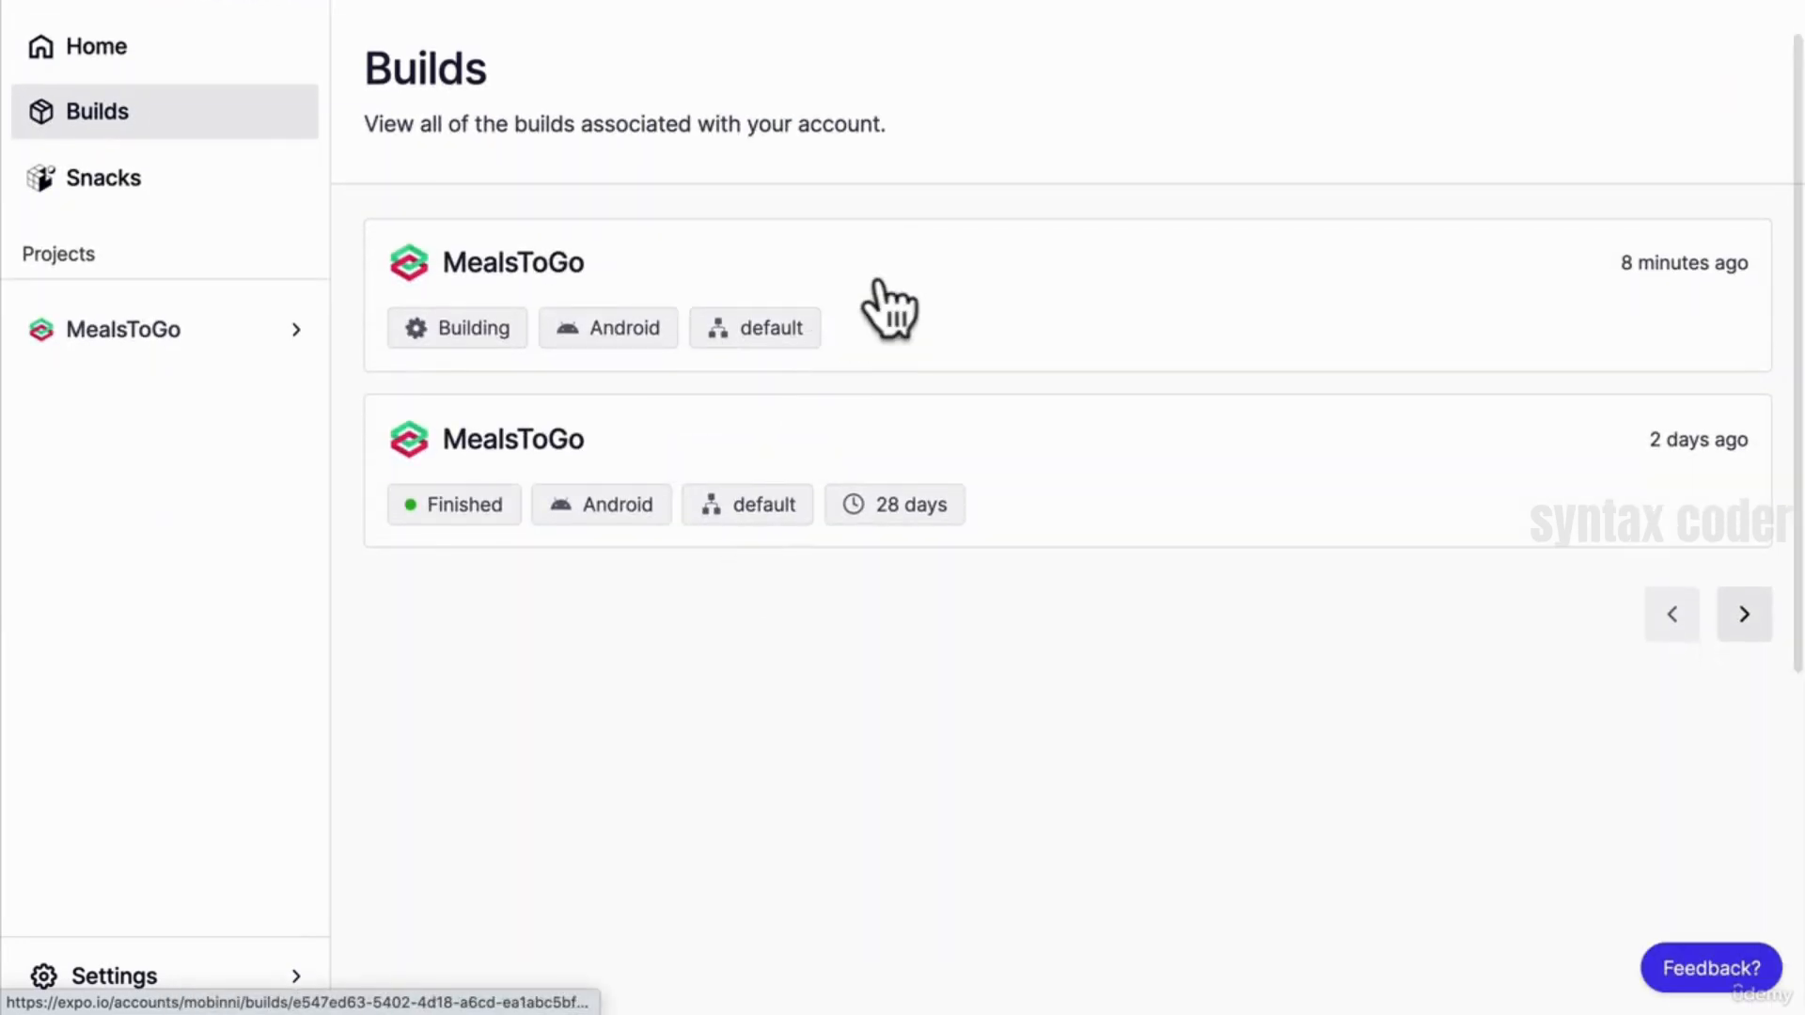
pyautogui.click(855, 311)
pyautogui.scroll(-3, 519, 306)
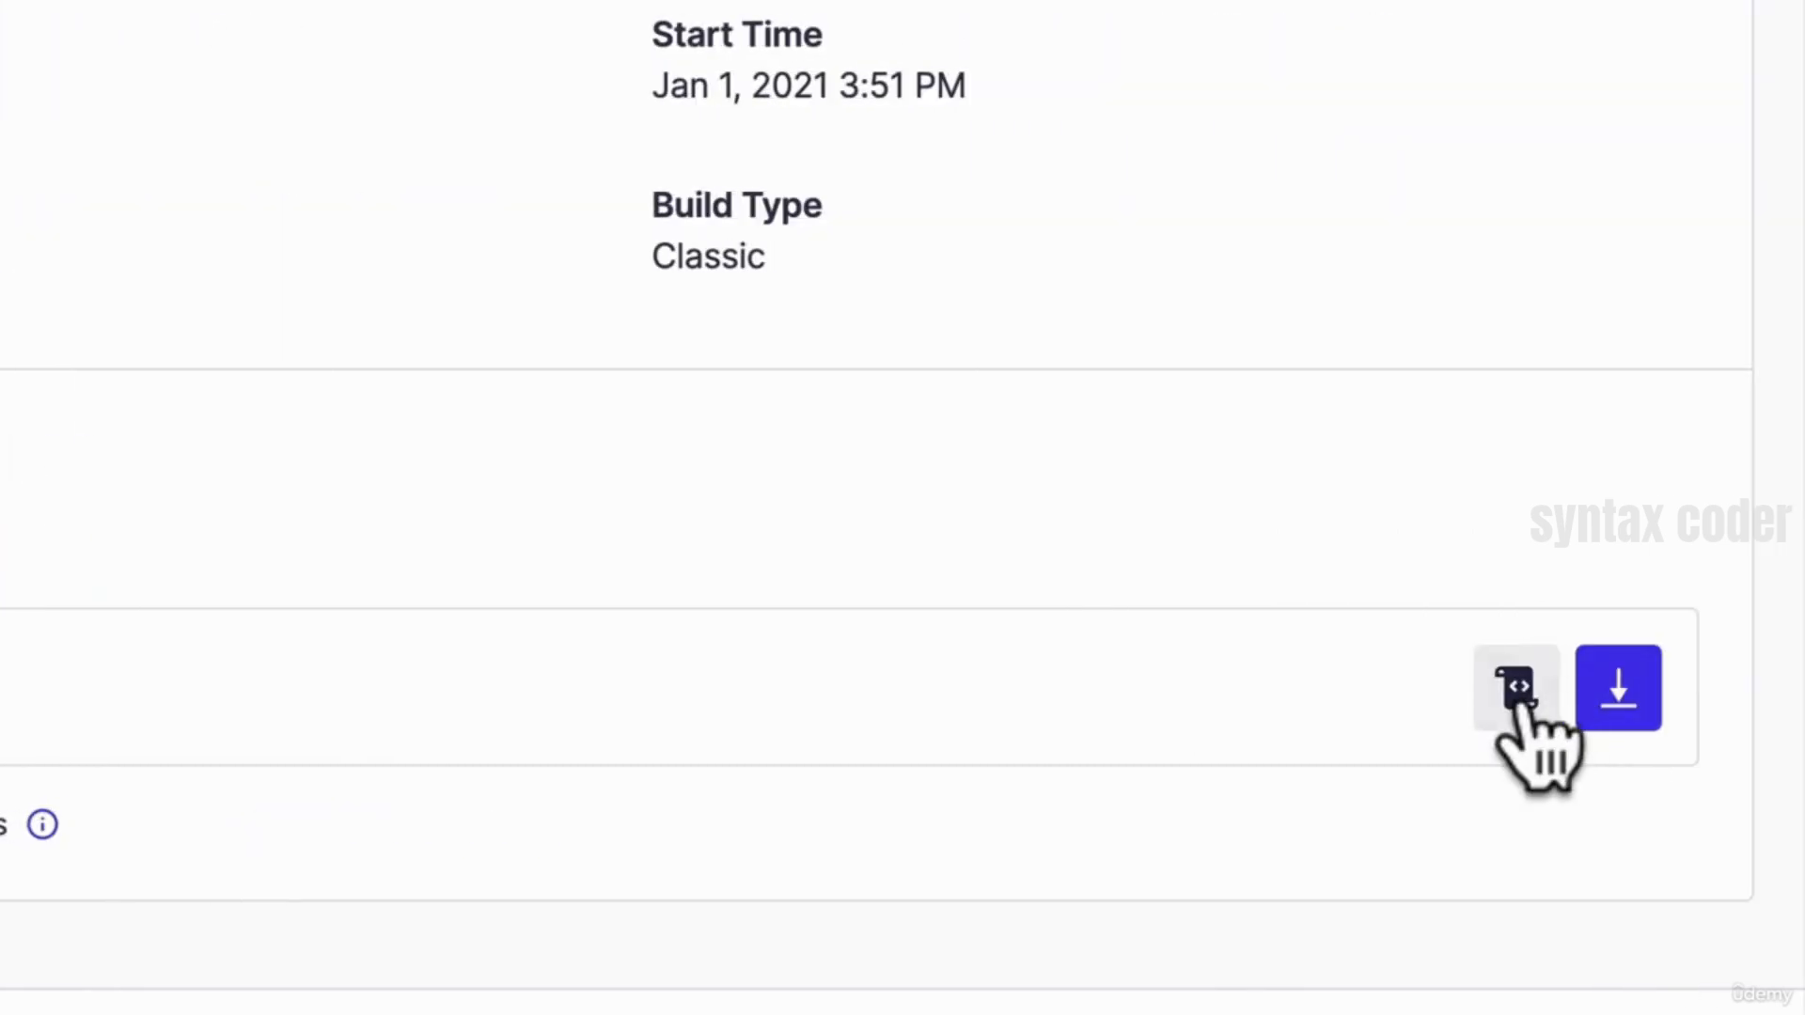
pyautogui.click(1516, 690)
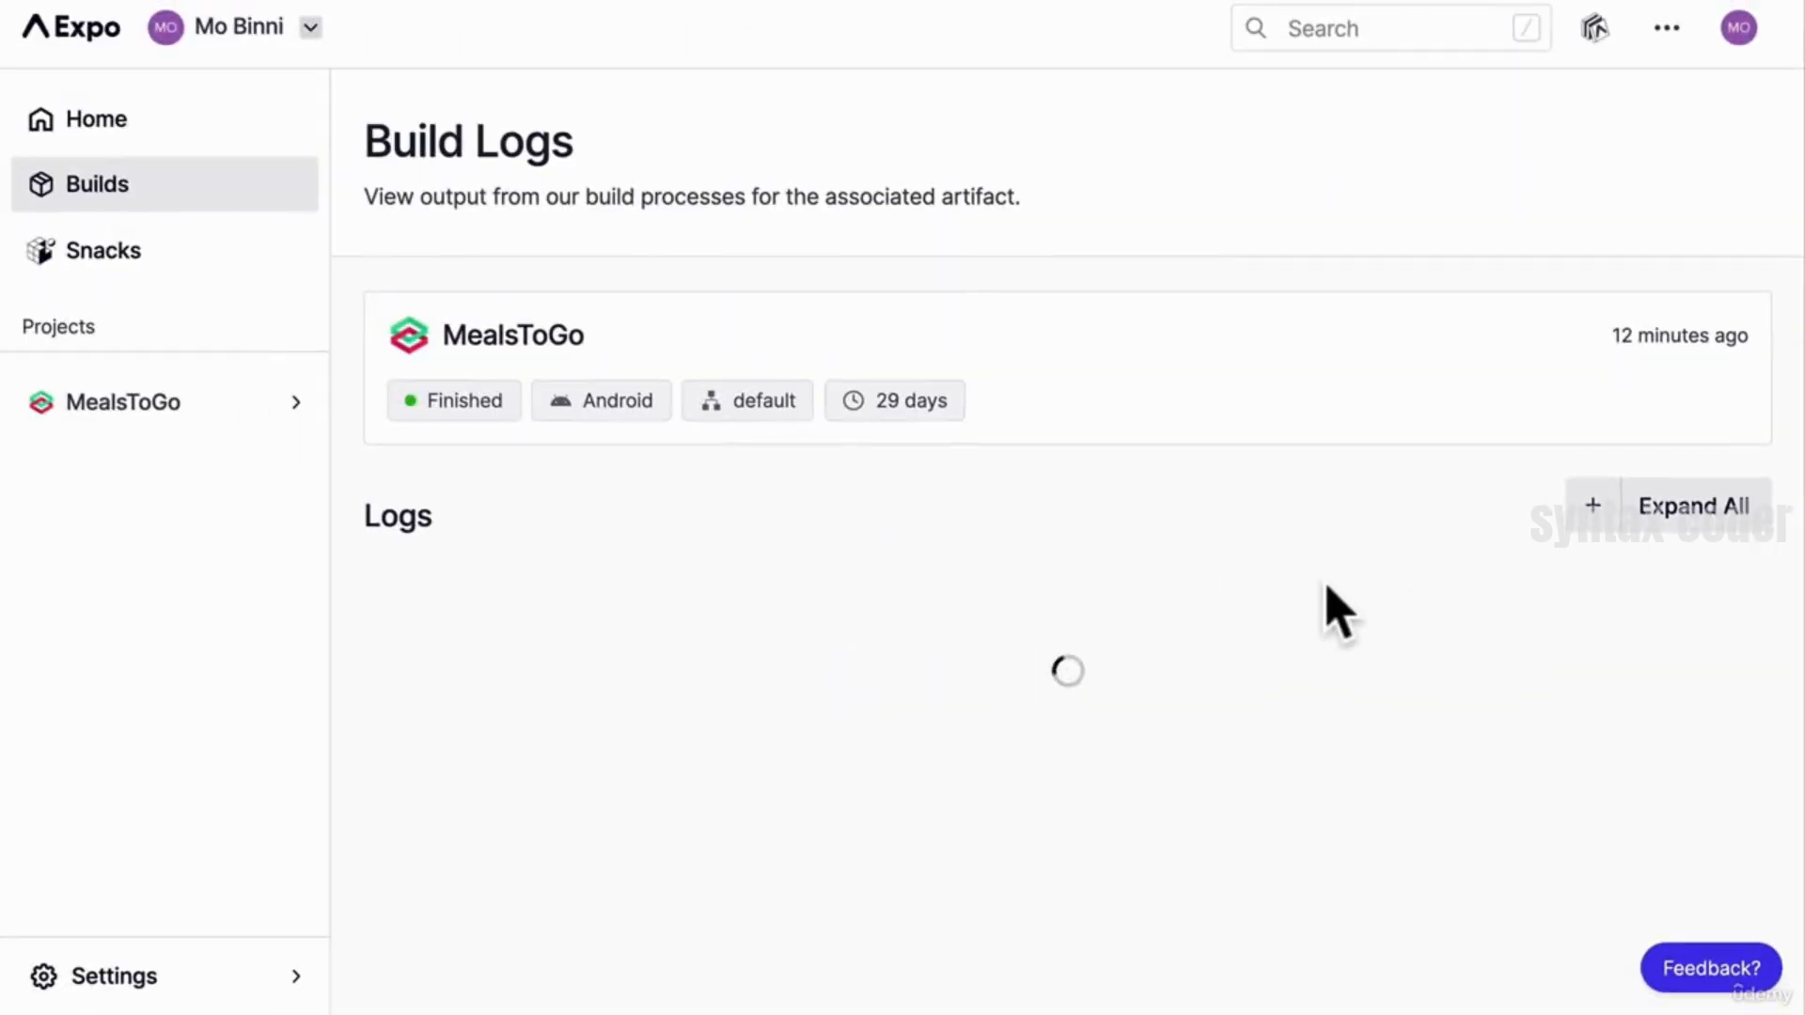
pyautogui.scroll(-8, 1322, 589)
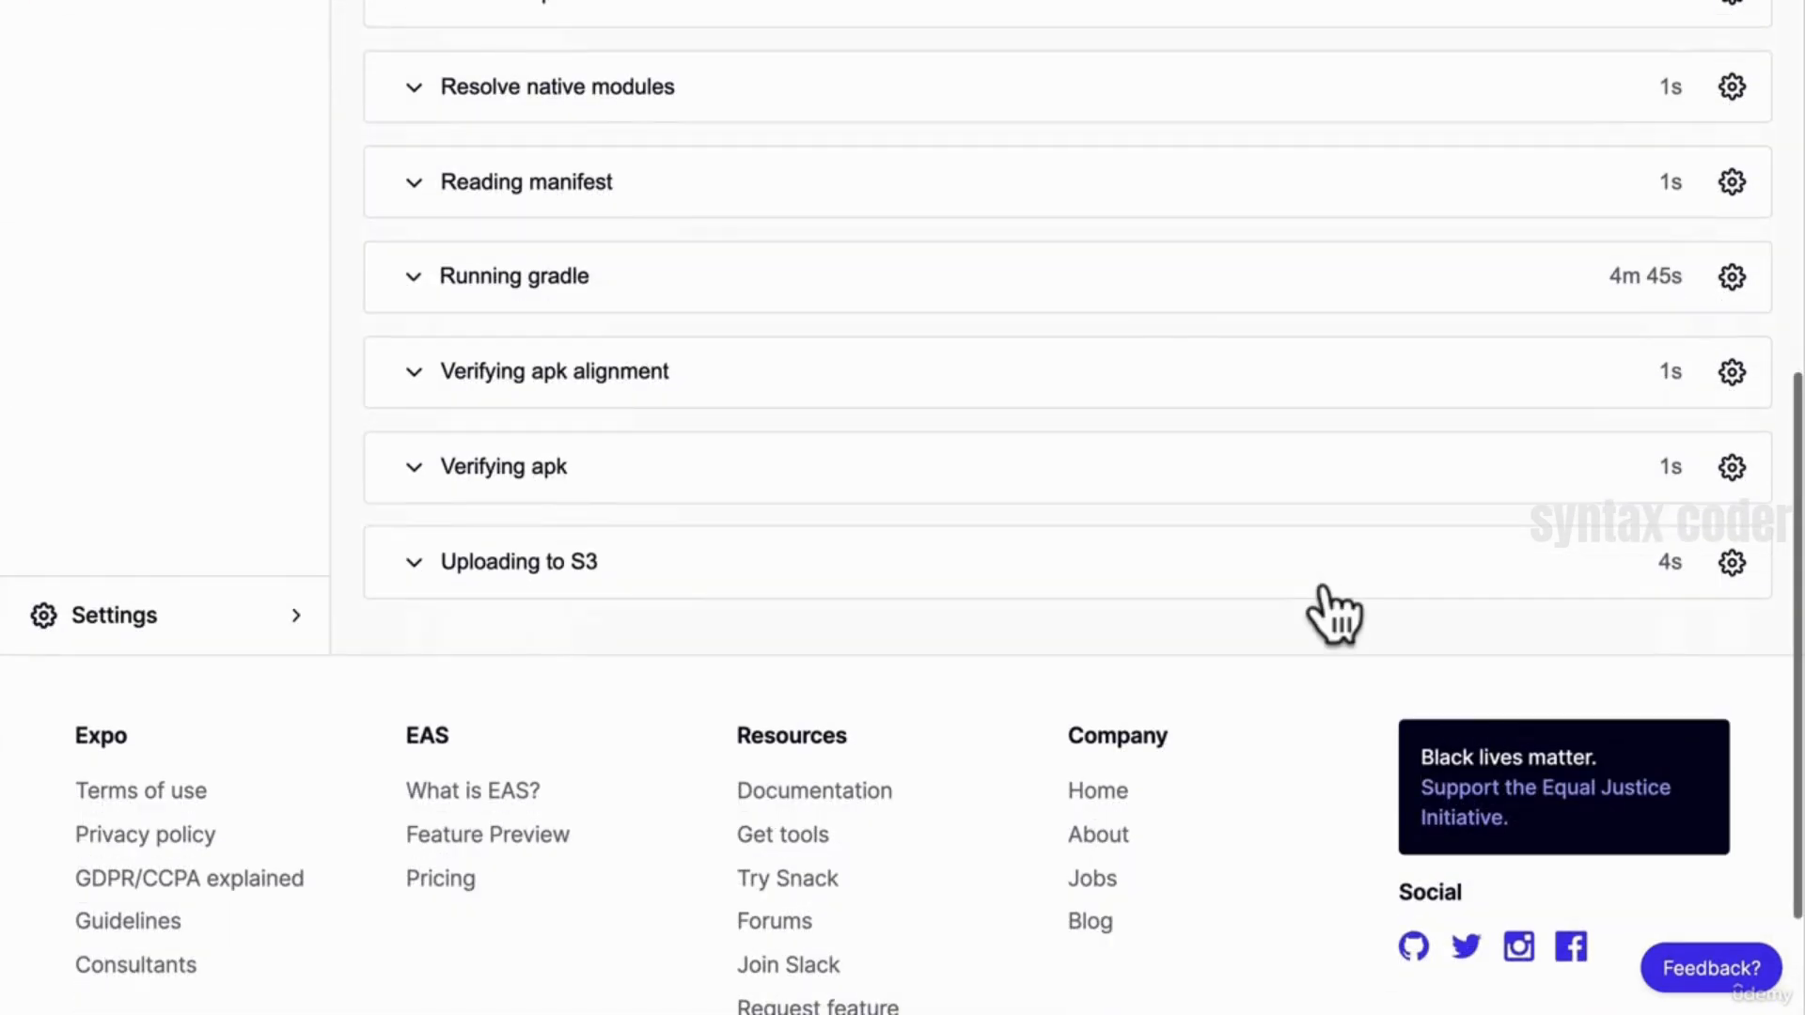
pyautogui.hscroll(-5, 1335, 616)
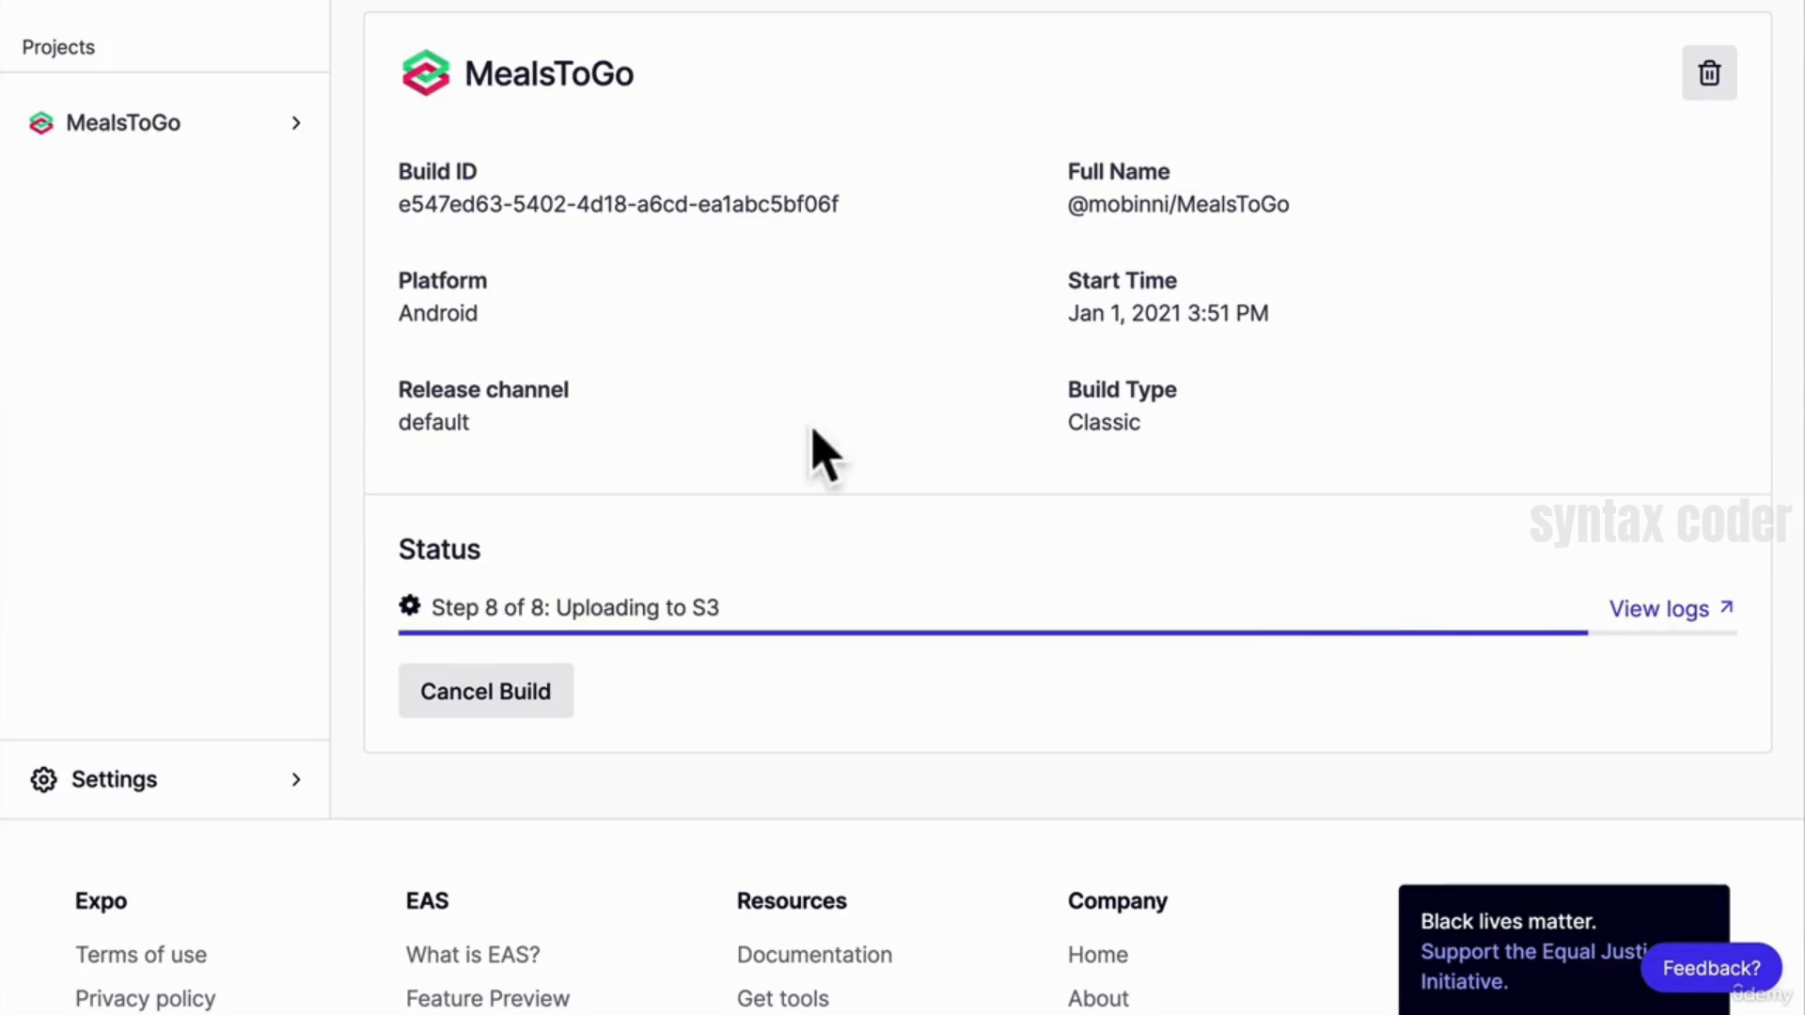
# Return to the builds list, open the newest MealsToGo Android build, and download its build artifact
pyautogui.scroll(3, 827, 456)
pyautogui.click(179, 188)
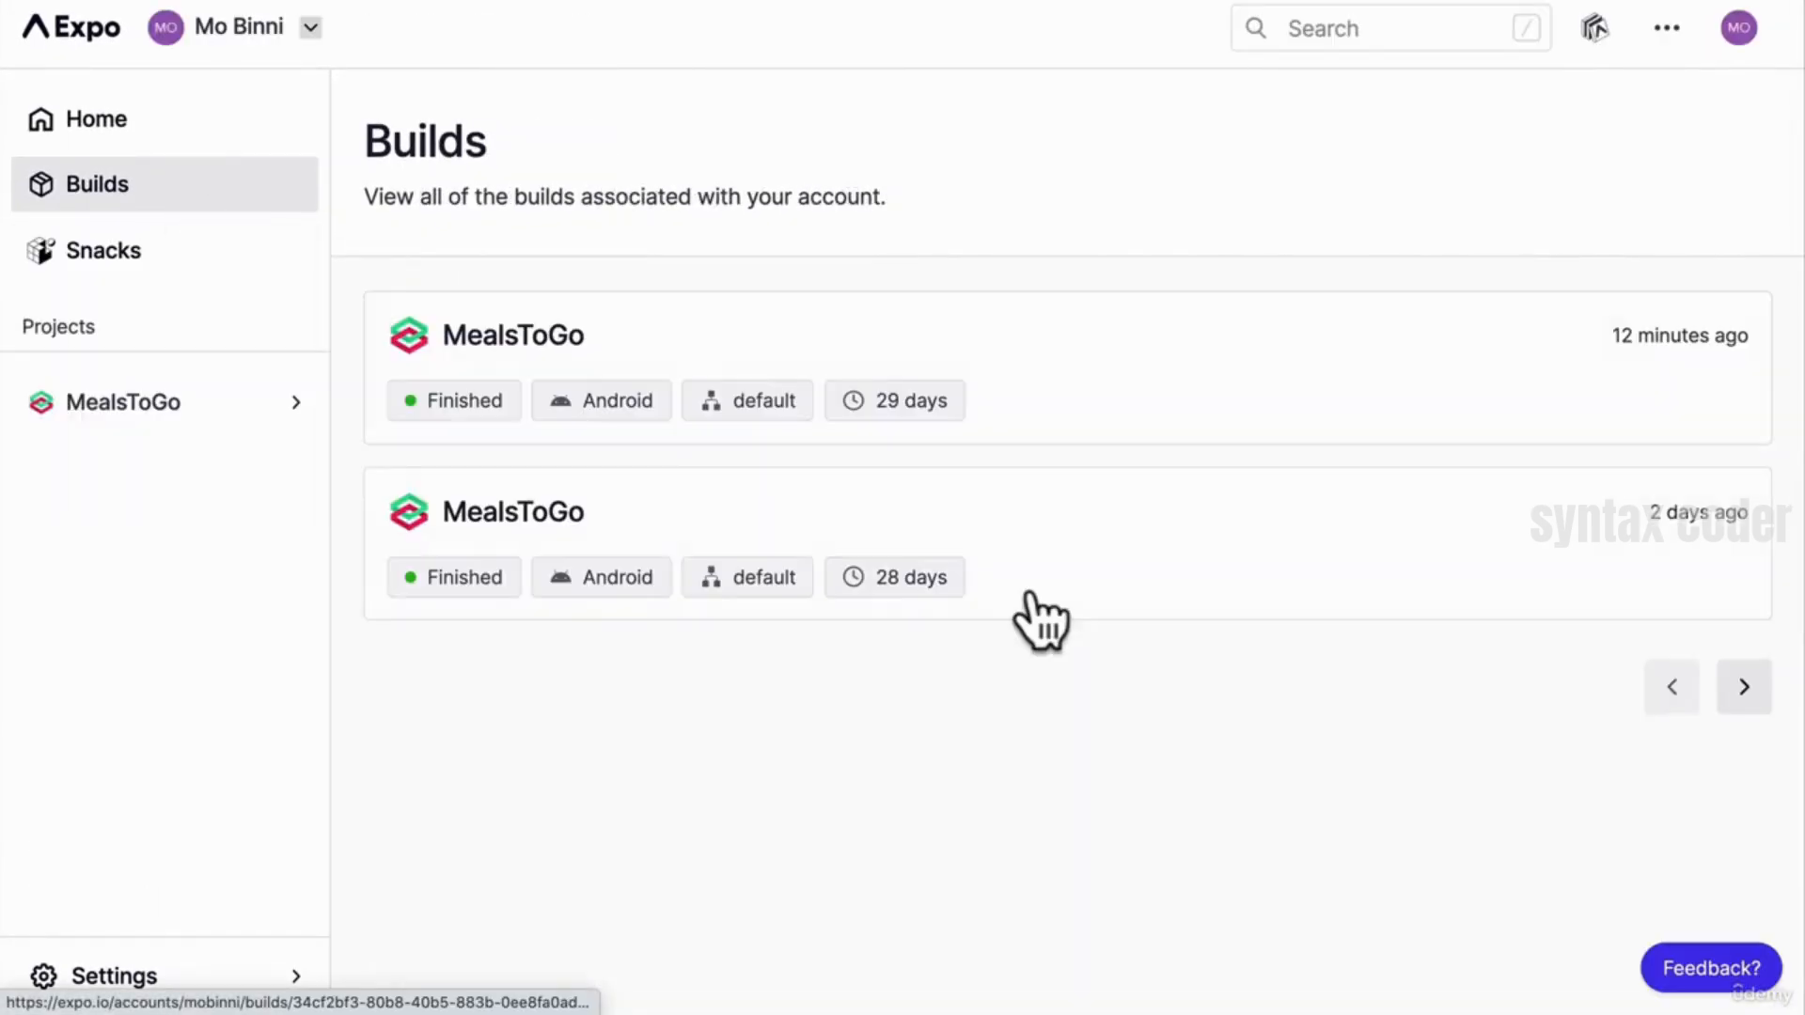
pyautogui.scroll(-1, 1222, 583)
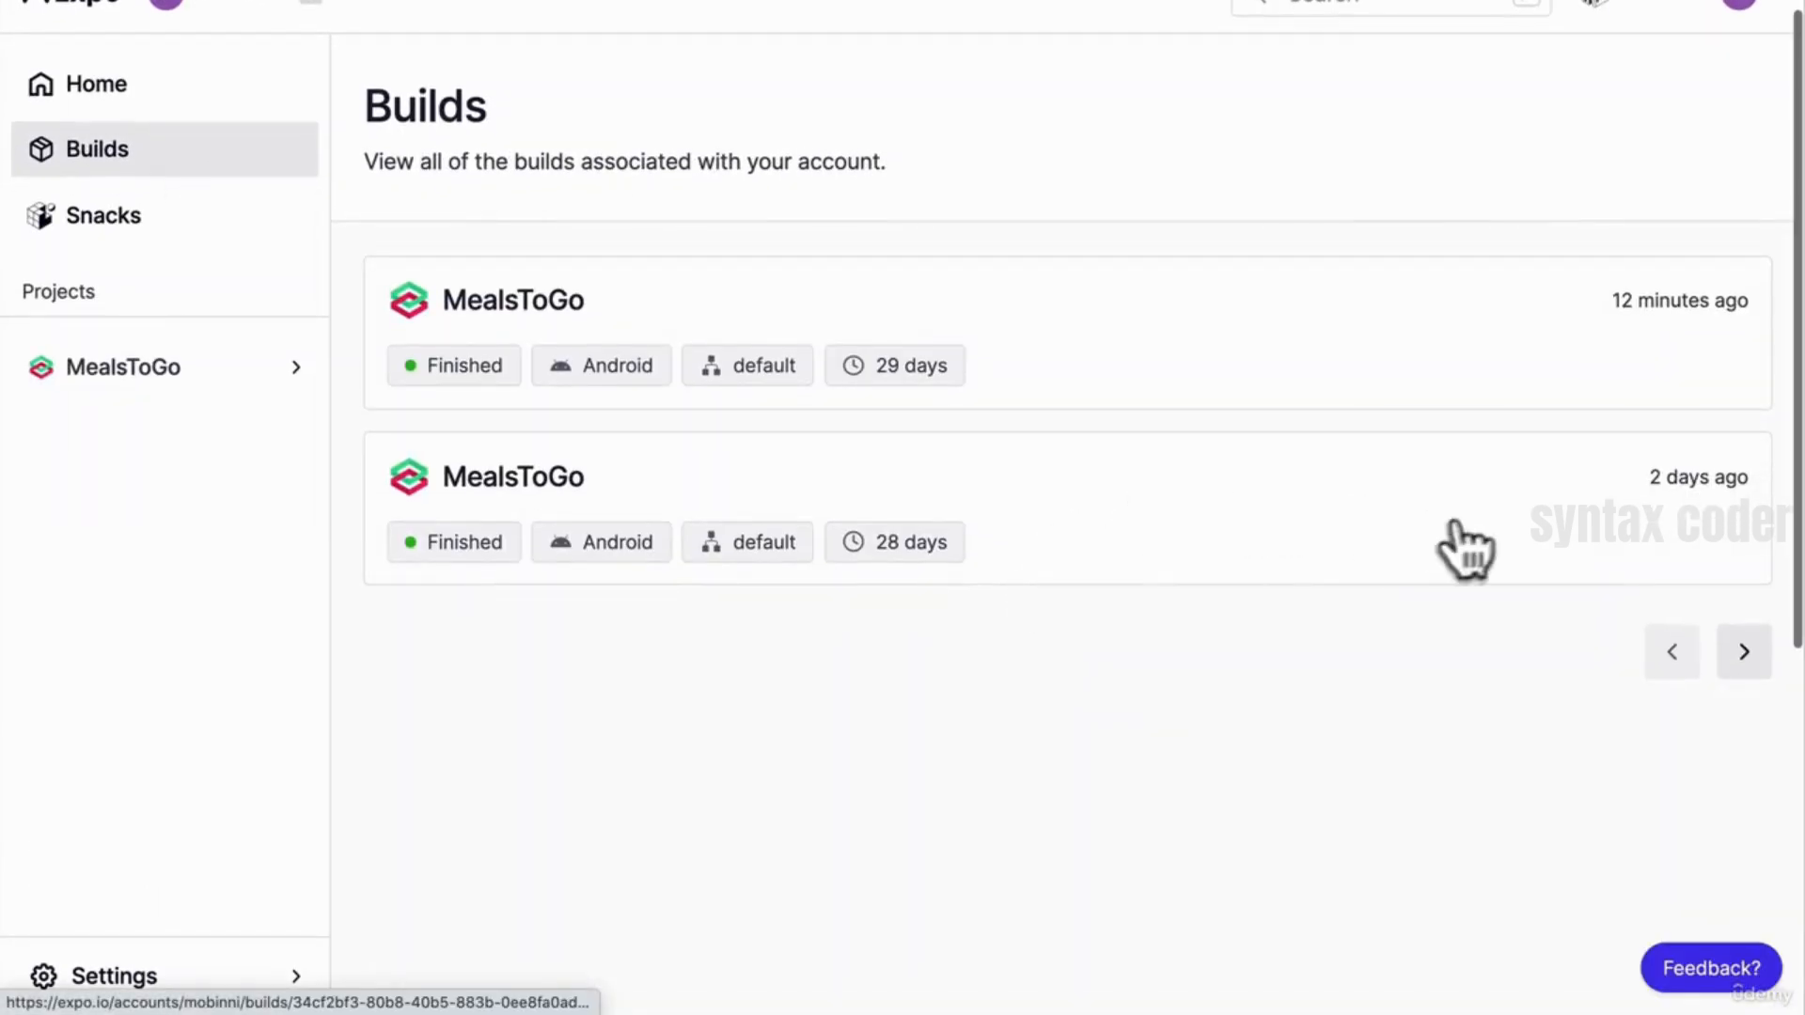
pyautogui.click(568, 303)
pyautogui.scroll(-3, 1570, 834)
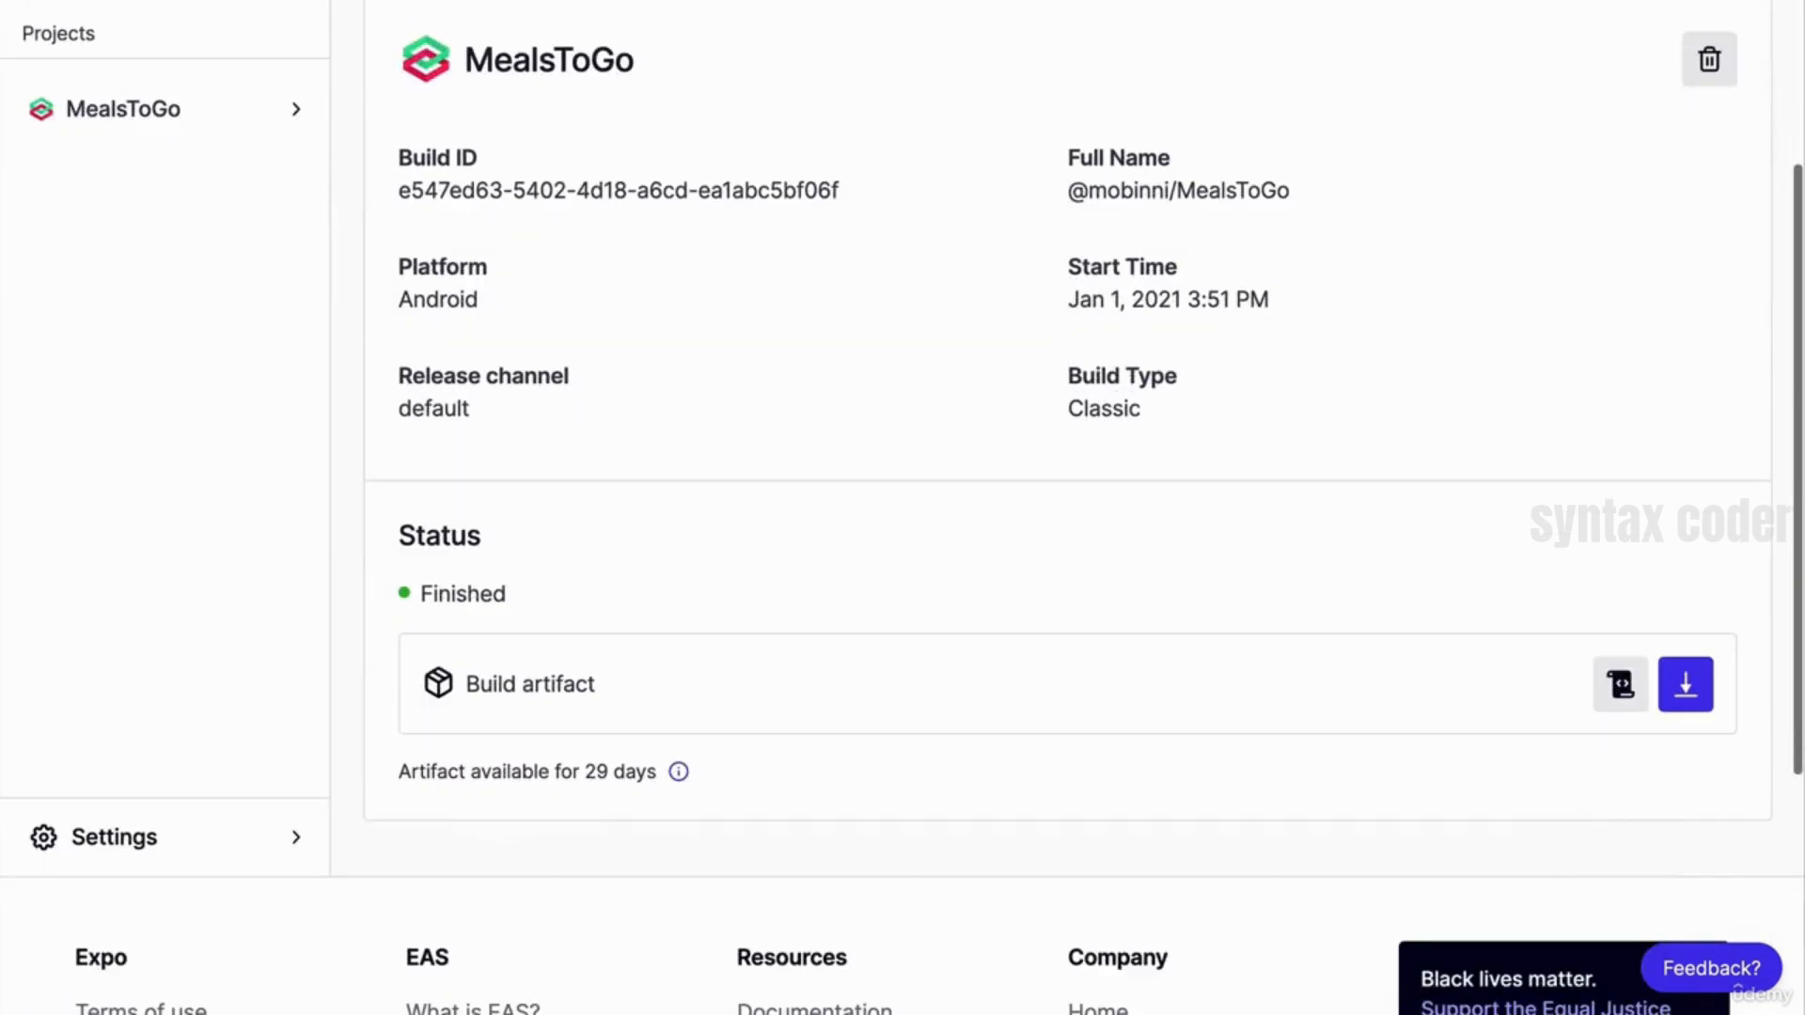
pyautogui.click(1687, 690)
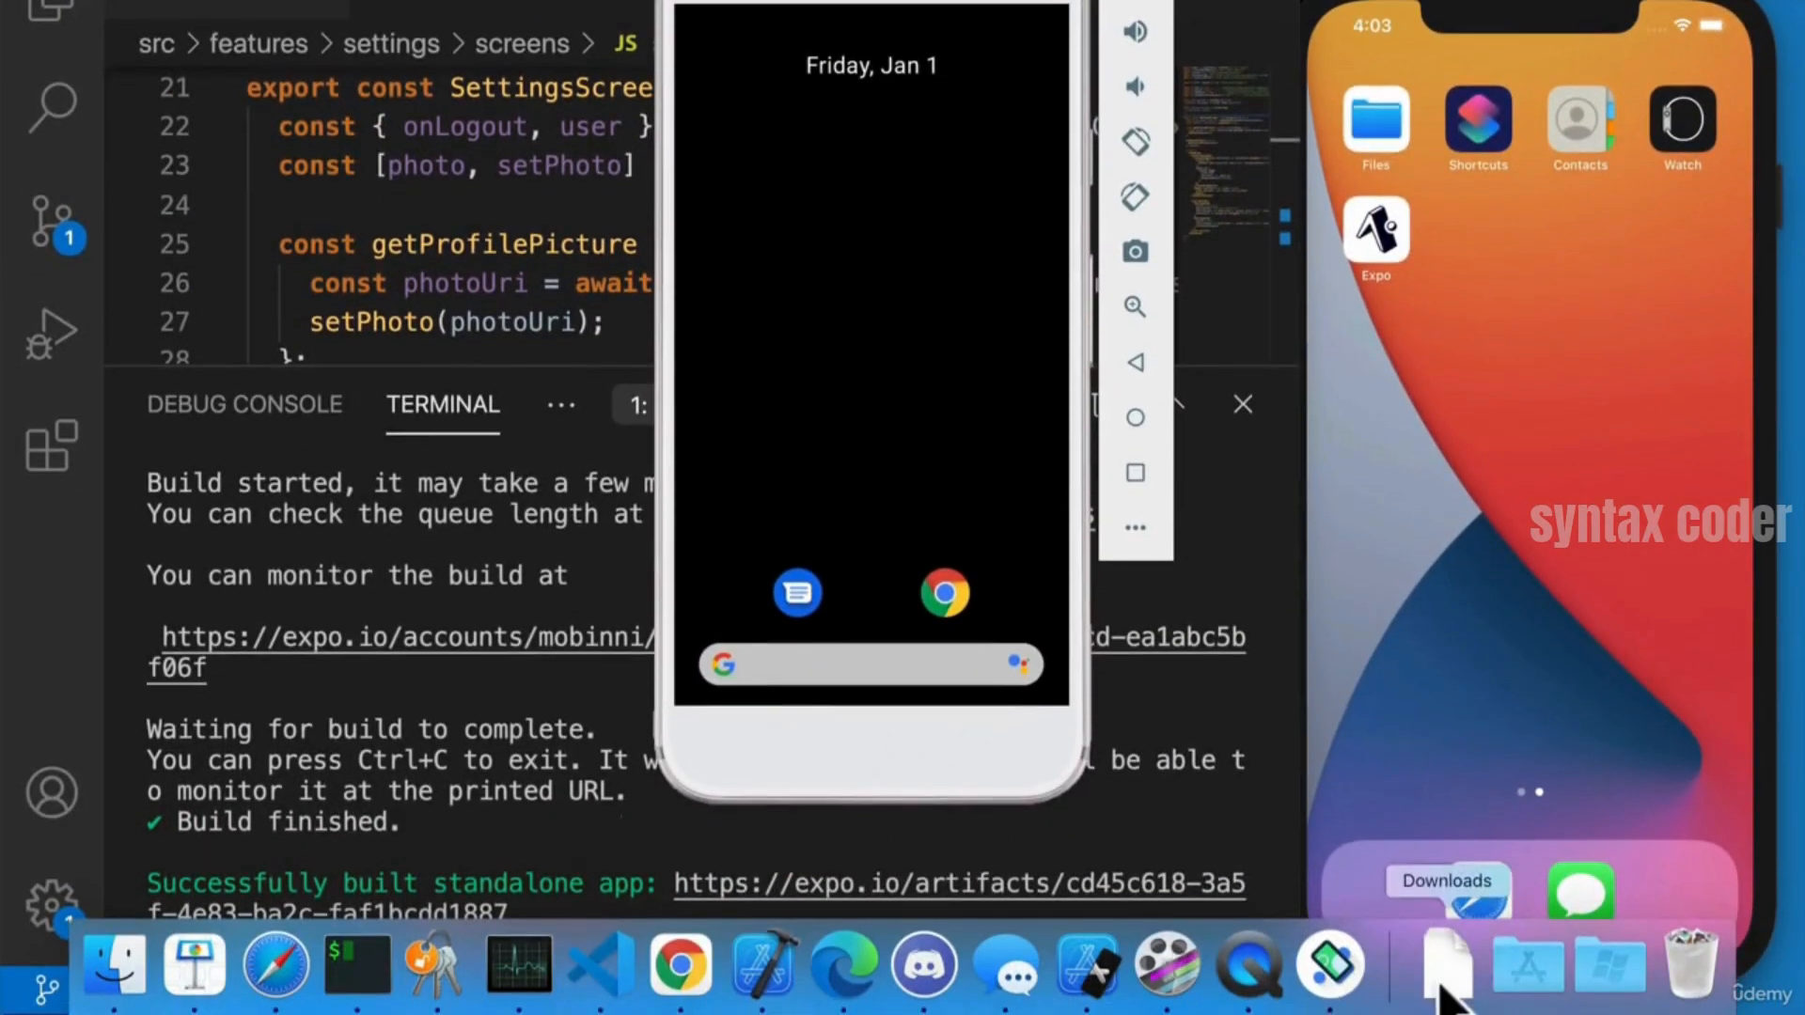
# Install the downloaded MealsToGo APK on the Android emulator and launch it from the app drawer
pyautogui.click(1447, 963)
pyautogui.moveTo(1447, 860); pyautogui.dragTo(854, 225)
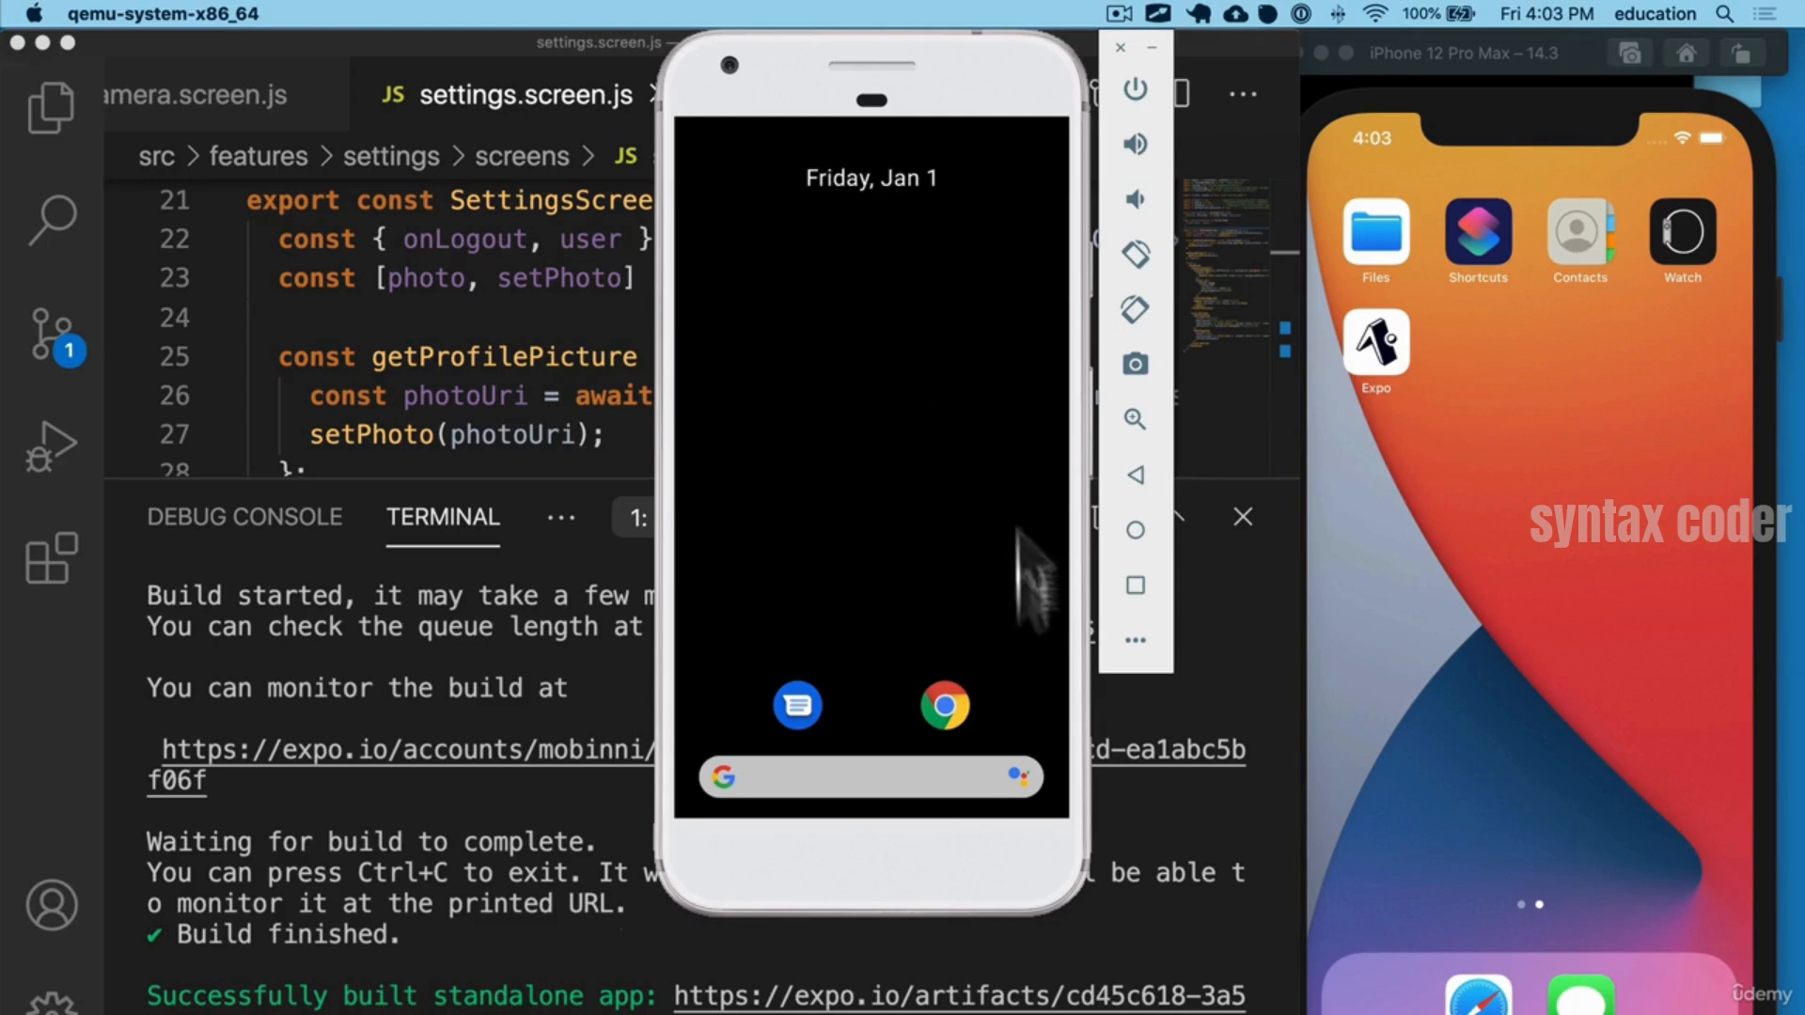
pyautogui.moveTo(902, 693); pyautogui.dragTo(893, 117)
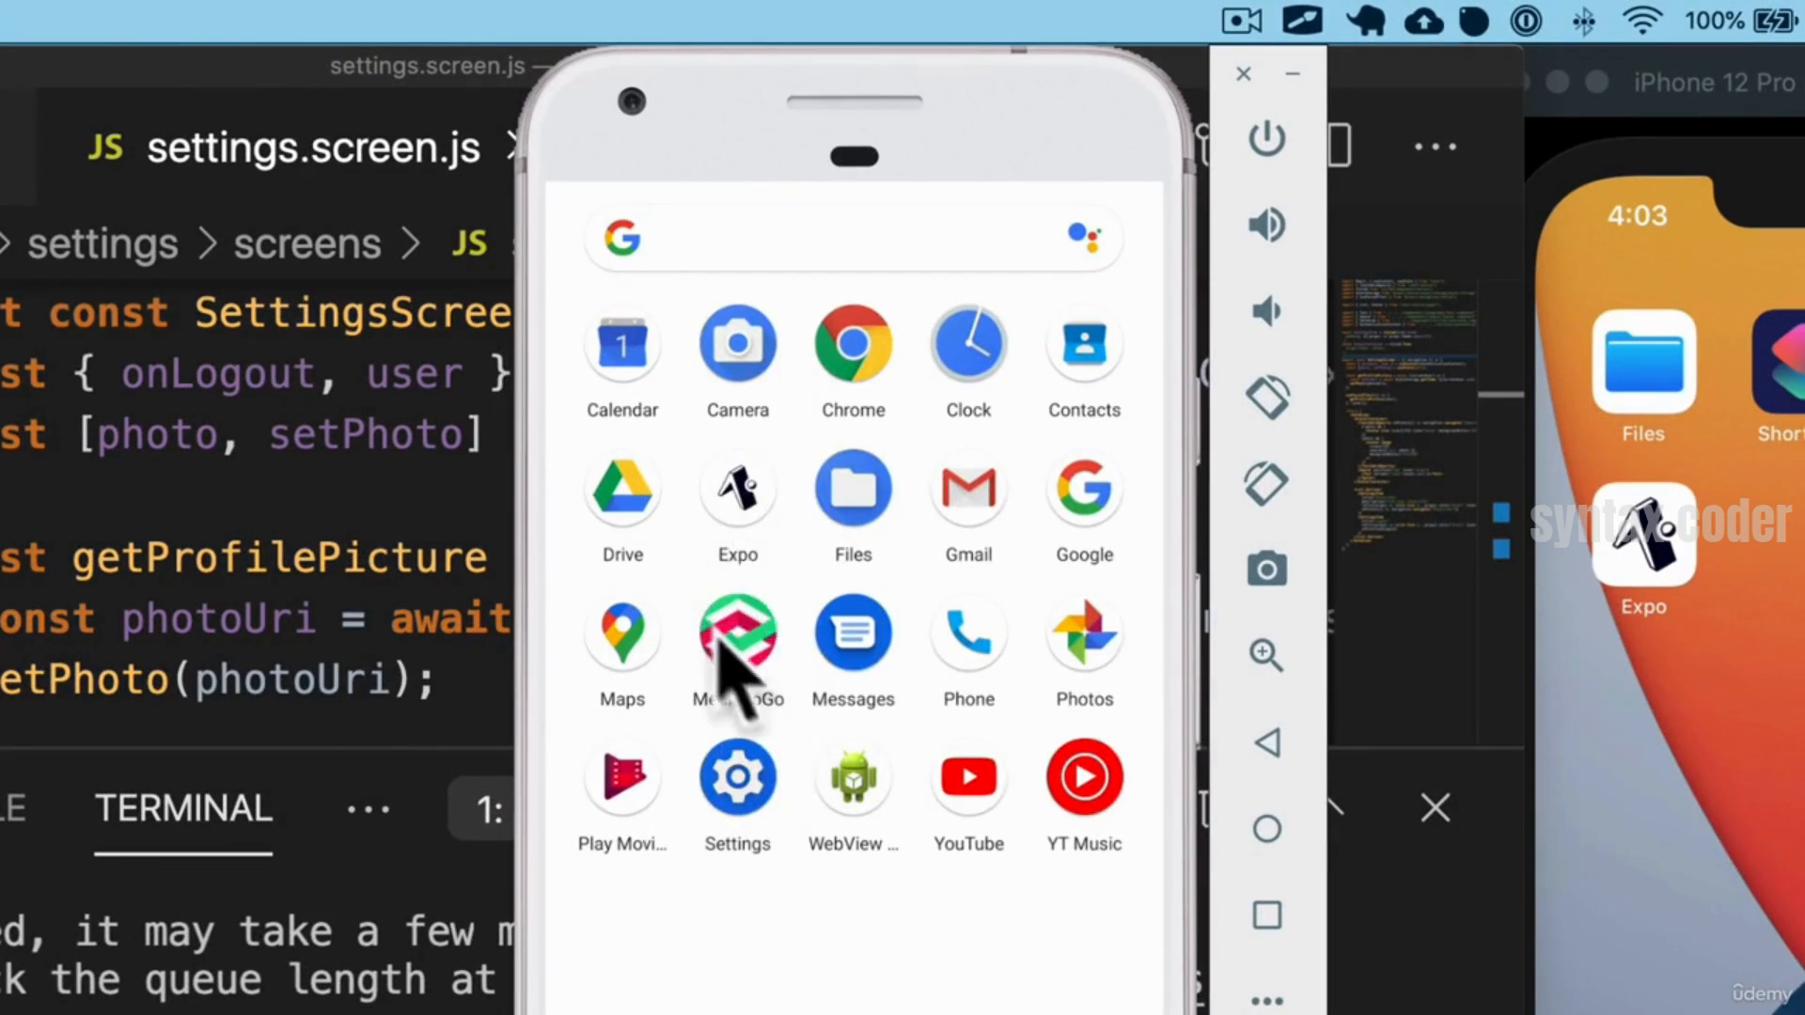
pyautogui.click(751, 650)
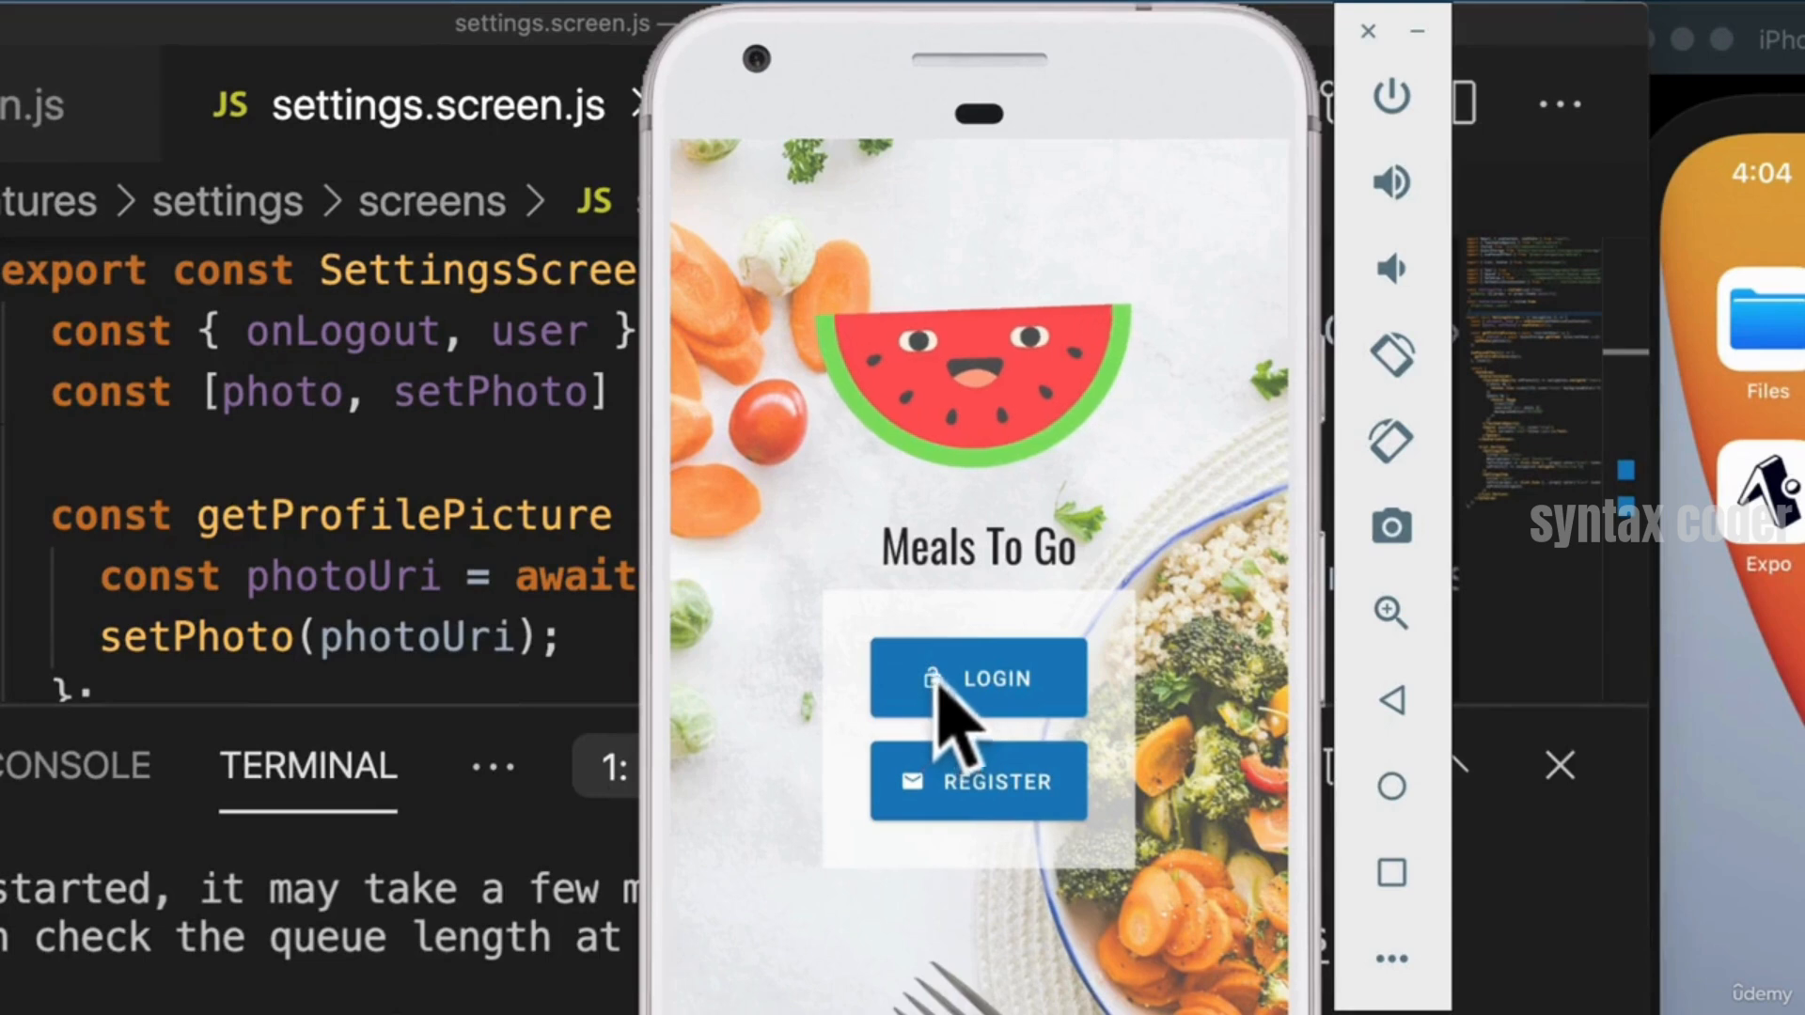
# Log in to the Meals To Go app with the account's e-mail and password
pyautogui.click(964, 686)
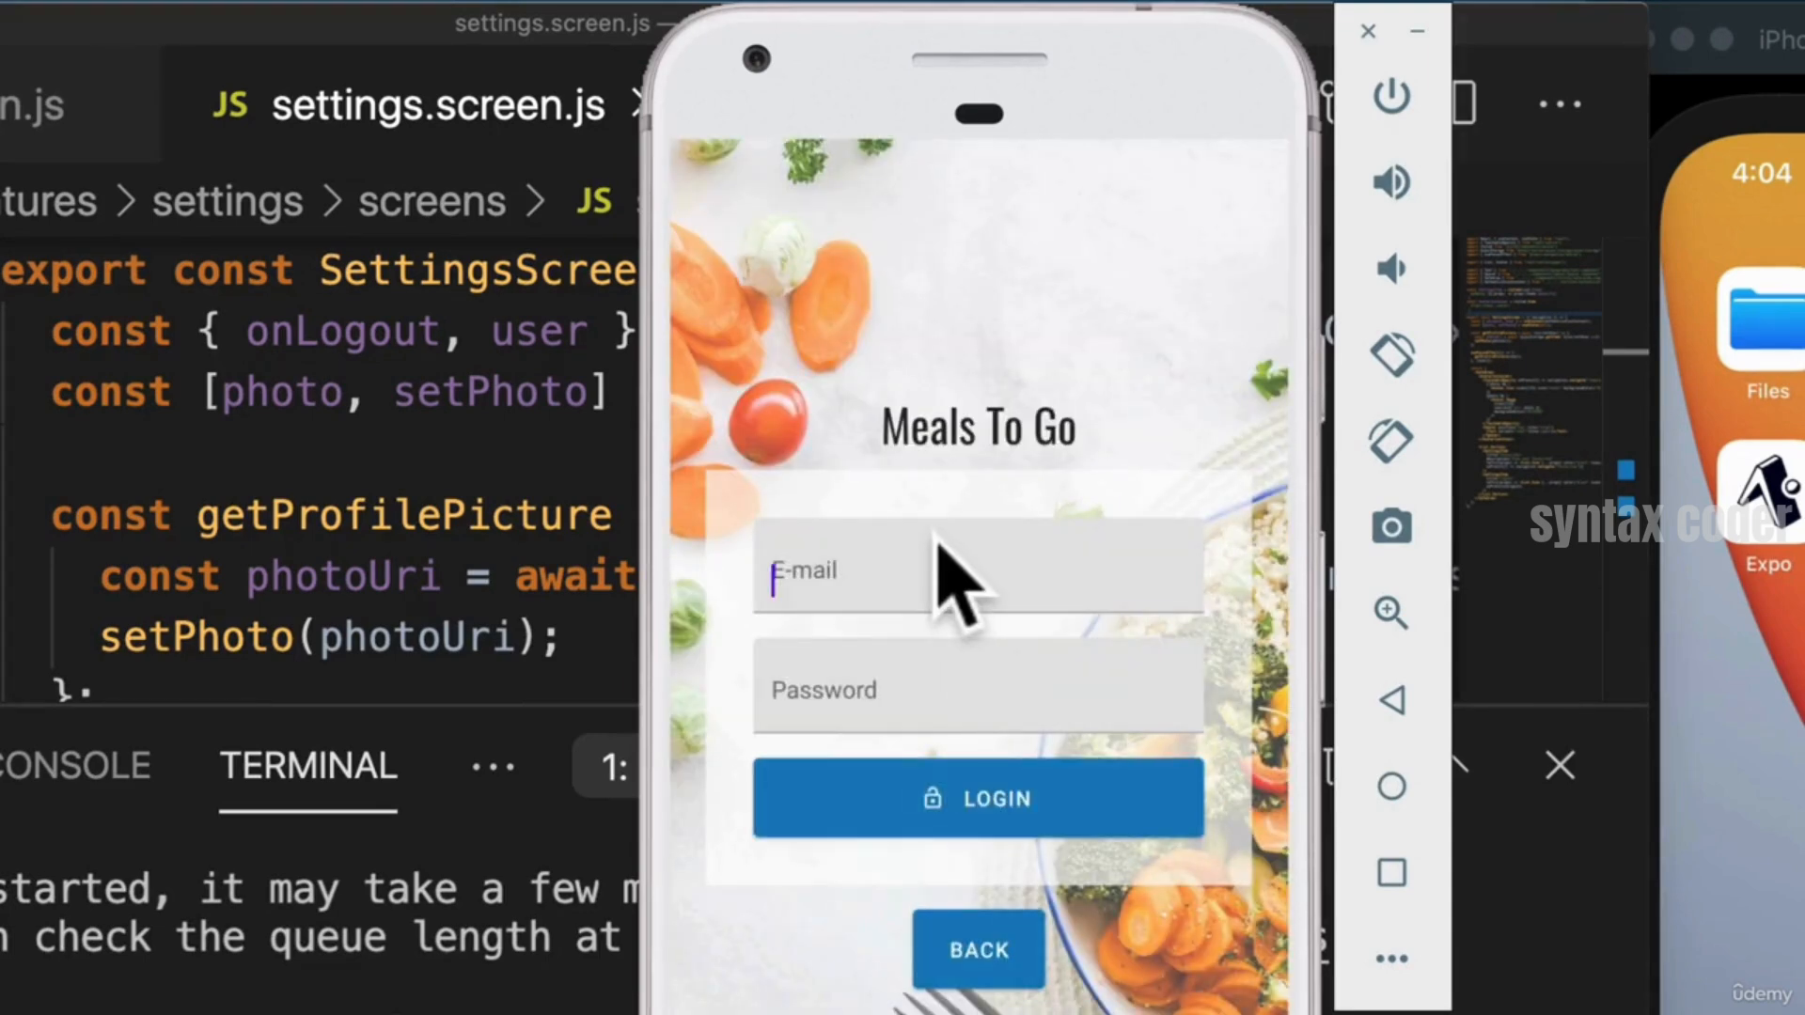
pyautogui.click(936, 536)
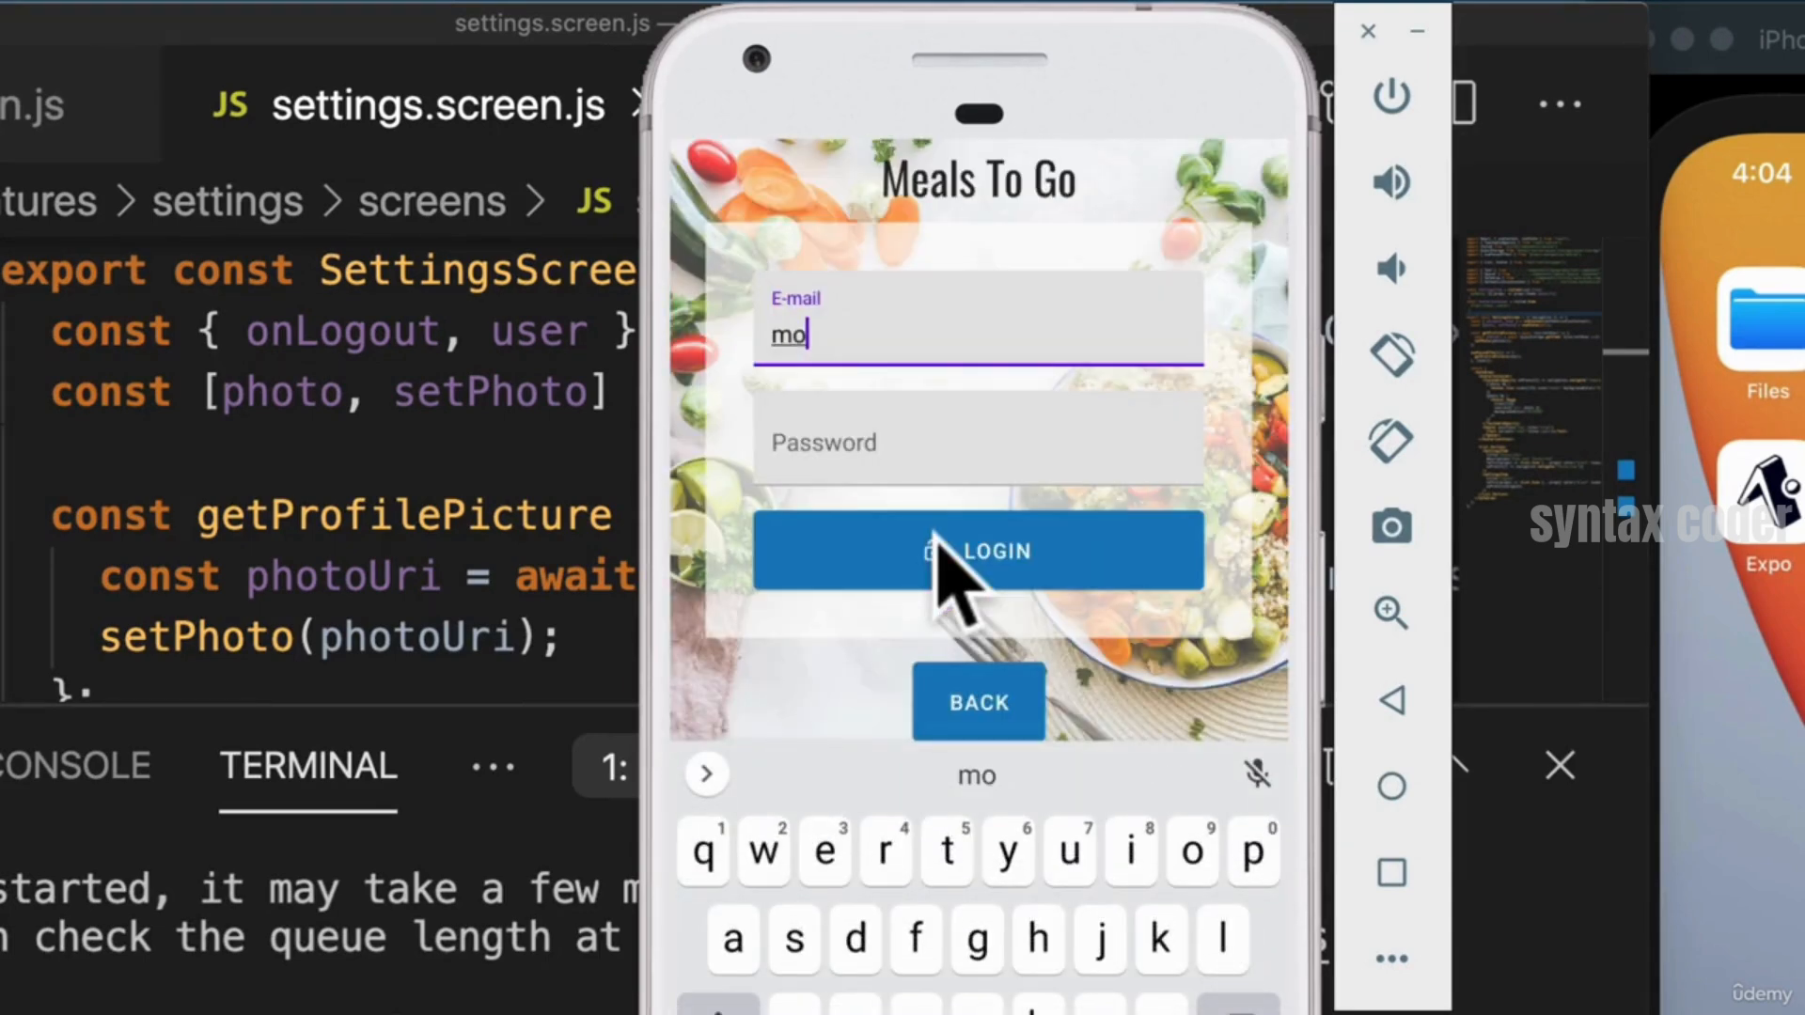
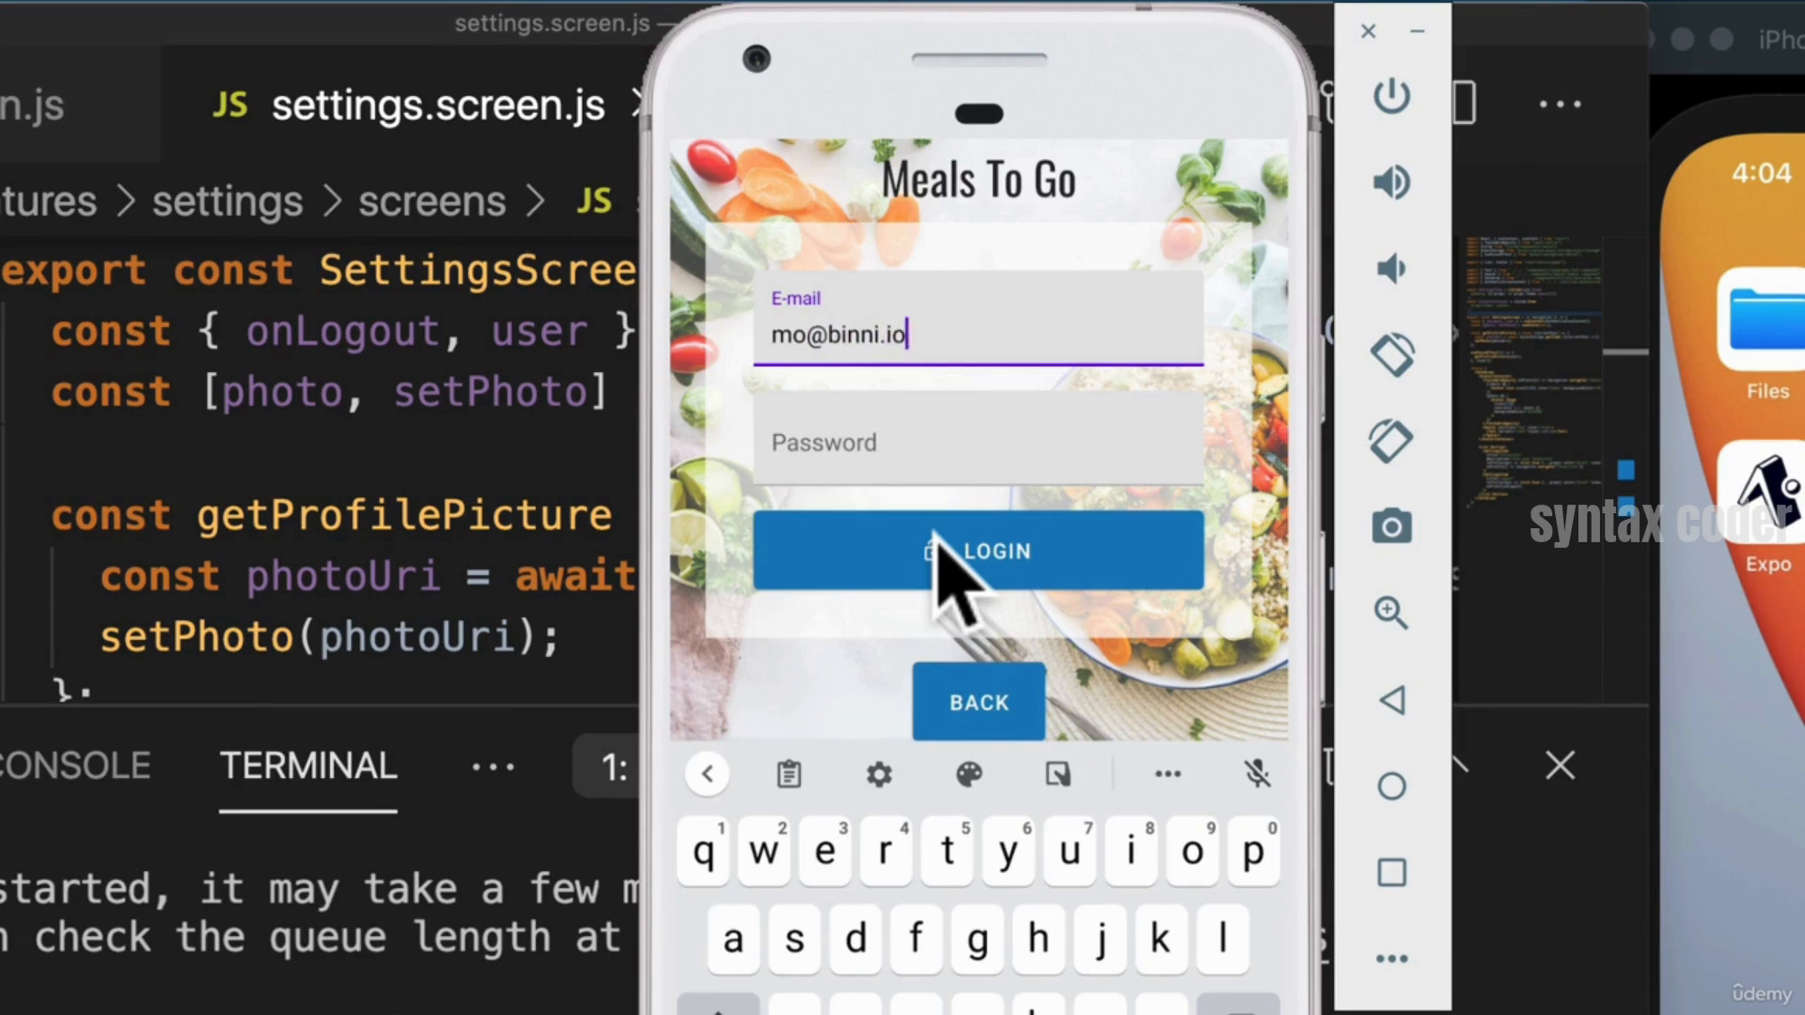
pyautogui.click(950, 418)
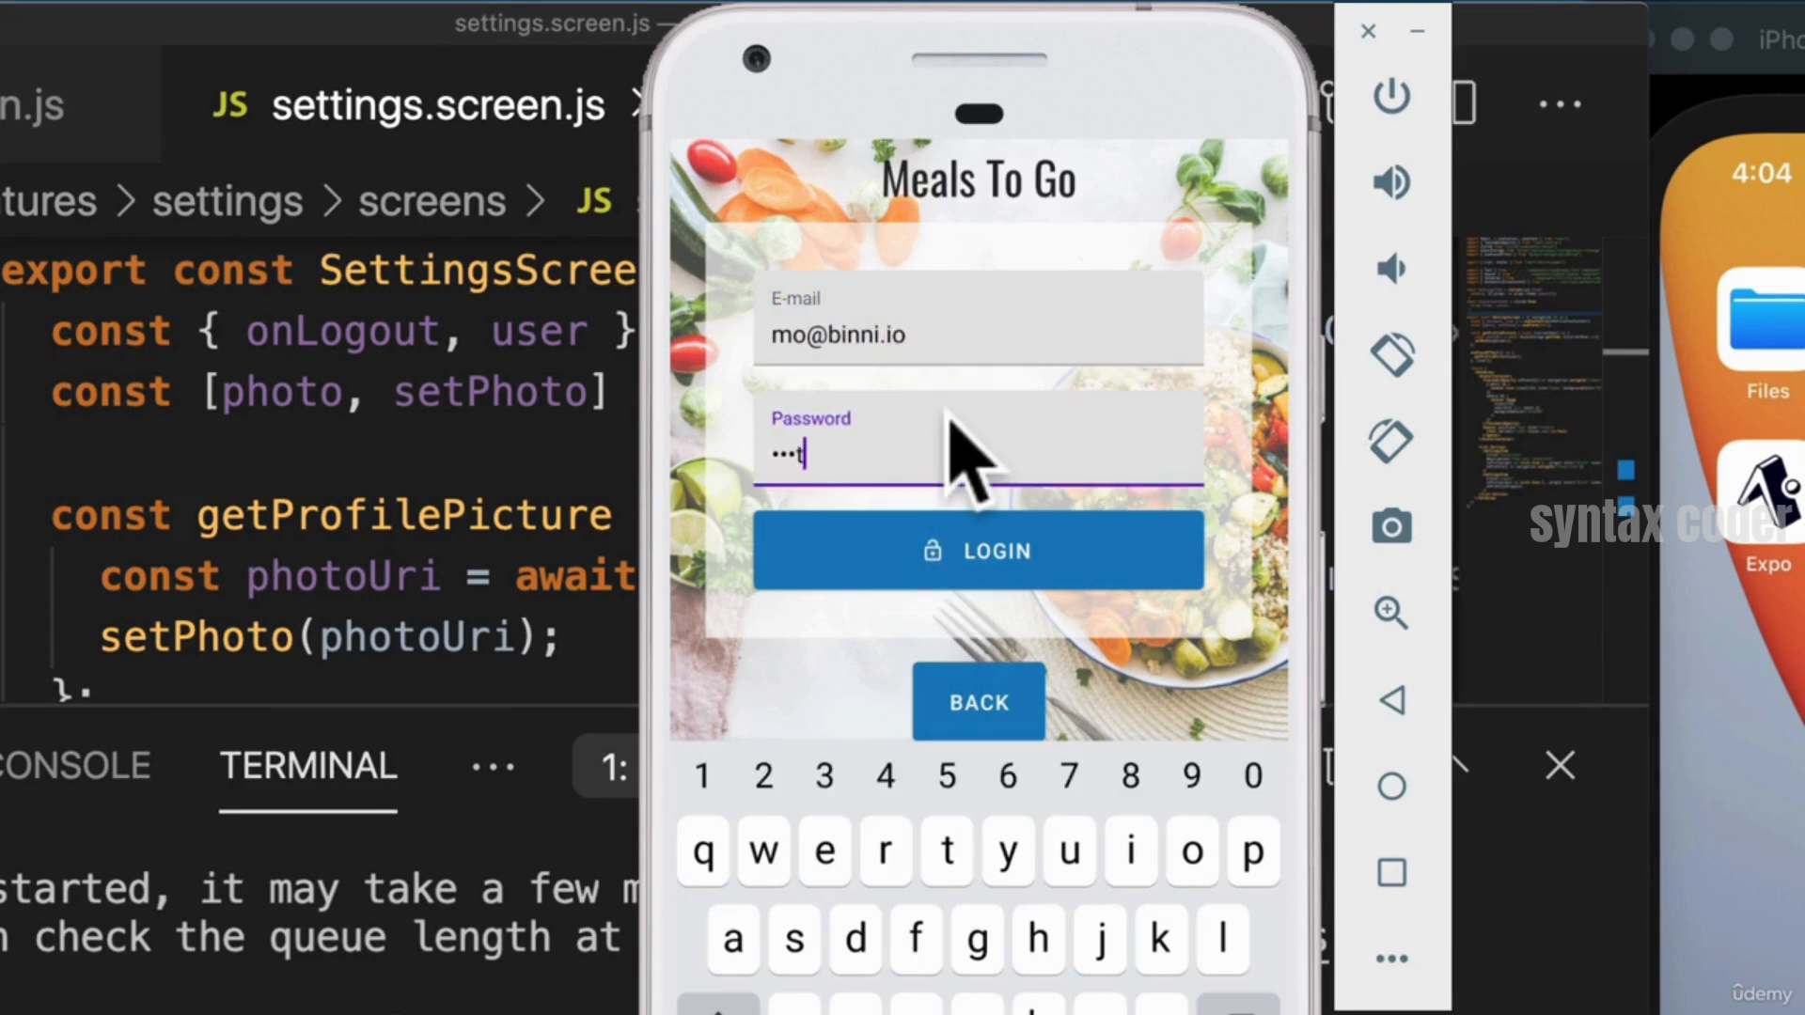
pyautogui.click(934, 553)
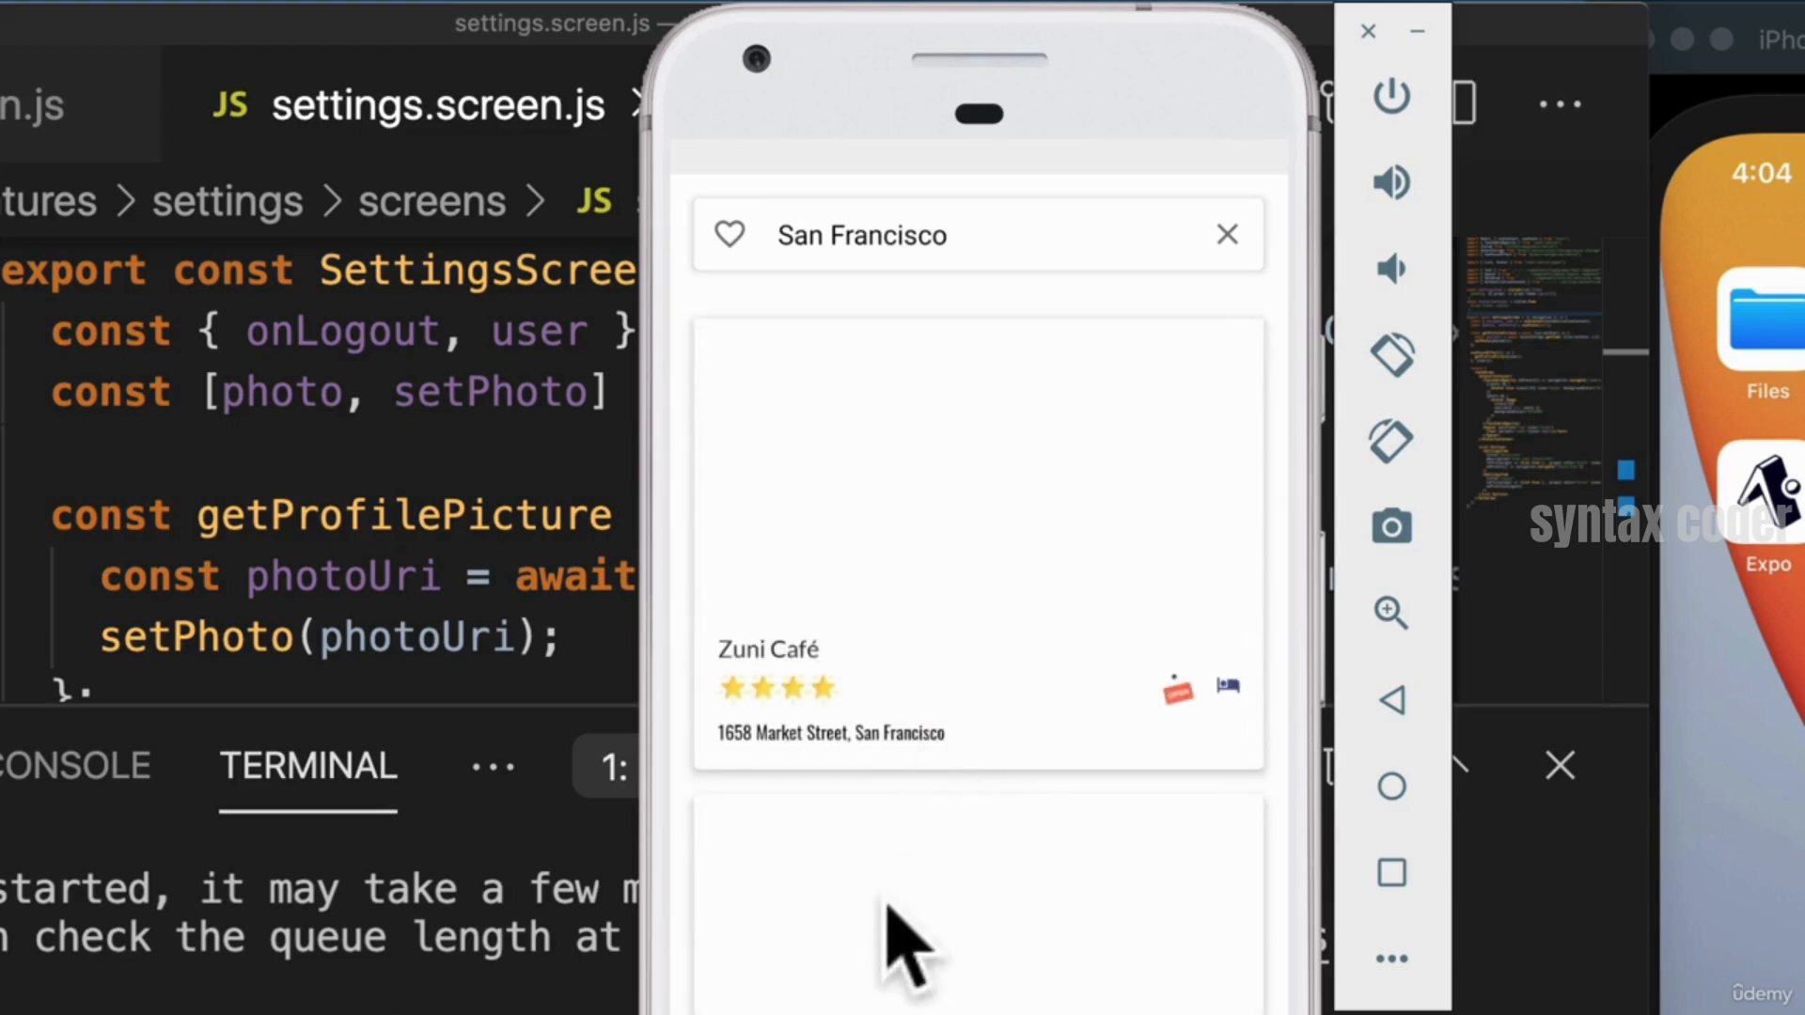
# Test the installed app by browsing the San Francisco restaurants and opening its Settings and Map screens
pyautogui.moveTo(906, 946); pyautogui.dragTo(967, 516)
pyautogui.moveTo(885, 919); pyautogui.dragTo(911, 576)
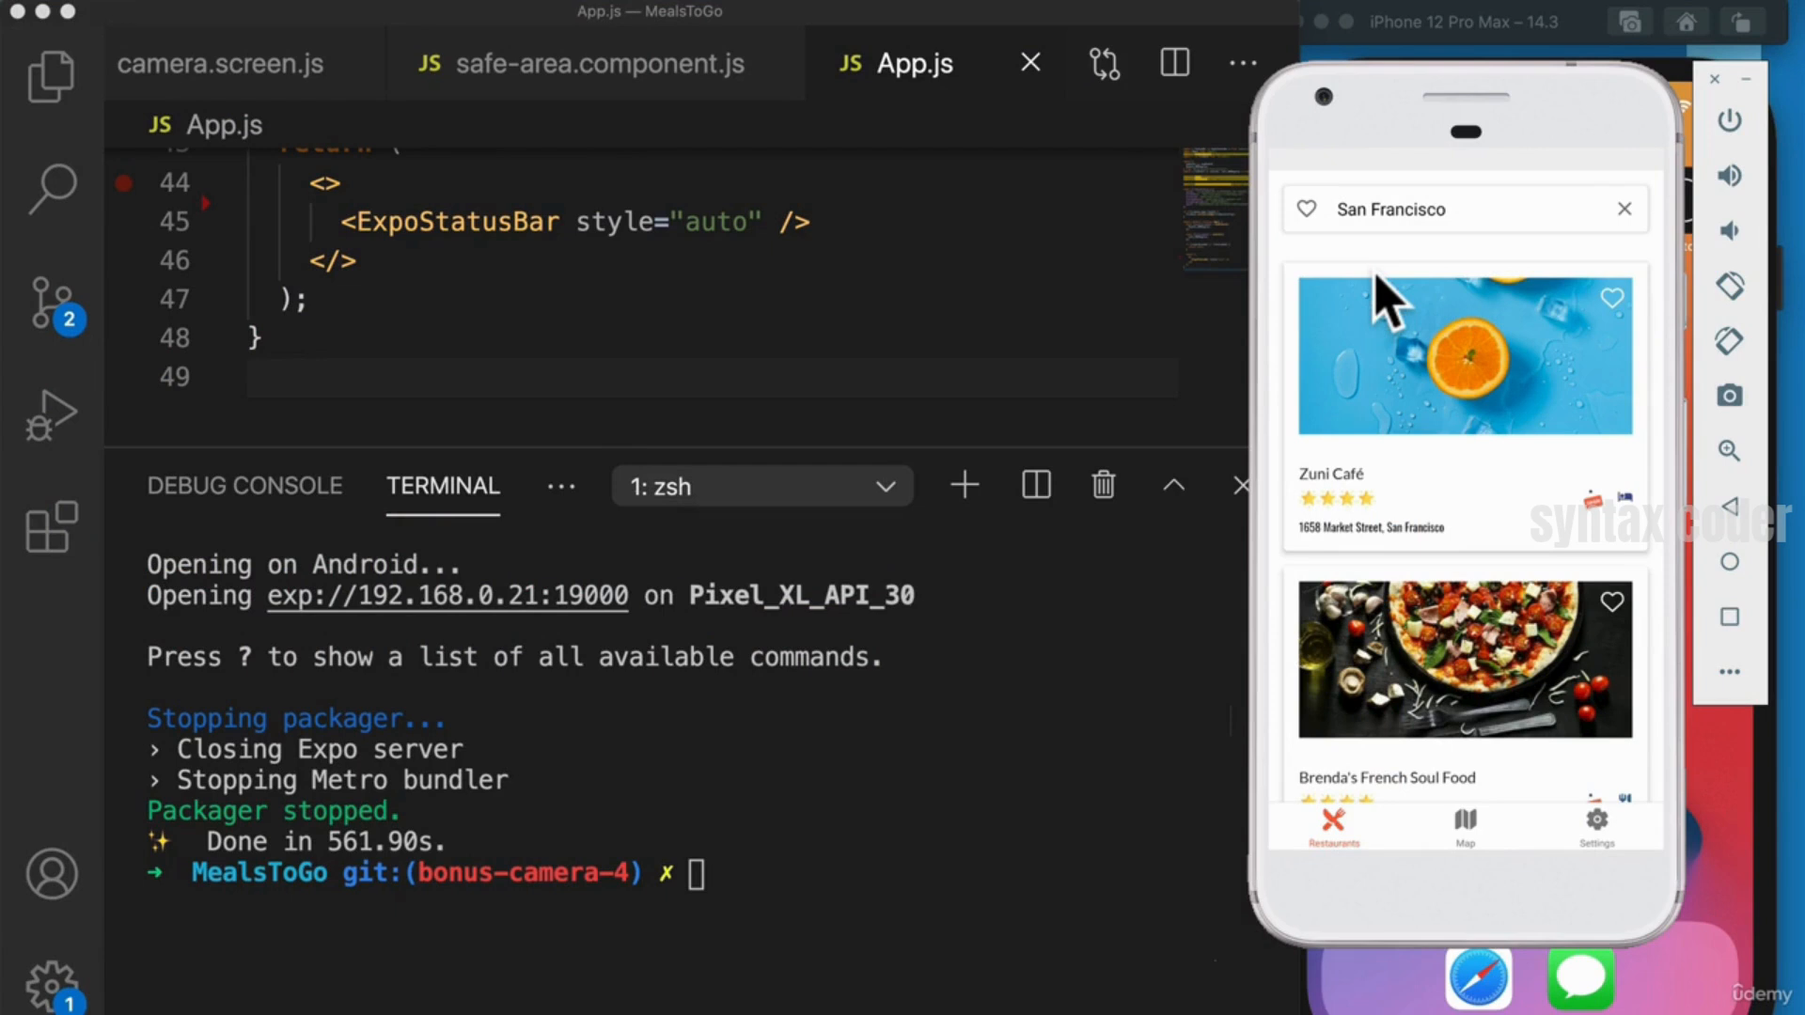
pyautogui.moveTo(1386, 120); pyautogui.dragTo(935, 141)
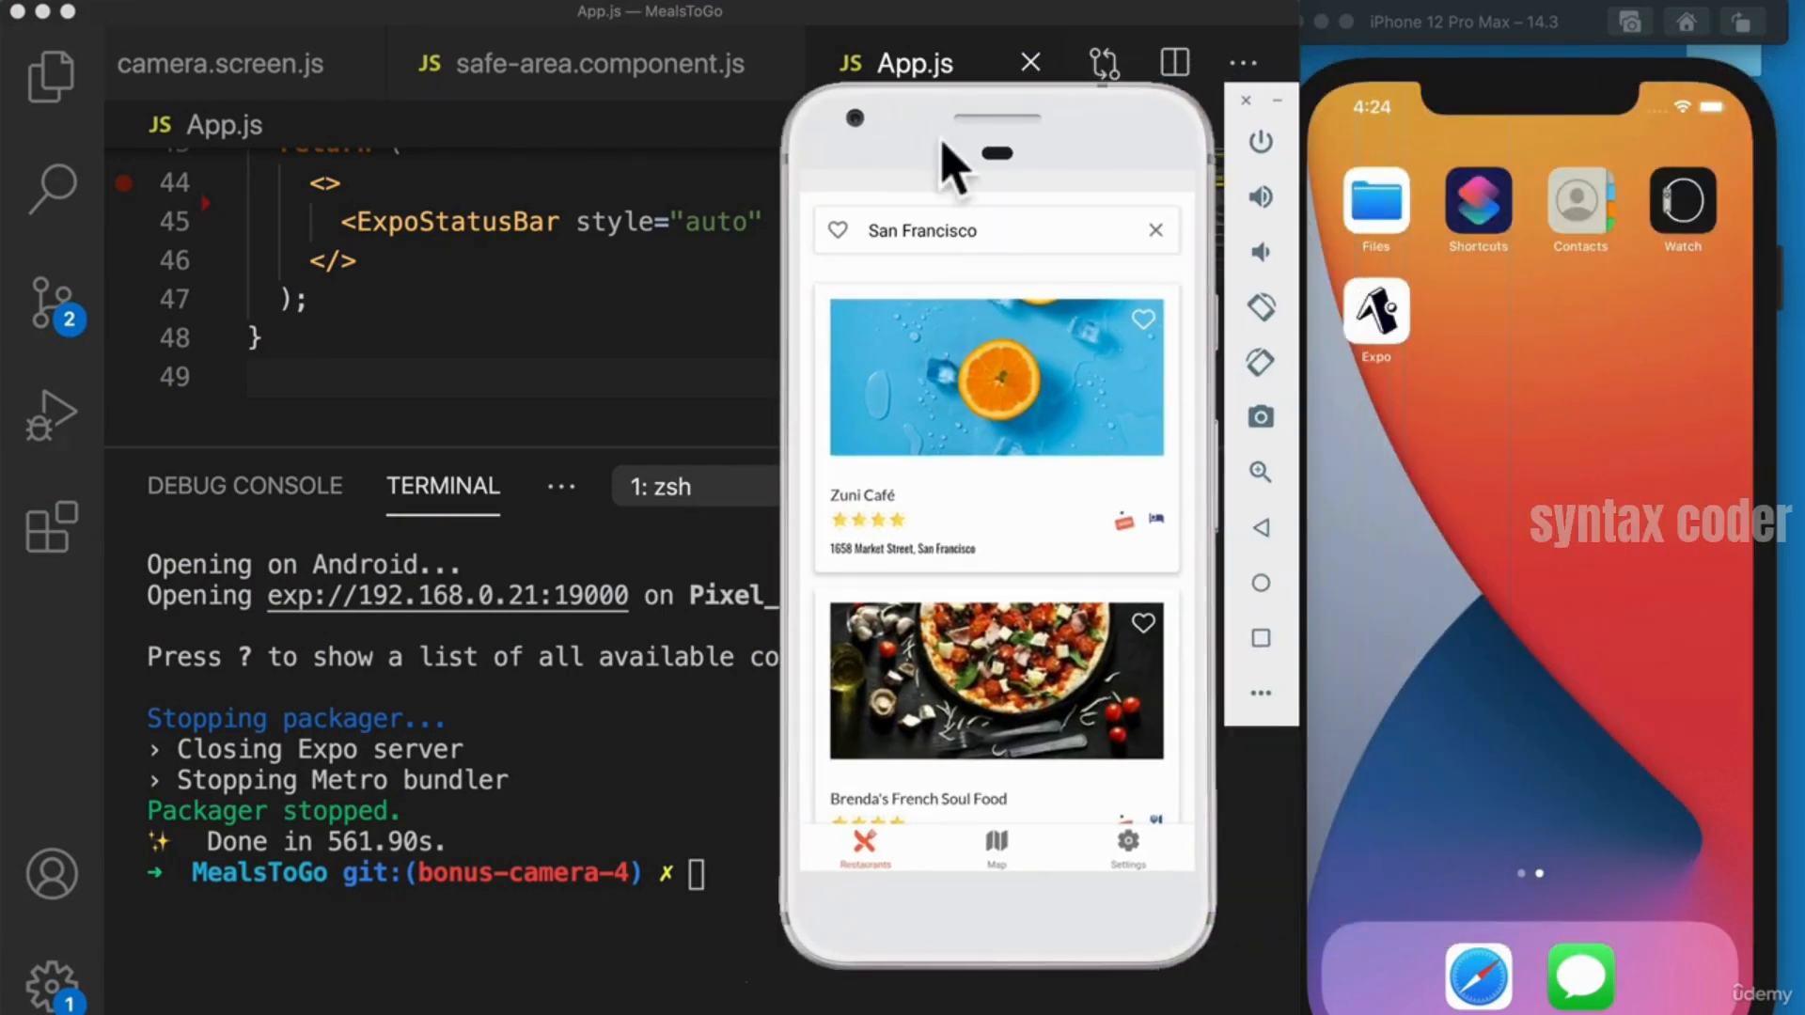
pyautogui.click(1126, 842)
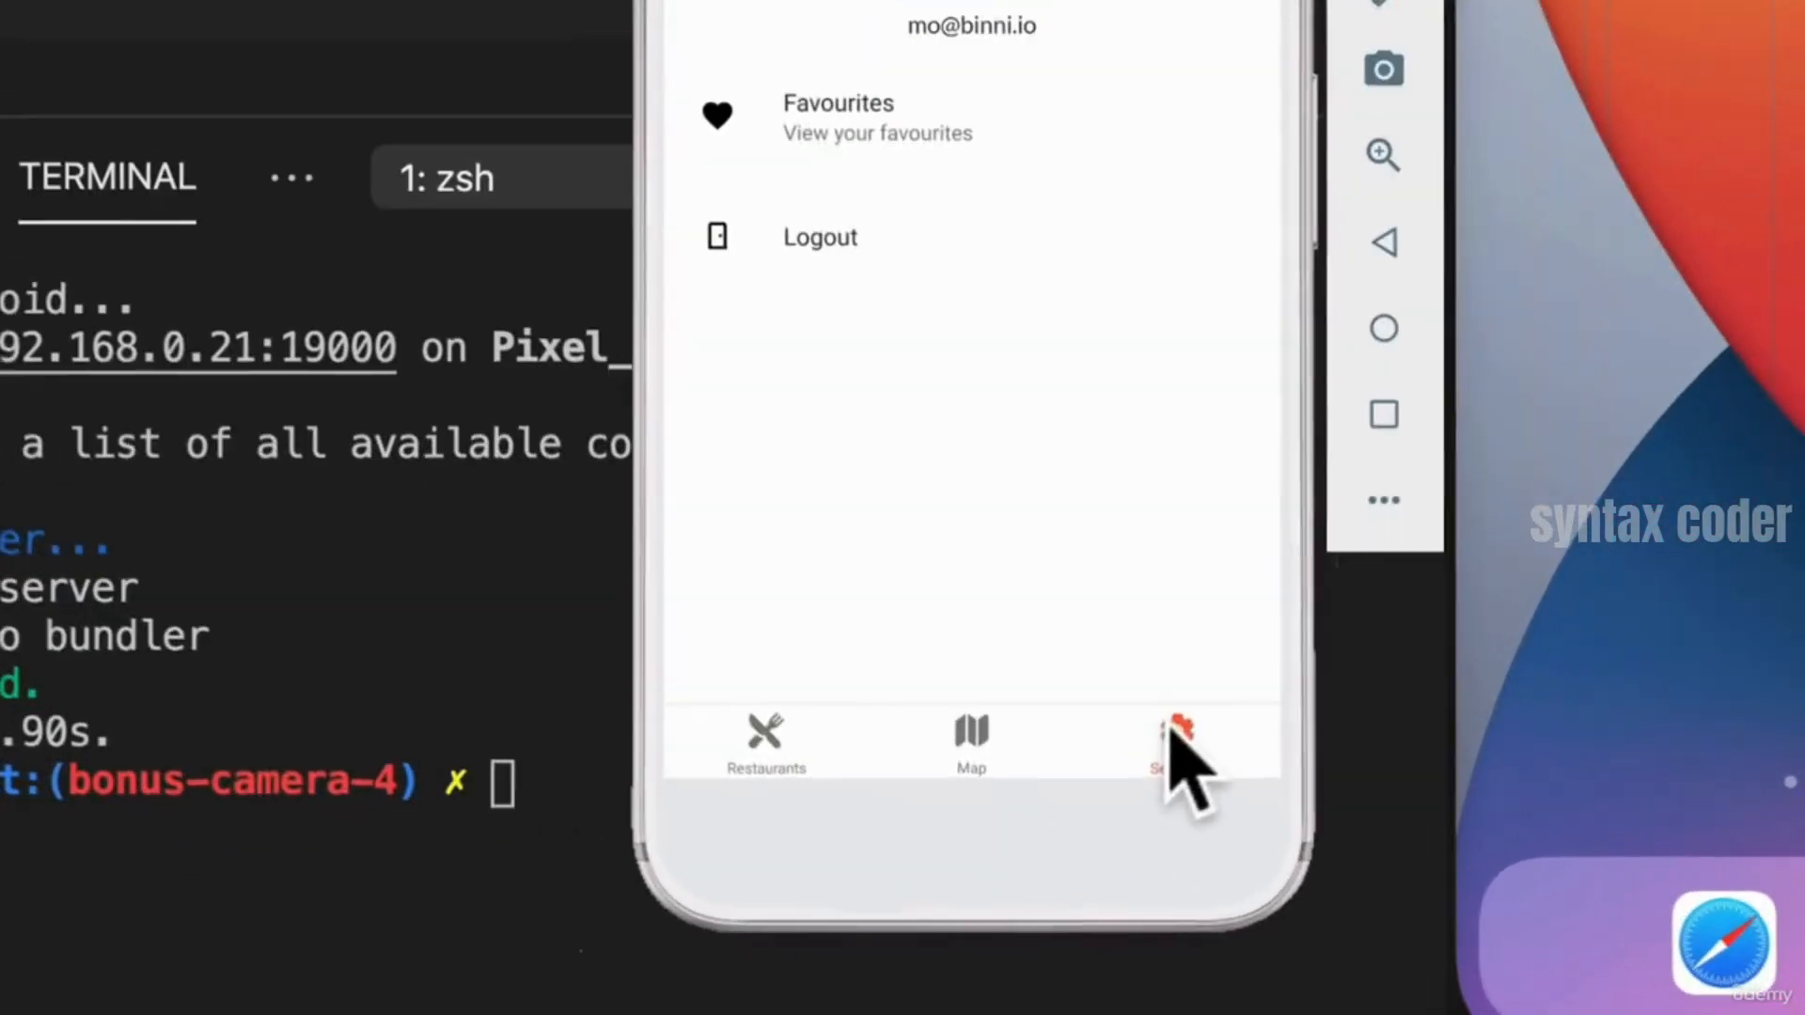
pyautogui.click(987, 726)
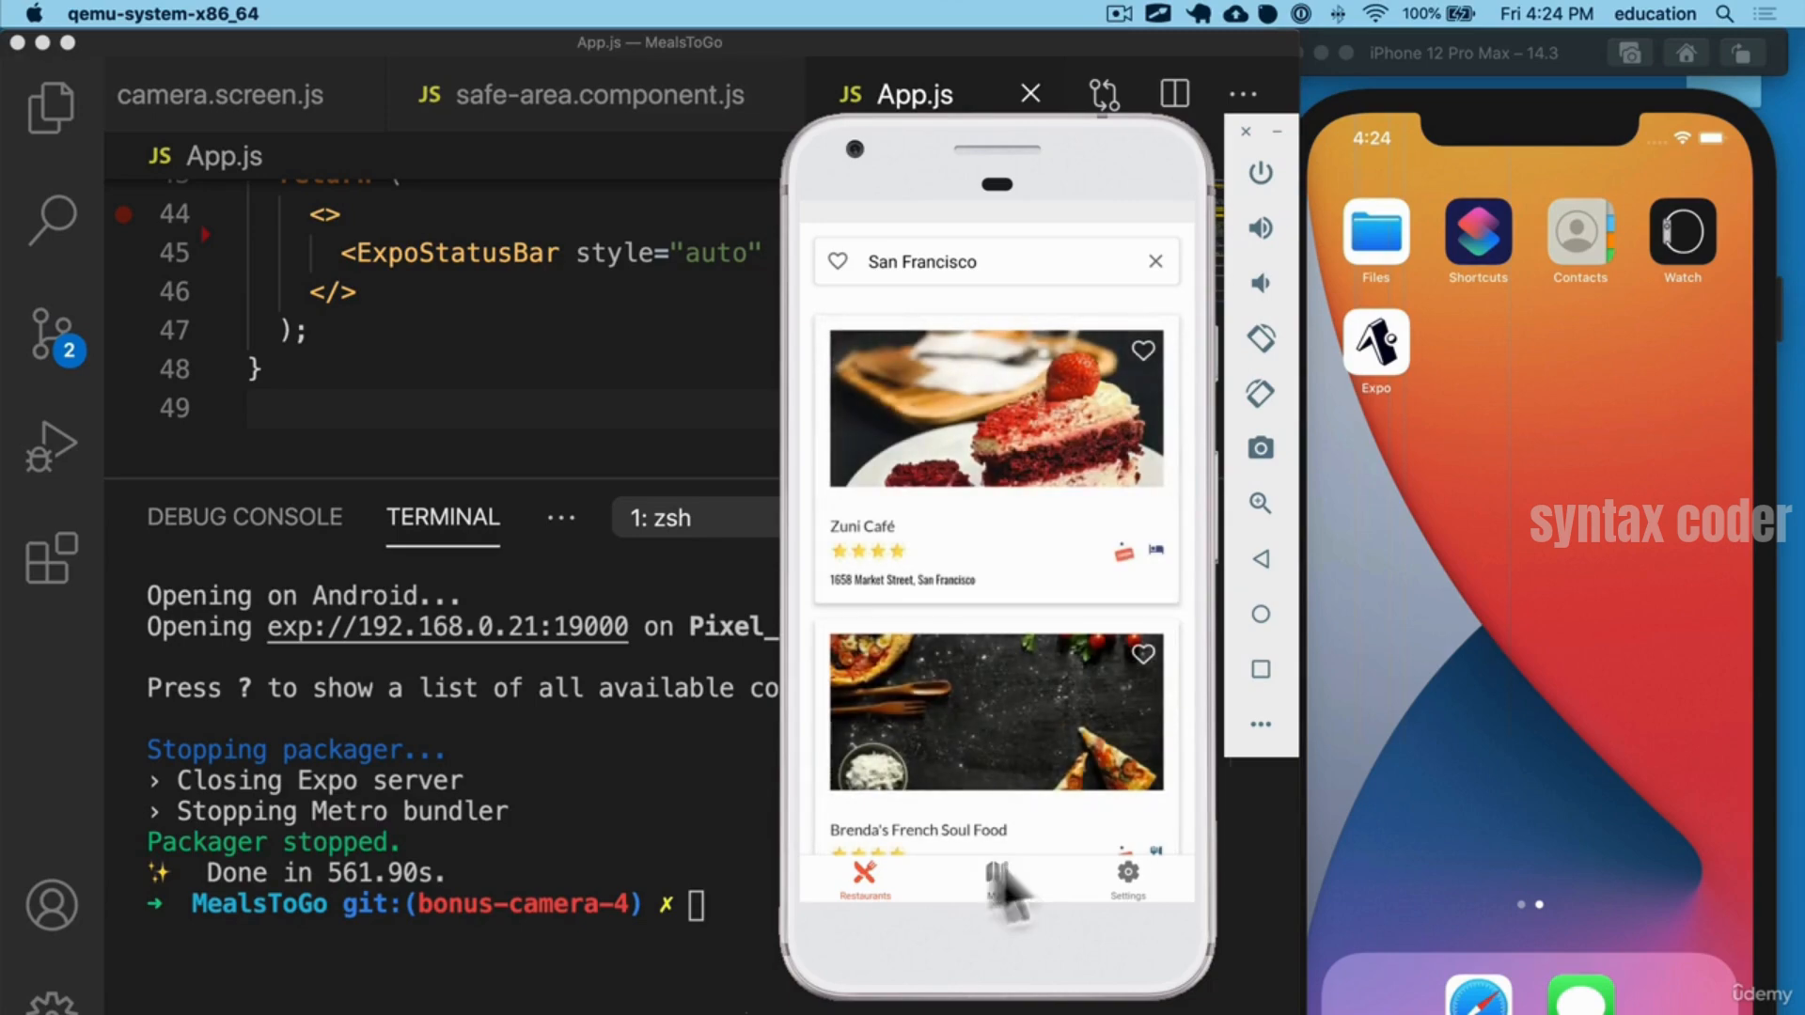
pyautogui.click(999, 872)
# Switch to the browser and read the Expo MapView instructions for deploying to a standalone app on Android, including the API key setup
pyautogui.hotkey('ctrl', 'Right')
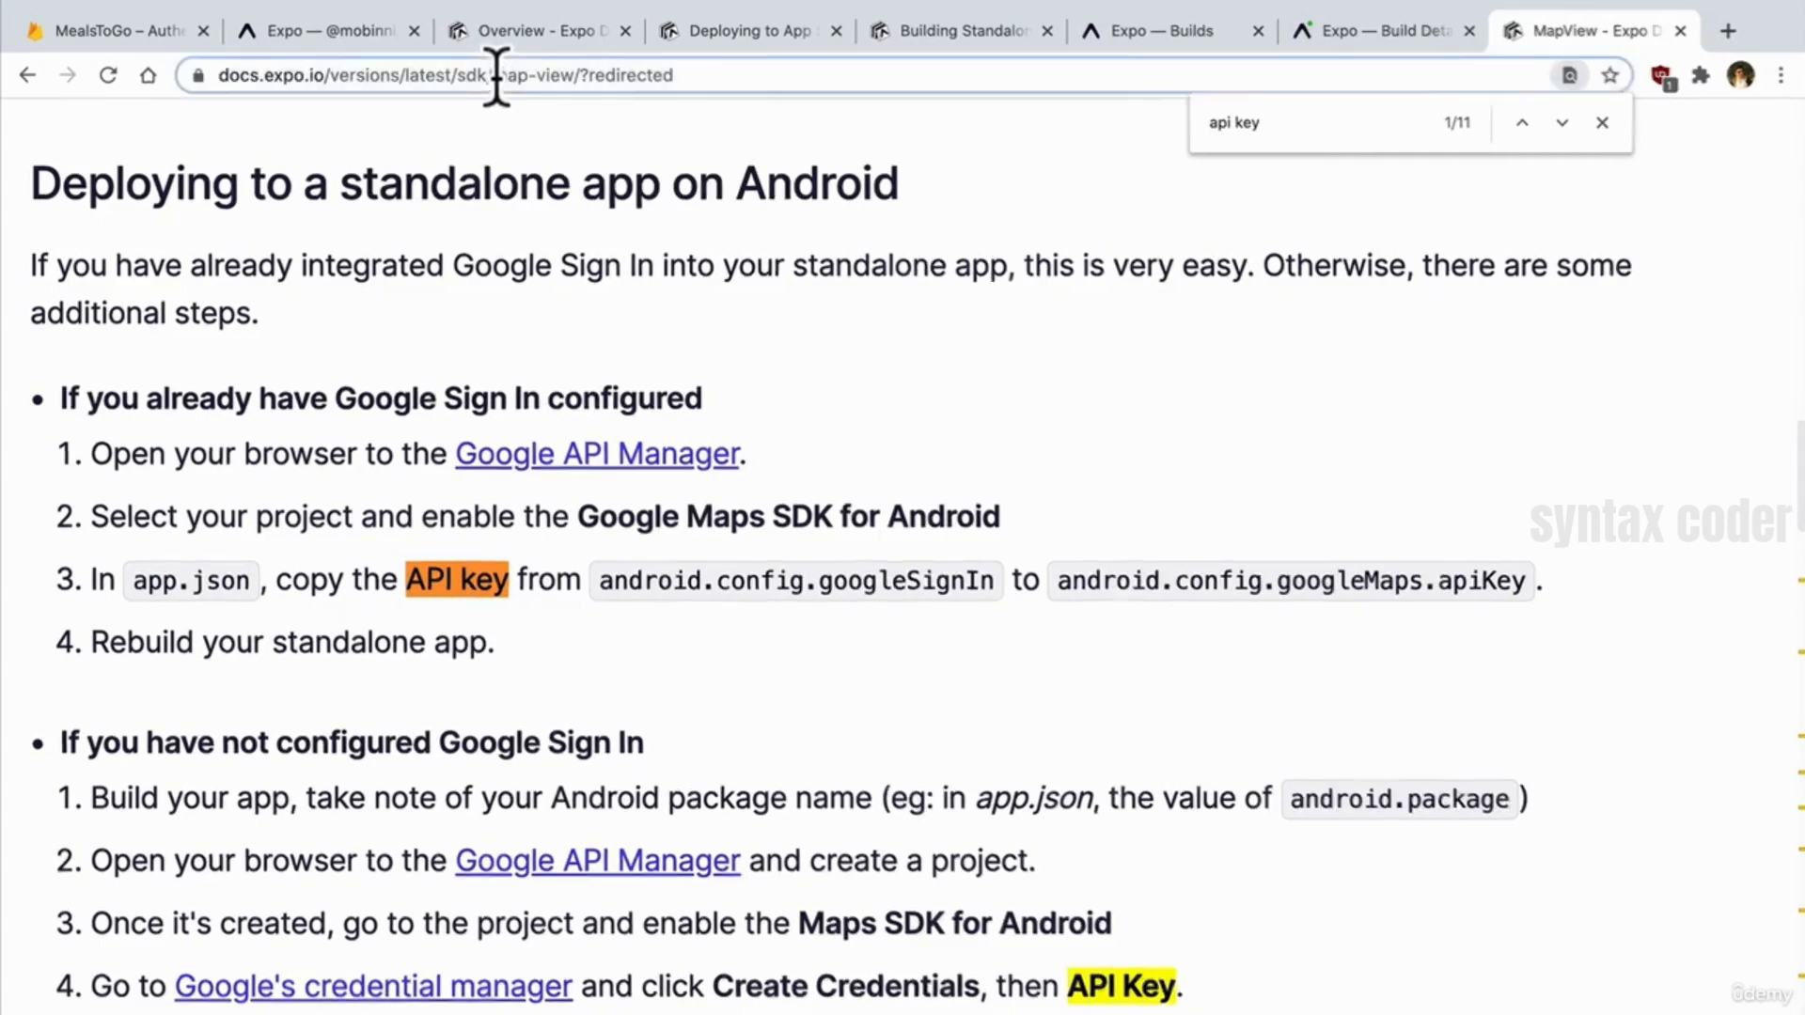
pyautogui.moveTo(496, 75); pyautogui.dragTo(664, 75)
pyautogui.click(442, 230)
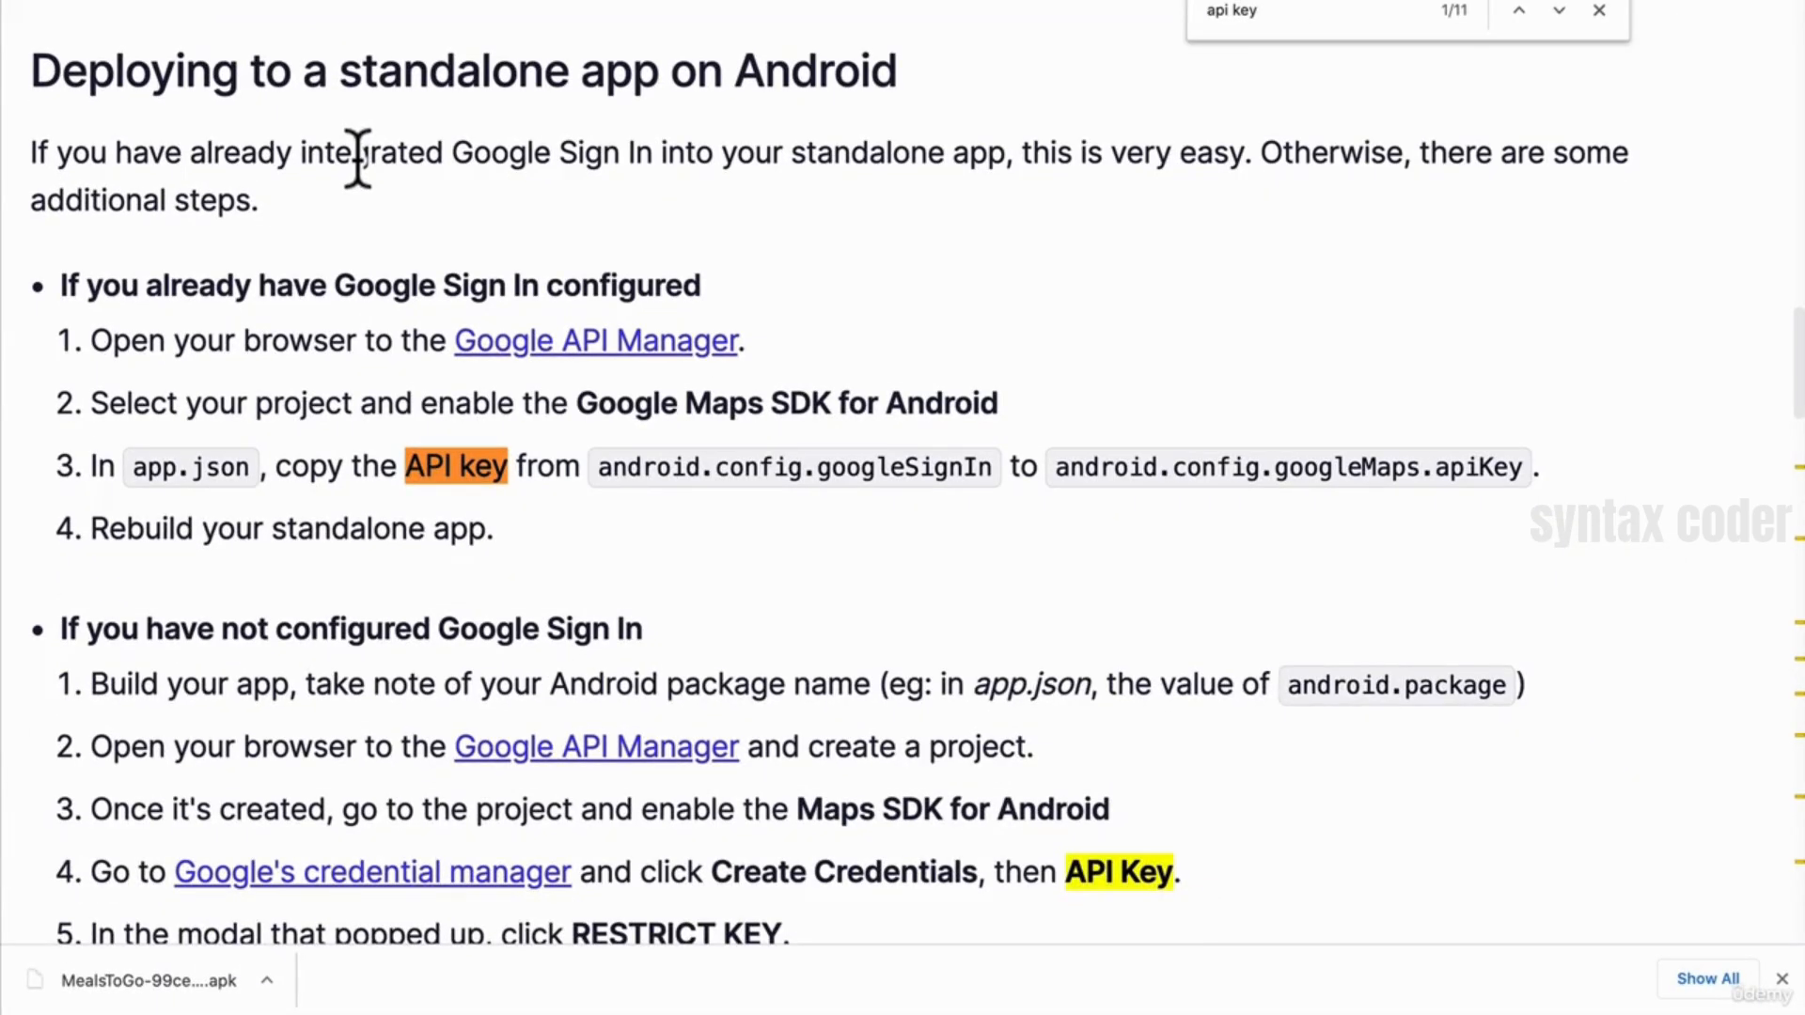
pyautogui.scroll(-3, 461, 508)
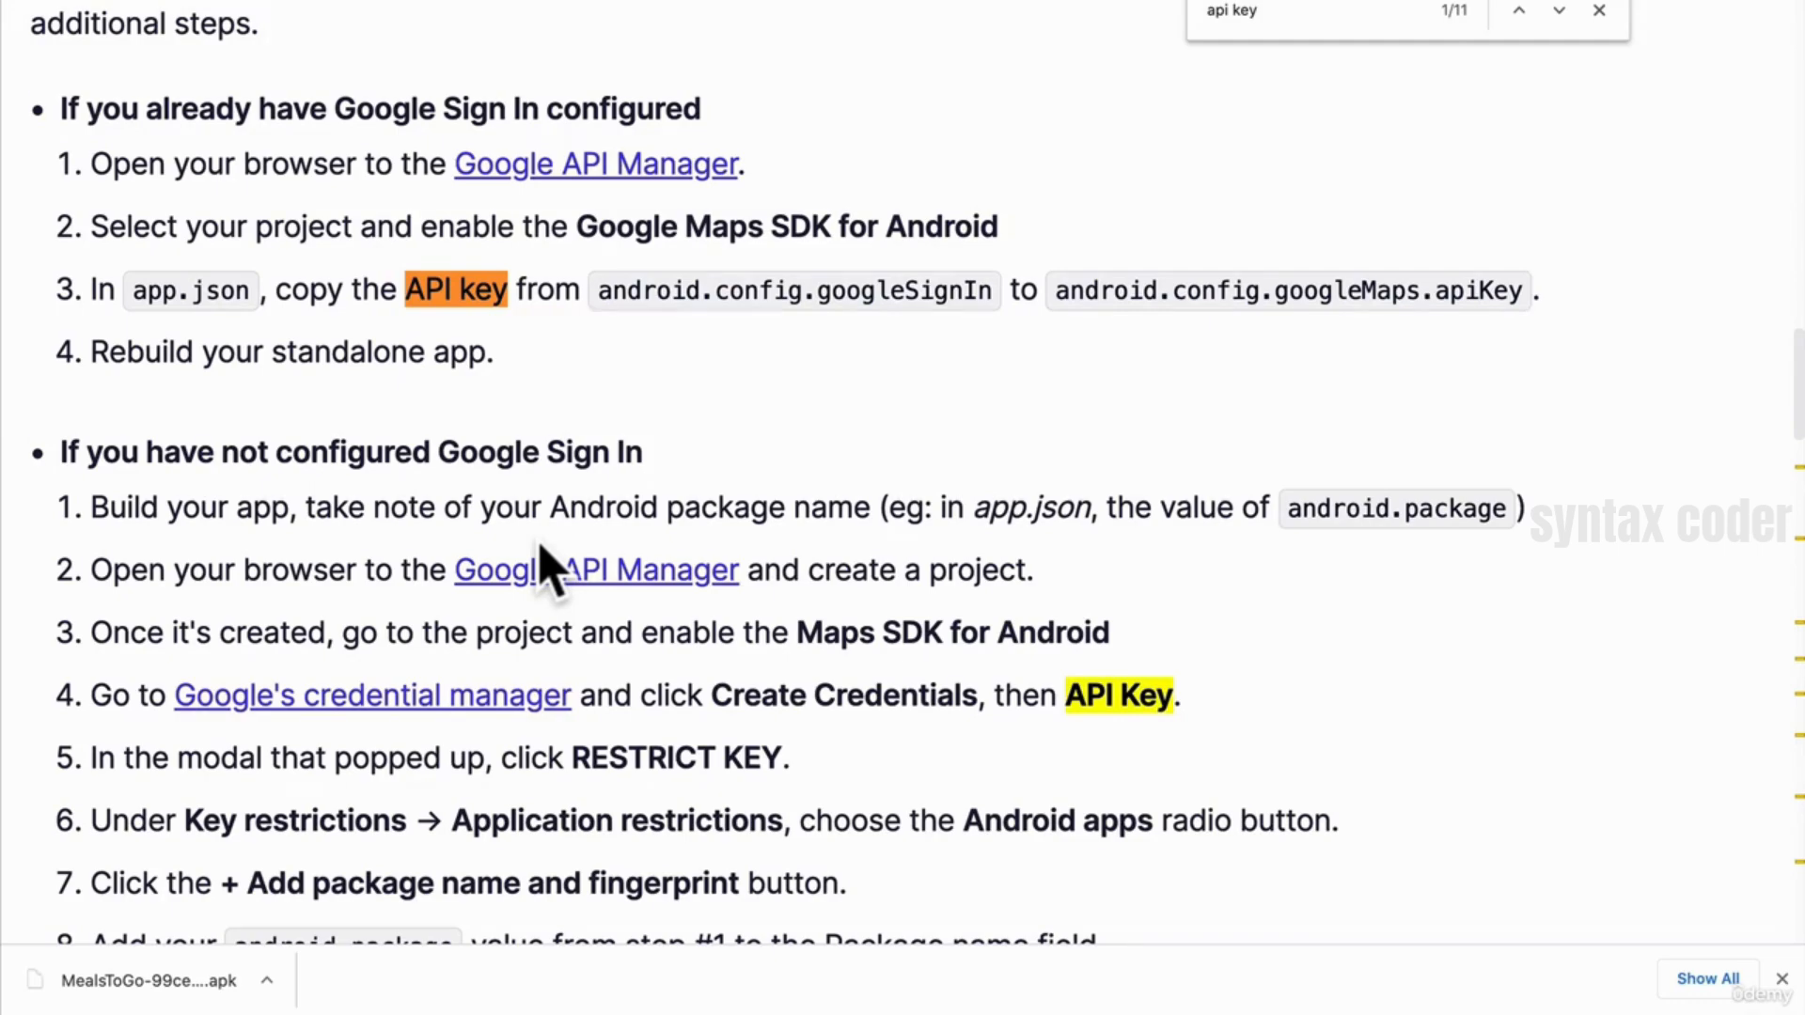
pyautogui.scroll(-5, 541, 550)
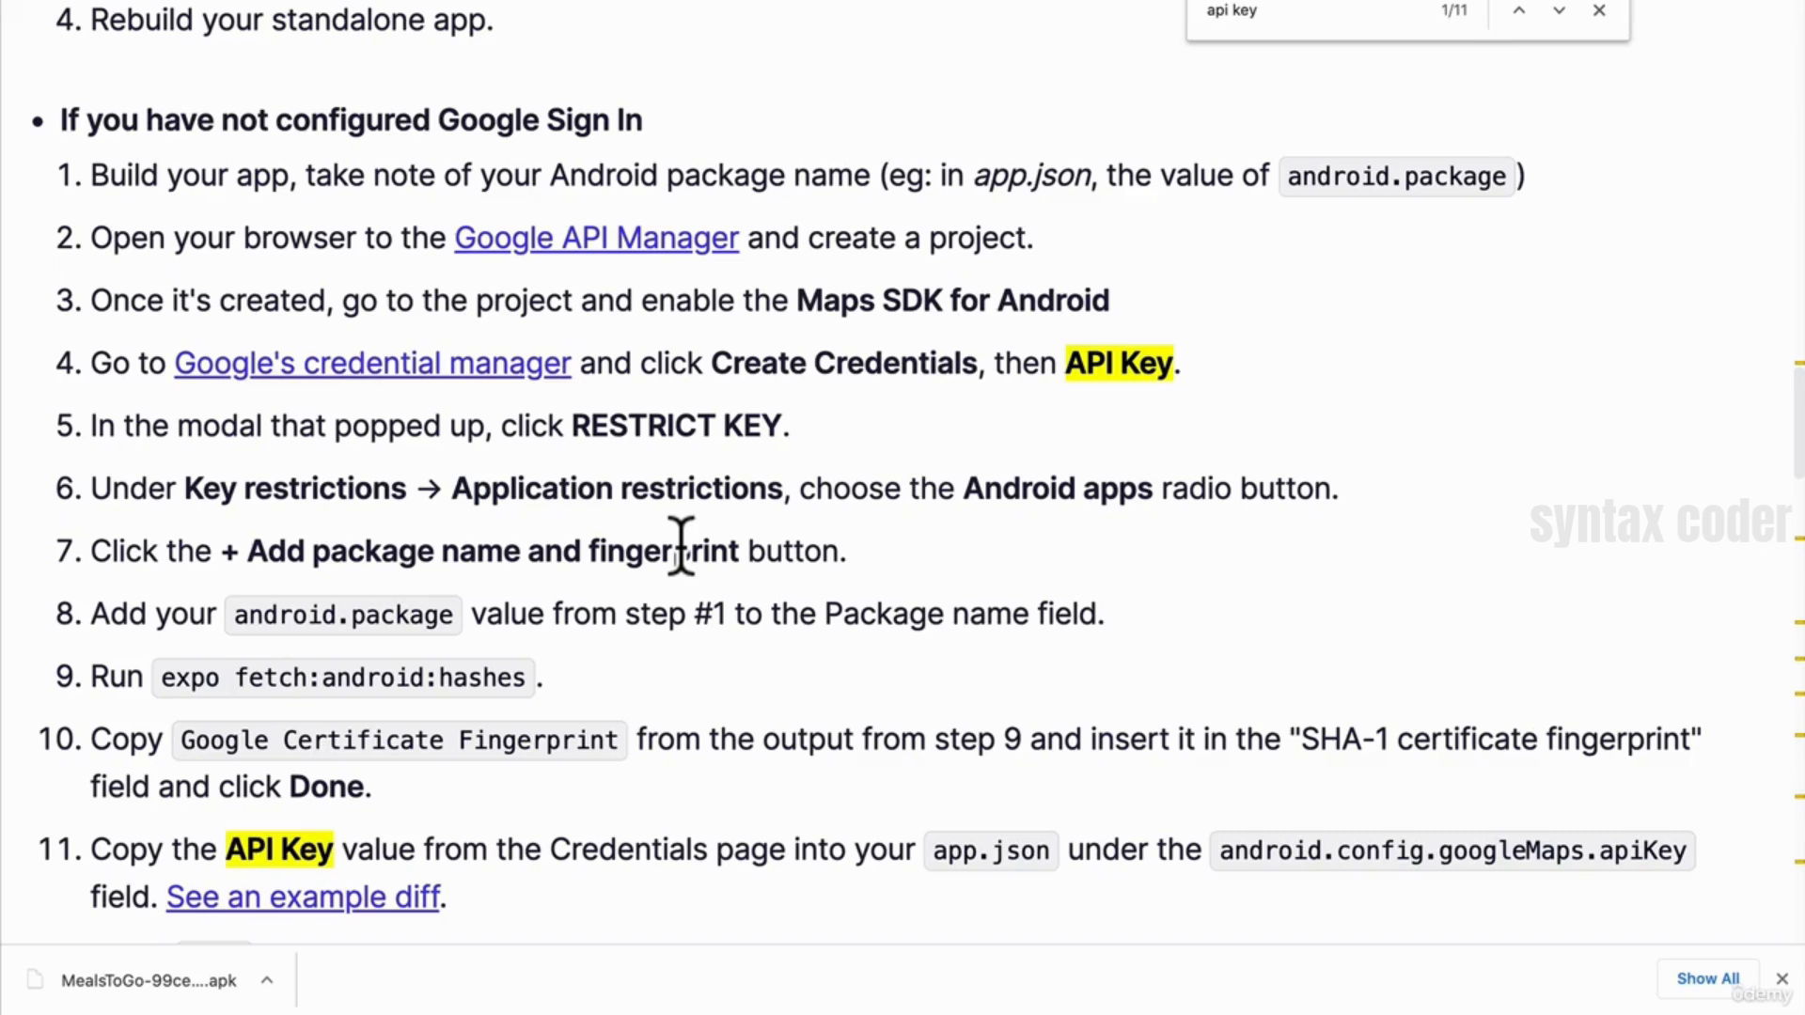
pyautogui.scroll(-1, 681, 545)
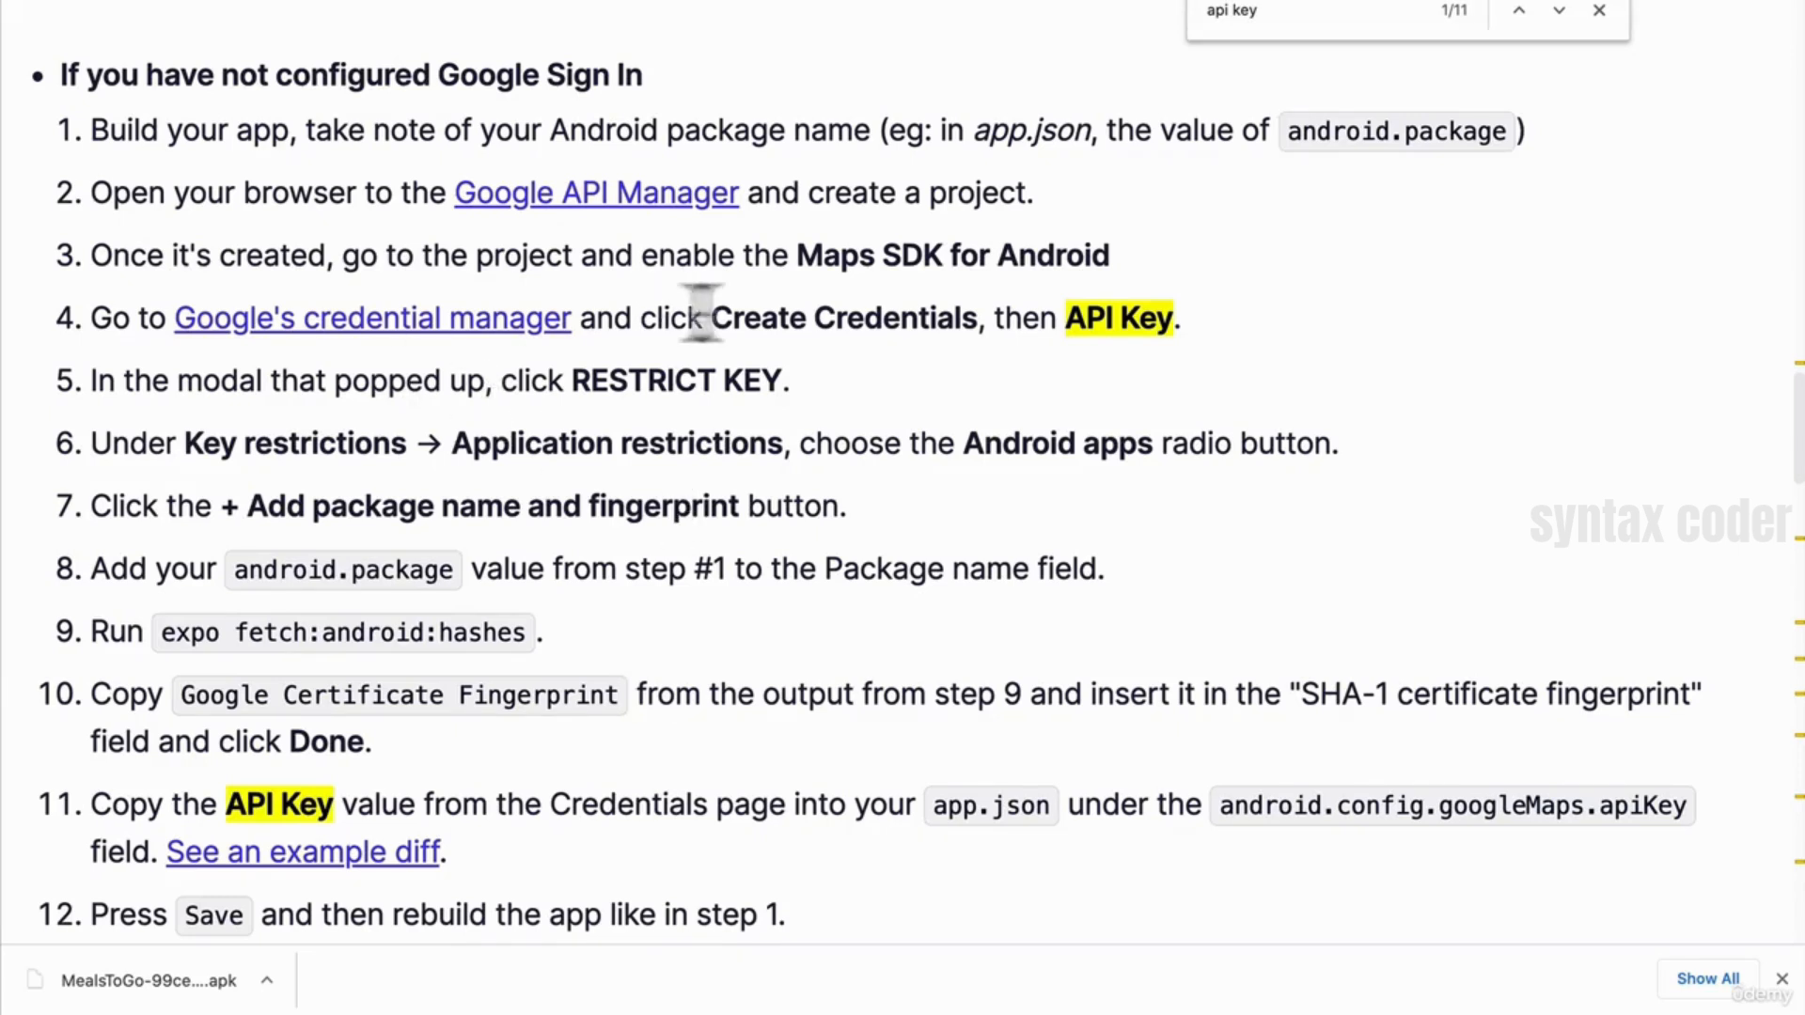
pyautogui.tripleClick(736, 319)
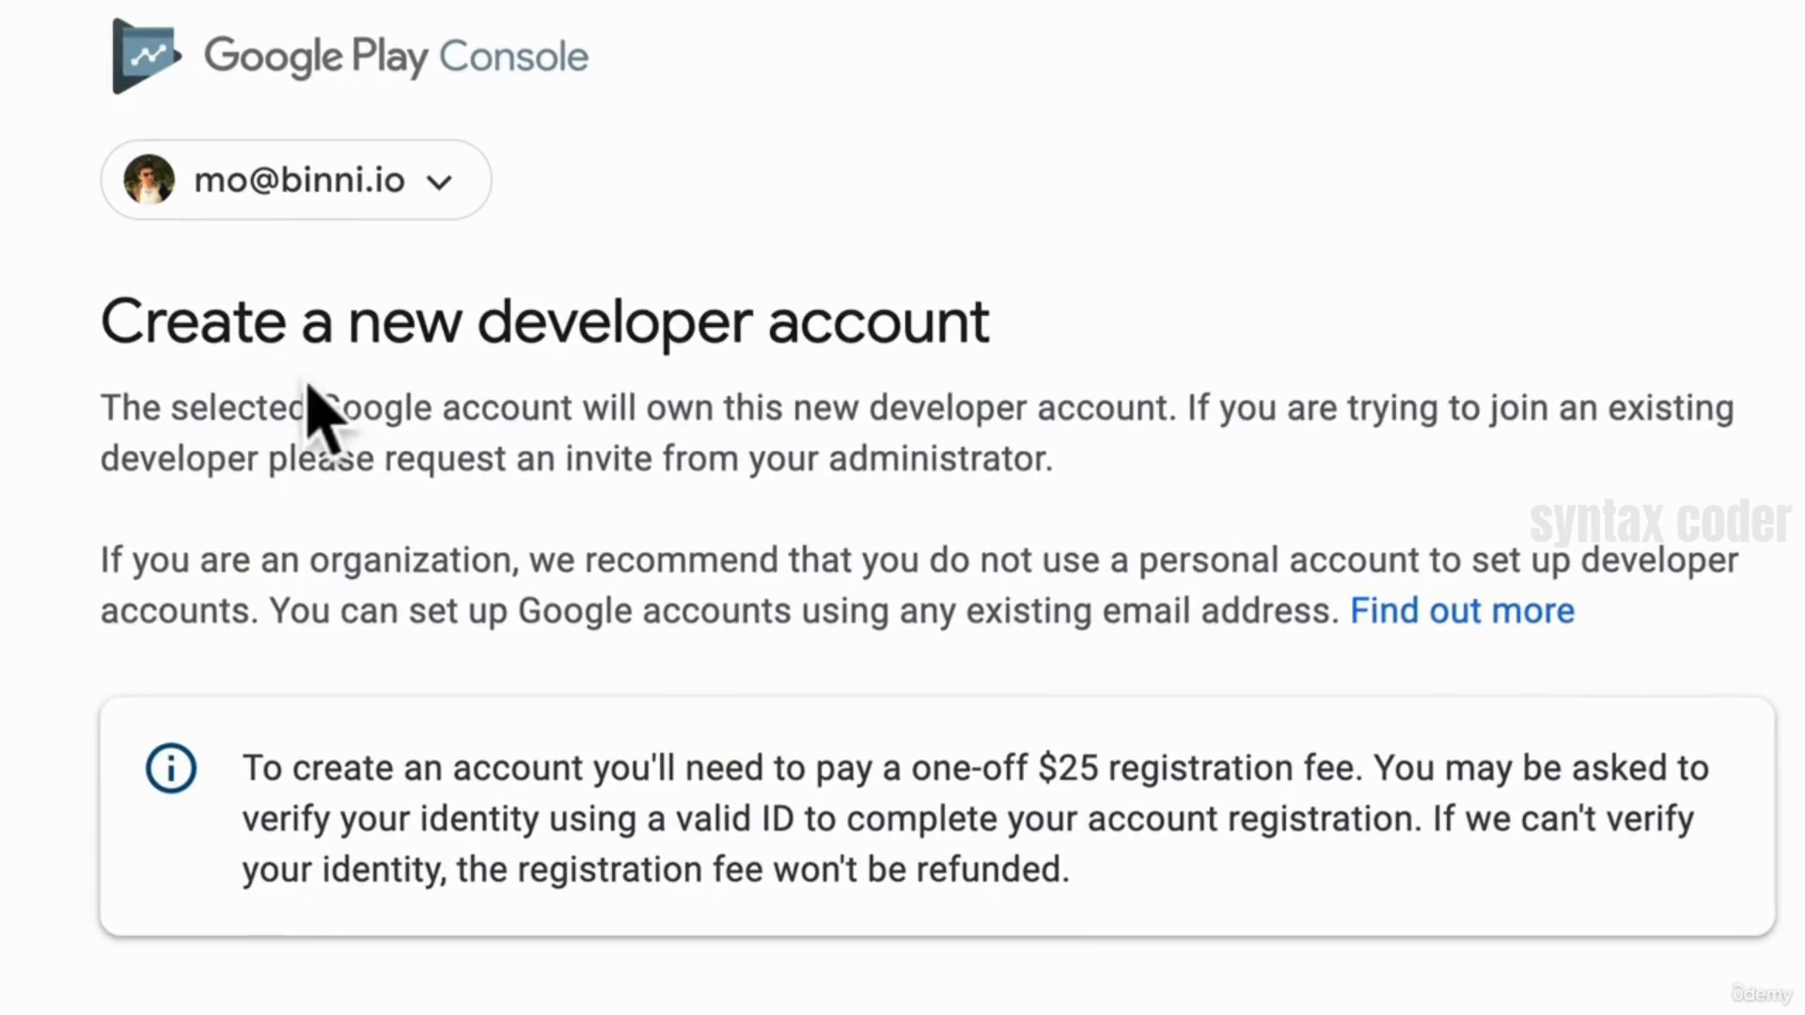
# Read the Google Play Console's developer account creation page, covering account ownership, the registration fee, identity verification and required fields
pyautogui.tripleClick(201, 415)
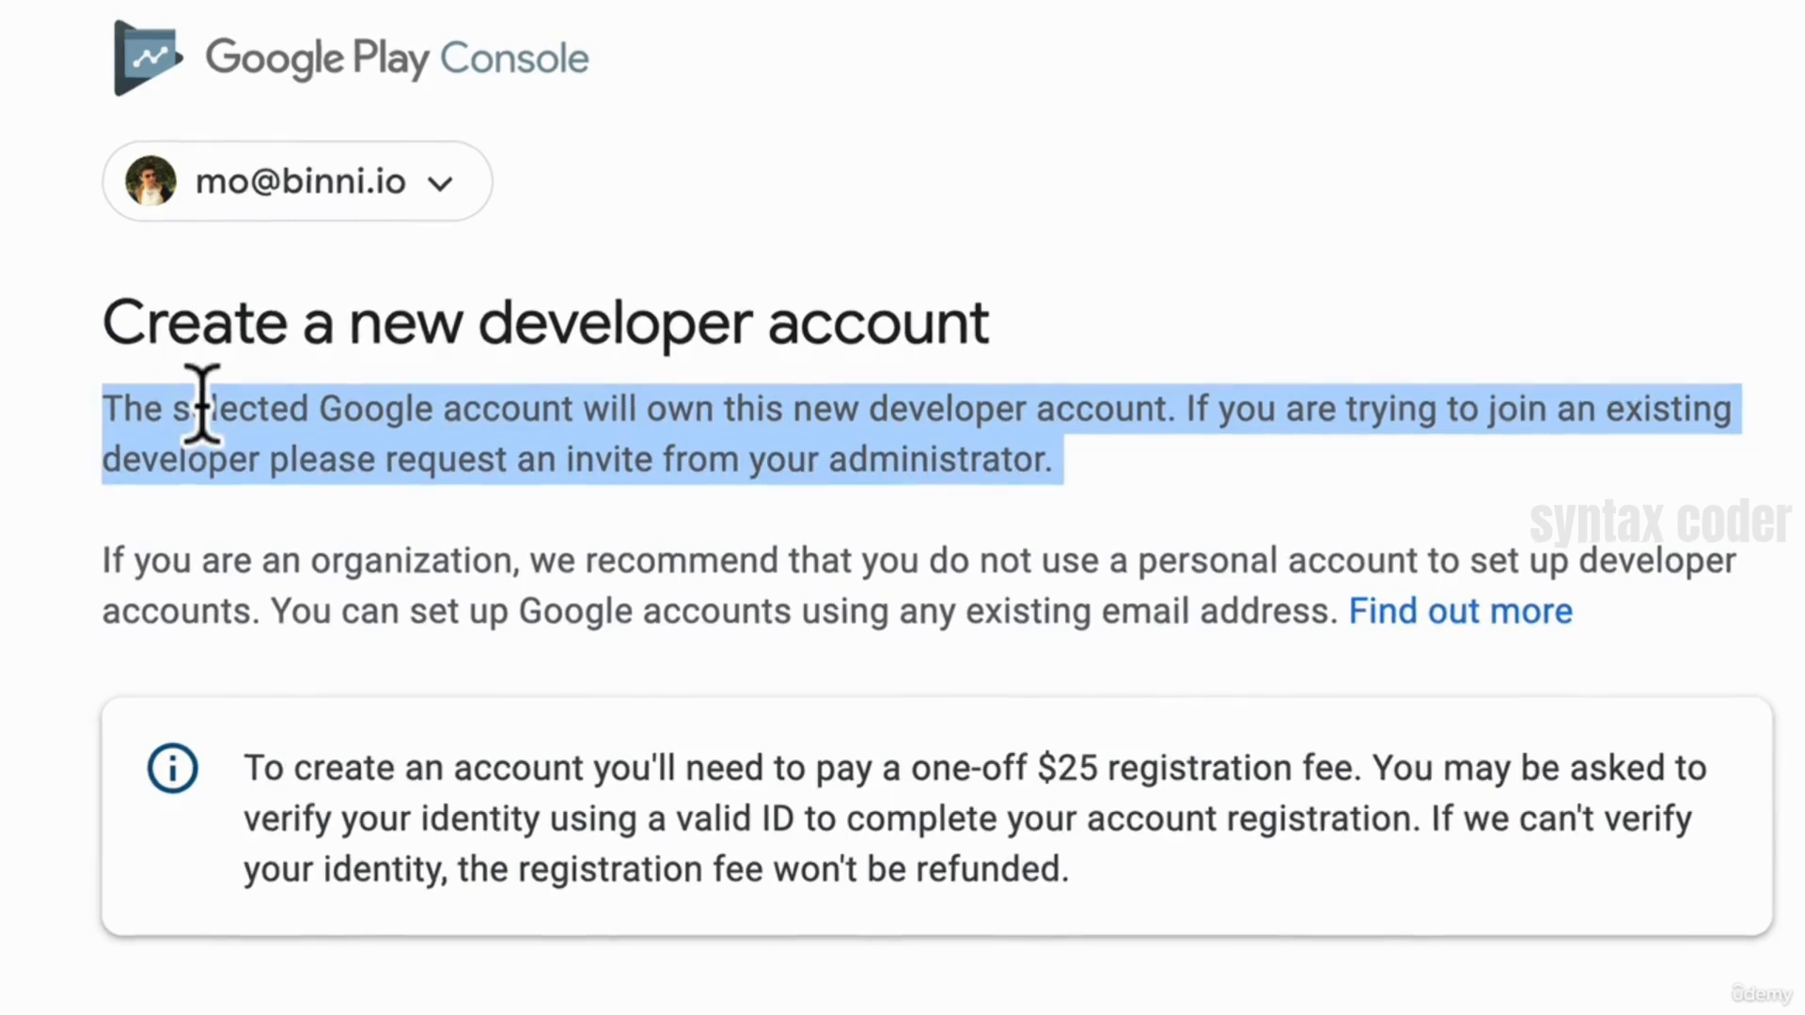
pyautogui.scroll(-1, 200, 404)
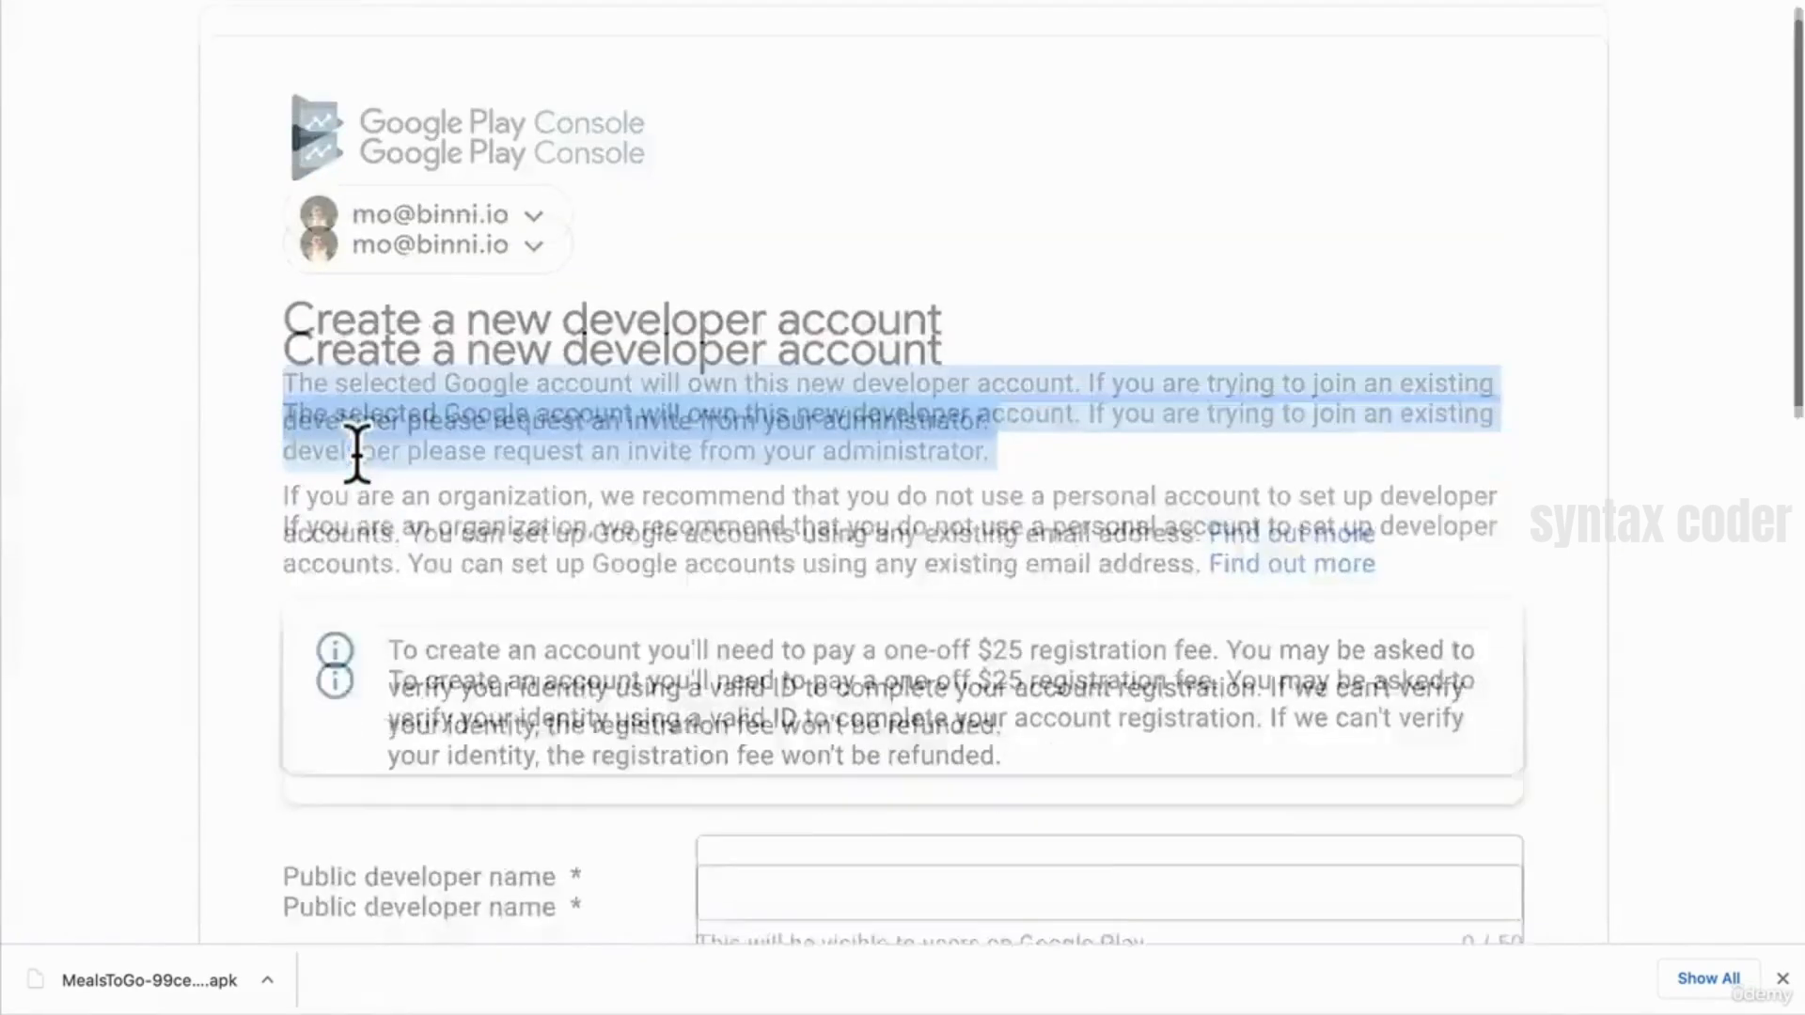
pyautogui.scroll(-3, 357, 454)
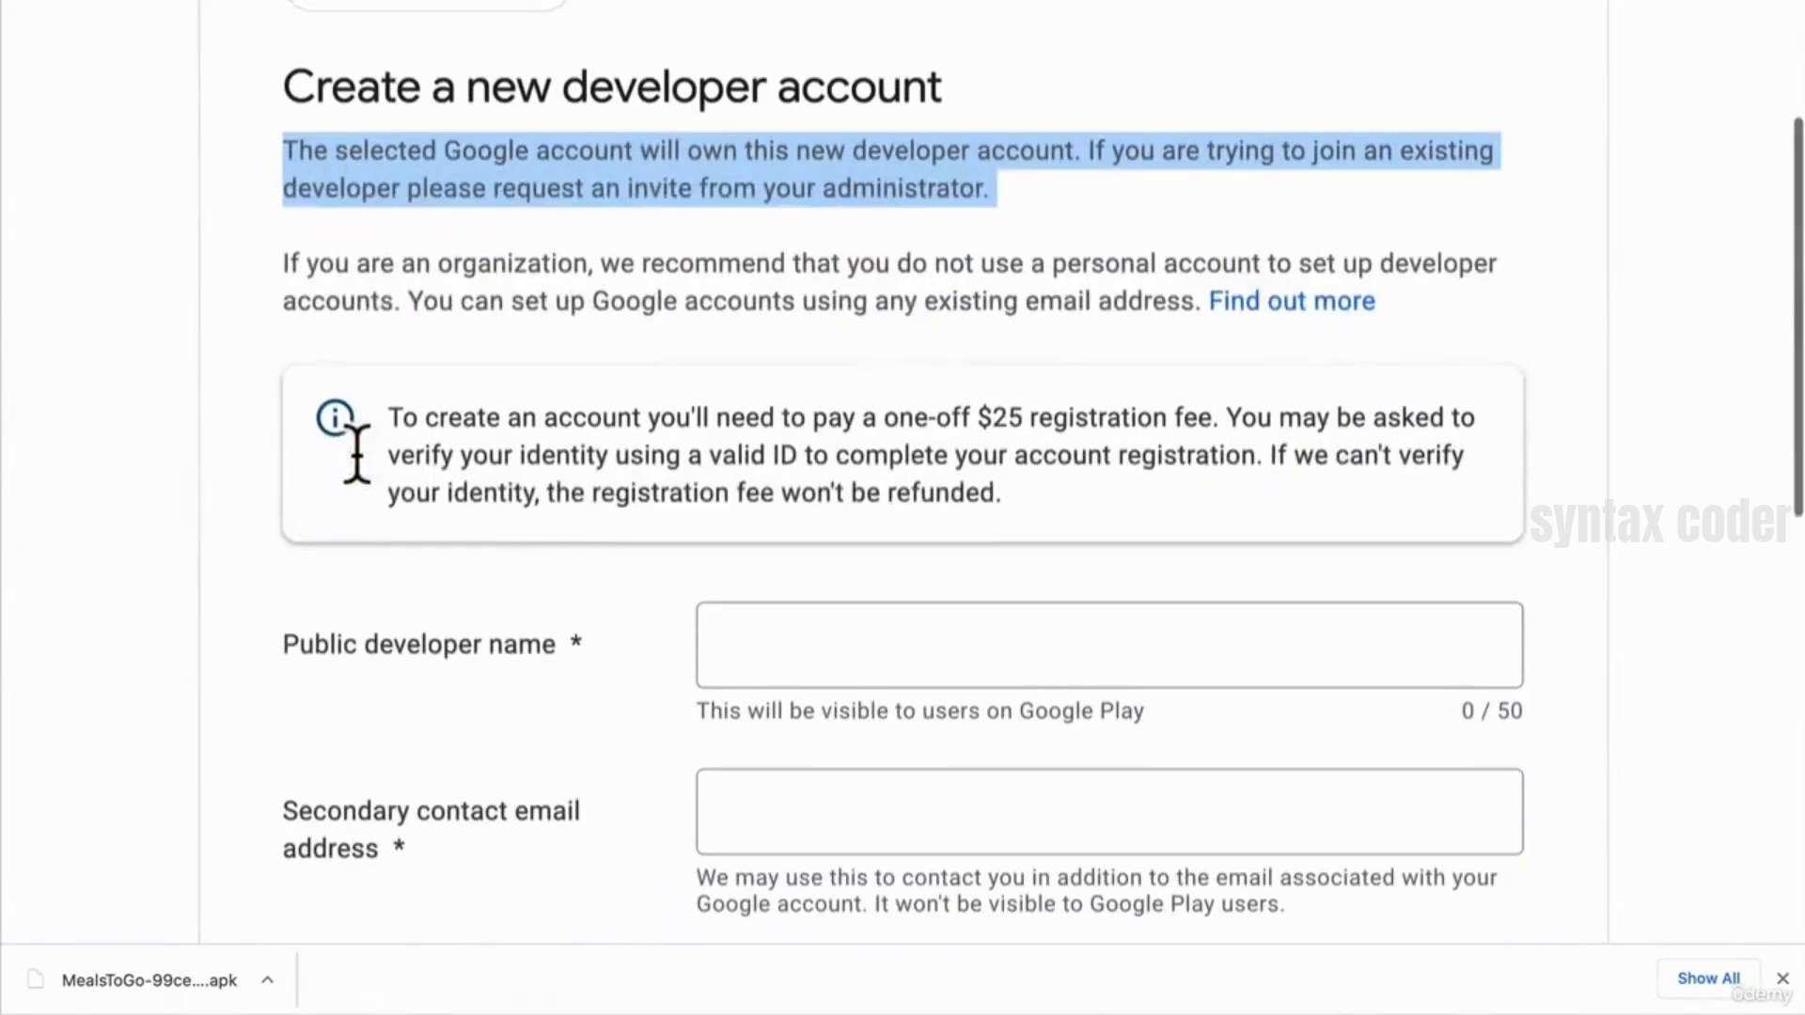
pyautogui.doubleClick(401, 252)
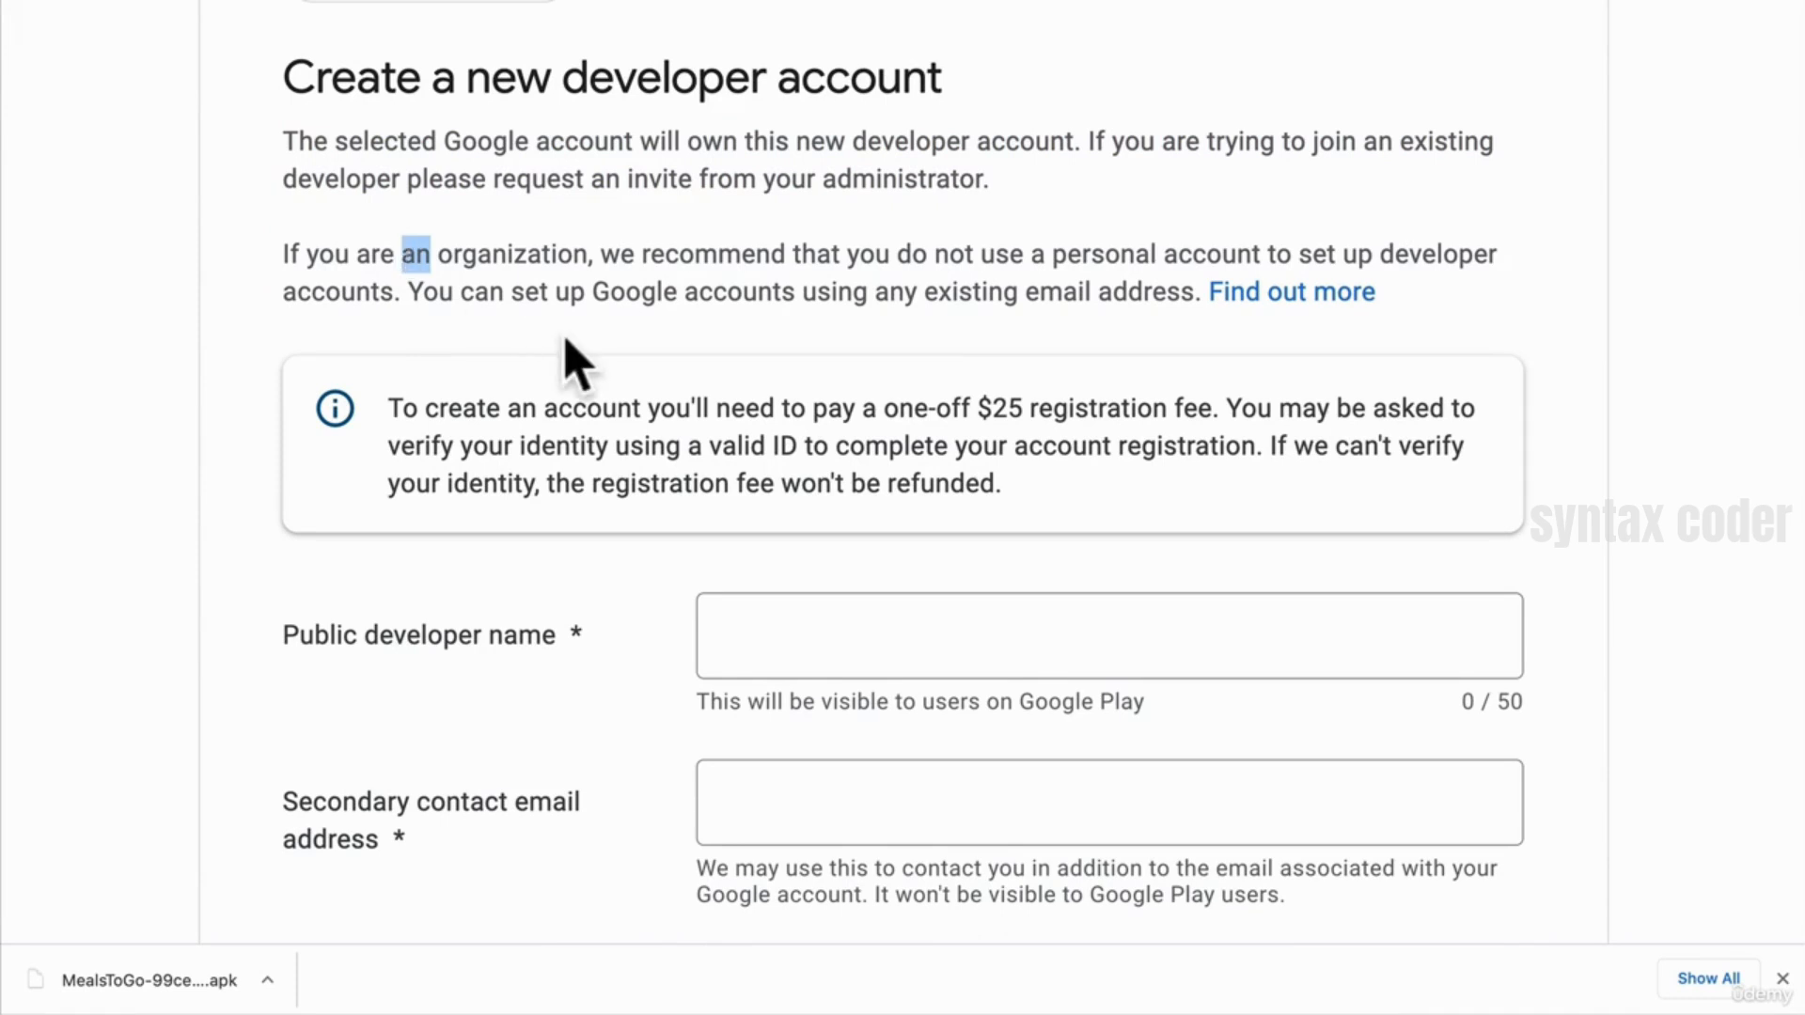
pyautogui.moveTo(388, 408); pyautogui.dragTo(1407, 388)
pyautogui.click(931, 406)
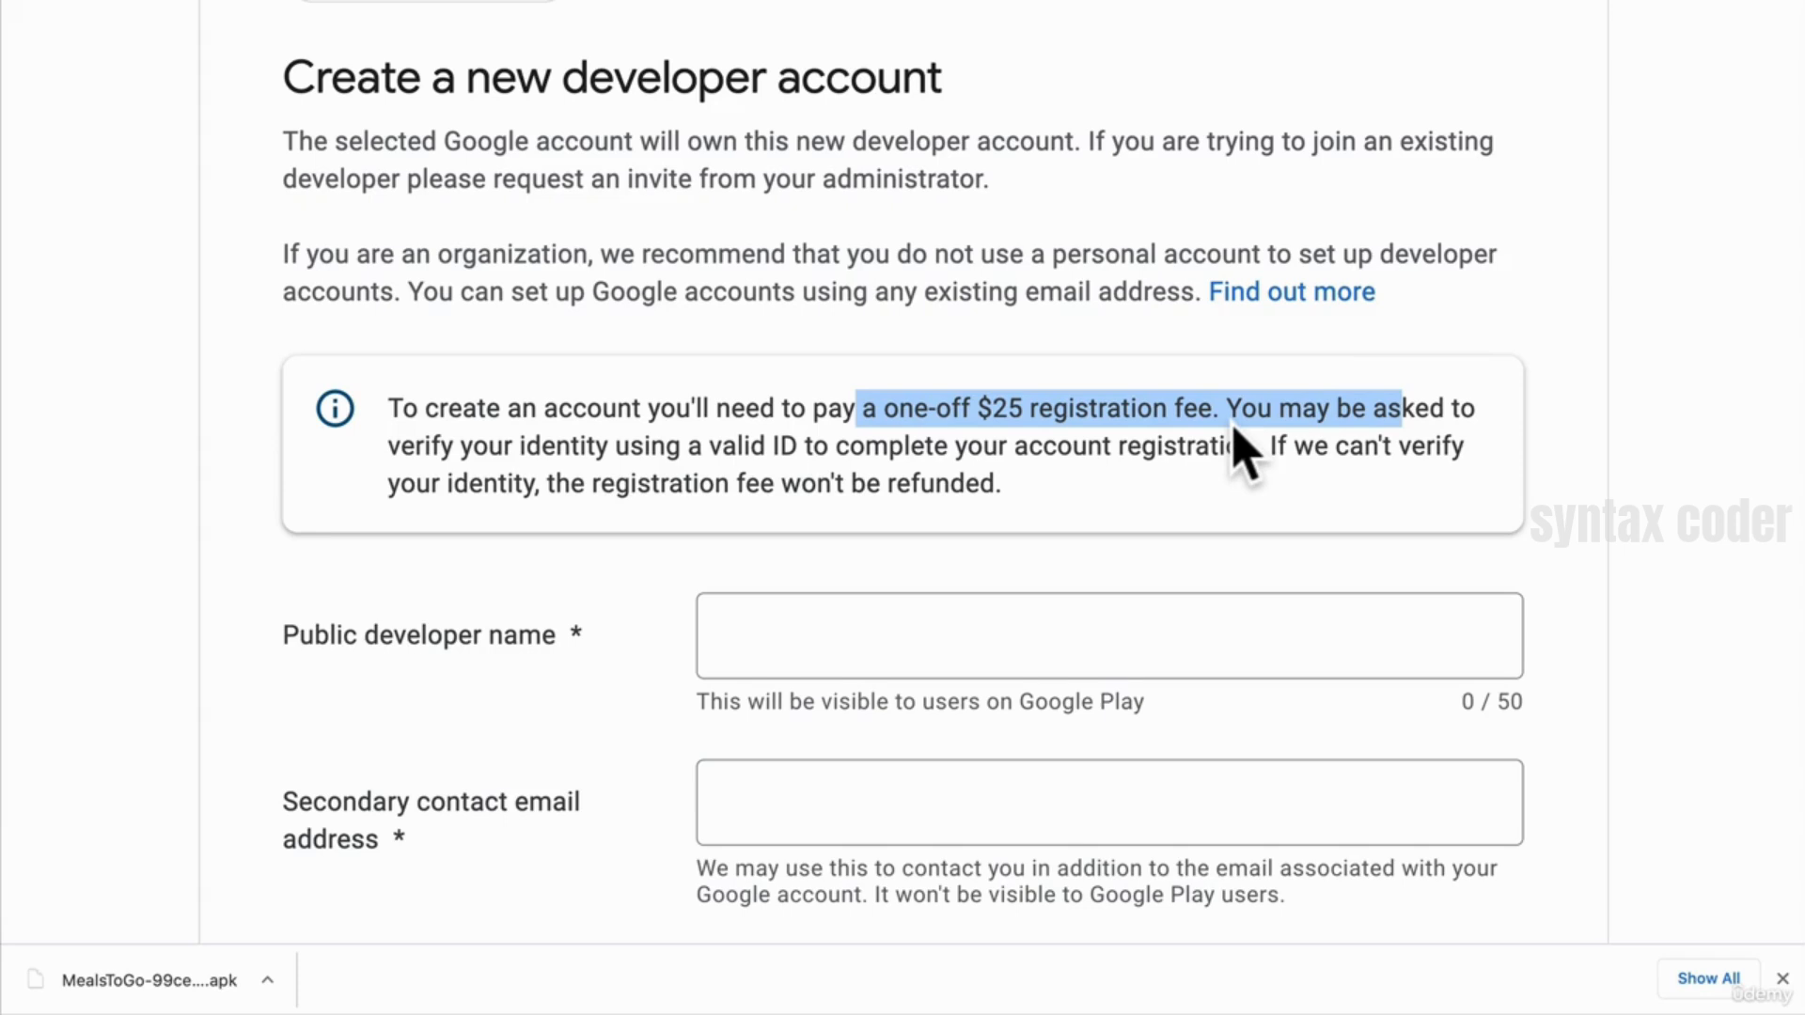
pyautogui.moveTo(615, 445); pyautogui.dragTo(1072, 487)
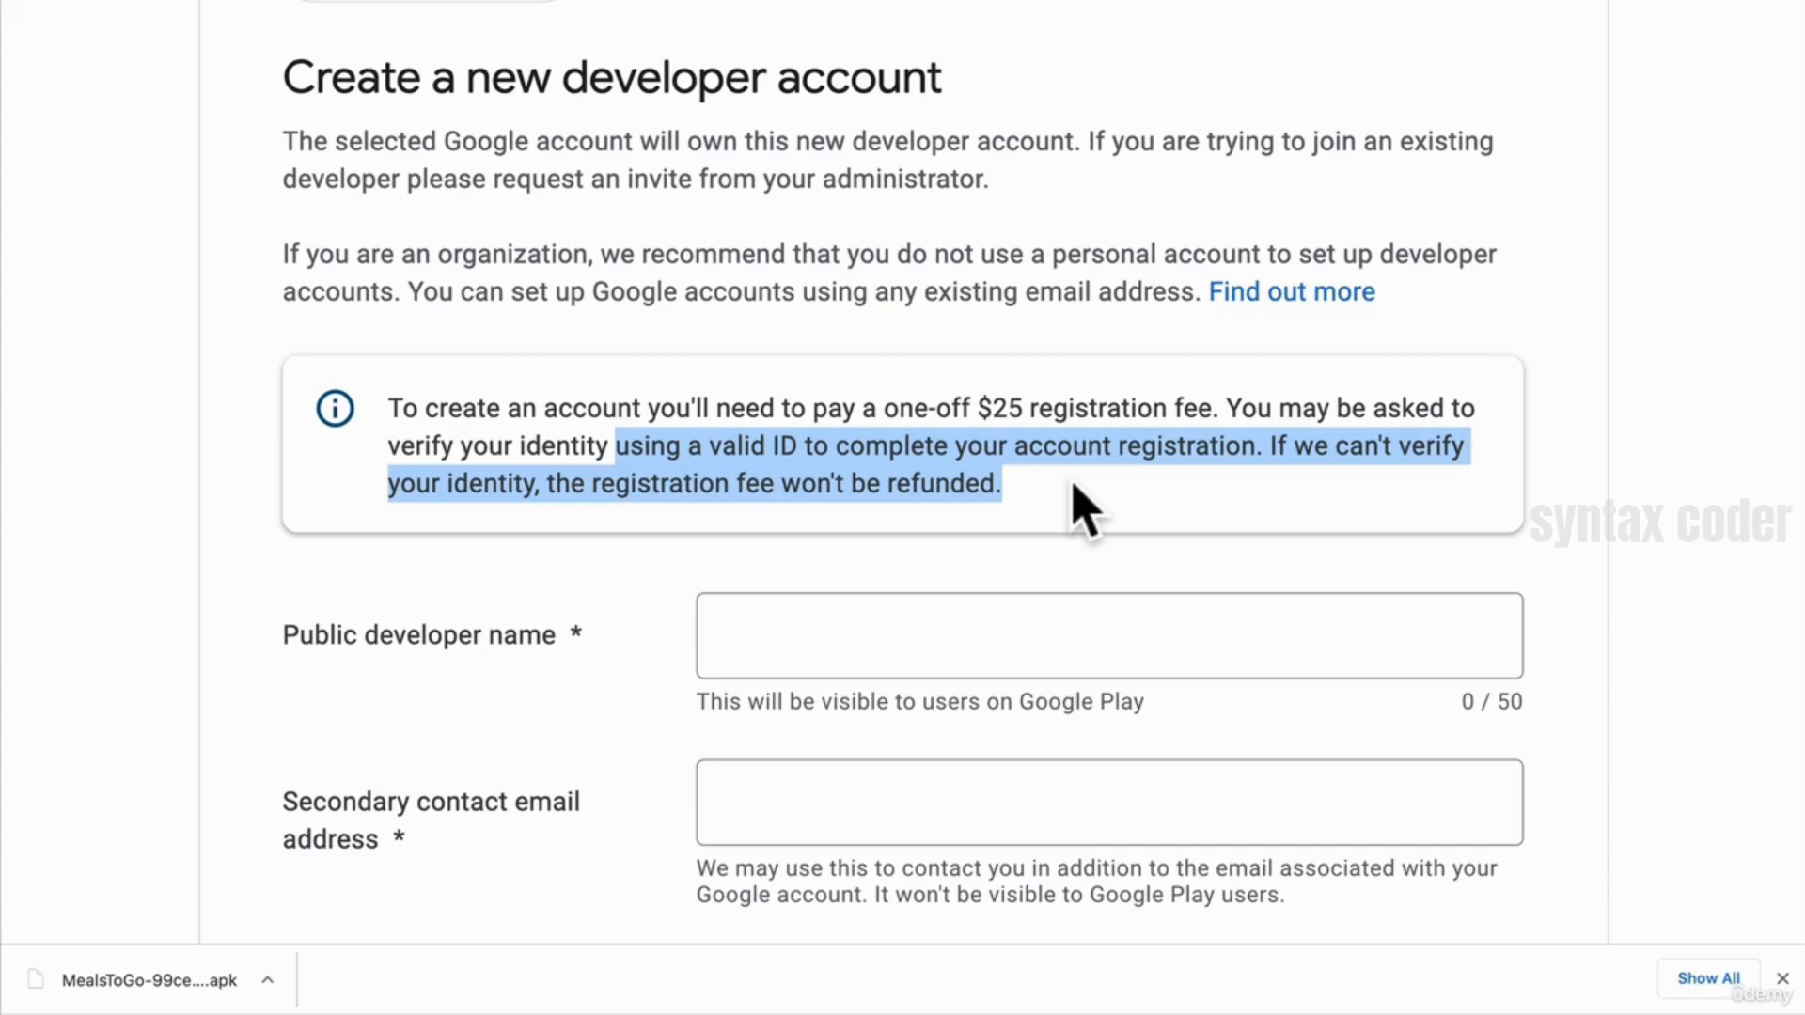
pyautogui.scroll(-2, 950, 532)
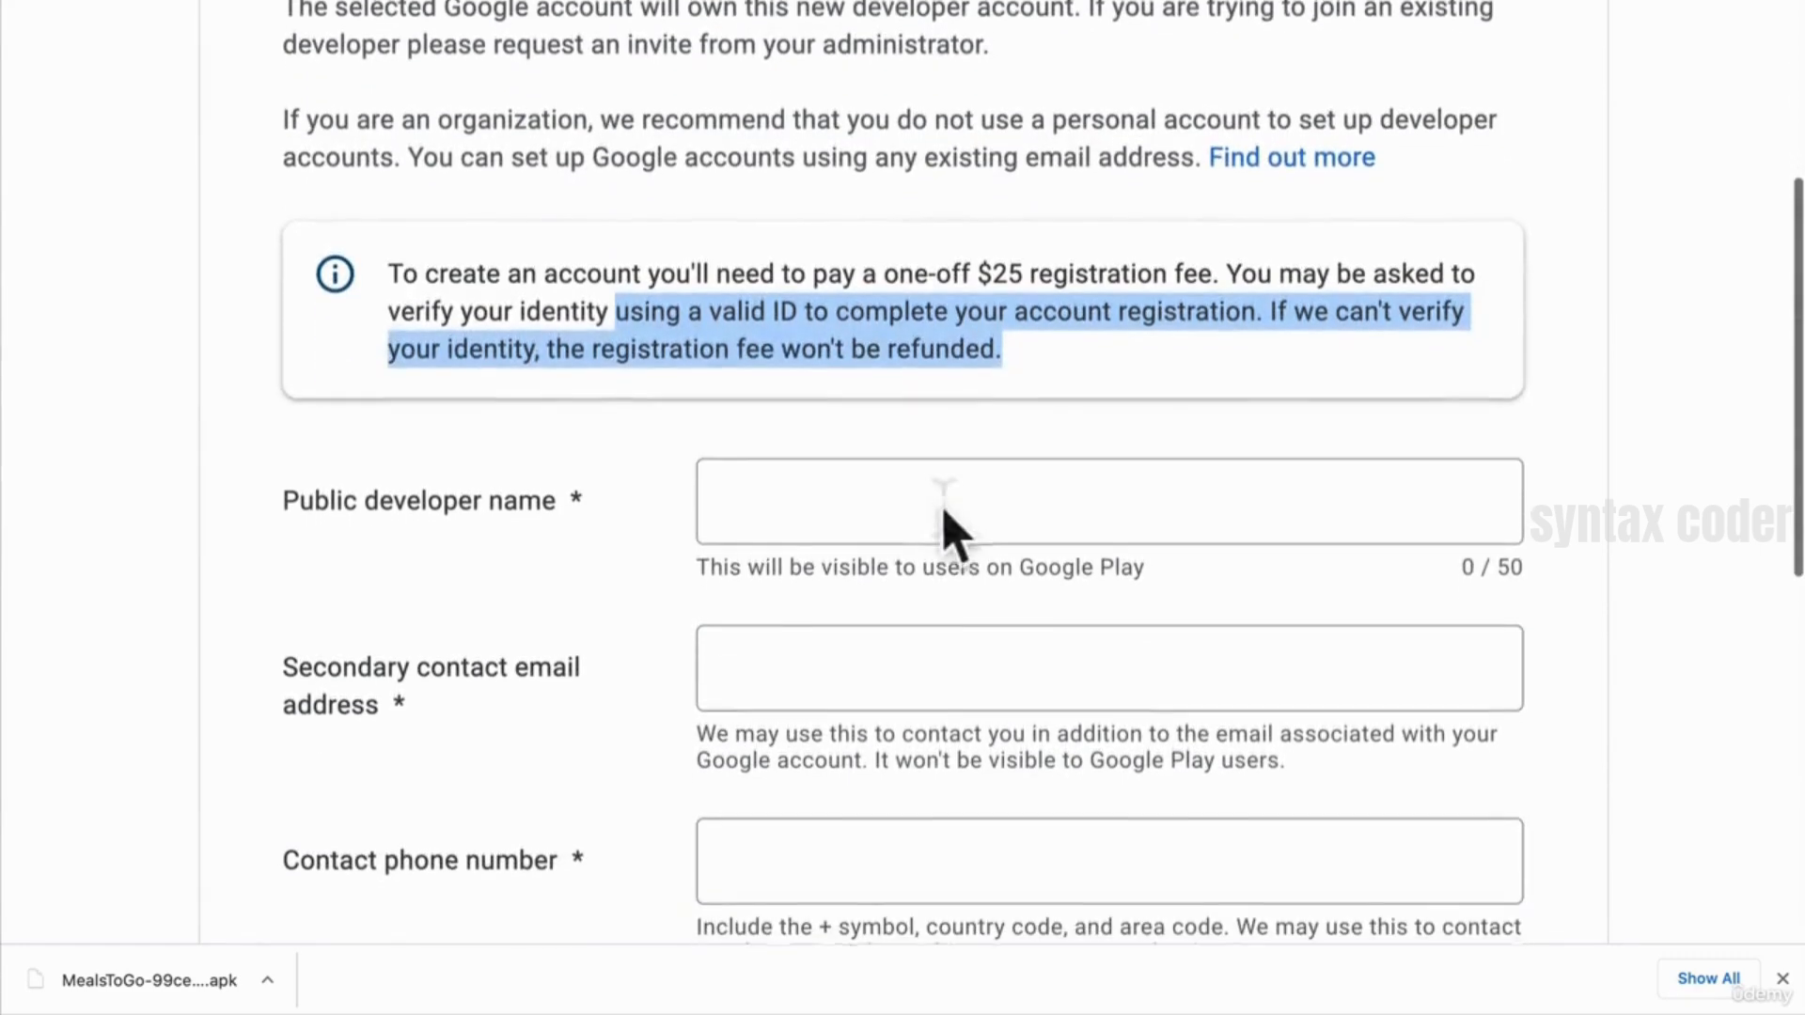
pyautogui.click(1186, 315)
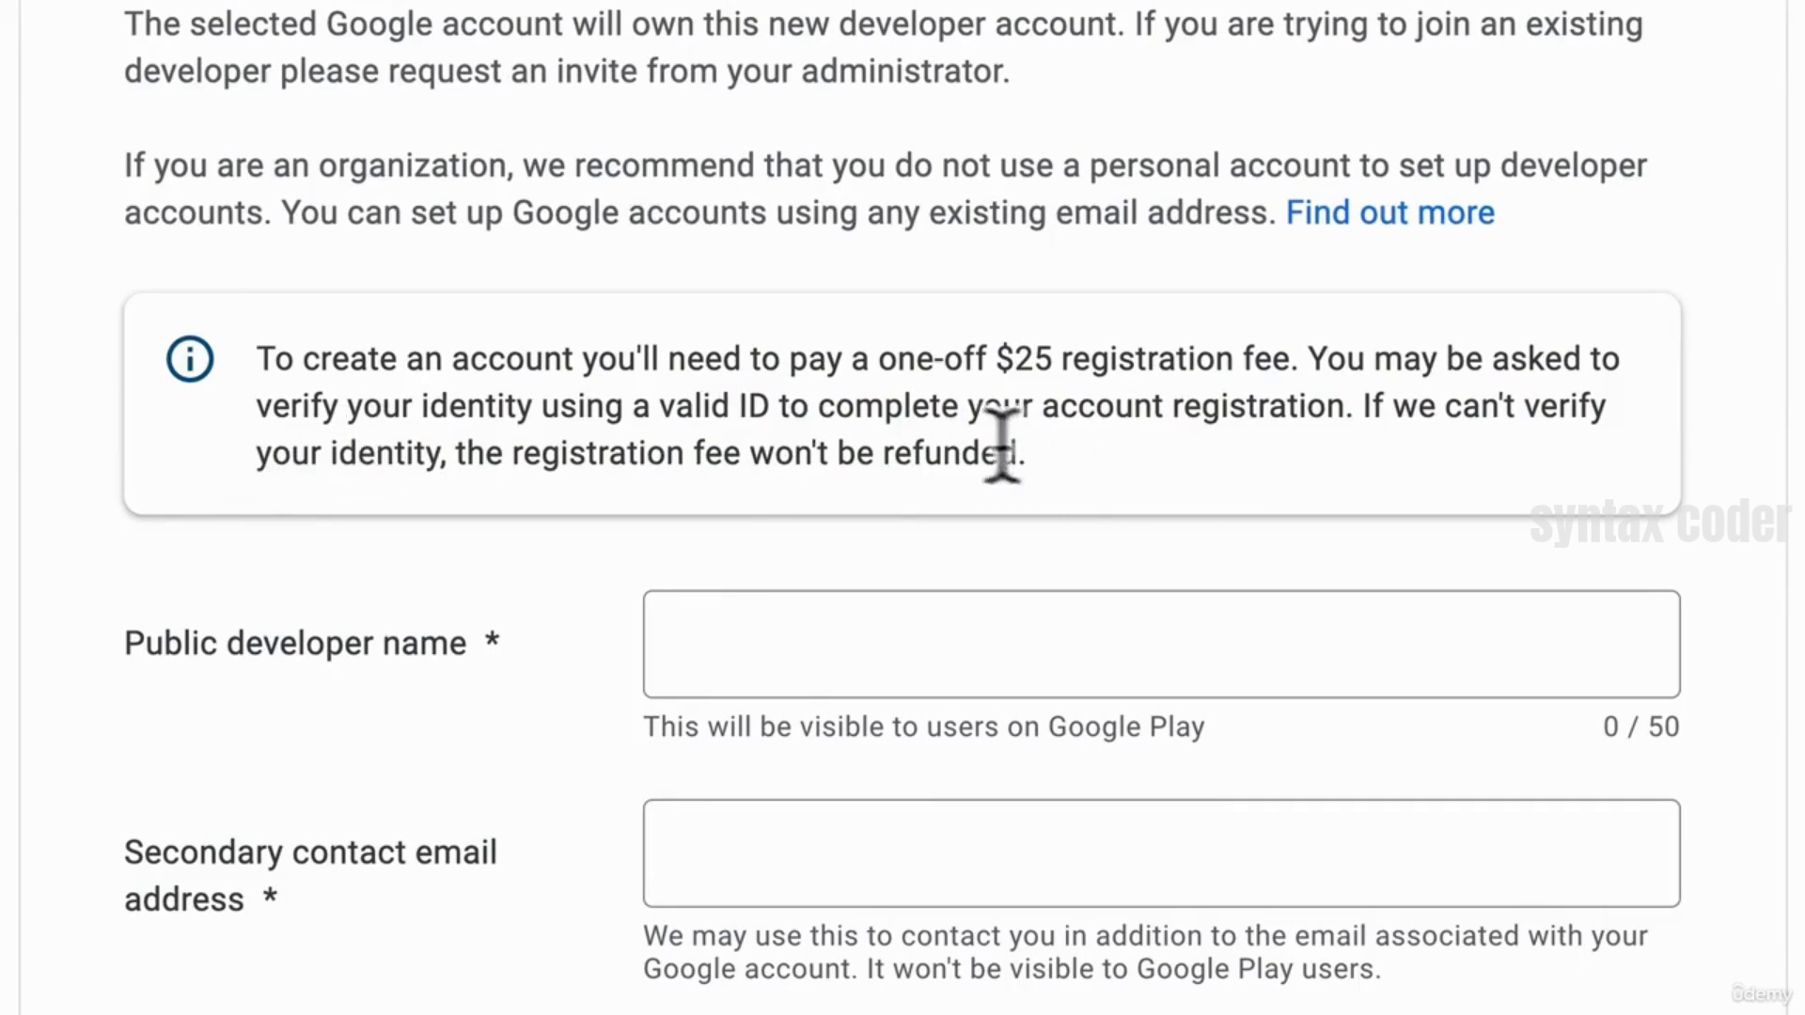
# Enter the public developer name and review the registration form's remaining contact and agreement fields
pyautogui.moveTo(1025, 453); pyautogui.dragTo(467, 453)
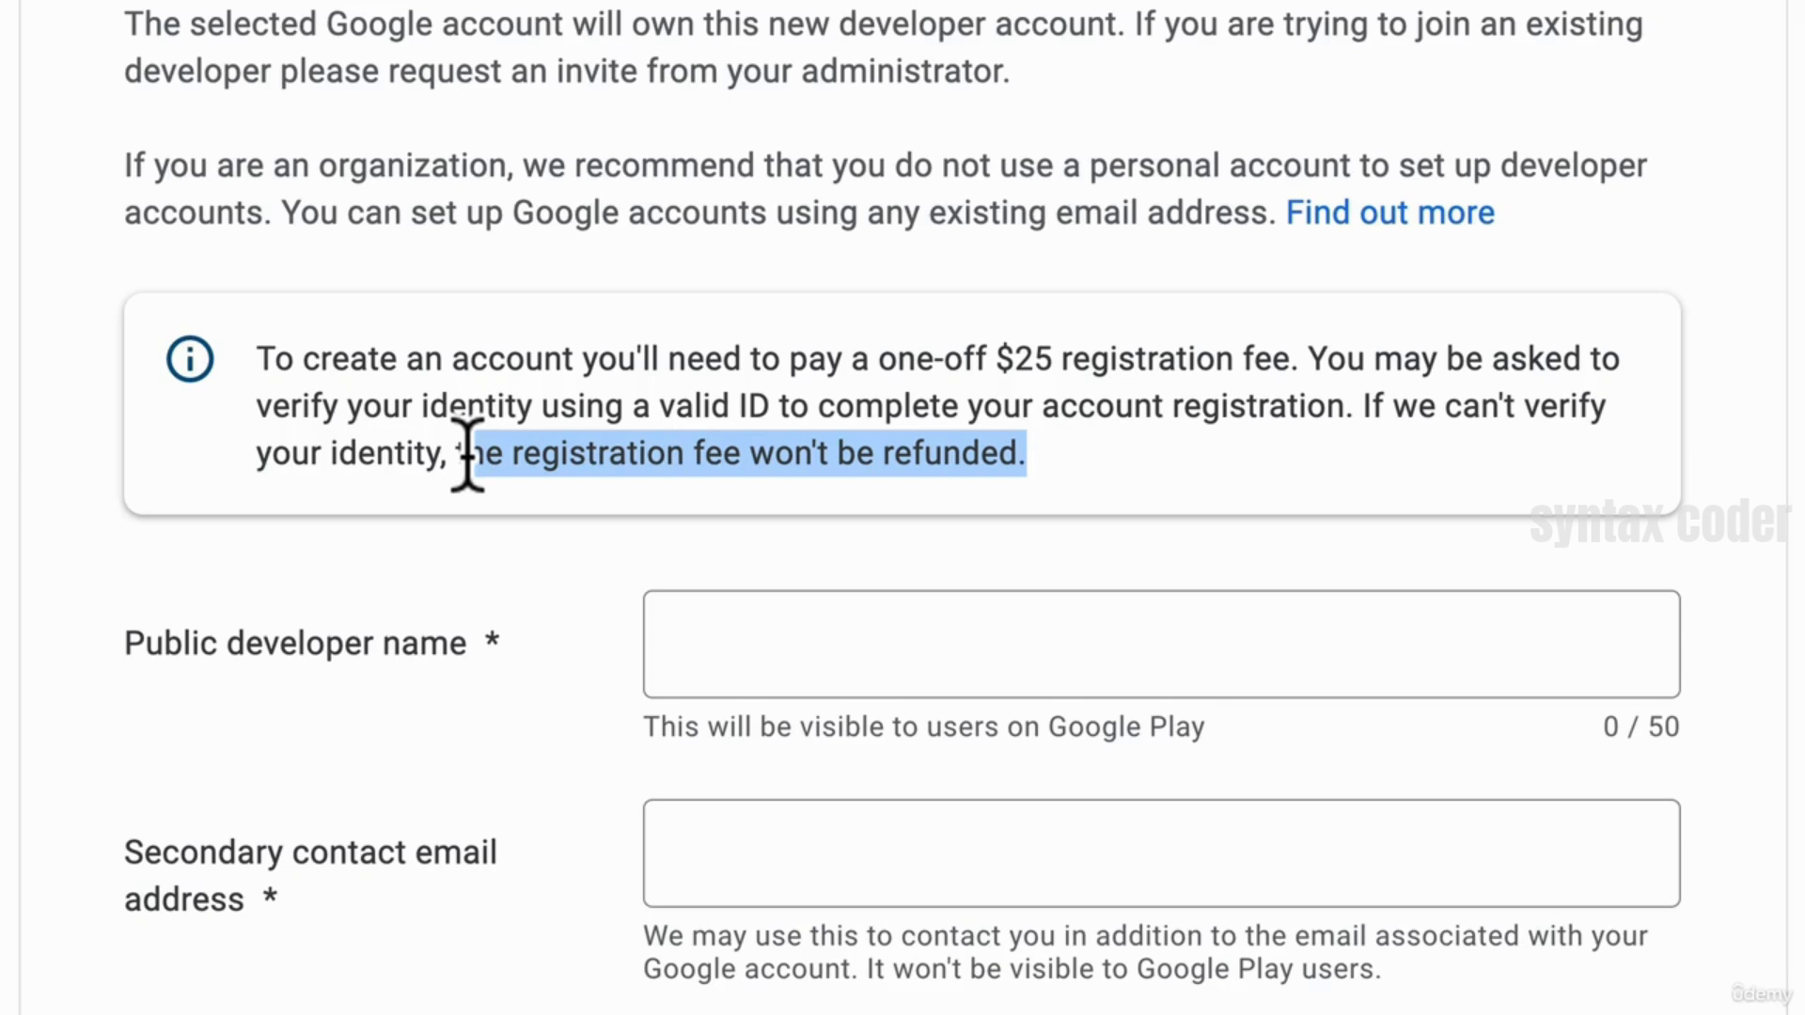
pyautogui.moveTo(467, 453); pyautogui.dragTo(456, 453)
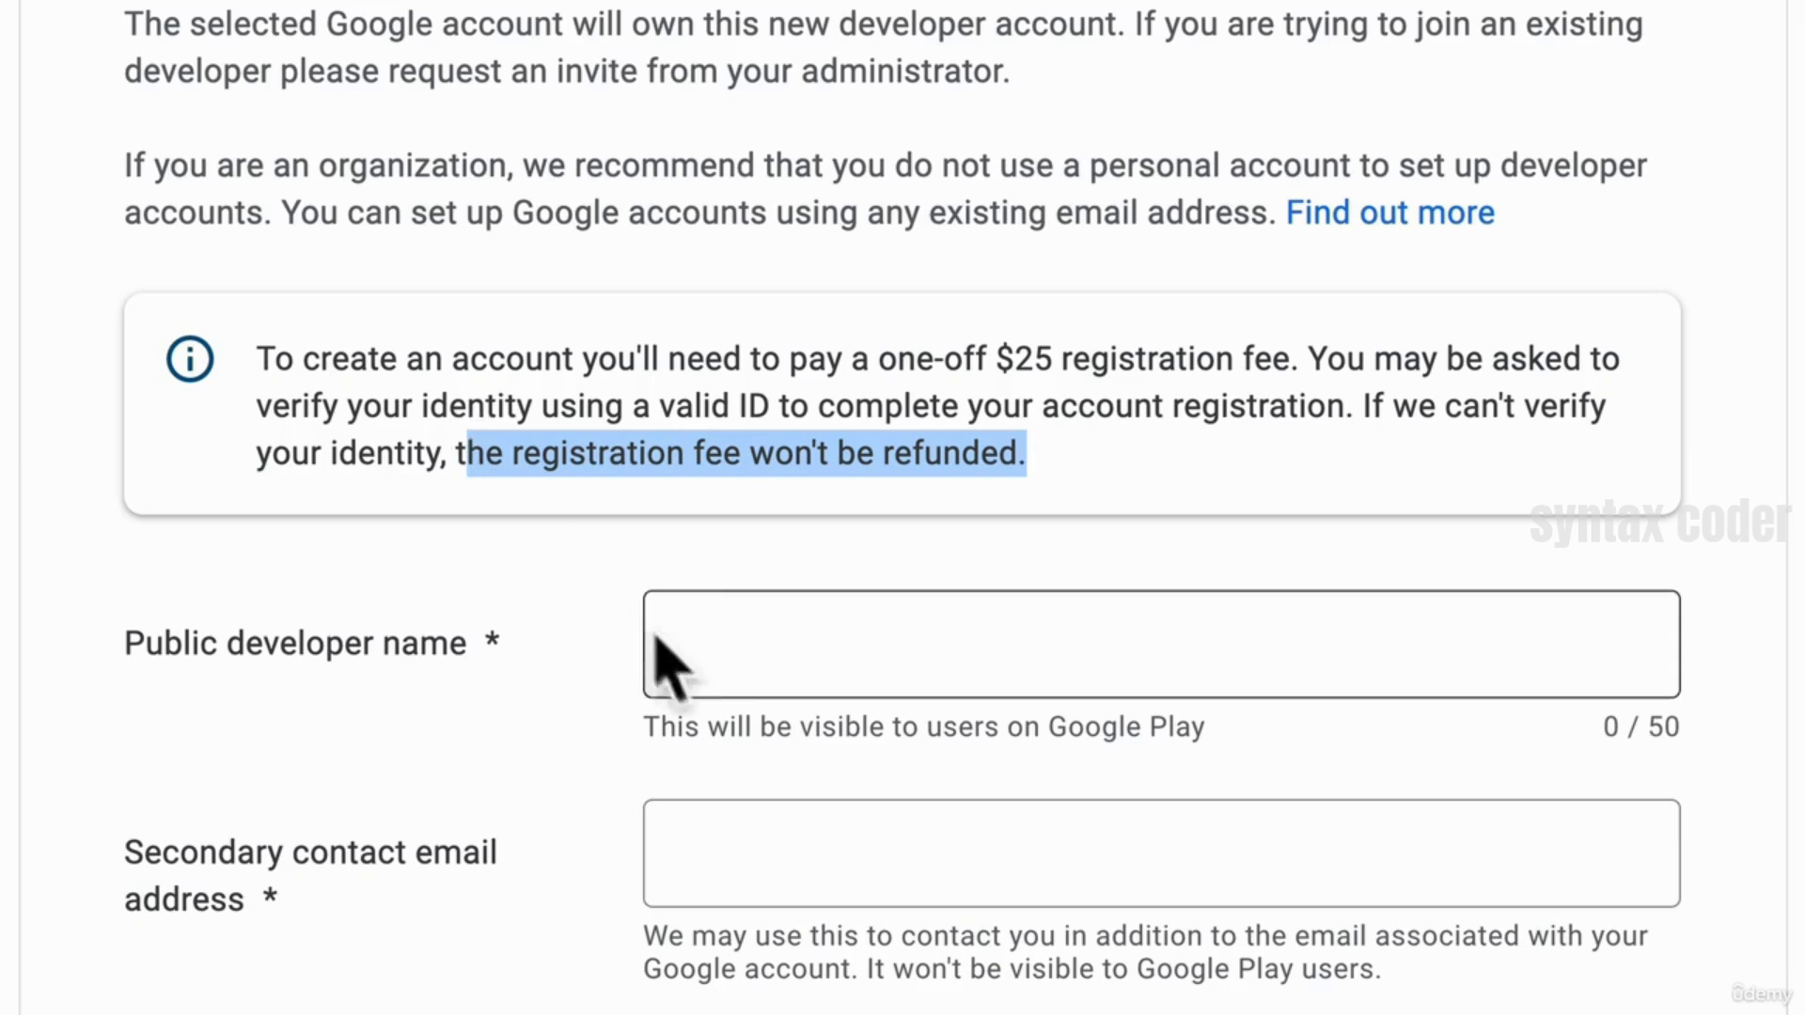
pyautogui.click(739, 663)
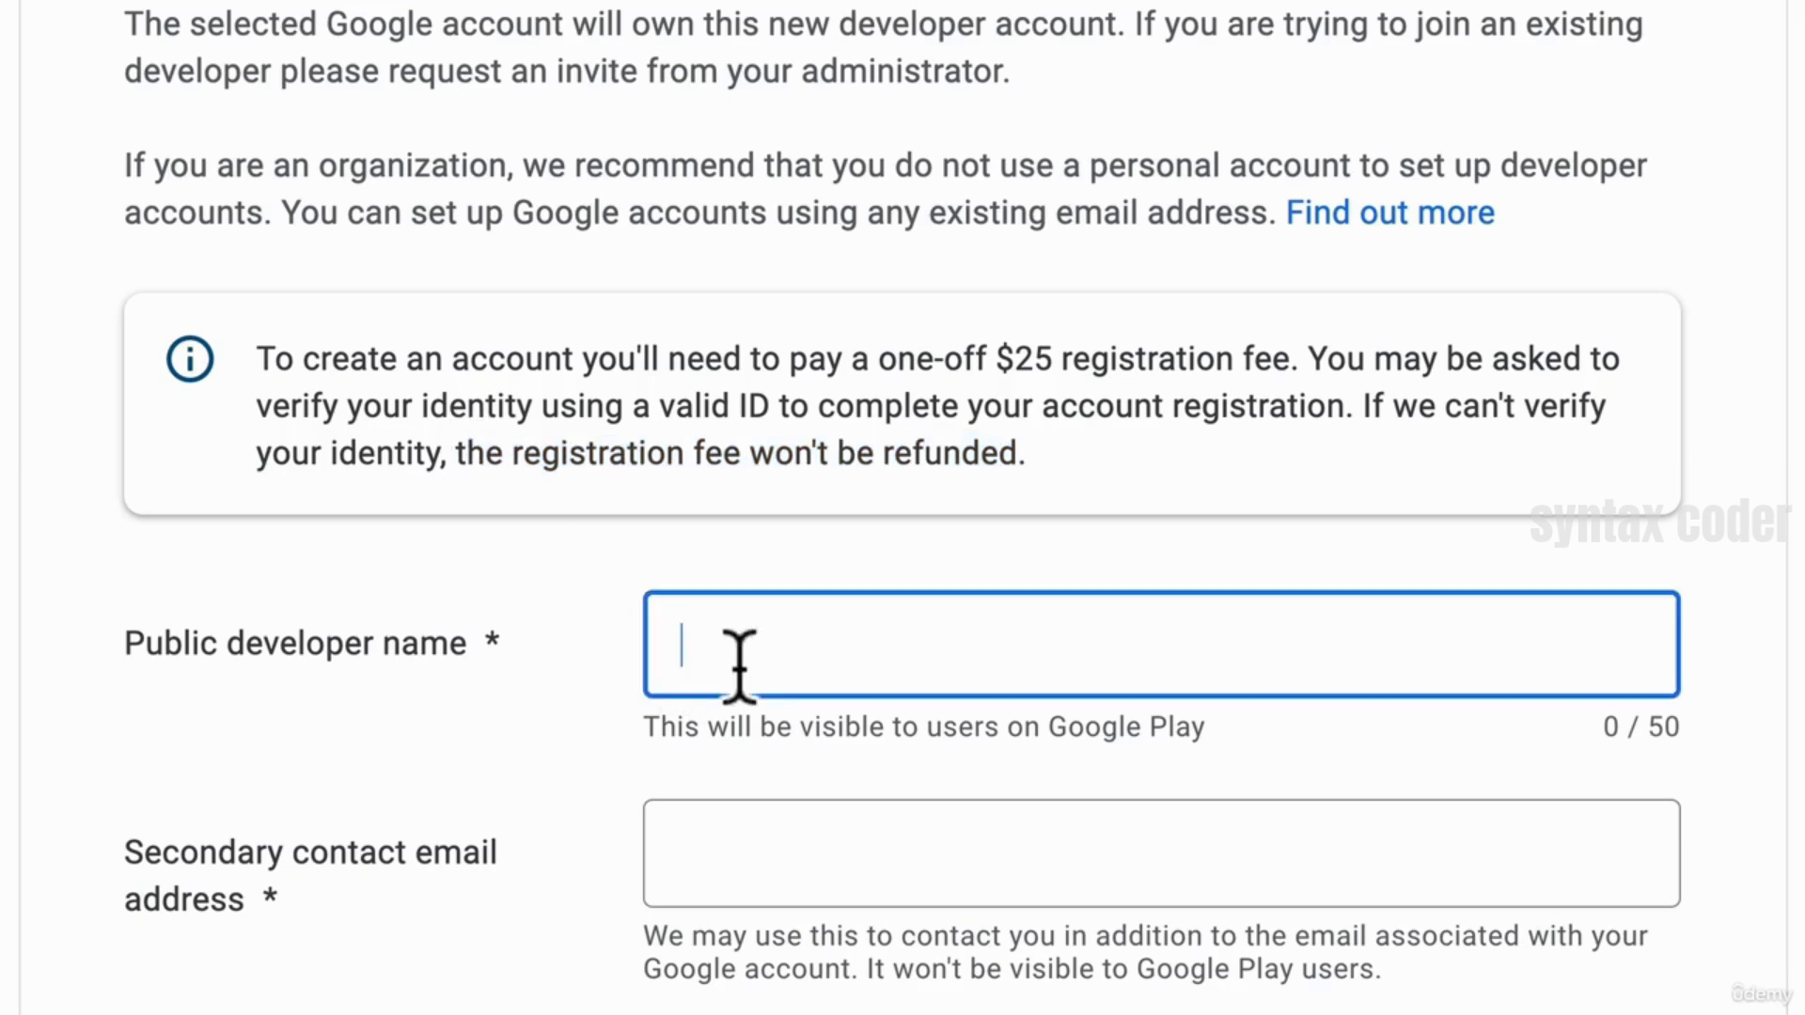
pyautogui.write('Mo Binni')
pyautogui.press('Tab')
pyautogui.scroll(-3, 902, 508)
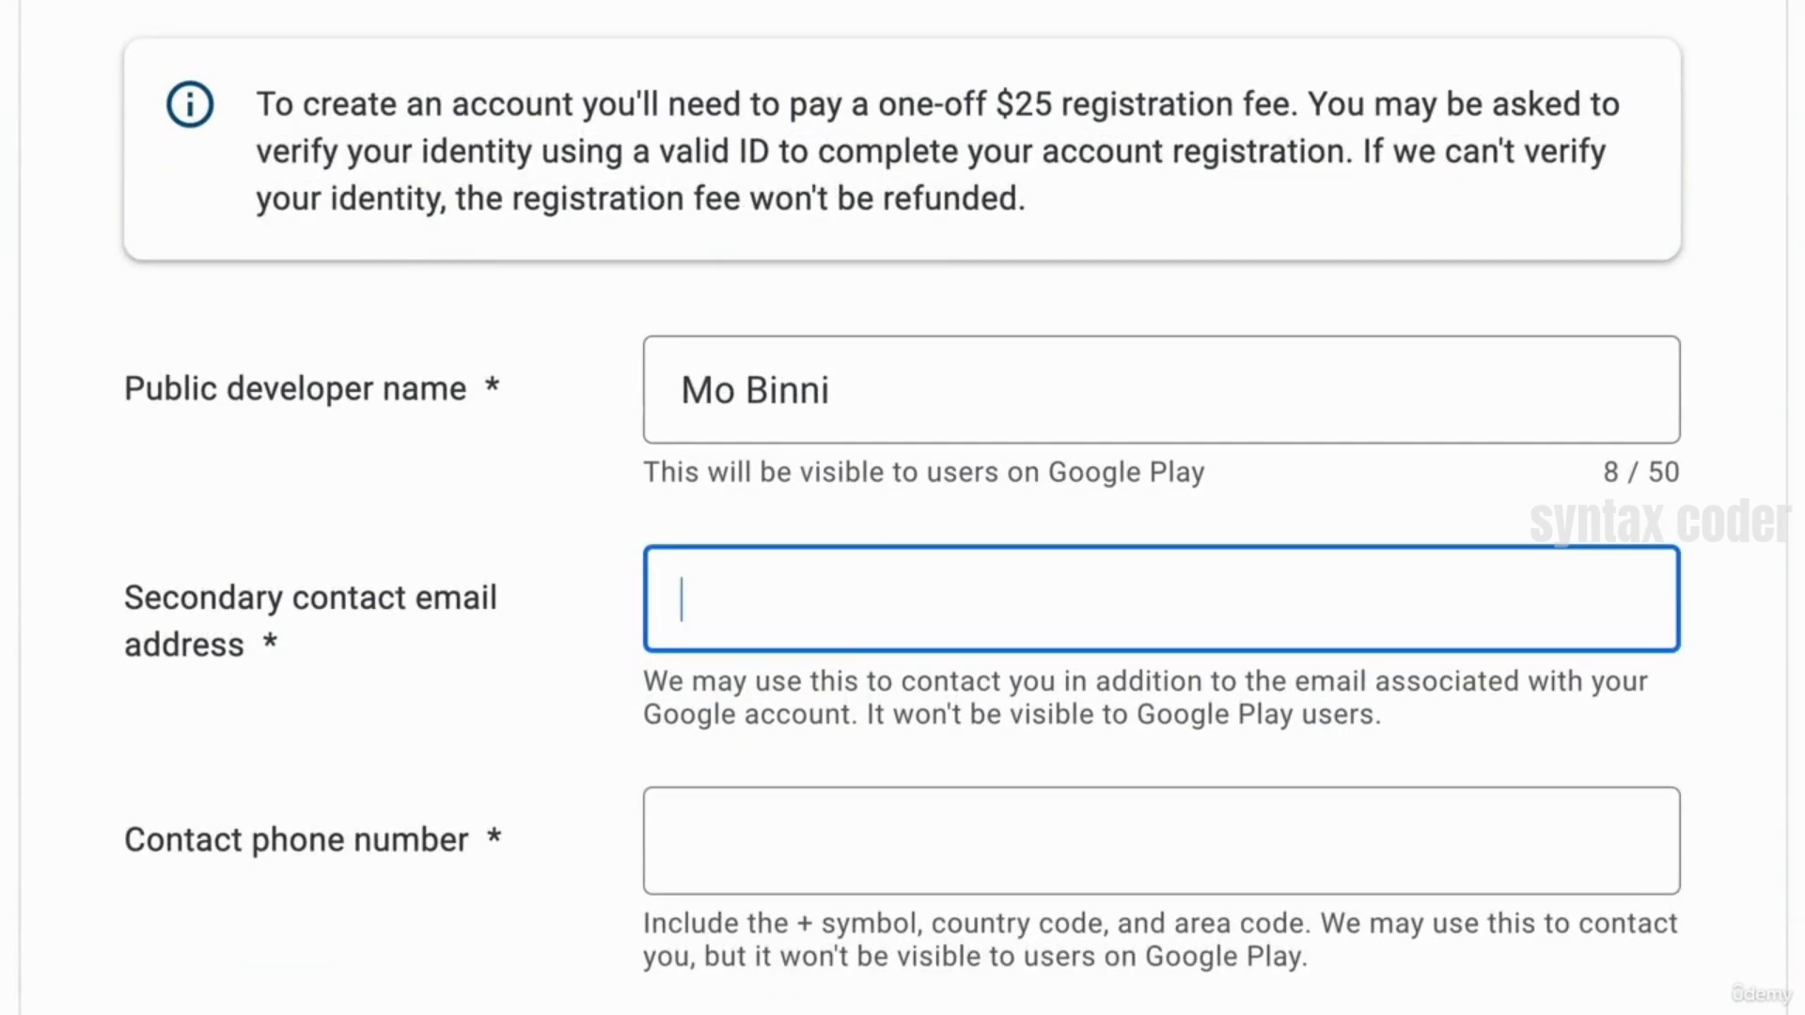
pyautogui.scroll(-3, 902, 507)
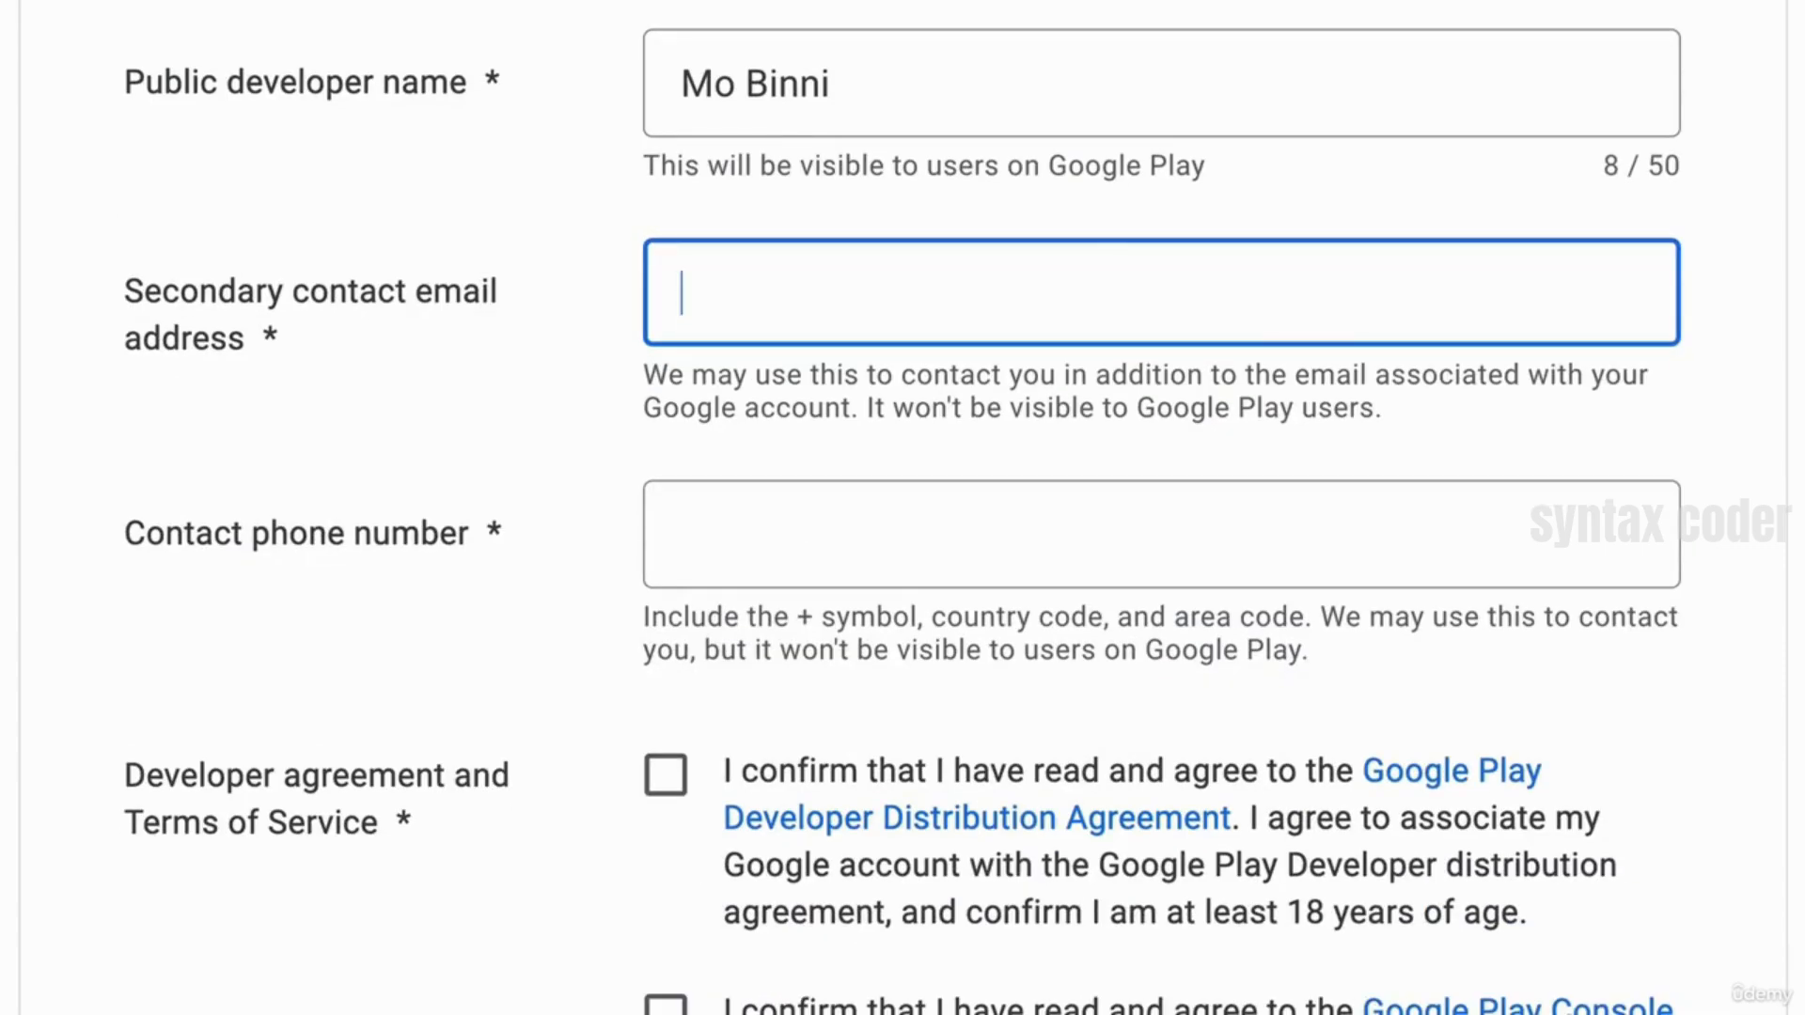
pyautogui.scroll(-5, 903, 508)
pyautogui.scroll(-1, 902, 508)
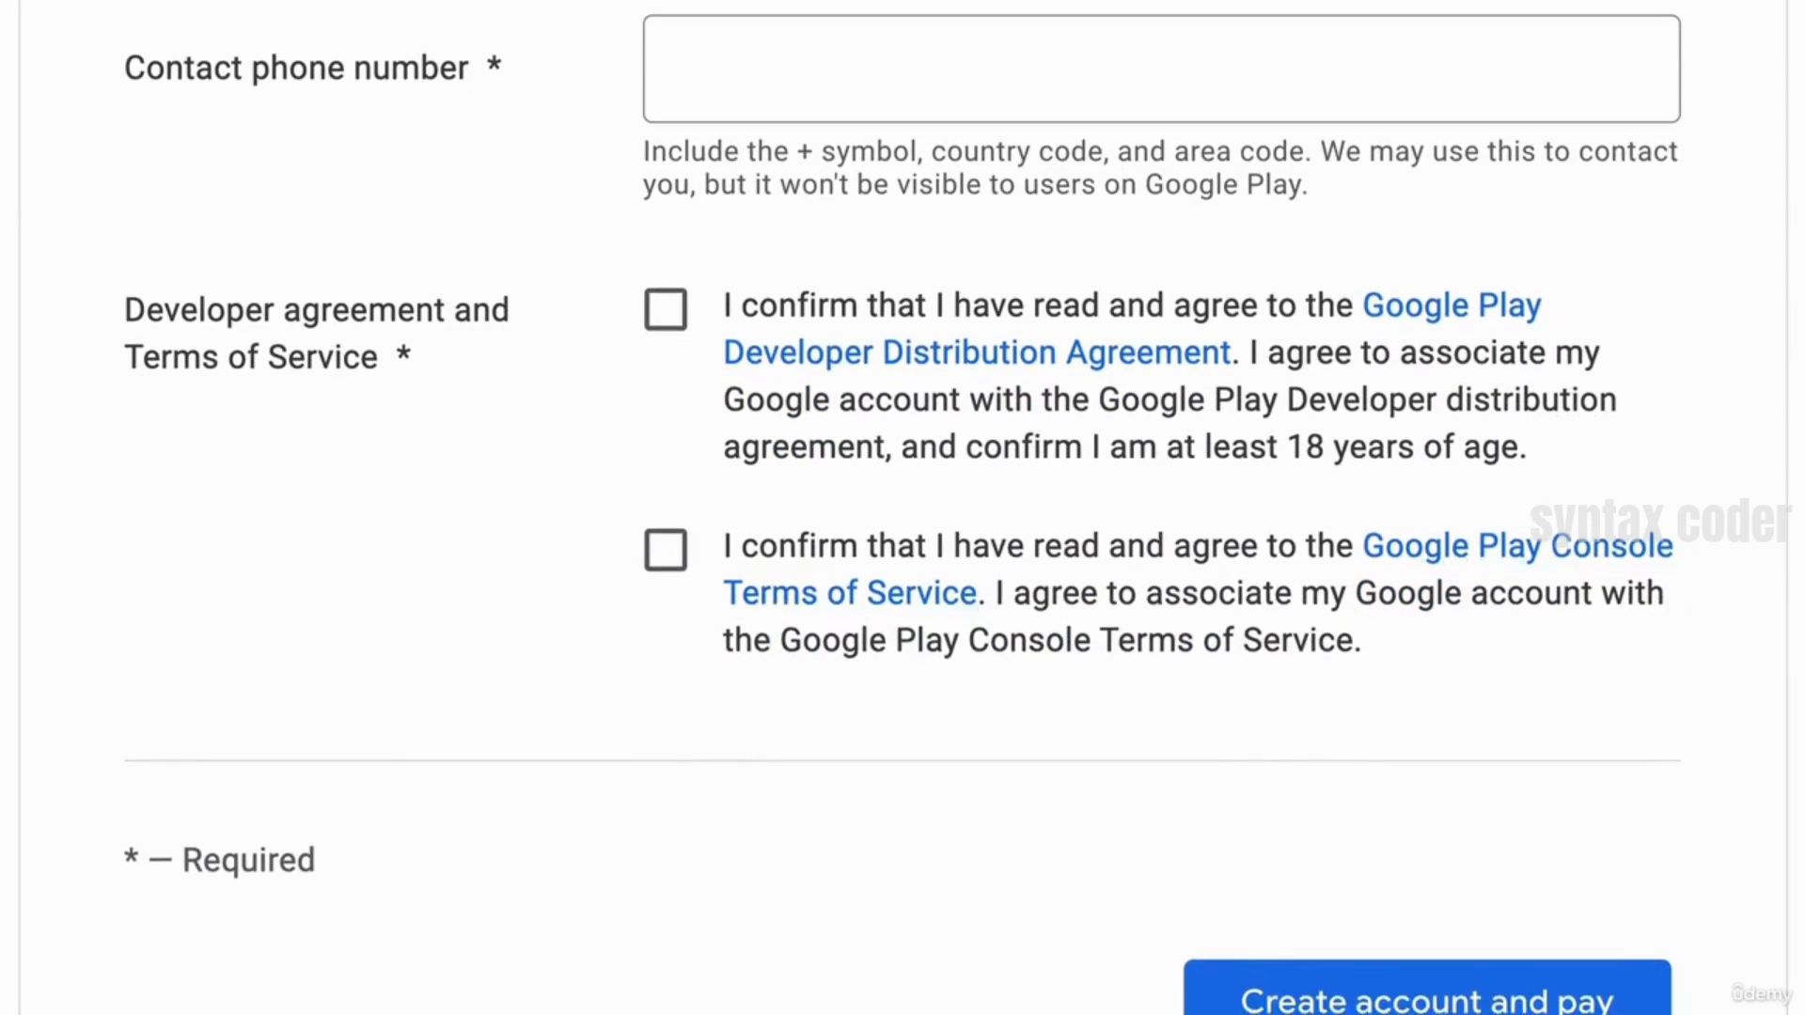
pyautogui.scroll(3, 999, 939)
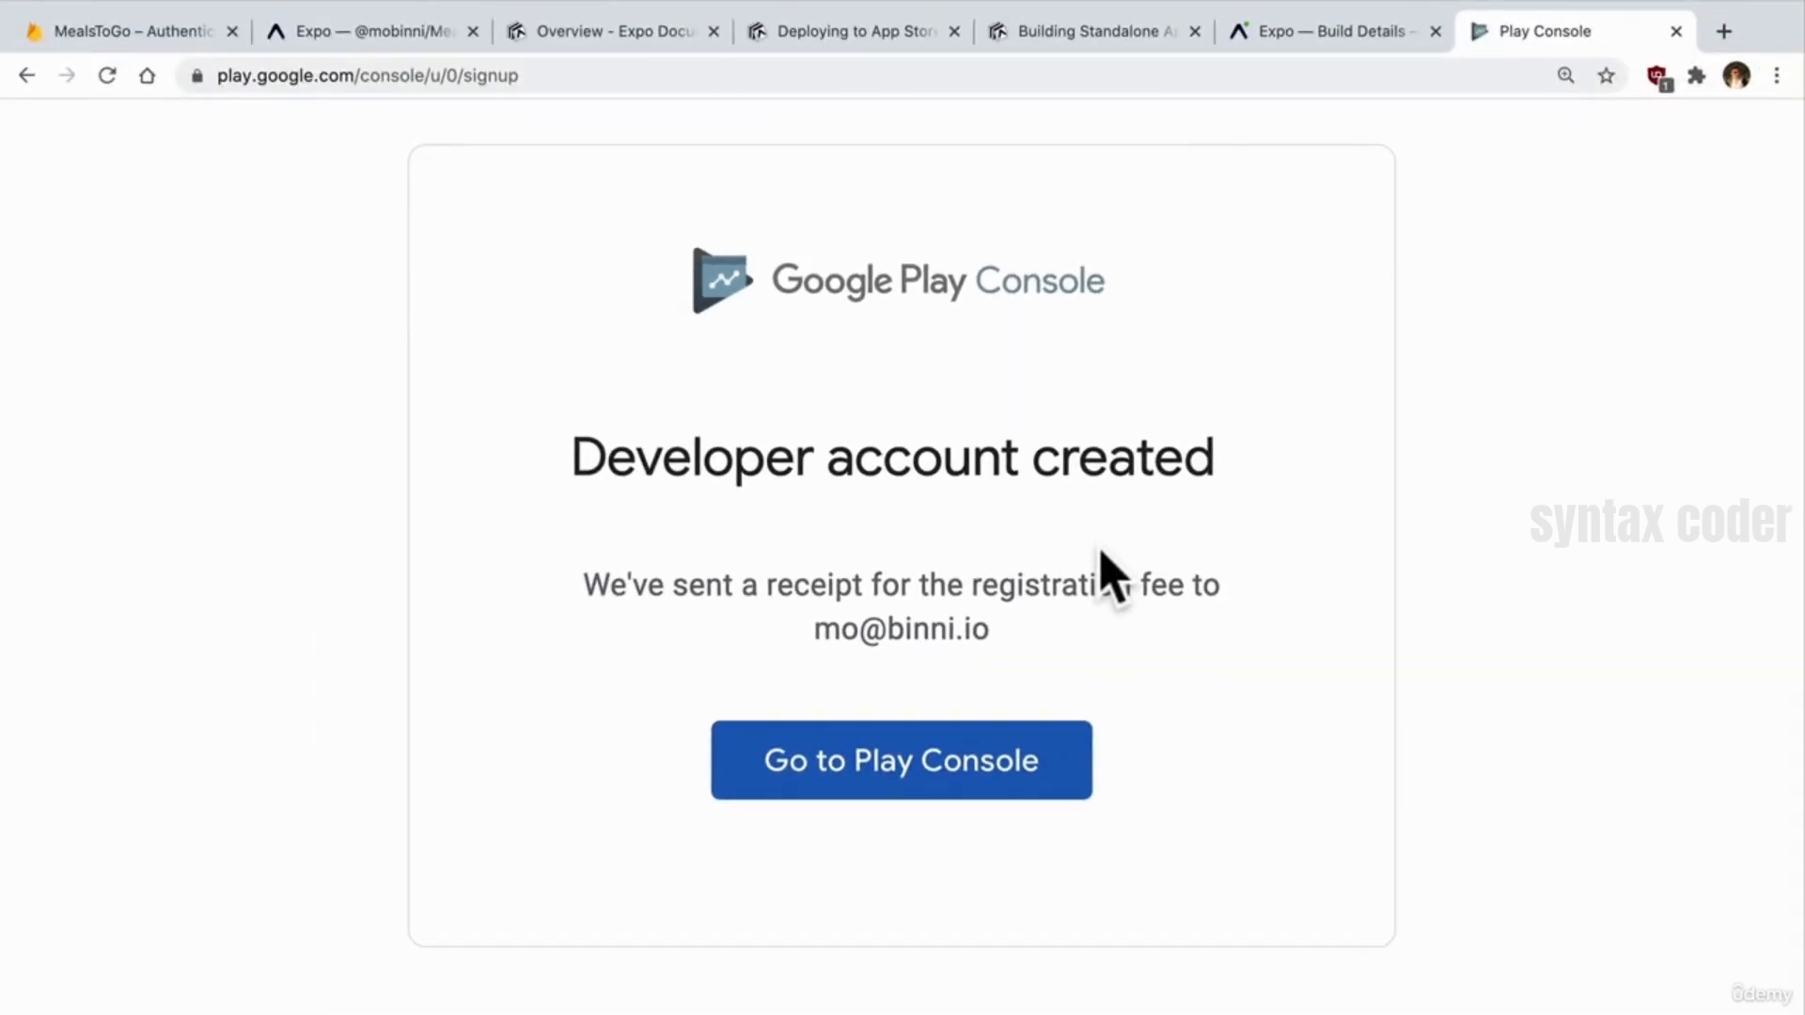
# Go to the Play Console from the account confirmation page and go through the welcome tour to its end
pyautogui.click(932, 747)
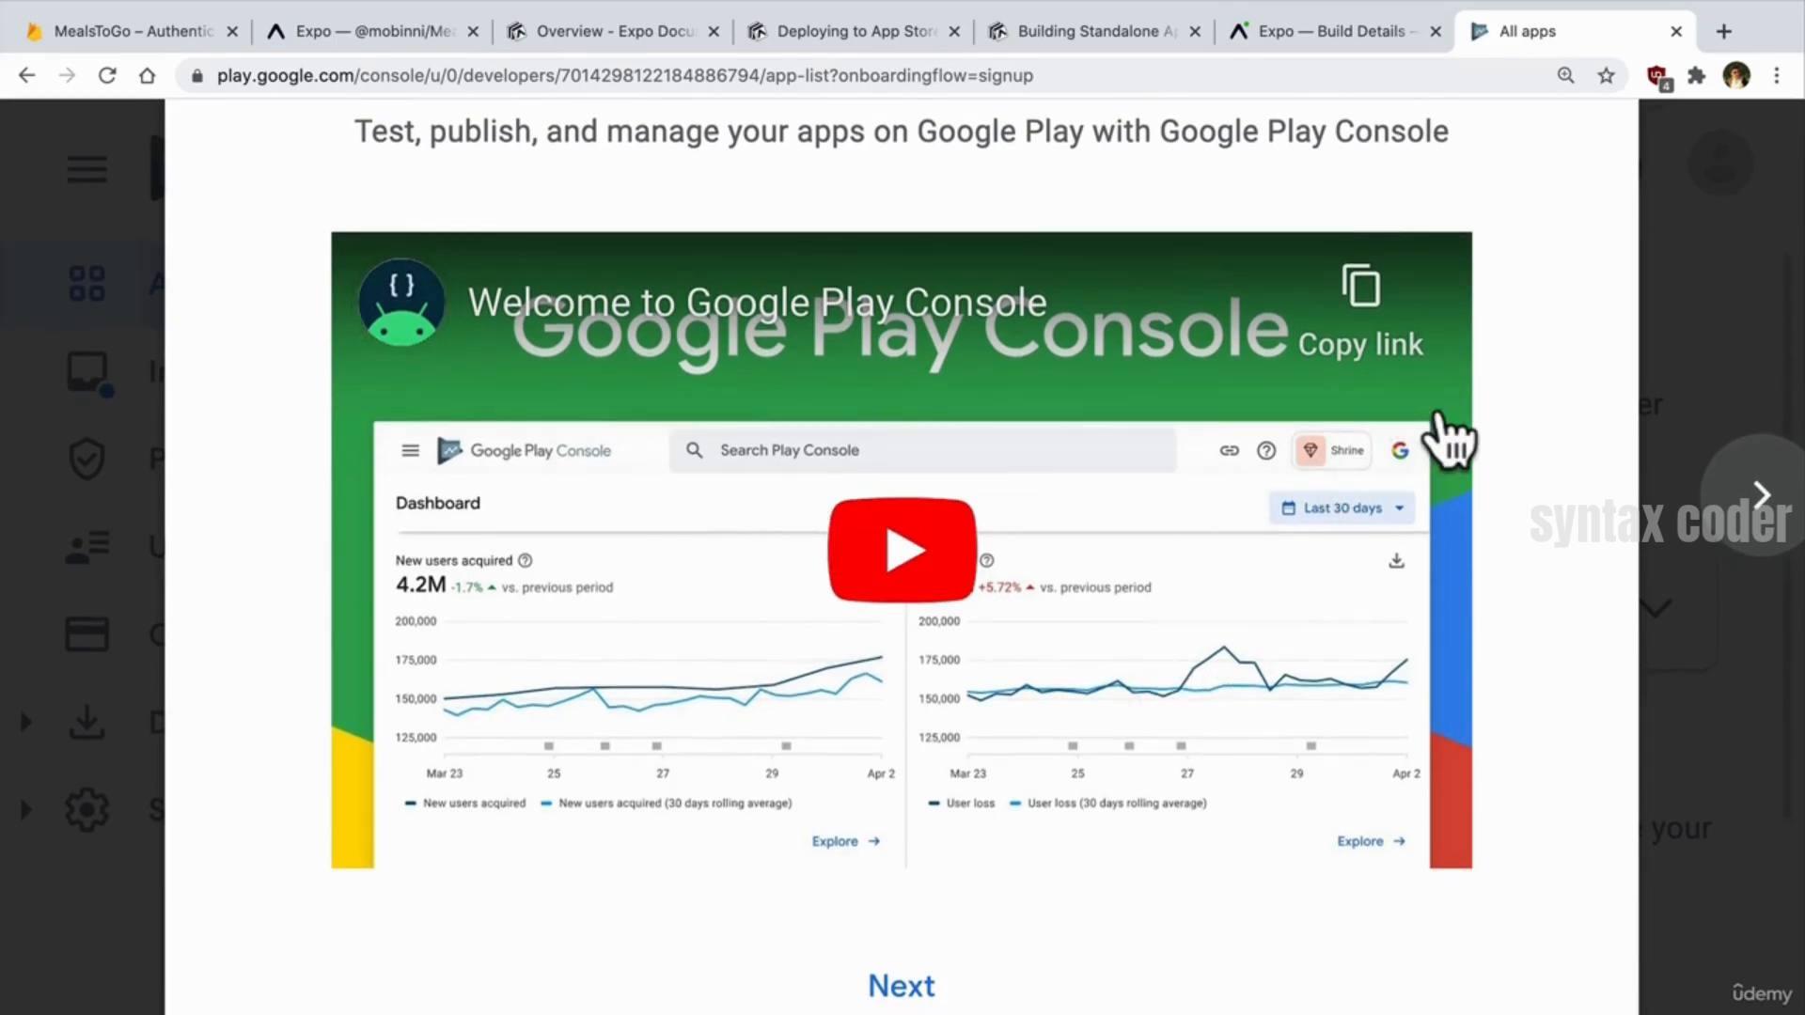
pyautogui.hotkey('ctrl', '-')
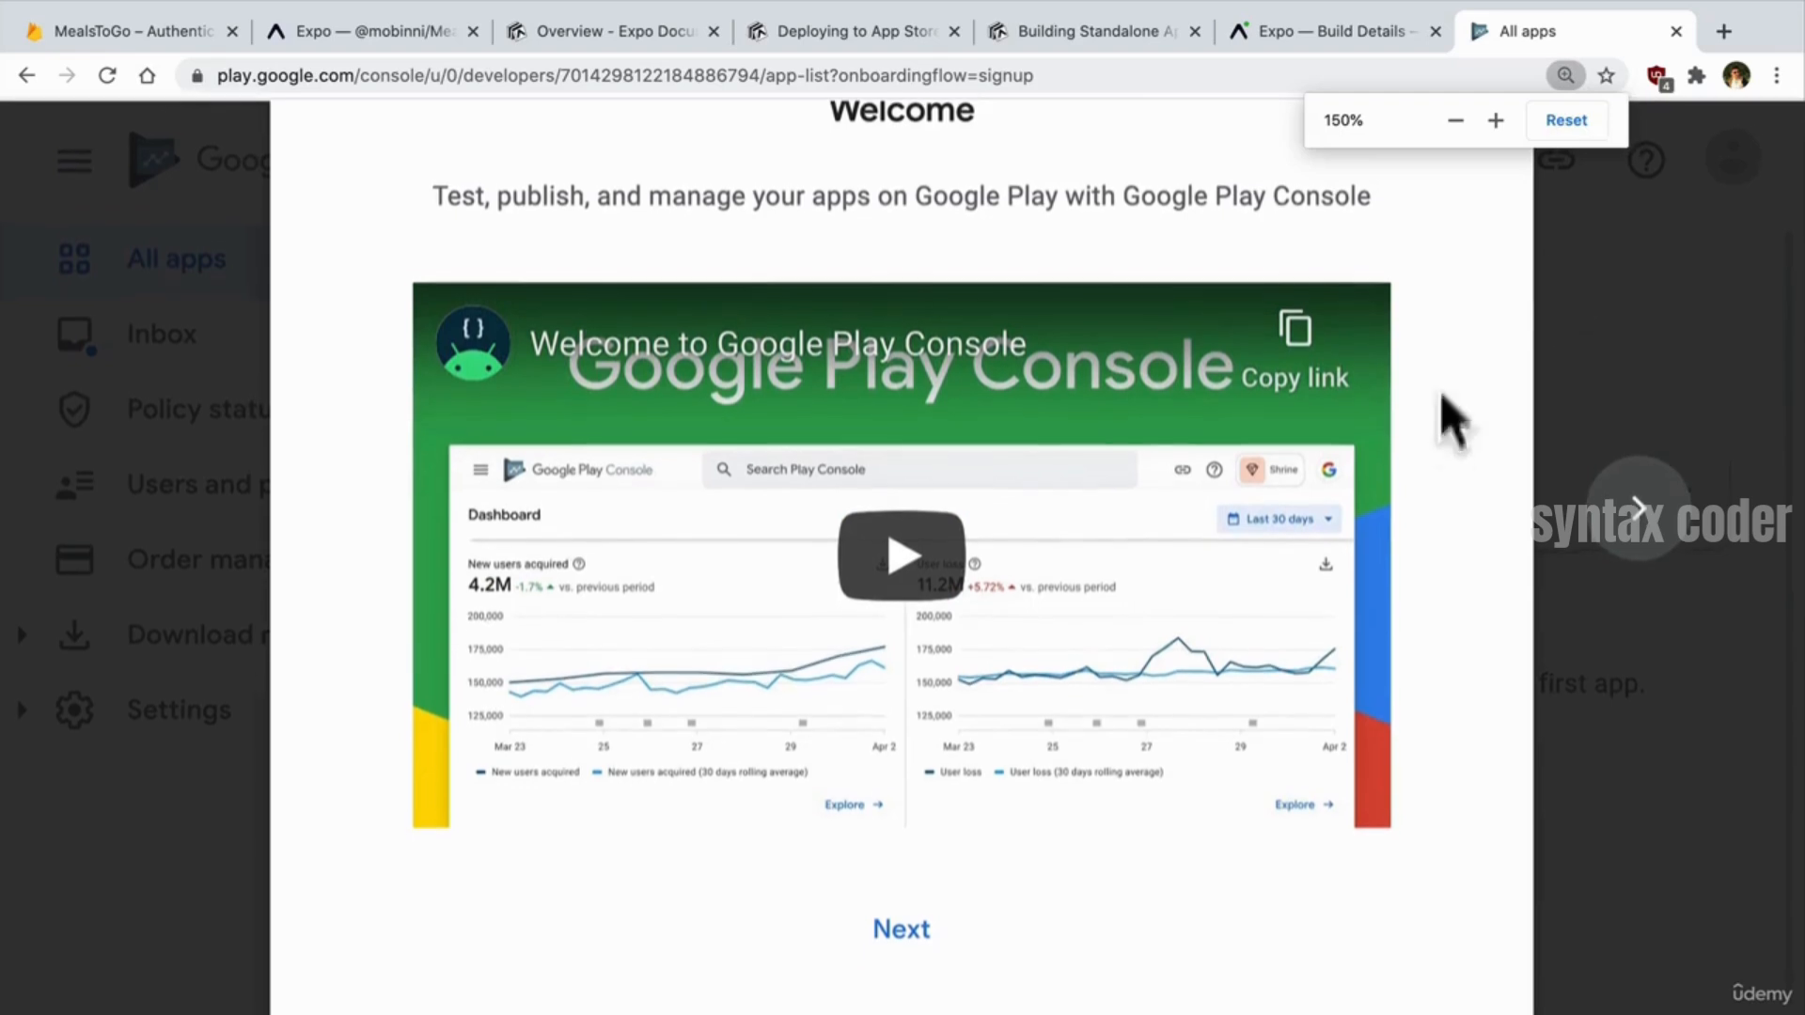
pyautogui.click(1663, 379)
pyautogui.click(1662, 380)
pyautogui.click(1664, 453)
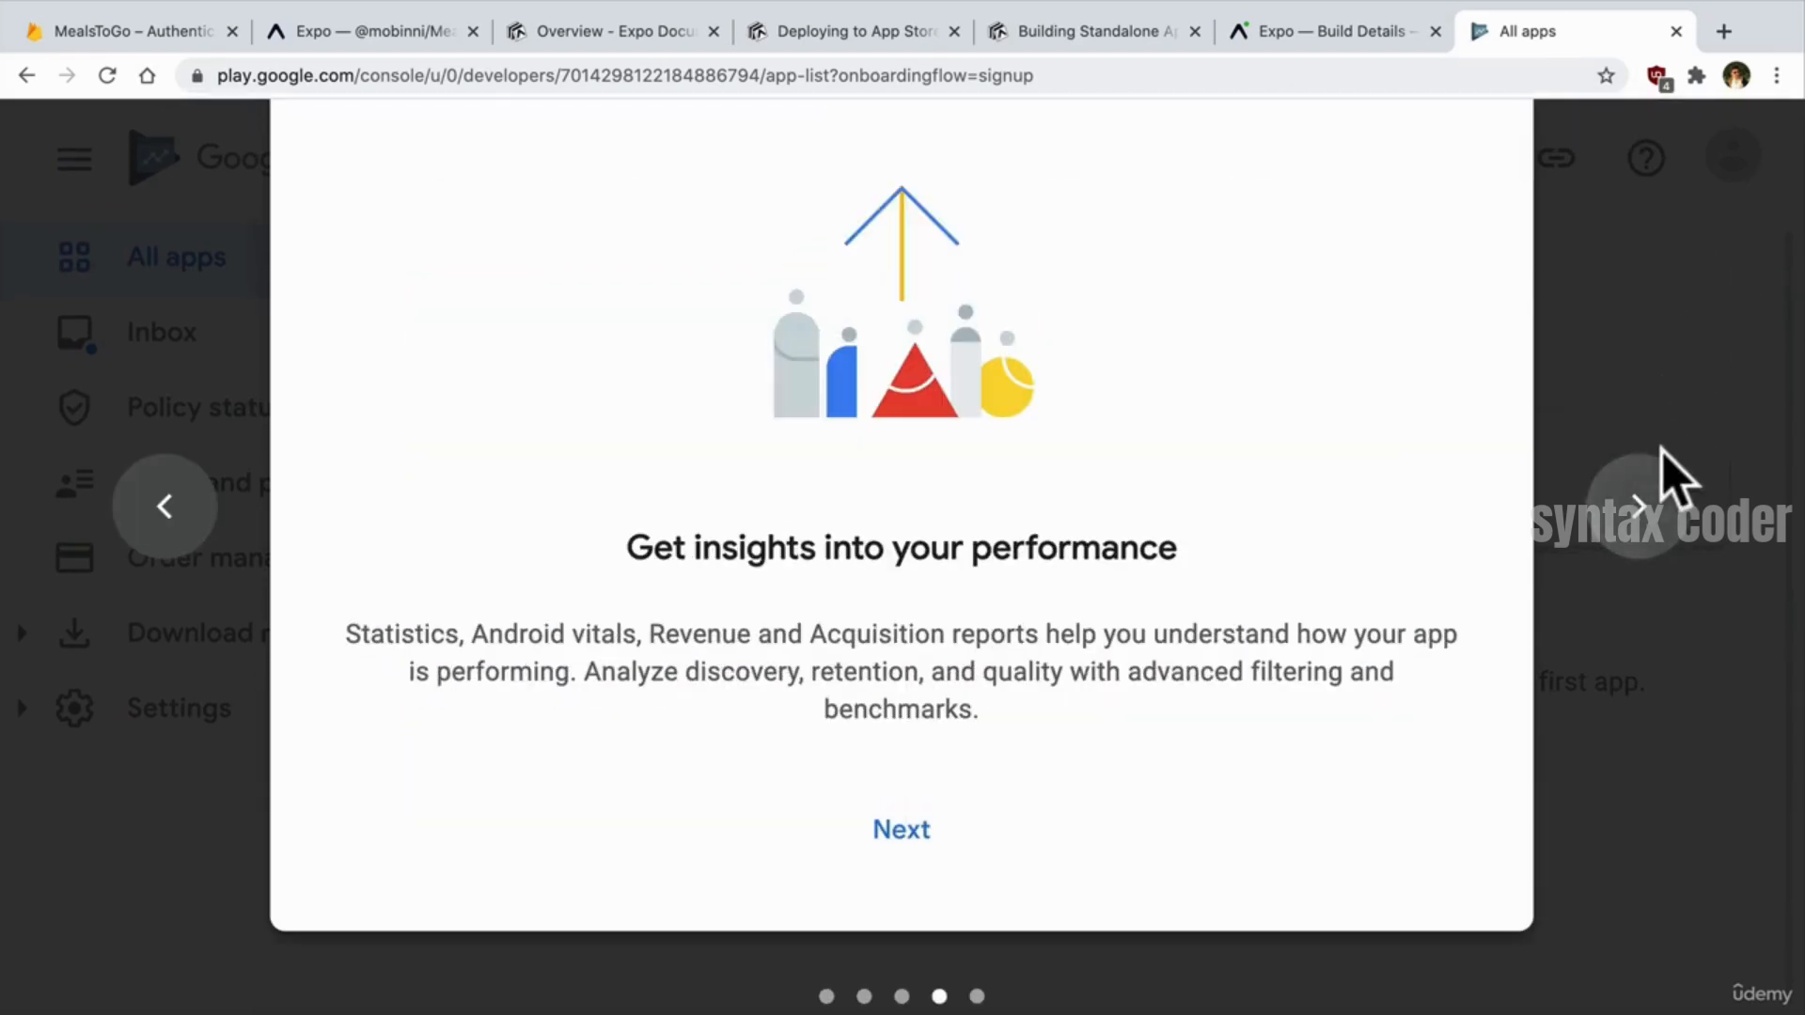
pyautogui.click(912, 816)
pyautogui.click(1039, 891)
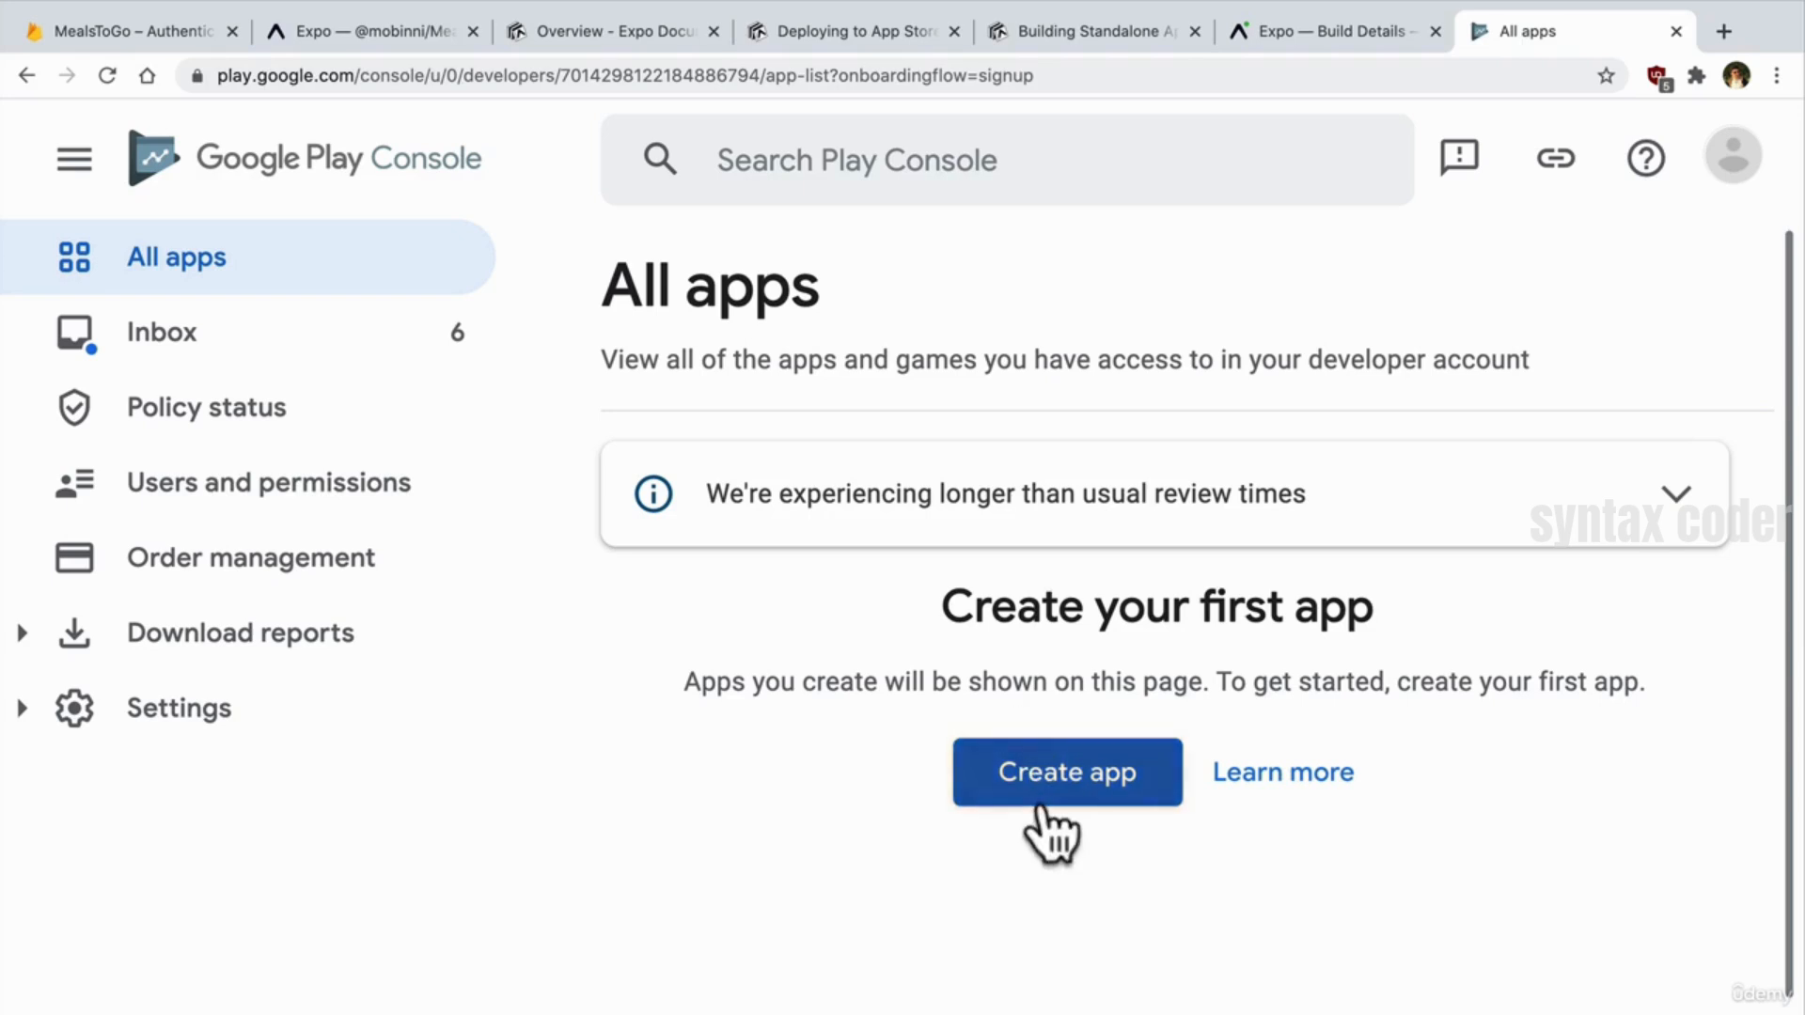
# Start creating a new app and name it Meals To Go
pyautogui.click(1042, 797)
pyautogui.click(885, 615)
pyautogui.write('Me')
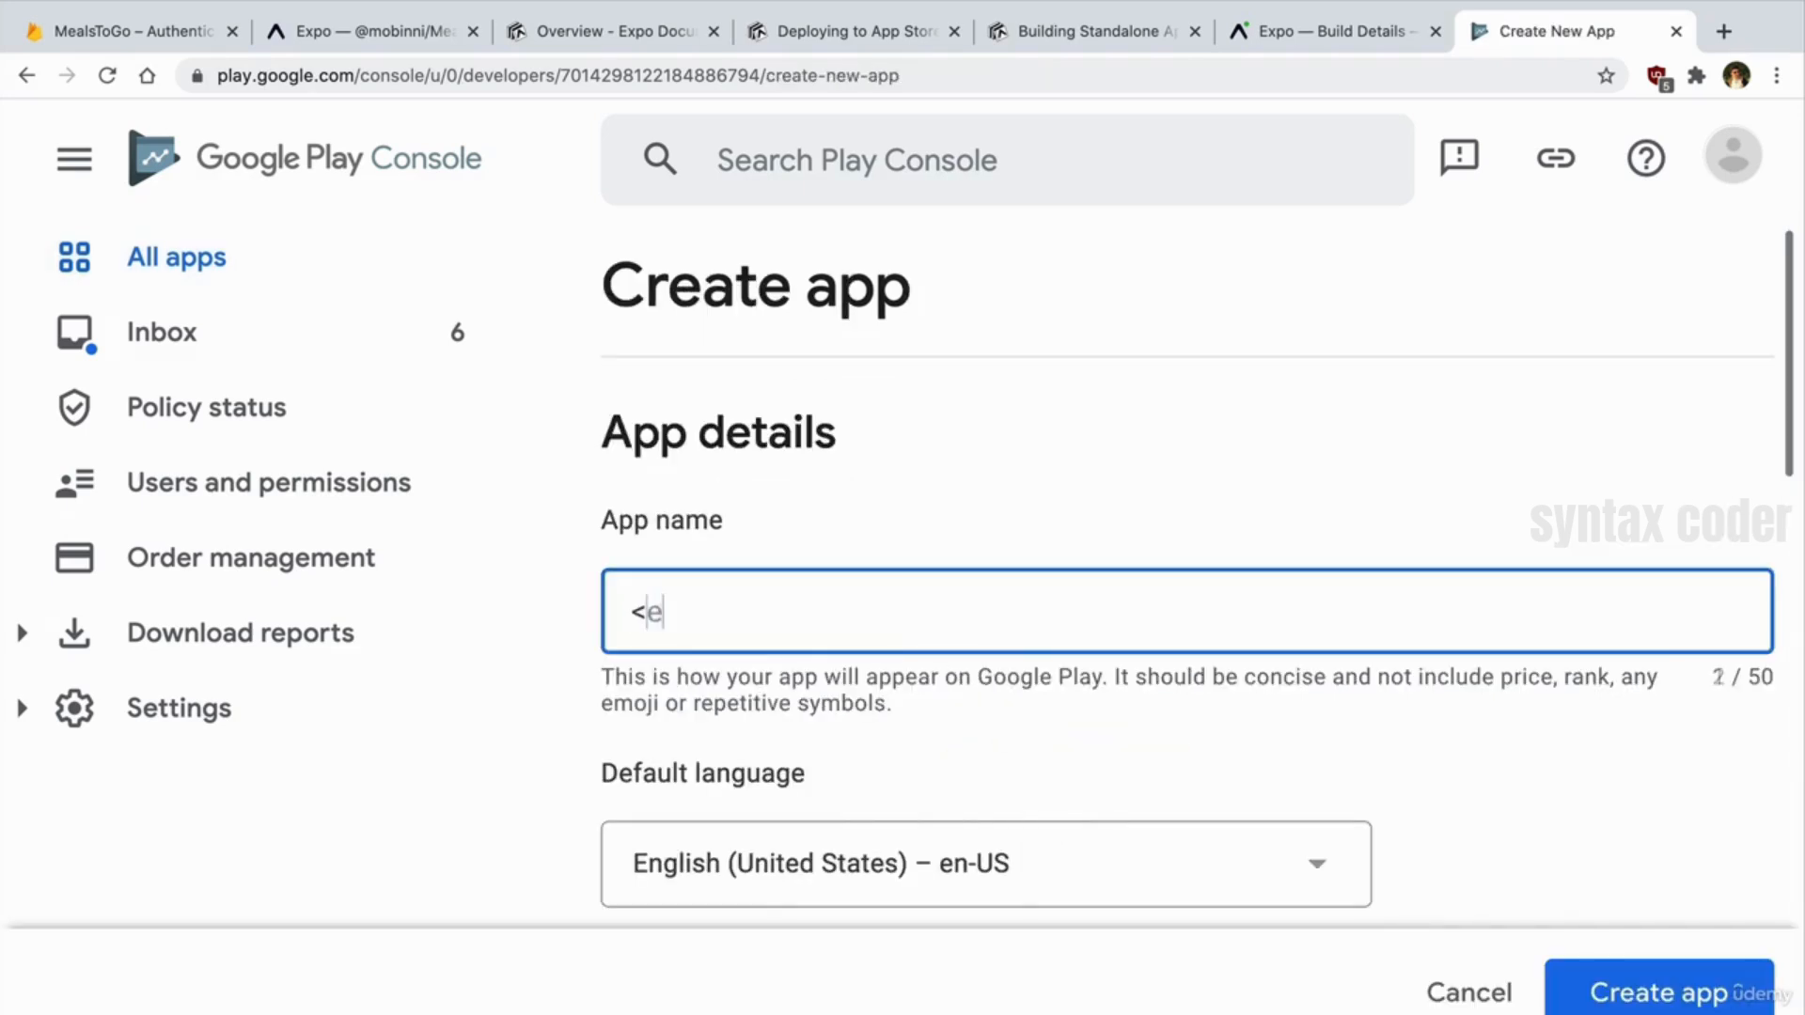
pyautogui.press('BackSpace')
pyautogui.write('eals To Go')
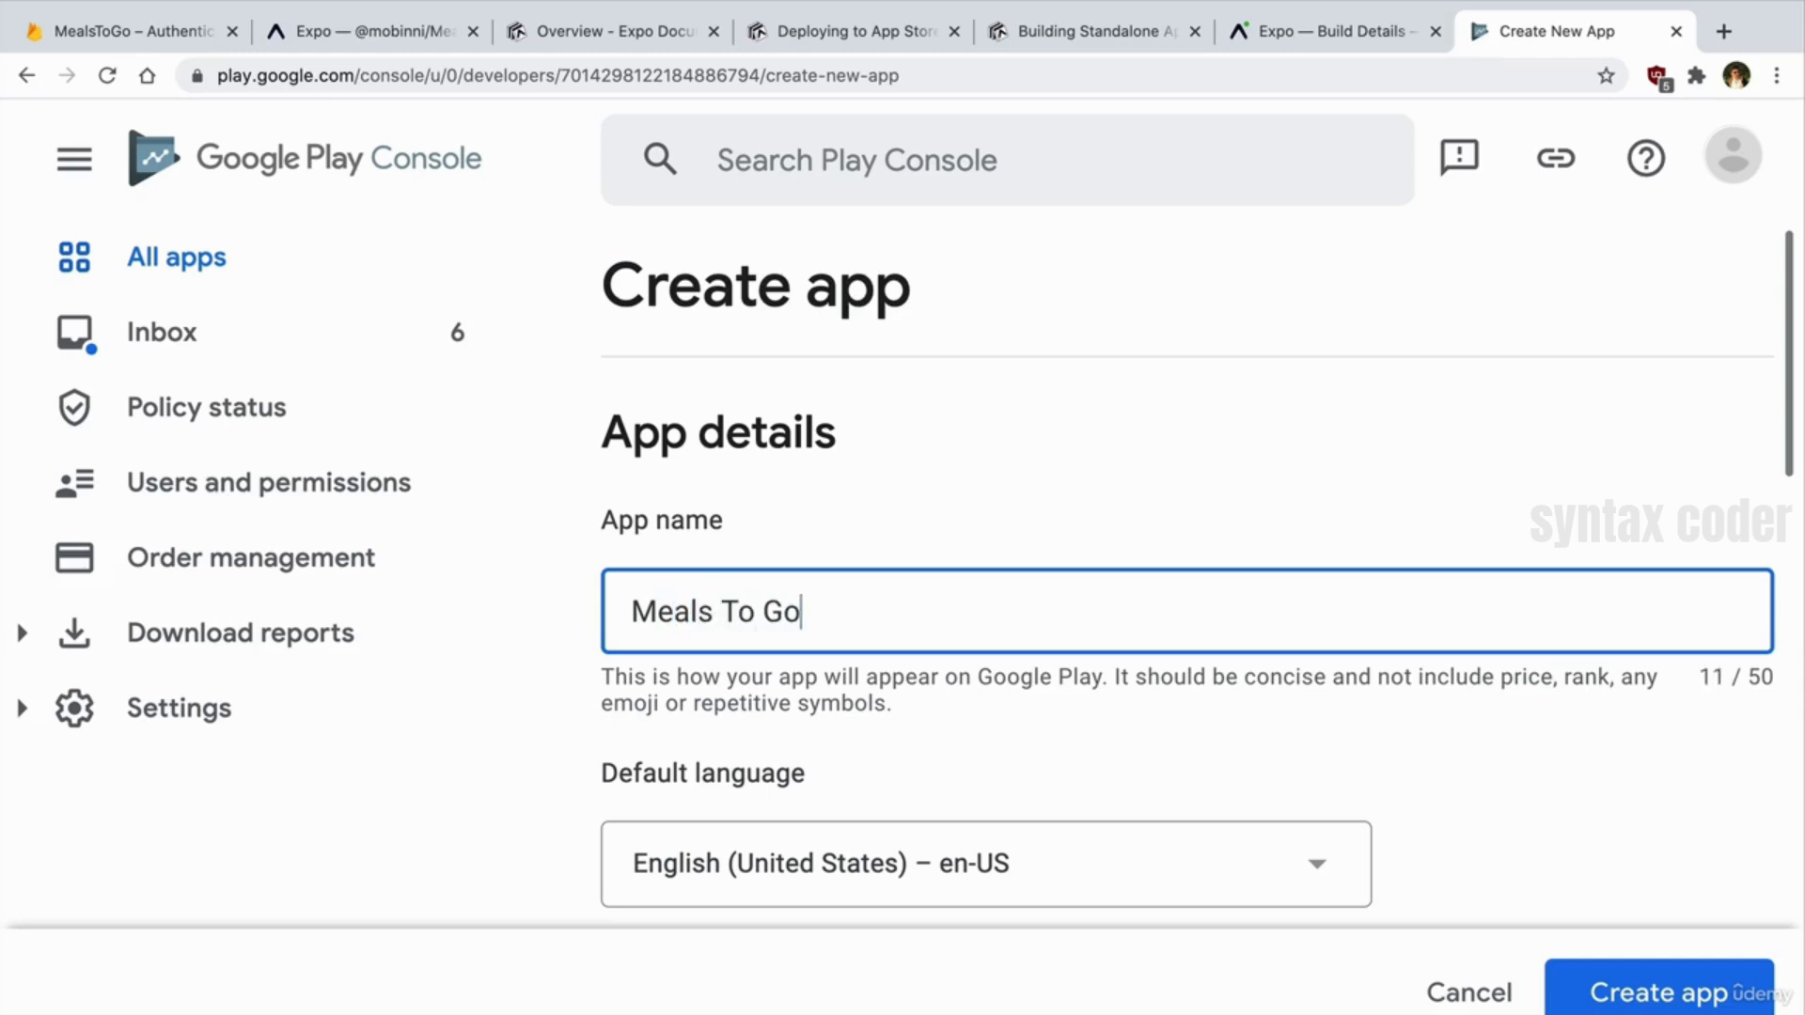
pyautogui.press('Tab')
# Classify the new entry as an App rather than a game and set it as Free
pyautogui.scroll(-4, 1184, 564)
pyautogui.scroll(-2, 888, 630)
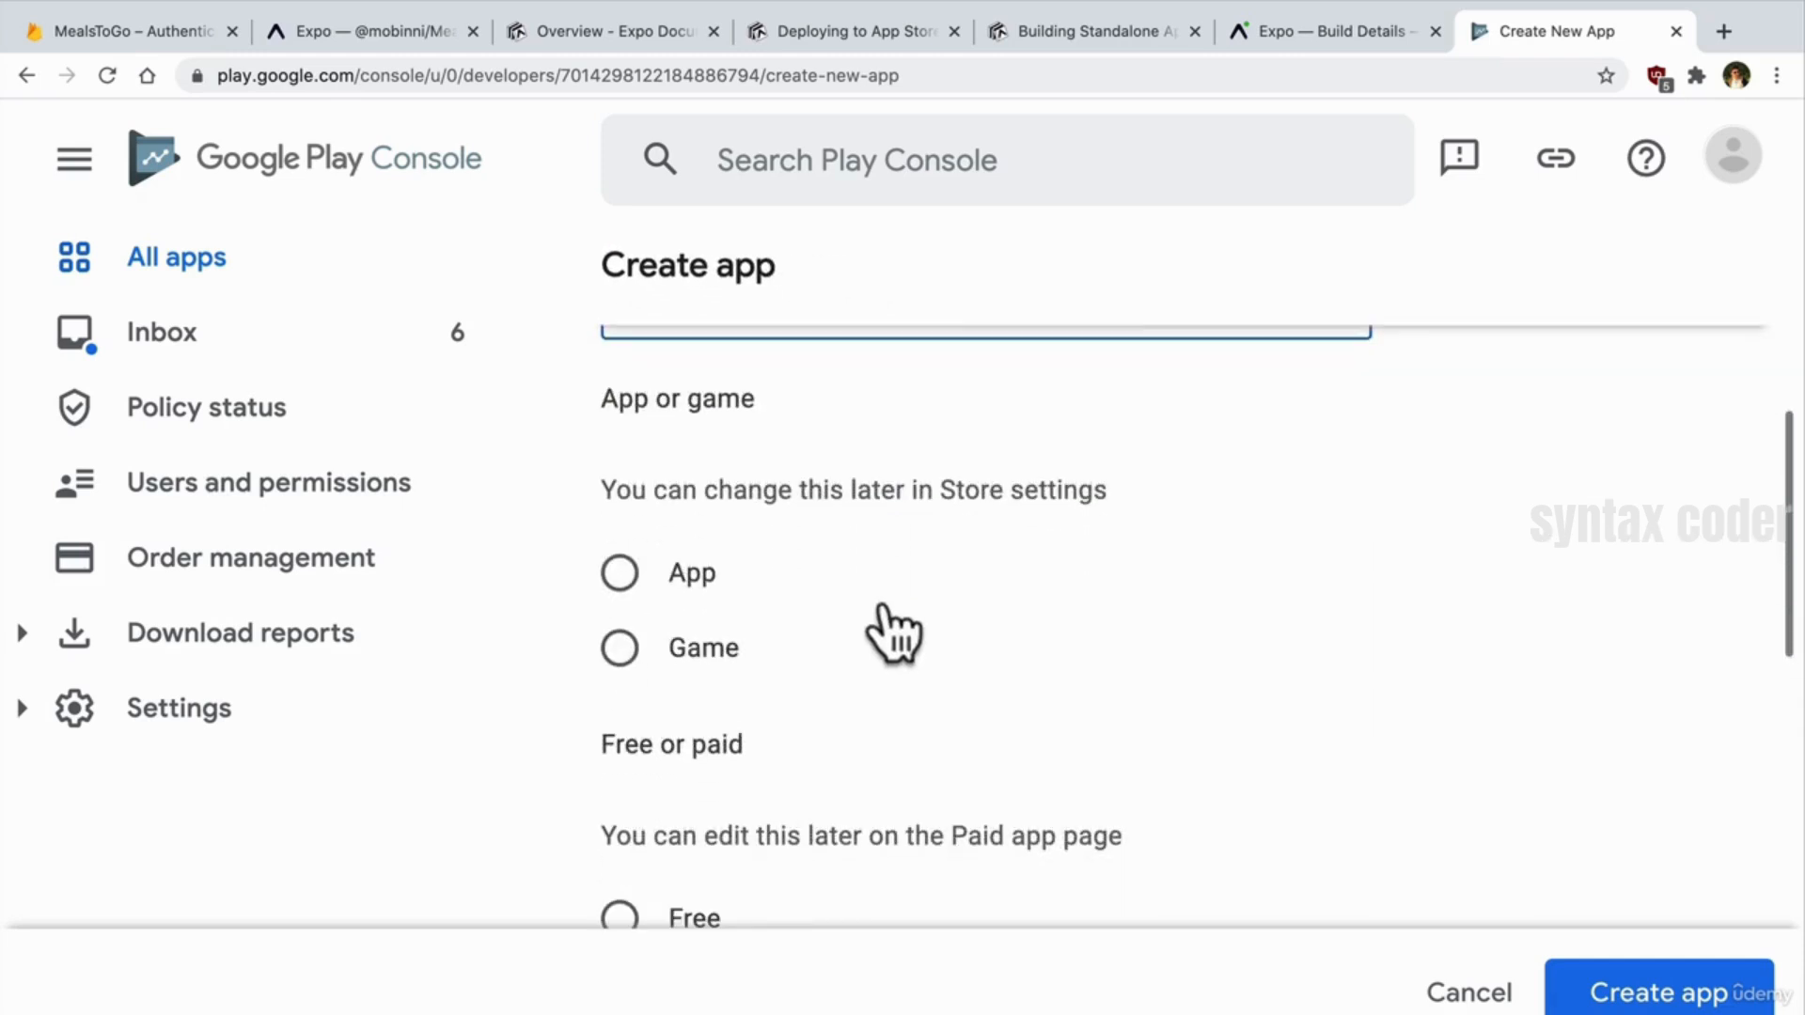
pyautogui.moveTo(606, 490); pyautogui.dragTo(1231, 525)
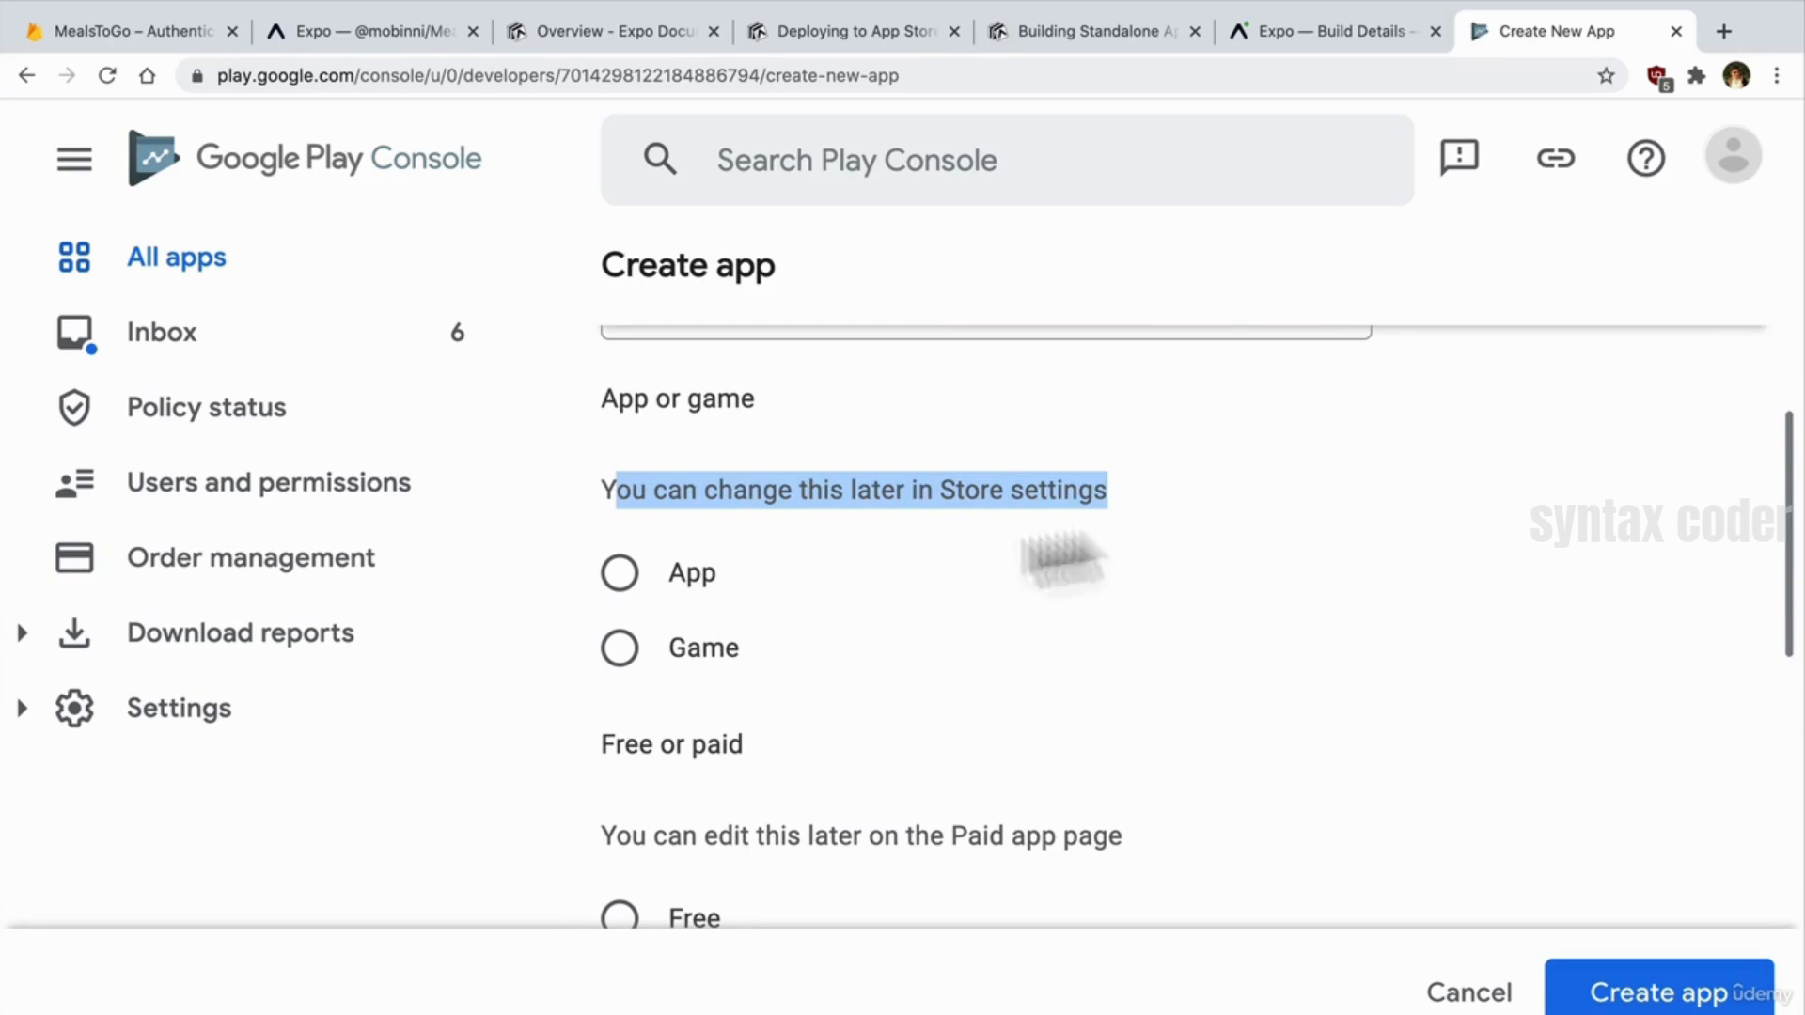
pyautogui.click(664, 584)
pyautogui.scroll(-4, 669, 602)
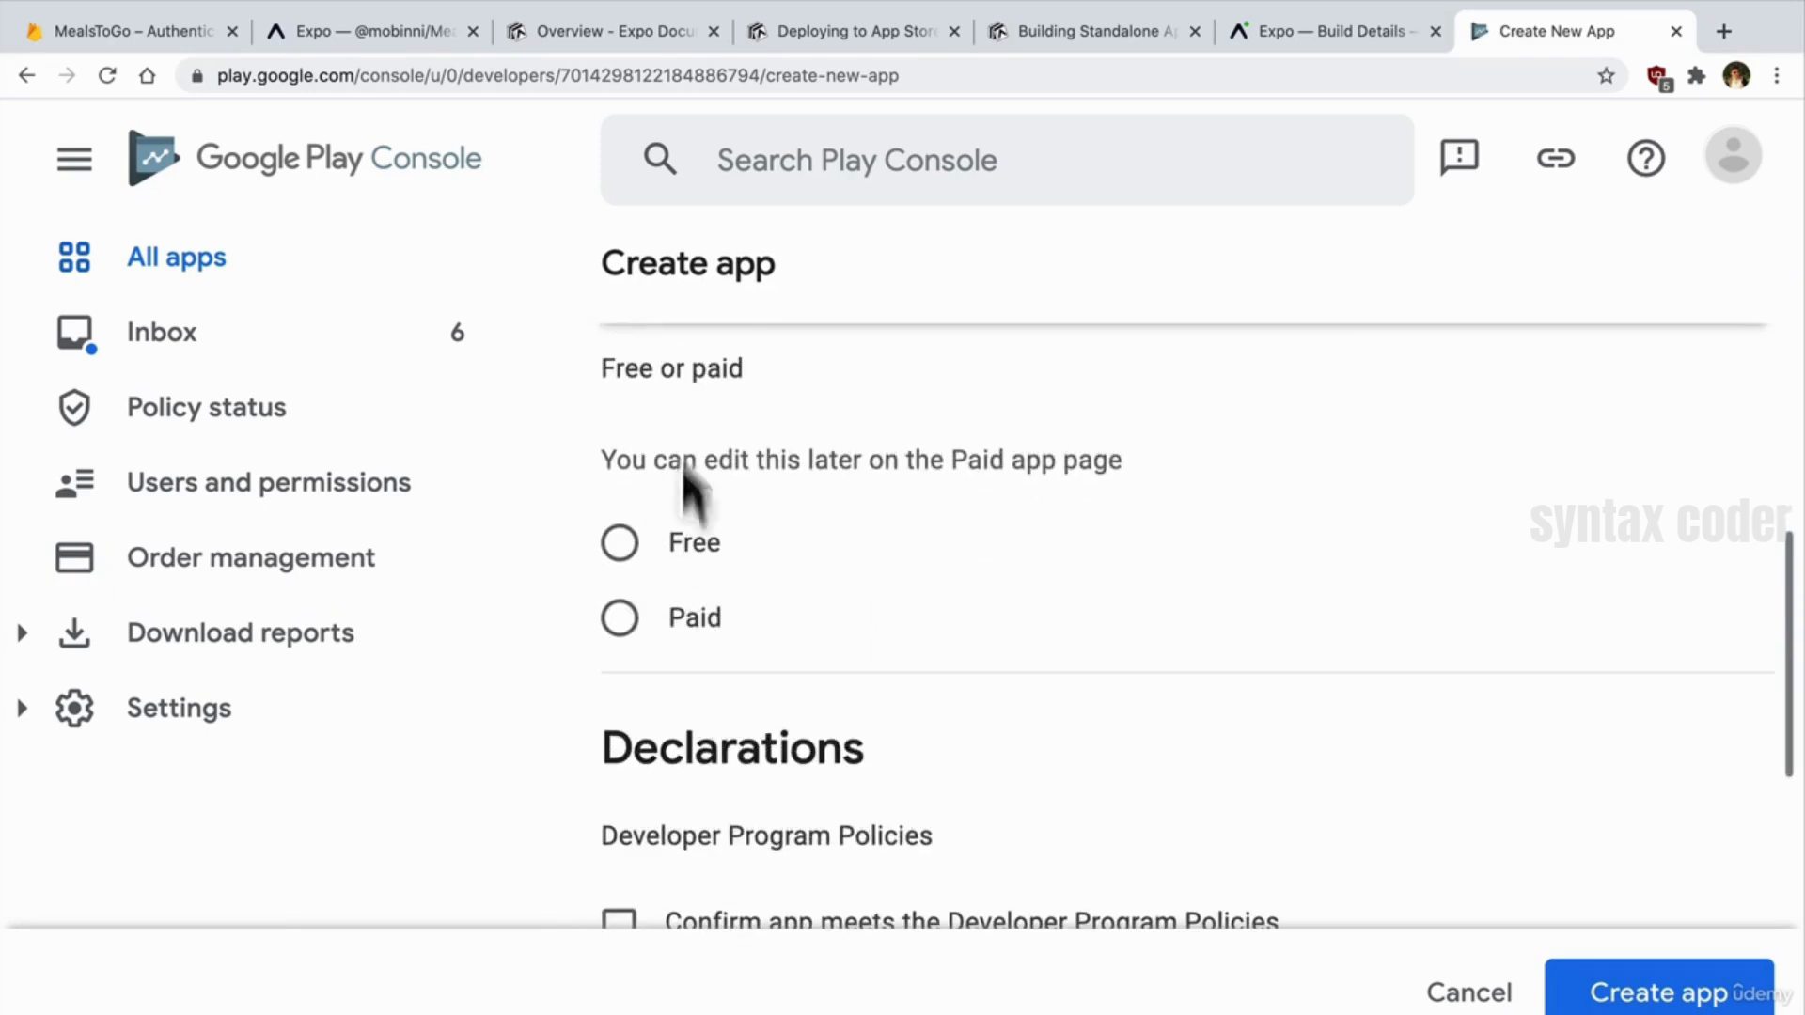
pyautogui.click(665, 545)
# Accept the Developer Program Policies and US export laws declarations and create the app
pyautogui.scroll(-5, 667, 552)
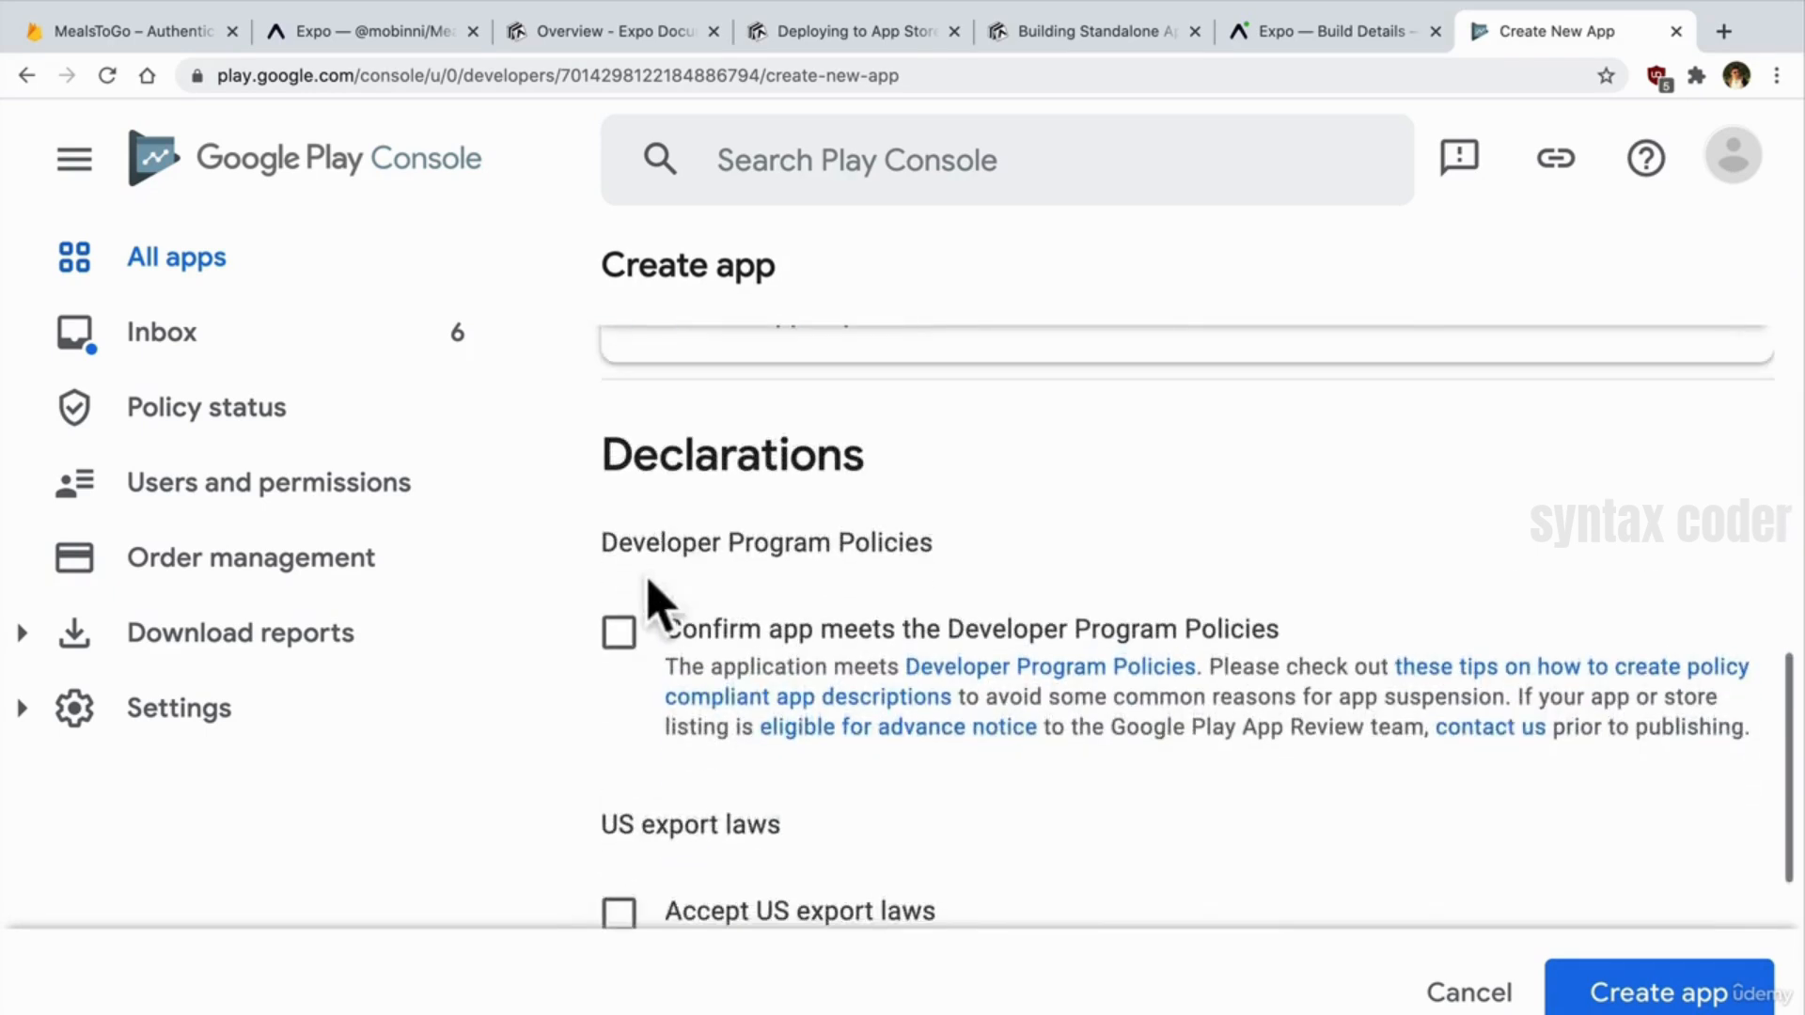
pyautogui.click(609, 638)
pyautogui.scroll(-4, 613, 658)
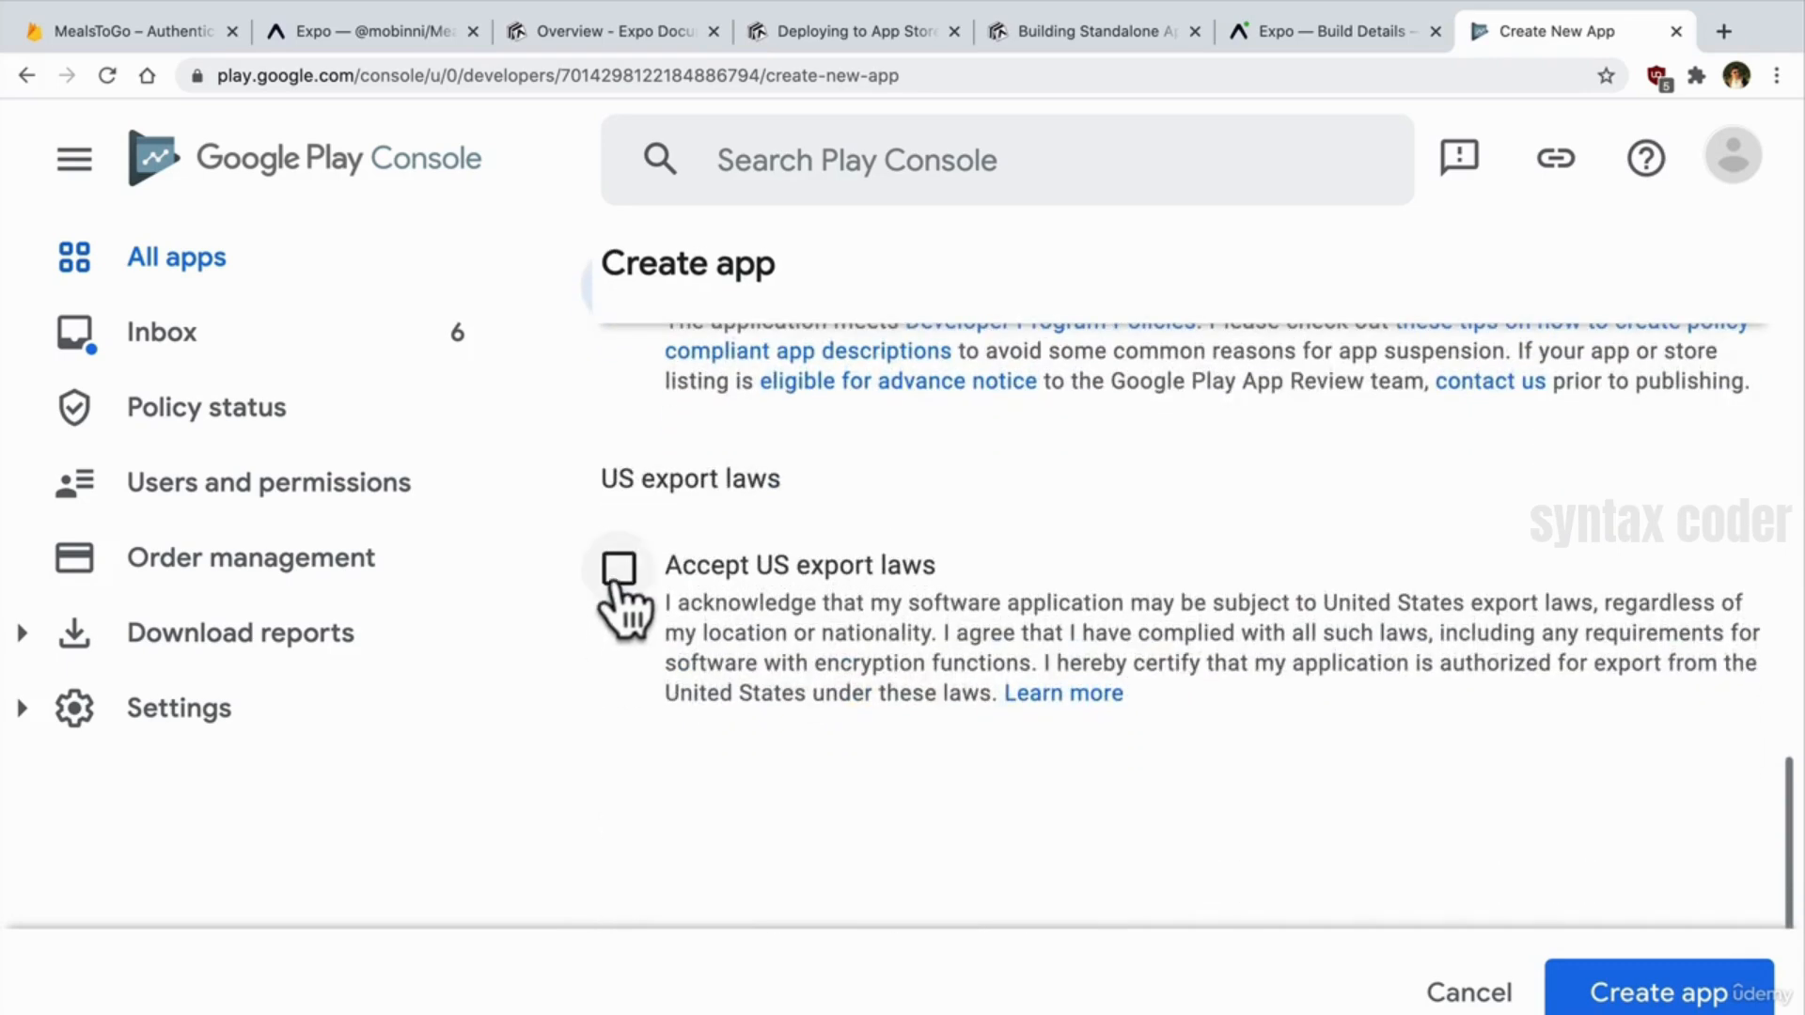
pyautogui.click(618, 569)
pyautogui.scroll(-2, 1316, 749)
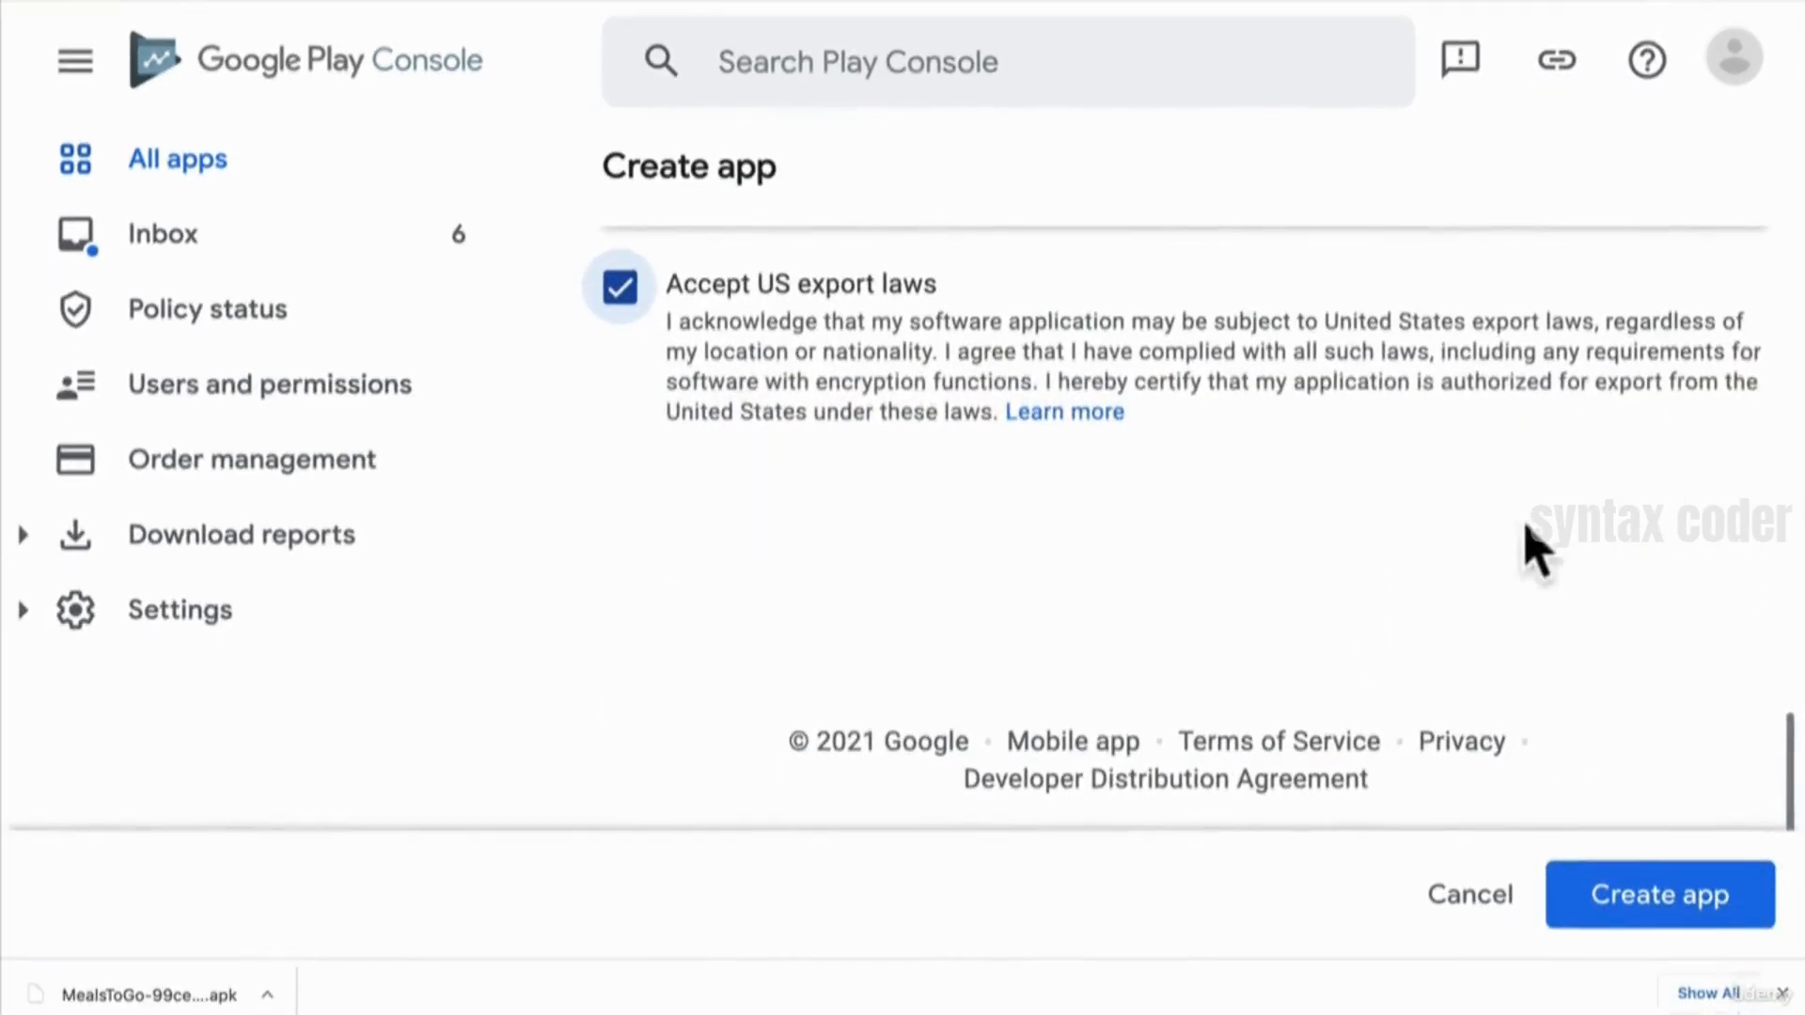
pyautogui.click(1656, 884)
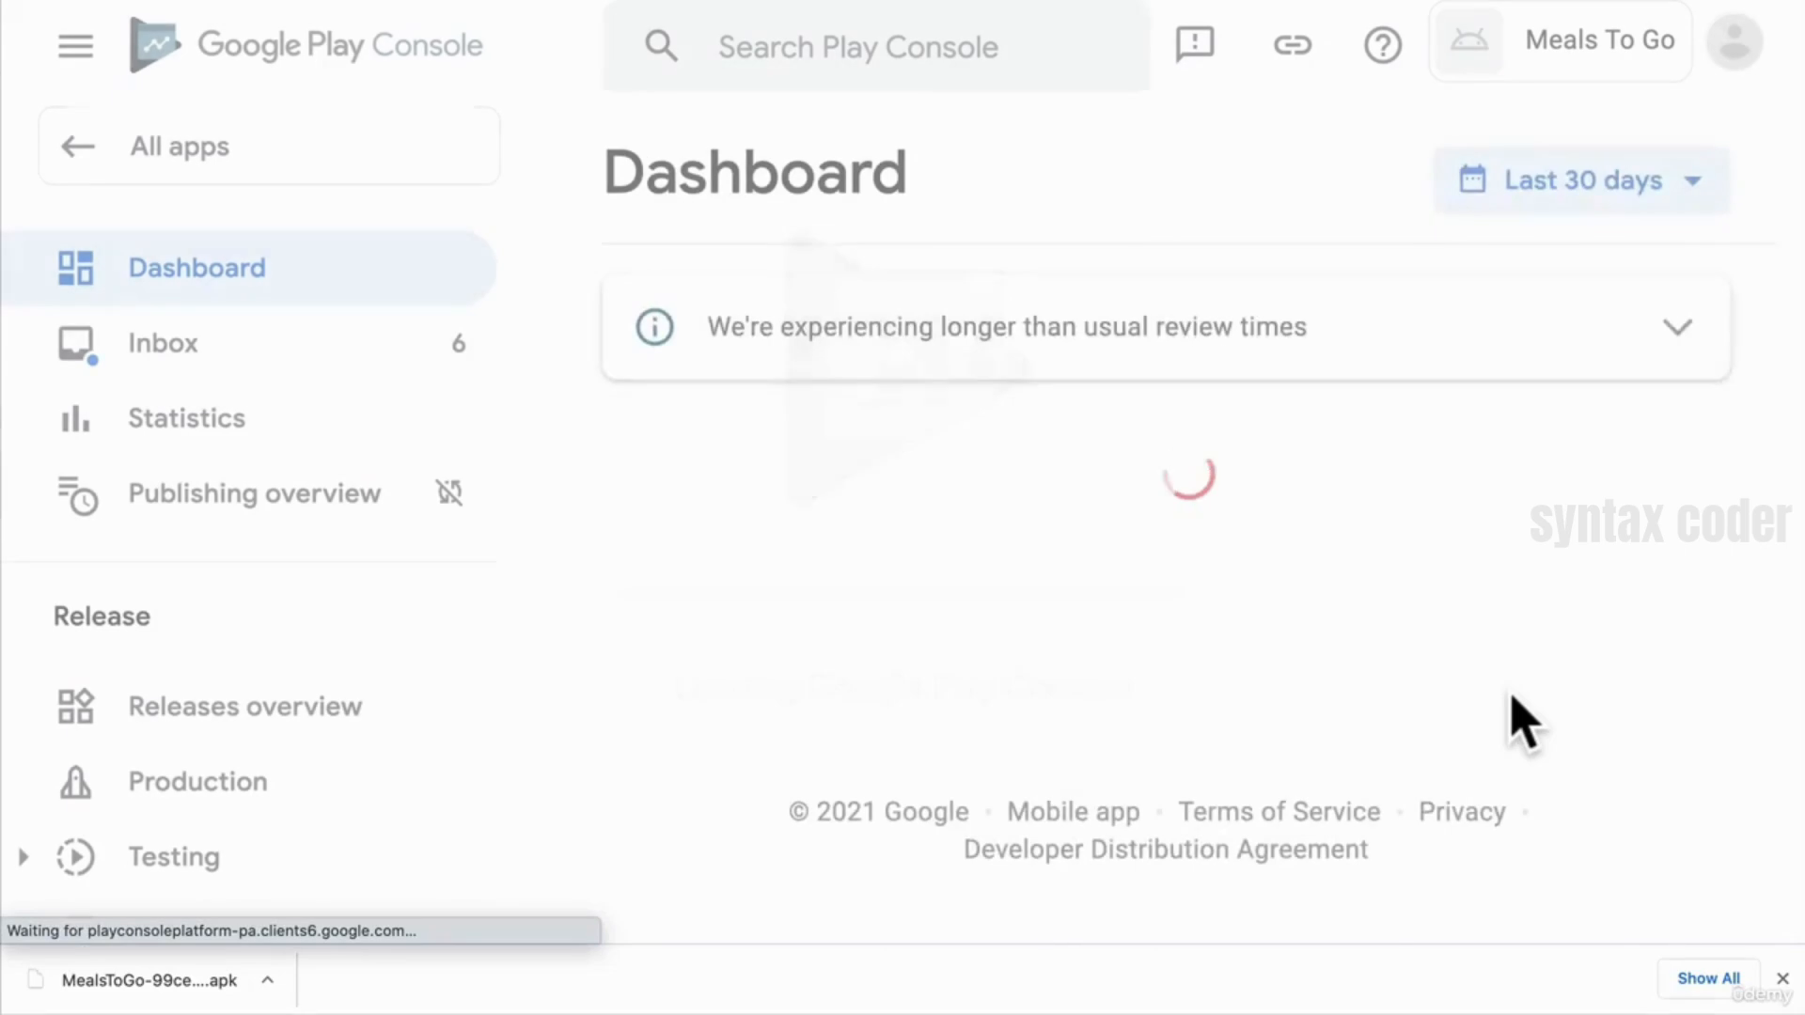
# Look over the new app's dashboard, then reopen Meals To Go from the list of all apps
pyautogui.scroll(-4, 1523, 724)
pyautogui.scroll(1, 1522, 724)
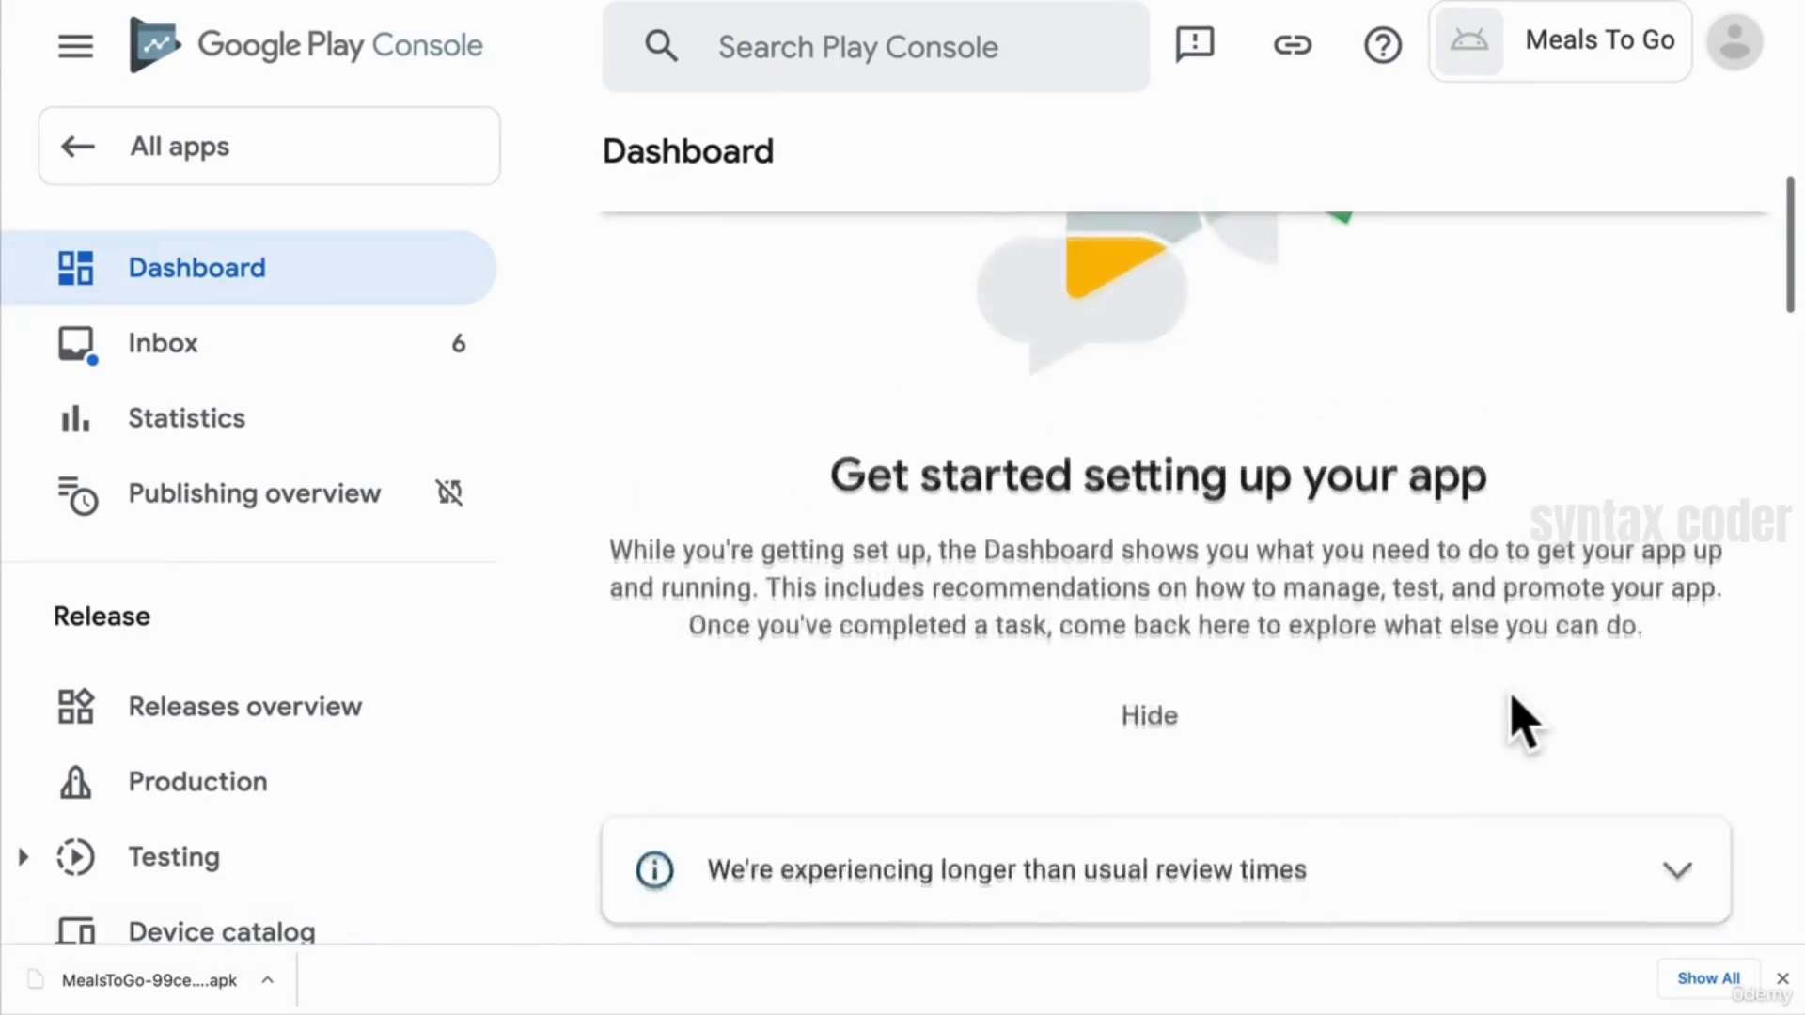
pyautogui.scroll(-3, 1523, 724)
pyautogui.scroll(-6, 1513, 701)
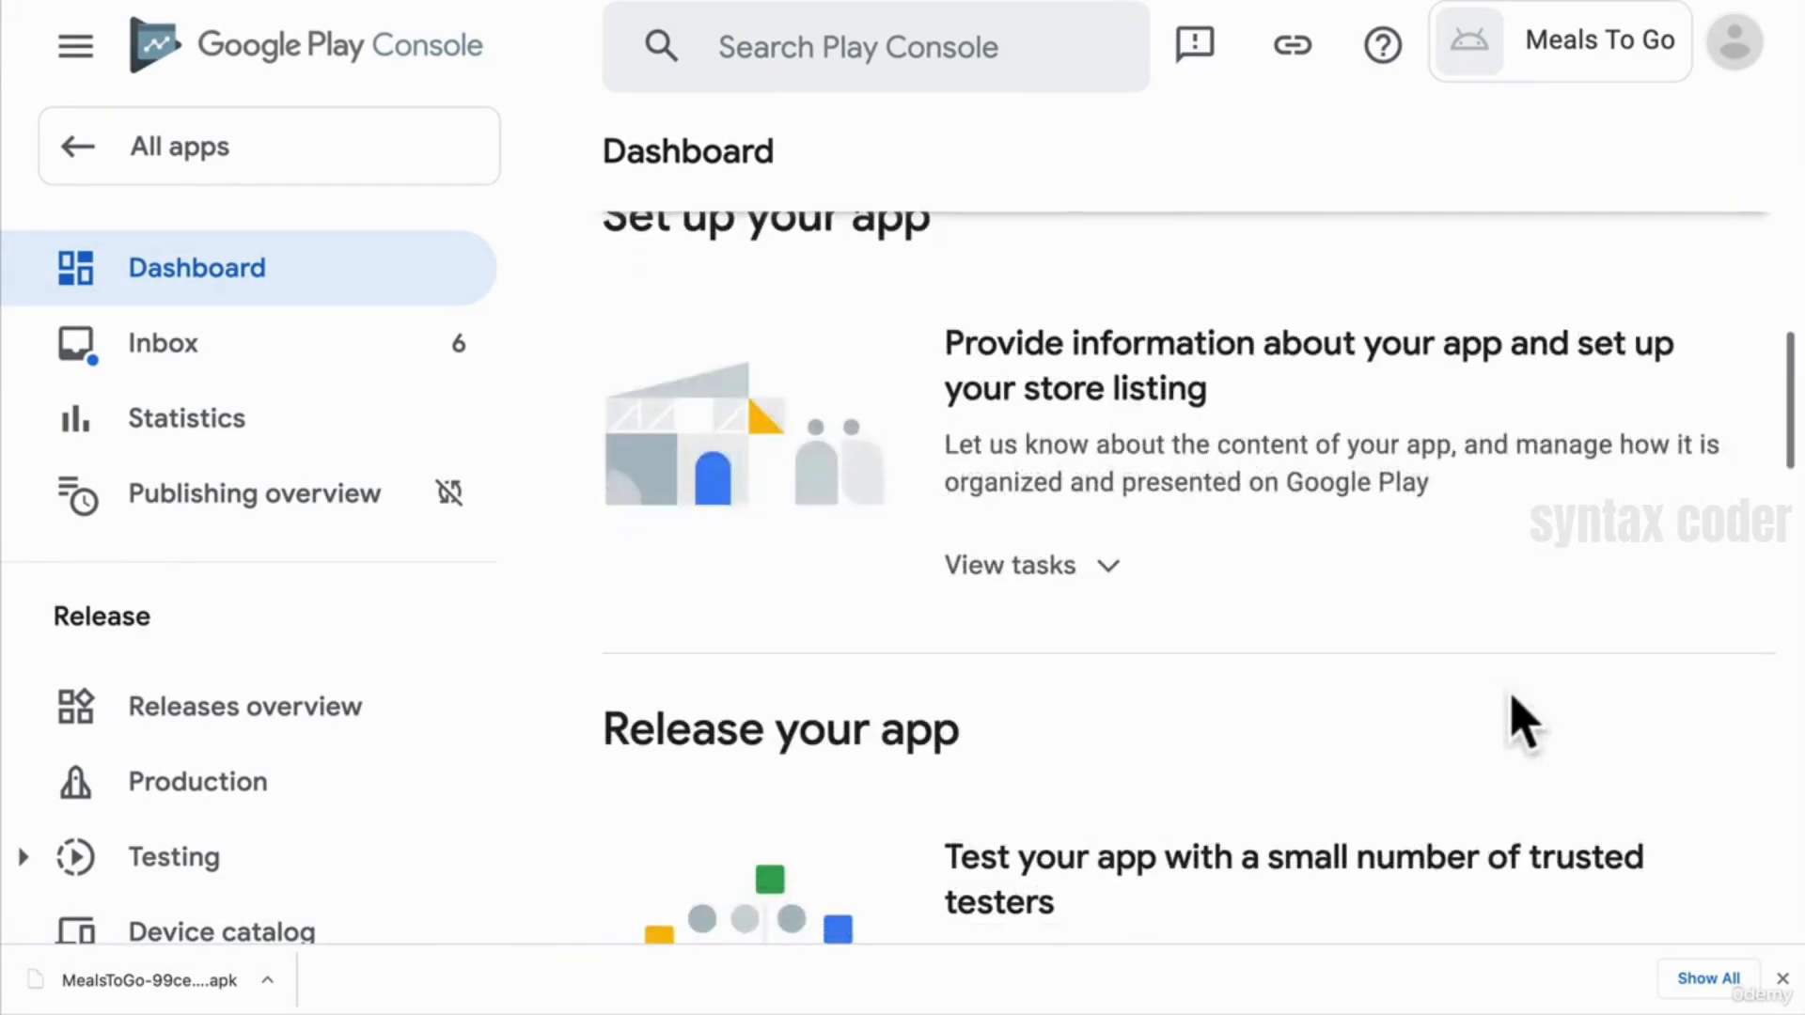
pyautogui.scroll(10, 1518, 724)
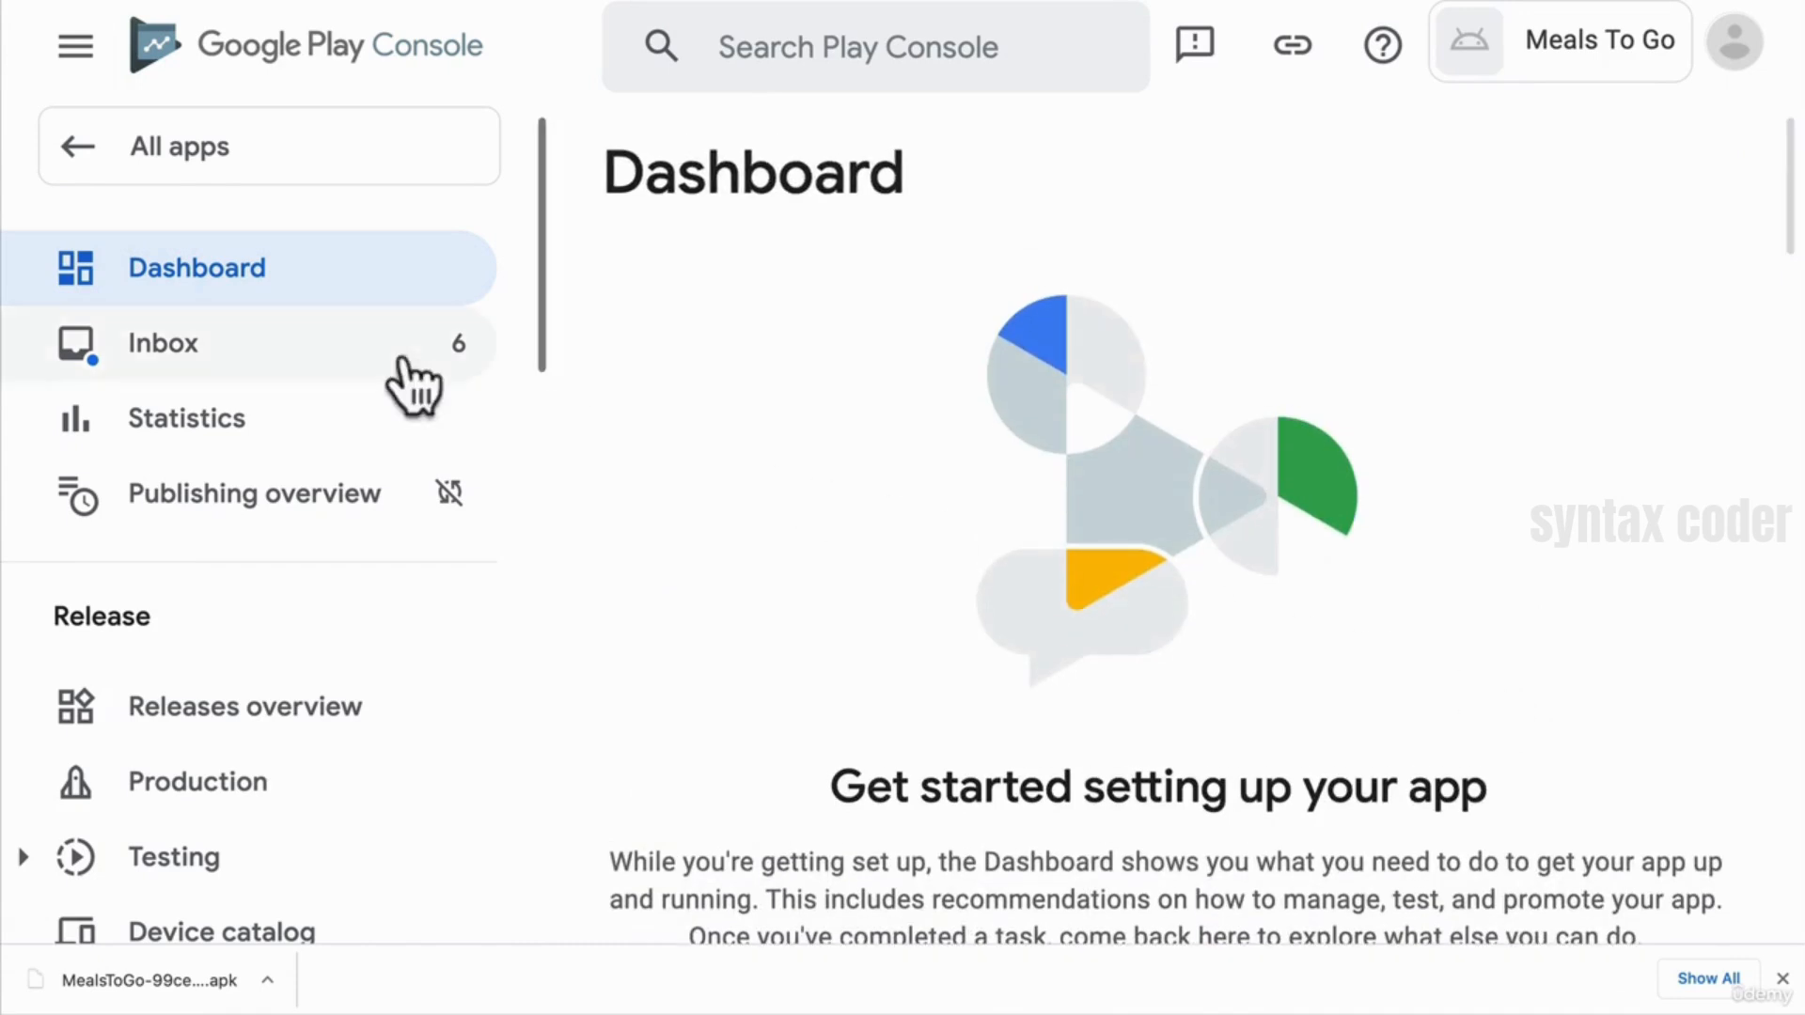
pyautogui.click(71, 152)
pyautogui.scroll(-4, 789, 758)
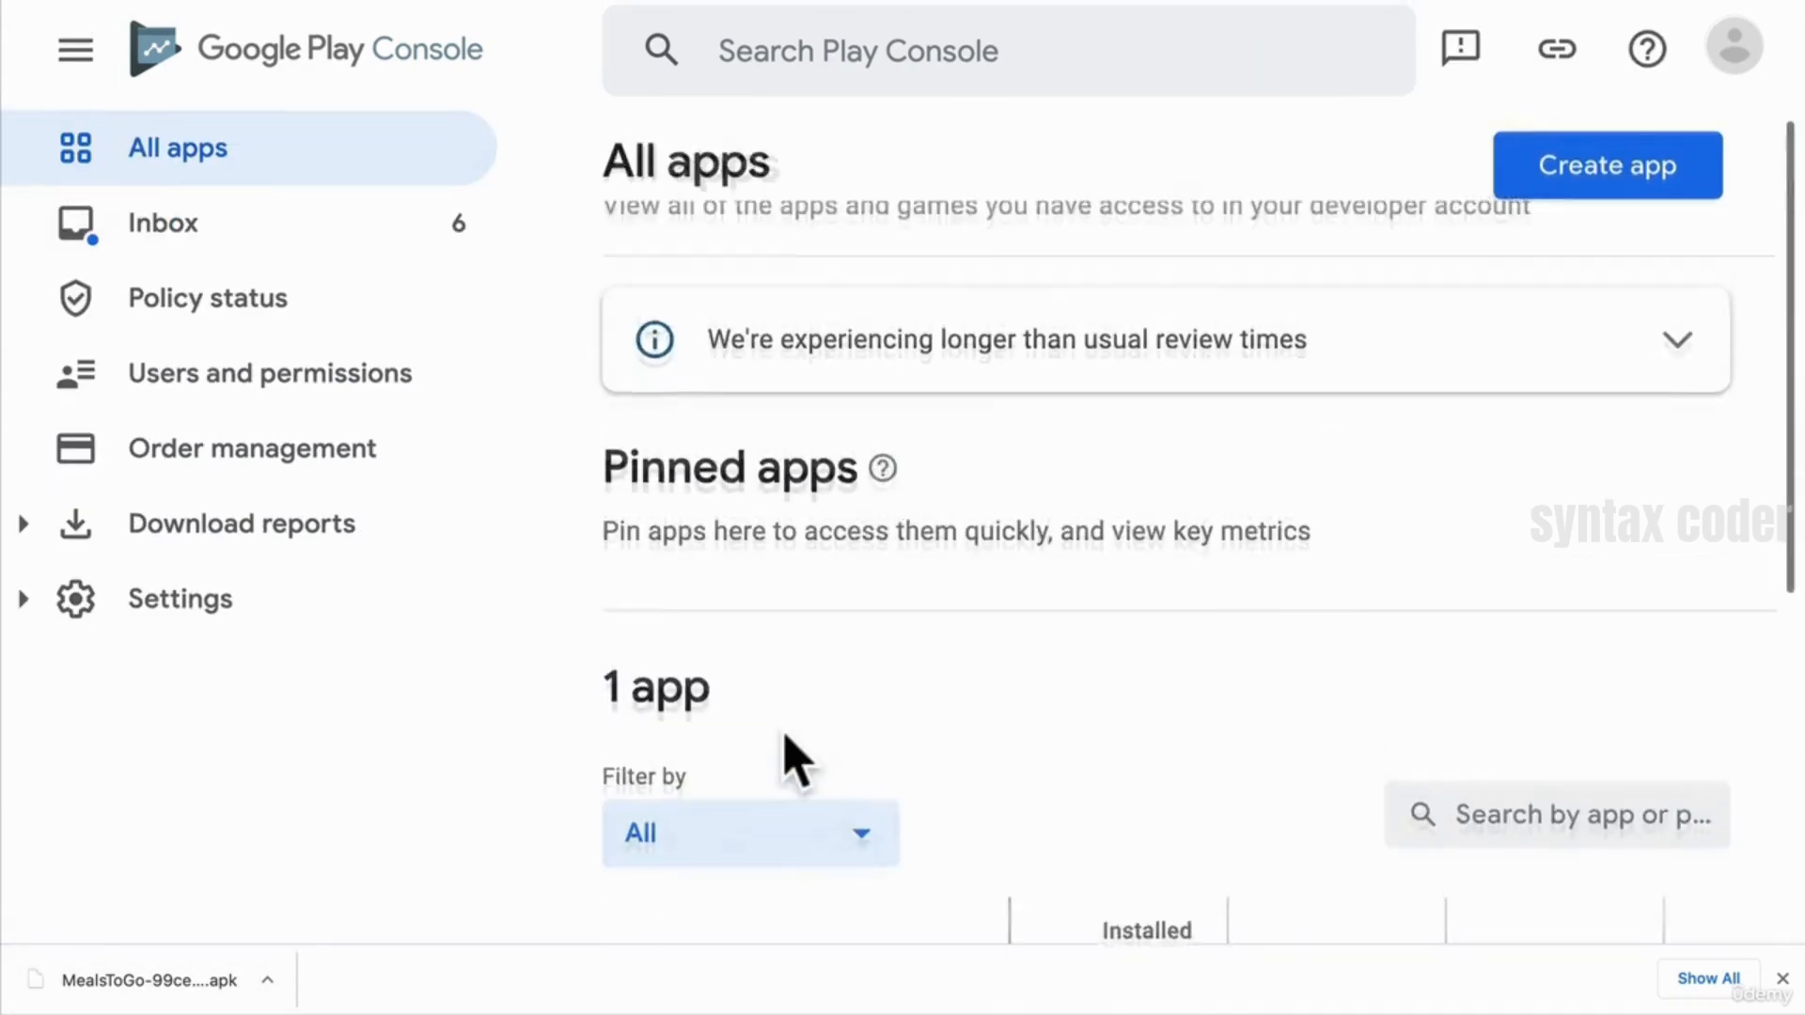
pyautogui.scroll(-1, 790, 758)
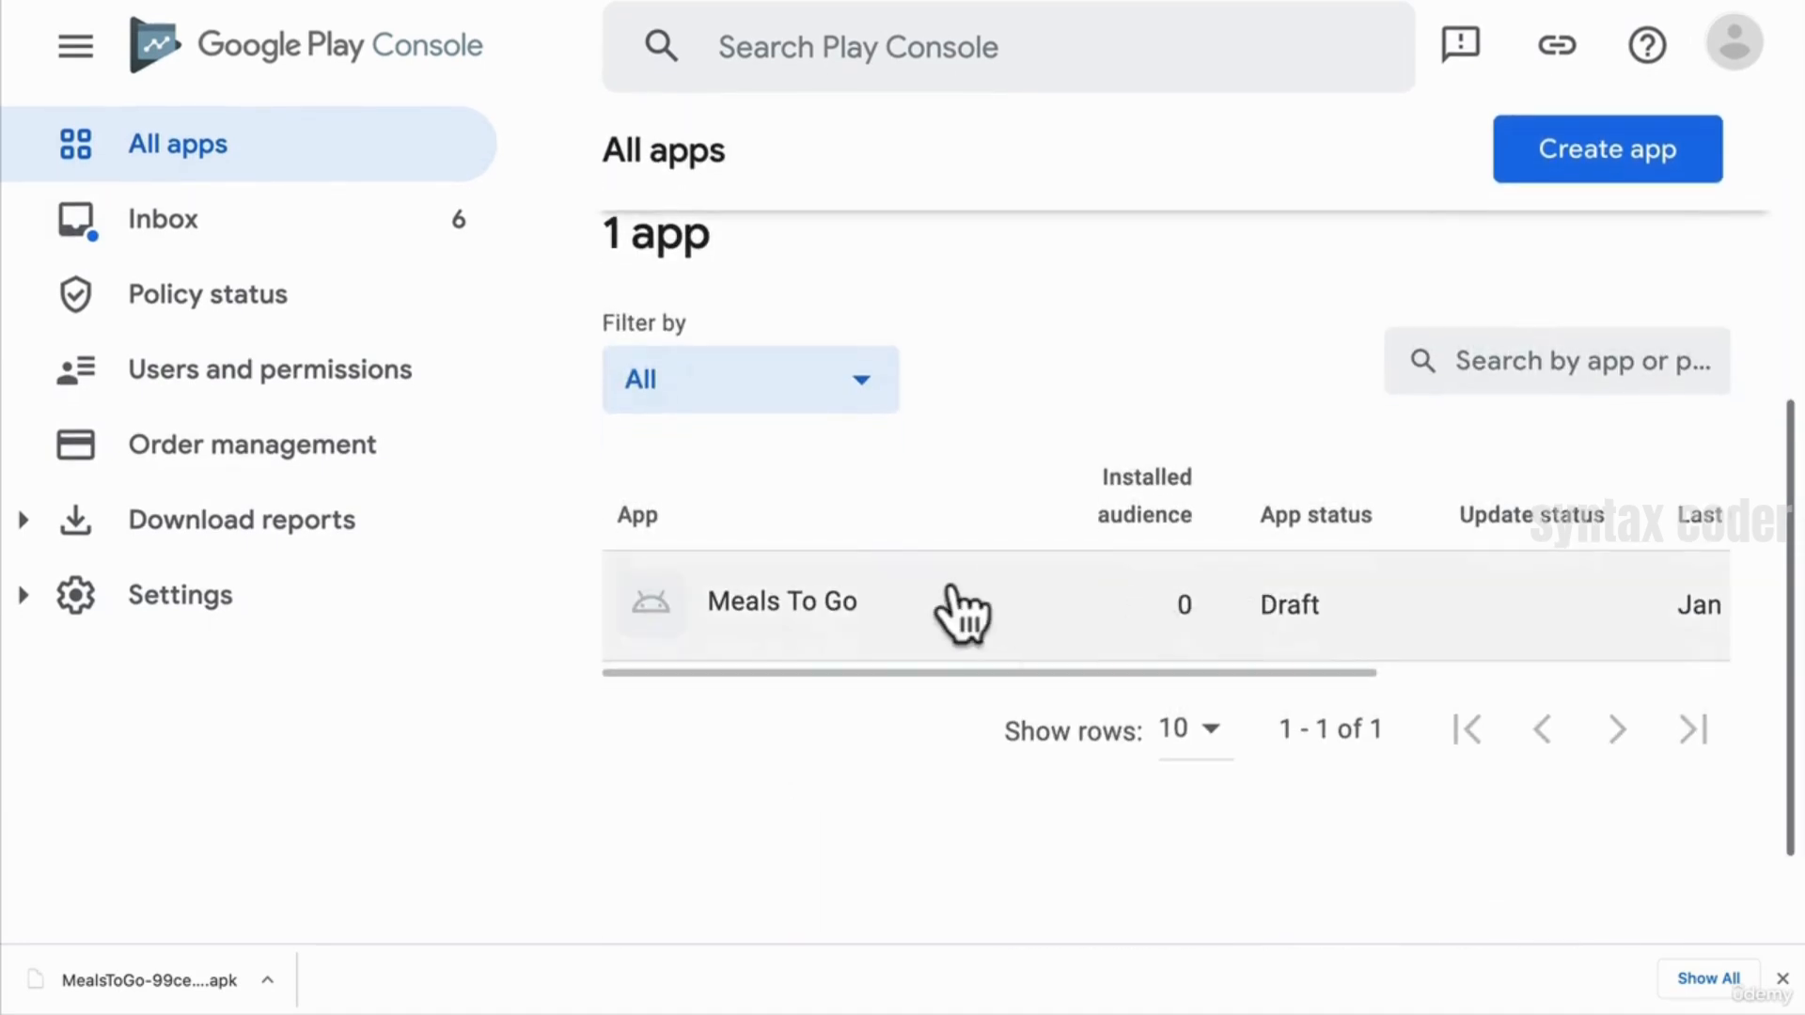
pyautogui.click(830, 609)
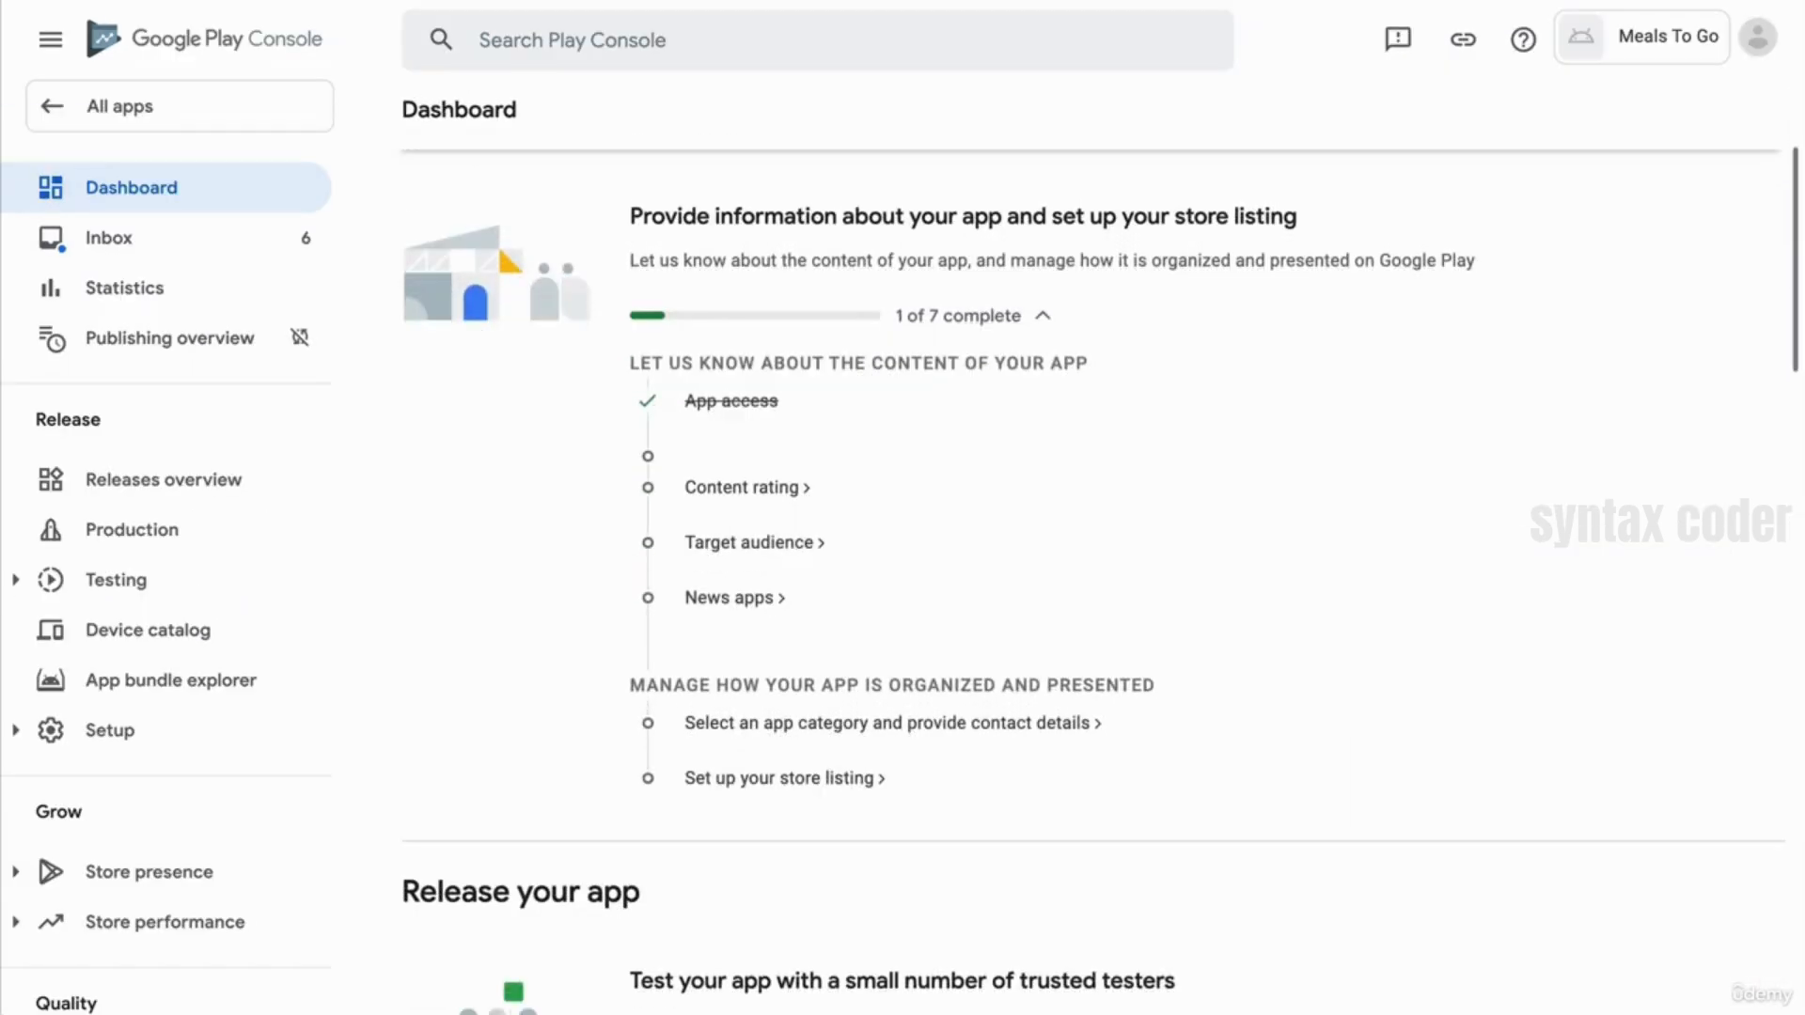
# Review the dashboard's store listing setup tasks and its testing, pre-registration and publishing tasks for Meals To Go
pyautogui.scroll(-4, 892, 601)
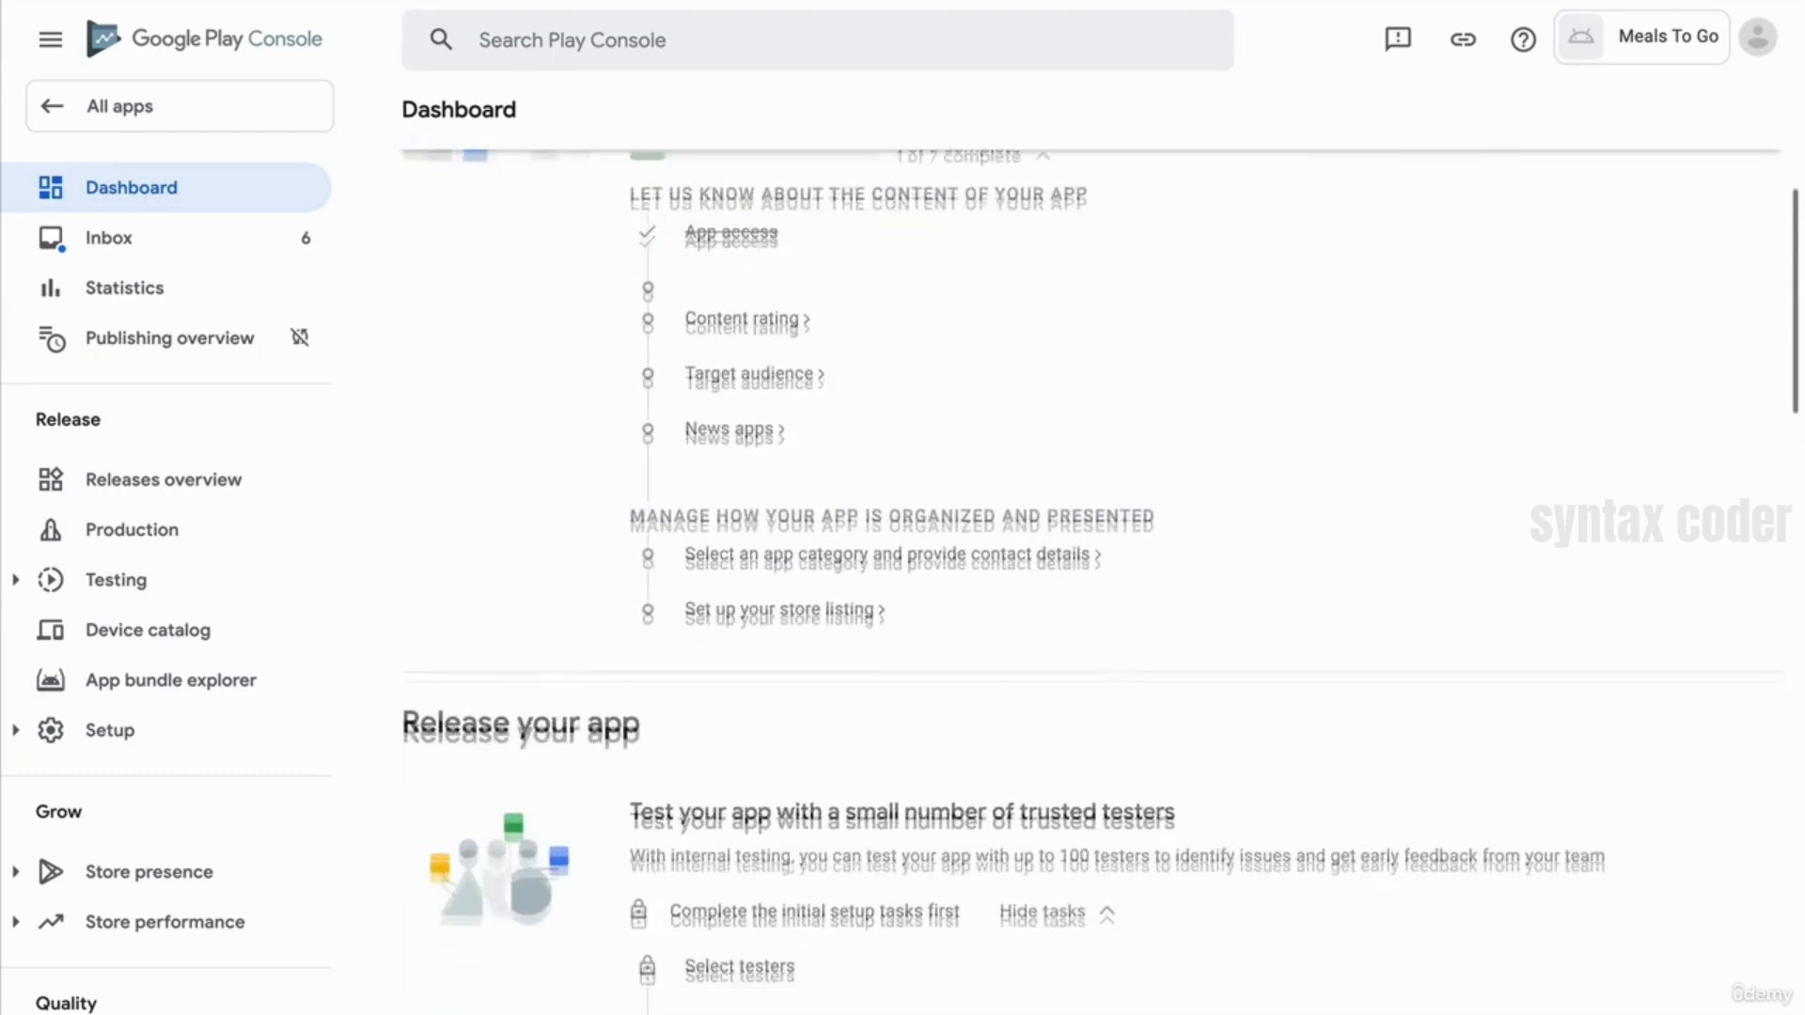
pyautogui.scroll(-7, 893, 602)
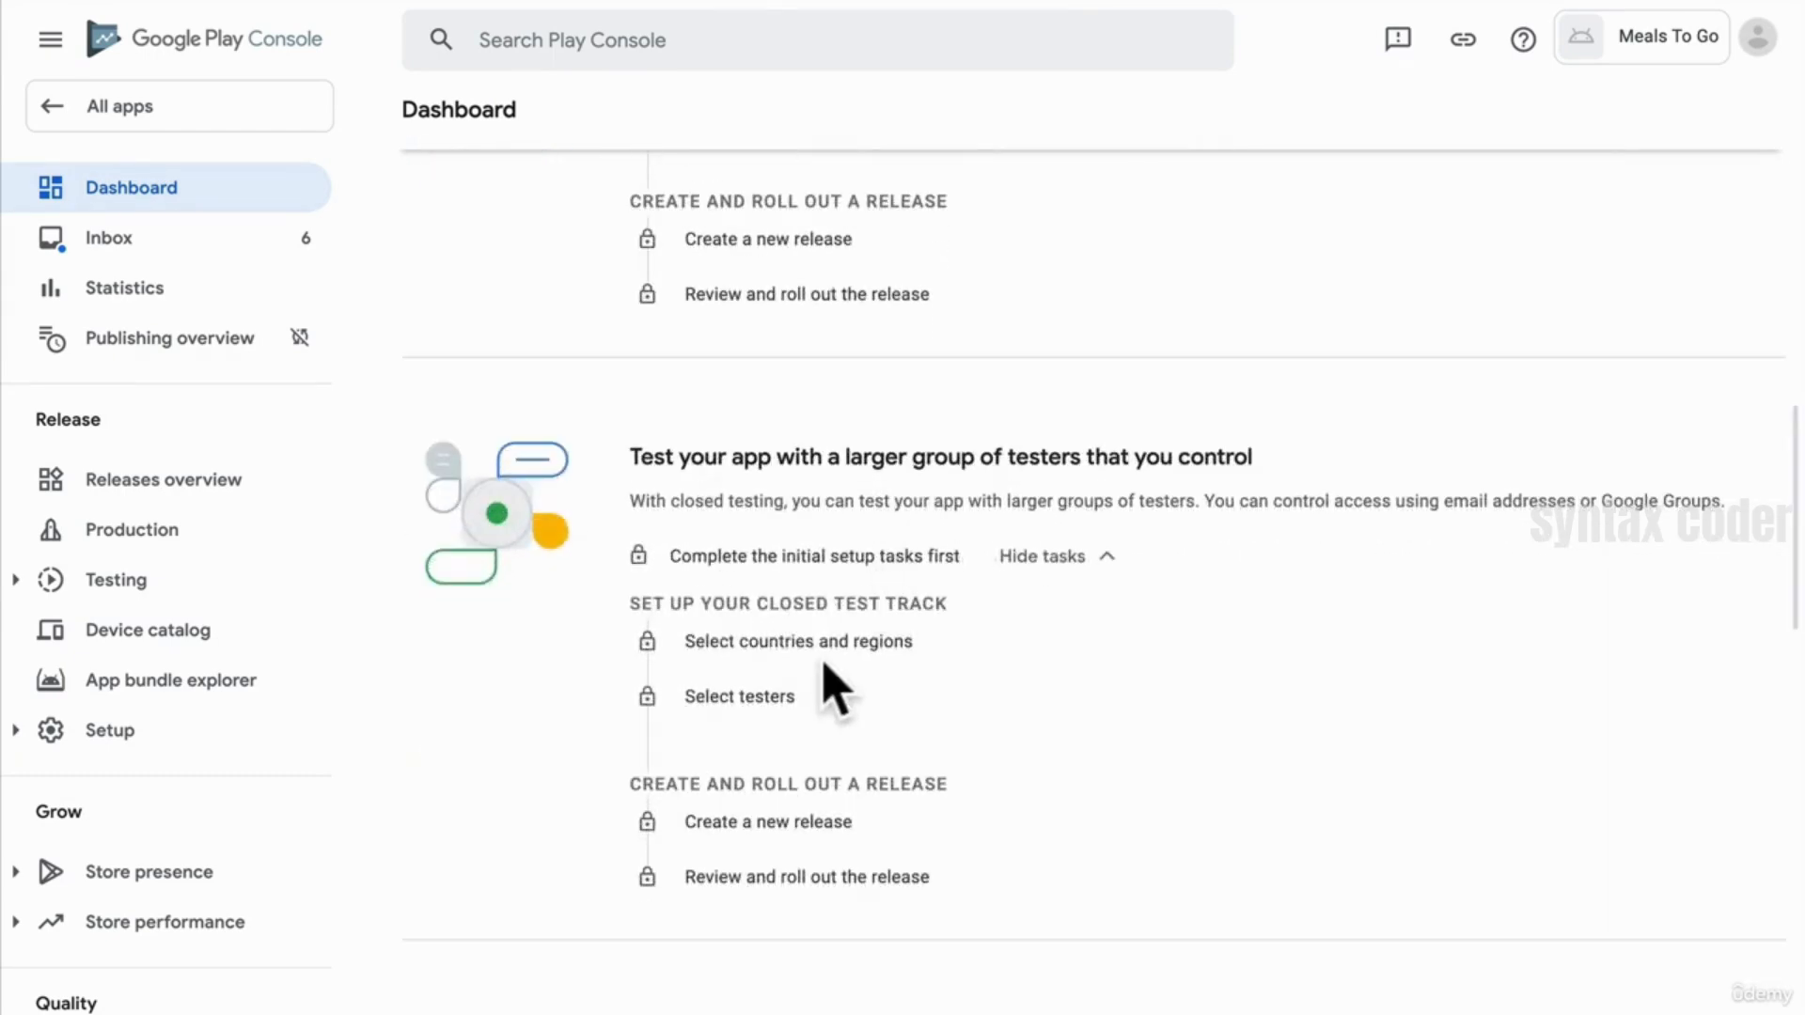
pyautogui.scroll(-5, 839, 684)
pyautogui.scroll(-7, 831, 683)
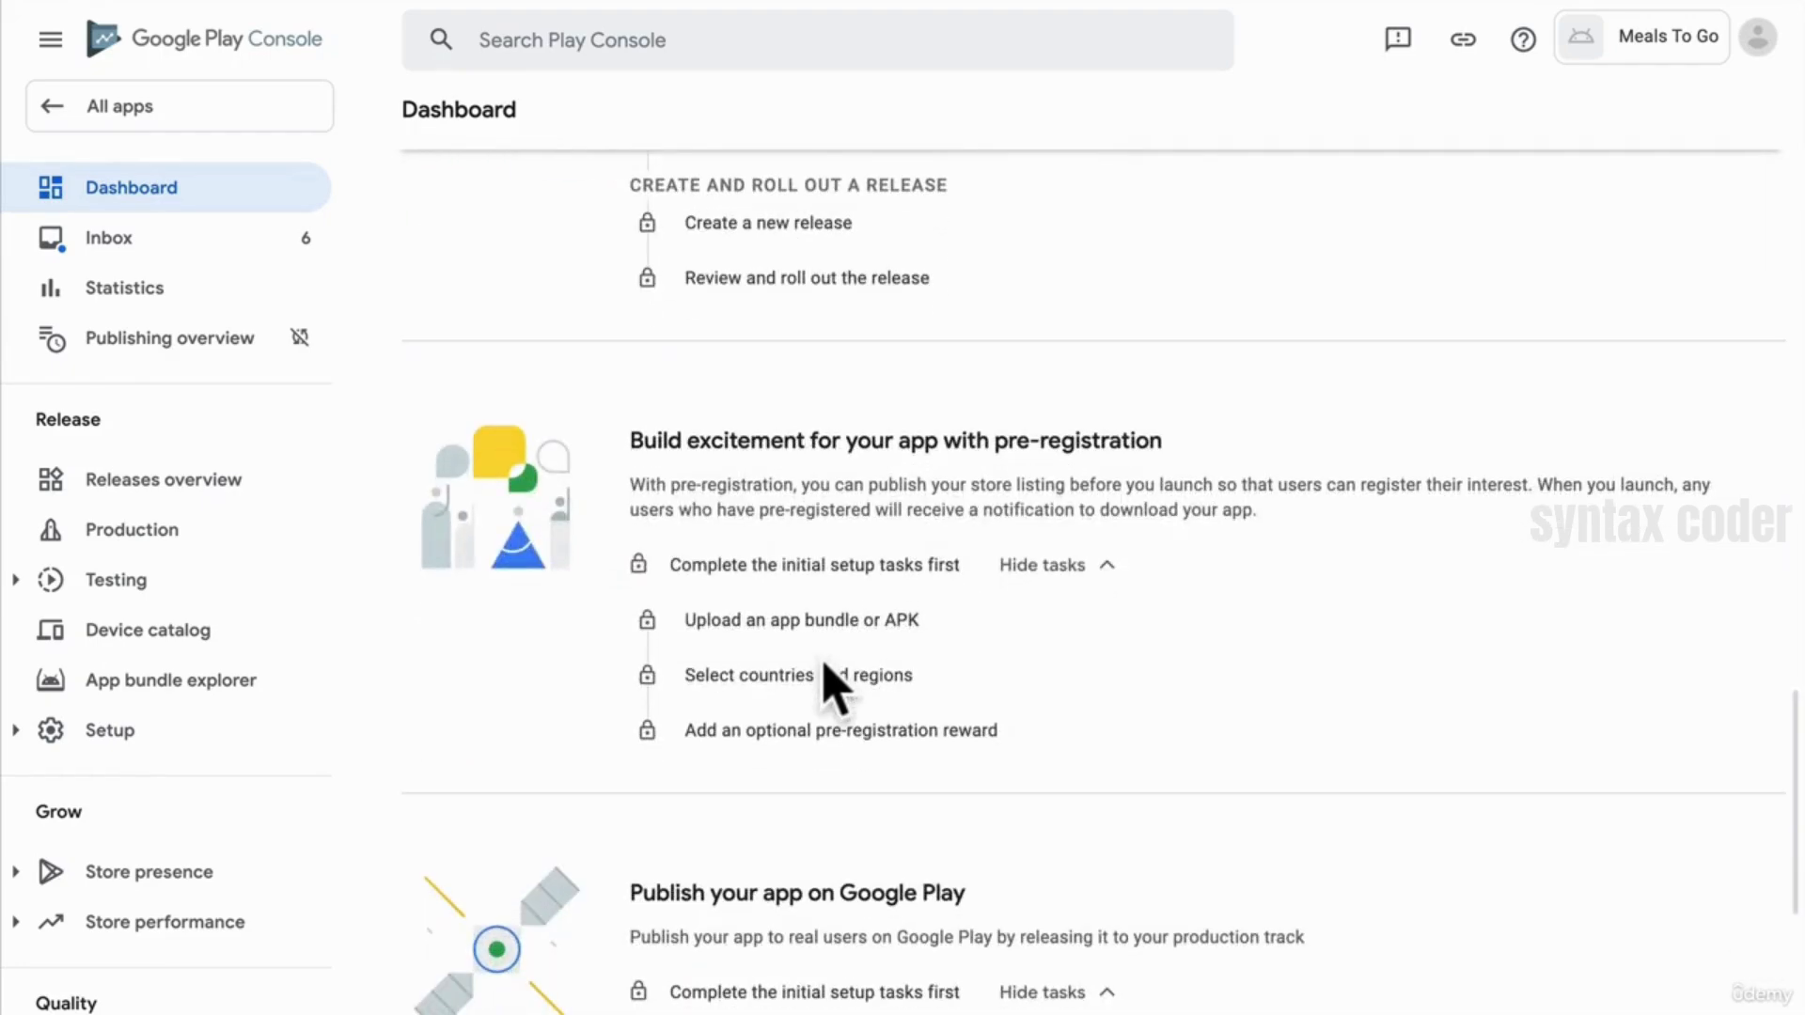
pyautogui.scroll(-2, 835, 684)
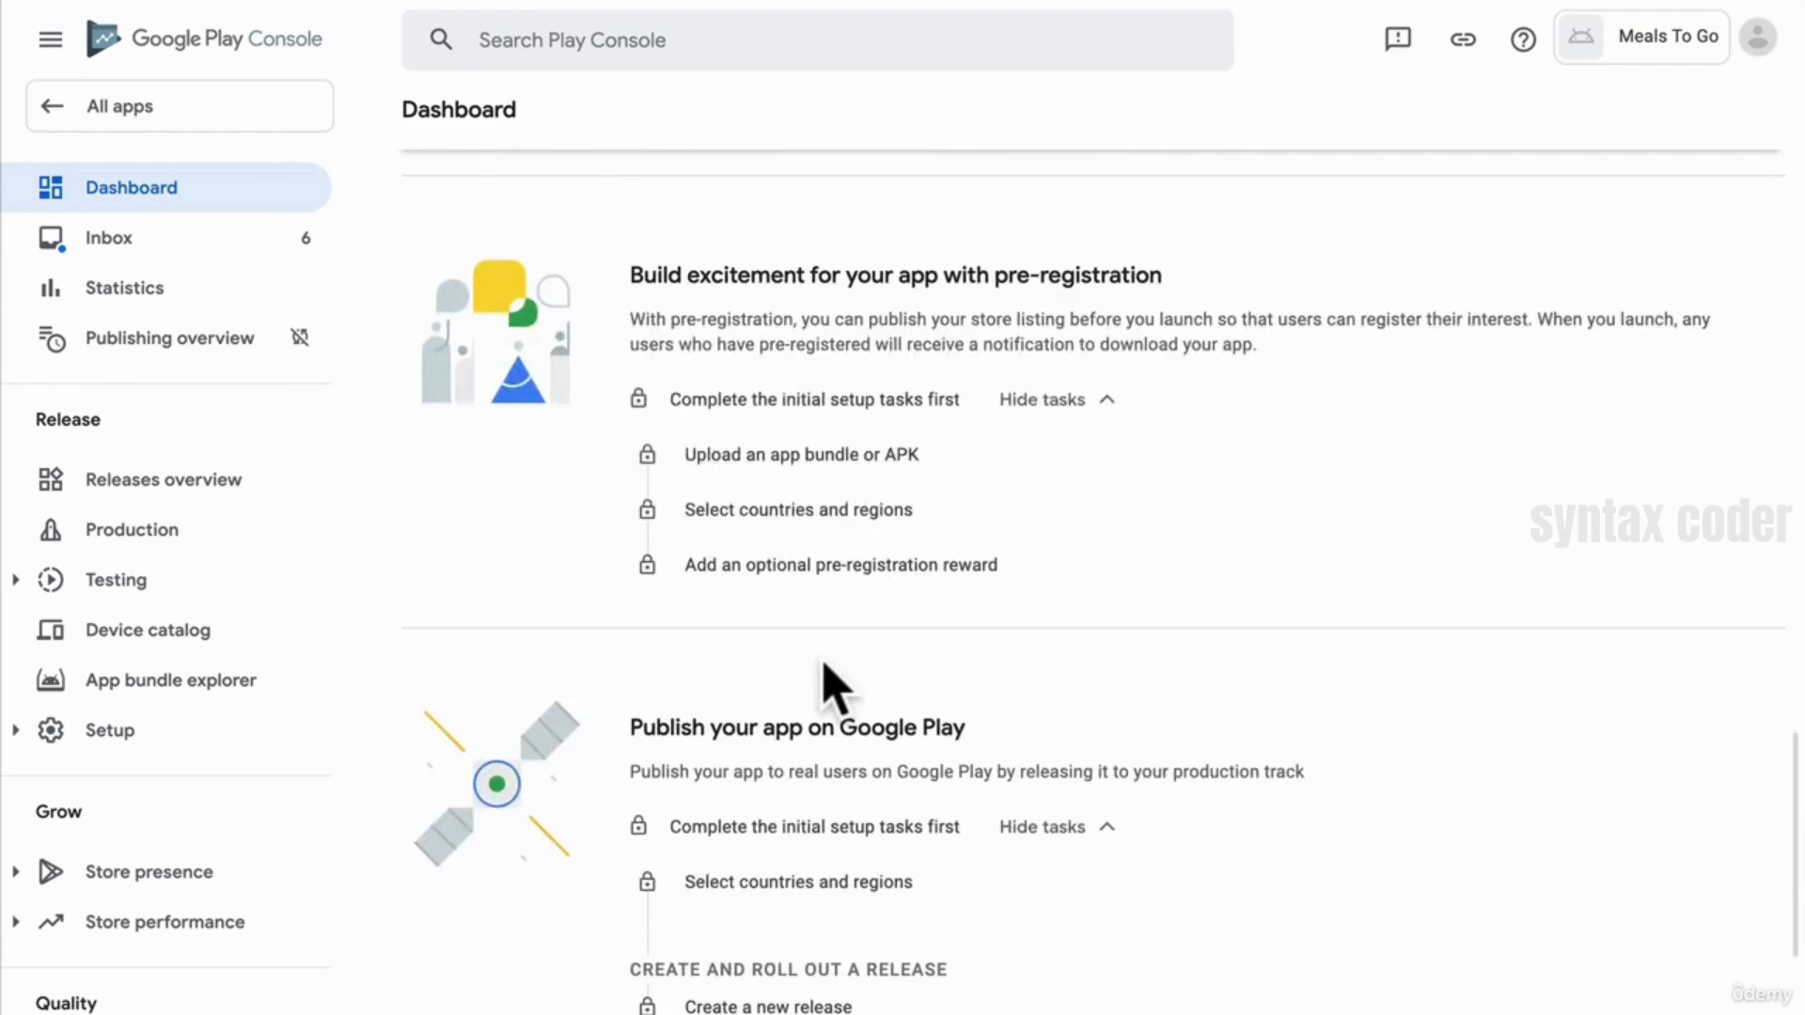
pyautogui.scroll(-3, 835, 685)
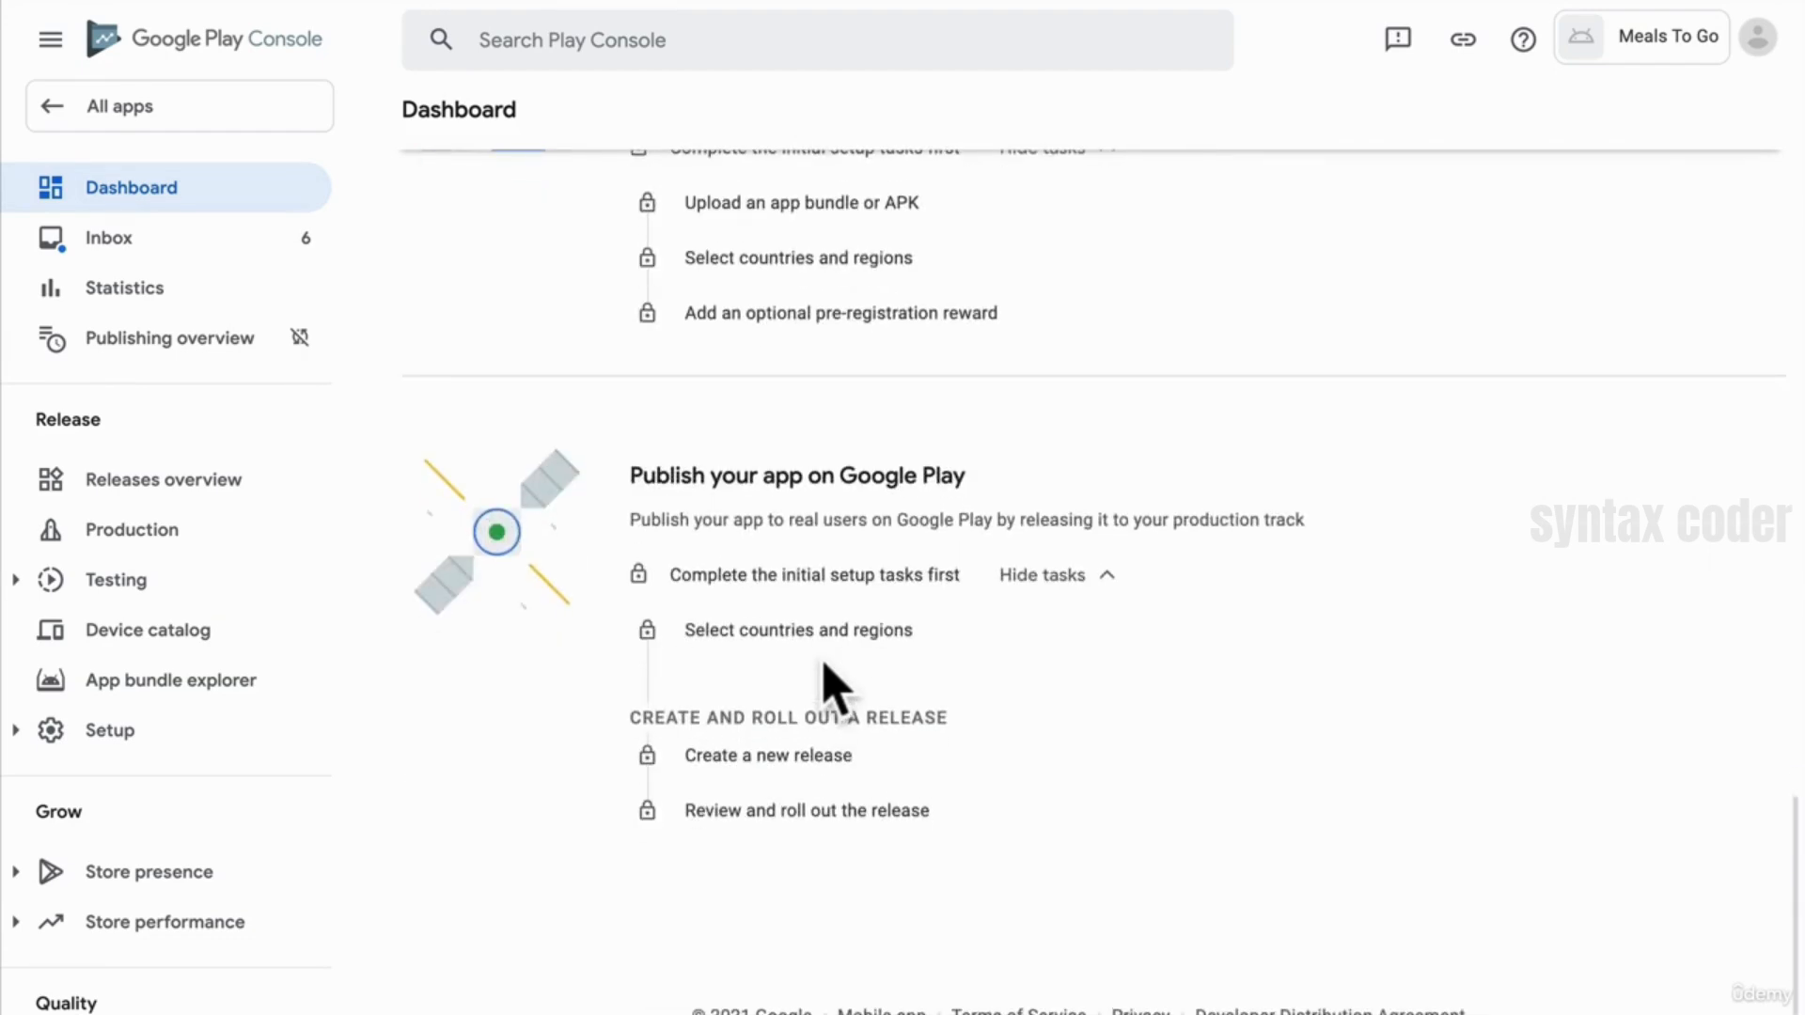
pyautogui.scroll(15, 834, 685)
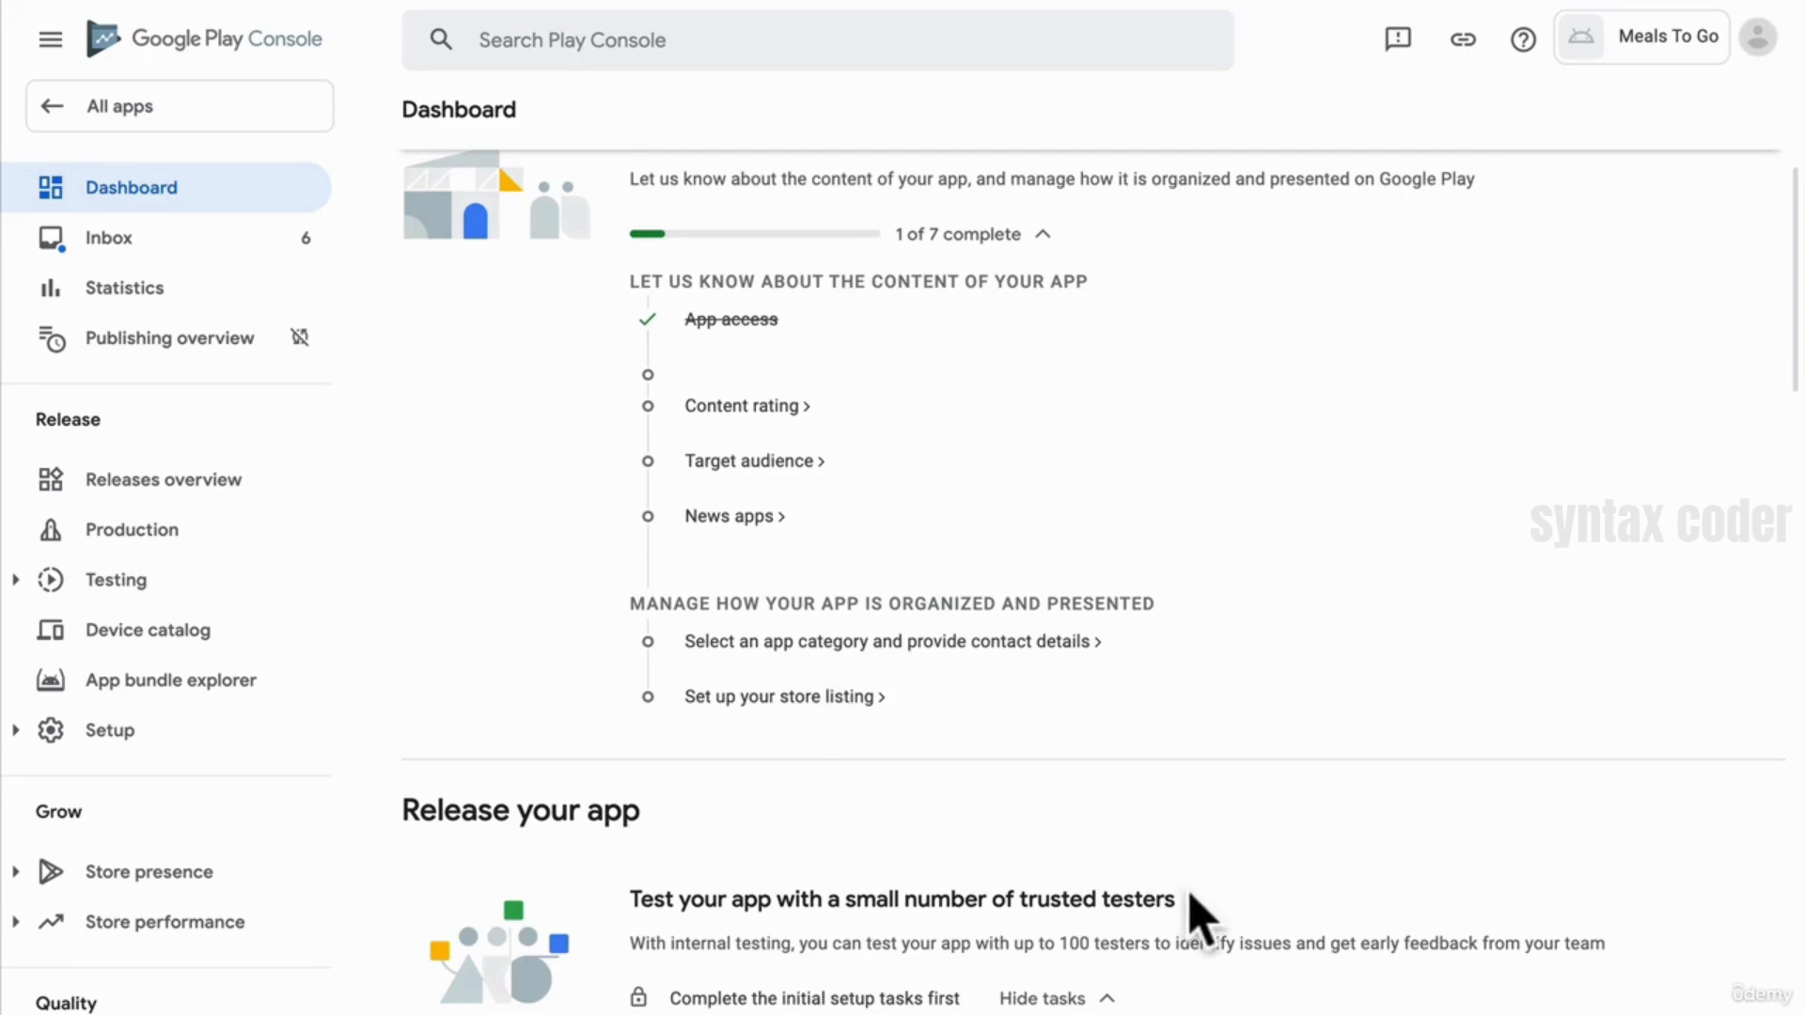
pyautogui.scroll(-9, 1198, 917)
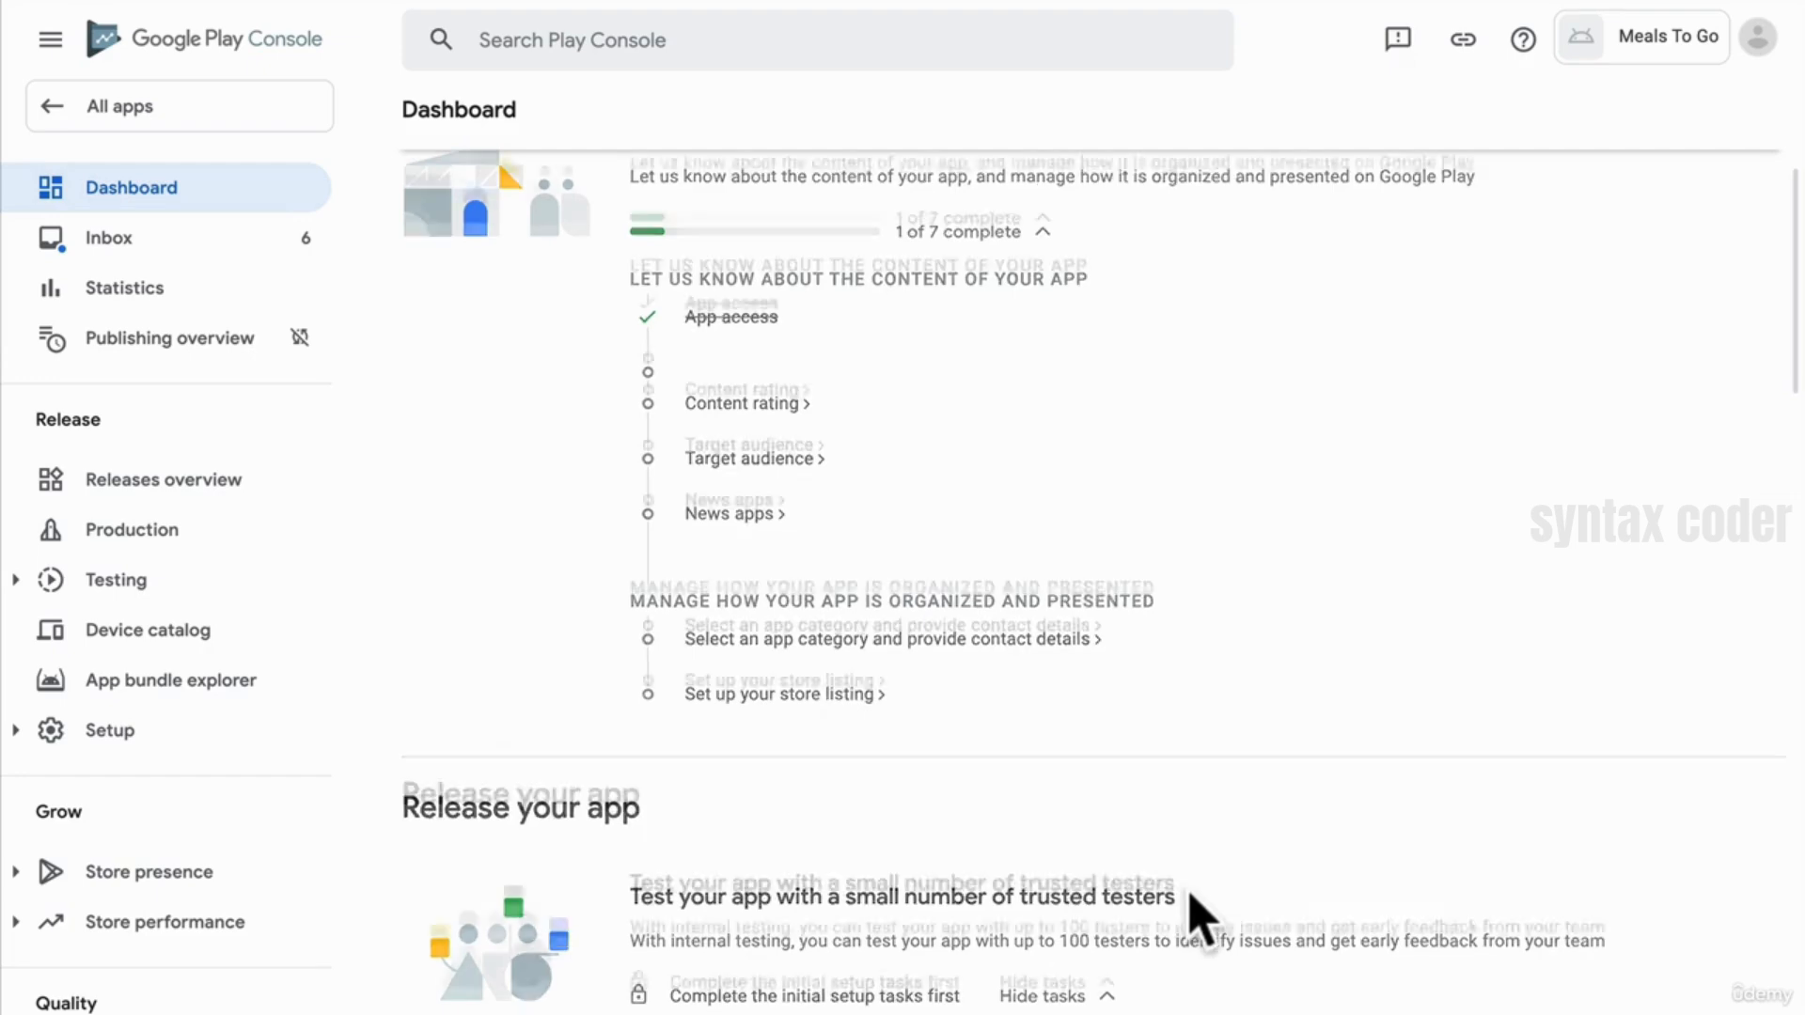
pyautogui.scroll(-2, 1198, 917)
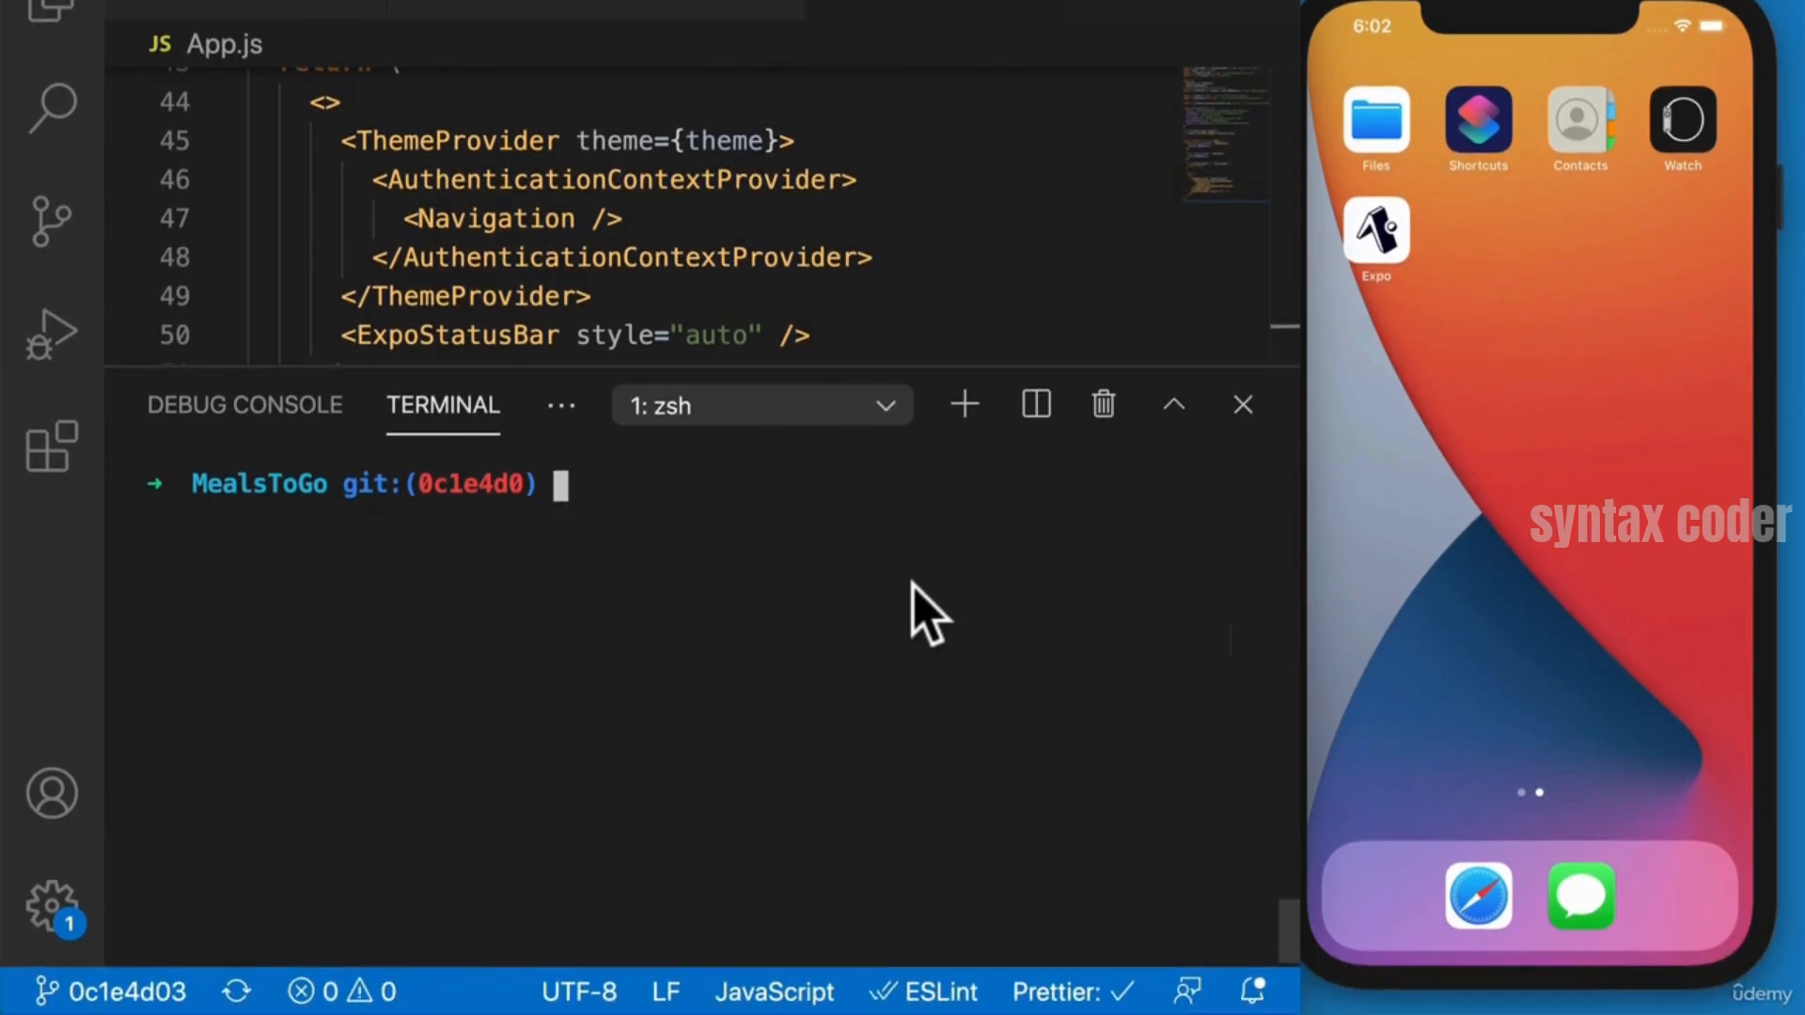
# Run expo build:ios in the MealsToGo project and accept the suggested iOS bundle identifier
pyautogui.write('expo build:ios')
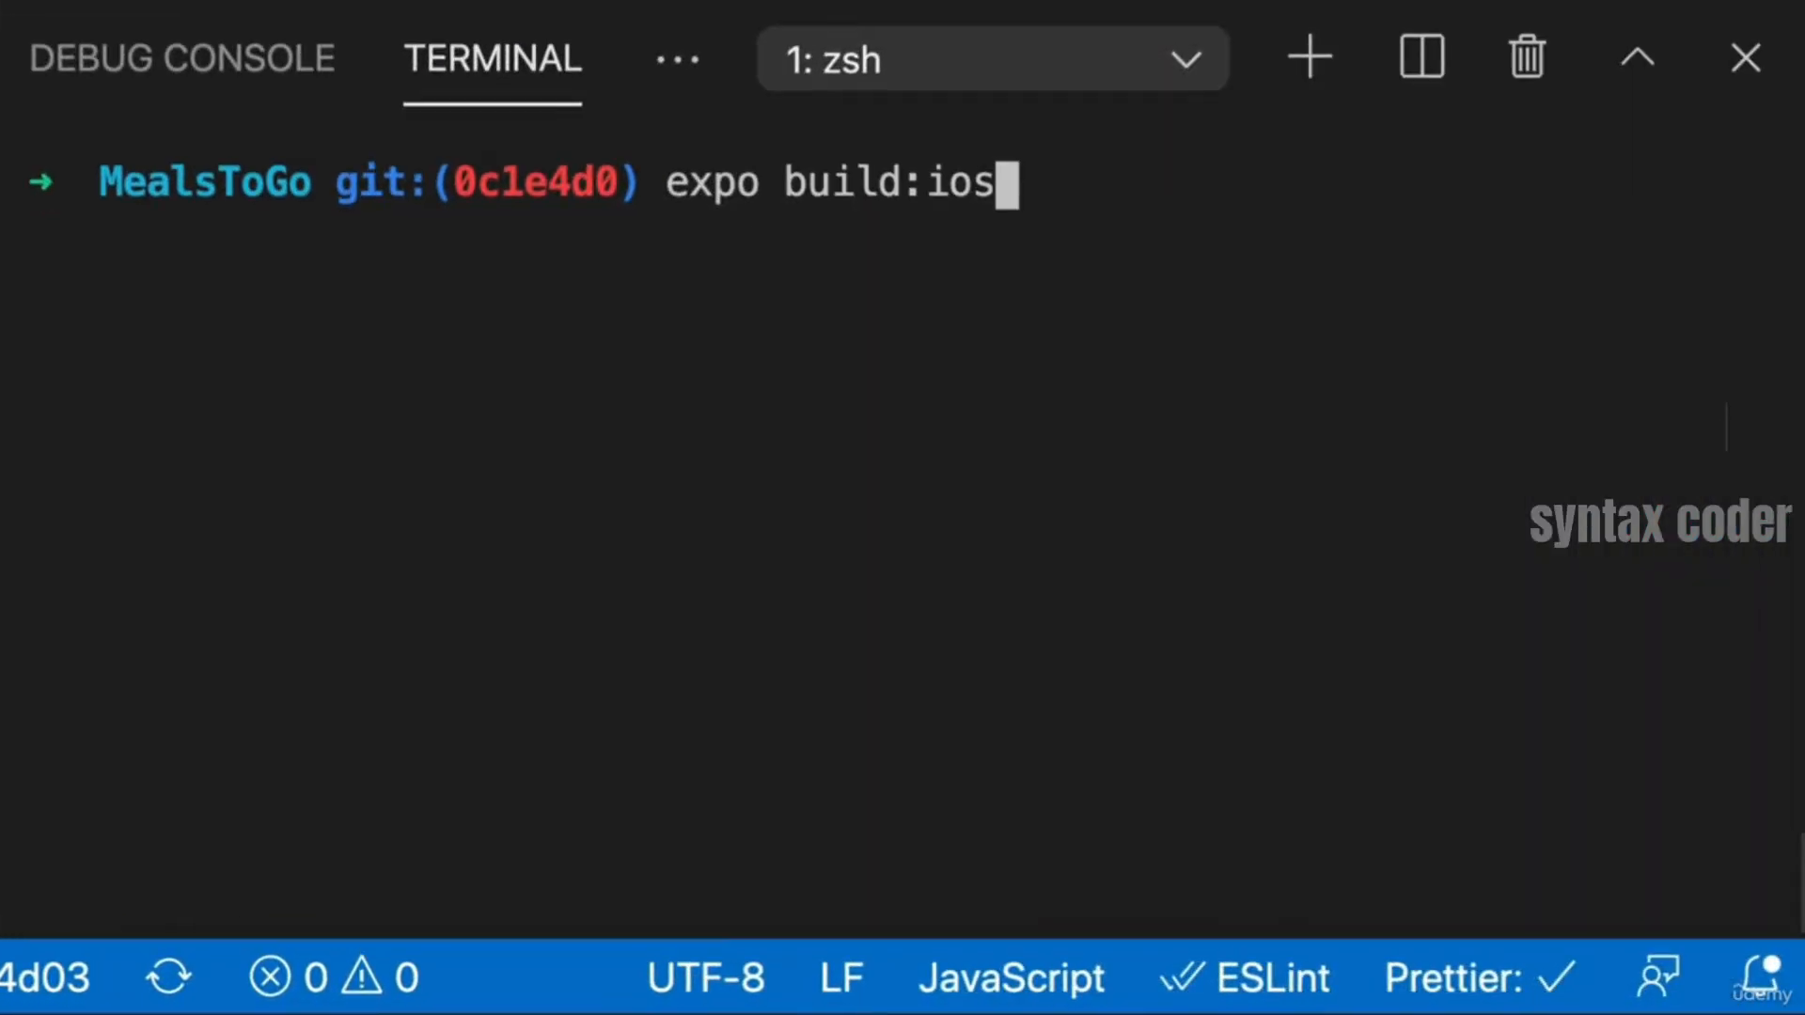
pyautogui.press('Return')
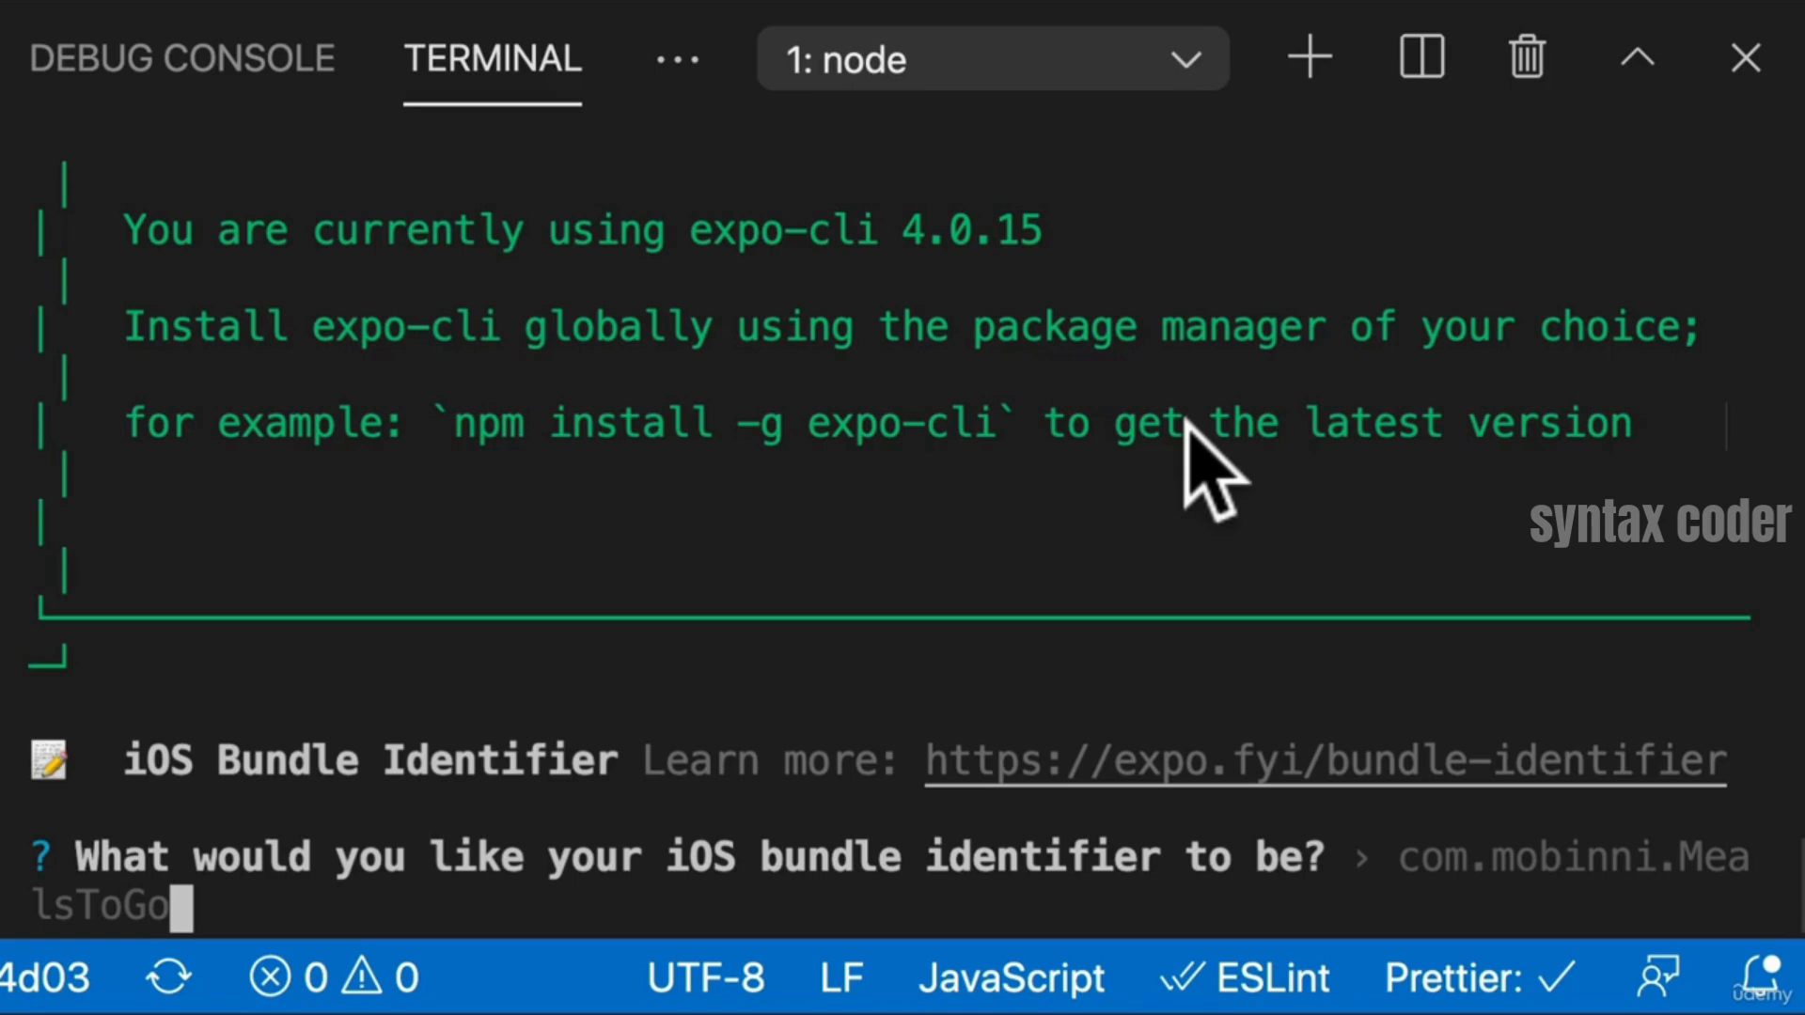
pyautogui.press('Return')
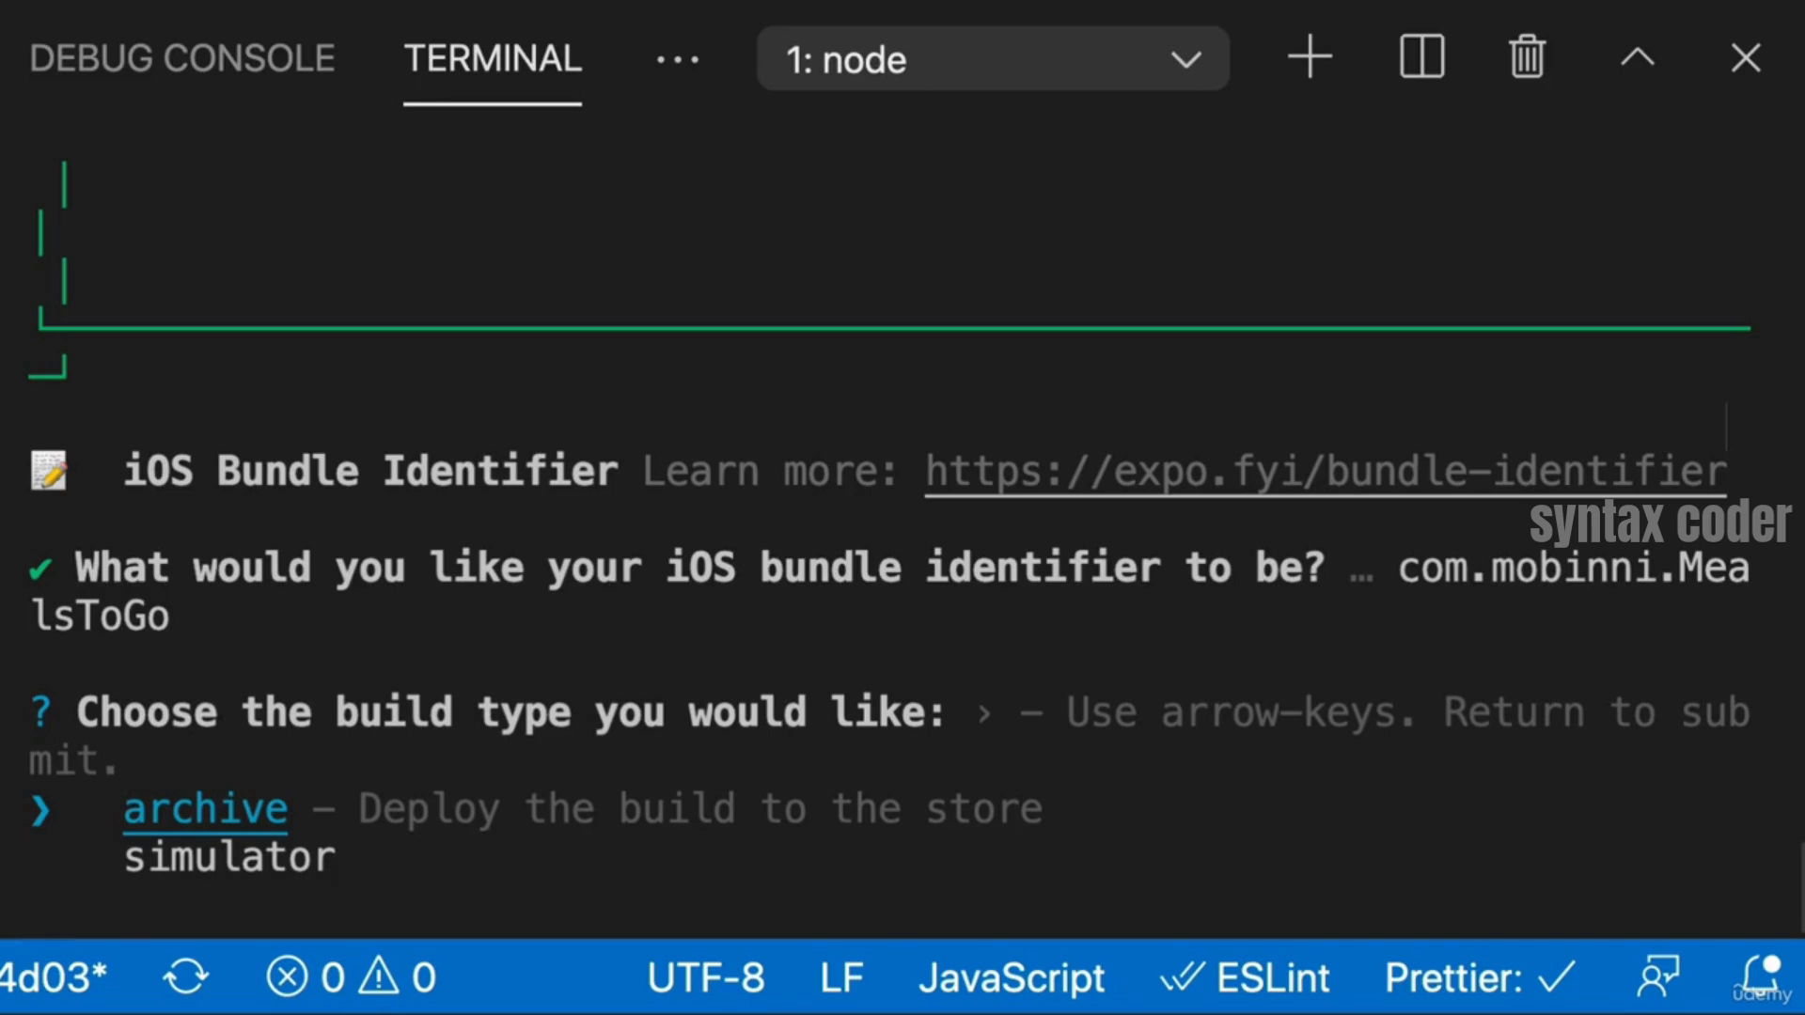
# Compare the archive and simulator build types, and choose archive for deployment to the store
pyautogui.press('Down')
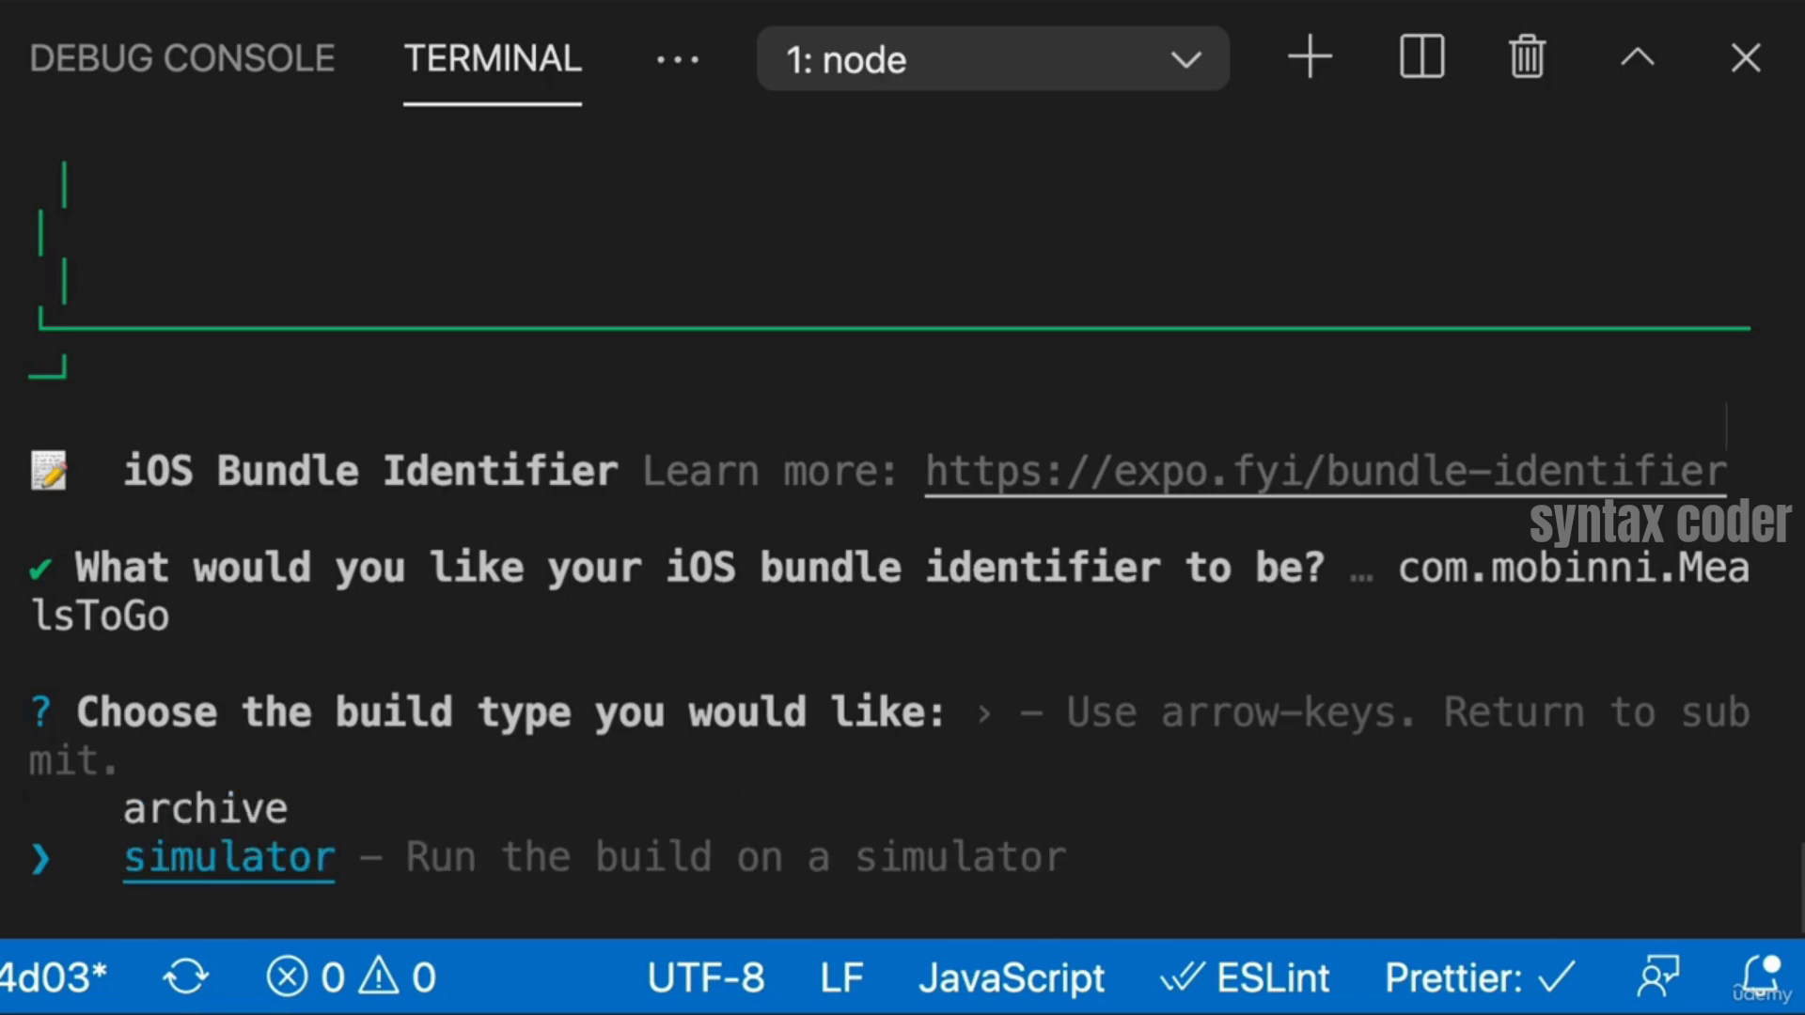
pyautogui.press('Up')
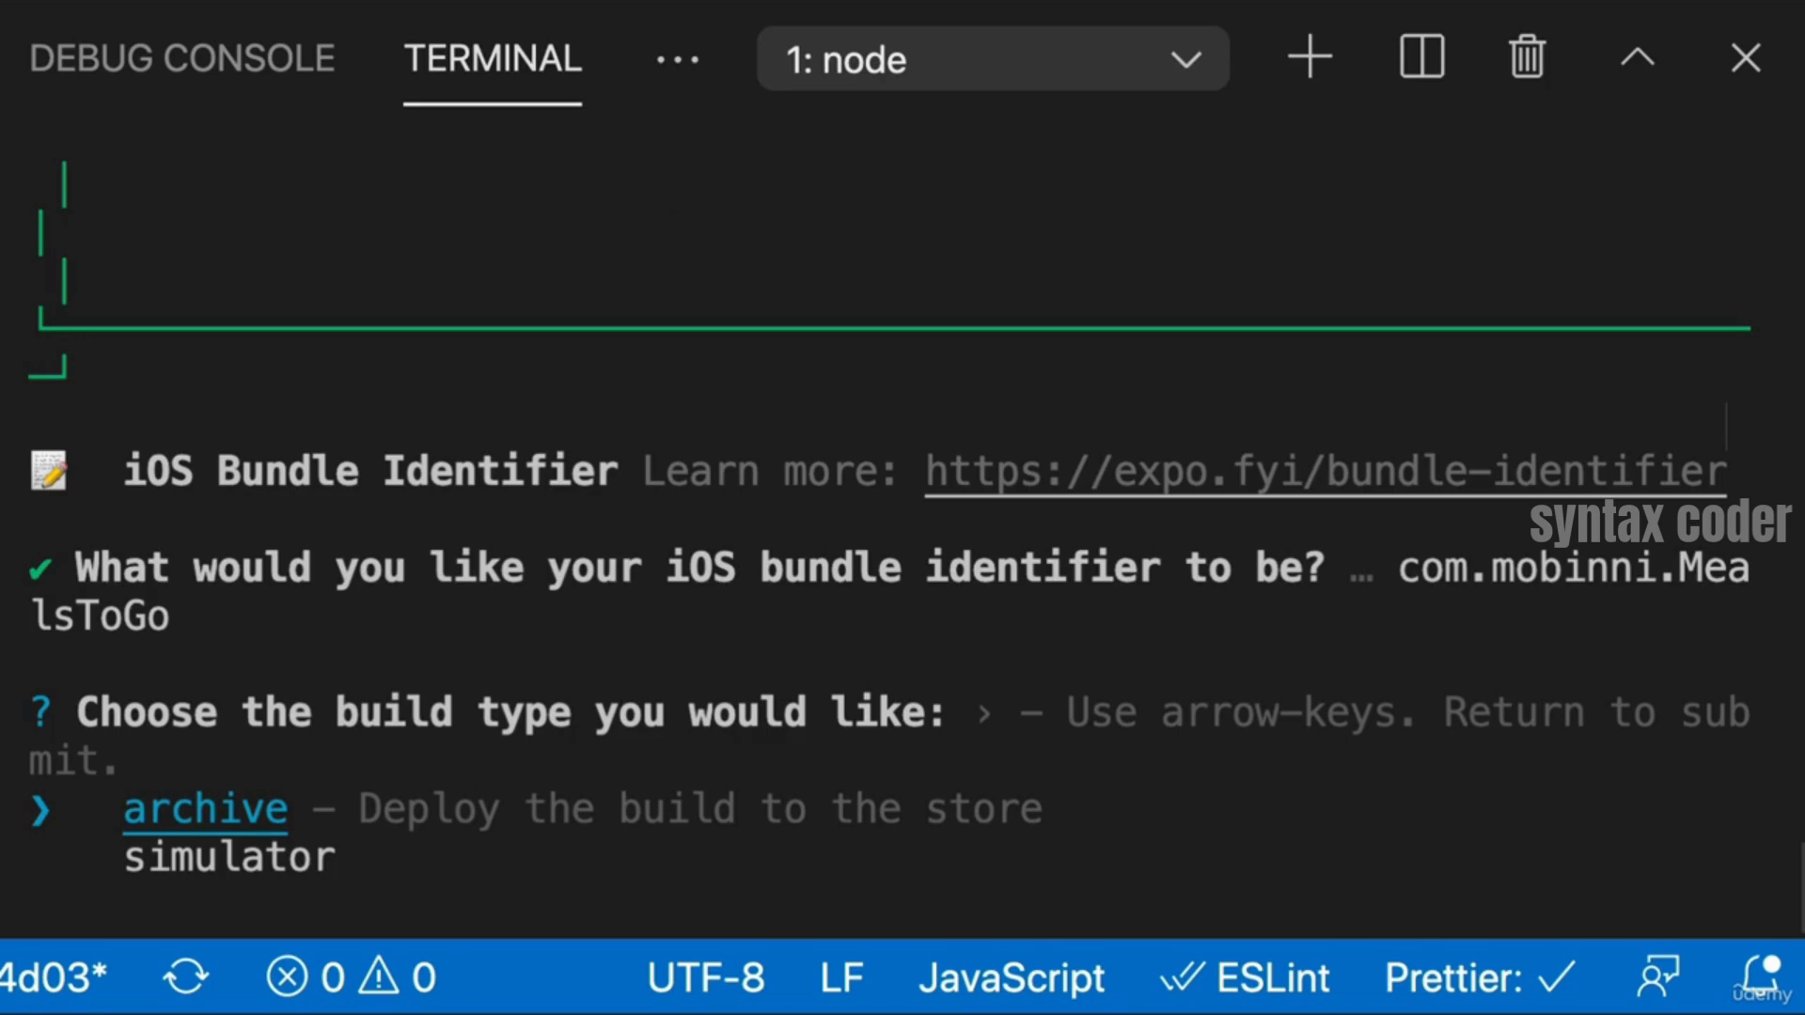
pyautogui.press('Down')
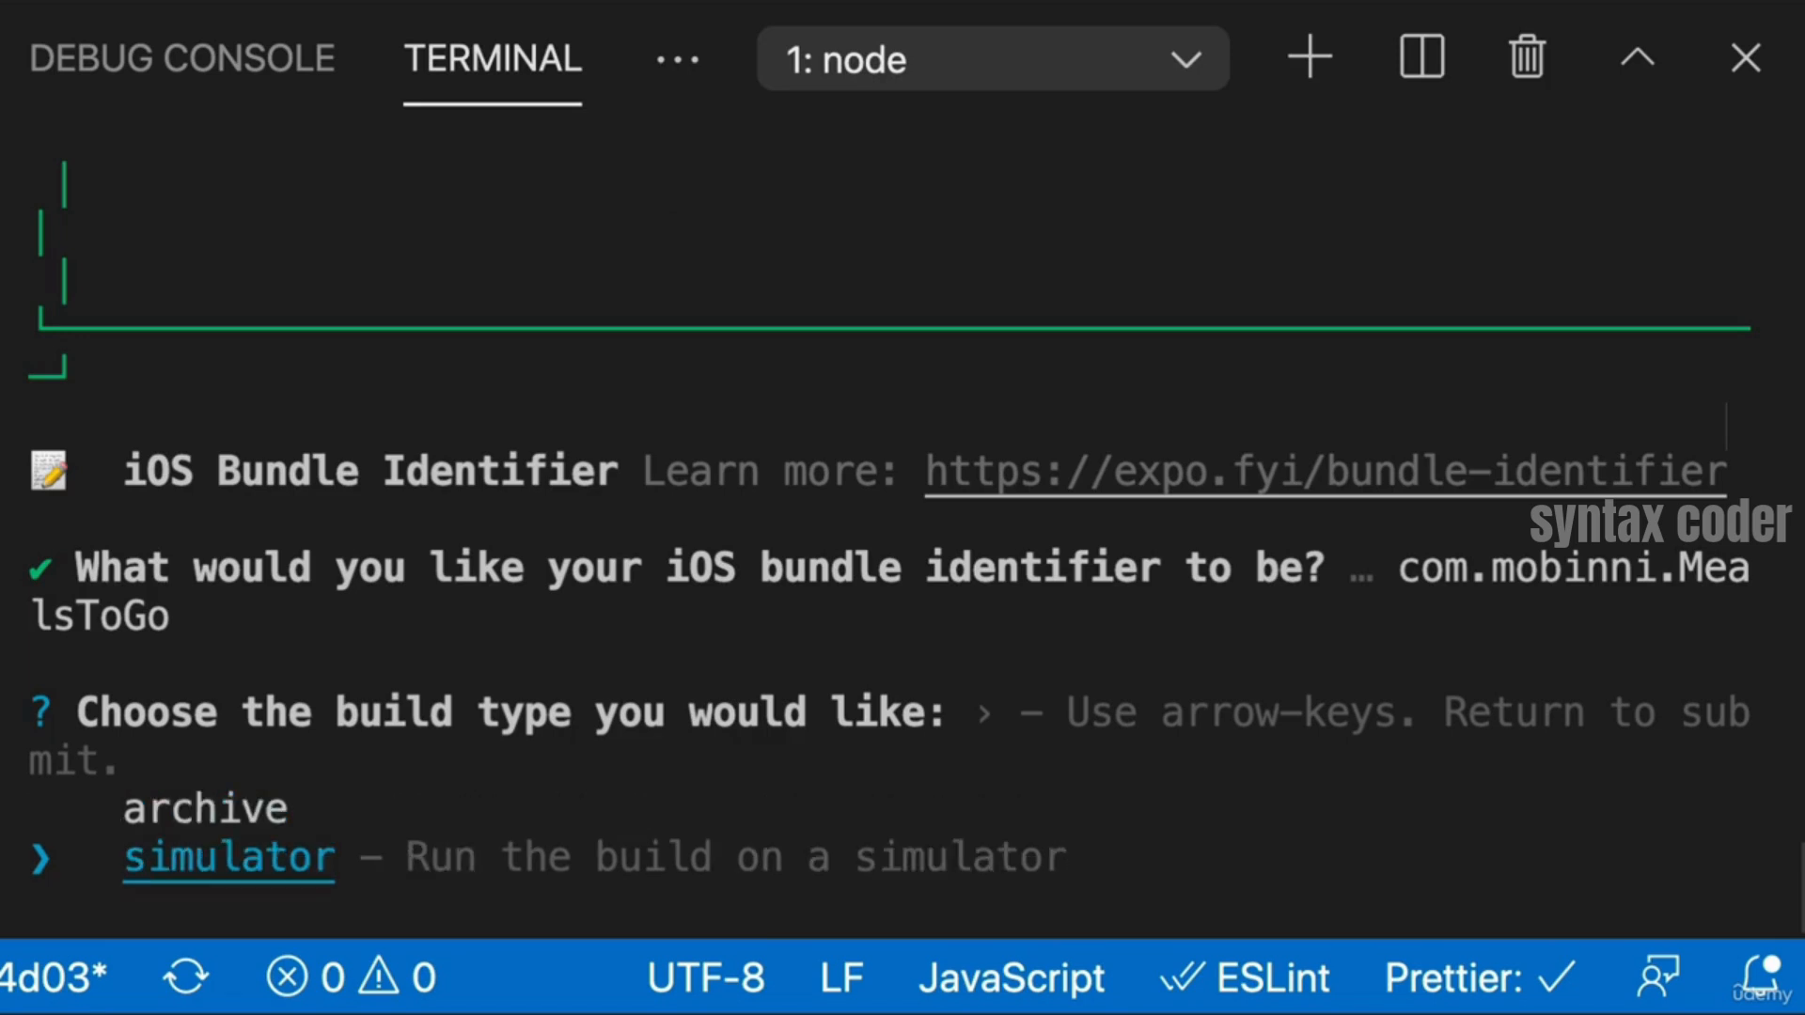
pyautogui.press('Up')
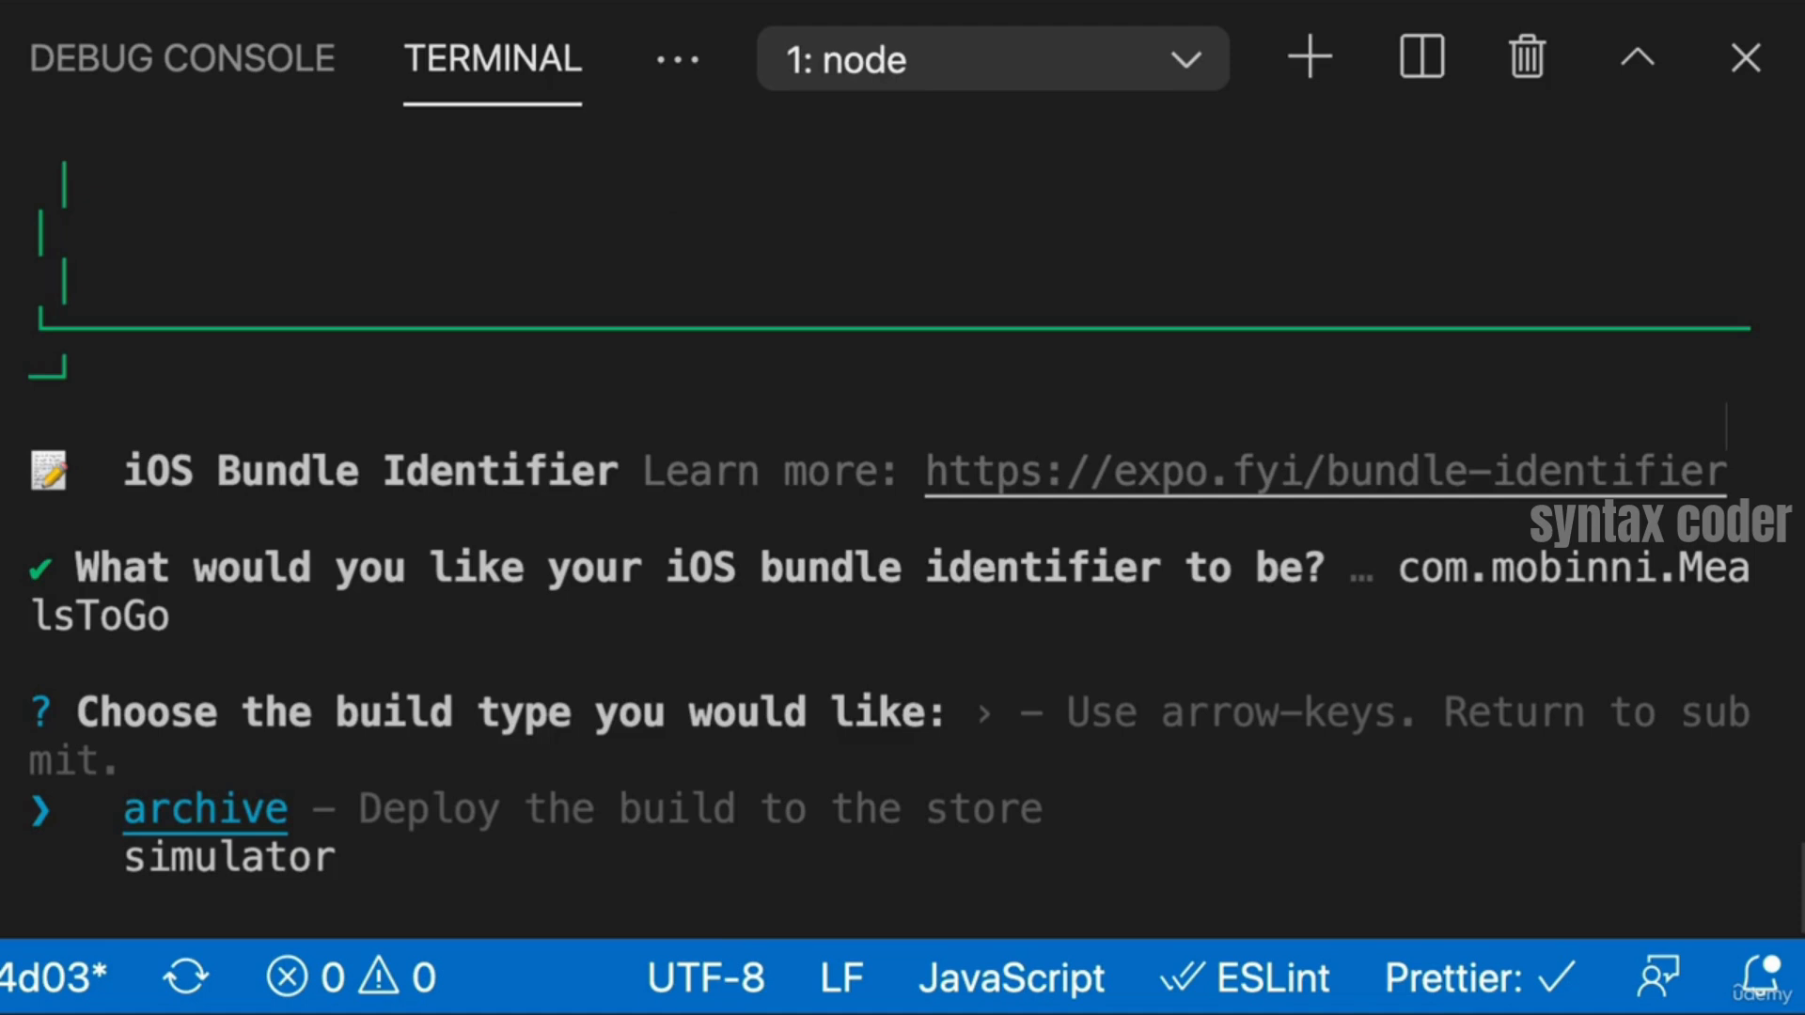
pyautogui.press('Return')
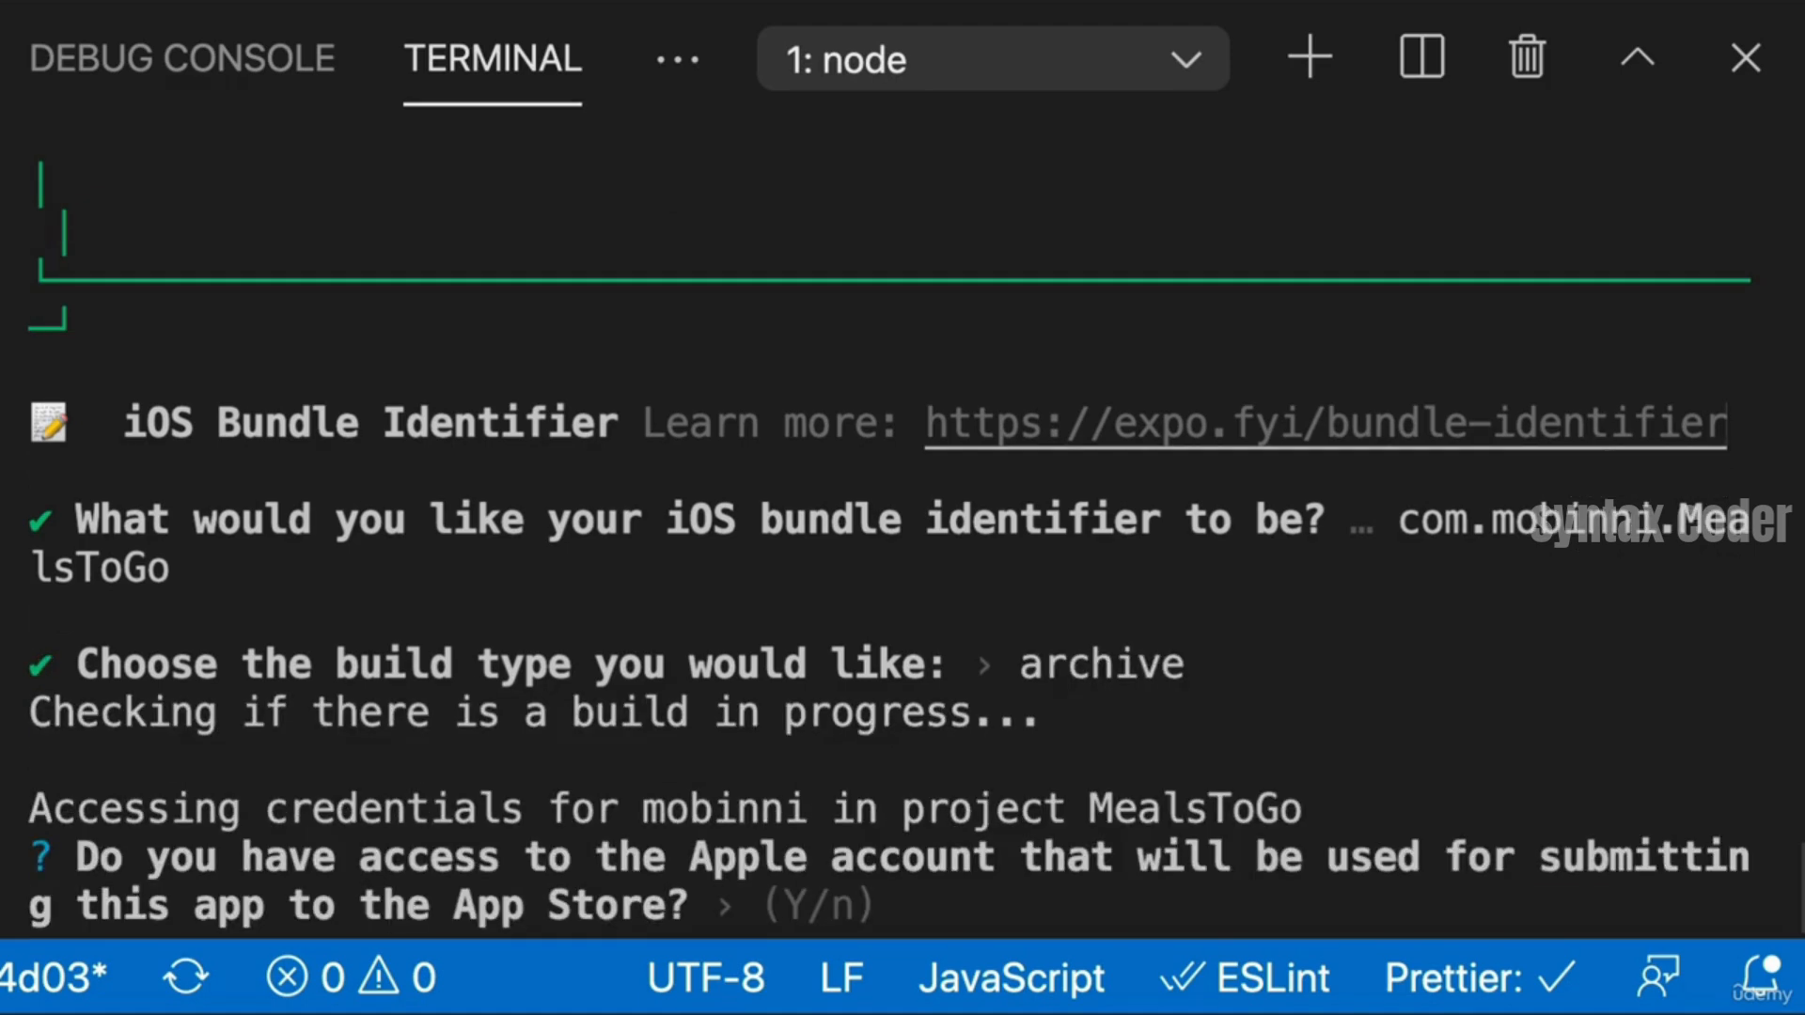
# Answer no to having access to the Apple account used for submitting the app to the App Store
pyautogui.moveTo(552, 808); pyautogui.dragTo(1023, 809)
pyautogui.click(61, 860)
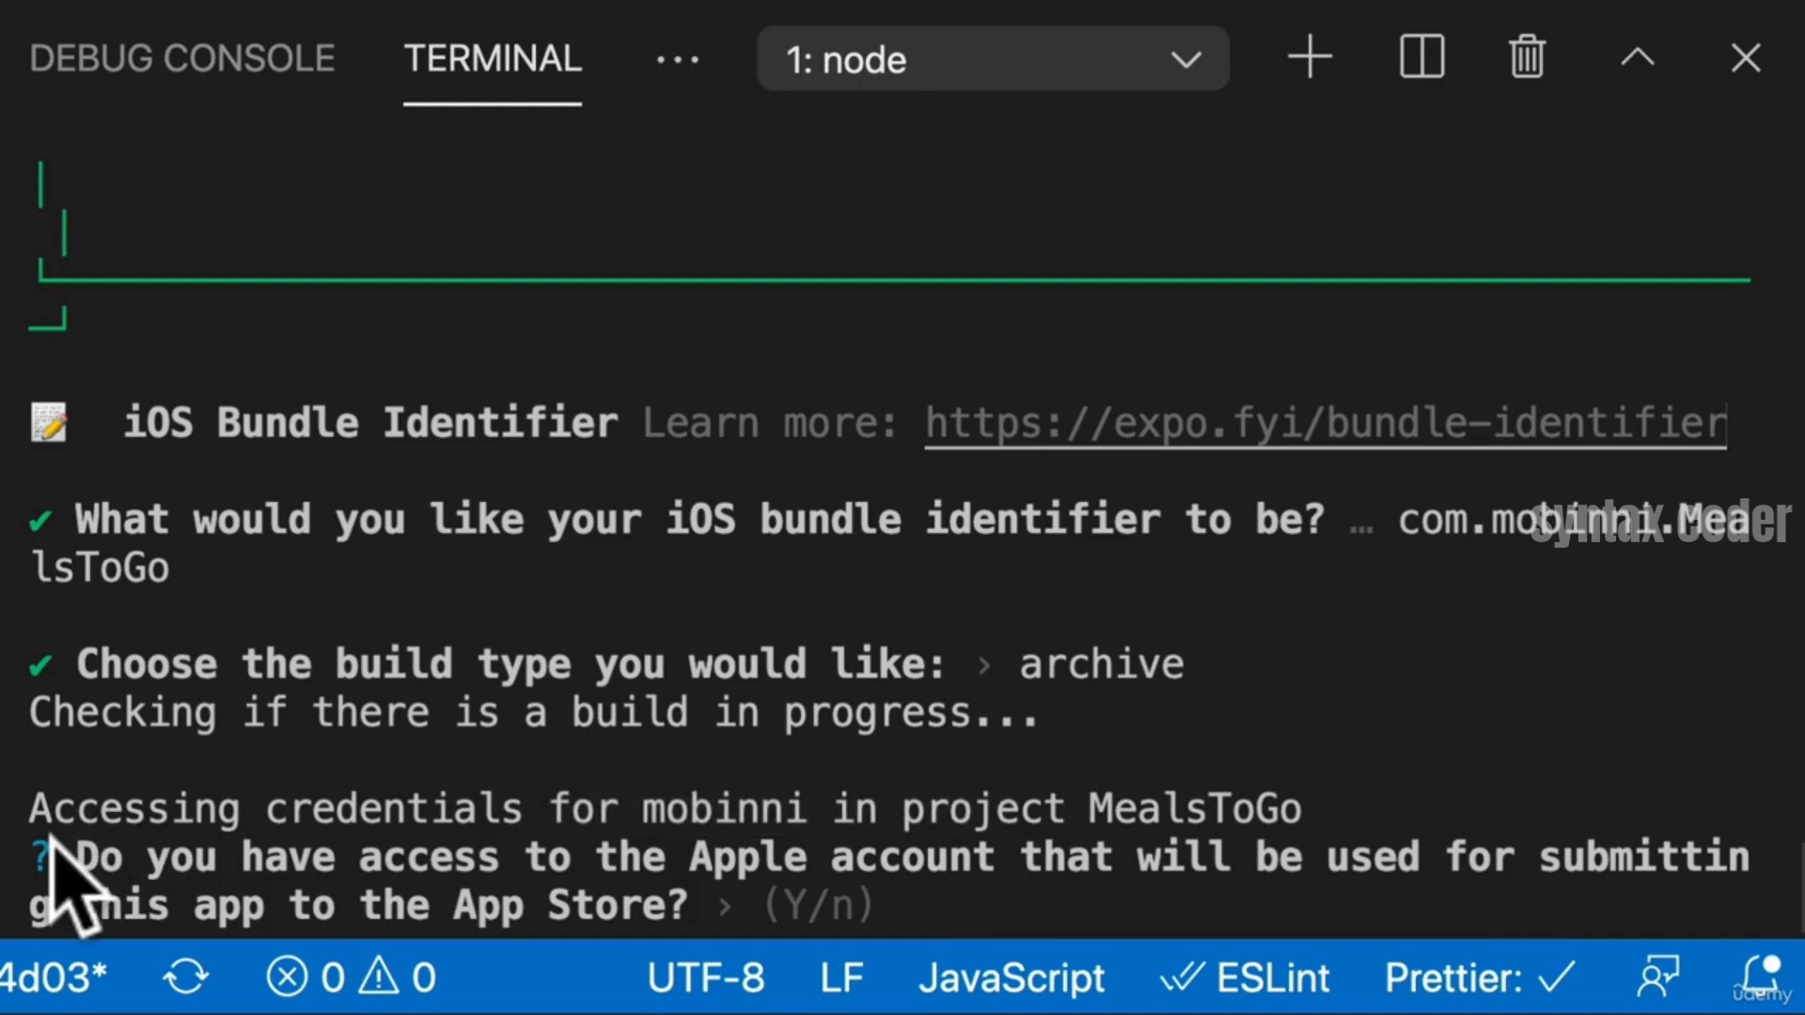
pyautogui.moveTo(62, 840); pyautogui.dragTo(443, 791)
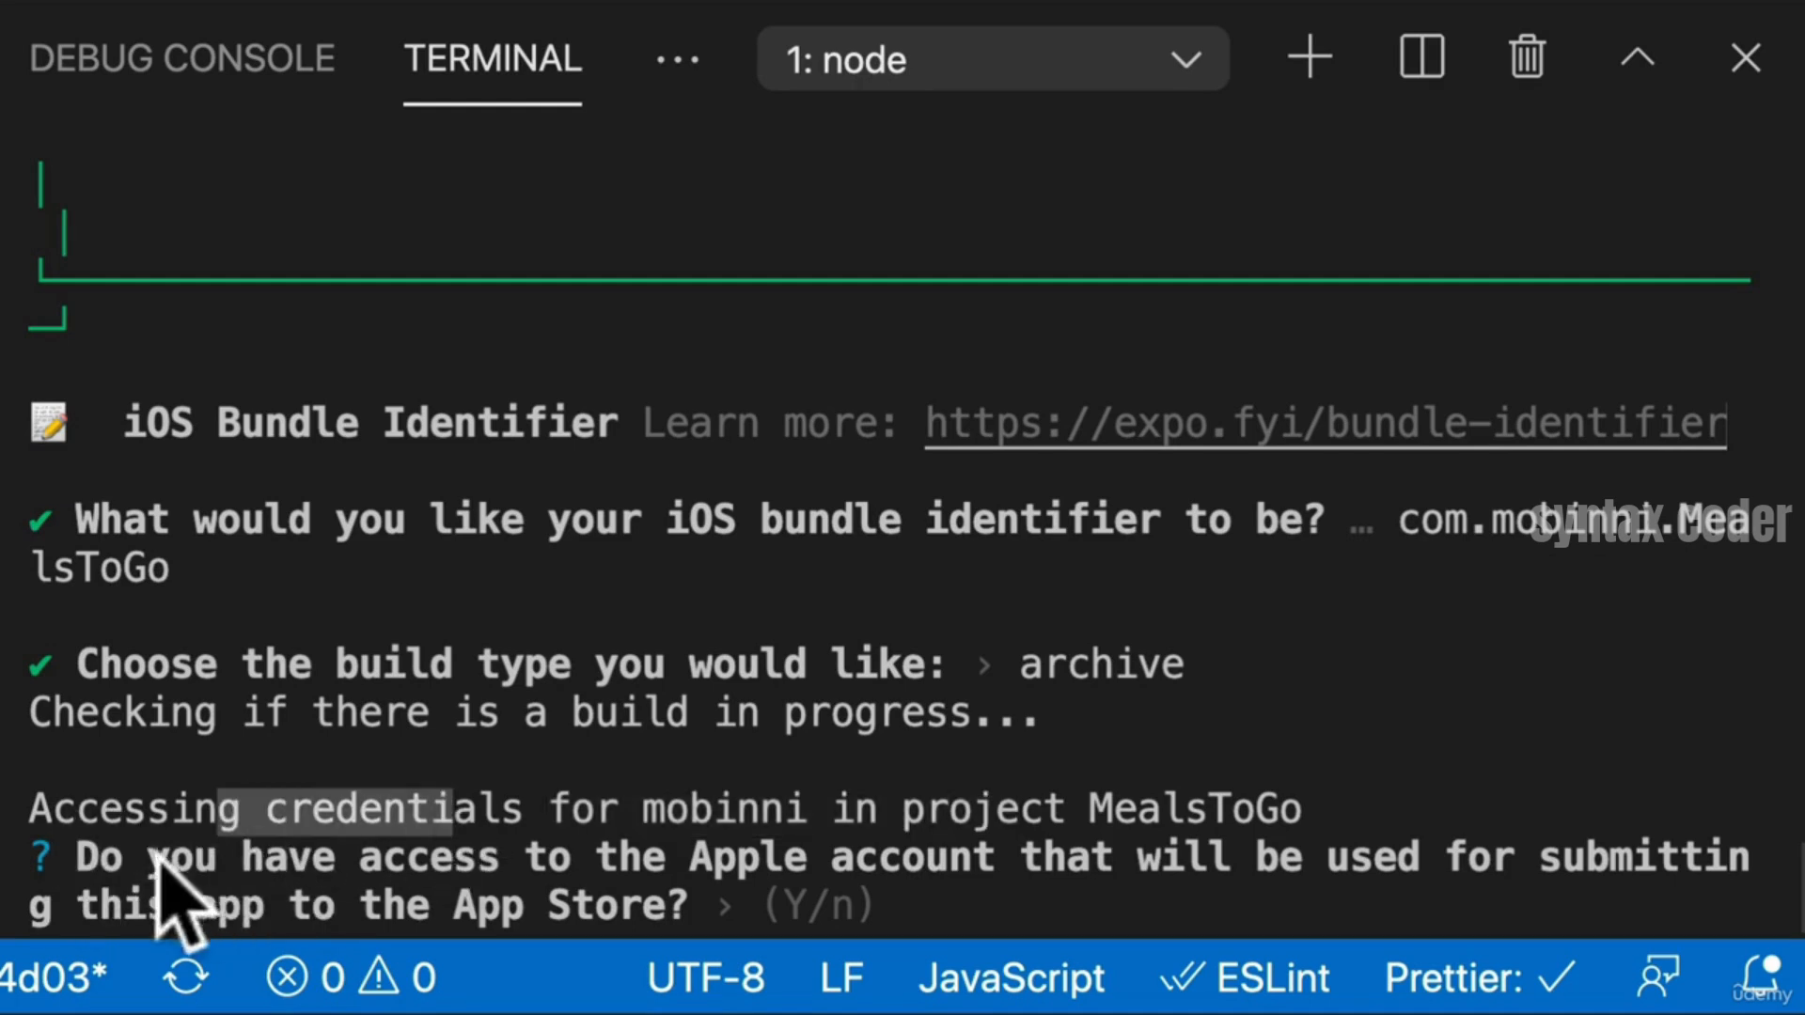
pyautogui.moveTo(123, 836); pyautogui.dragTo(551, 907)
pyautogui.click(568, 869)
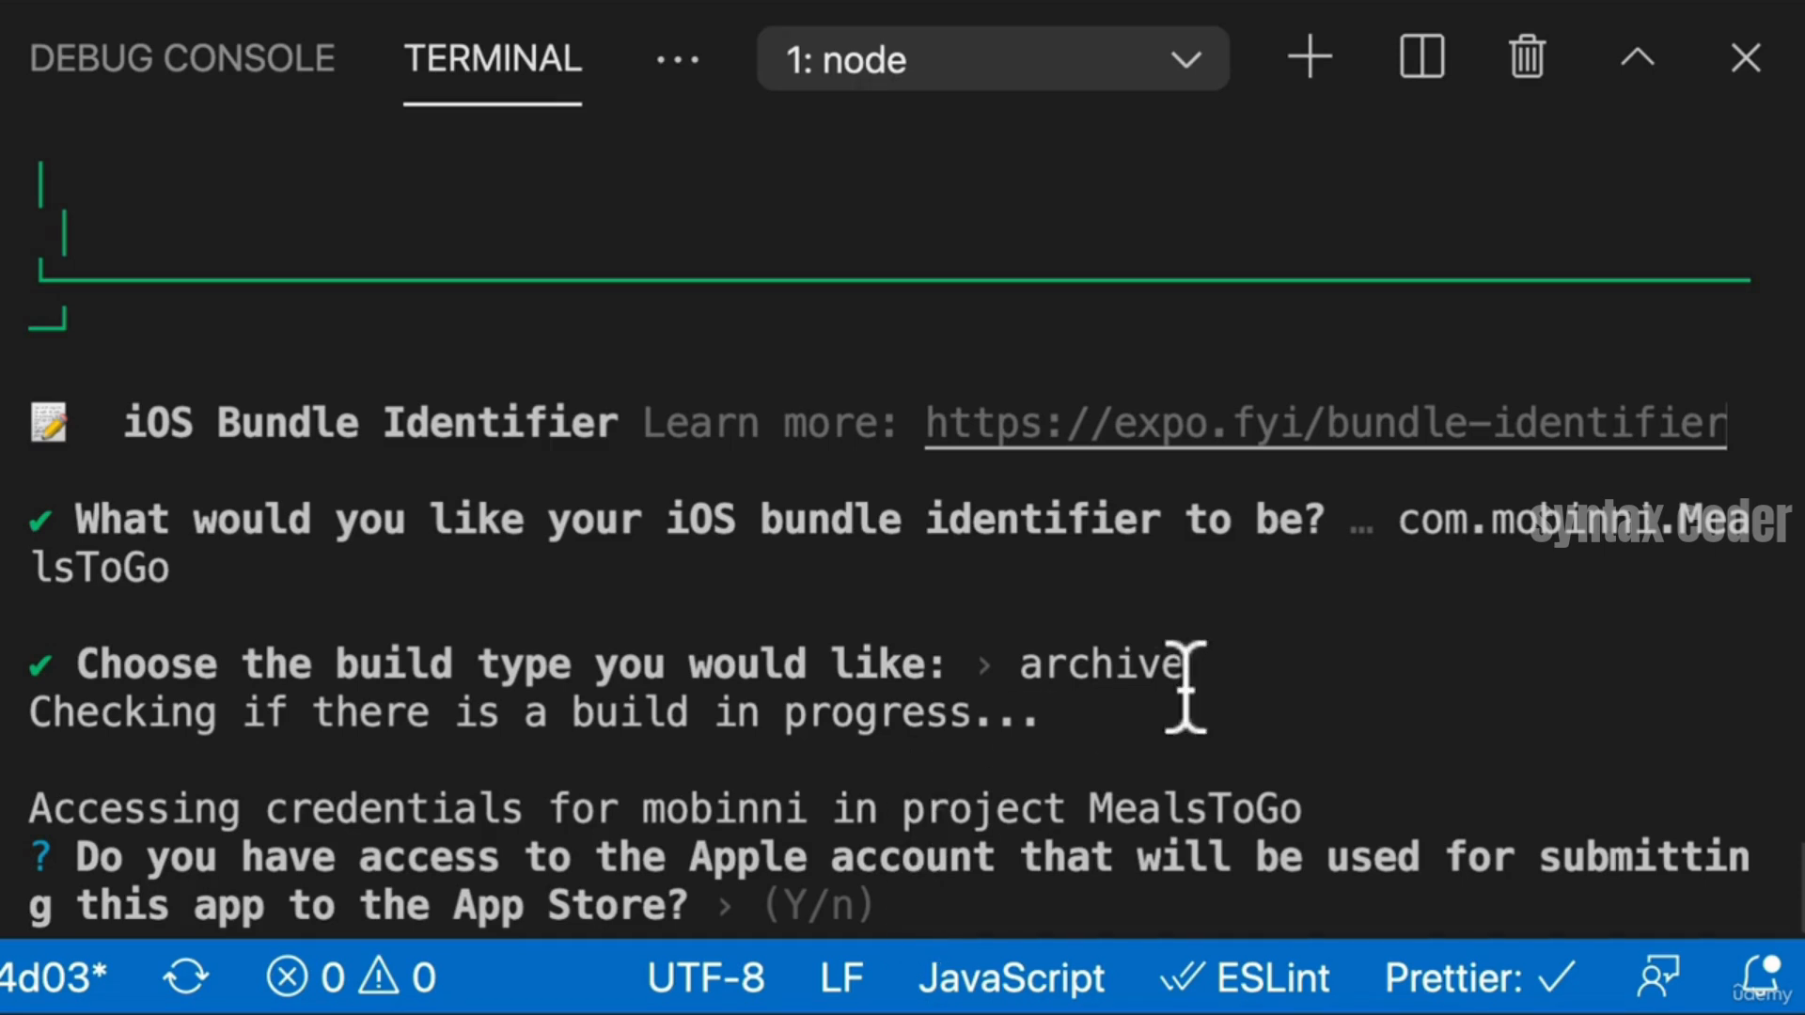
pyautogui.write('n')
pyautogui.press('Return')
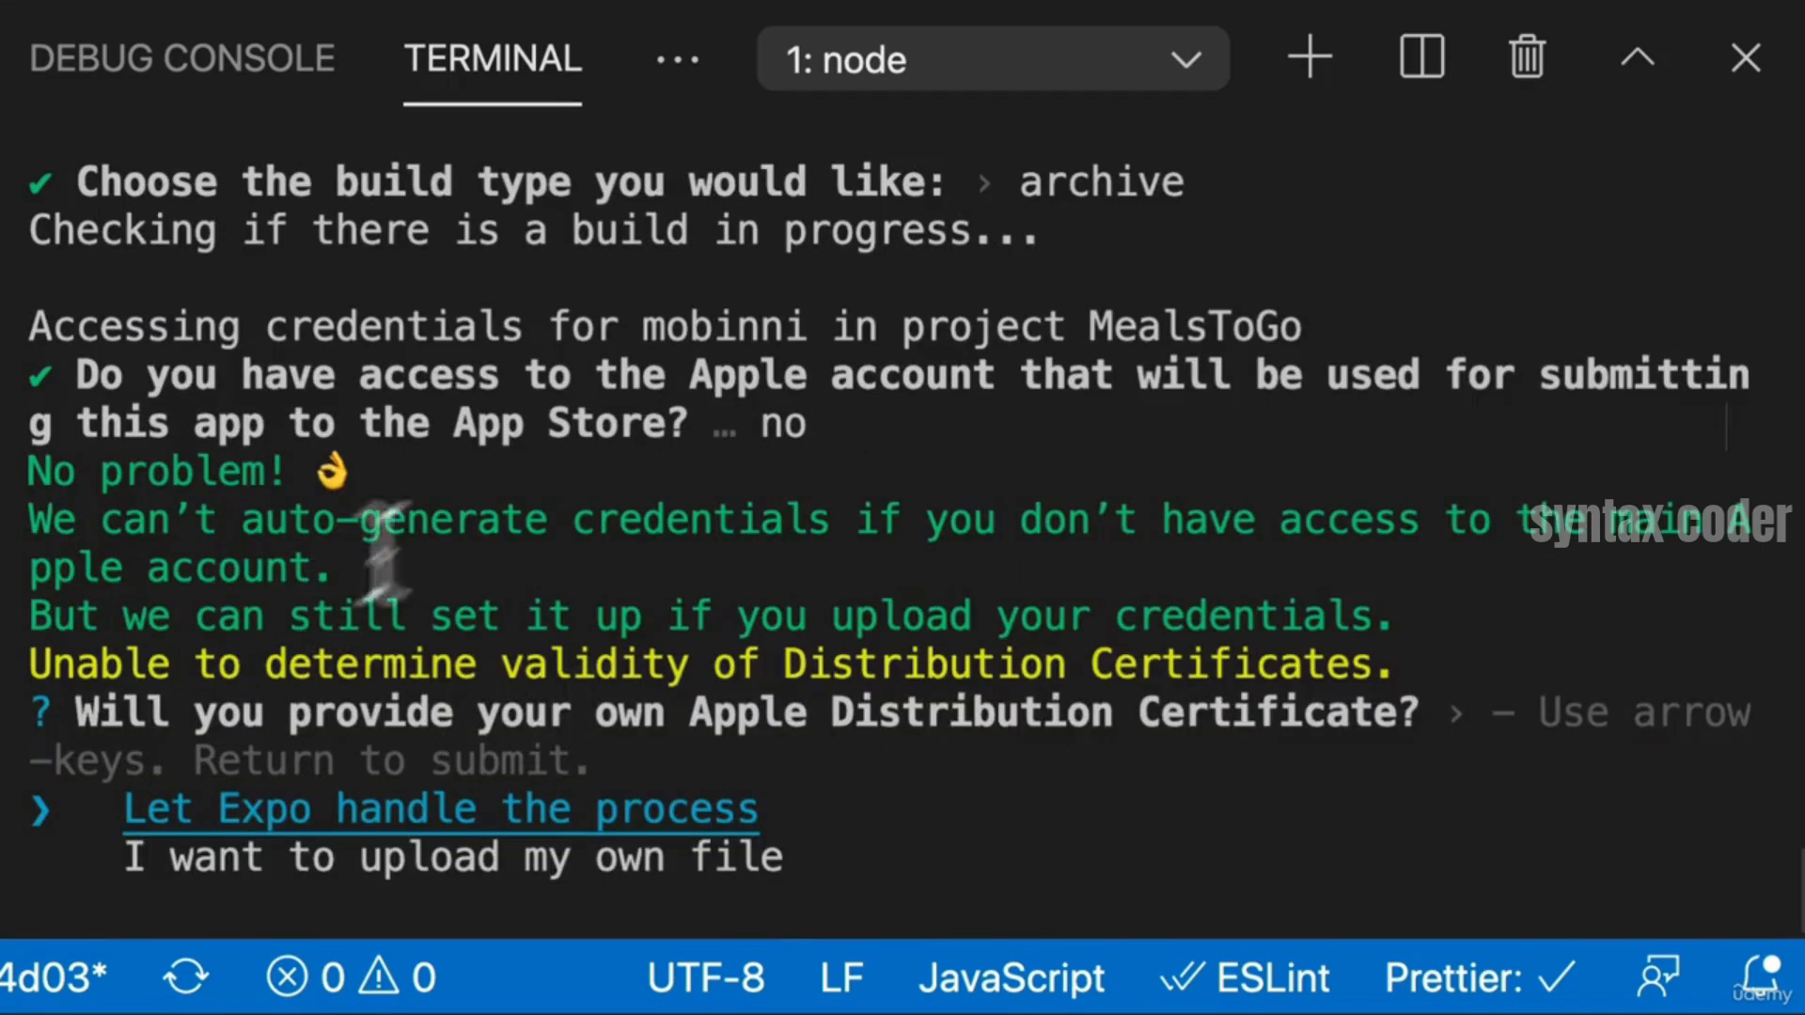
# Read the notes about uploading credentials and let Expo handle the Apple Distribution Certificate process
pyautogui.moveTo(194, 520); pyautogui.dragTo(358, 564)
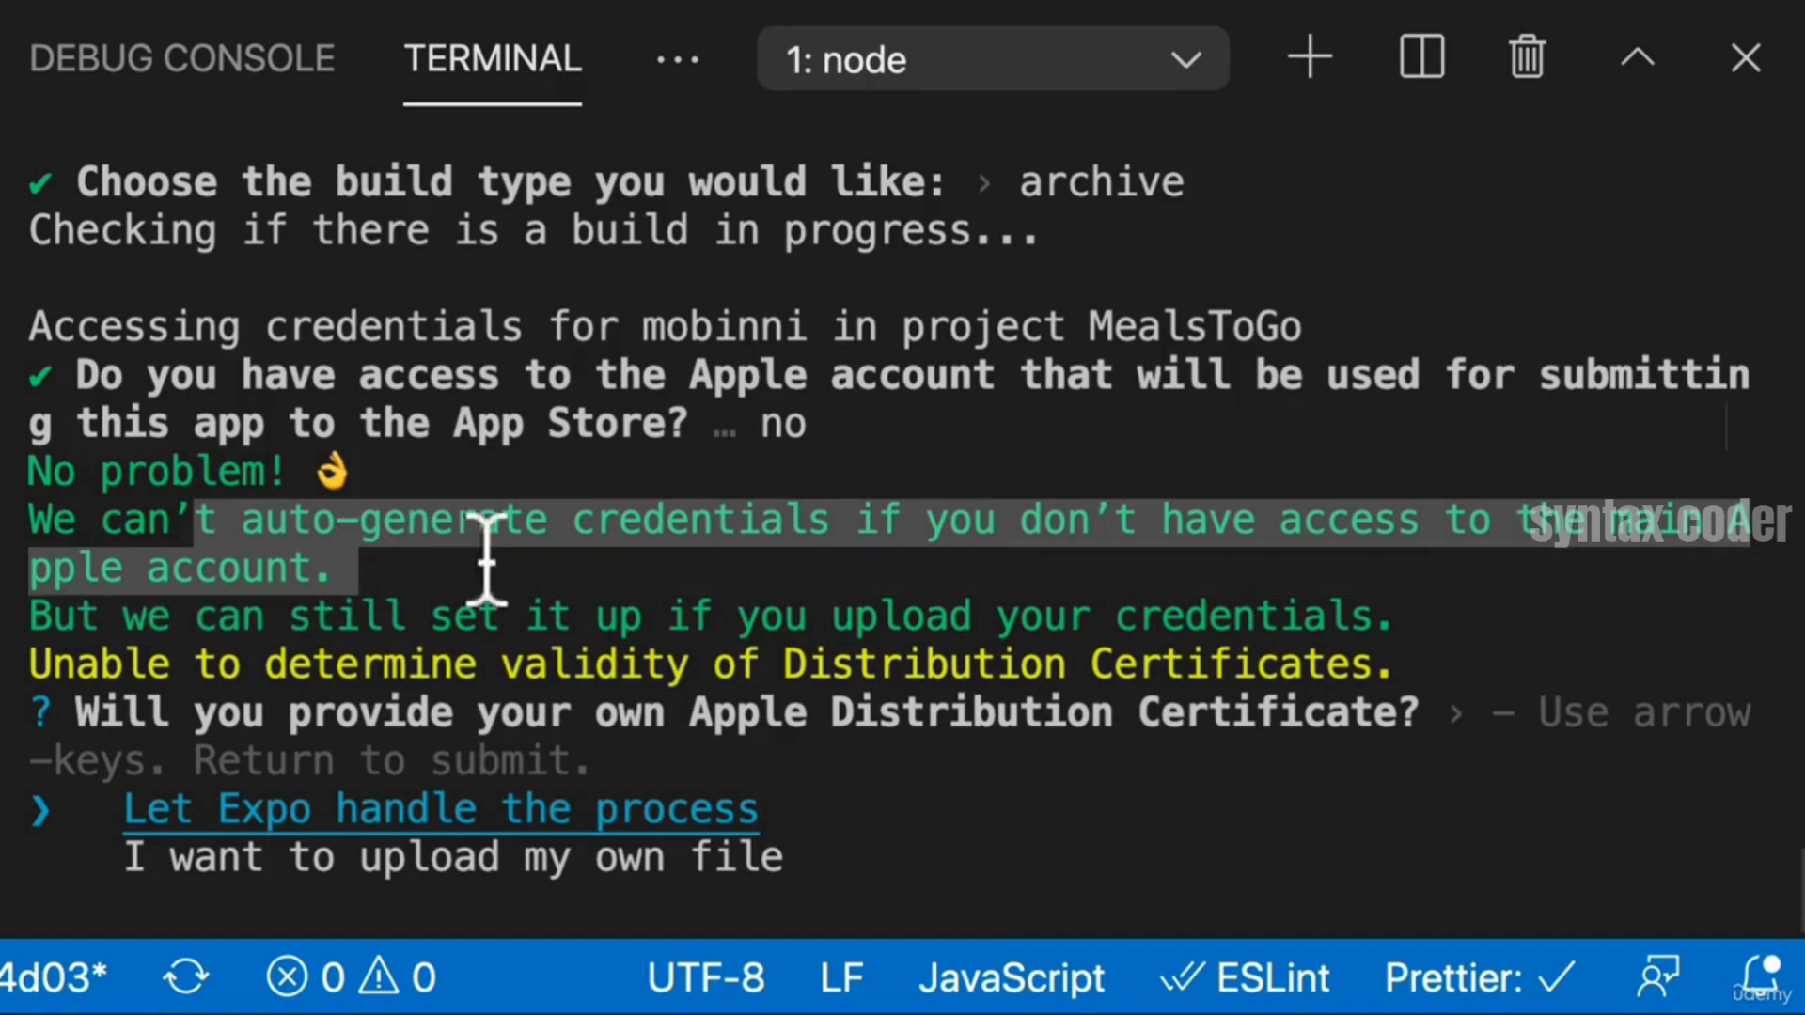
pyautogui.tripleClick(38, 611)
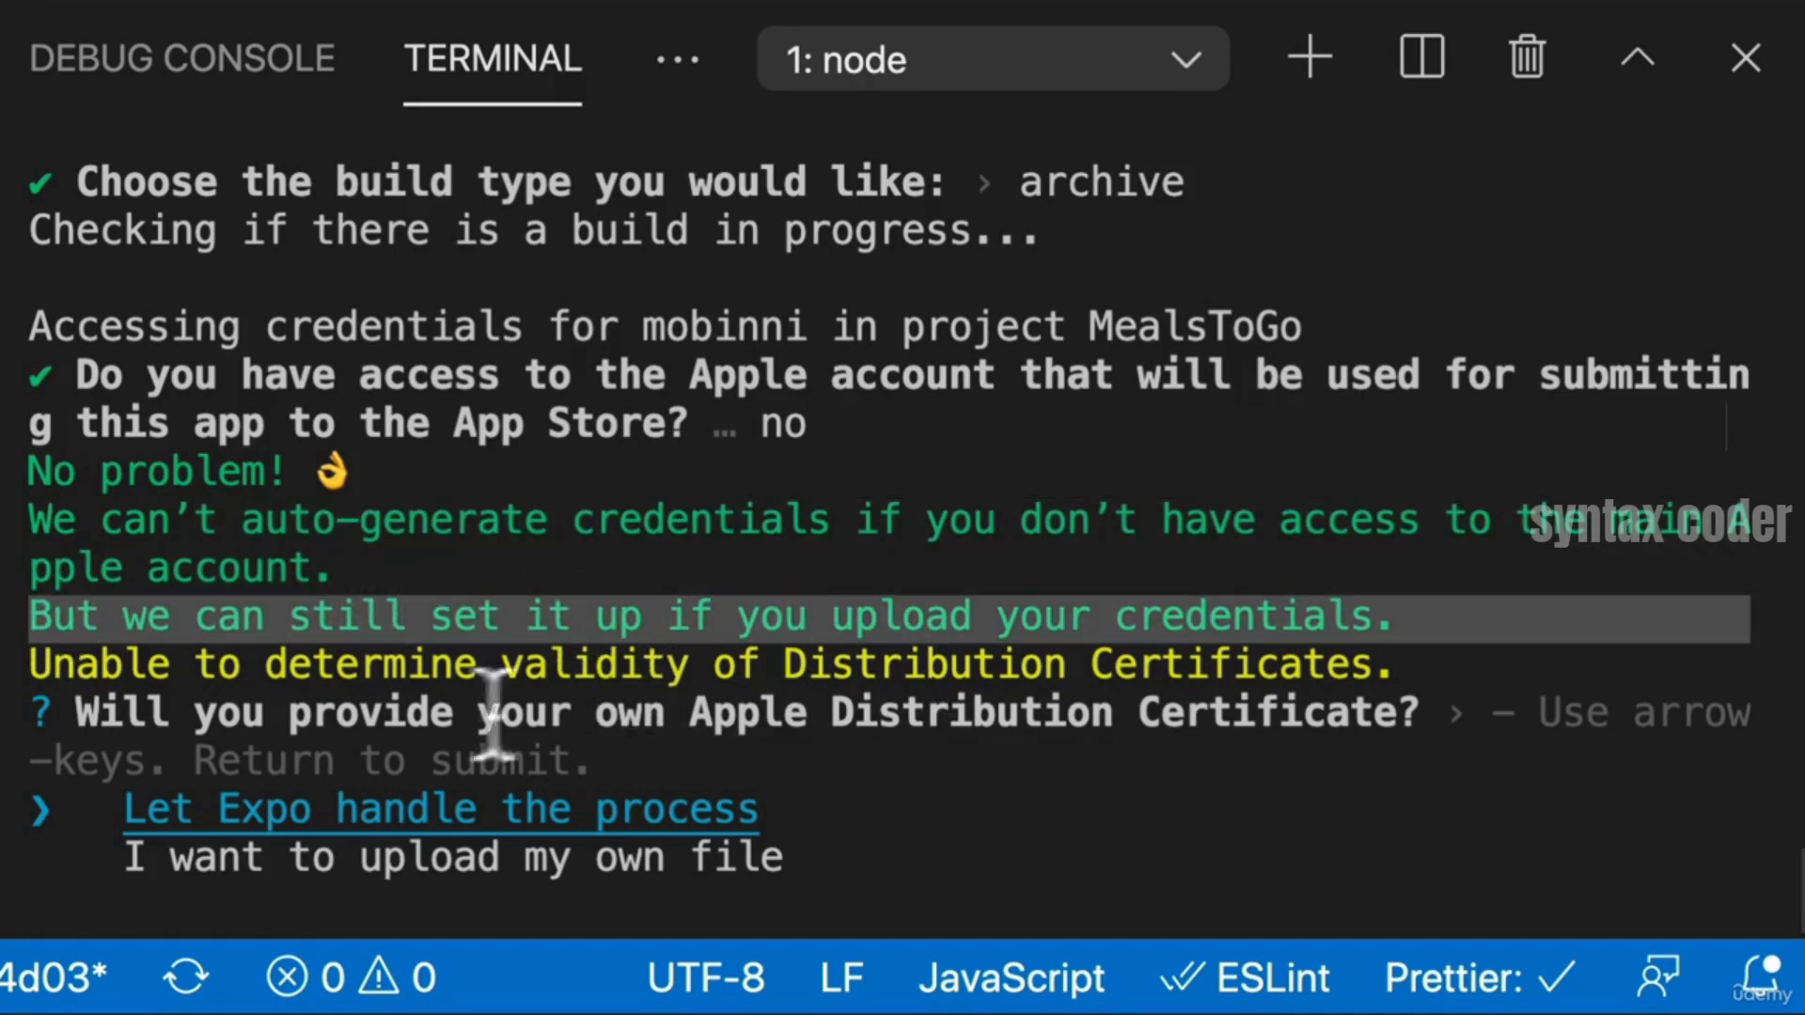
pyautogui.doubleClick(112, 707)
pyautogui.tripleClick(113, 712)
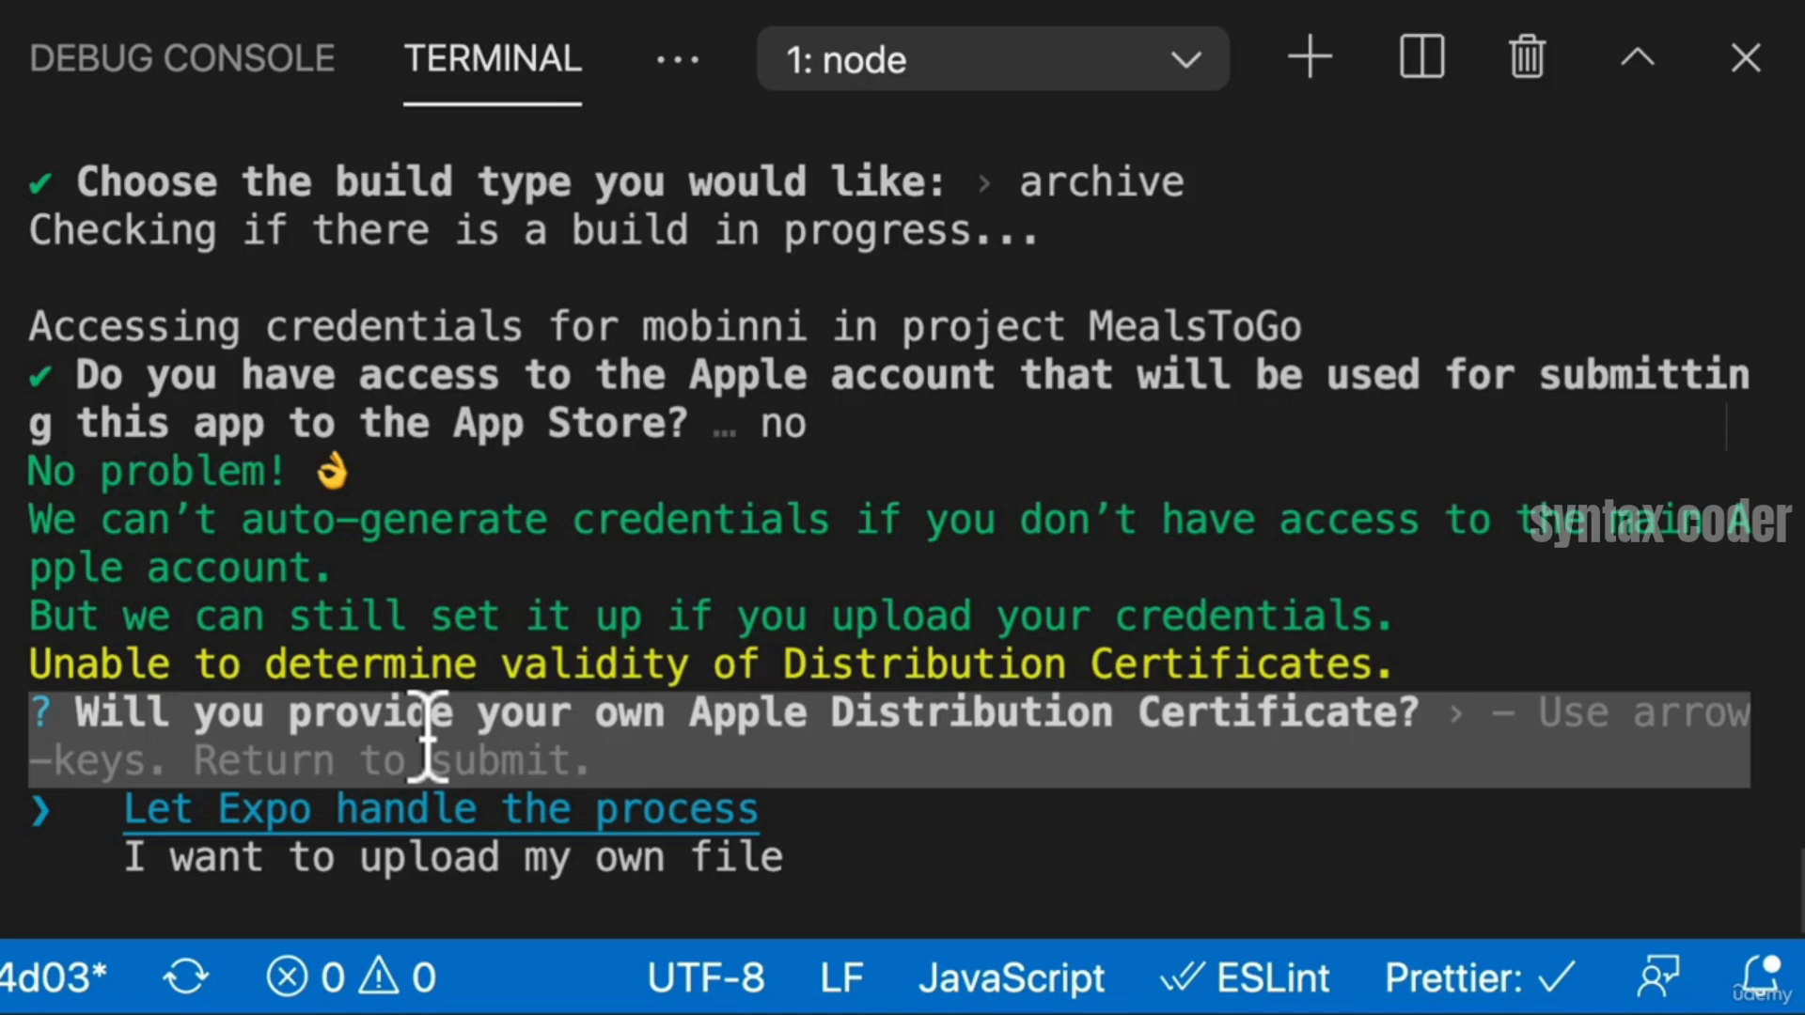
pyautogui.press('Down')
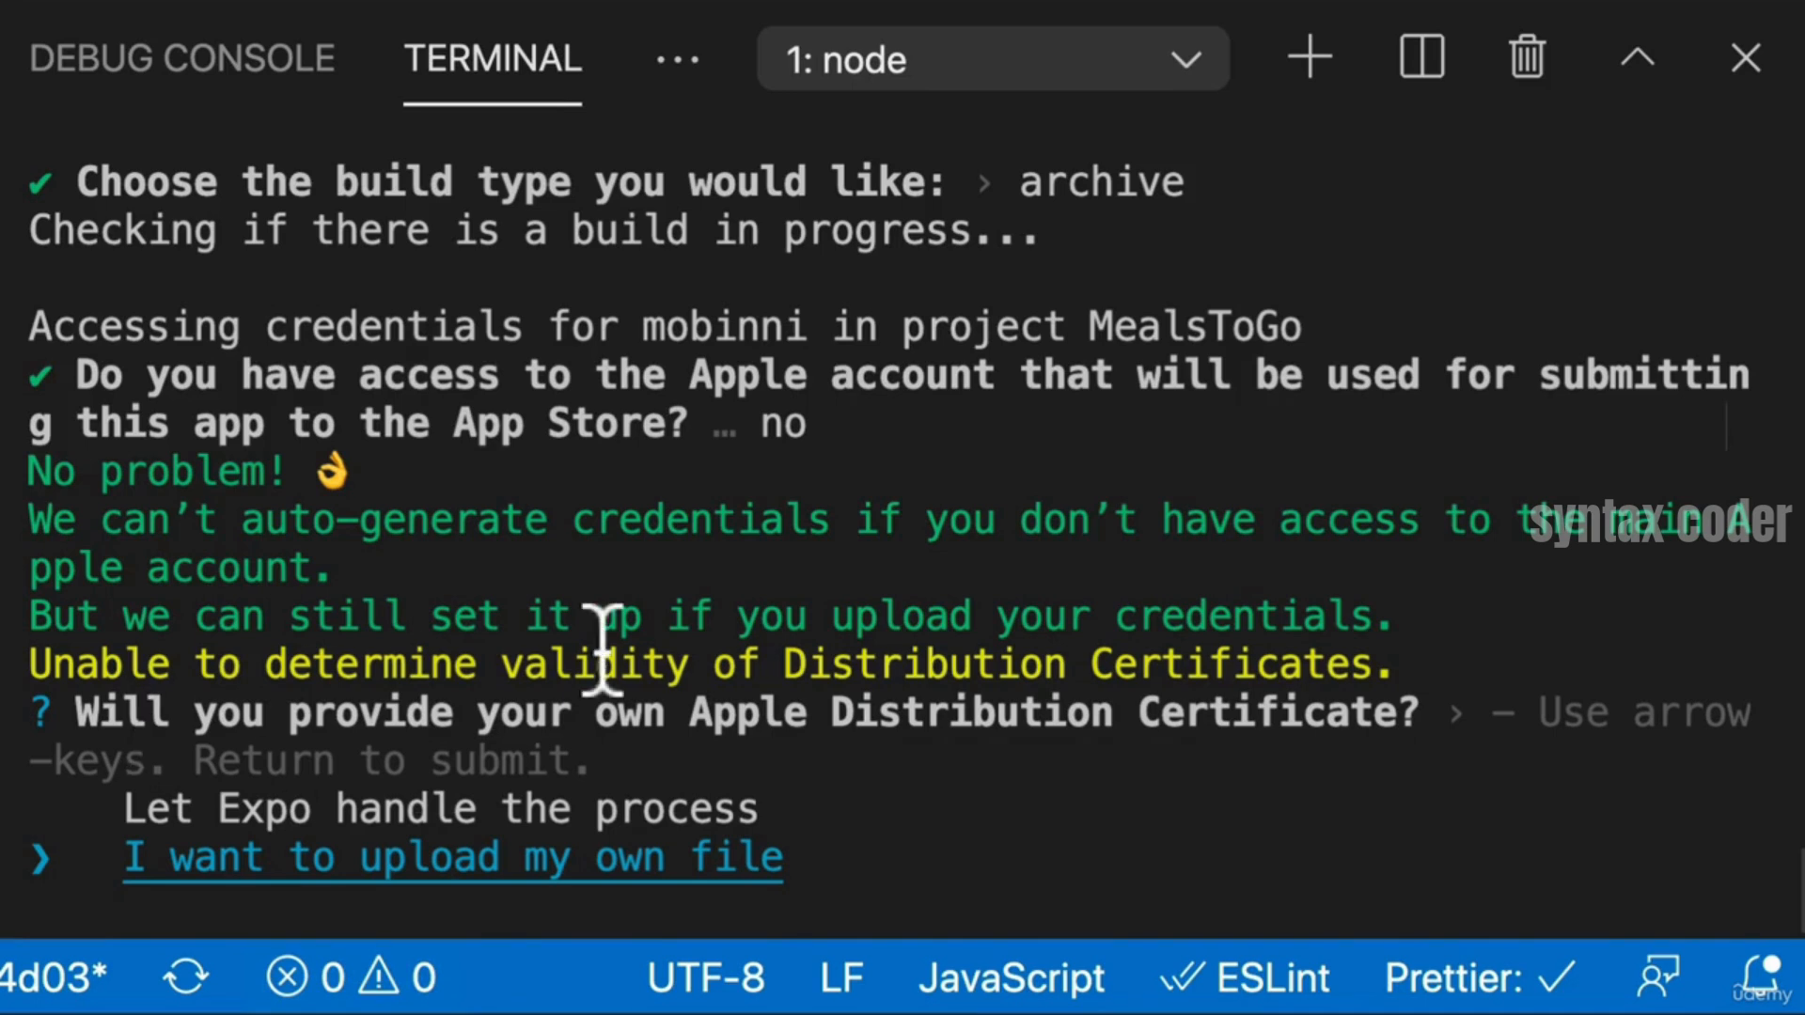
pyautogui.press('Up')
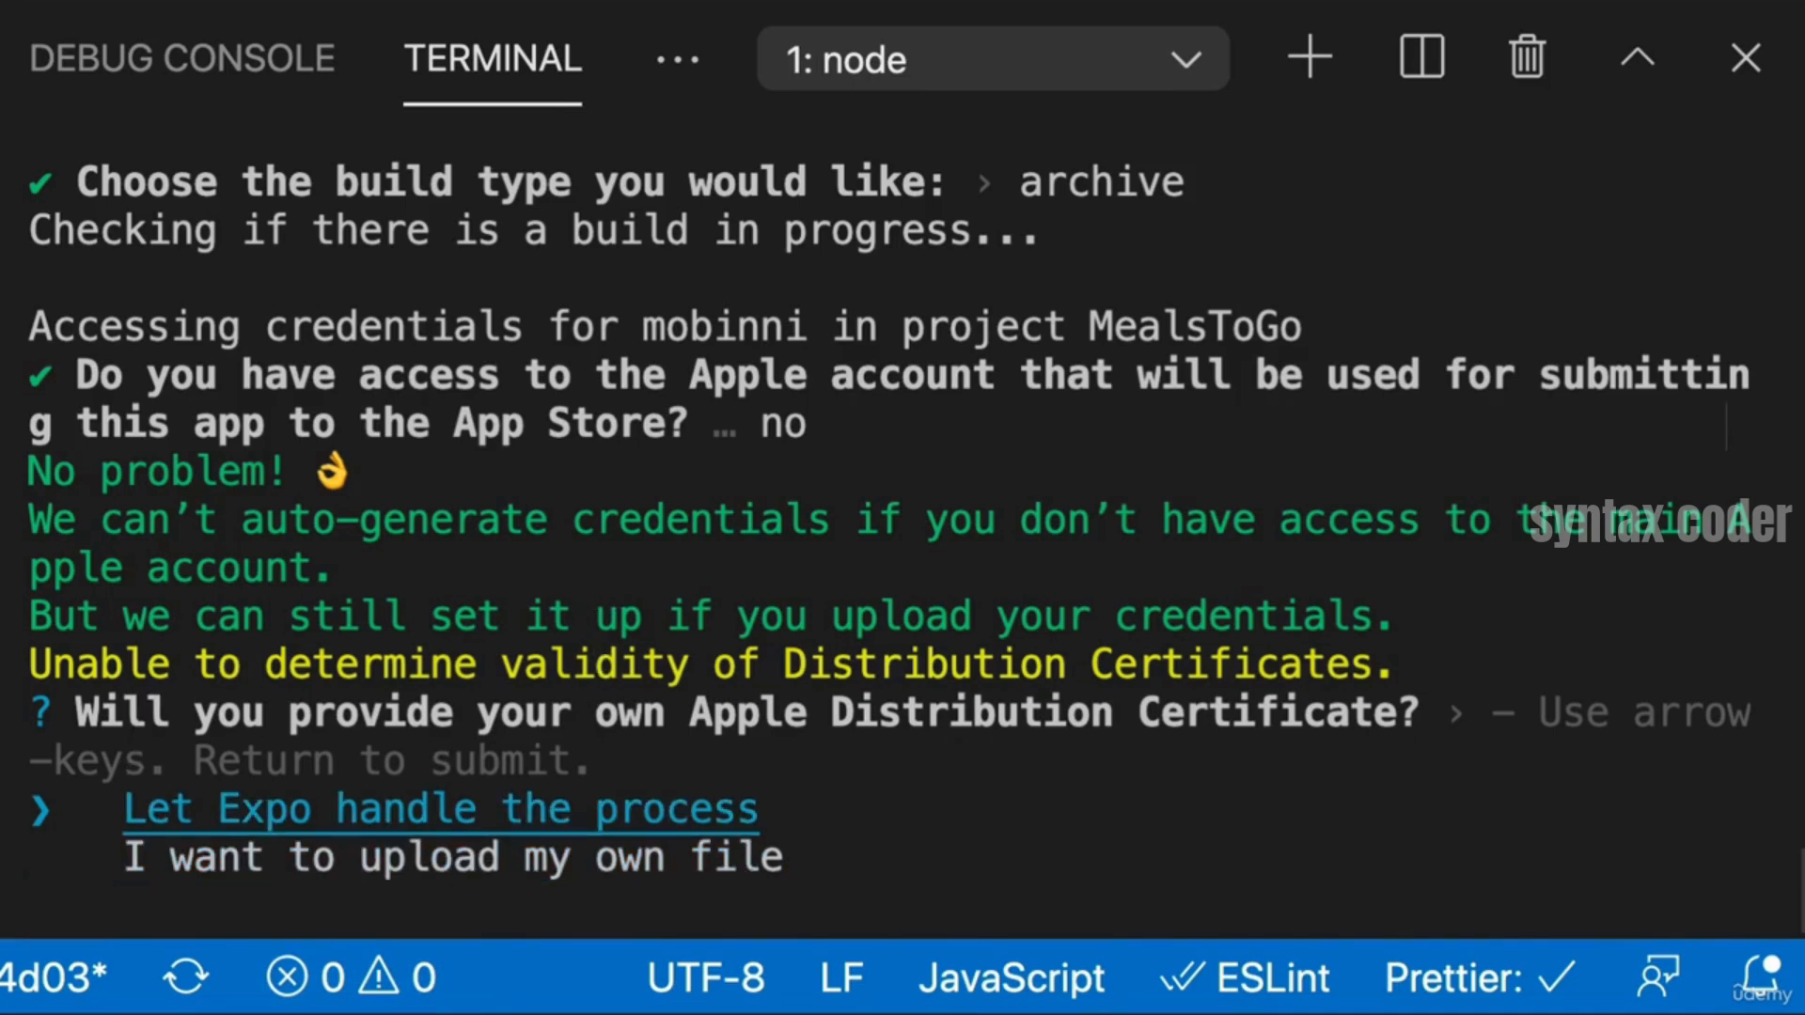
pyautogui.press('Return')
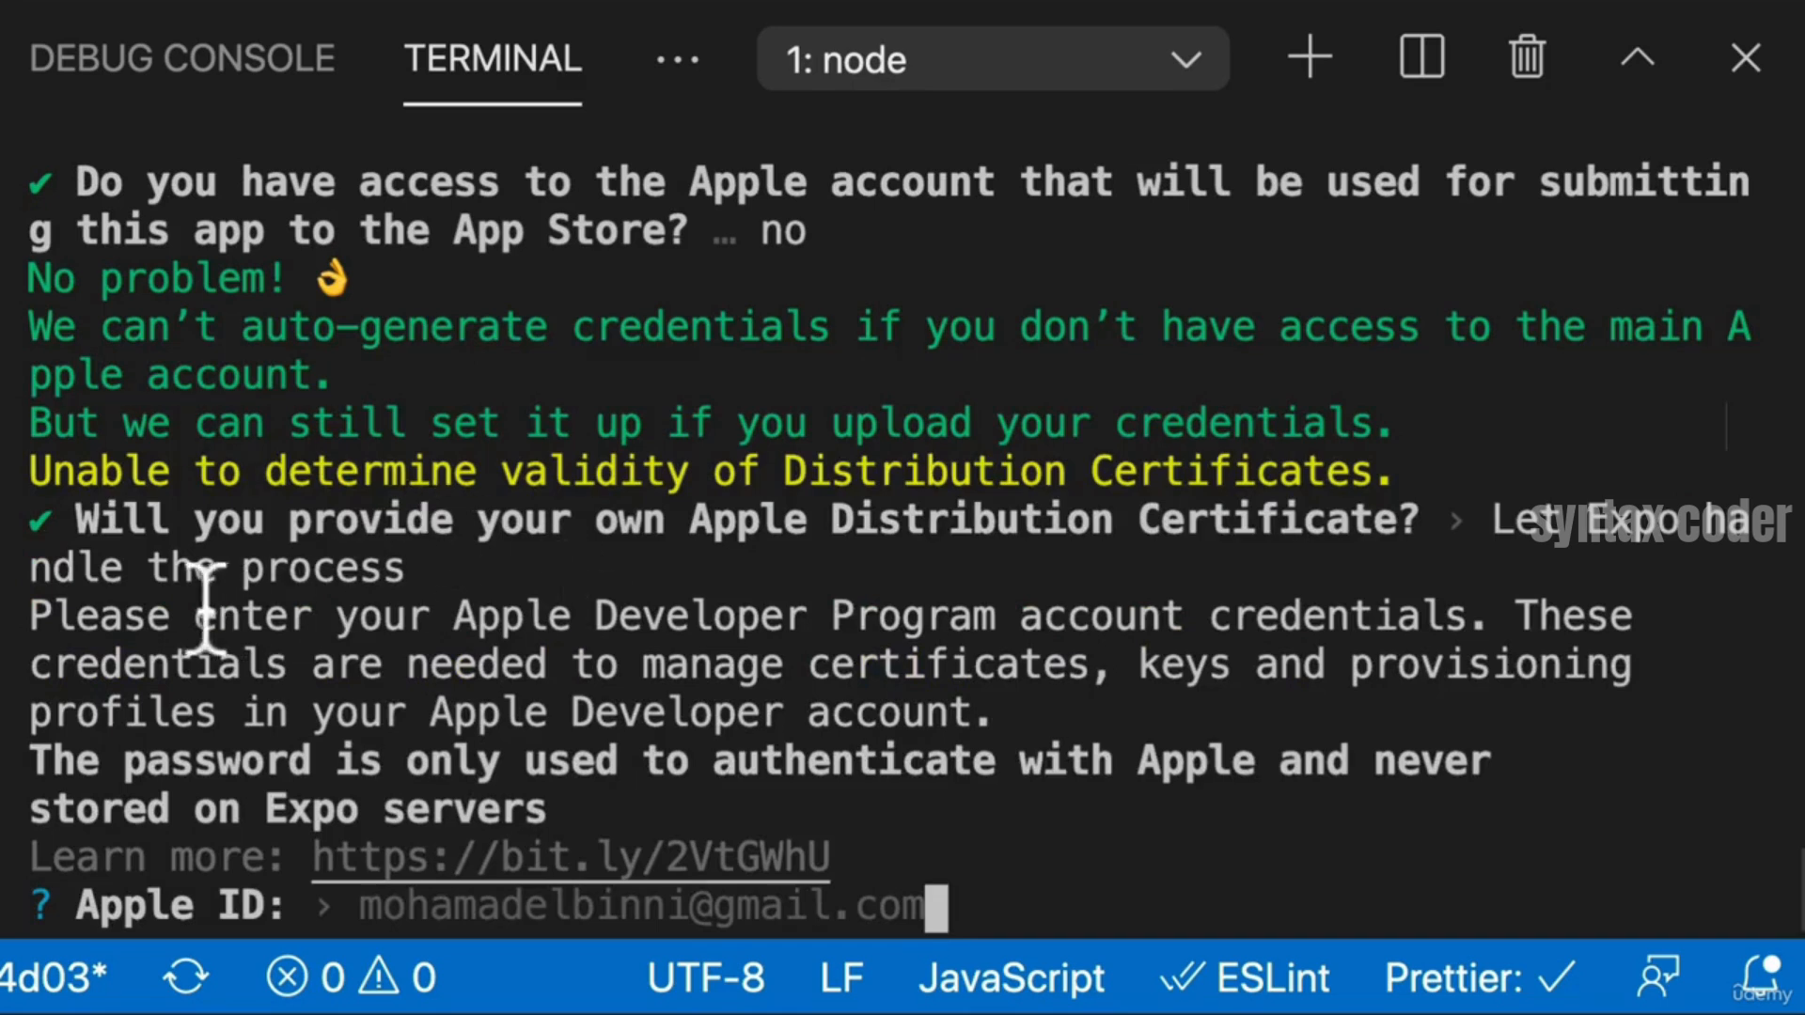
# Read the Apple Developer Program credentials notice and review the individual and organization enrollment requirements on the Apple Developer site in the browser
pyautogui.moveTo(100, 616); pyautogui.dragTo(970, 670)
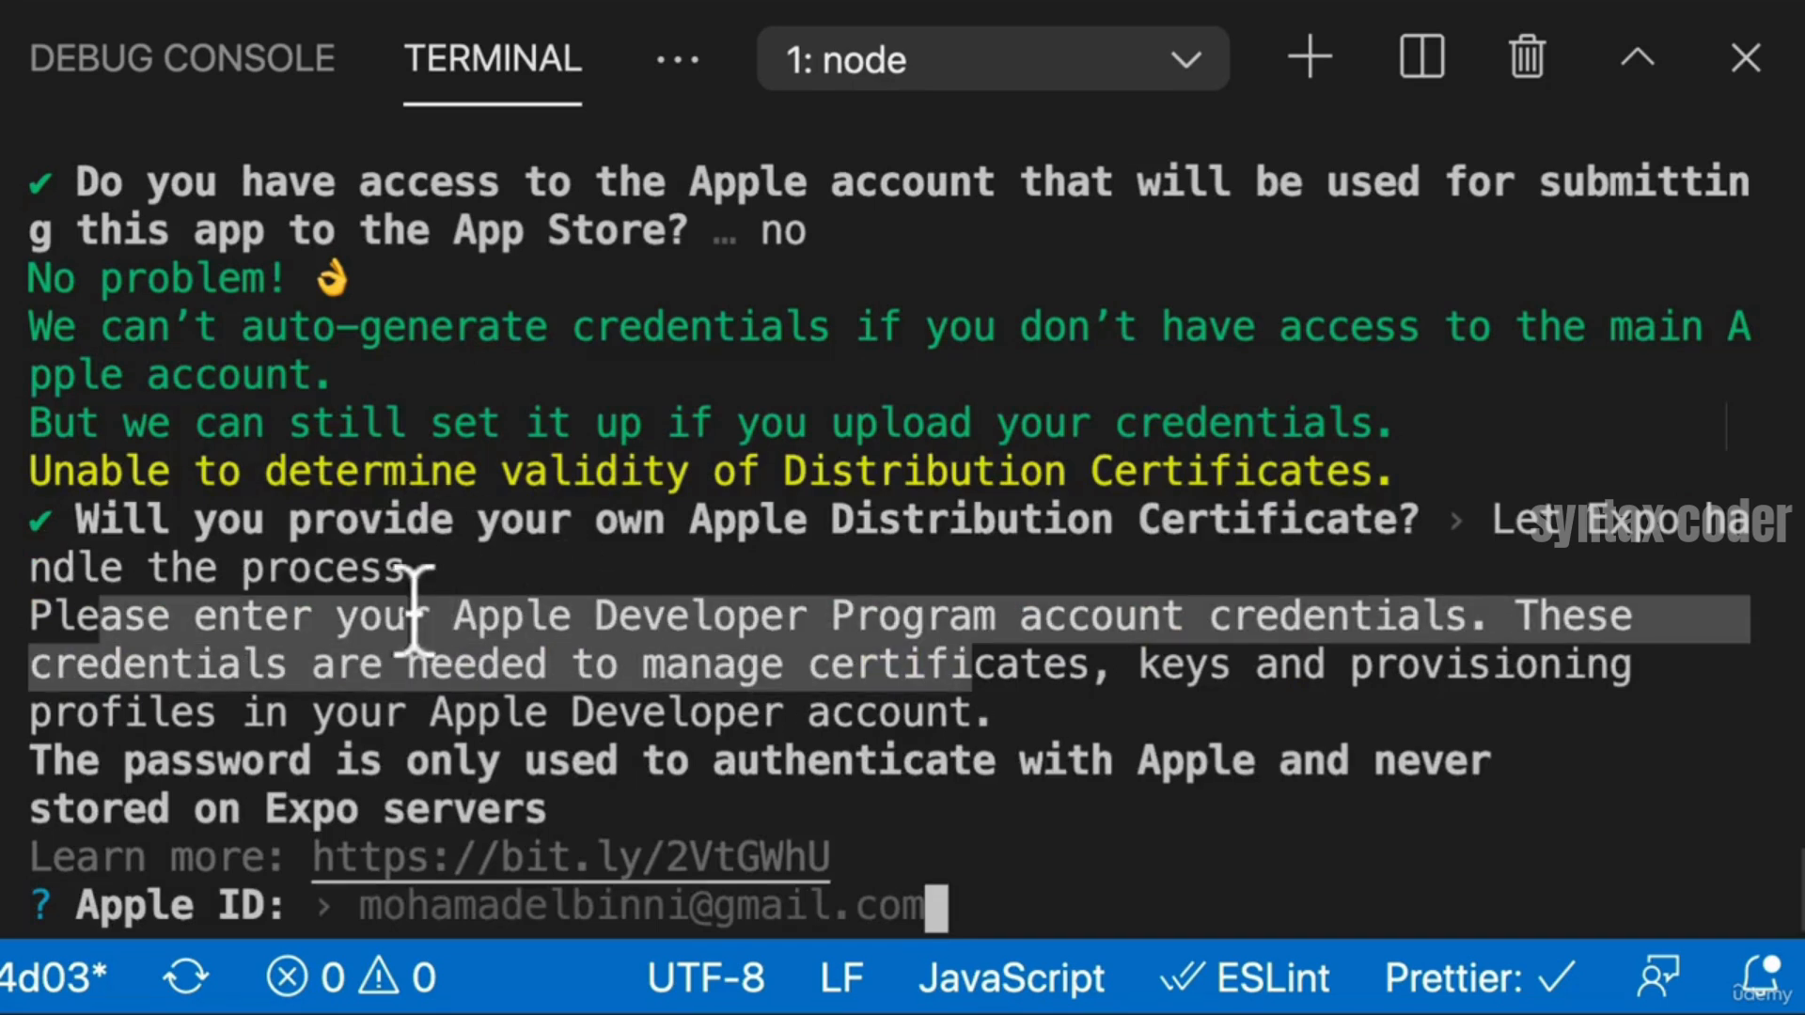
pyautogui.click(329, 615)
pyautogui.moveTo(348, 615); pyautogui.dragTo(1457, 616)
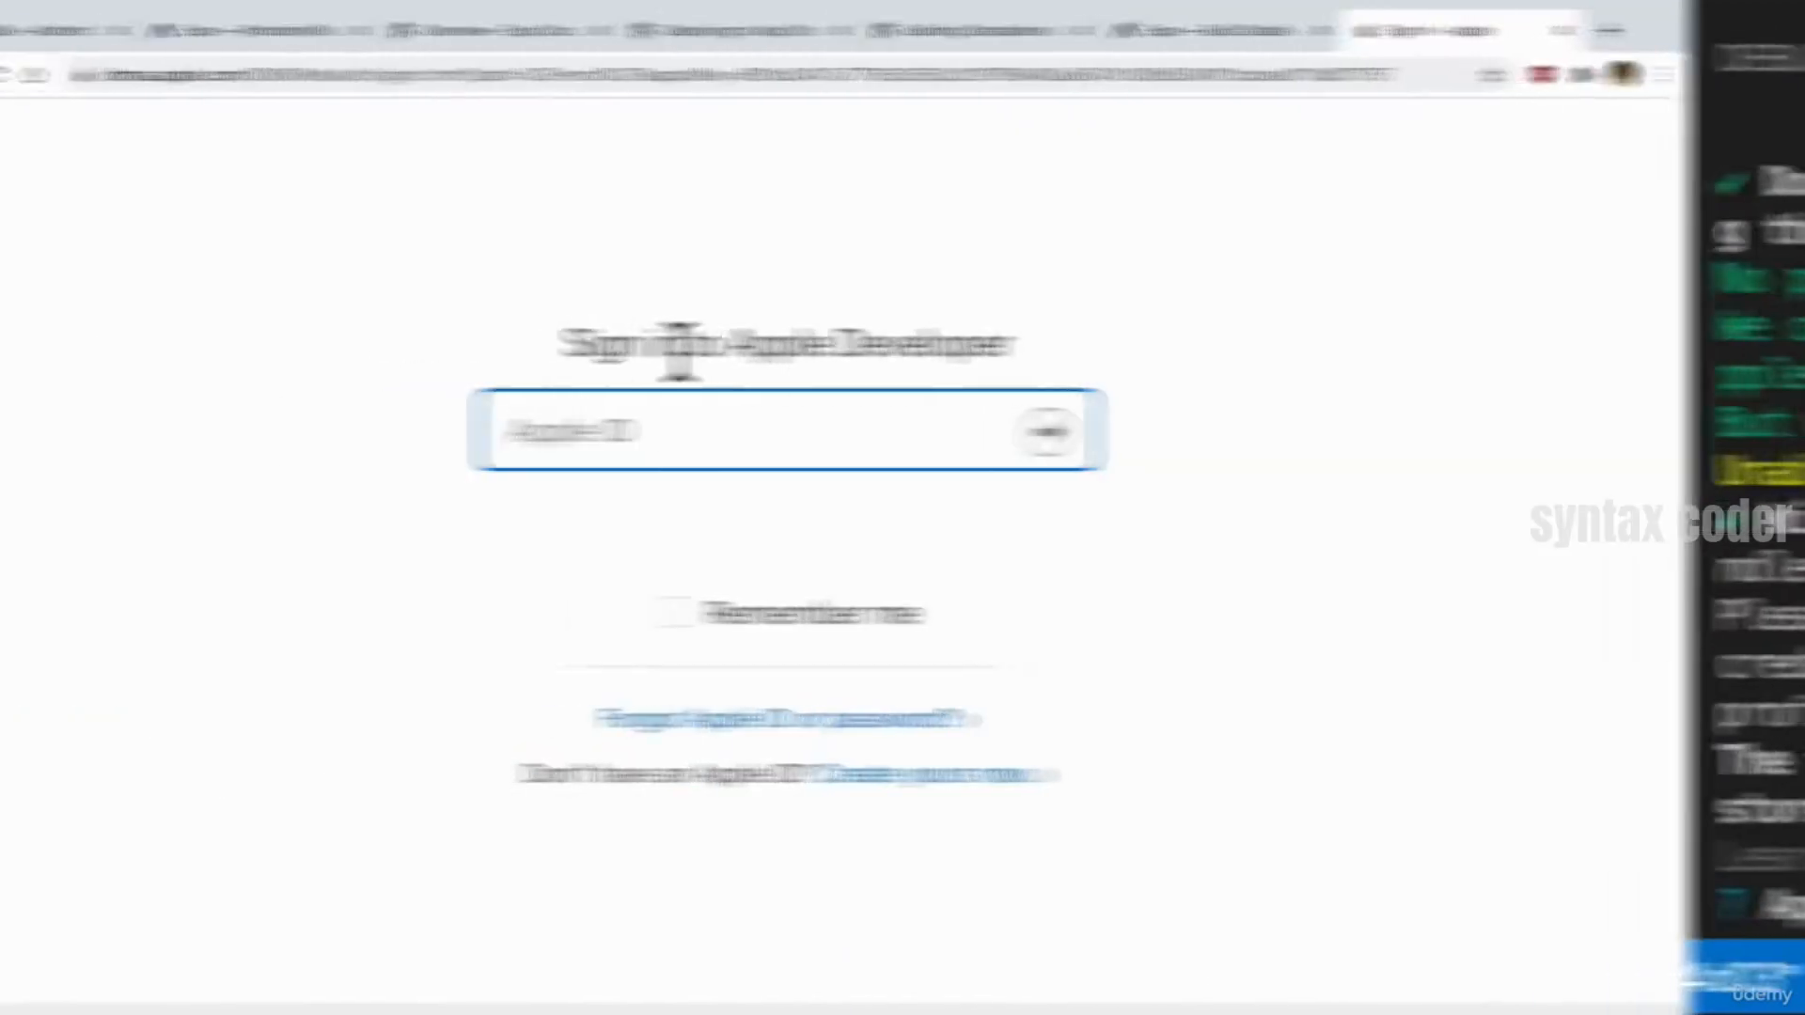
pyautogui.hscroll(-5, 725, 322)
pyautogui.scroll(10, 668, 330)
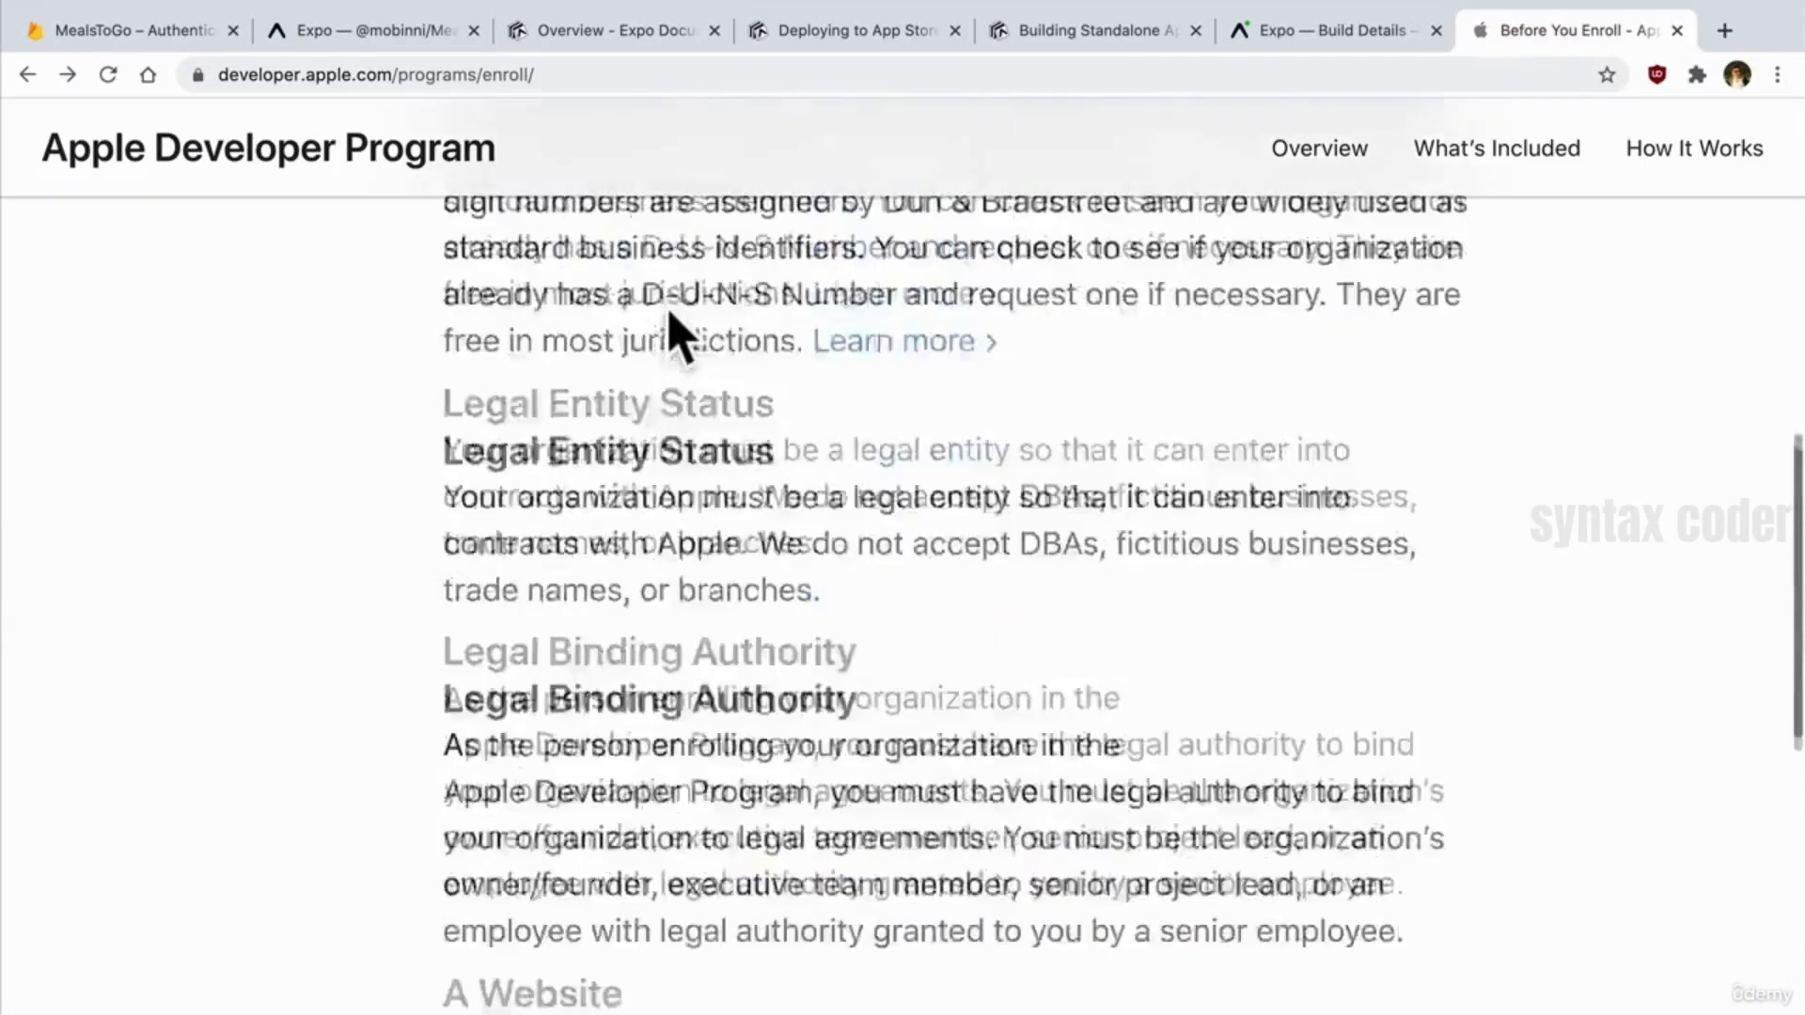
pyautogui.scroll(10, 611, 362)
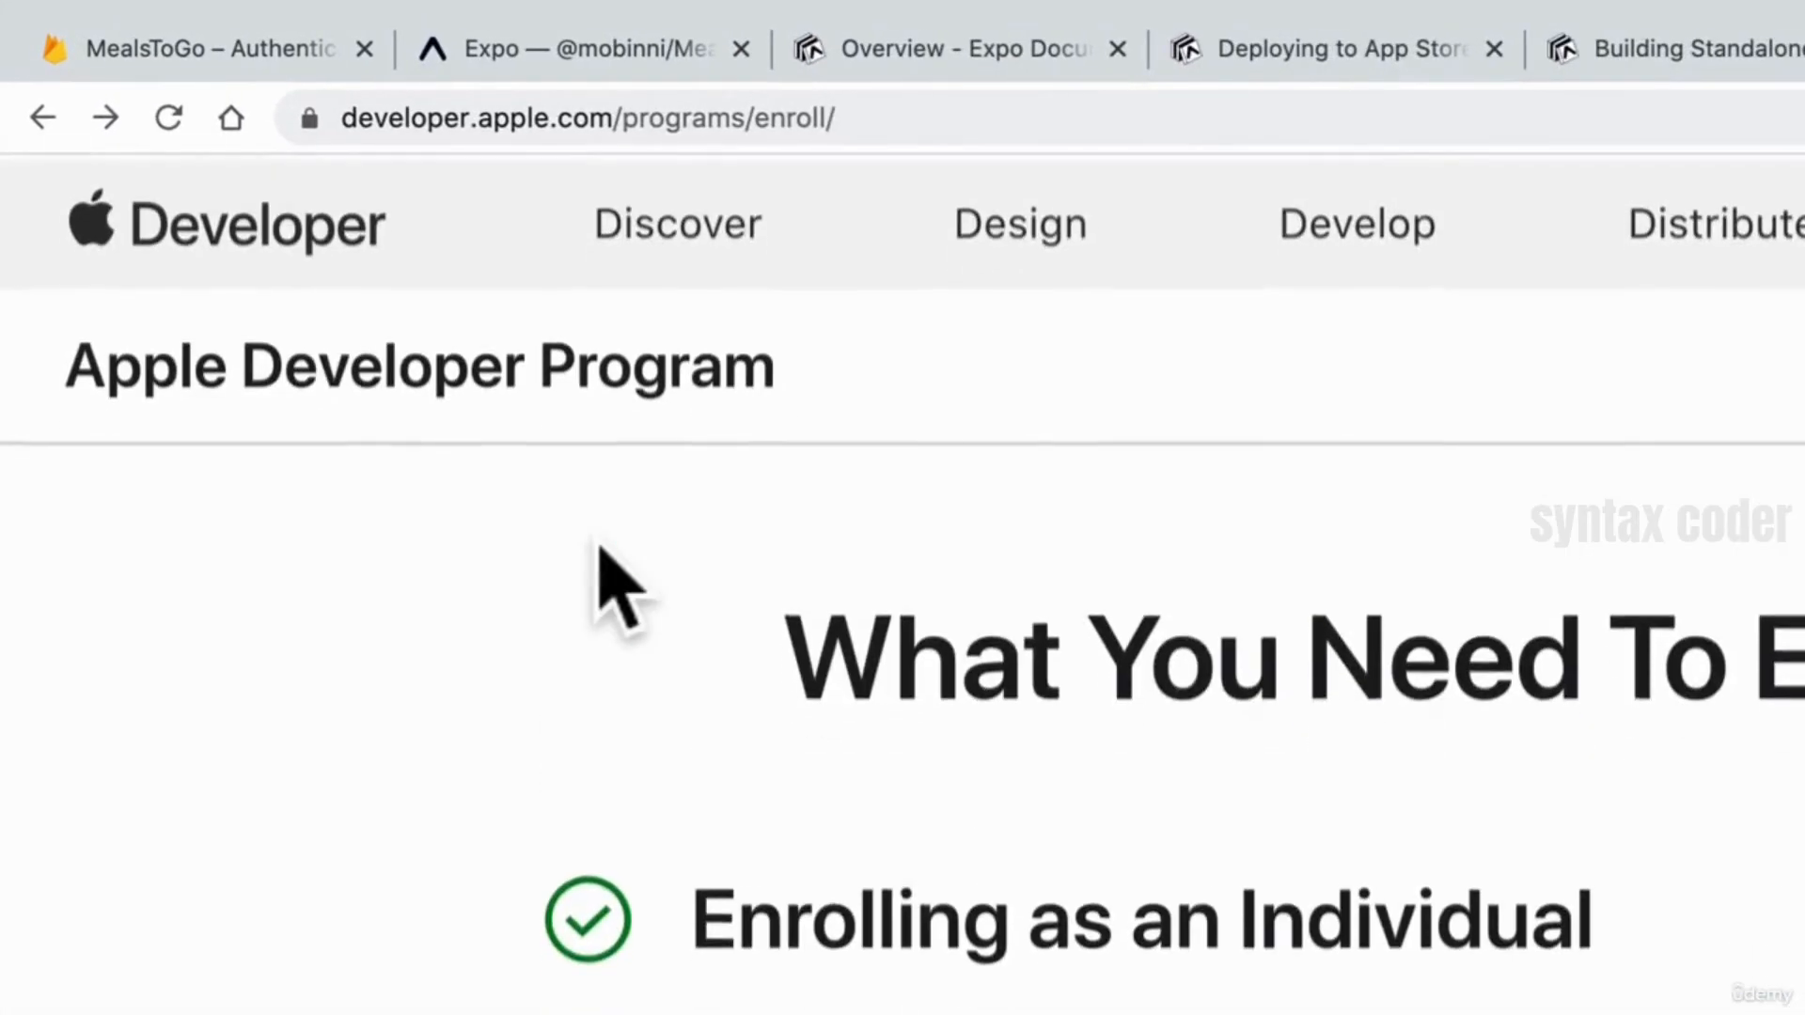
pyautogui.tripleClick(939, 676)
pyautogui.scroll(-4, 636, 780)
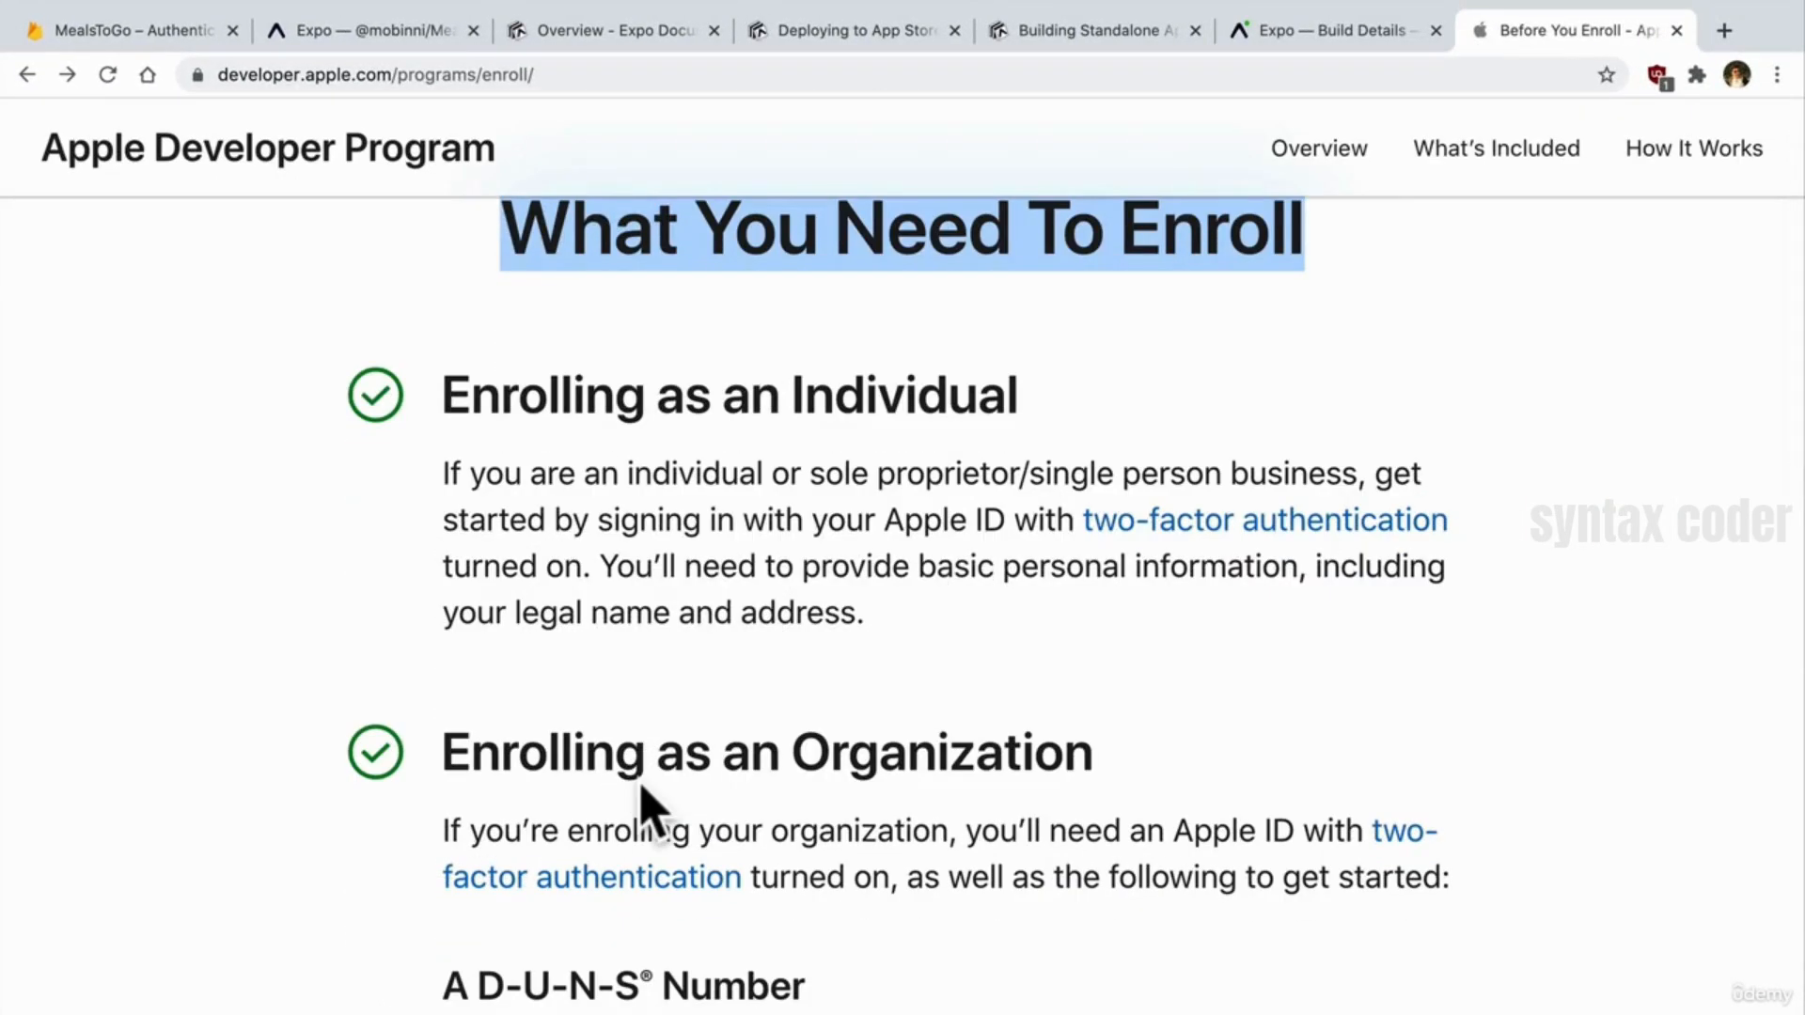
pyautogui.scroll(-4, 647, 804)
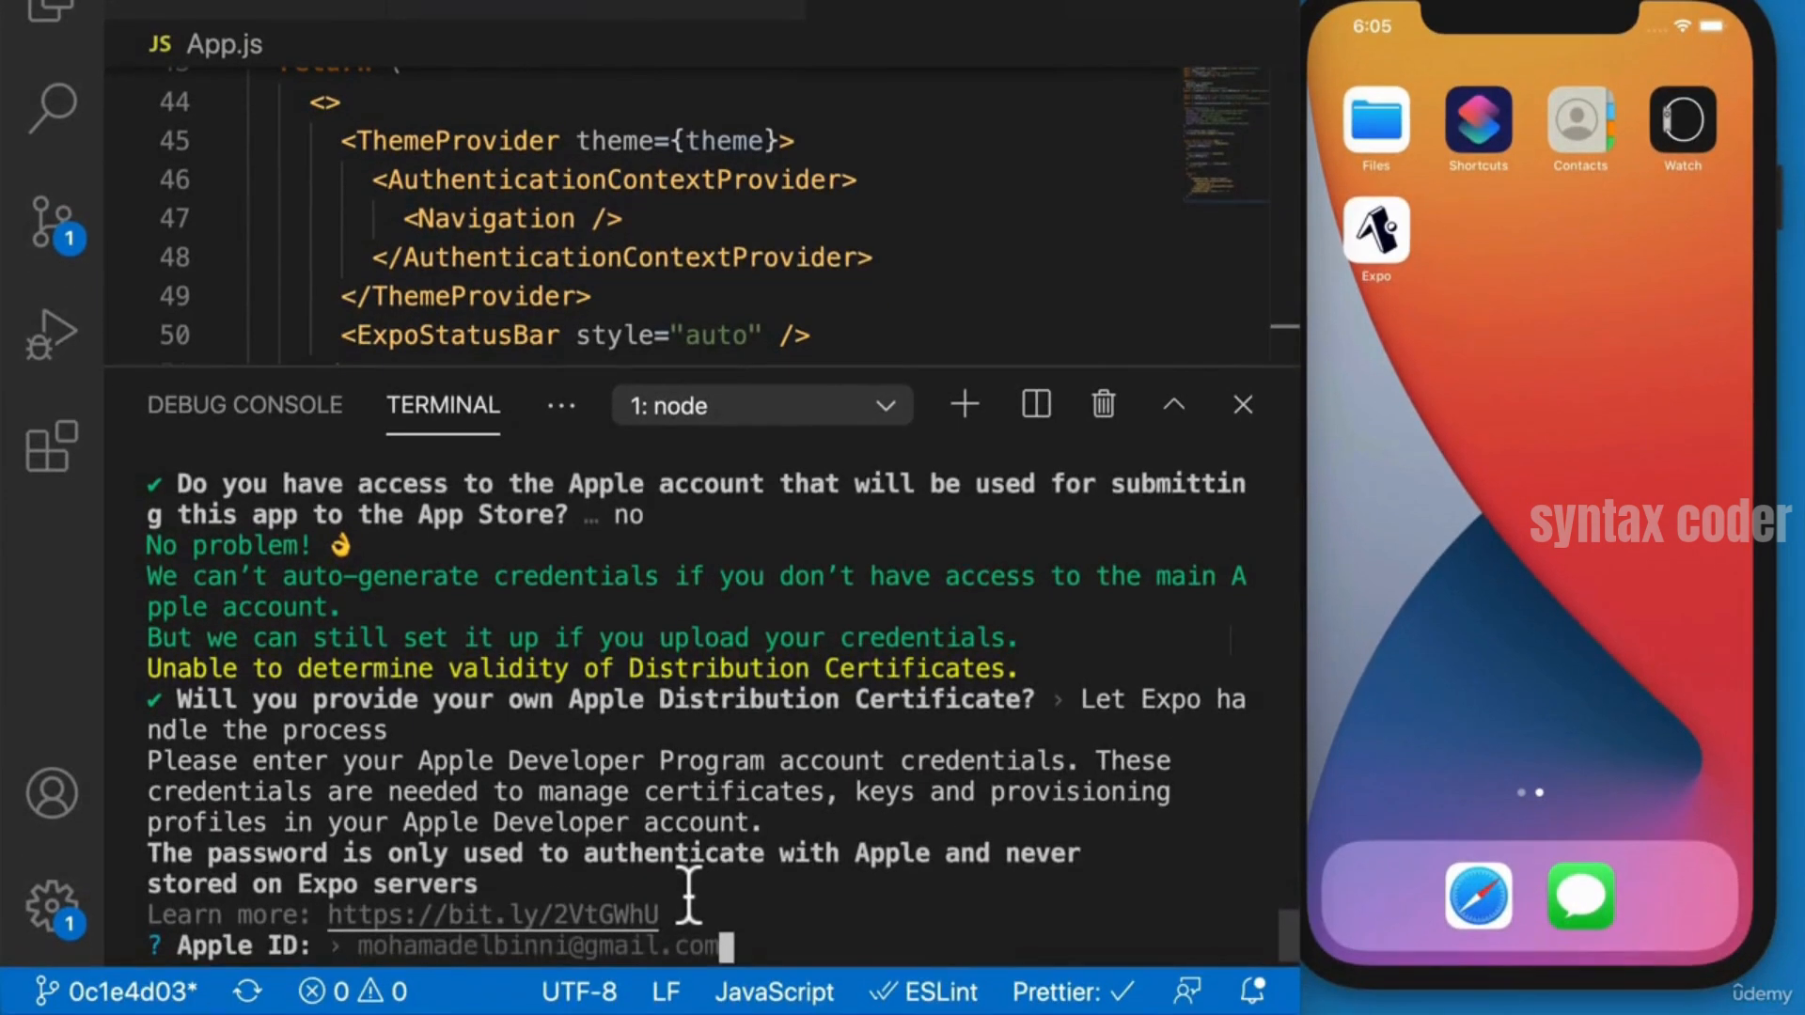
# Return to the terminal in VS Code, accept the suggested Apple ID and enter the account password
pyautogui.press('Return')
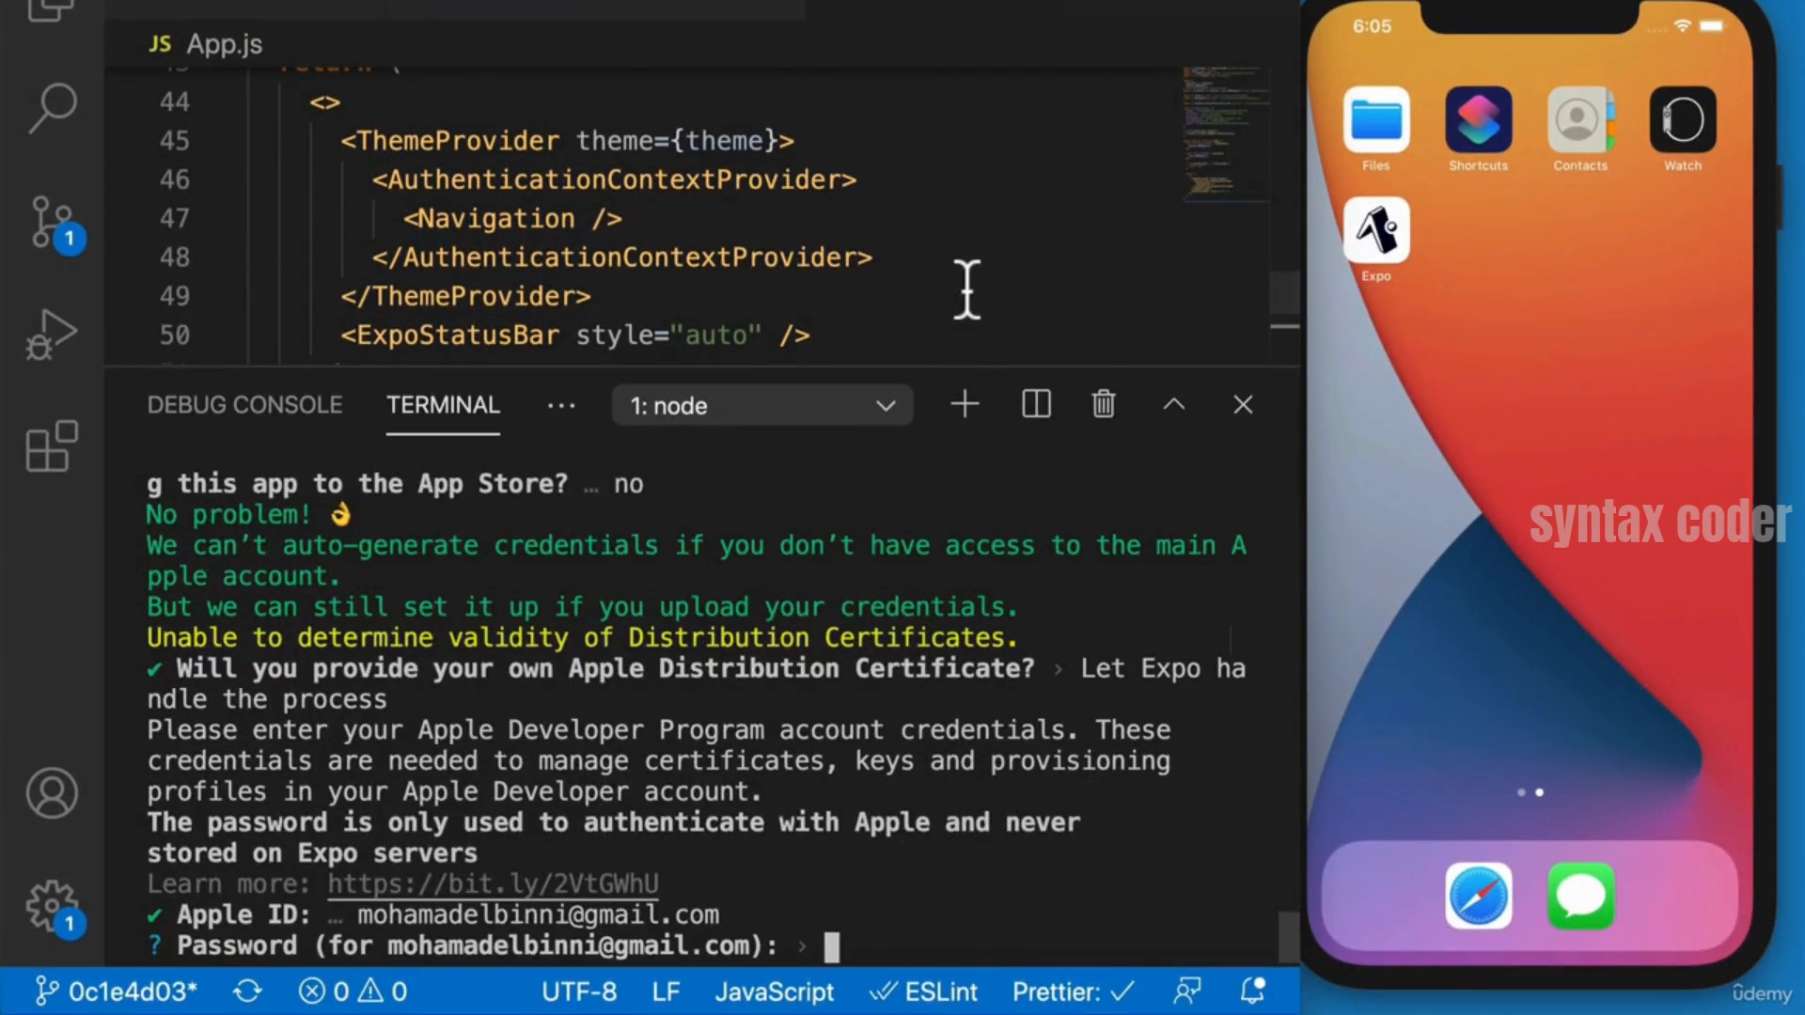
pyautogui.click(1119, 0)
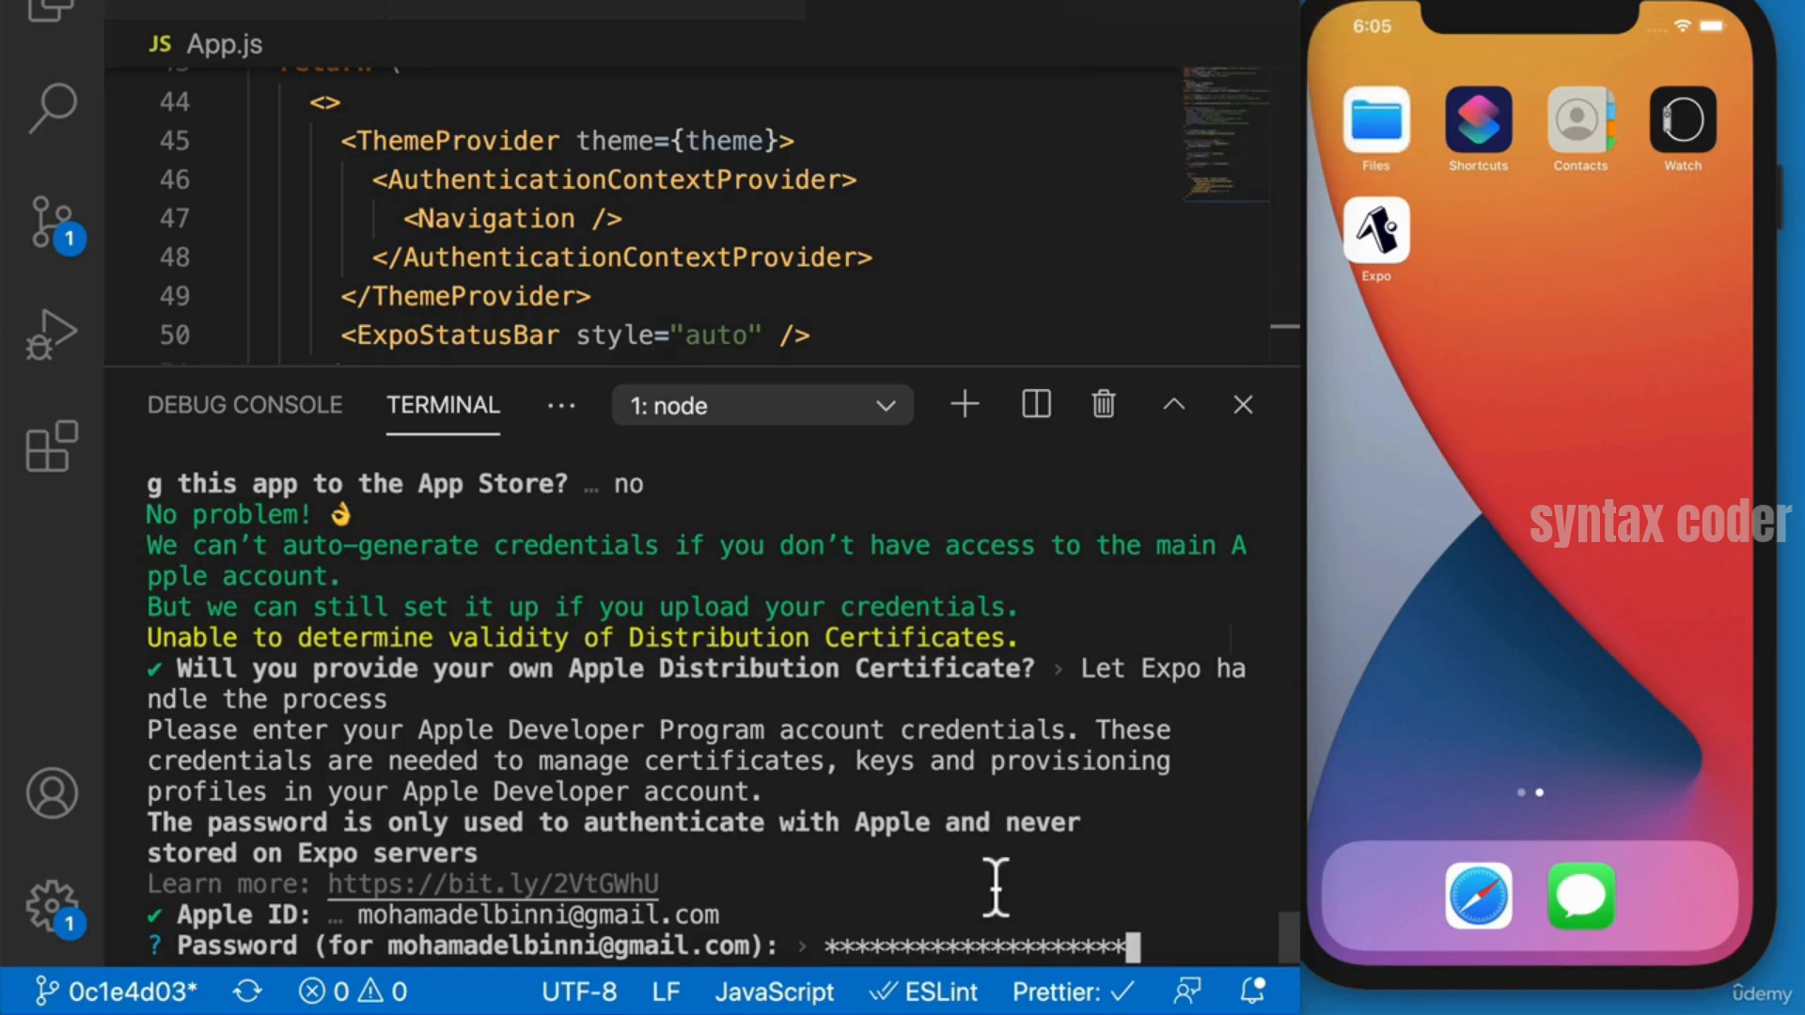
pyautogui.press('Return')
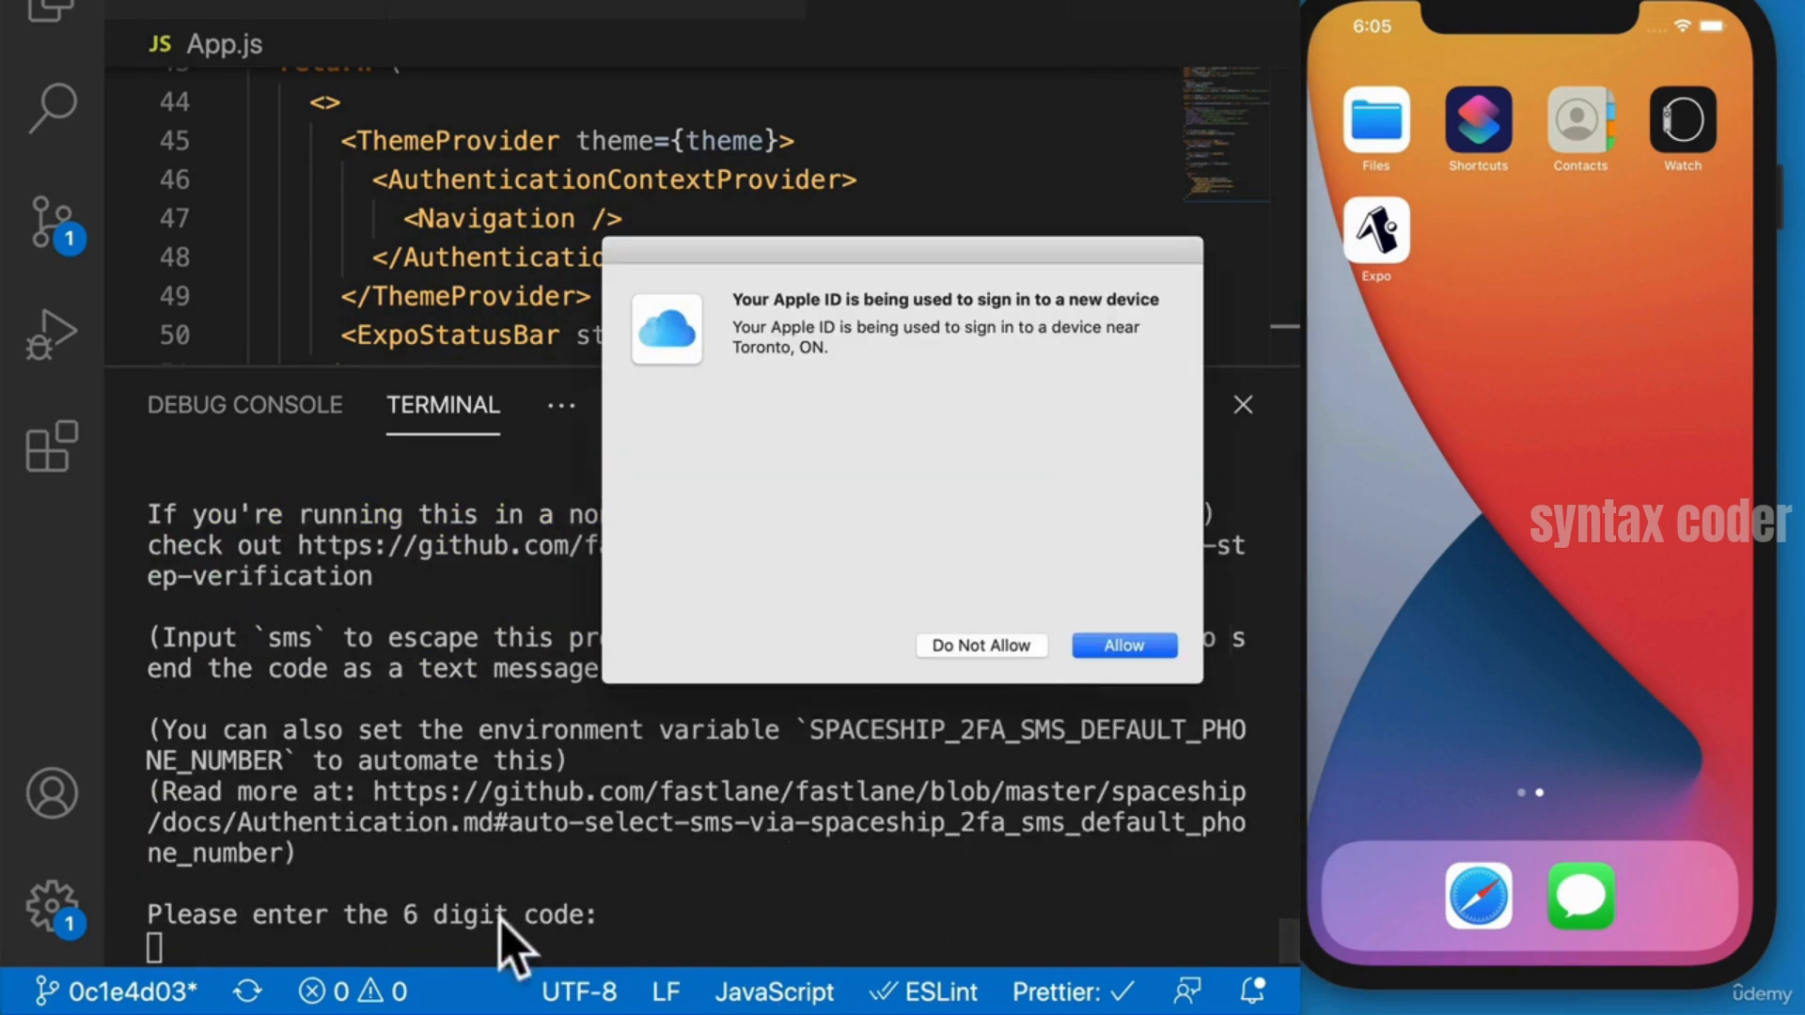
# Allow the Apple ID sign-in on the new device and submit the six-digit verification code in the terminal
pyautogui.click(1145, 647)
pyautogui.click(777, 872)
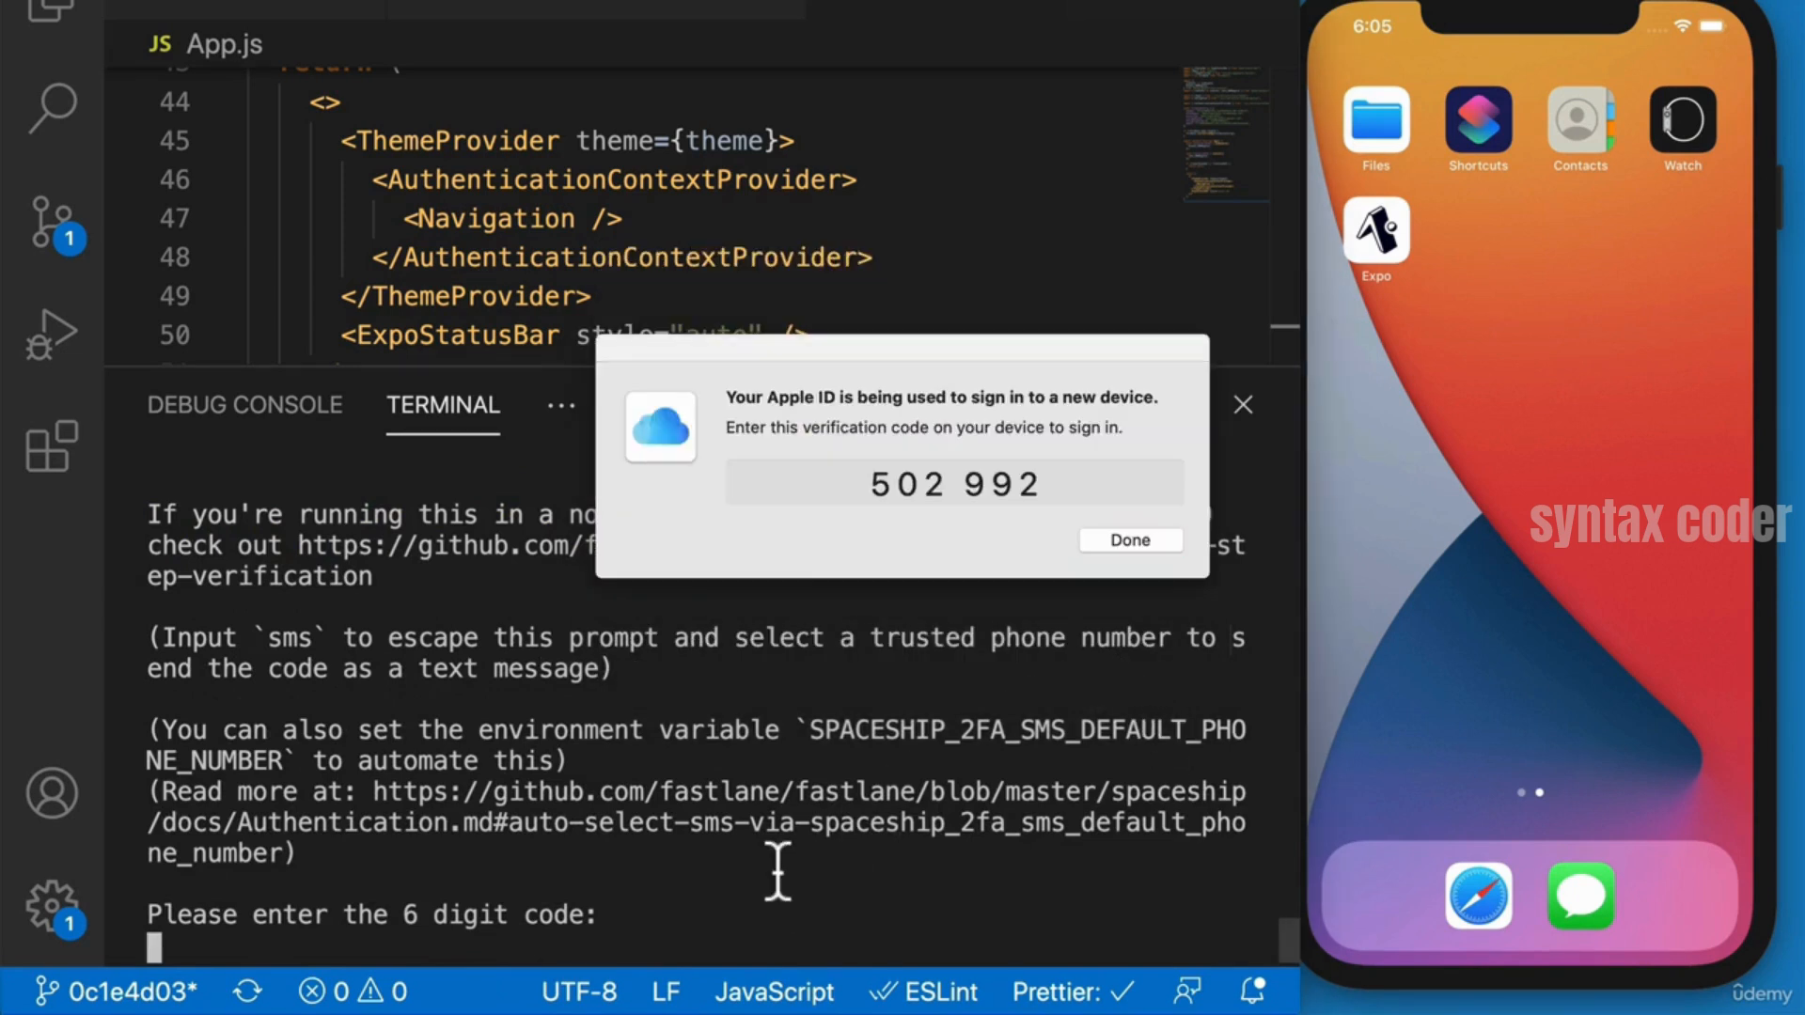
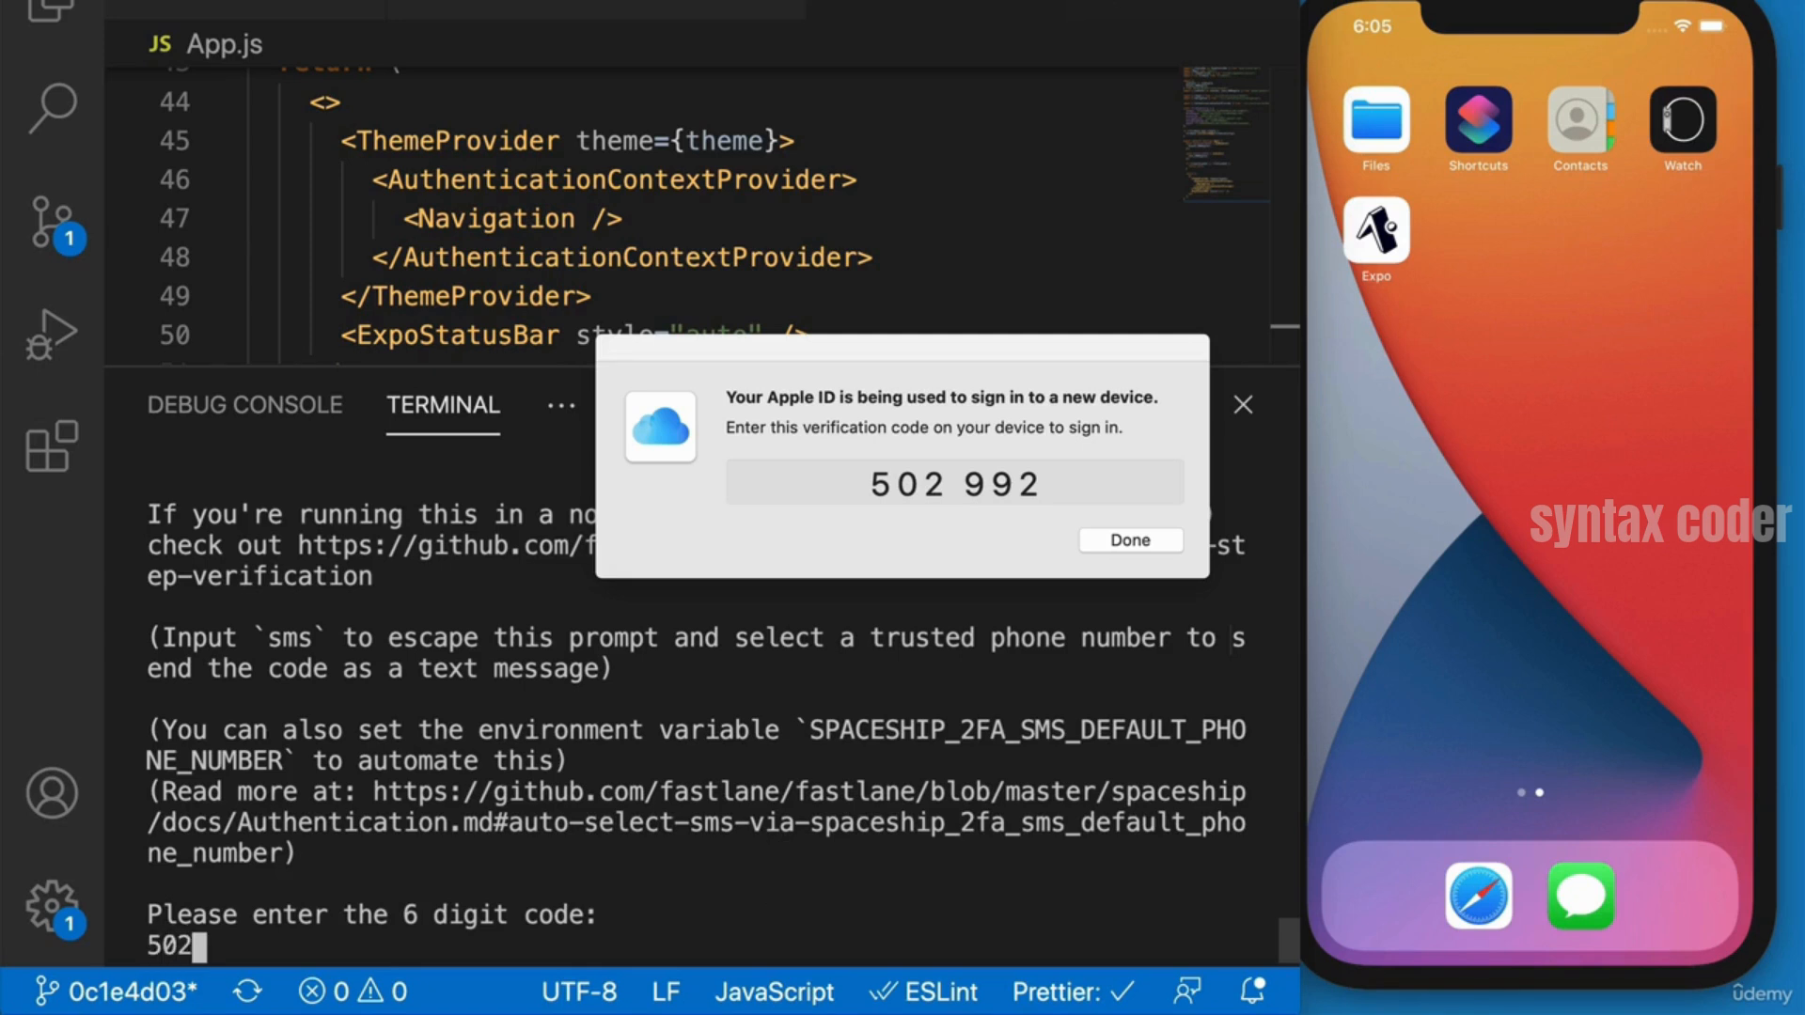
pyautogui.press('Return')
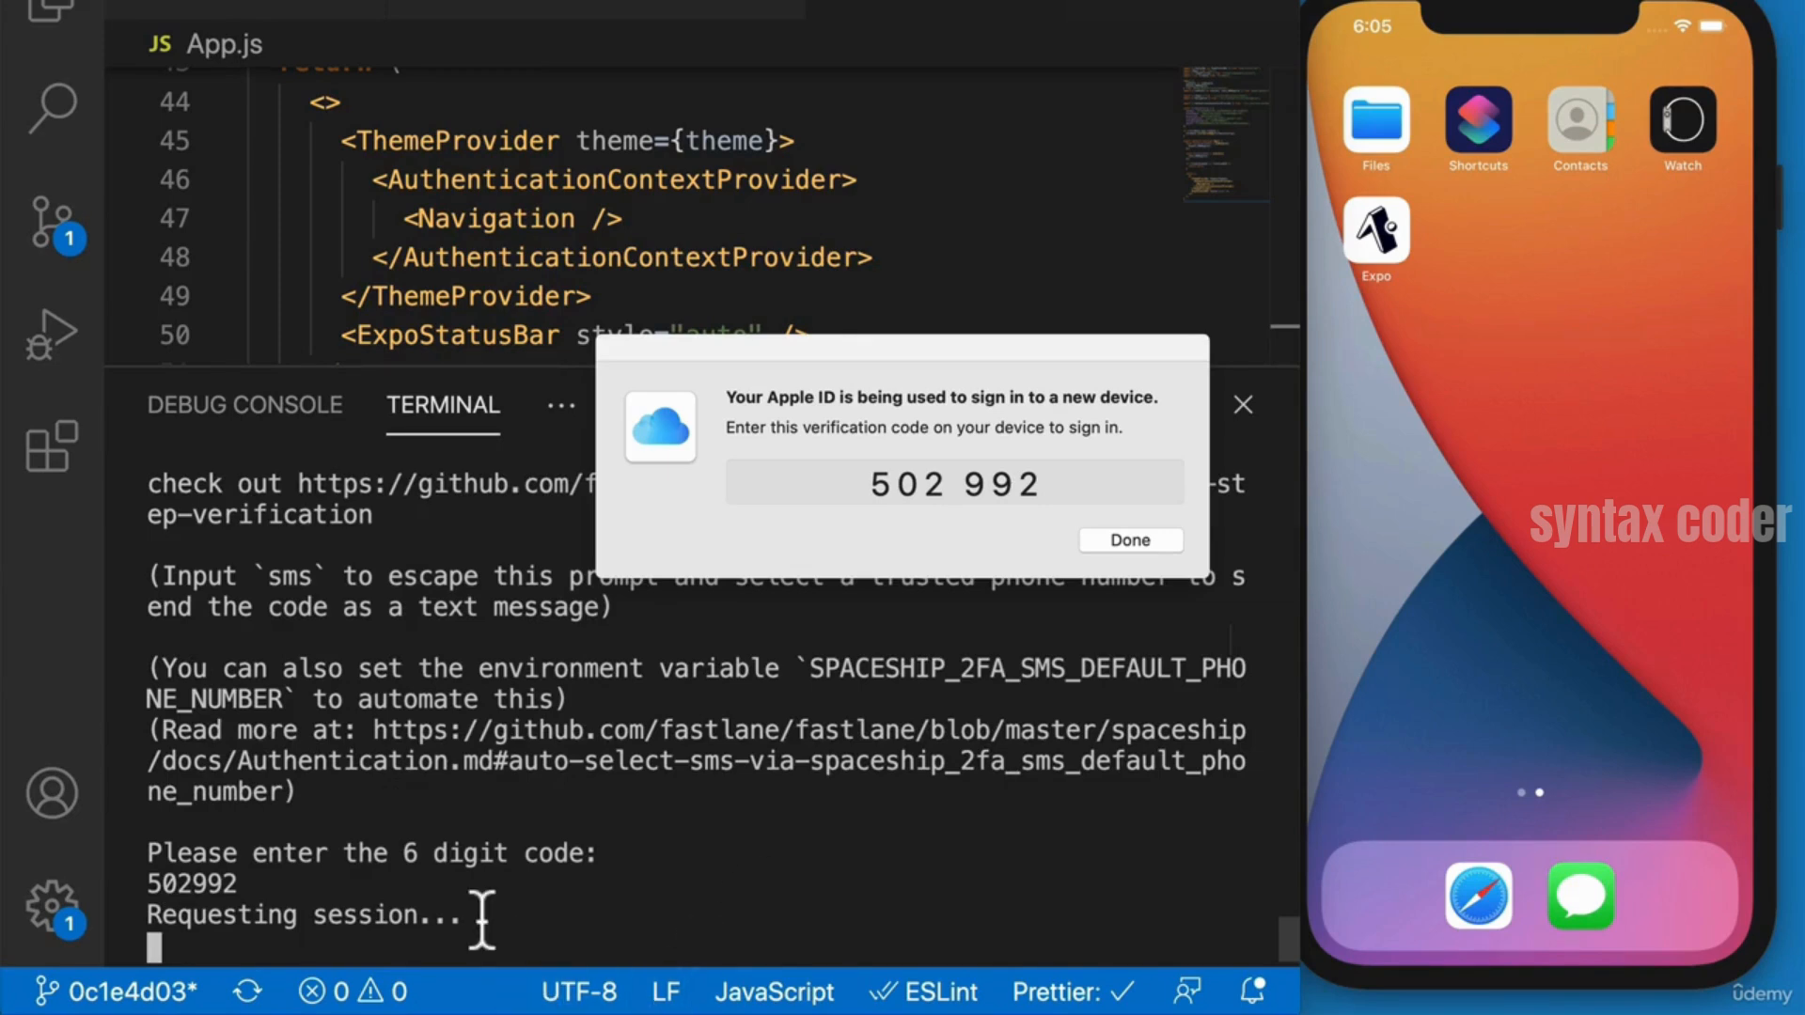
# Examine the build output for the Apple Developer Portal authentication, credentials setup and team association messages
pyautogui.scroll(10, 481, 919)
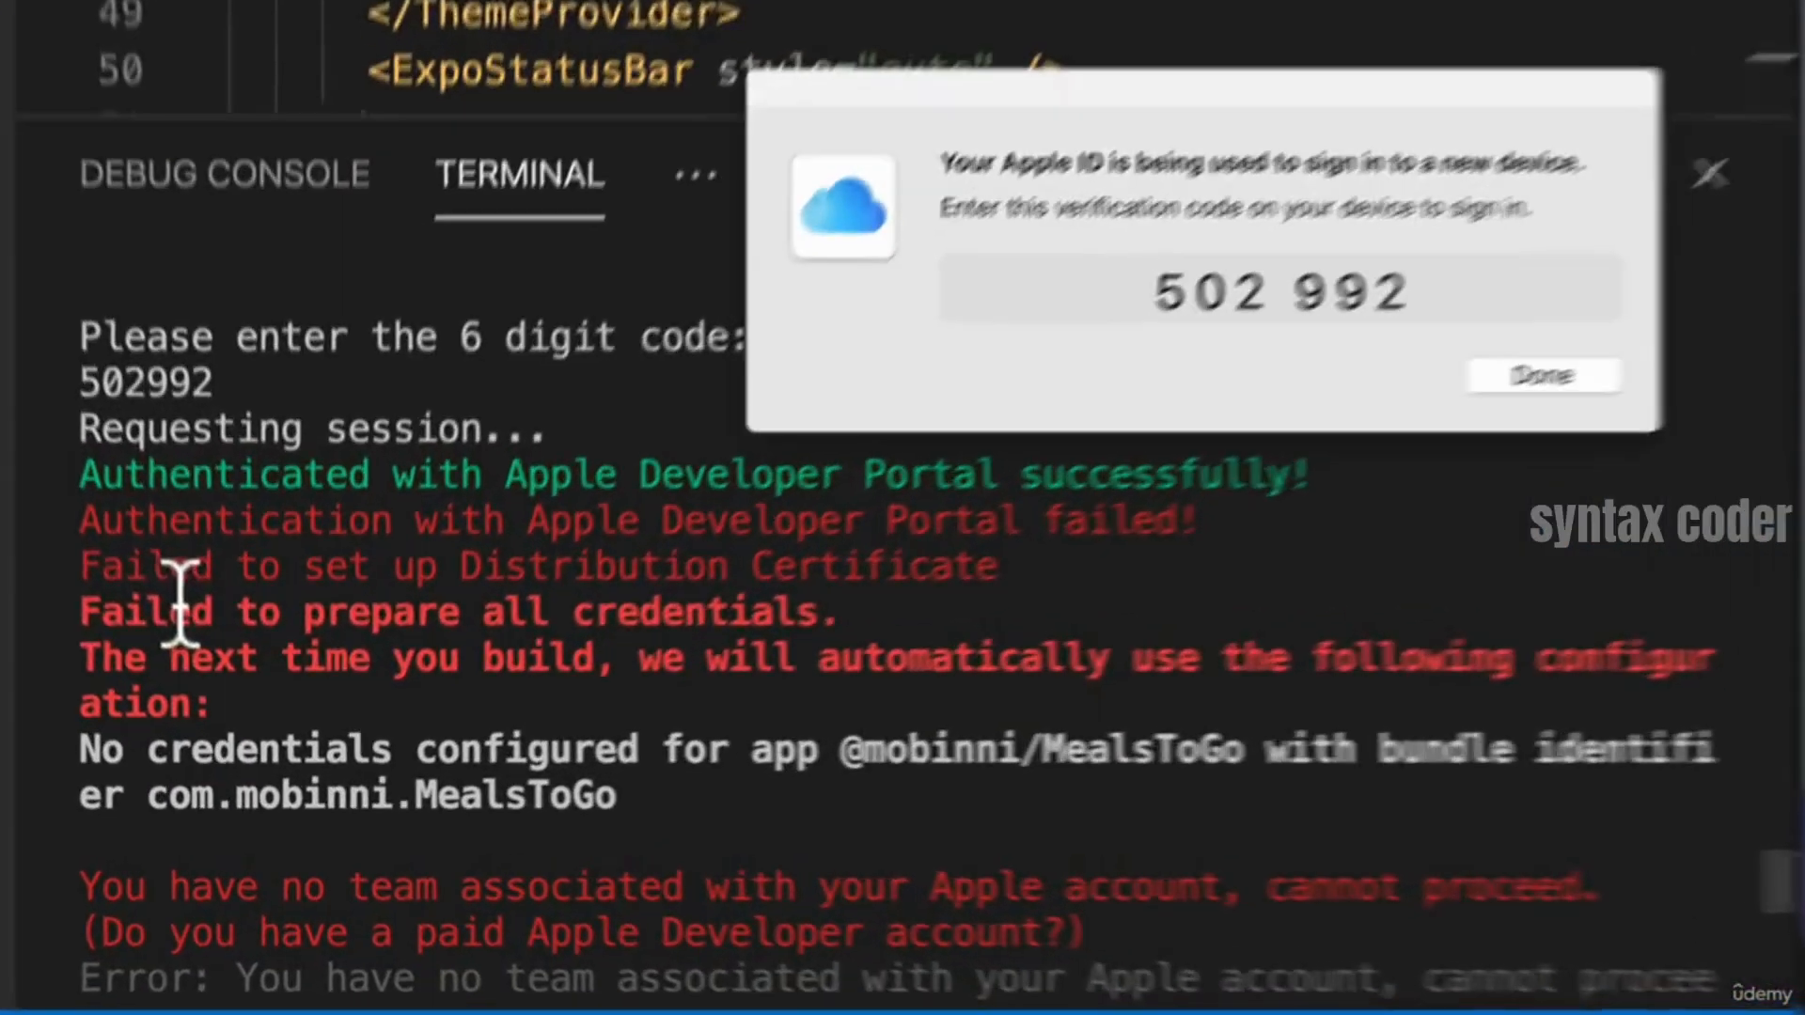
pyautogui.moveTo(162, 698); pyautogui.dragTo(646, 700)
pyautogui.moveTo(850, 608); pyautogui.dragTo(858, 624)
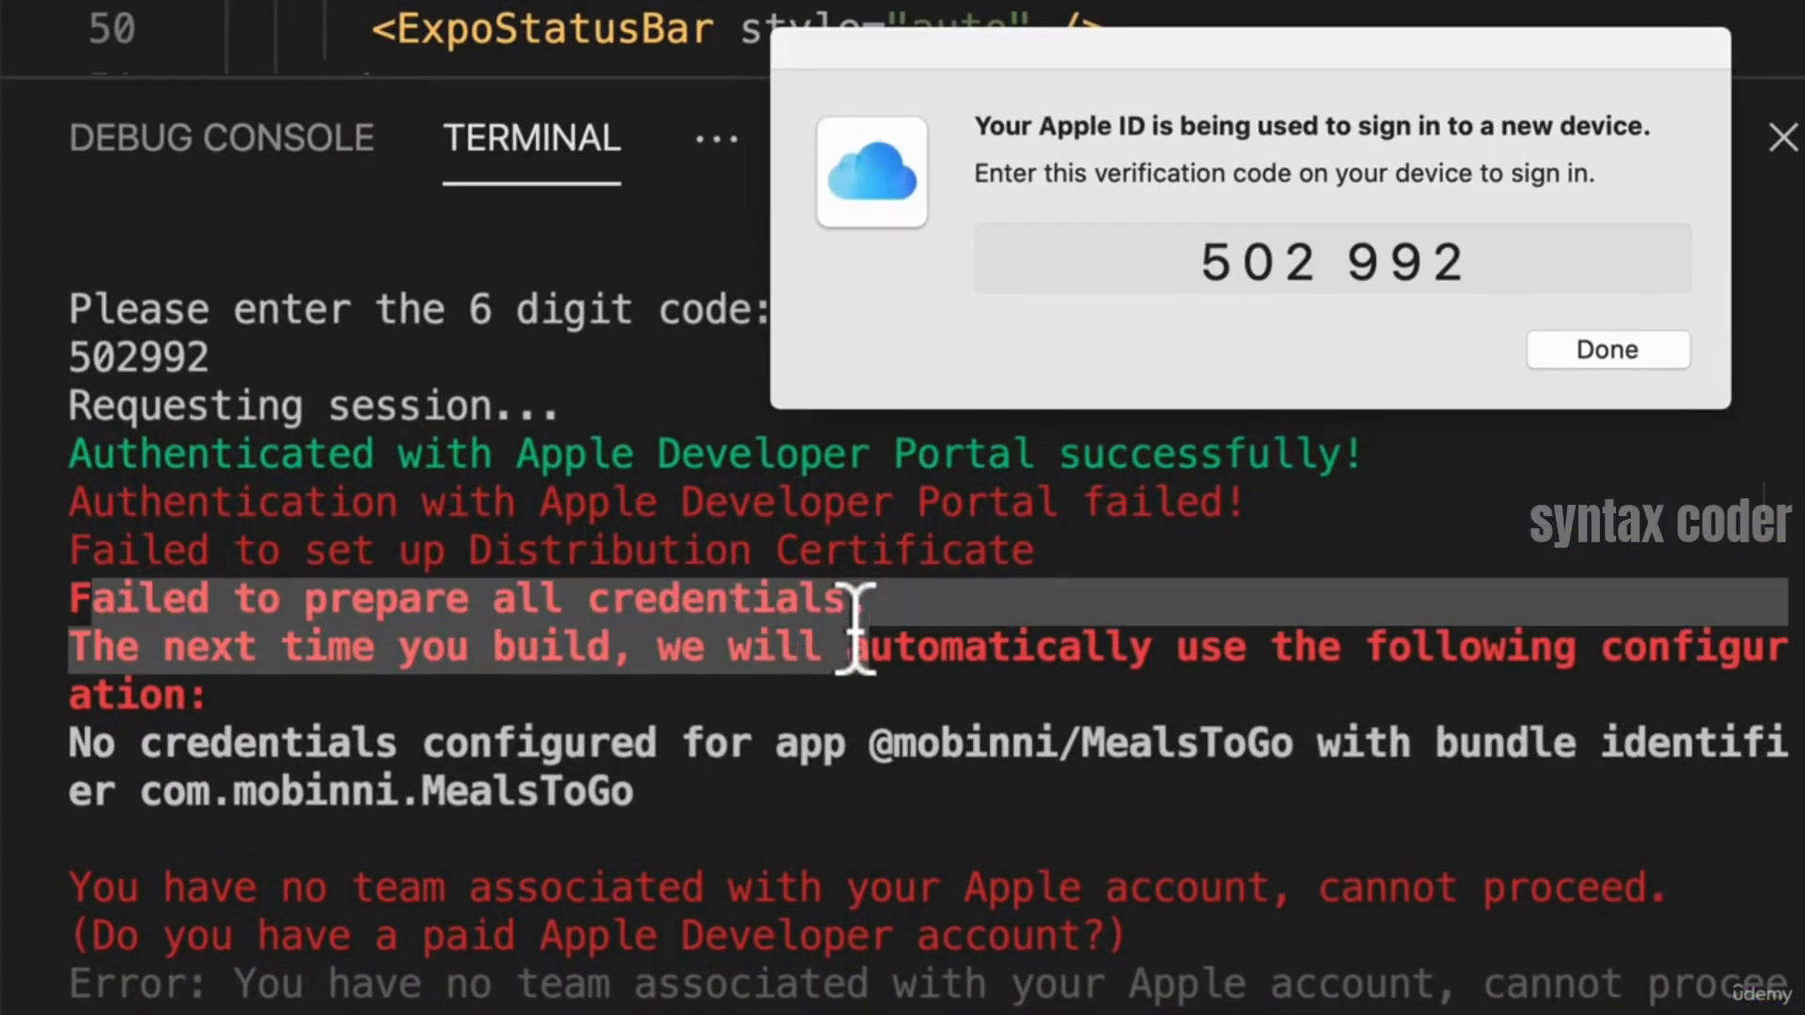
pyautogui.tripleClick(855, 628)
pyautogui.scroll(-3, 410, 740)
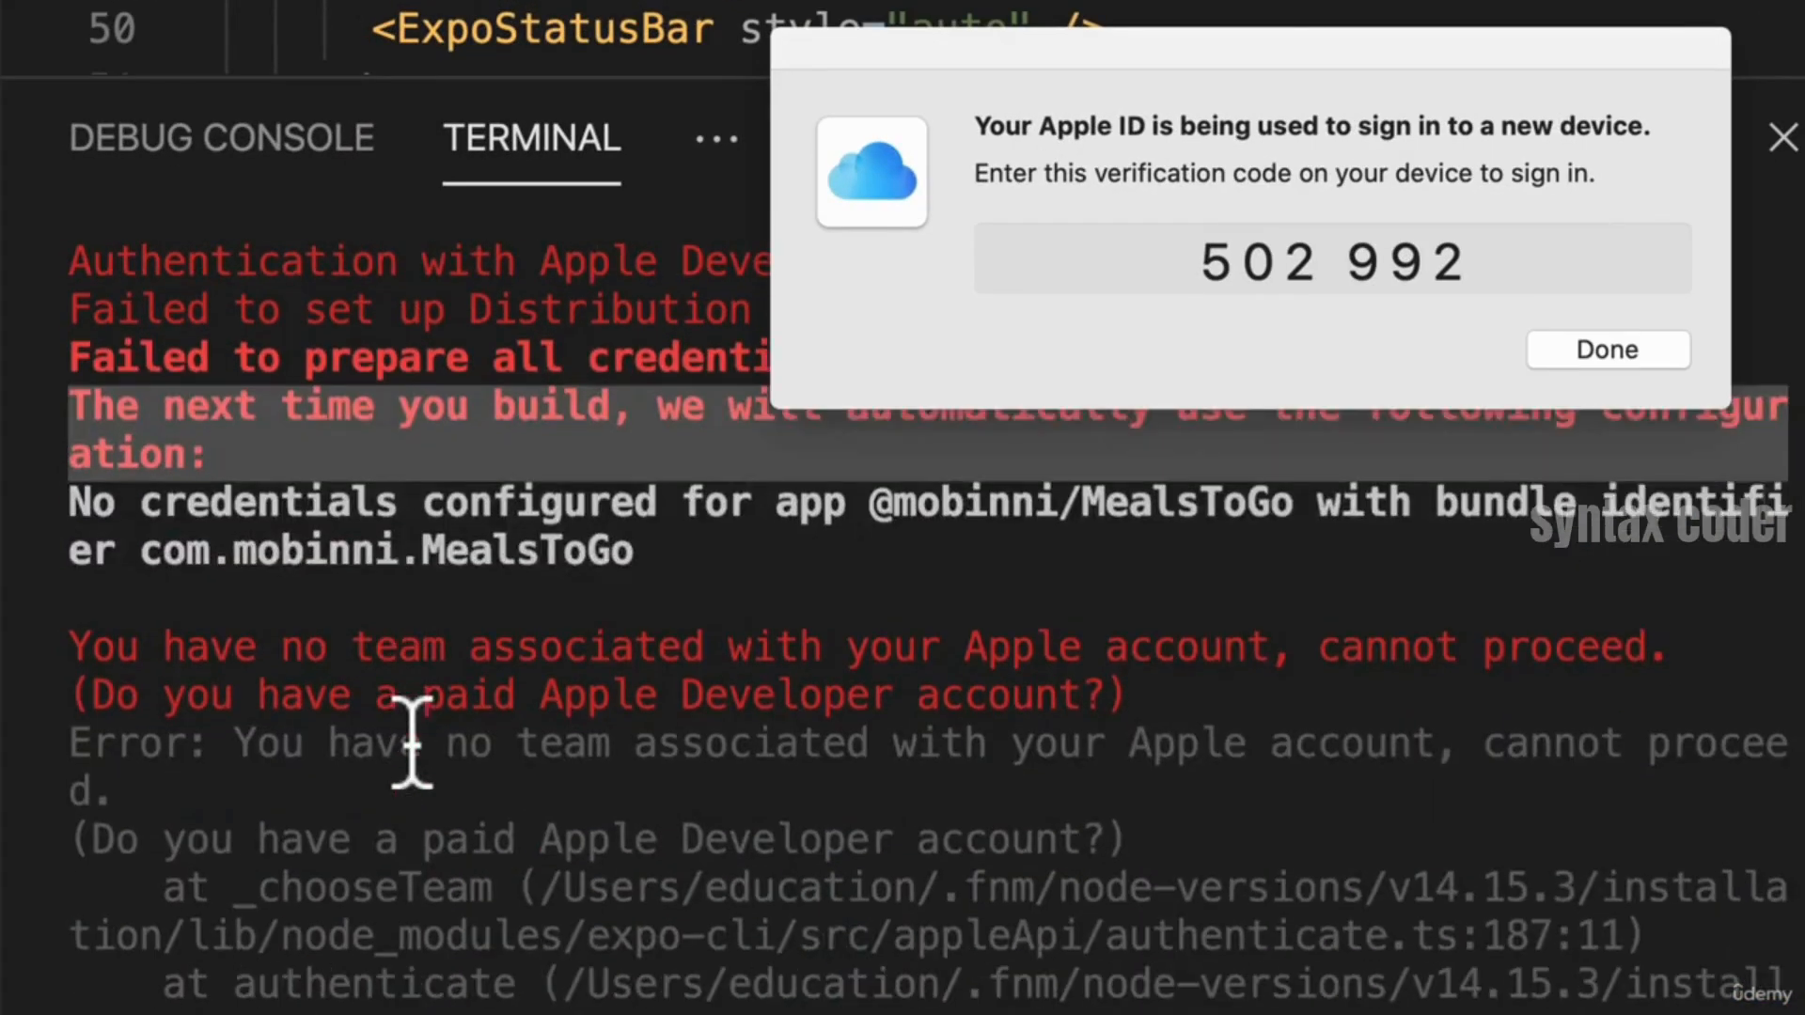
pyautogui.scroll(1, 414, 737)
pyautogui.scroll(-1, 374, 737)
pyautogui.moveTo(70, 648); pyautogui.dragTo(1623, 693)
pyautogui.click(1623, 693)
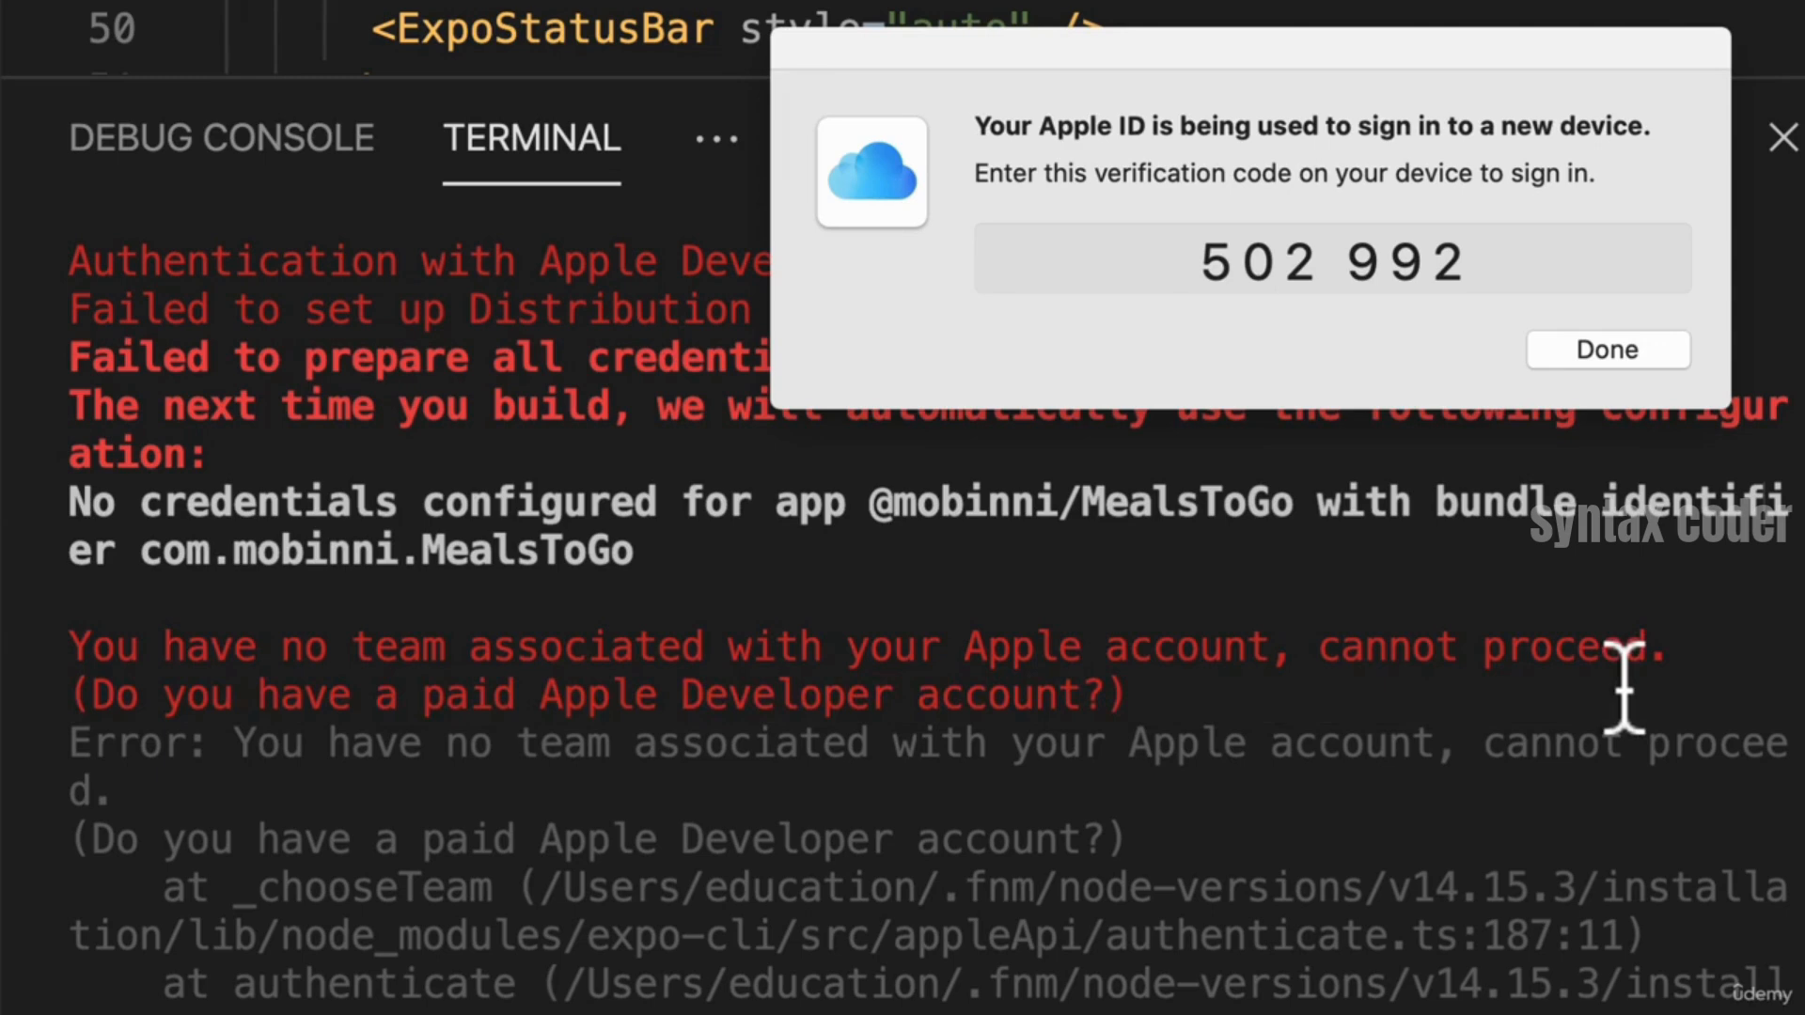
pyautogui.scroll(1, 1623, 692)
pyautogui.scroll(-10, 1623, 692)
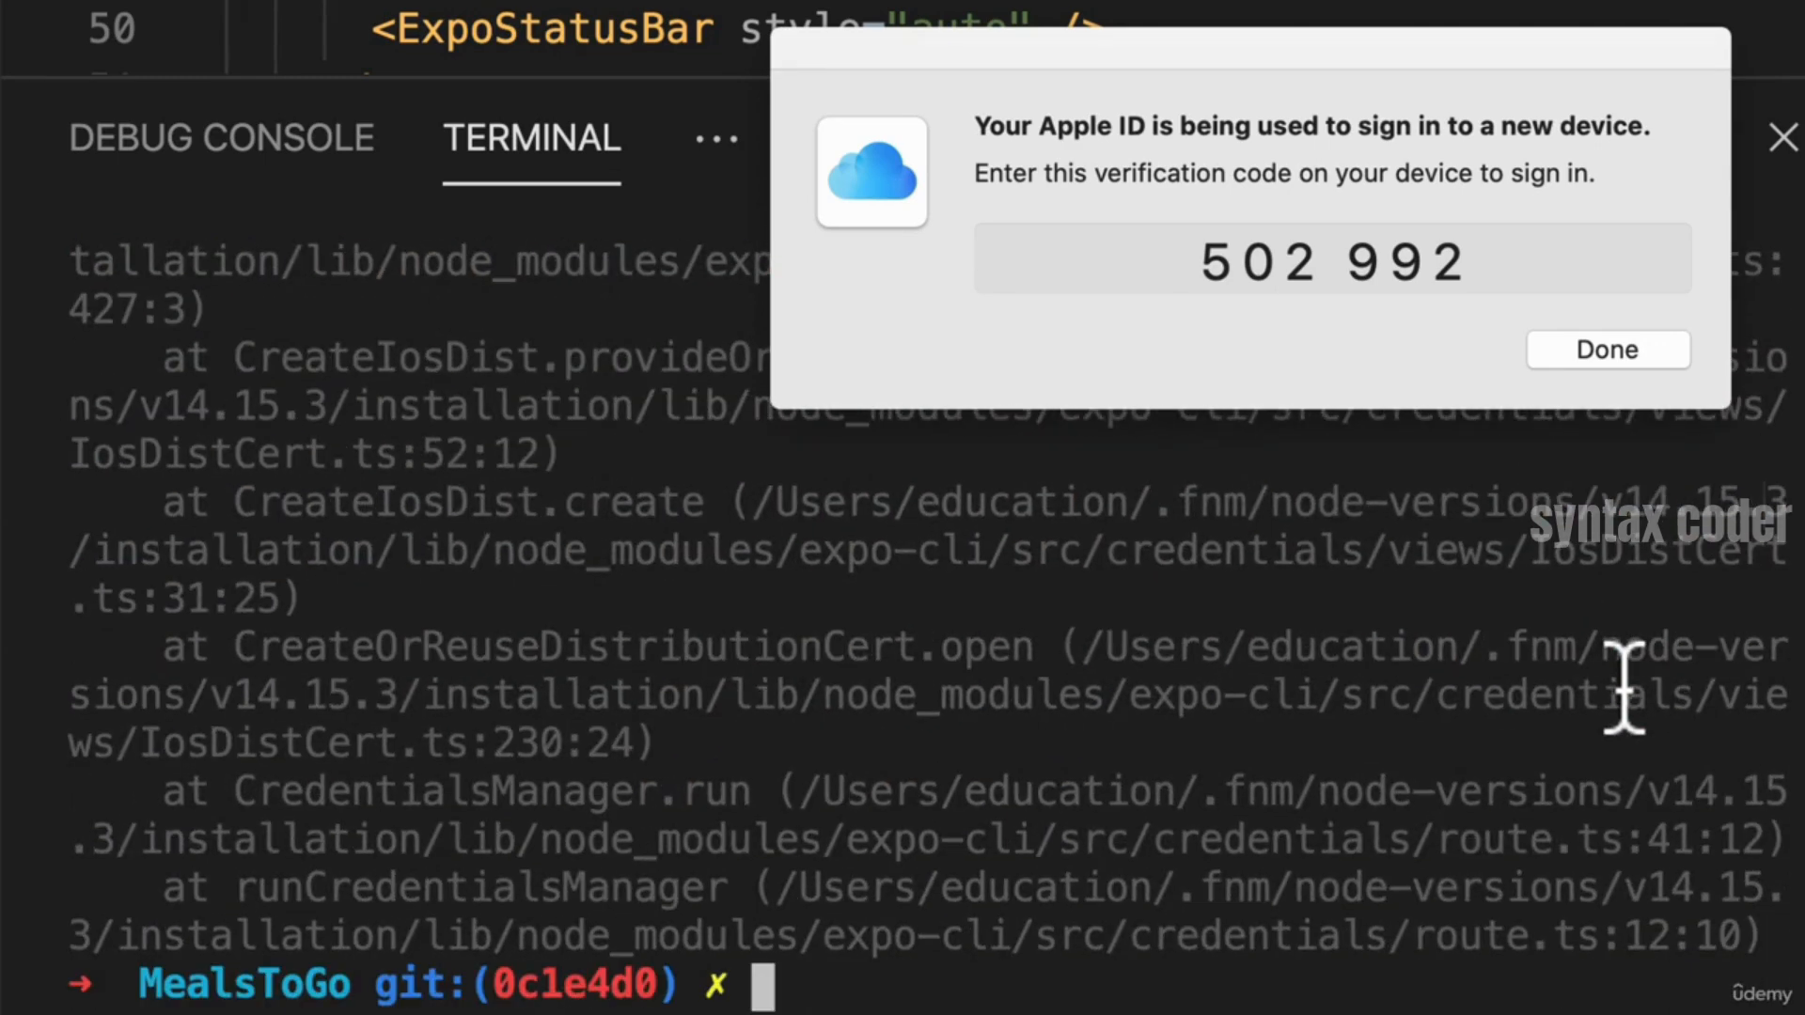
# Check the repository's Git status, review the earlier build output in the terminal, and dismiss the Apple ID verification code notice
pyautogui.write('git status')
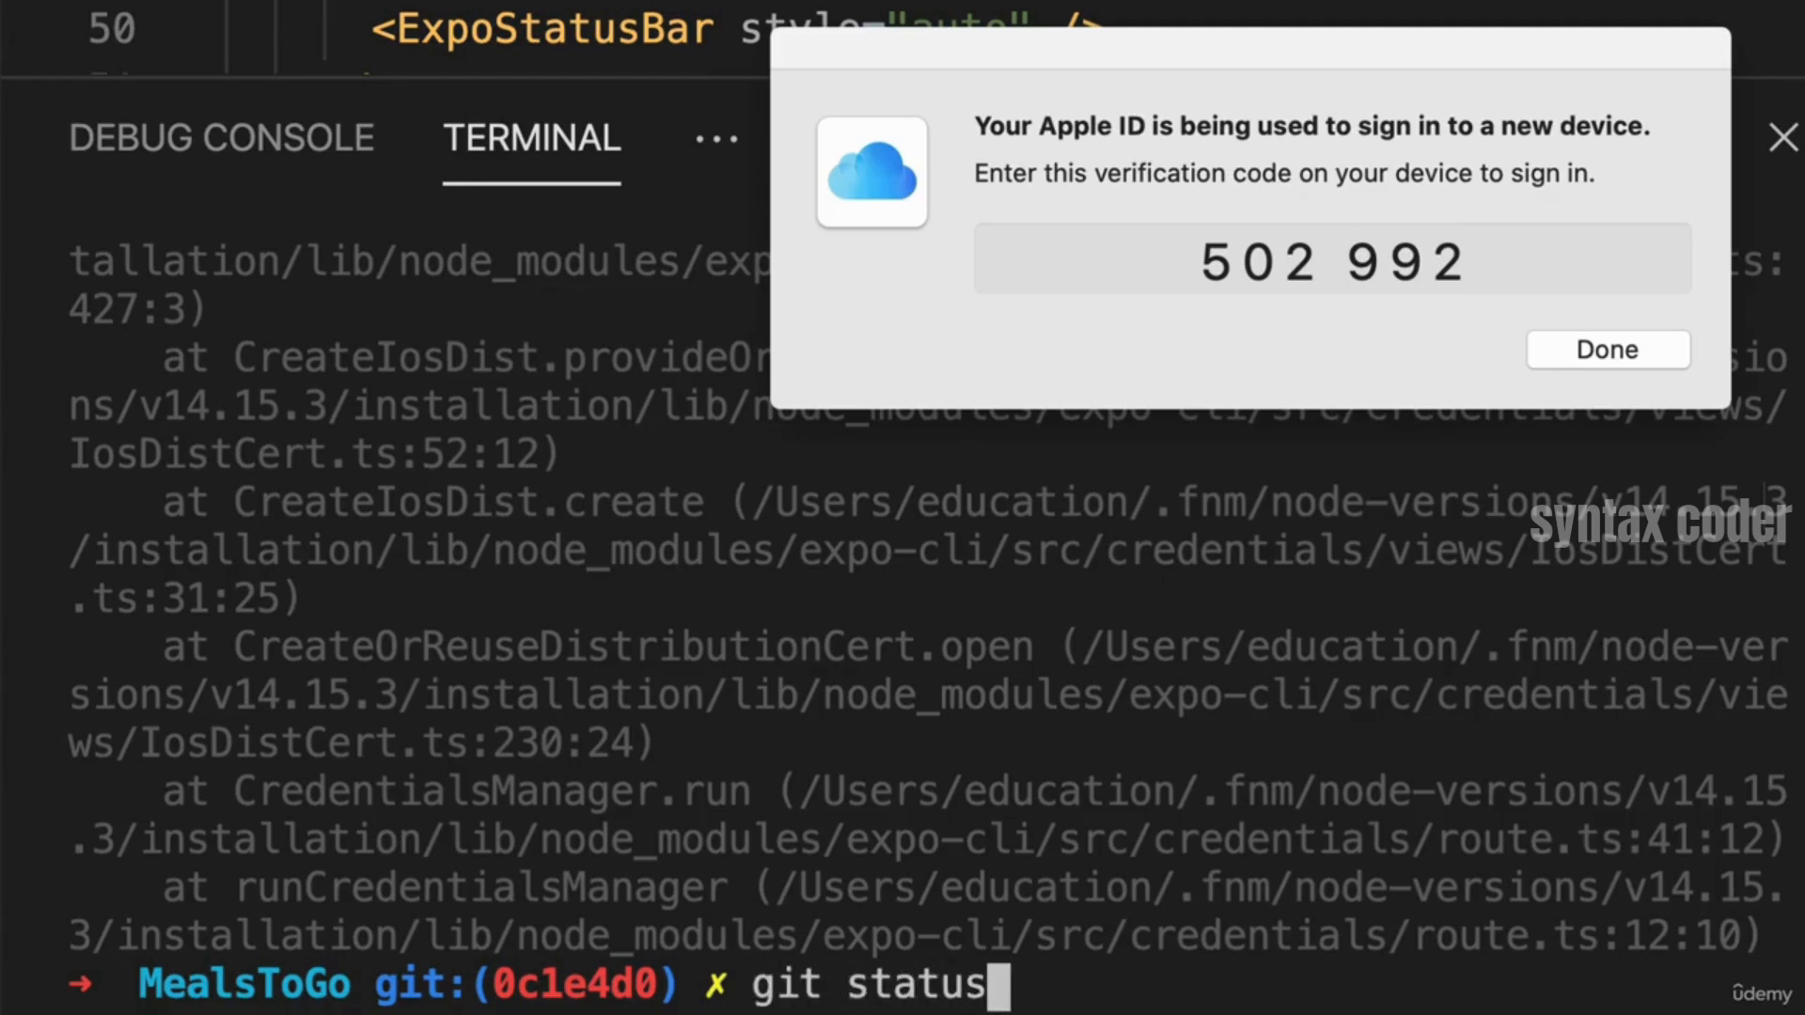
pyautogui.press('Return')
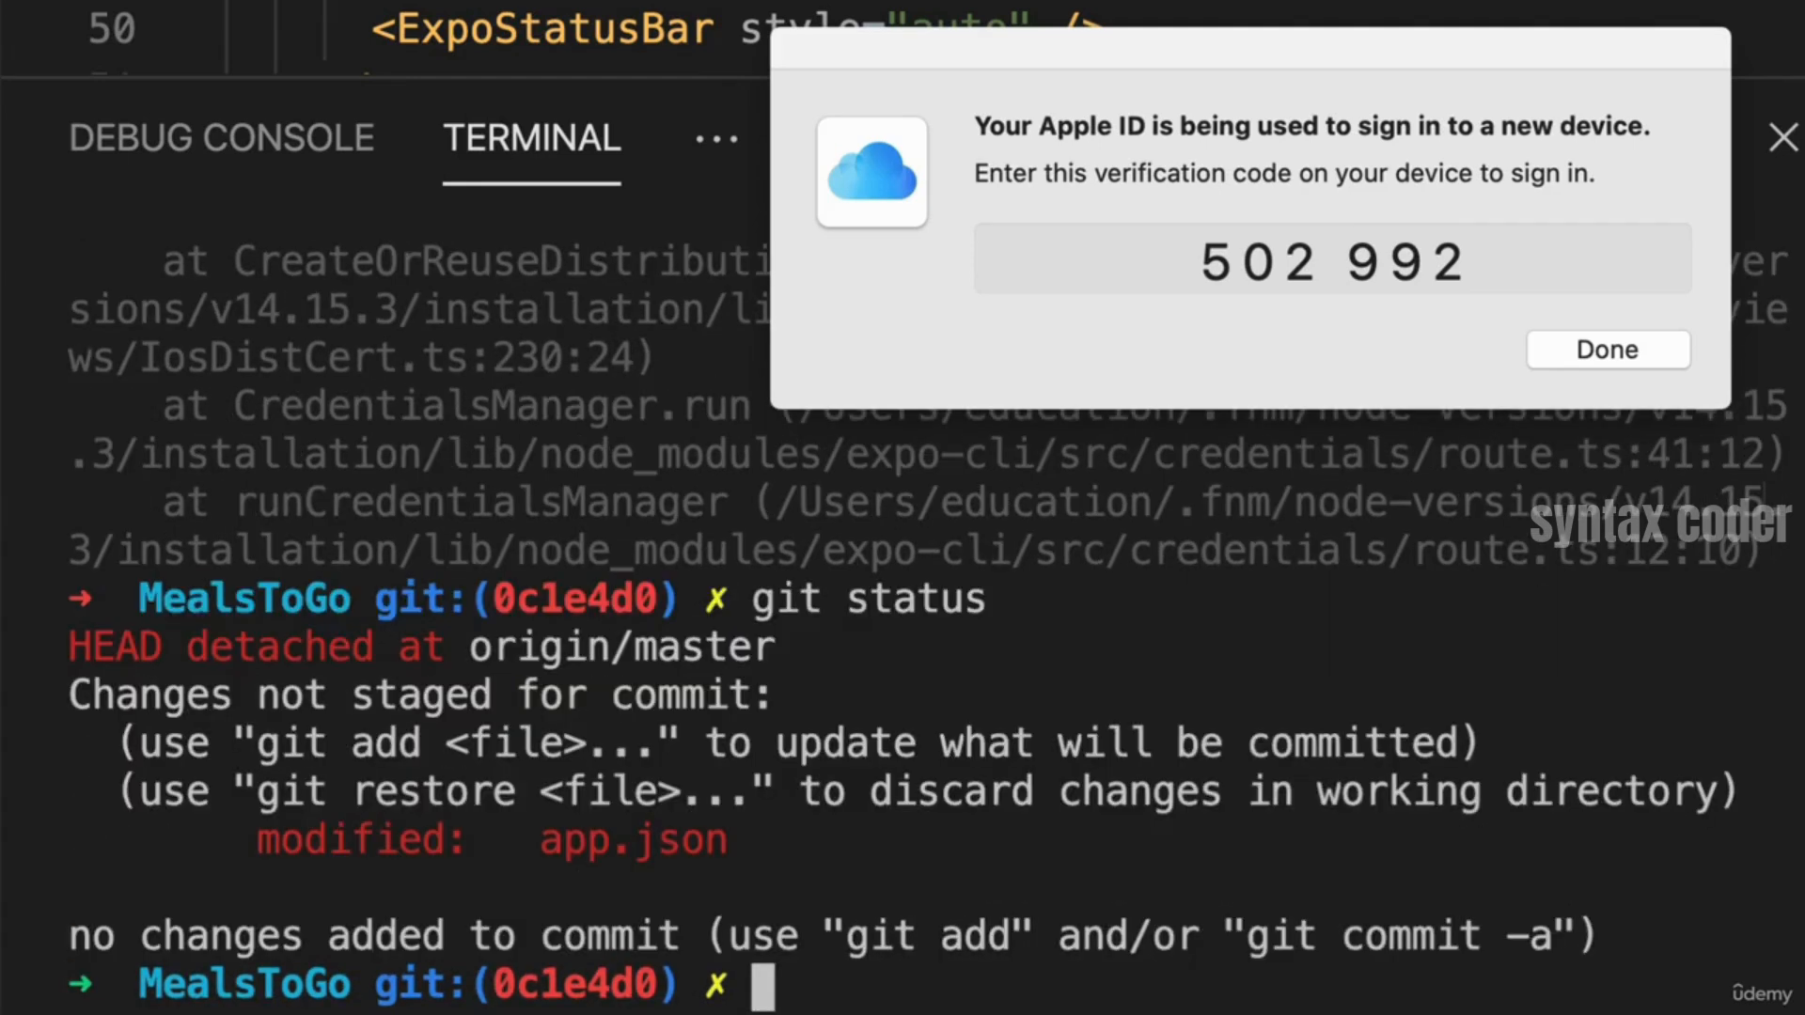
pyautogui.scroll(10, 1329, 966)
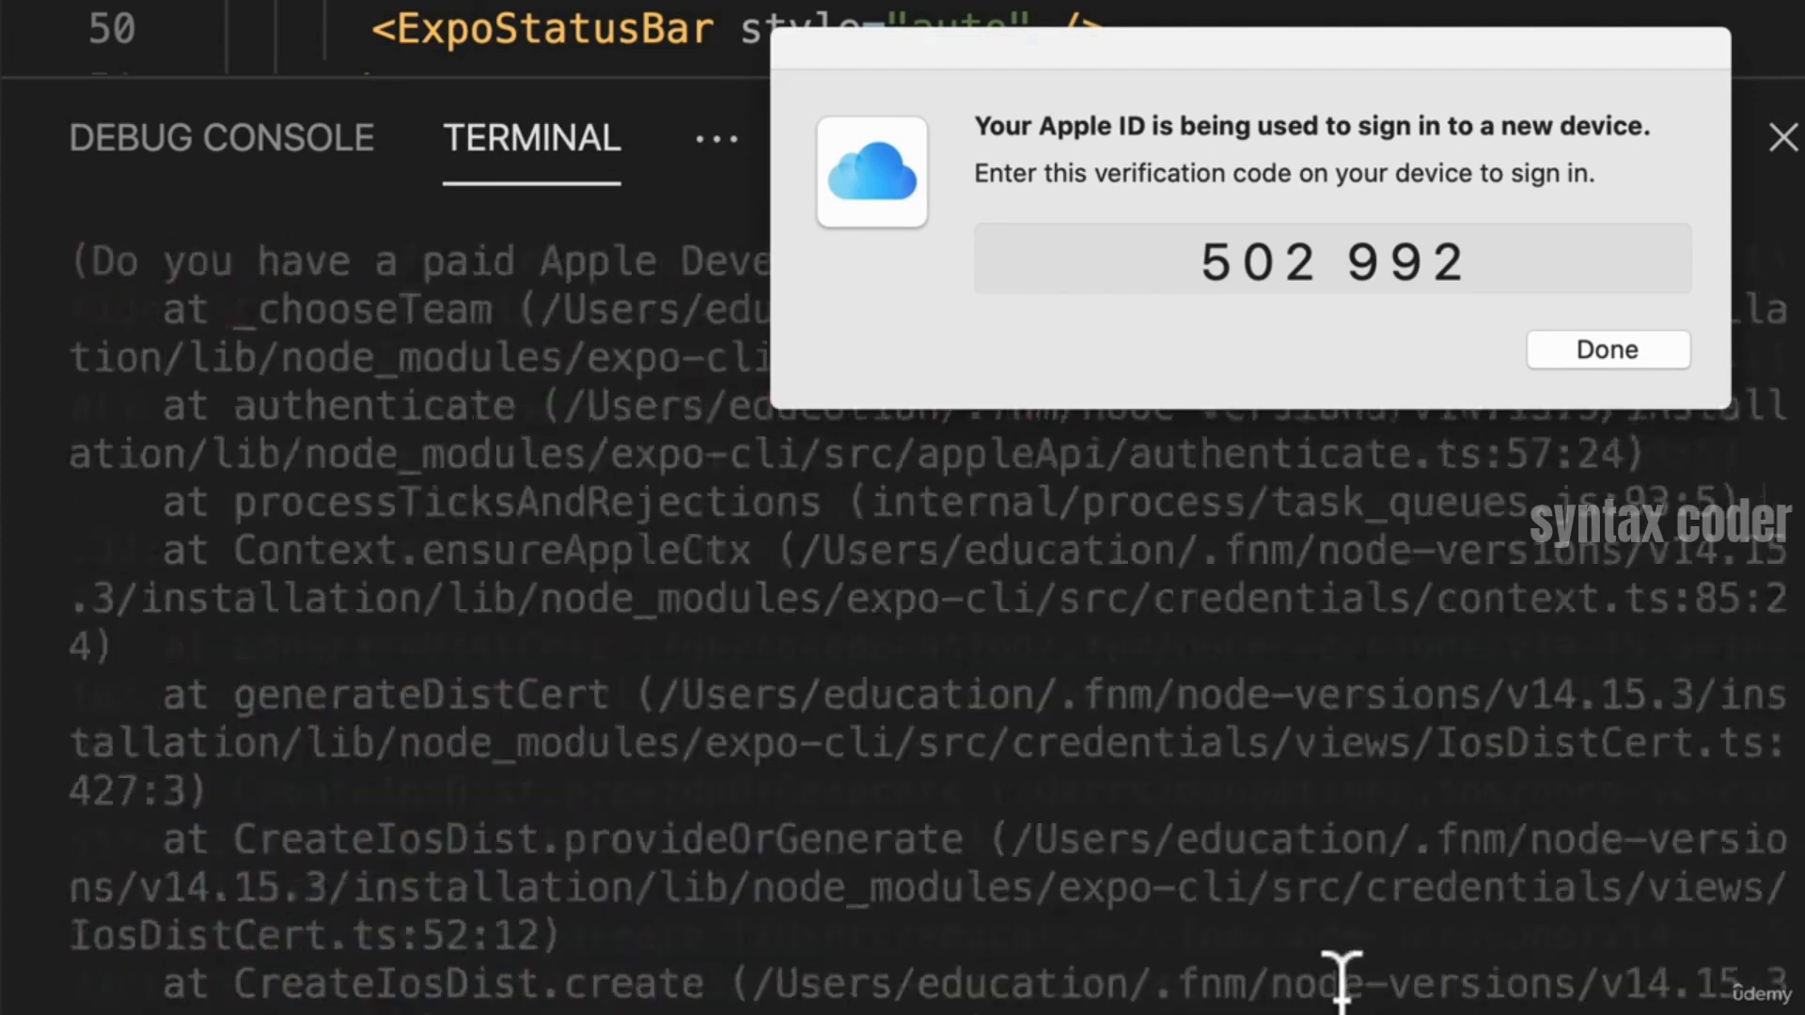
pyautogui.scroll(5, 1341, 977)
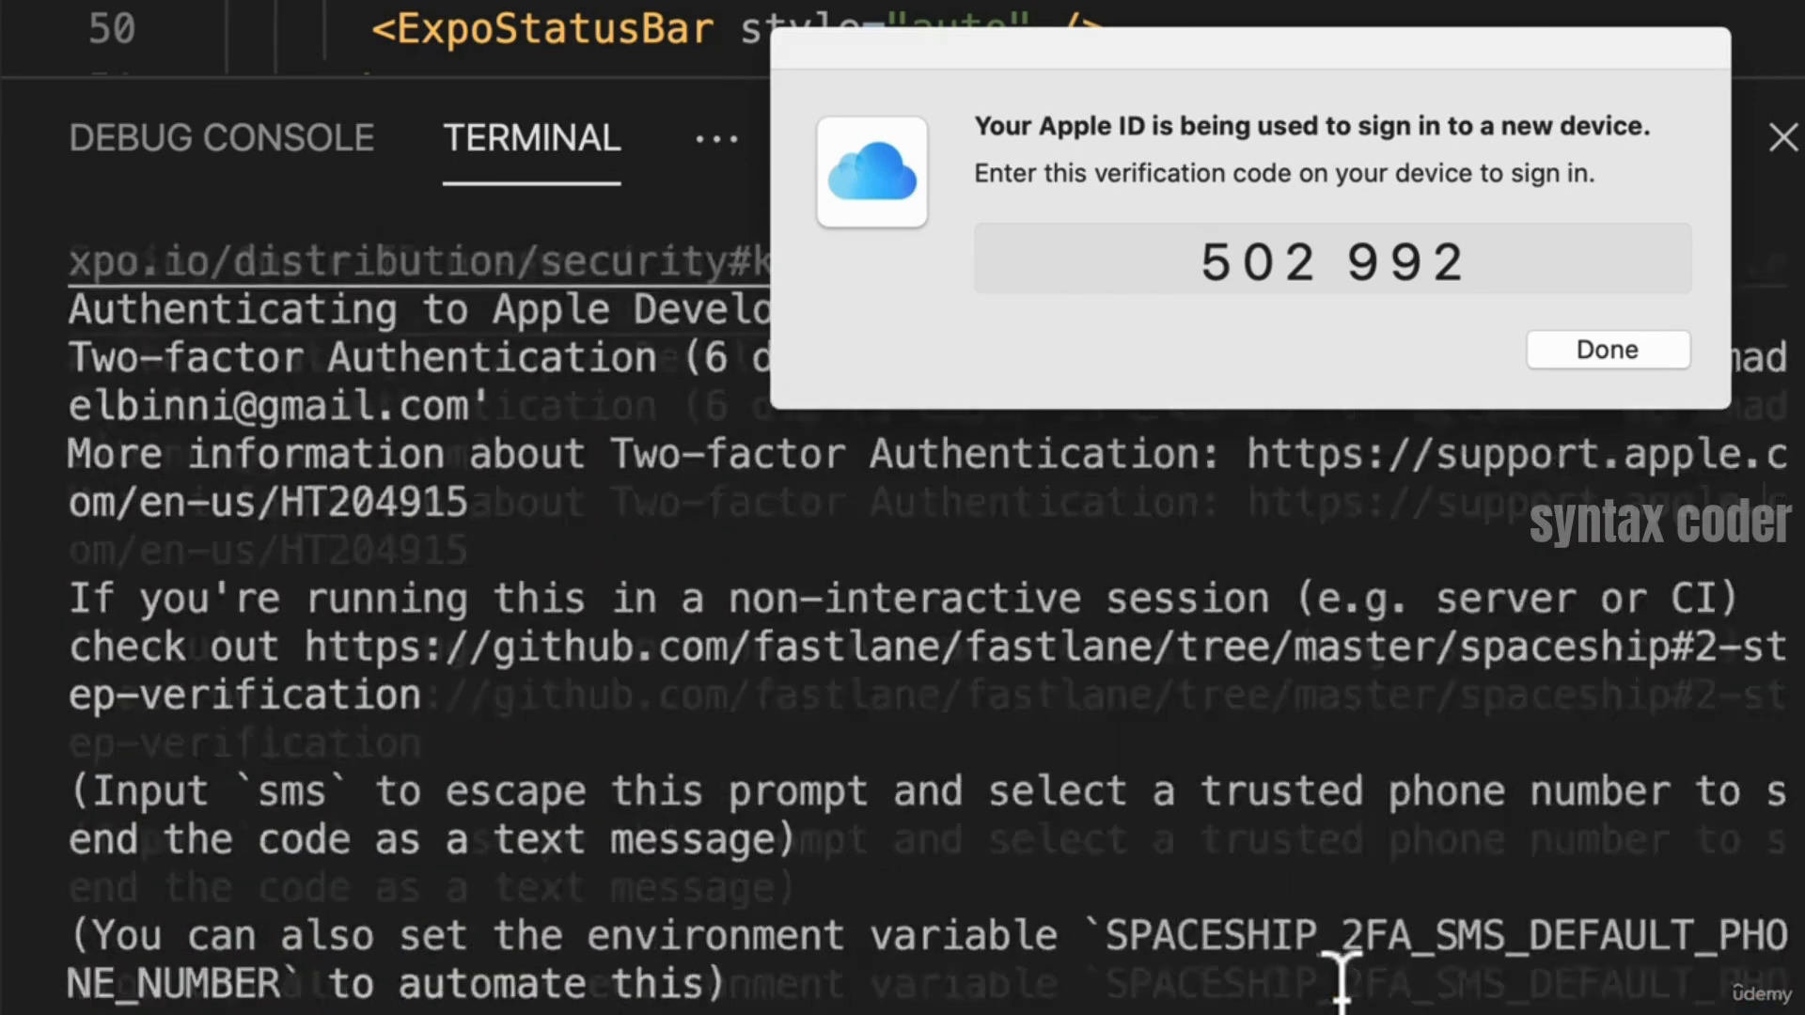
pyautogui.scroll(-15, 1340, 977)
pyautogui.scroll(-4, 1341, 978)
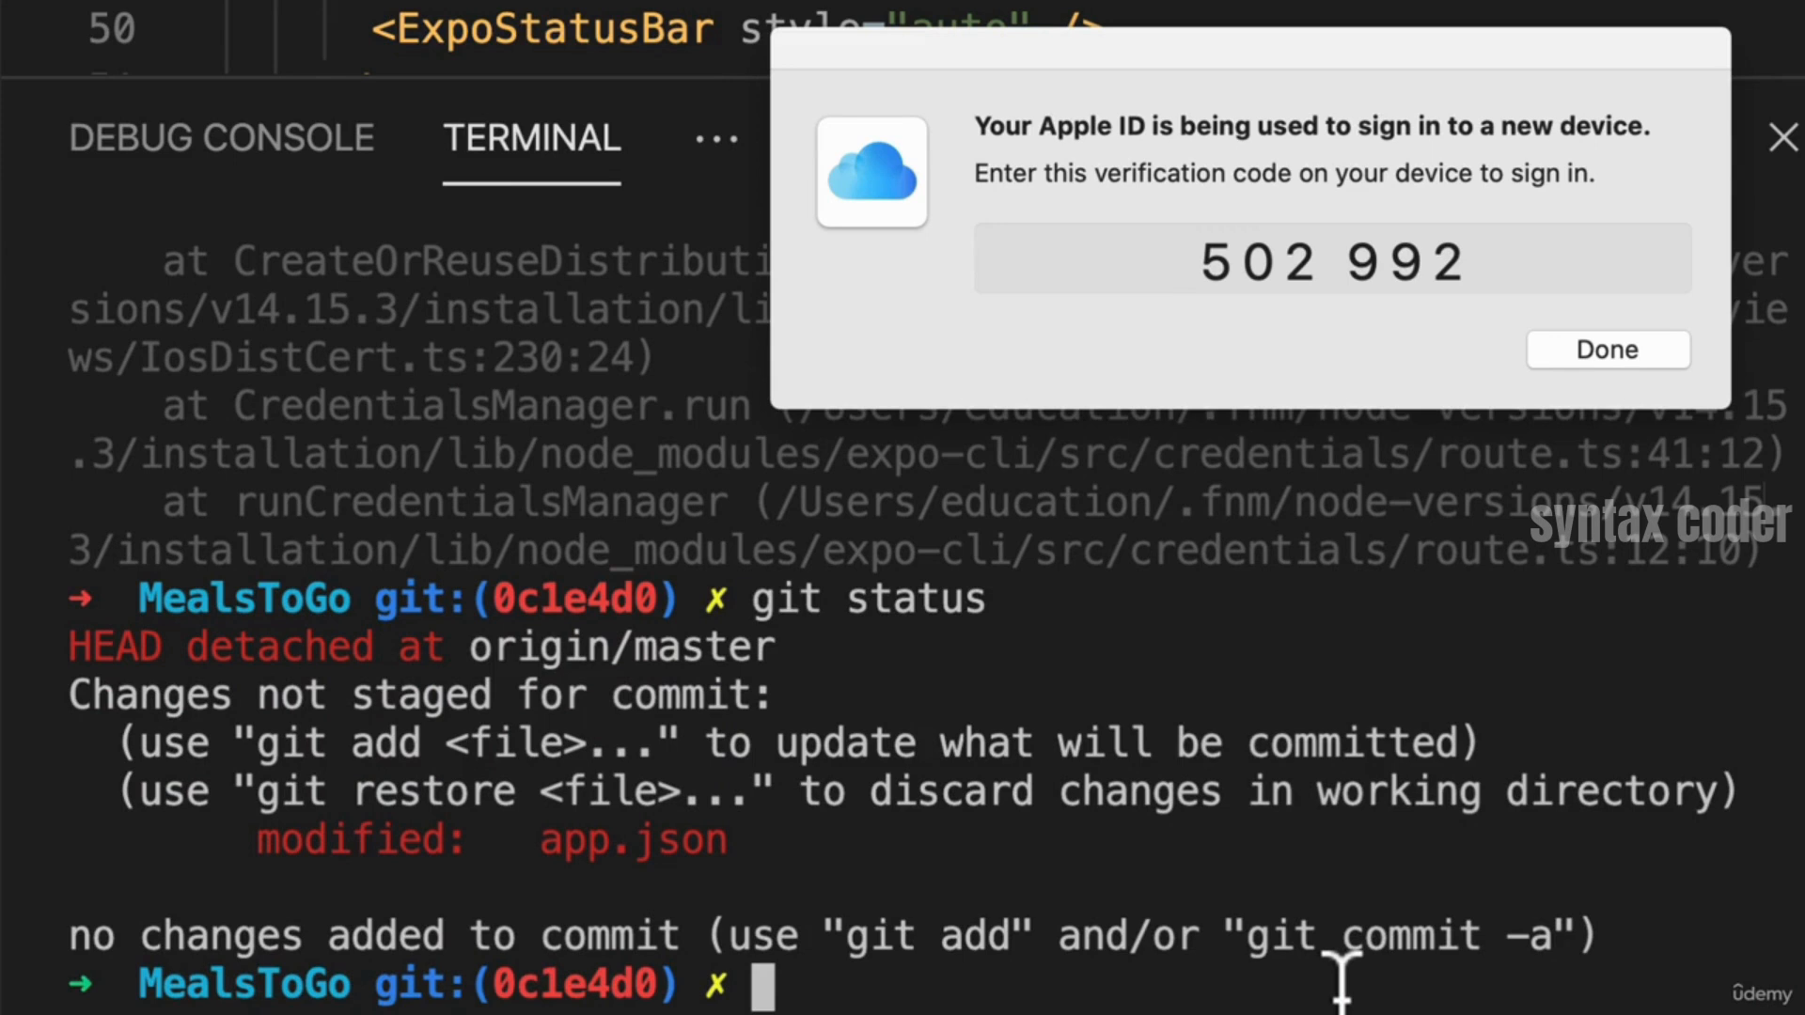
pyautogui.click(1630, 353)
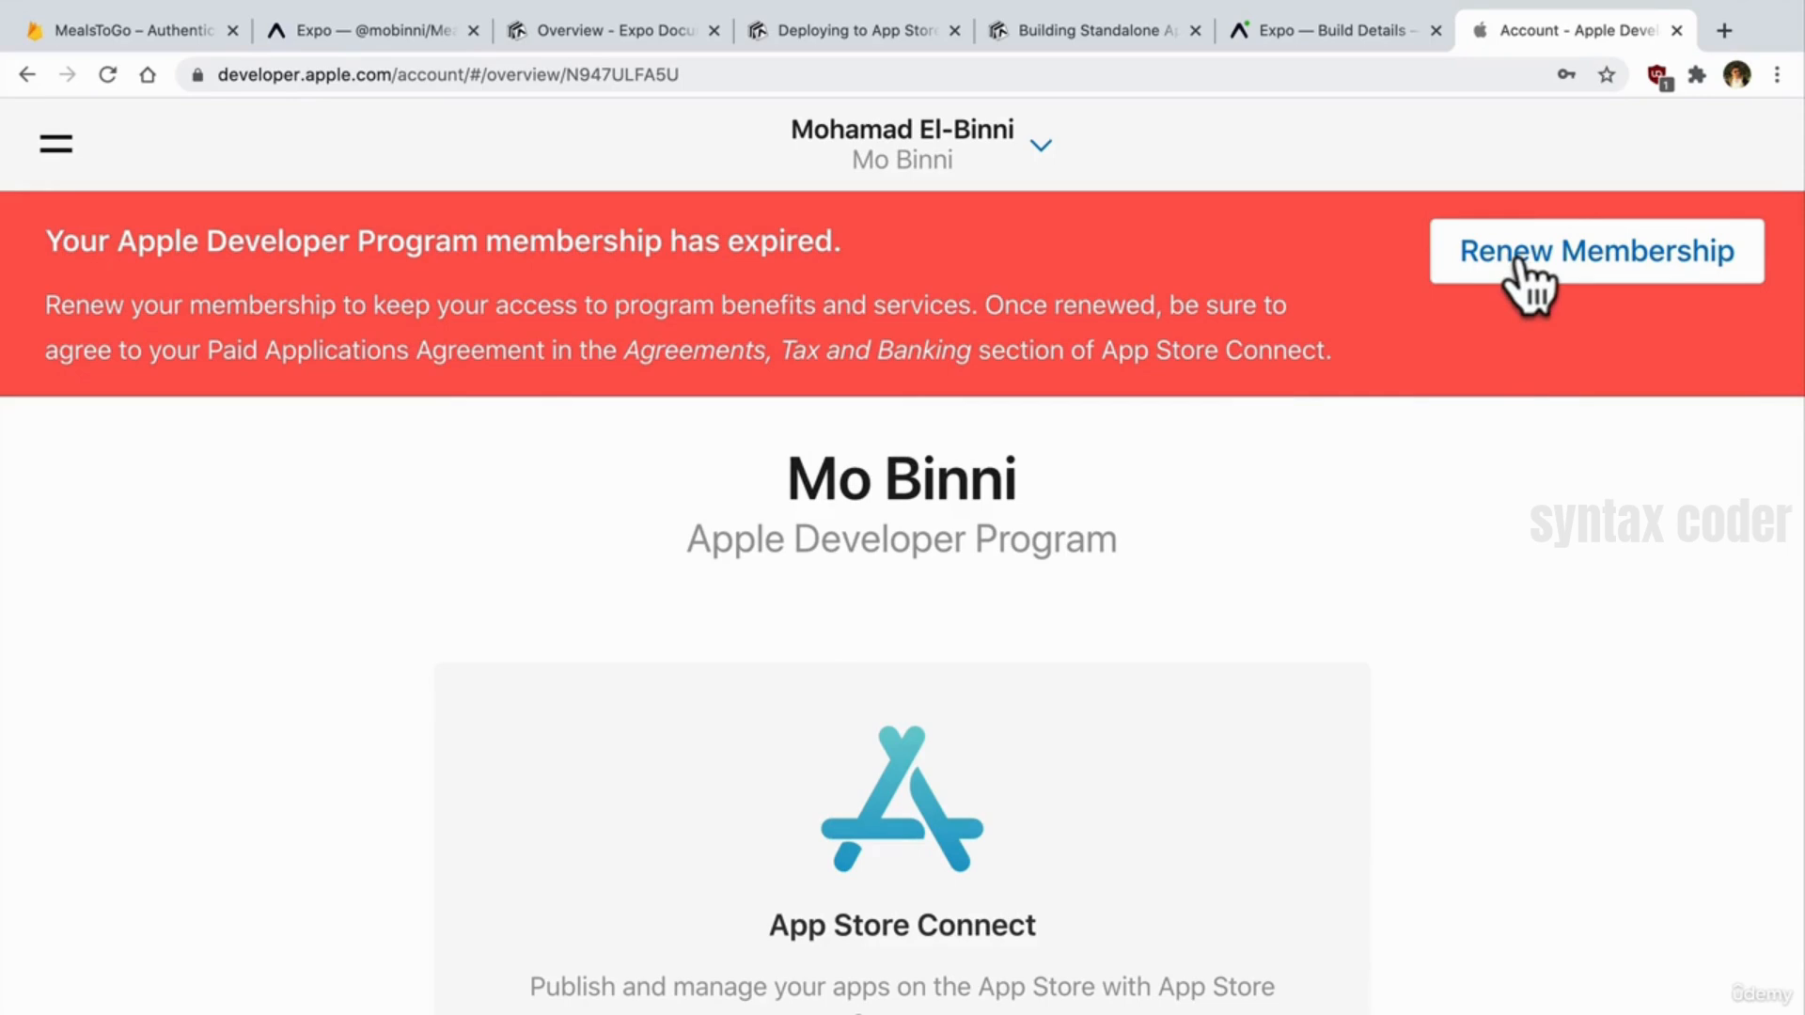
# Renew the Apple Developer Program membership in the browser and accept the Apple Developer Program License Agreement
pyautogui.click(1527, 273)
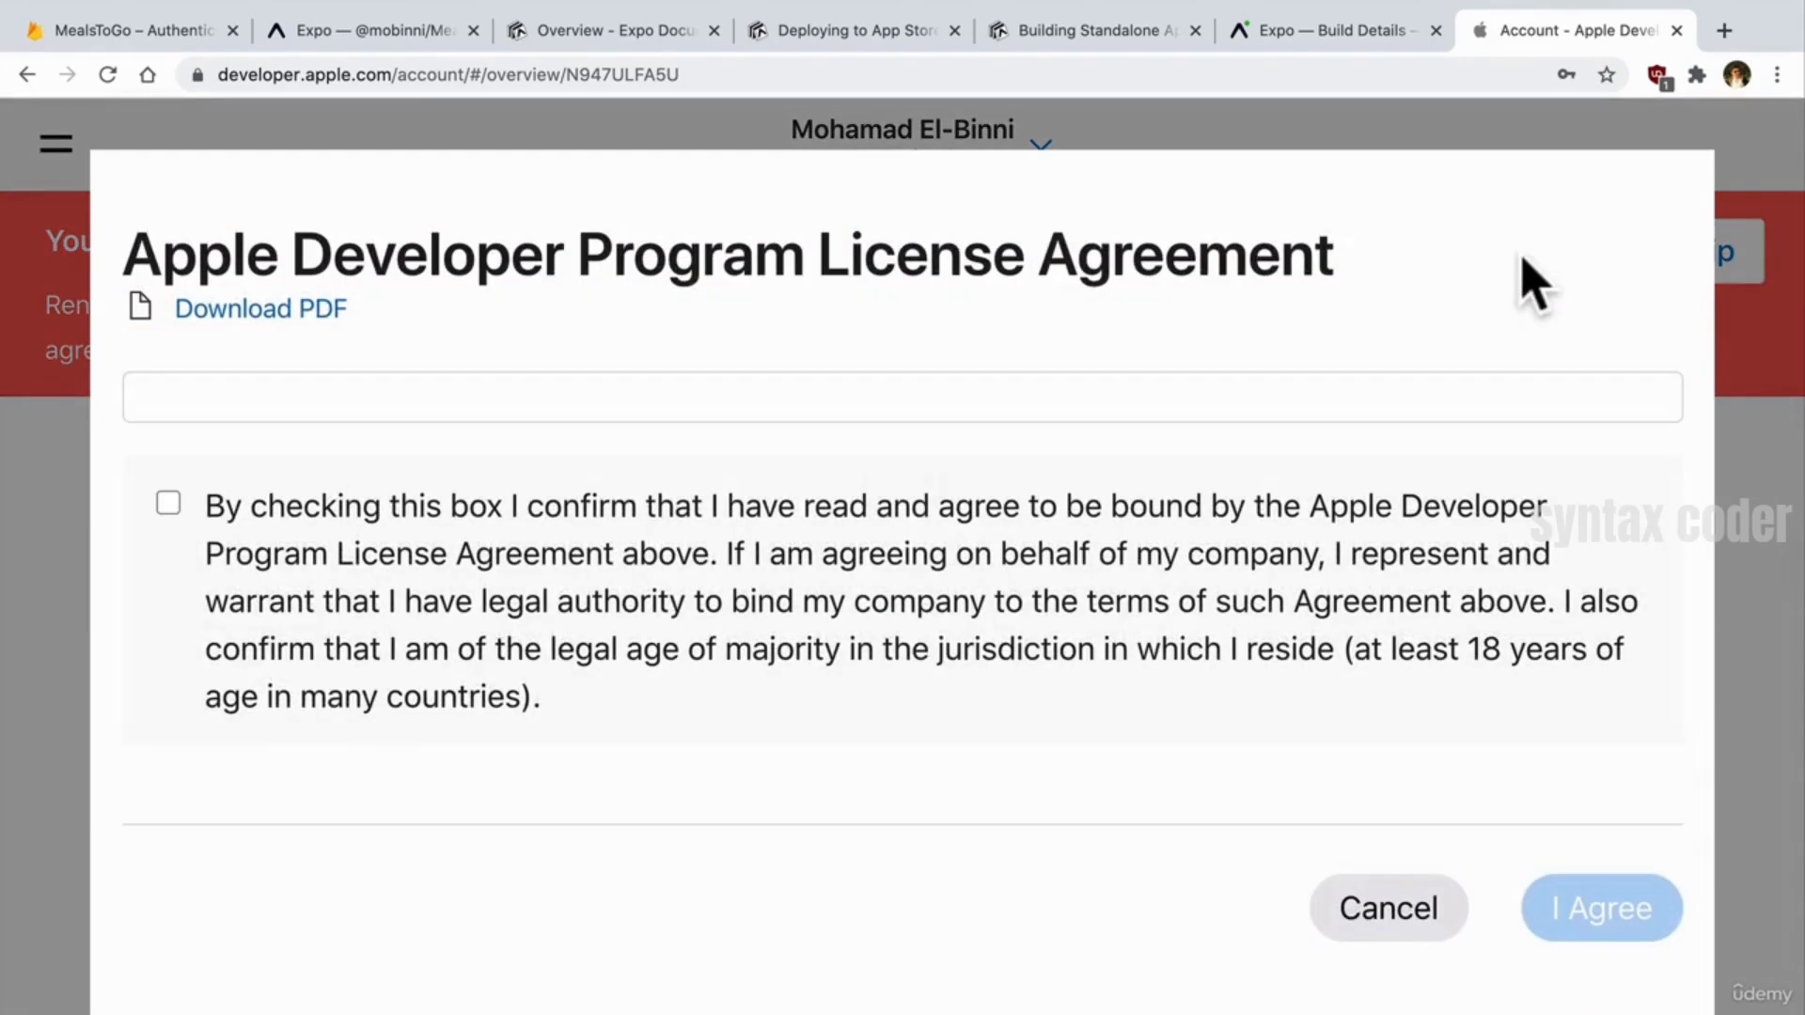
pyautogui.click(366, 694)
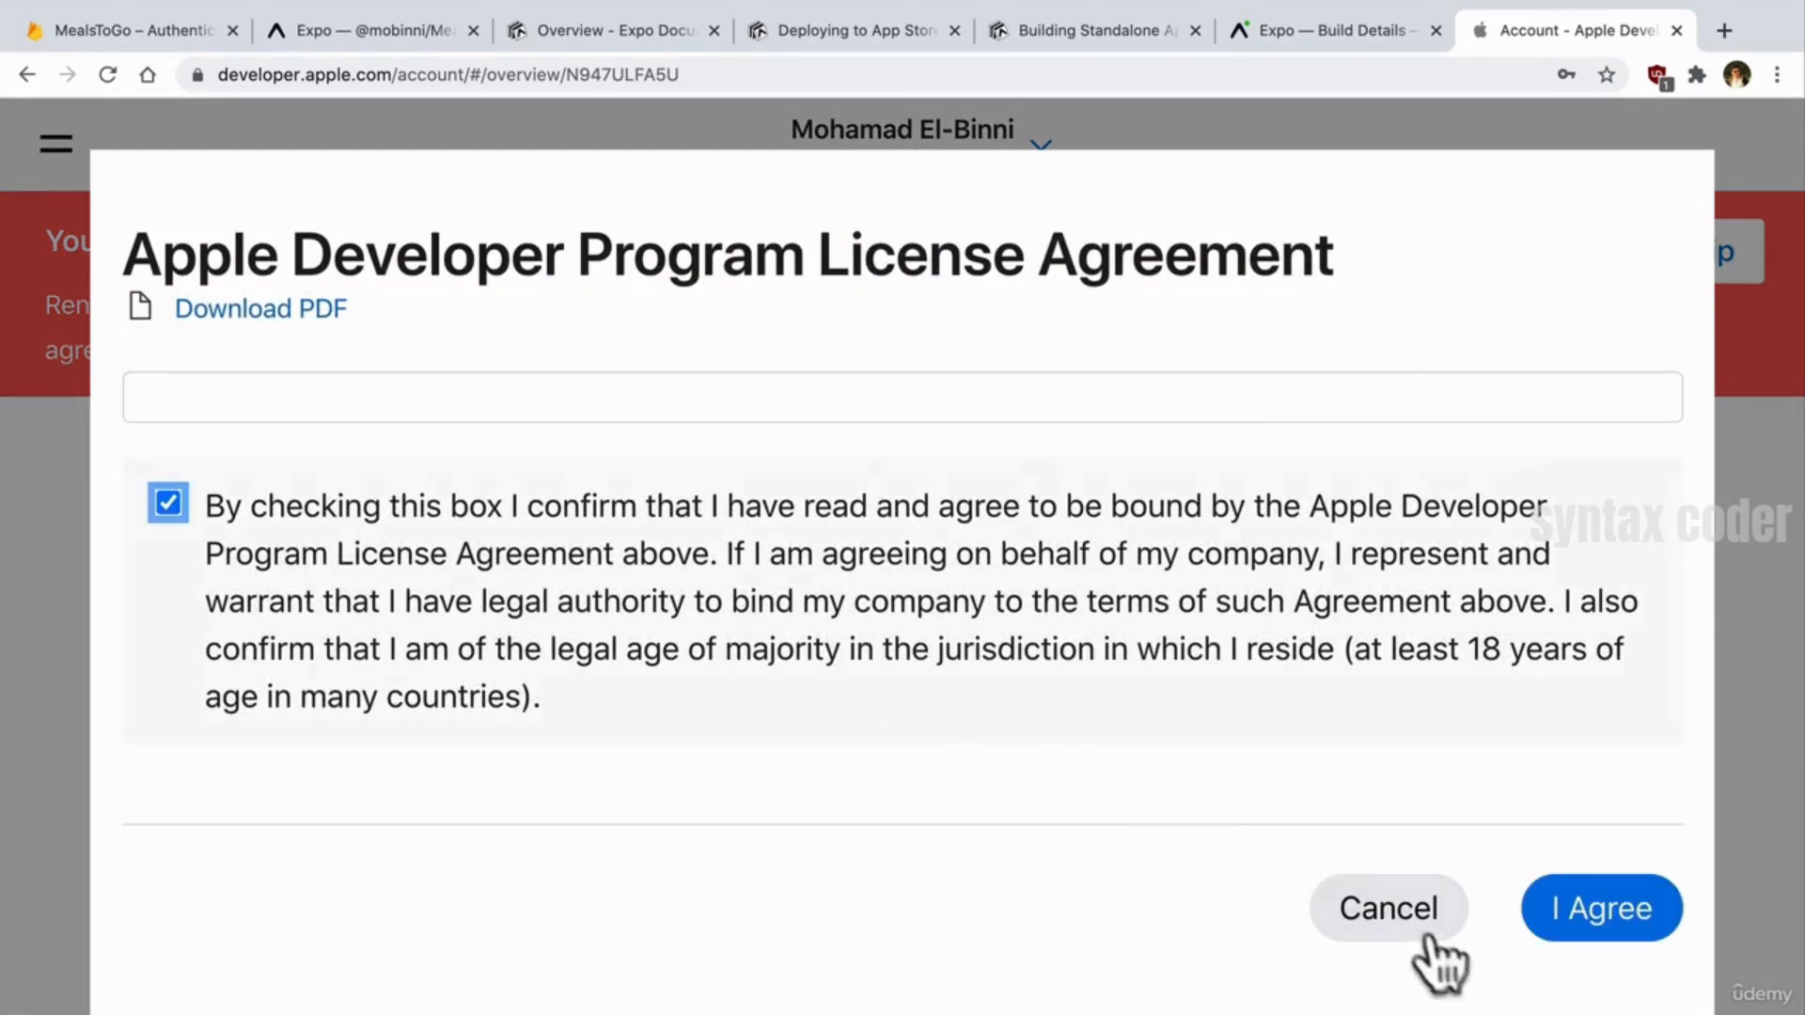
pyautogui.click(1565, 919)
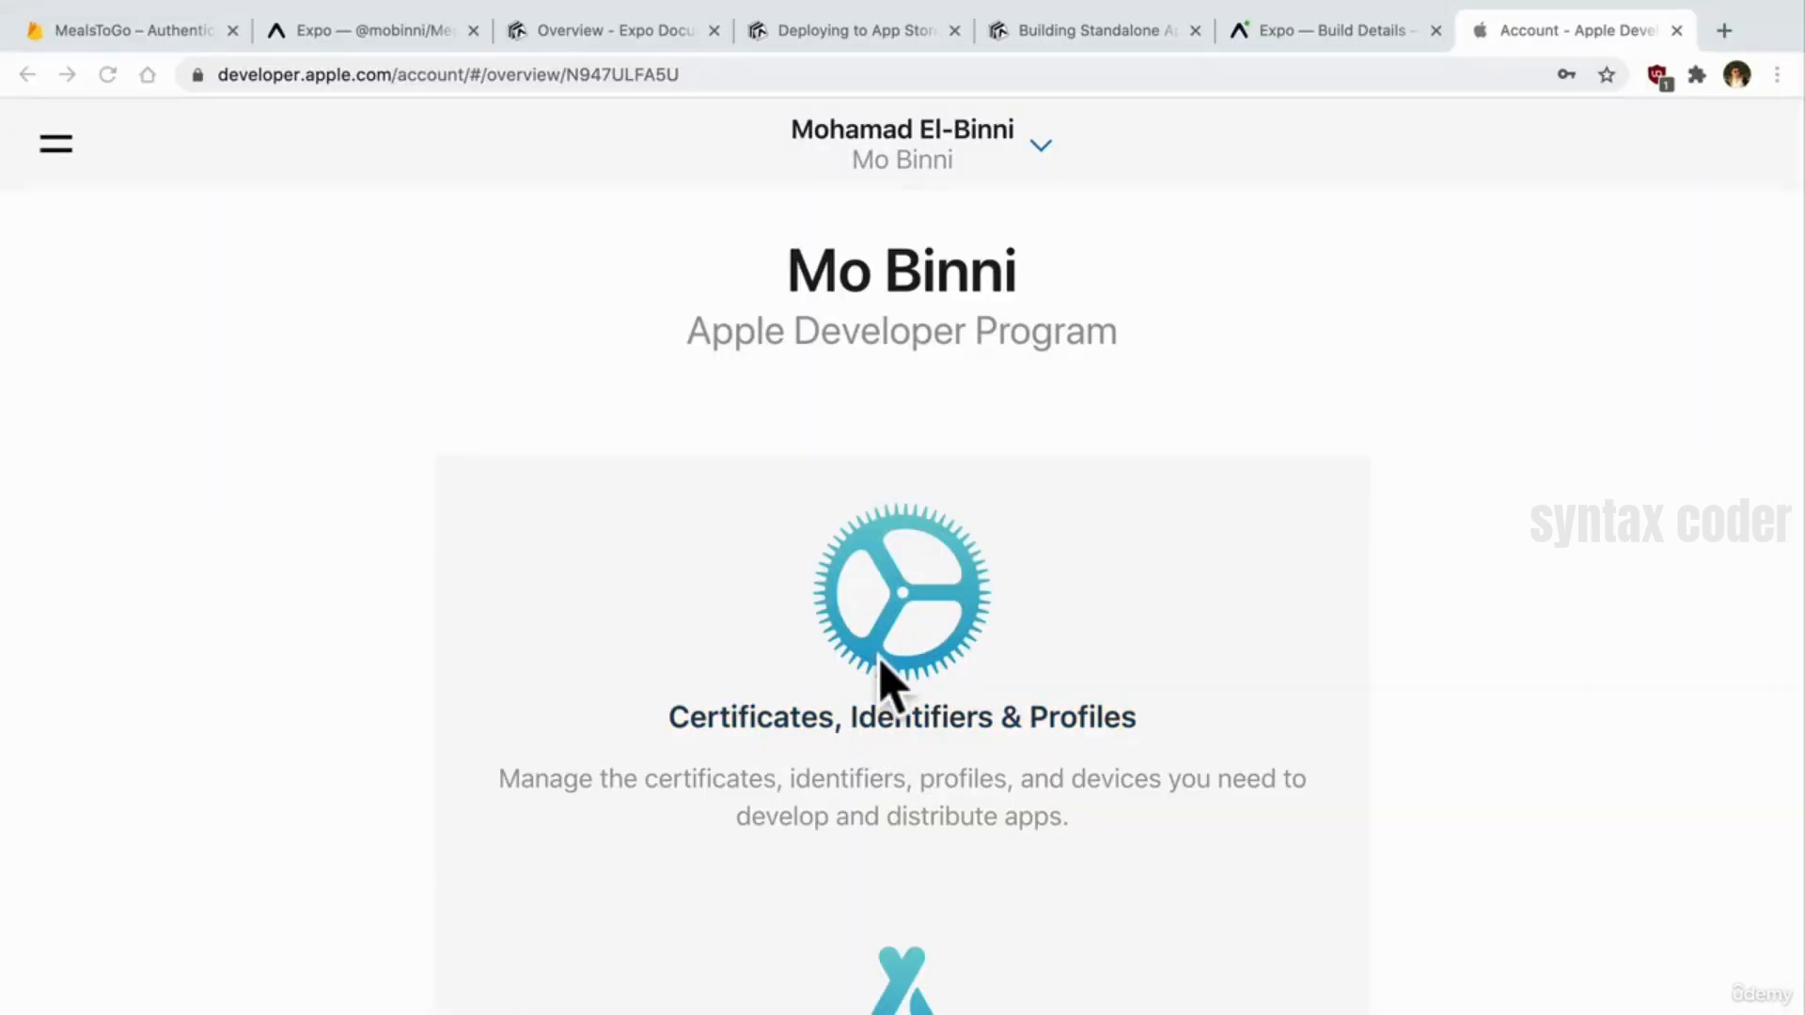
# Return to the VS Code terminal, rerun the iOS build as an archive, and answer no to having access to the Apple account
pyautogui.hotkey('ctrl', 'Right')
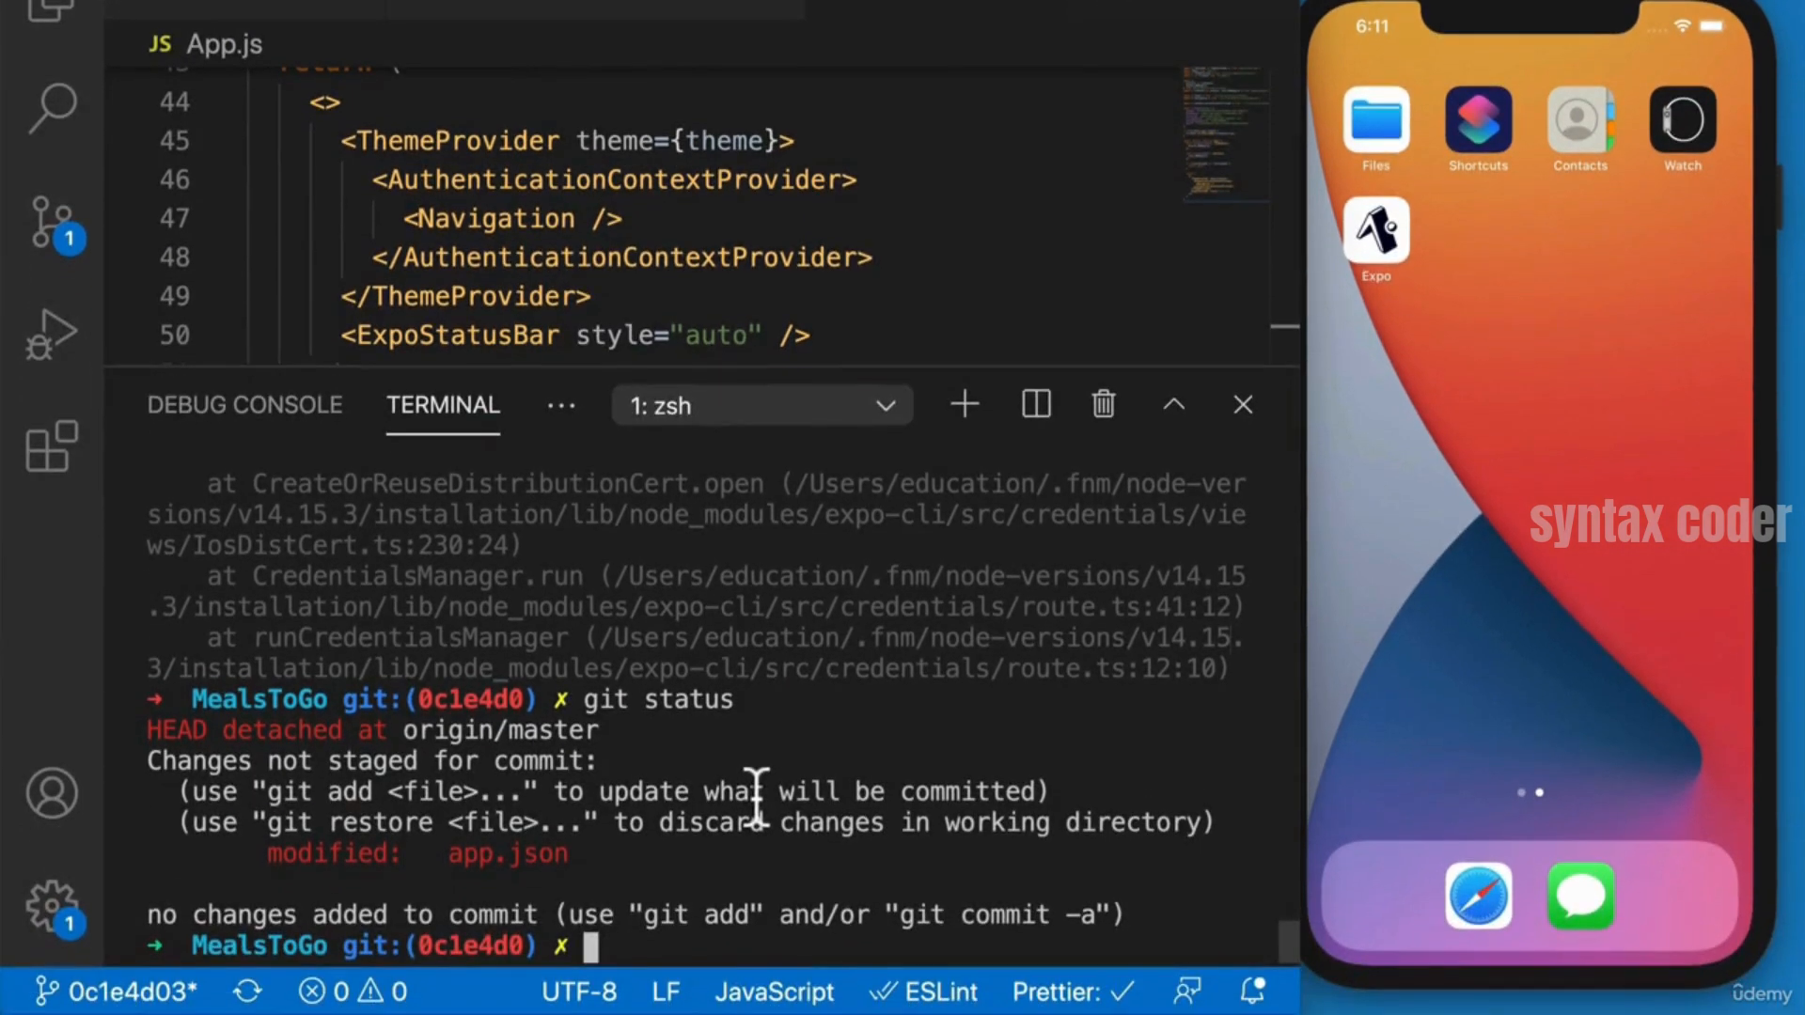
pyautogui.press('Up')
pyautogui.press('Up')
pyautogui.press('Return')
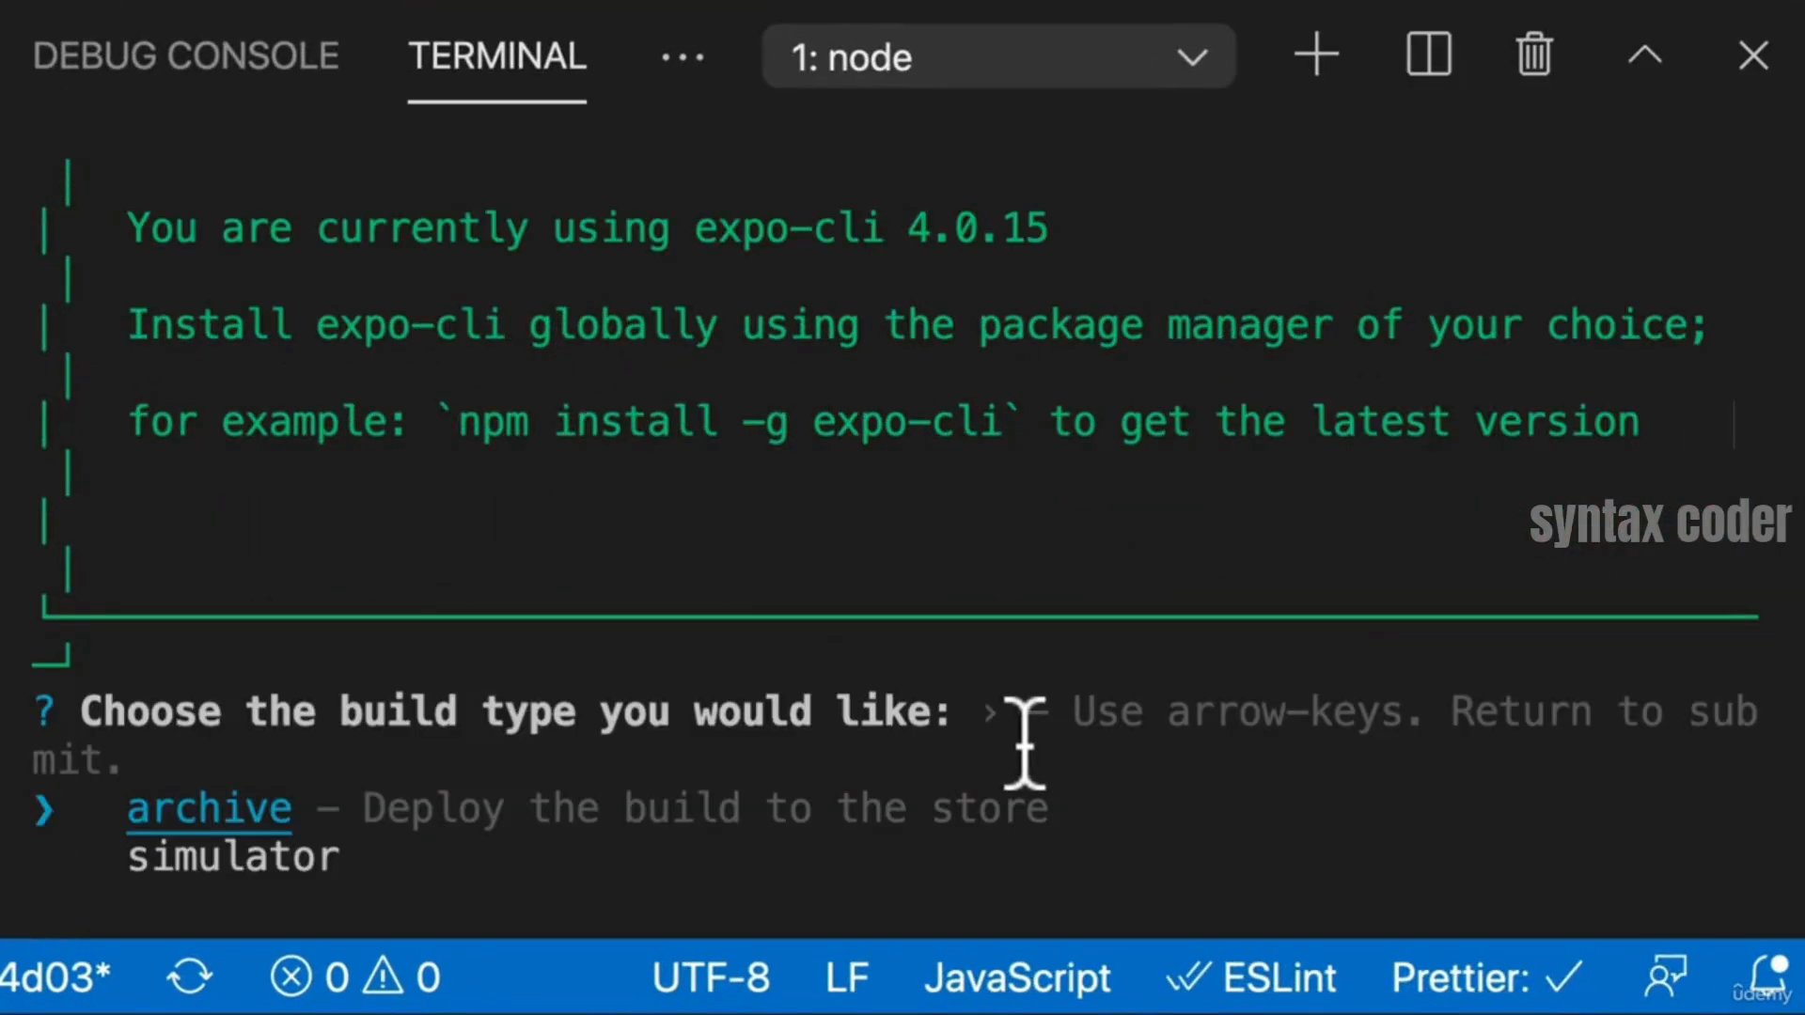
pyautogui.press('Return')
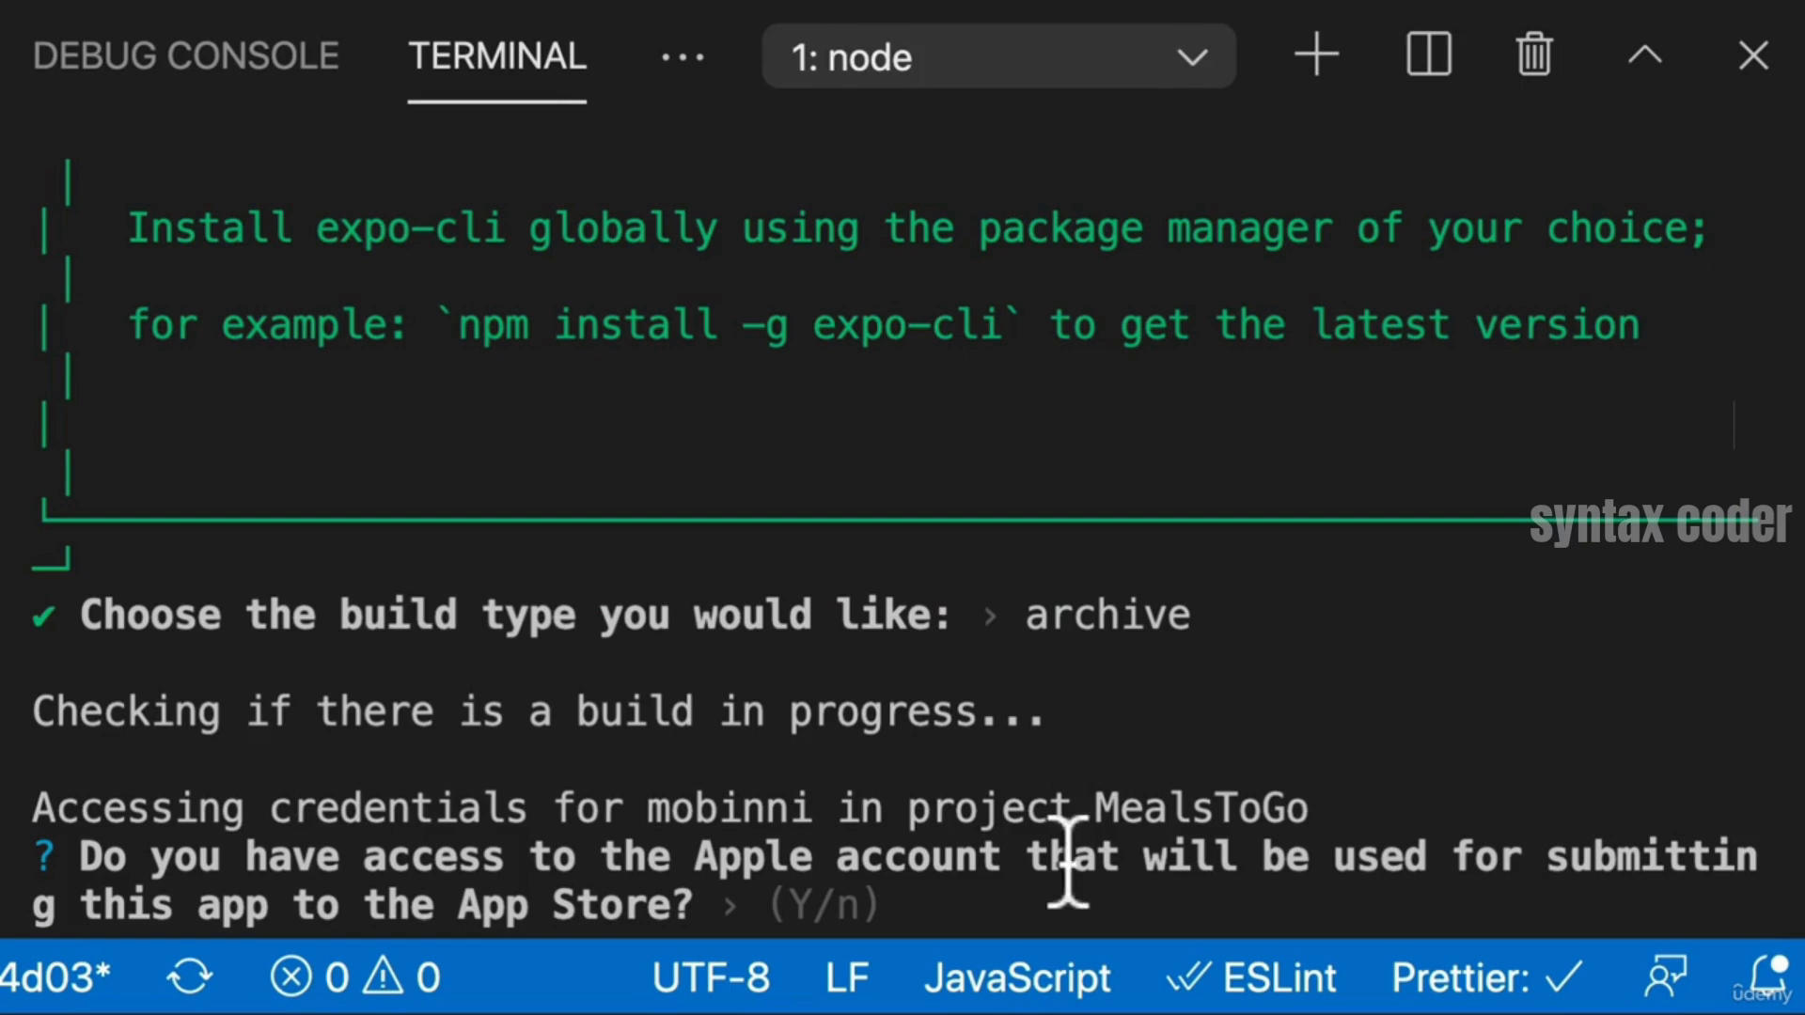
pyautogui.press('n')
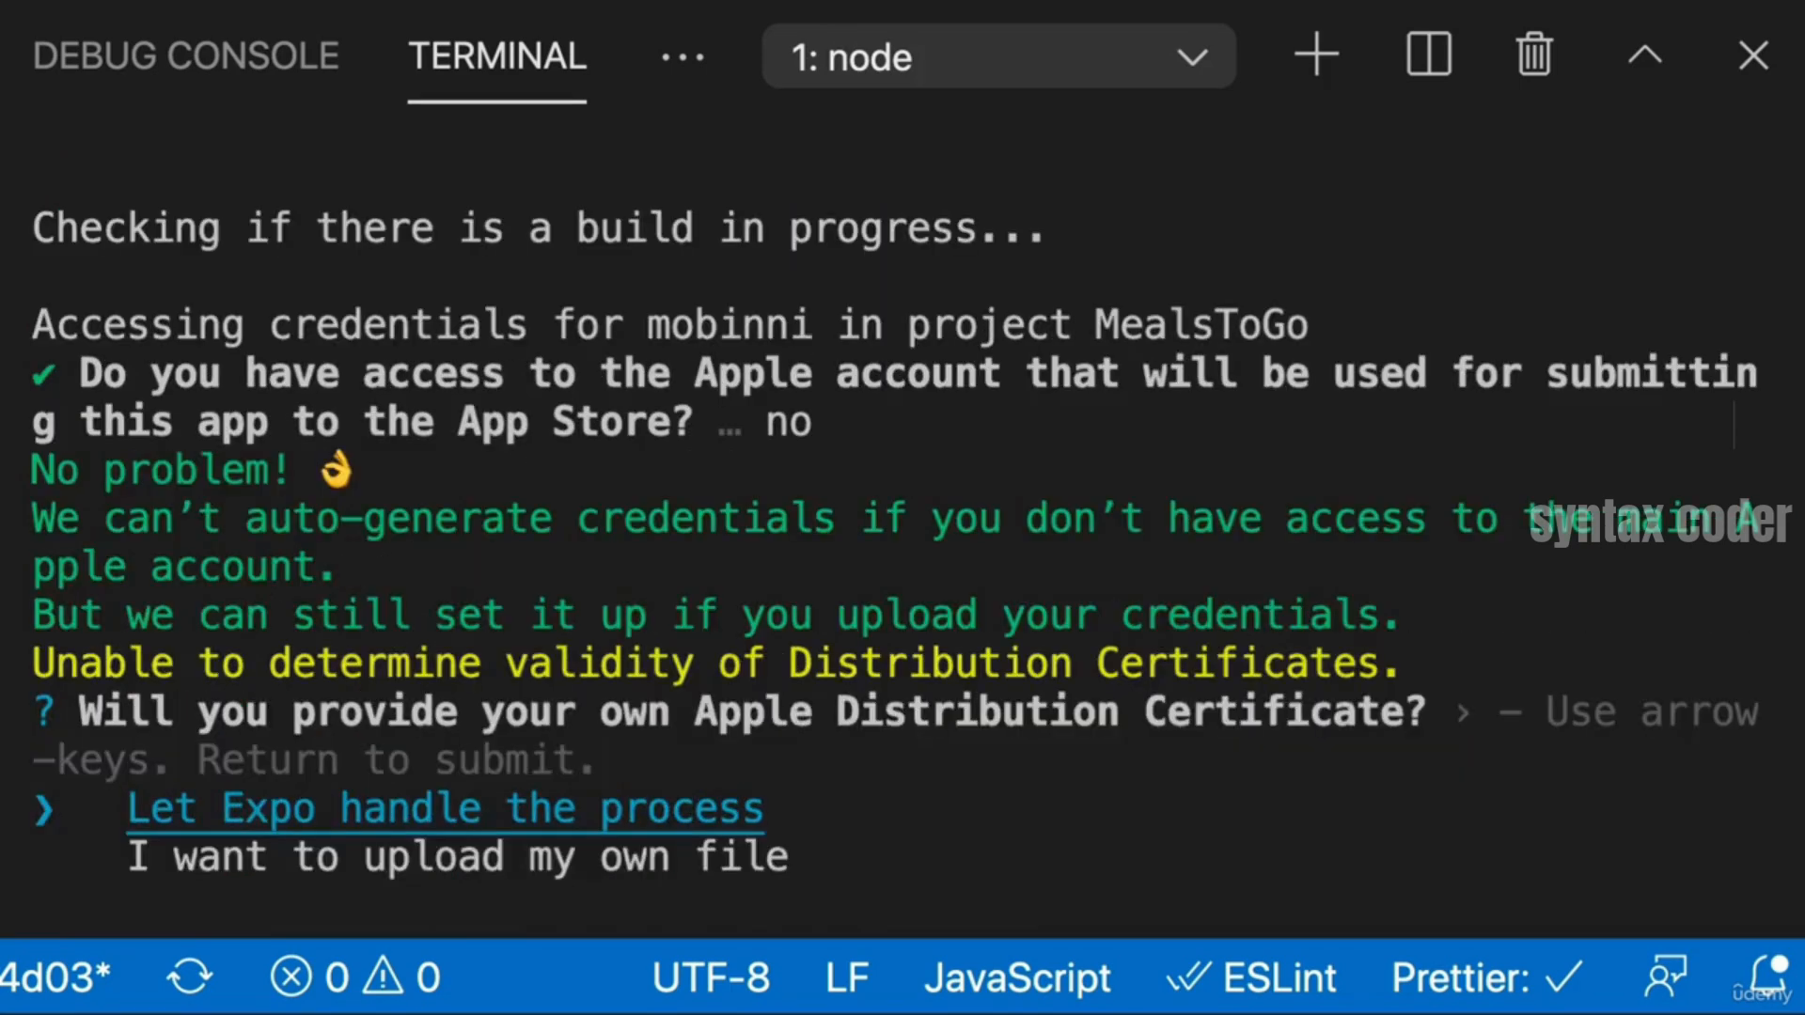
# Accept the suggested Apple ID and let Expo handle the distribution certificate, push notifications key and provisioning profile
pyautogui.press('Return')
pyautogui.press('Return')
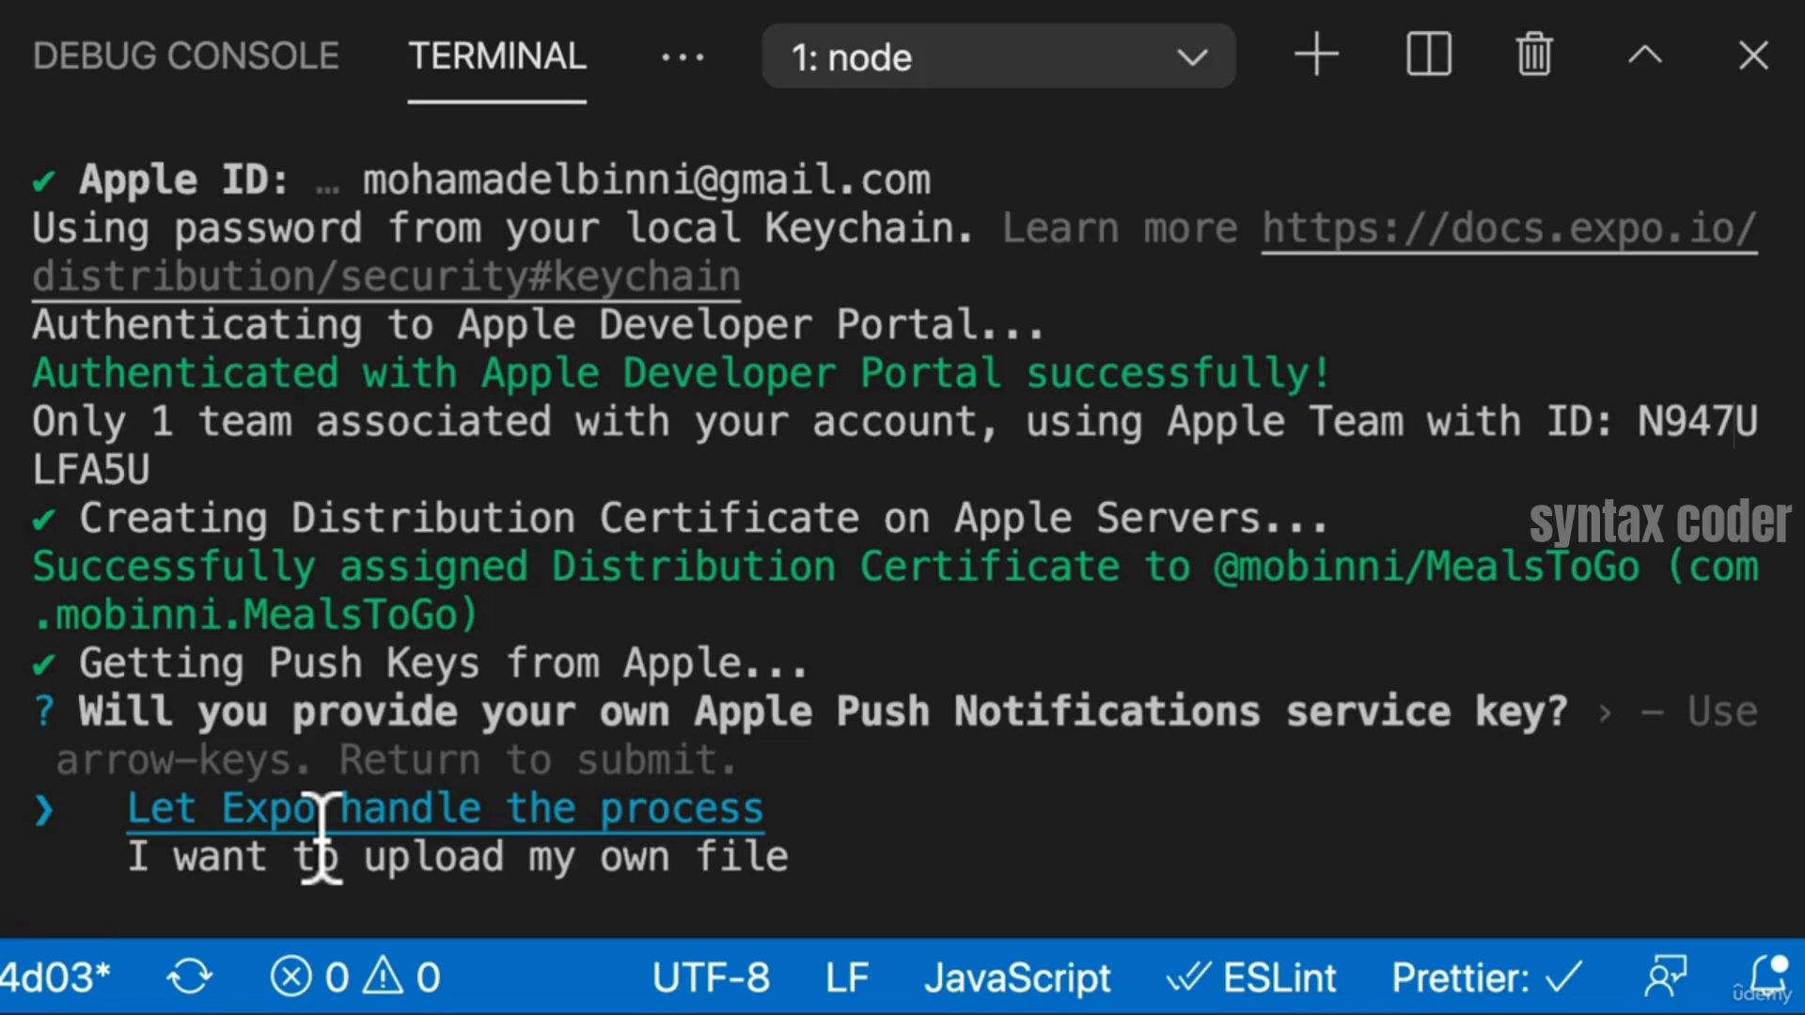
pyautogui.press('Return')
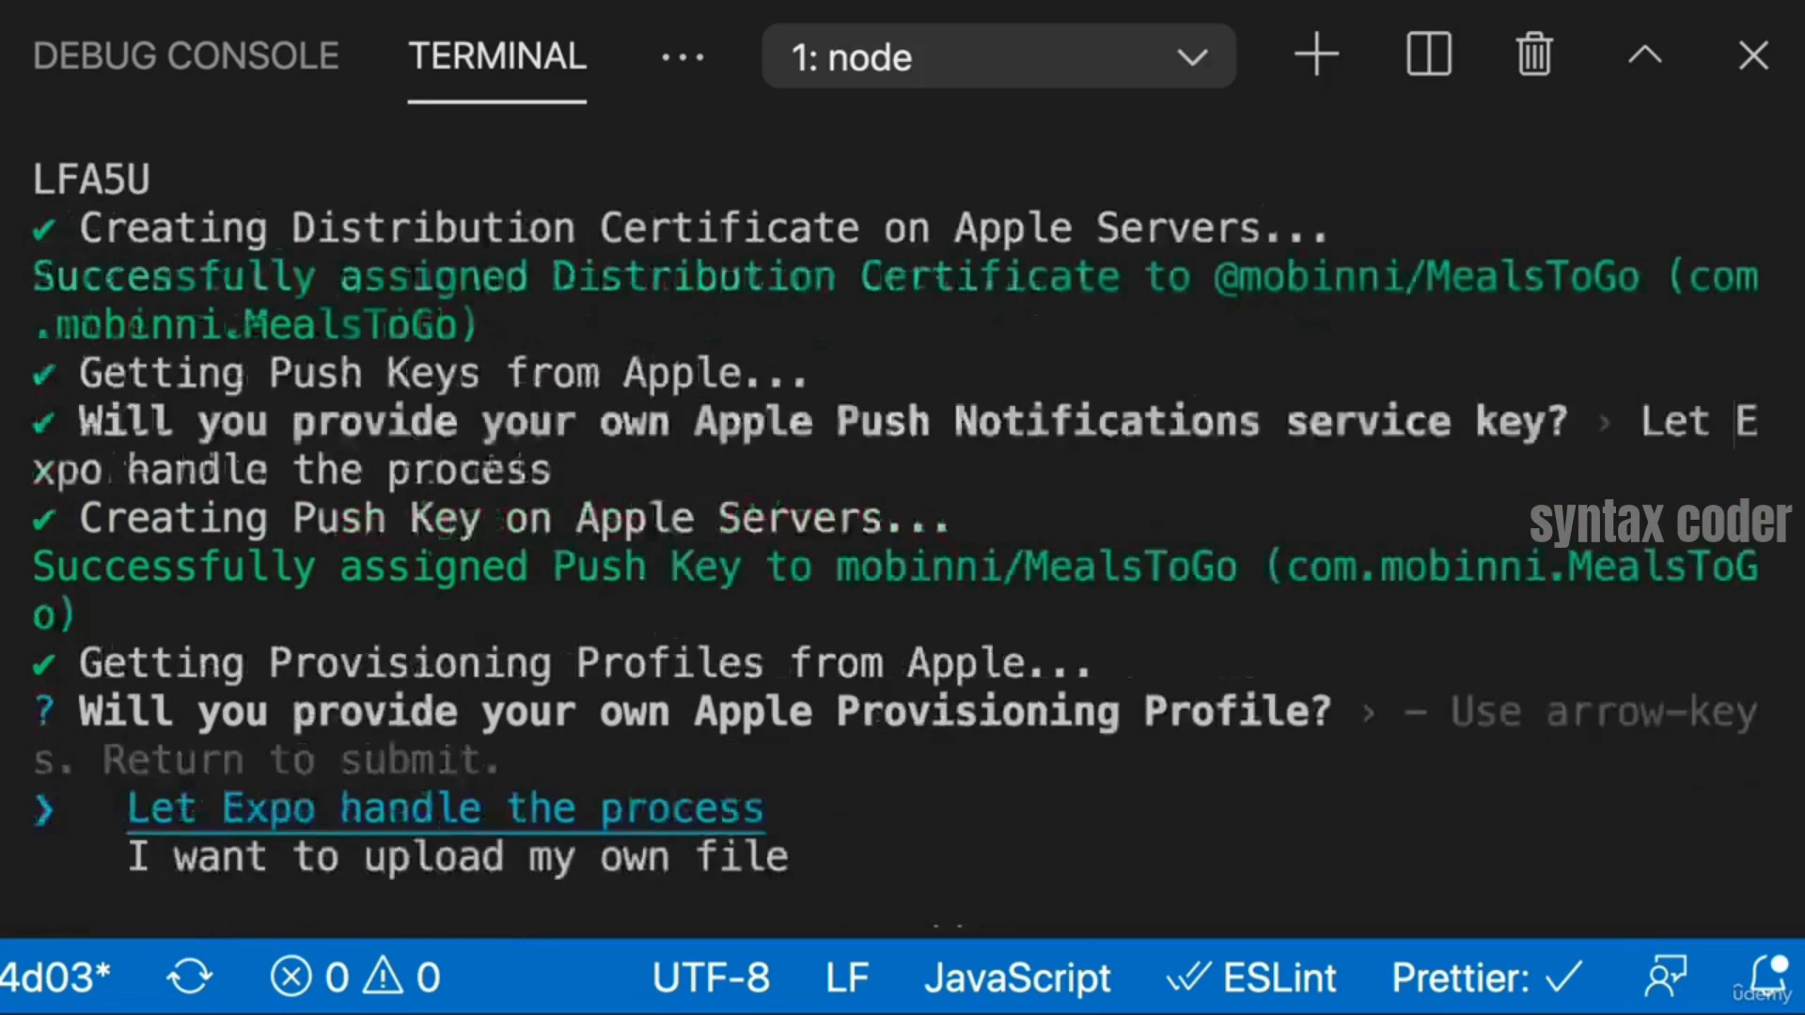
pyautogui.press('Return')
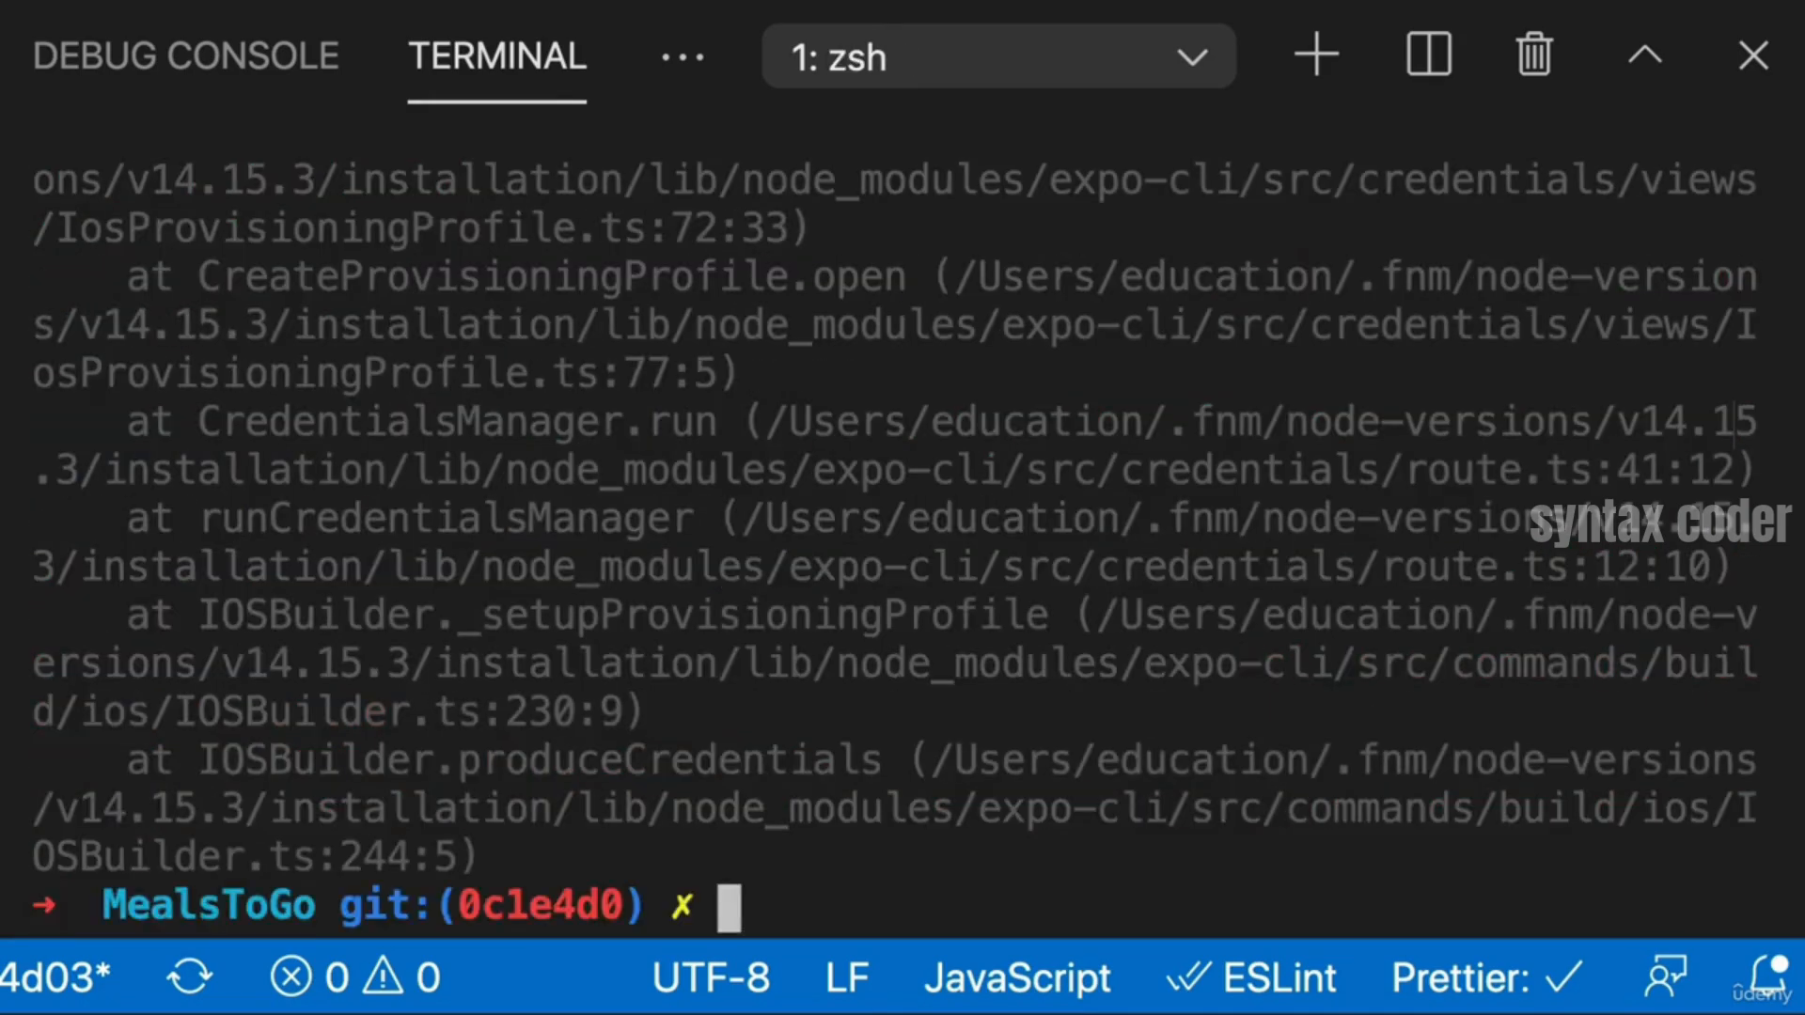
# Read the build output's project credential configuration and the error reason mentioning the bundle ID
pyautogui.scroll(15, 895, 545)
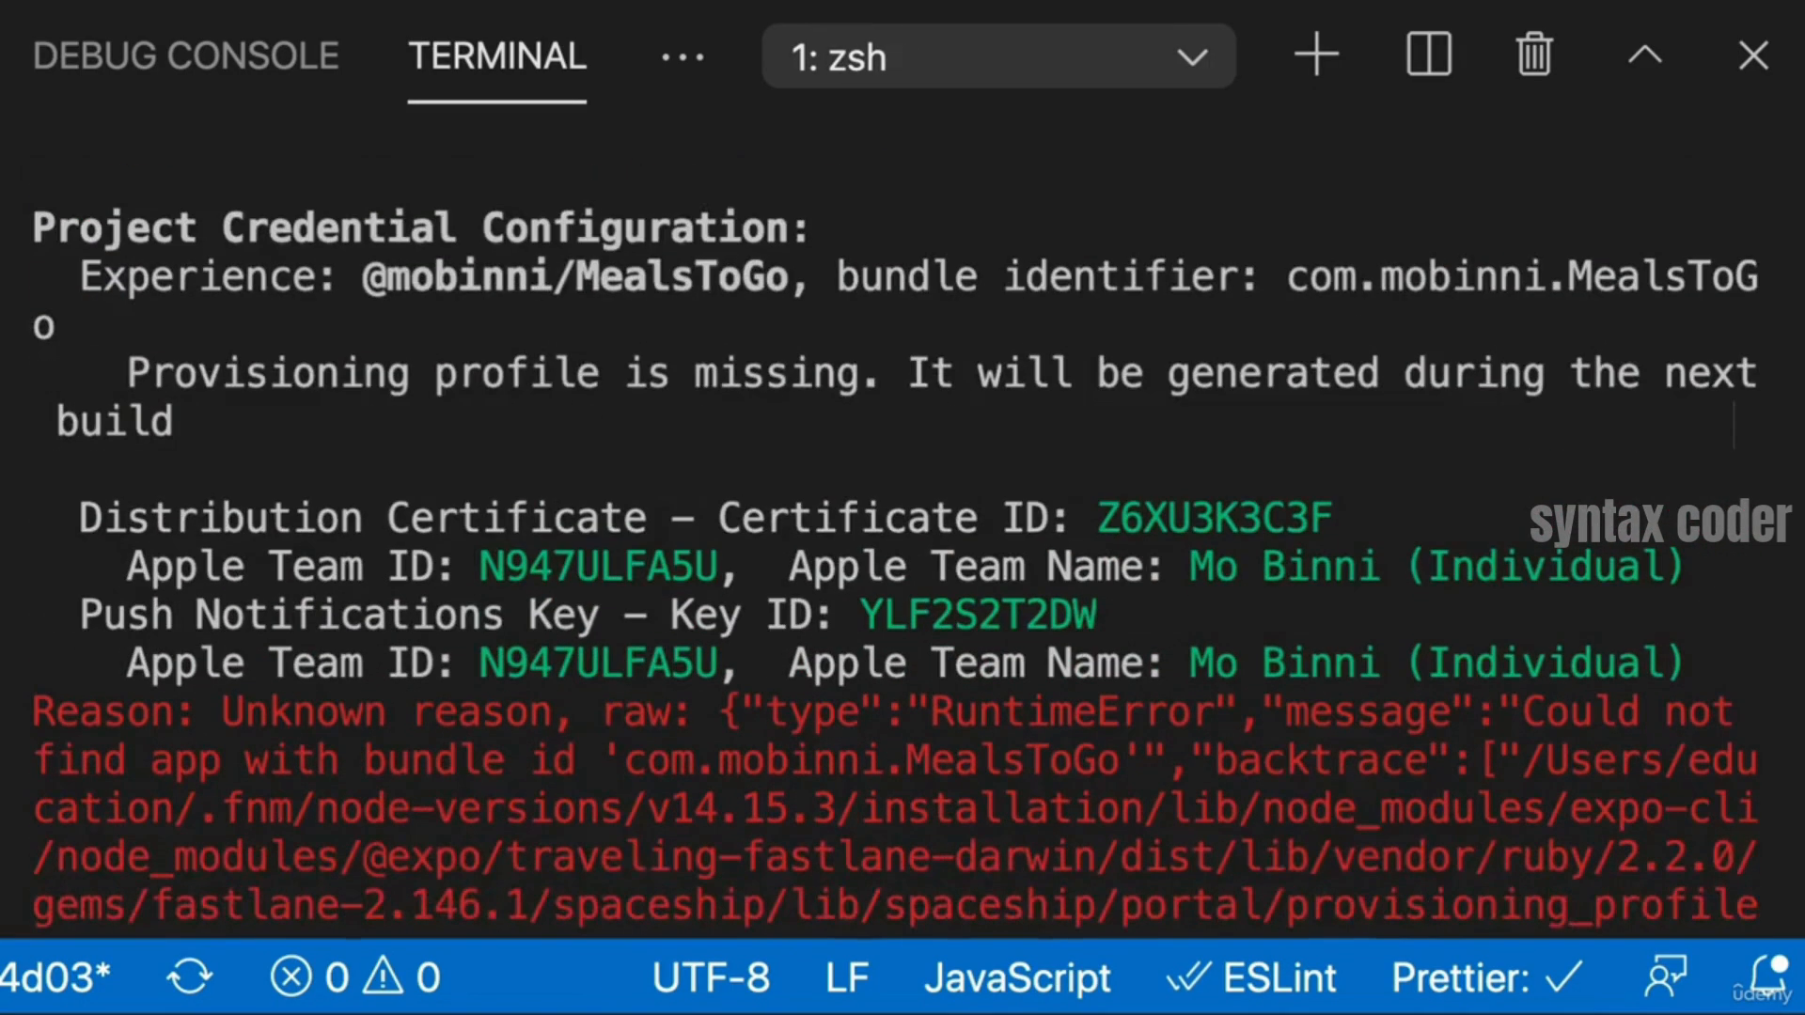
pyautogui.scroll(-1, 895, 546)
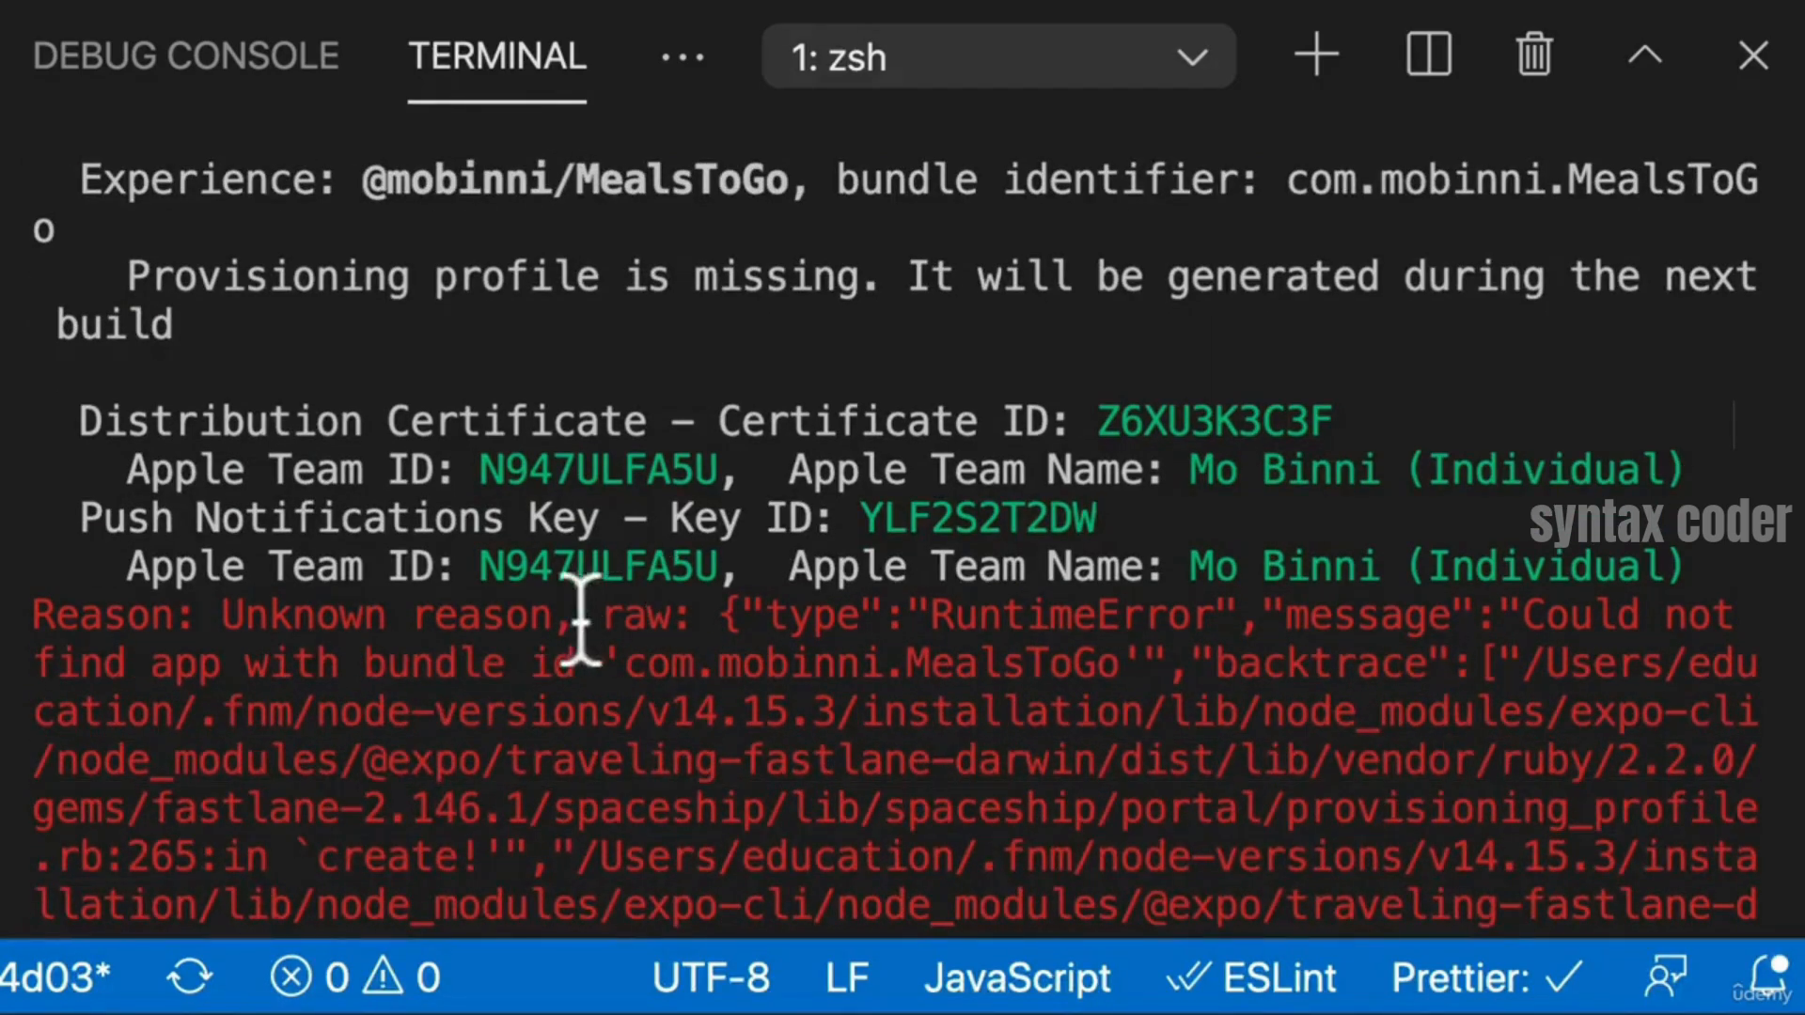
pyautogui.moveTo(33, 663); pyautogui.dragTo(1139, 672)
pyautogui.scroll(-6, 1138, 672)
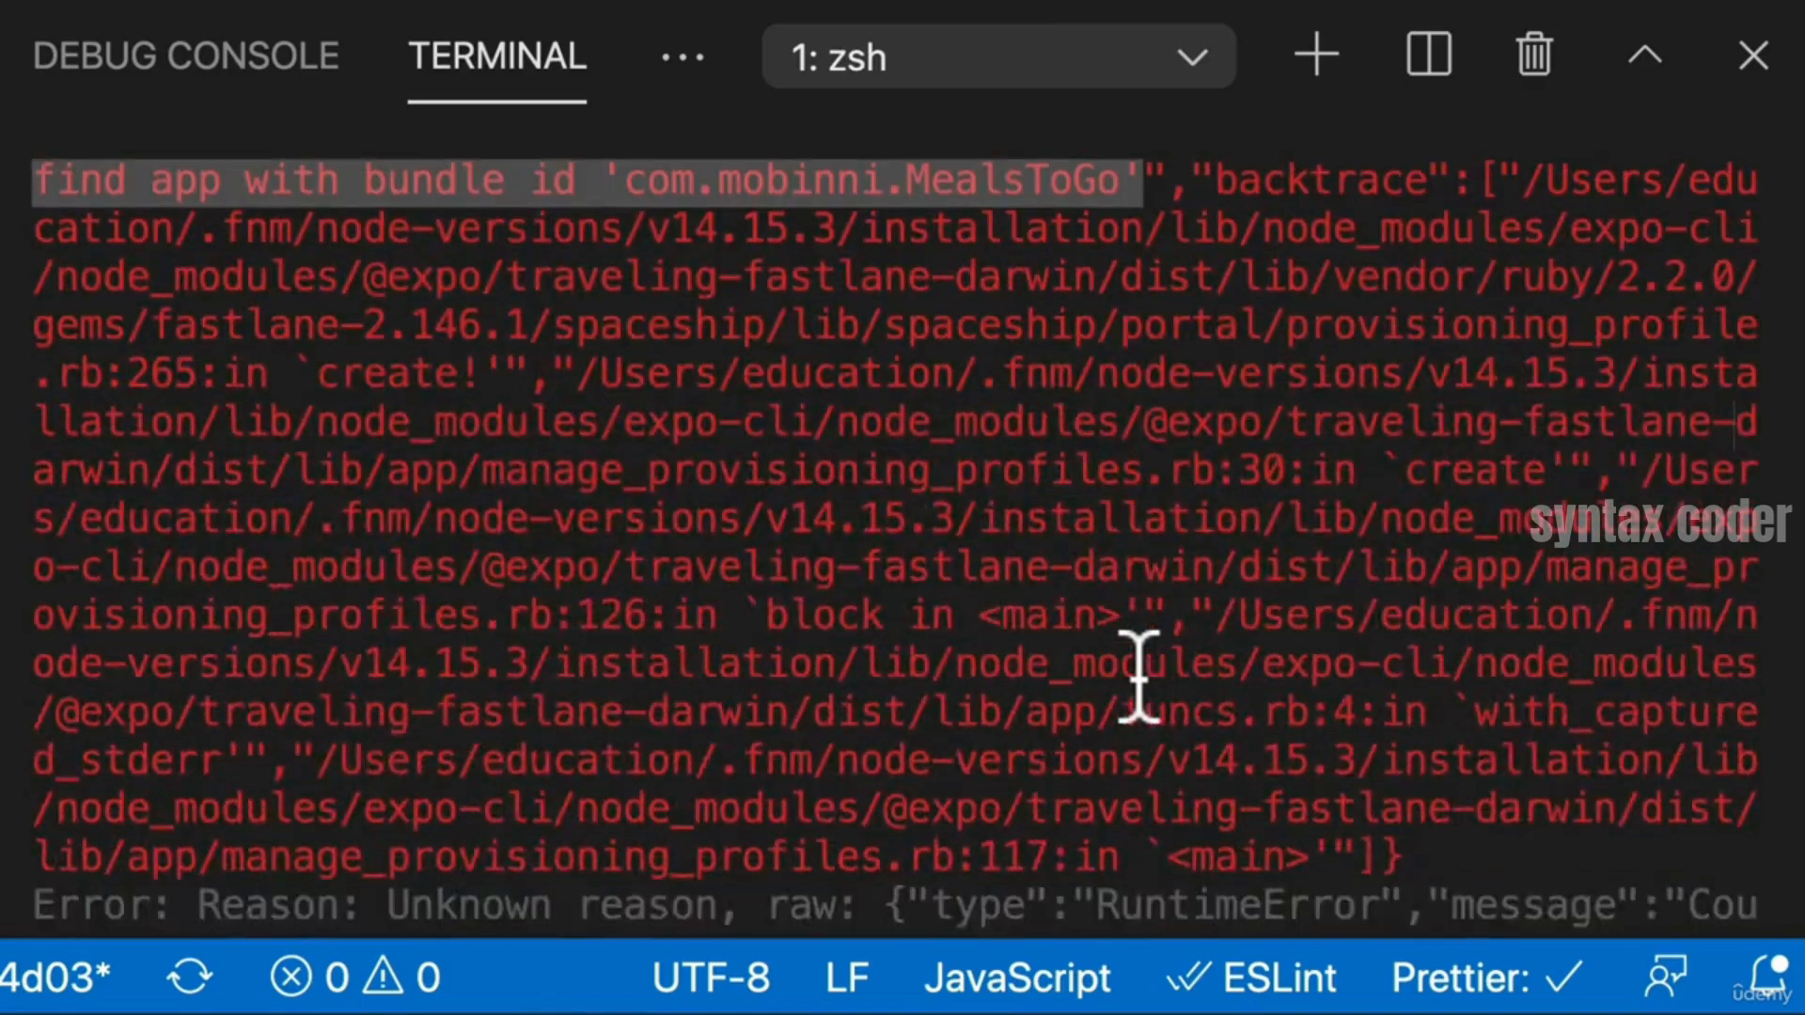
pyautogui.scroll(-10, 1139, 675)
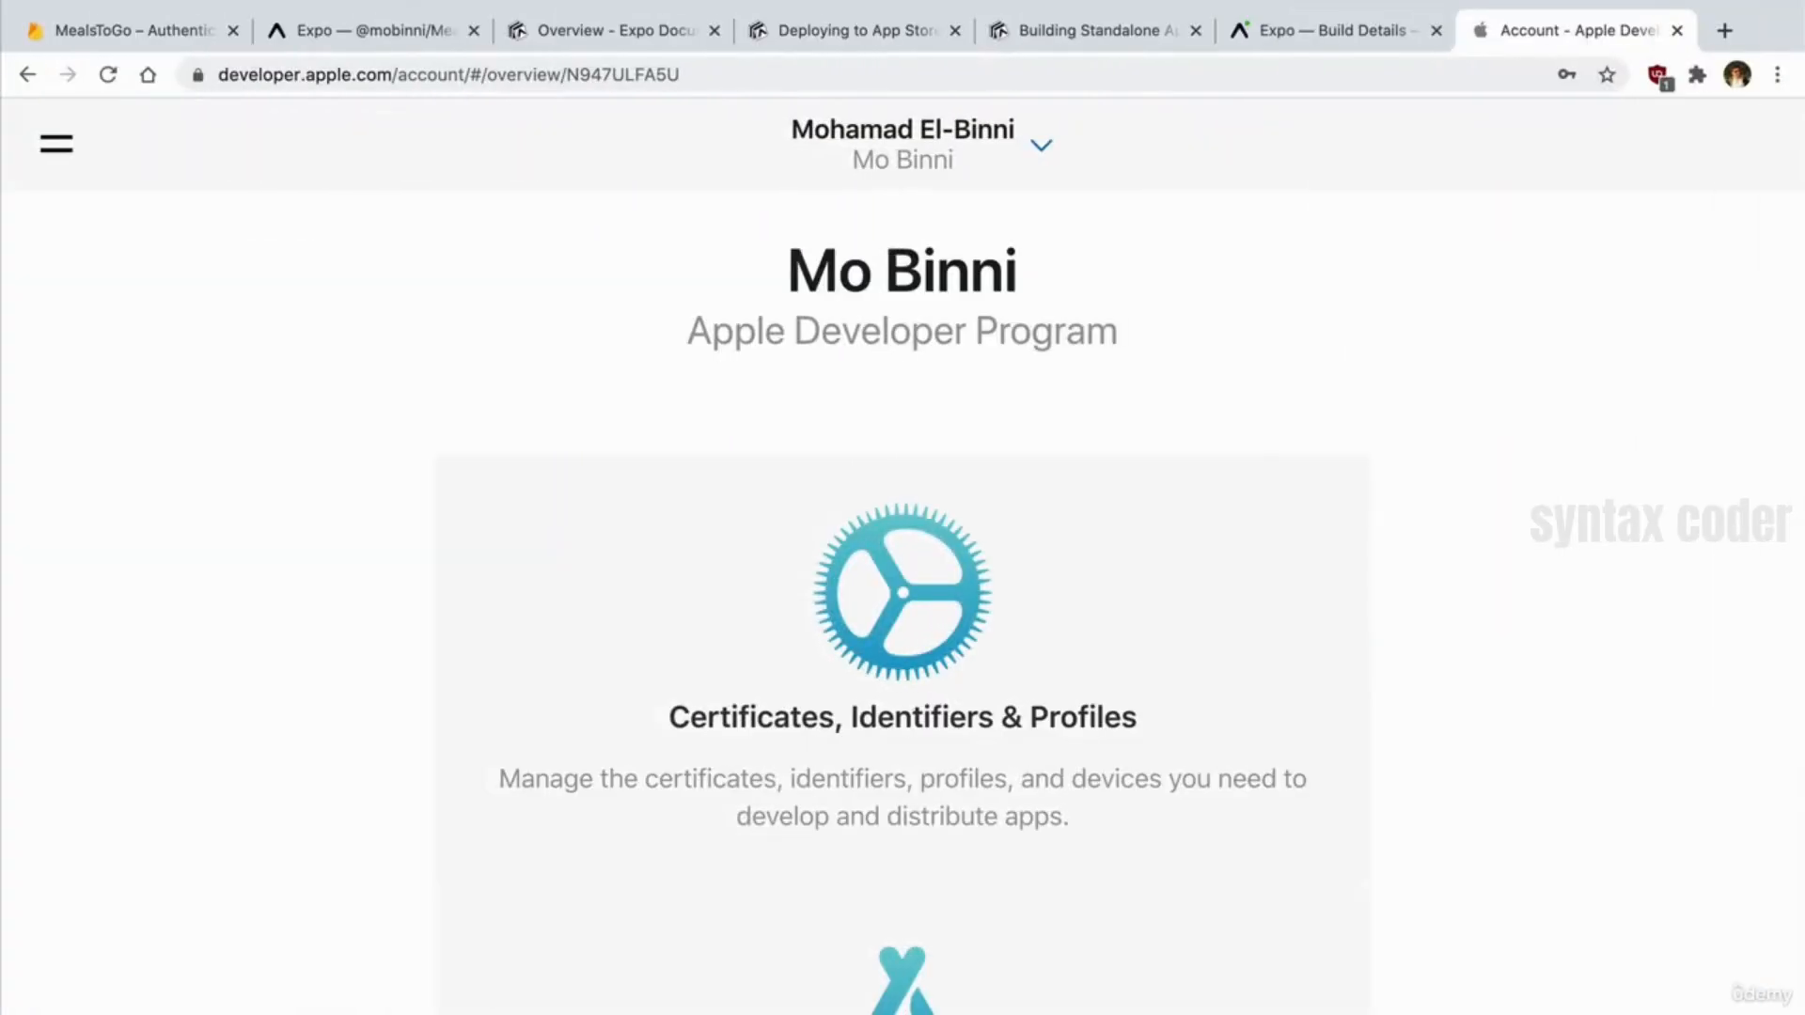
# Switch to the browser and look through the certificates, devices and App ID identifiers under Certificates, Identifiers & Profiles
pyautogui.click(955, 679)
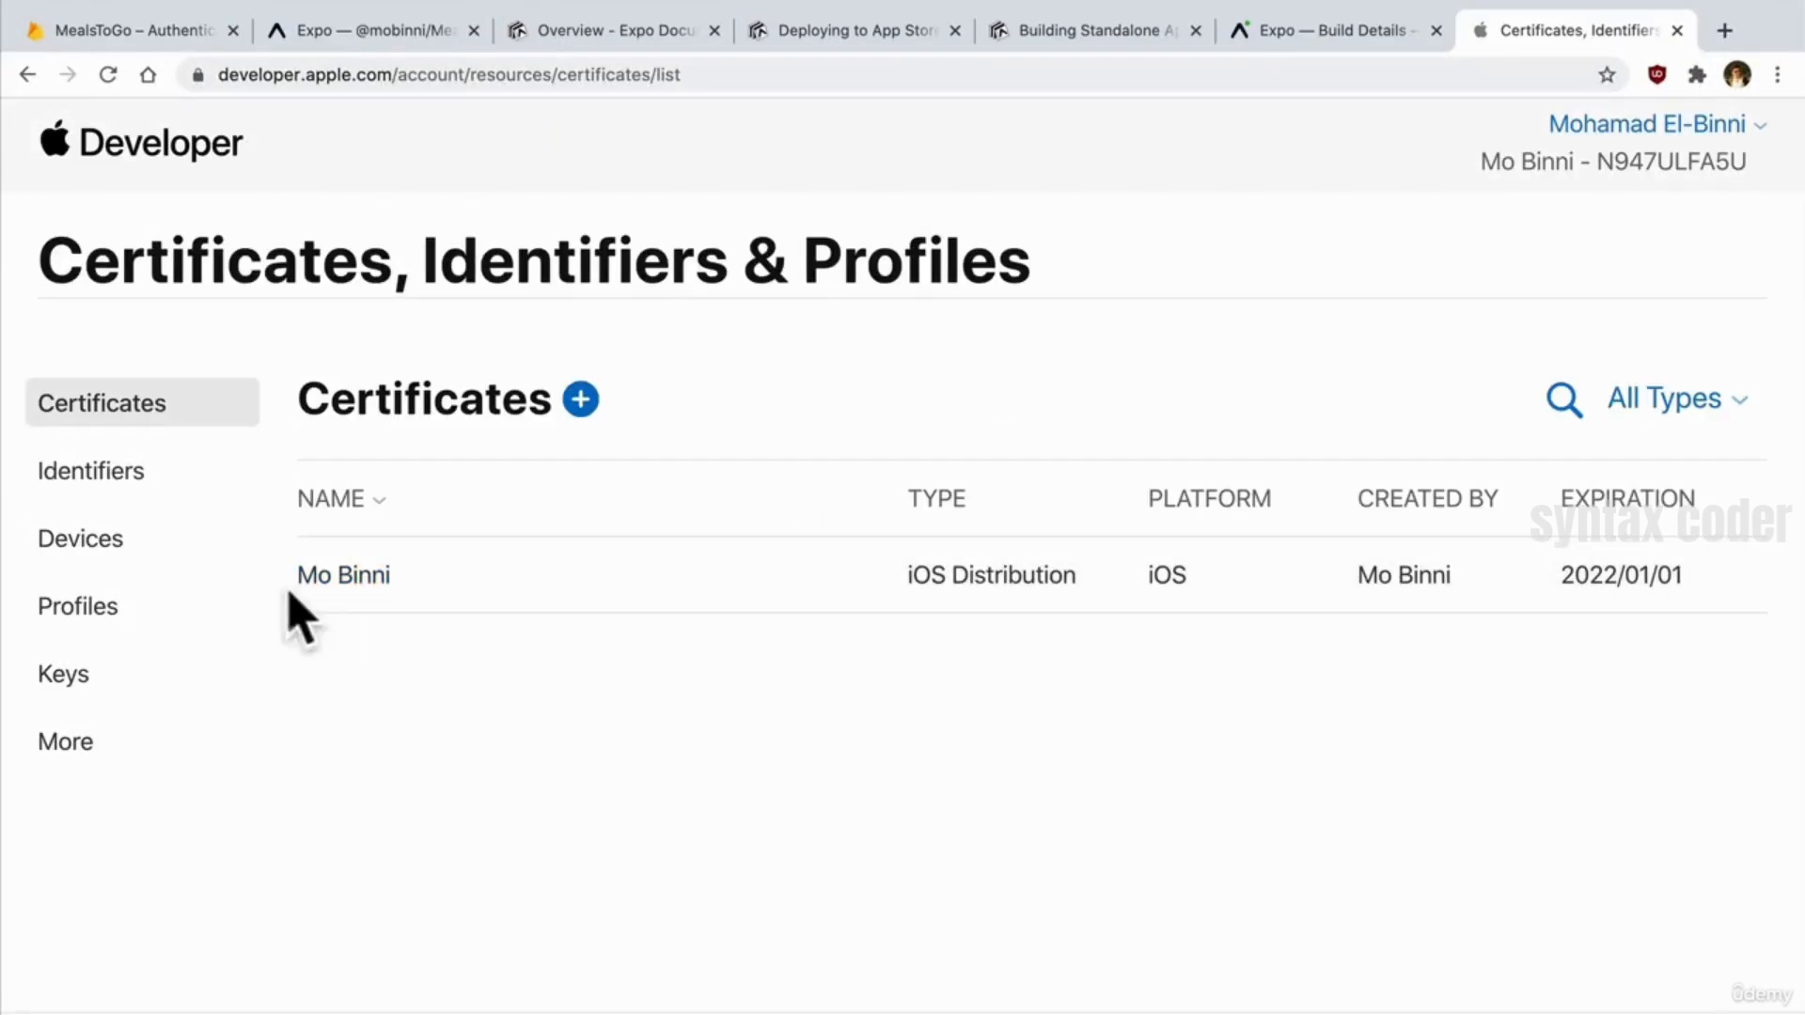
pyautogui.click(128, 476)
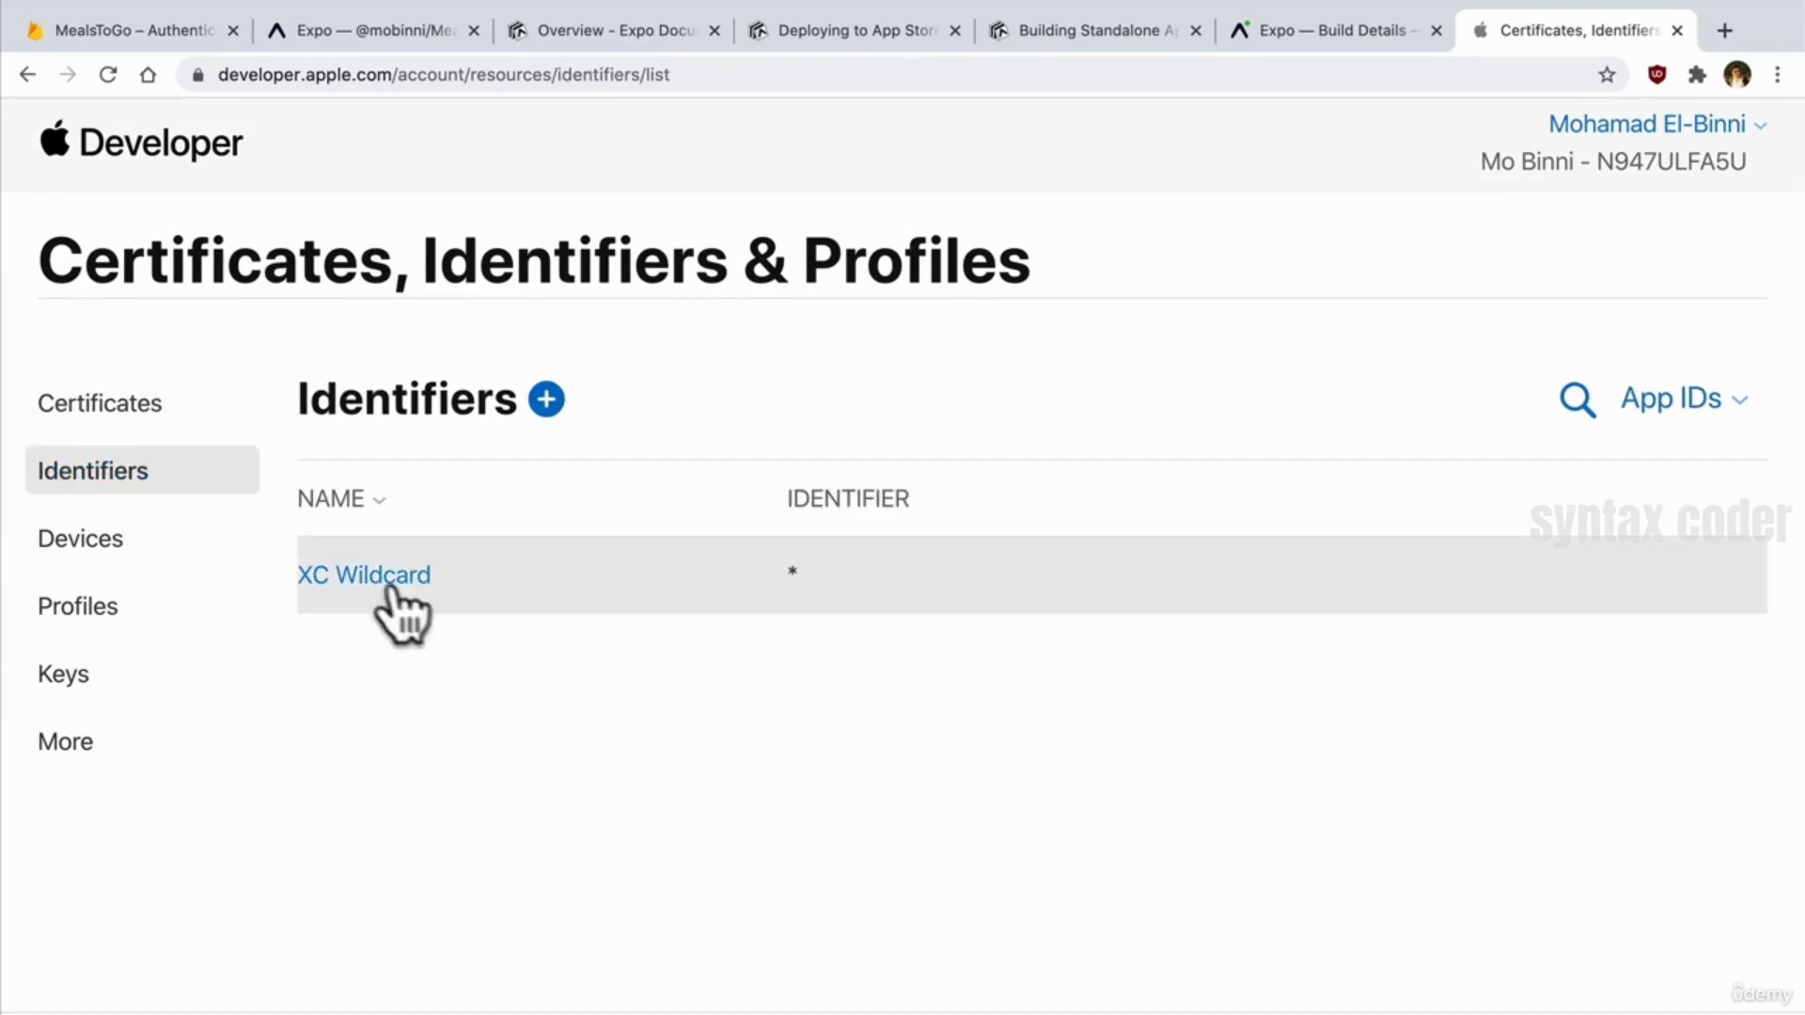
pyautogui.click(79, 556)
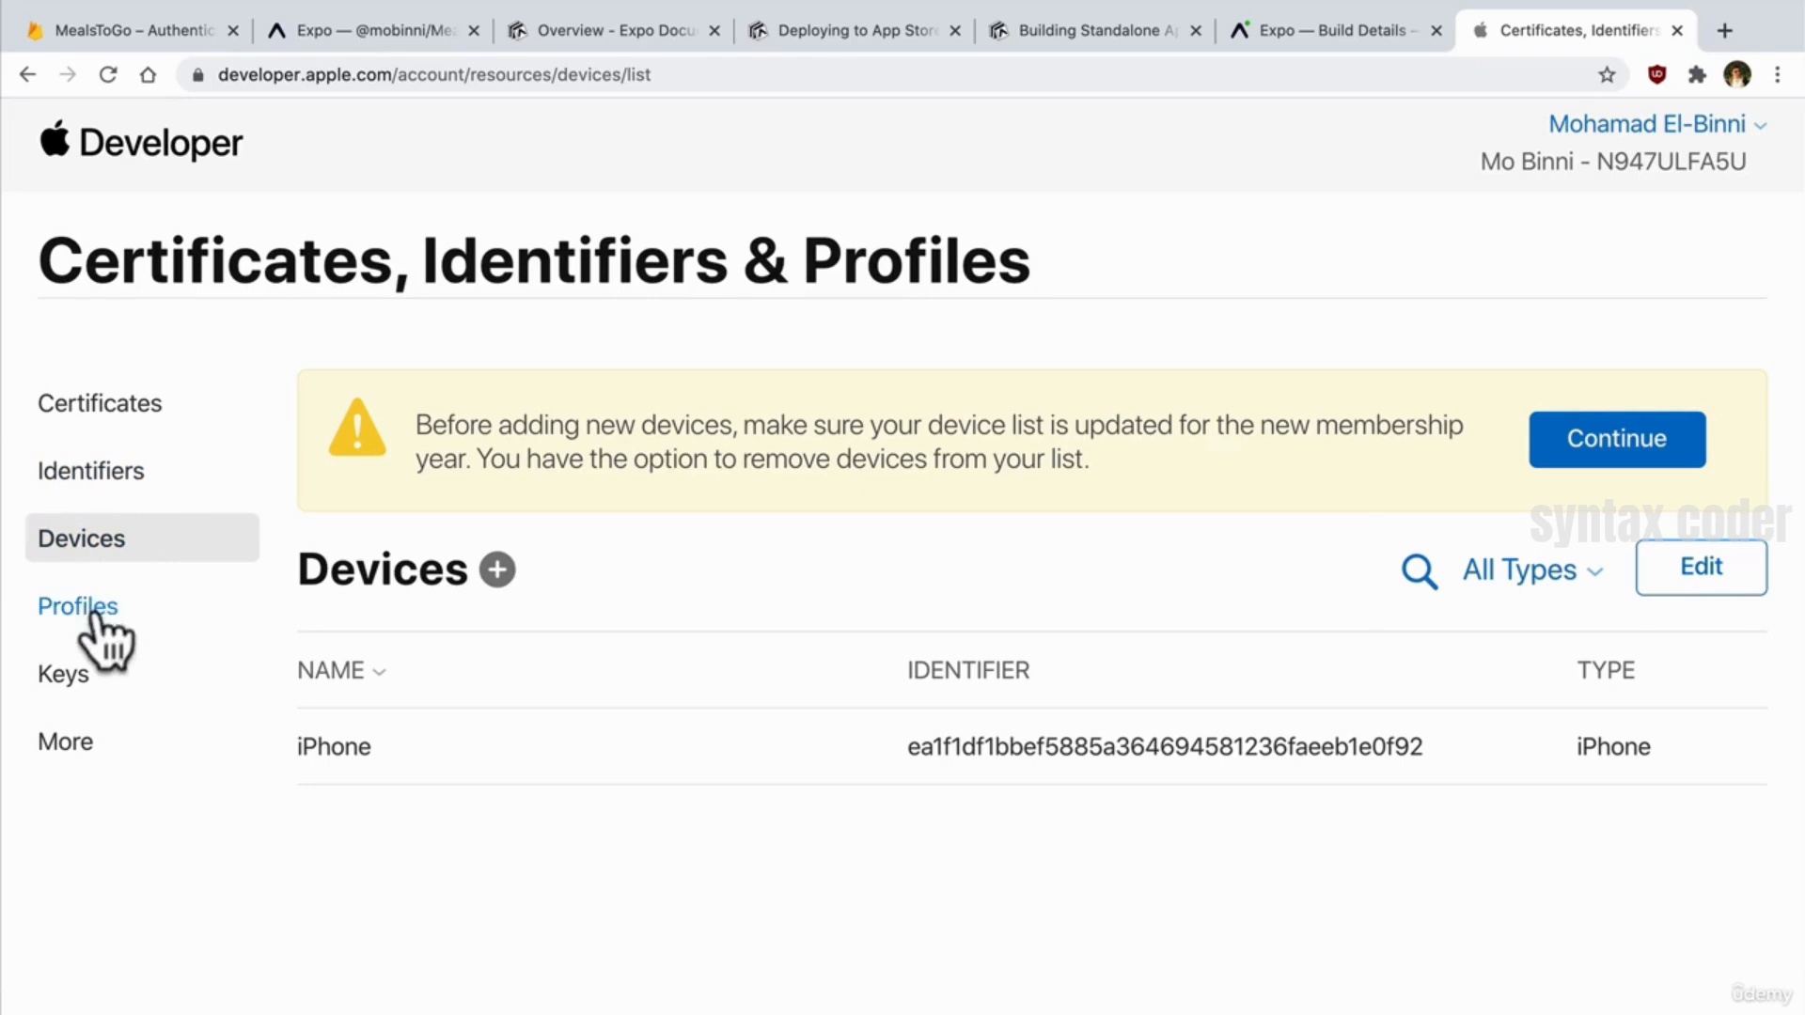
pyautogui.click(119, 470)
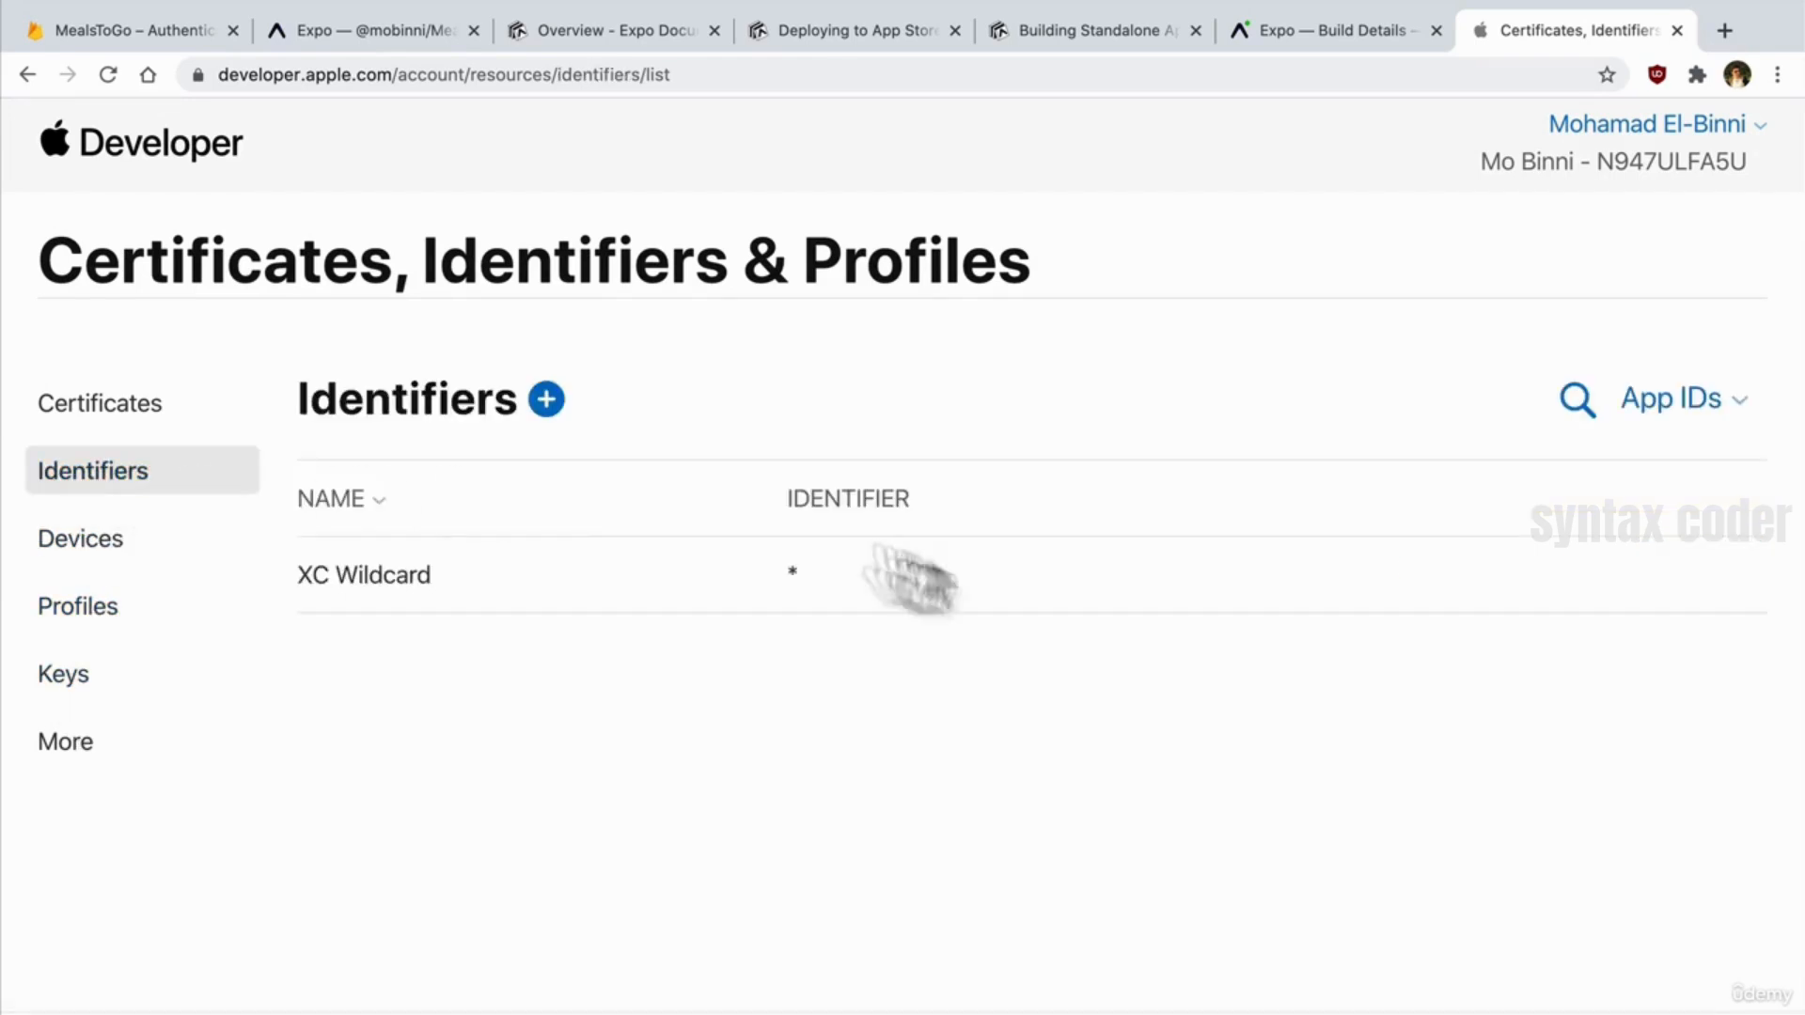
pyautogui.click(1668, 398)
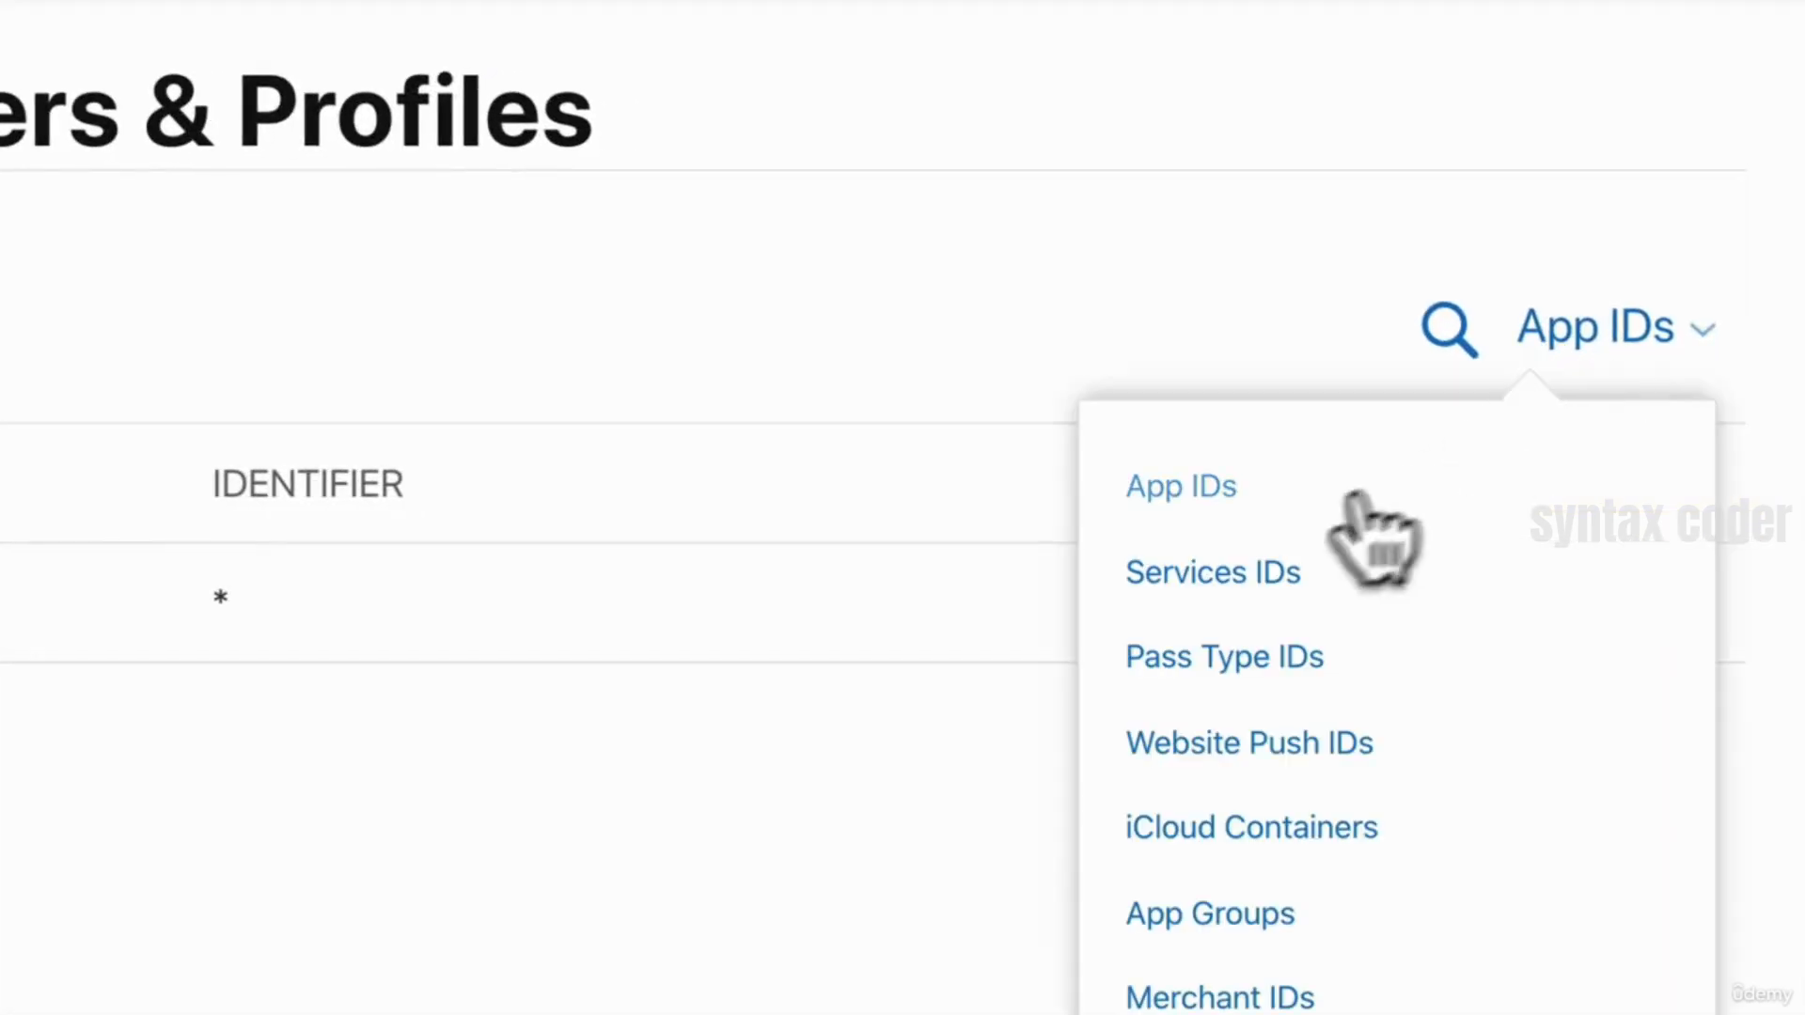
pyautogui.click(1351, 495)
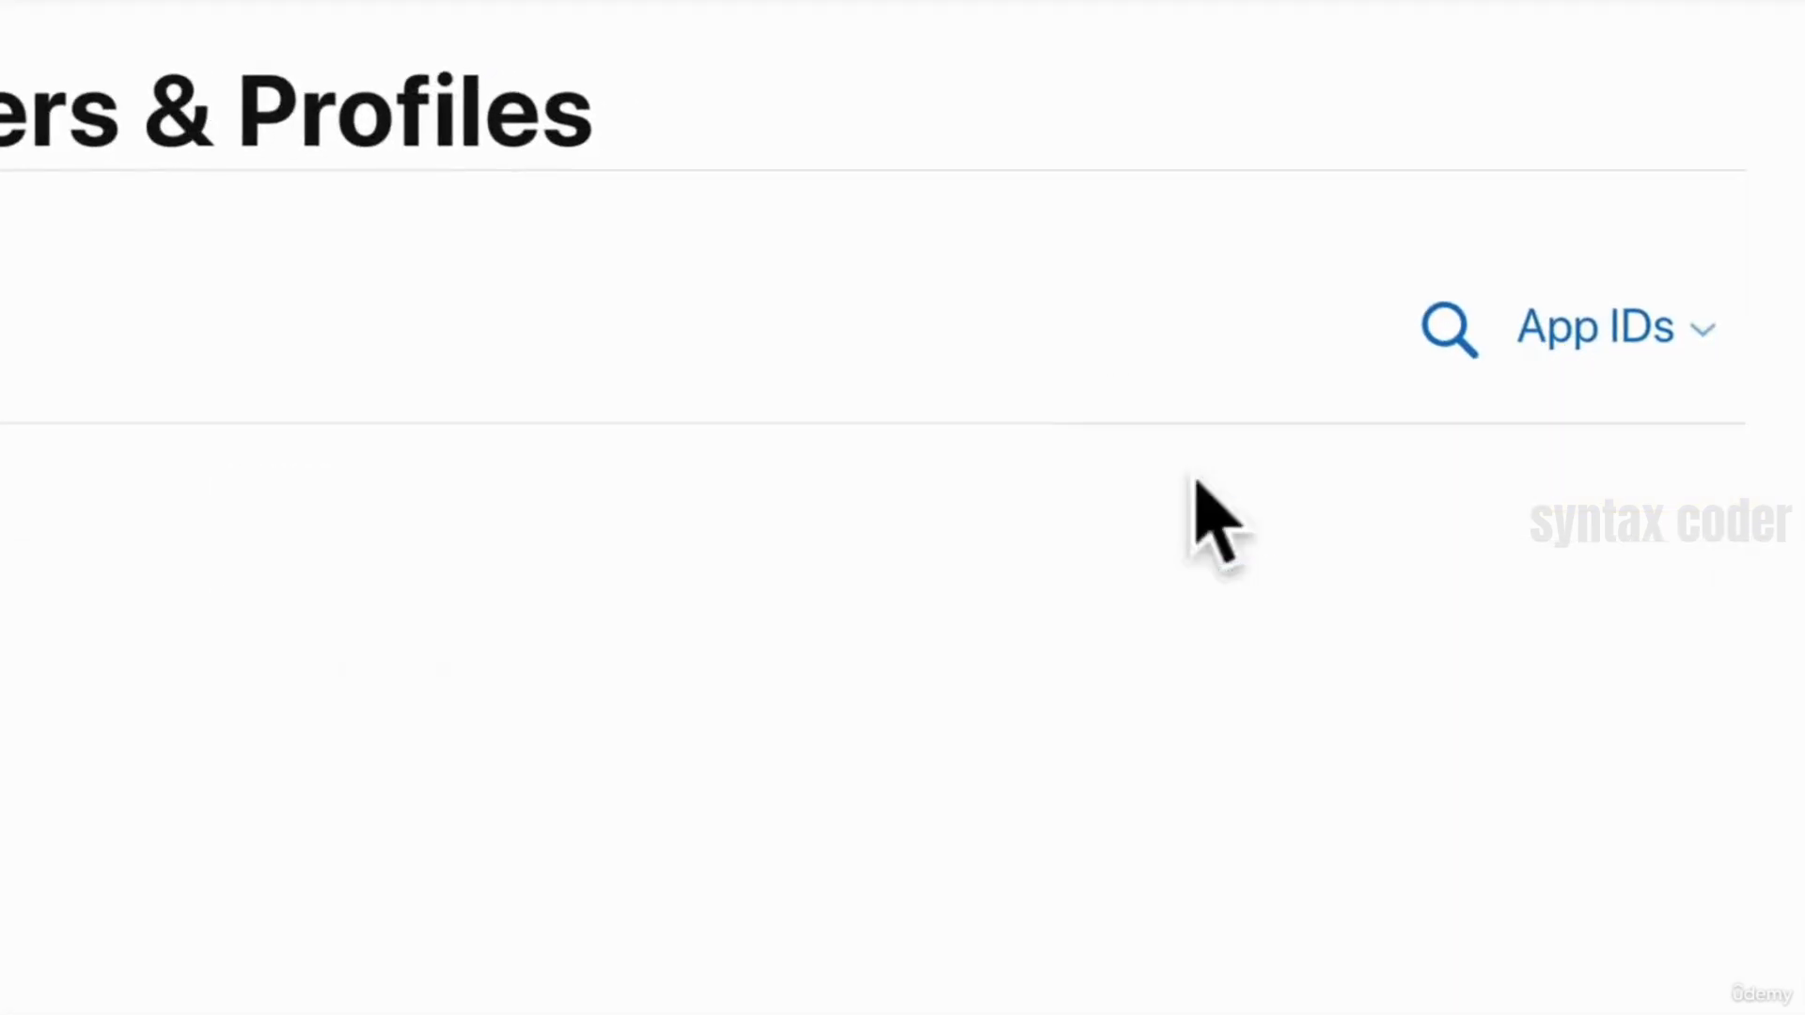
# Start registering a new identifier, choosing App IDs as the kind and App as the type
pyautogui.click(544, 395)
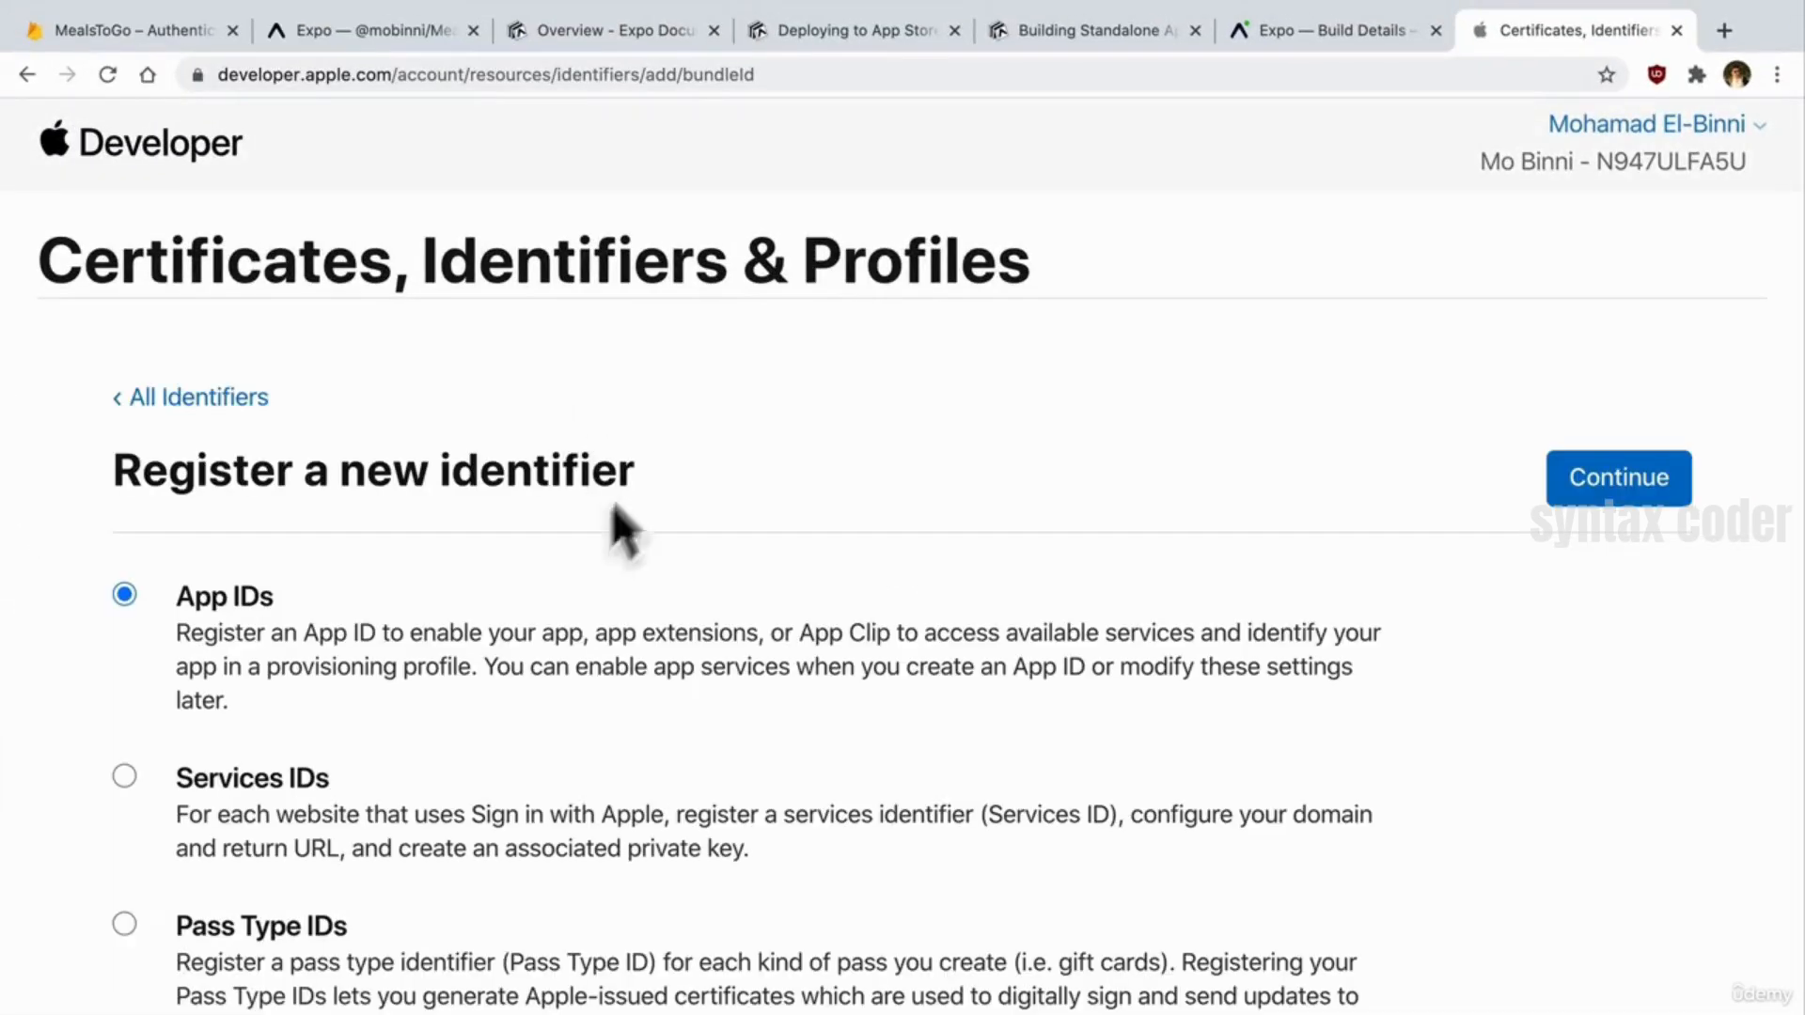
pyautogui.scroll(-5, 515, 658)
pyautogui.scroll(5, 516, 652)
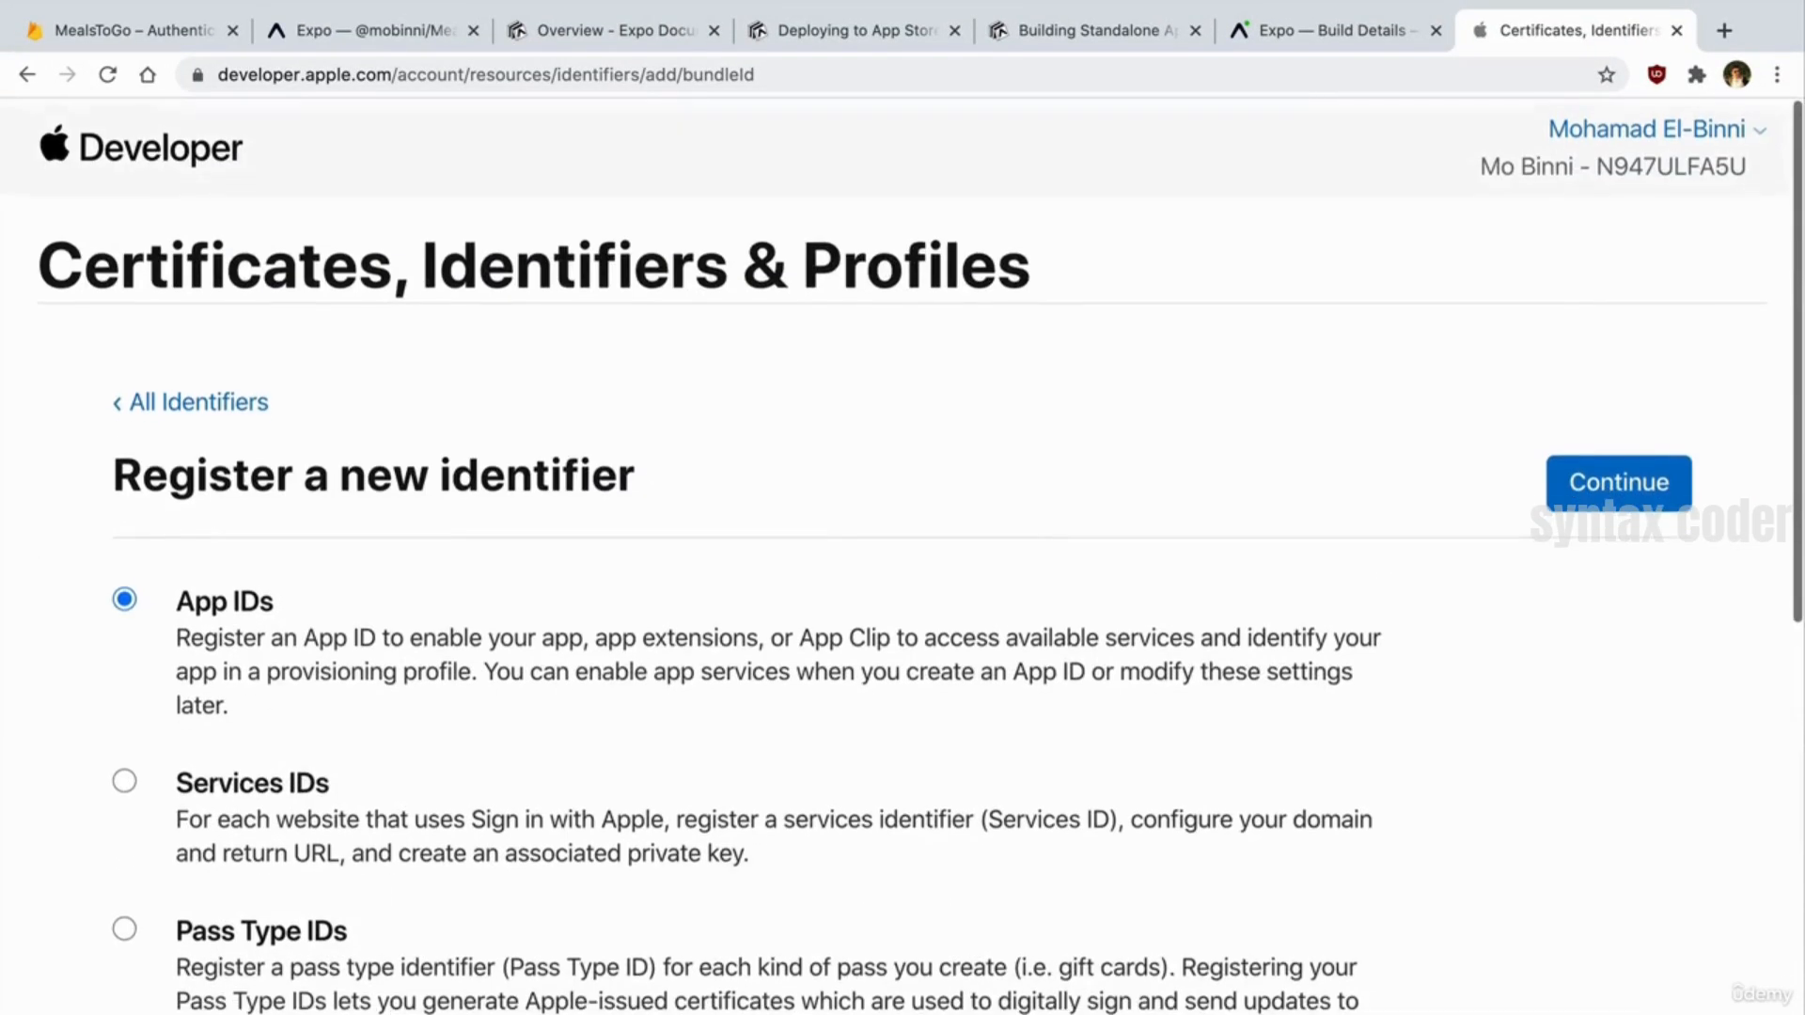
pyautogui.click(1655, 484)
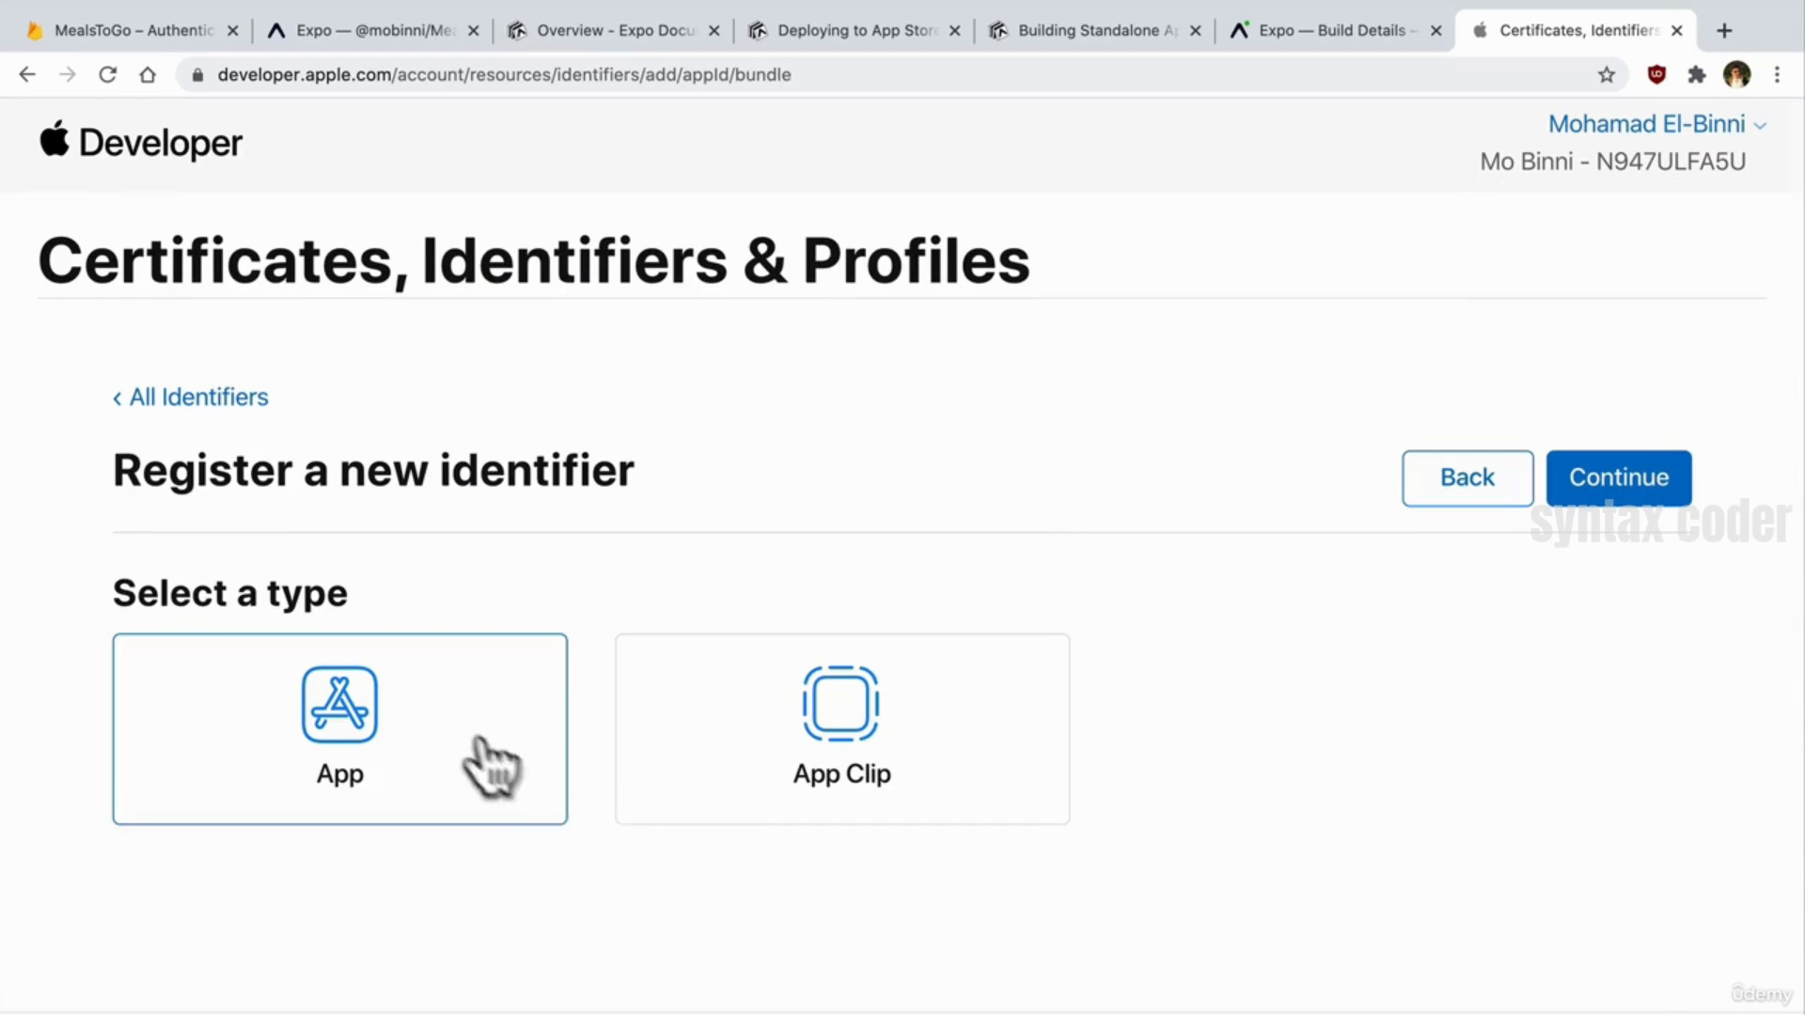
pyautogui.scroll(-1, 470, 846)
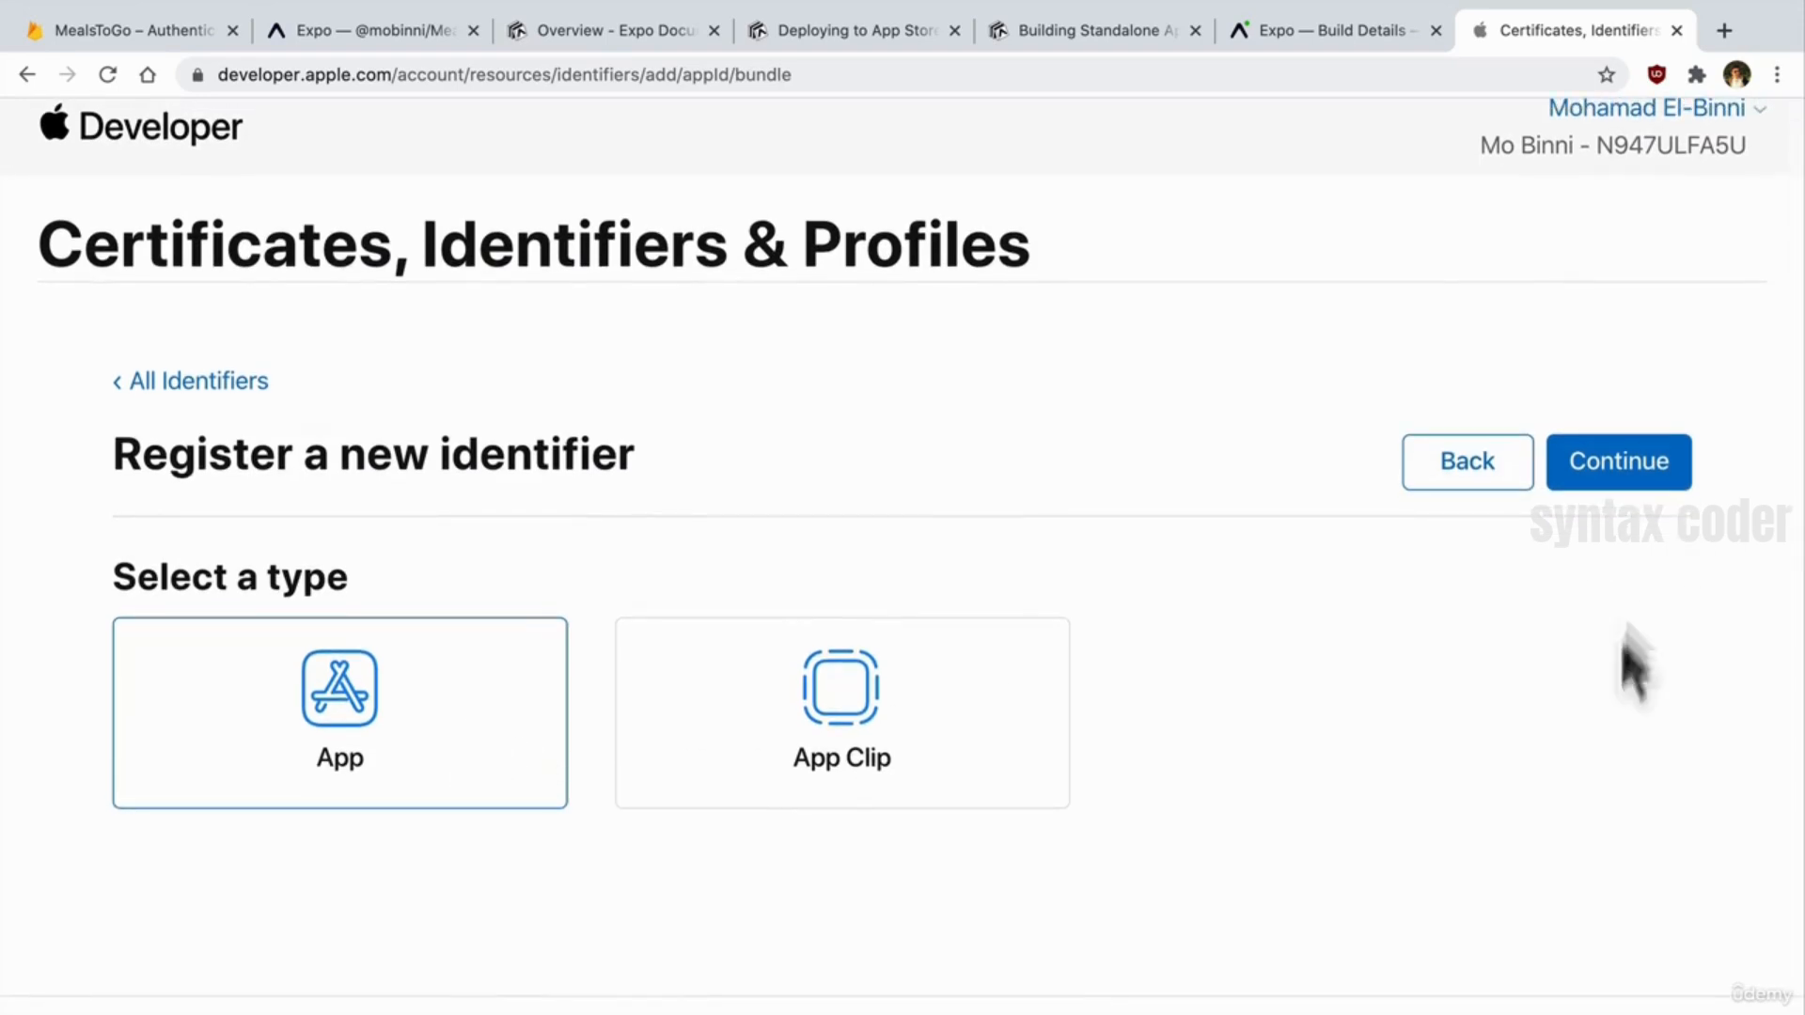
pyautogui.click(1618, 484)
# Fill in the App ID form with bundle ID com.mobinni.MealsToGo, copied from the terminal's build error, and the description Meals To Go
pyautogui.click(250, 724)
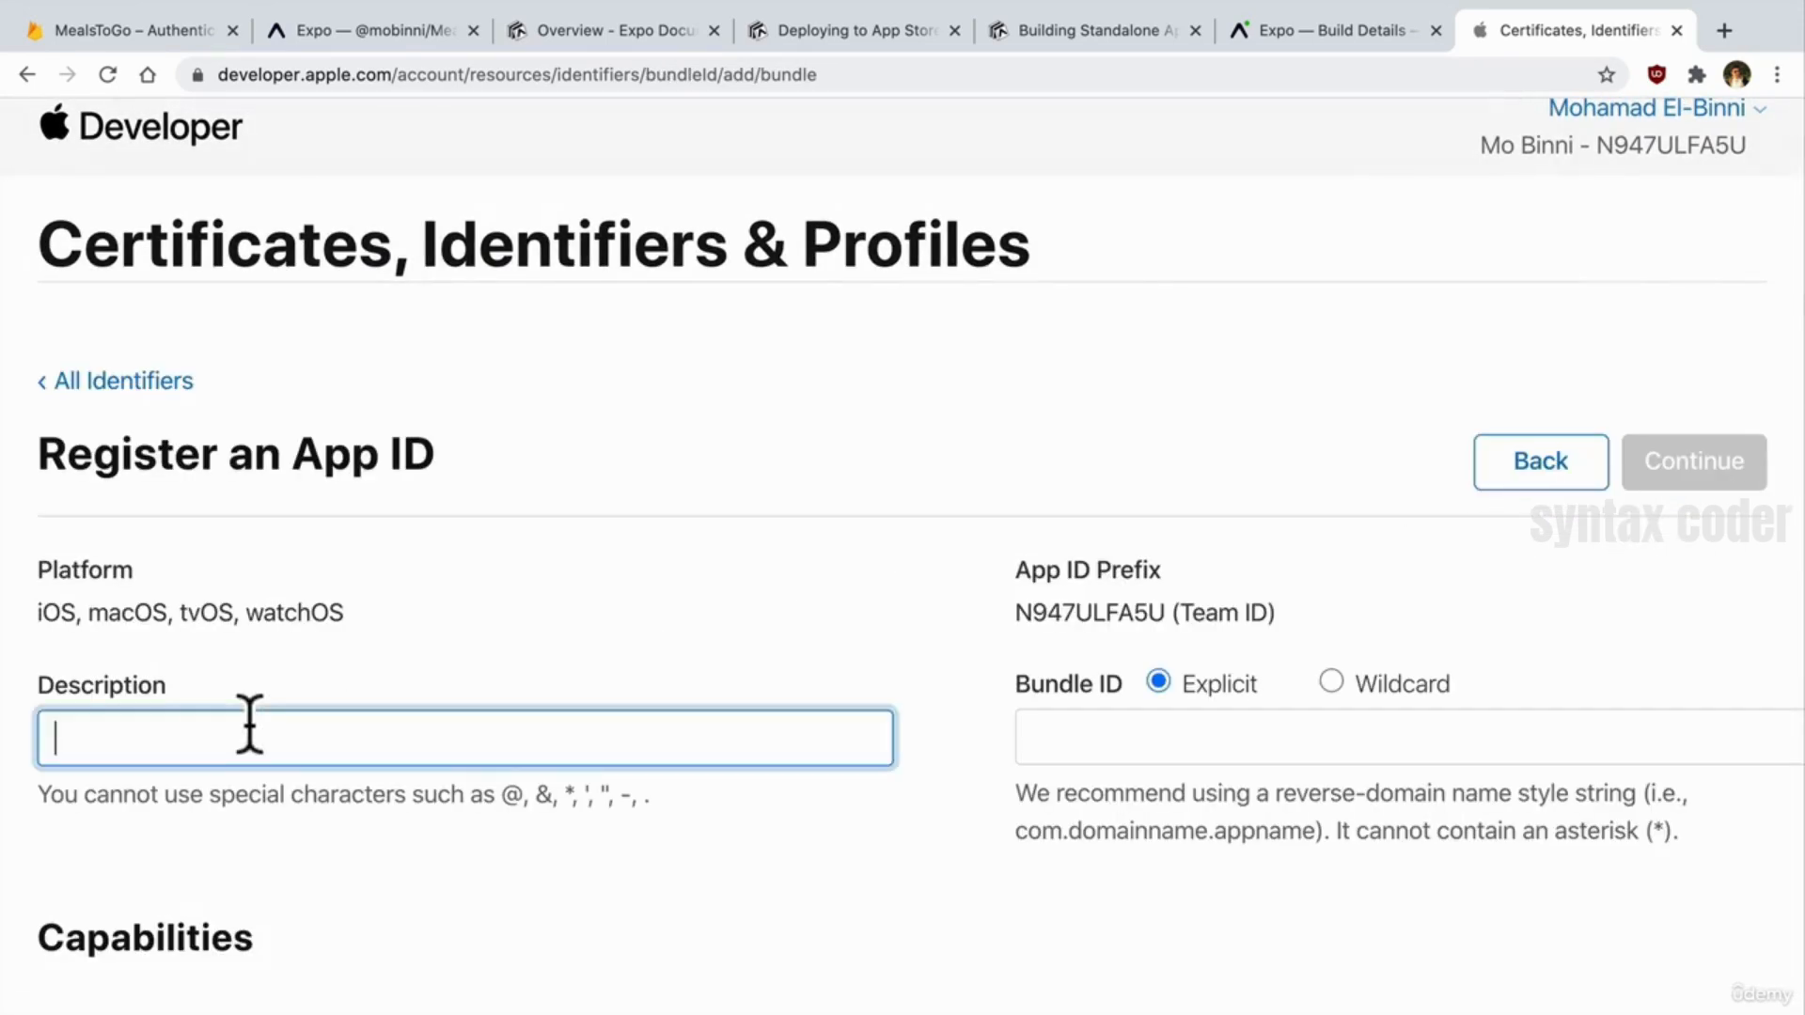
pyautogui.click(1080, 733)
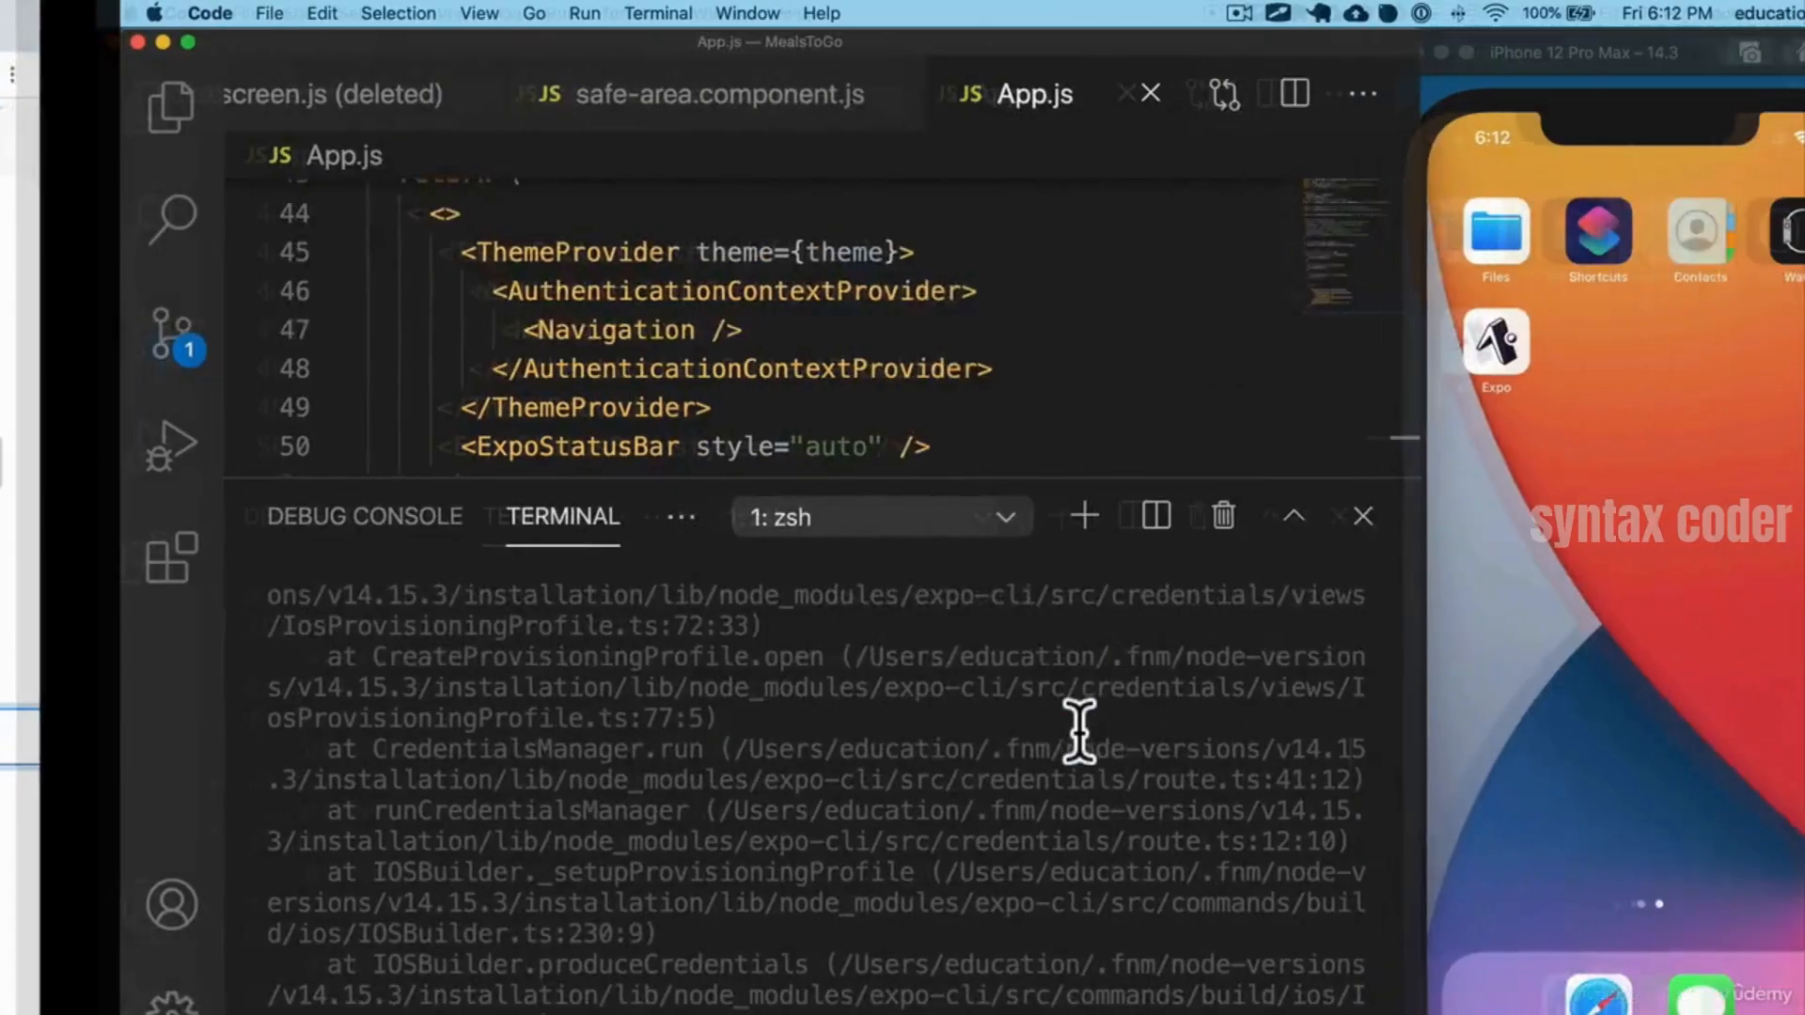
pyautogui.scroll(10, 550, 757)
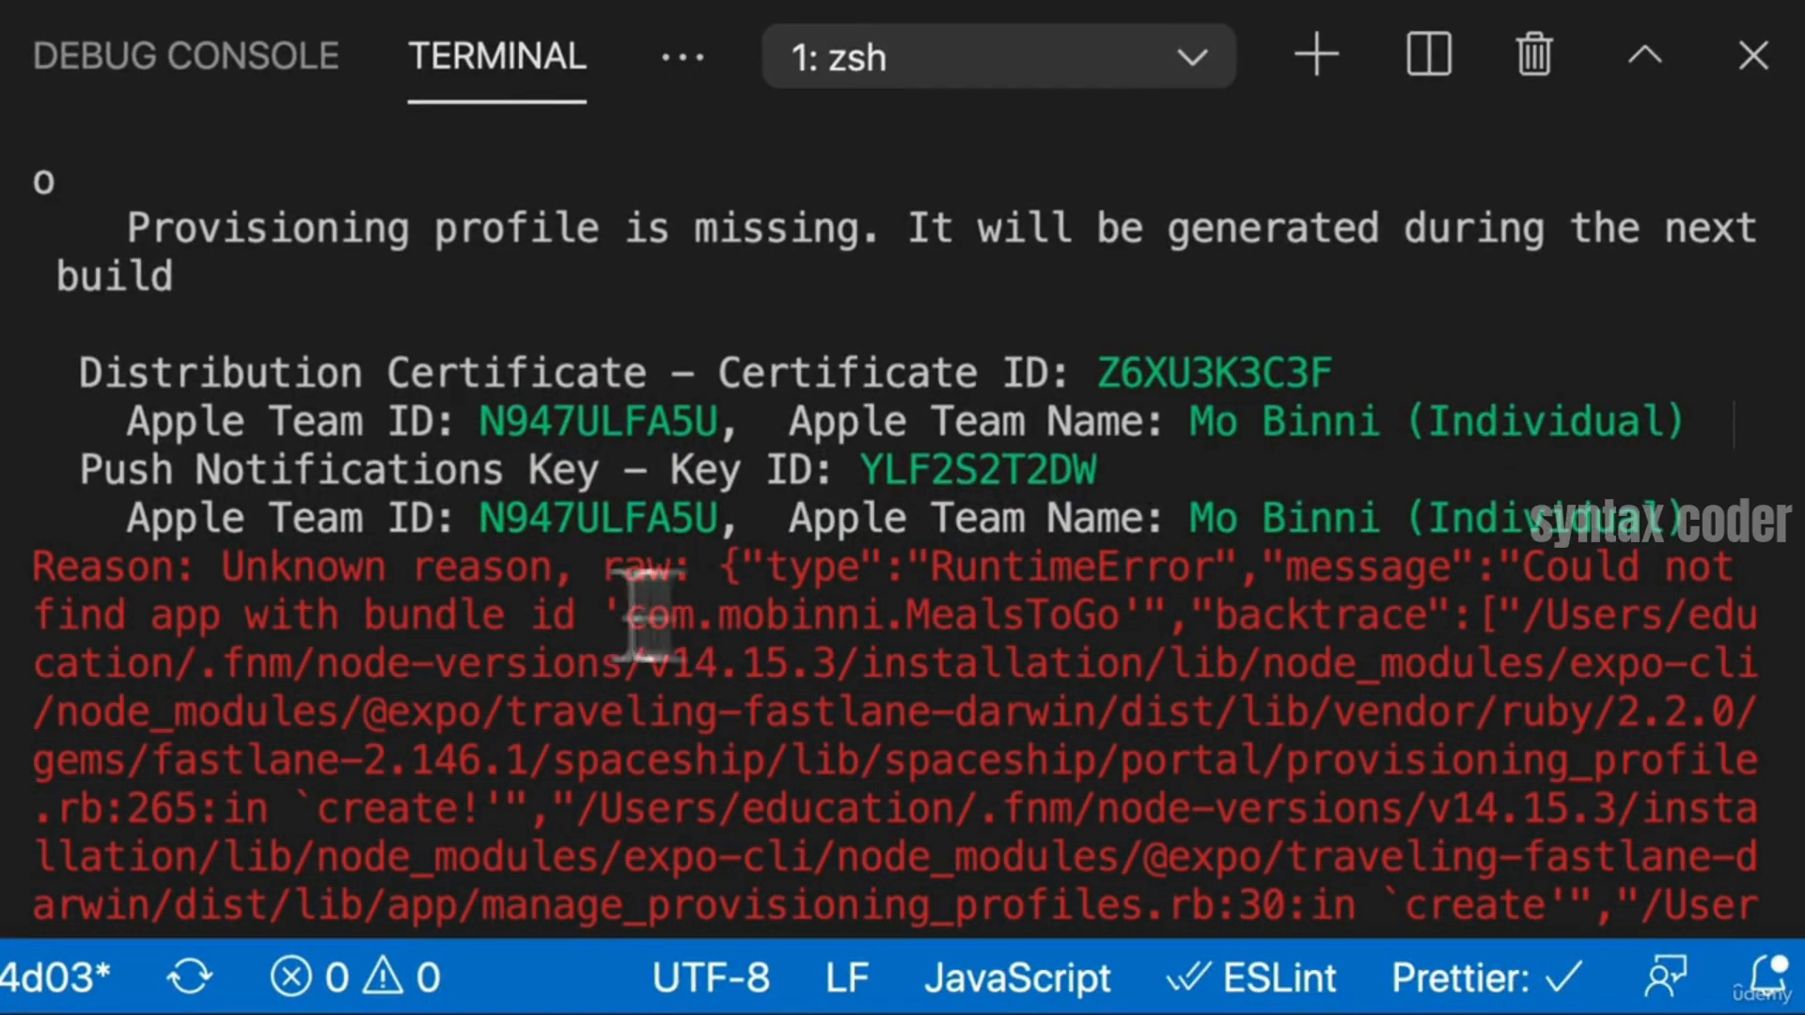
pyautogui.moveTo(622, 613); pyautogui.dragTo(1093, 620)
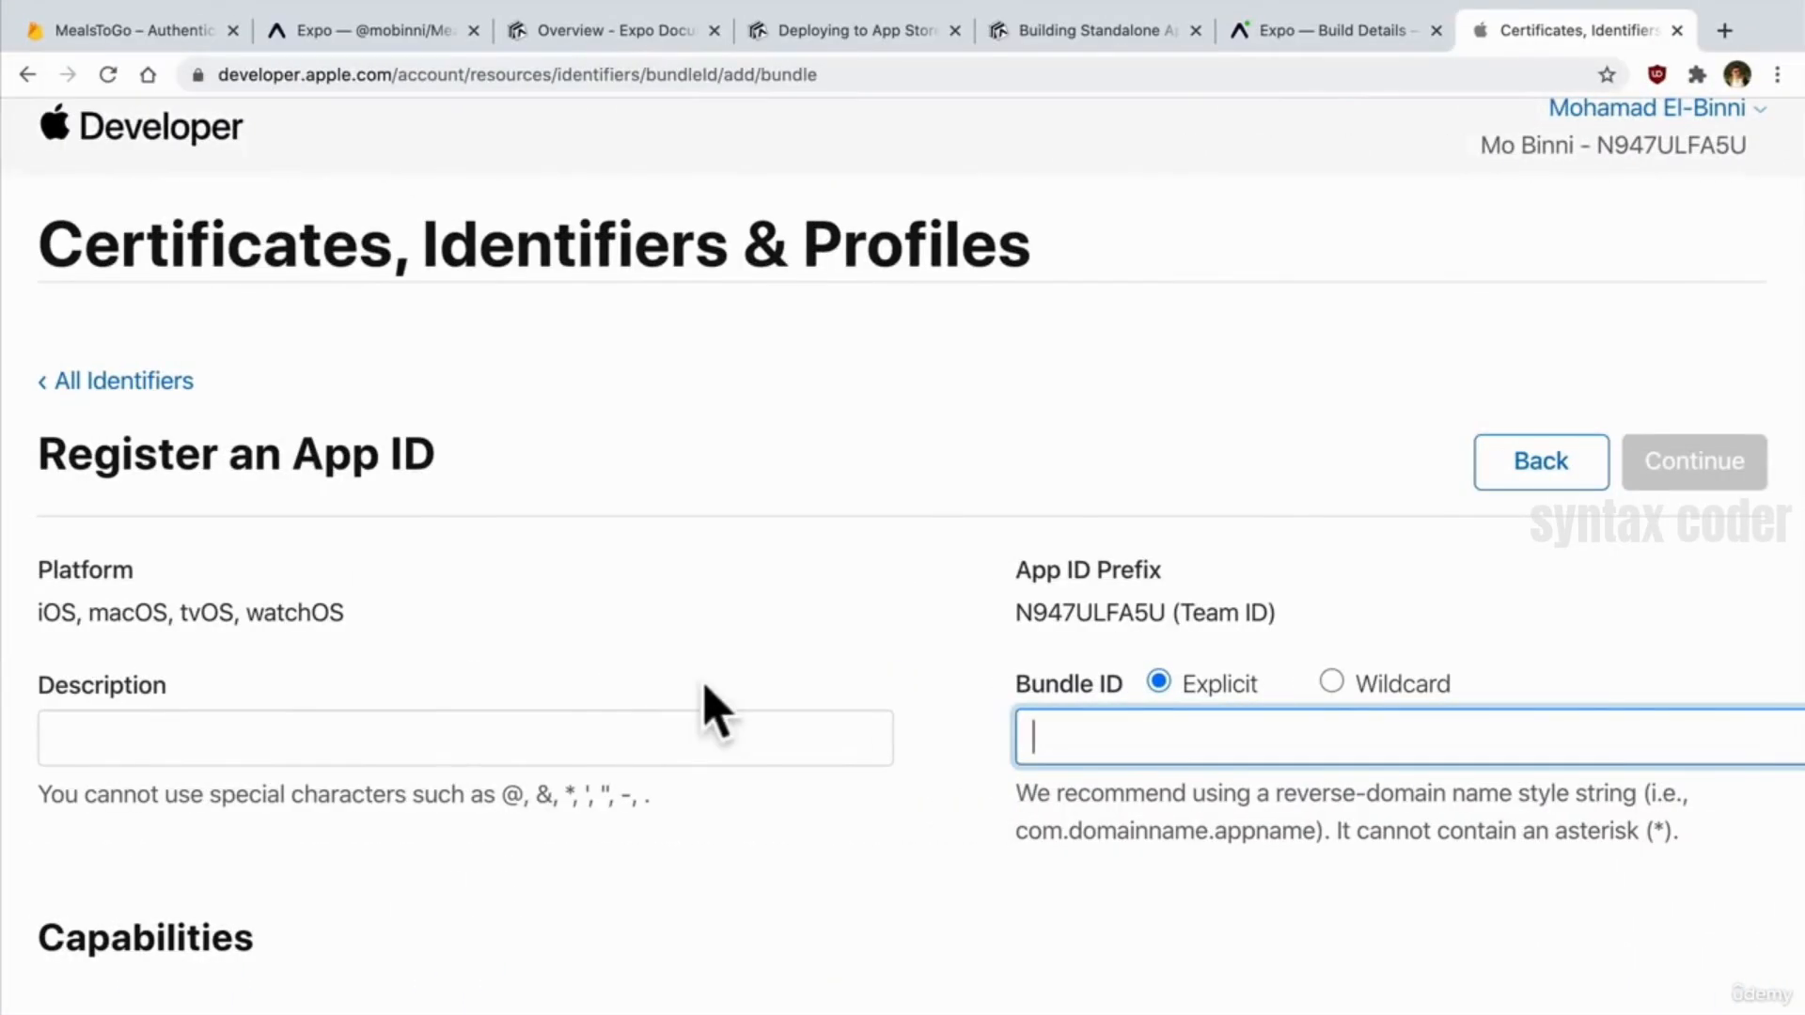
pyautogui.write('com.mobinni.MealsToGo')
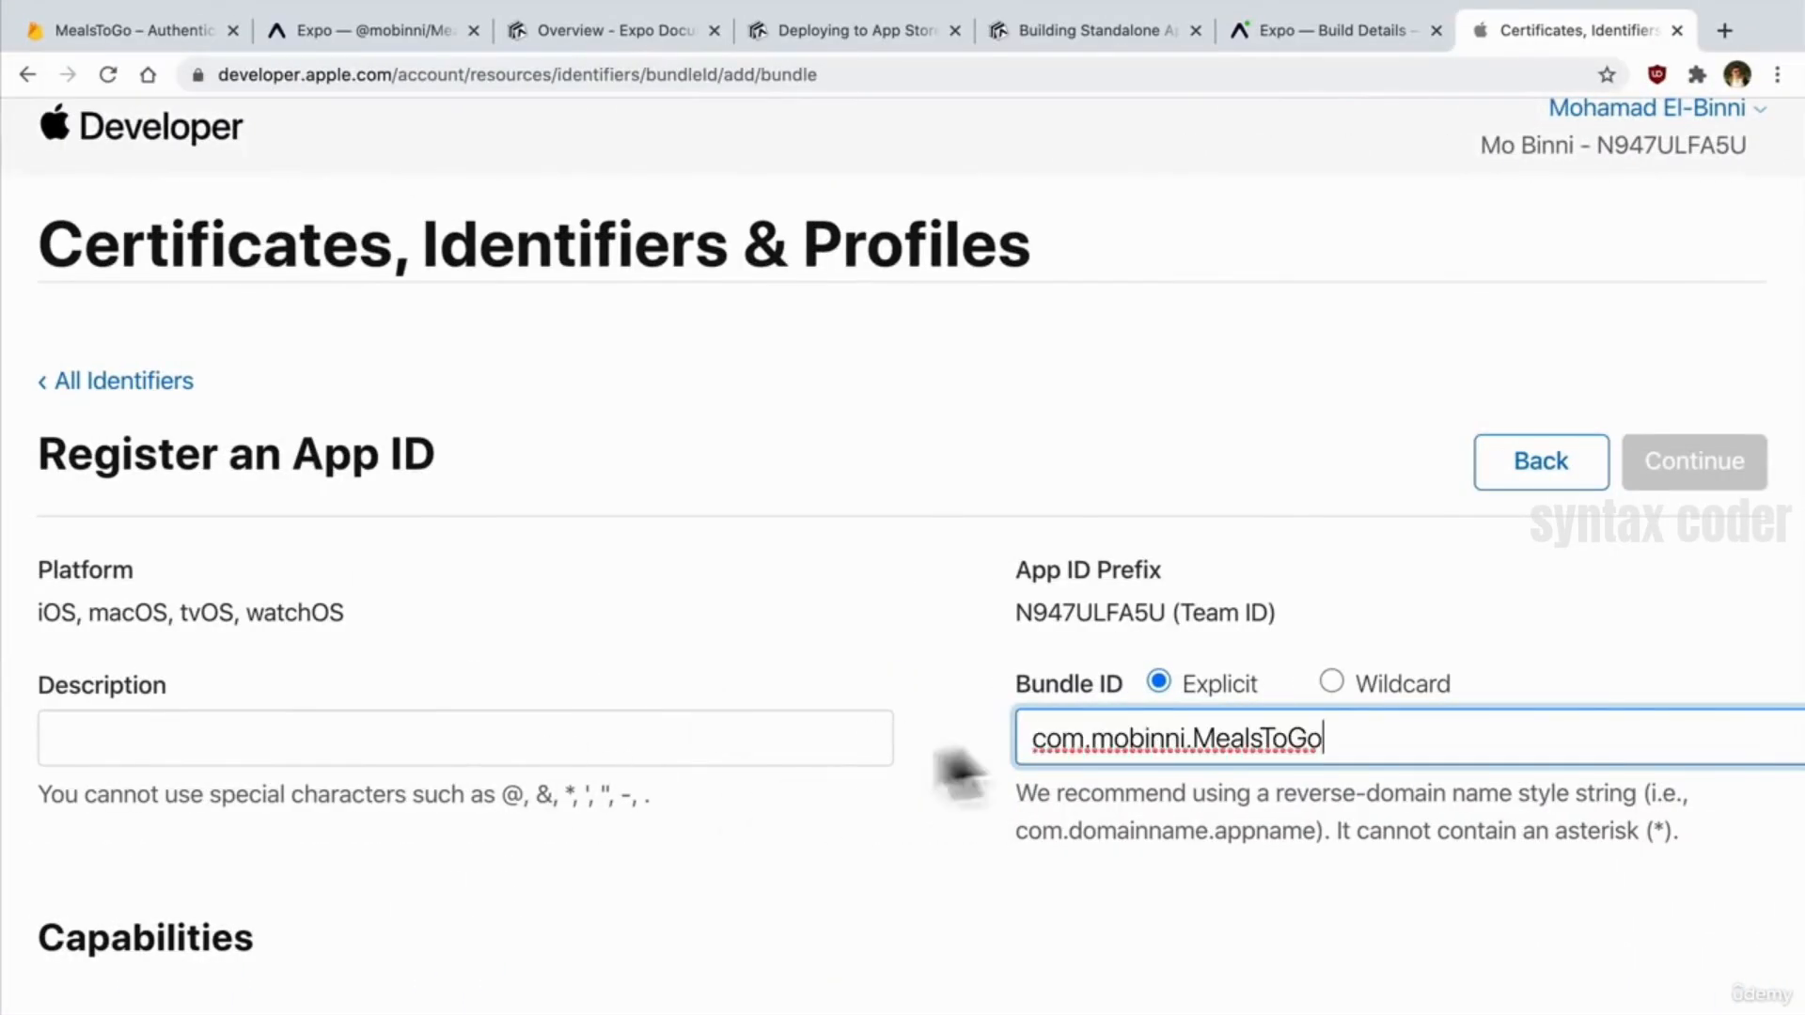
pyautogui.click(652, 737)
pyautogui.write('Meals To Go')
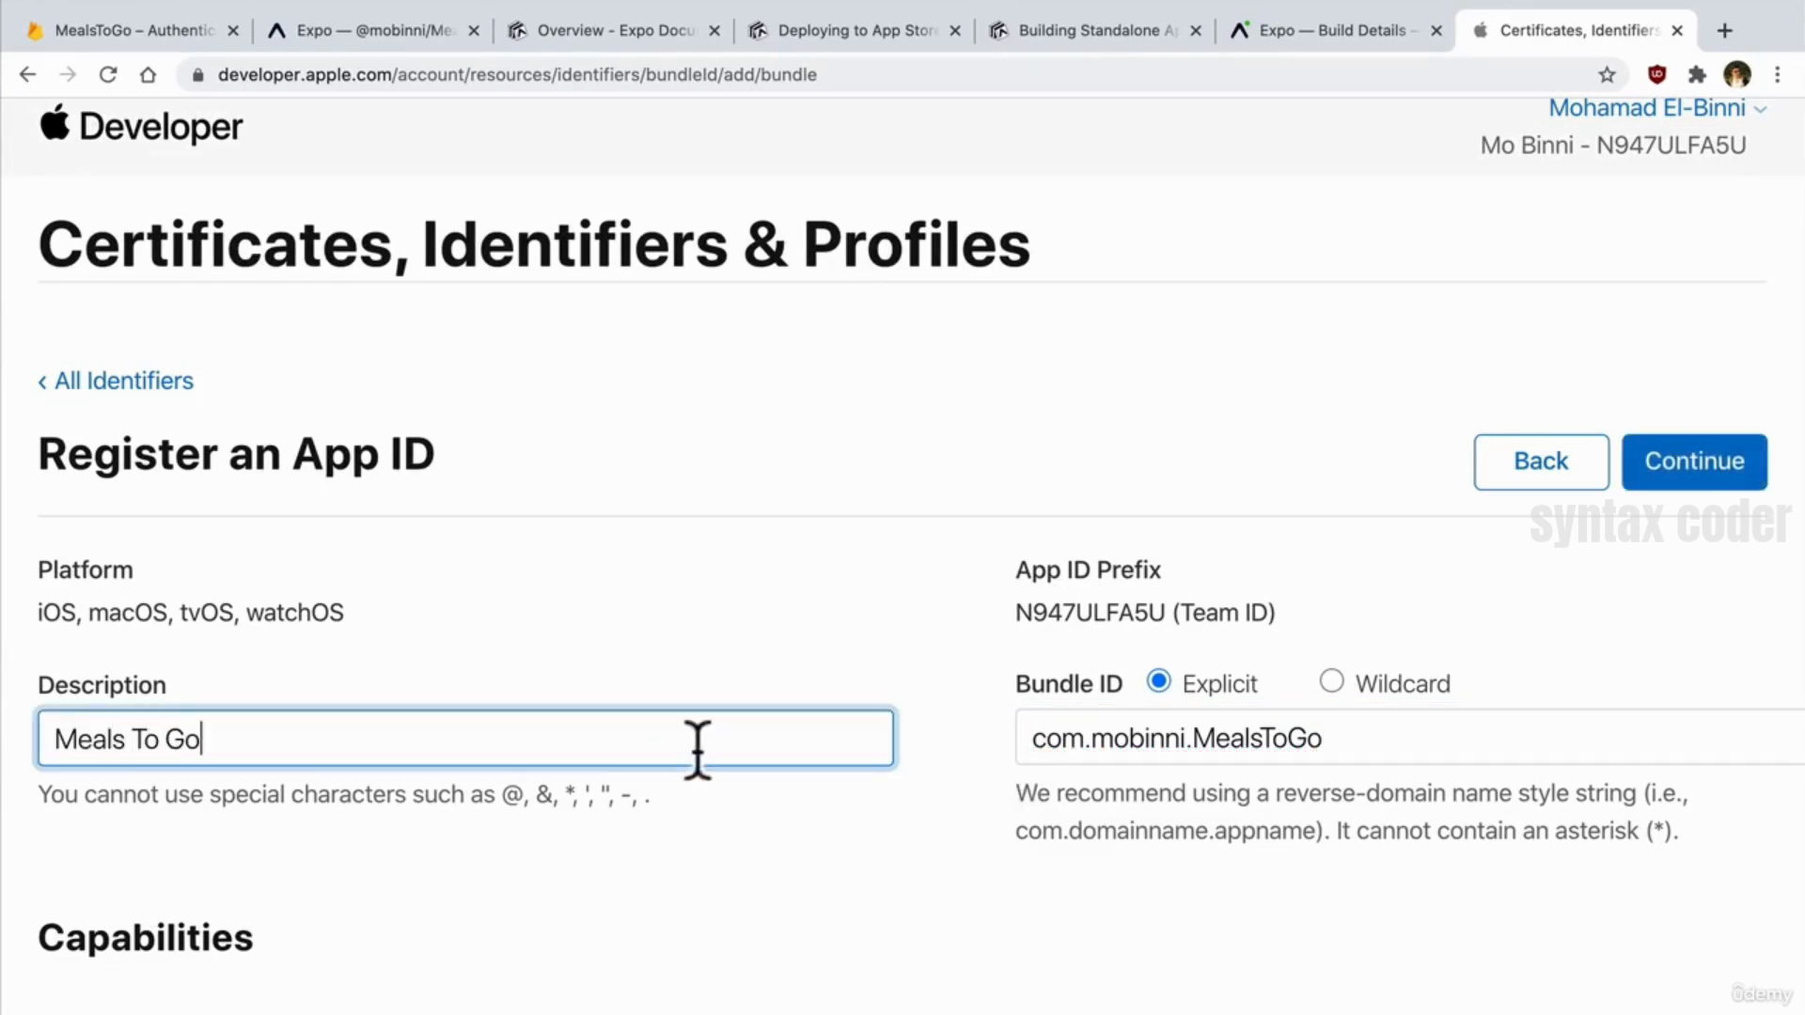
# Enable the Push Notifications capability for the Meals To Go App ID and register the identifier
pyautogui.scroll(-8, 697, 749)
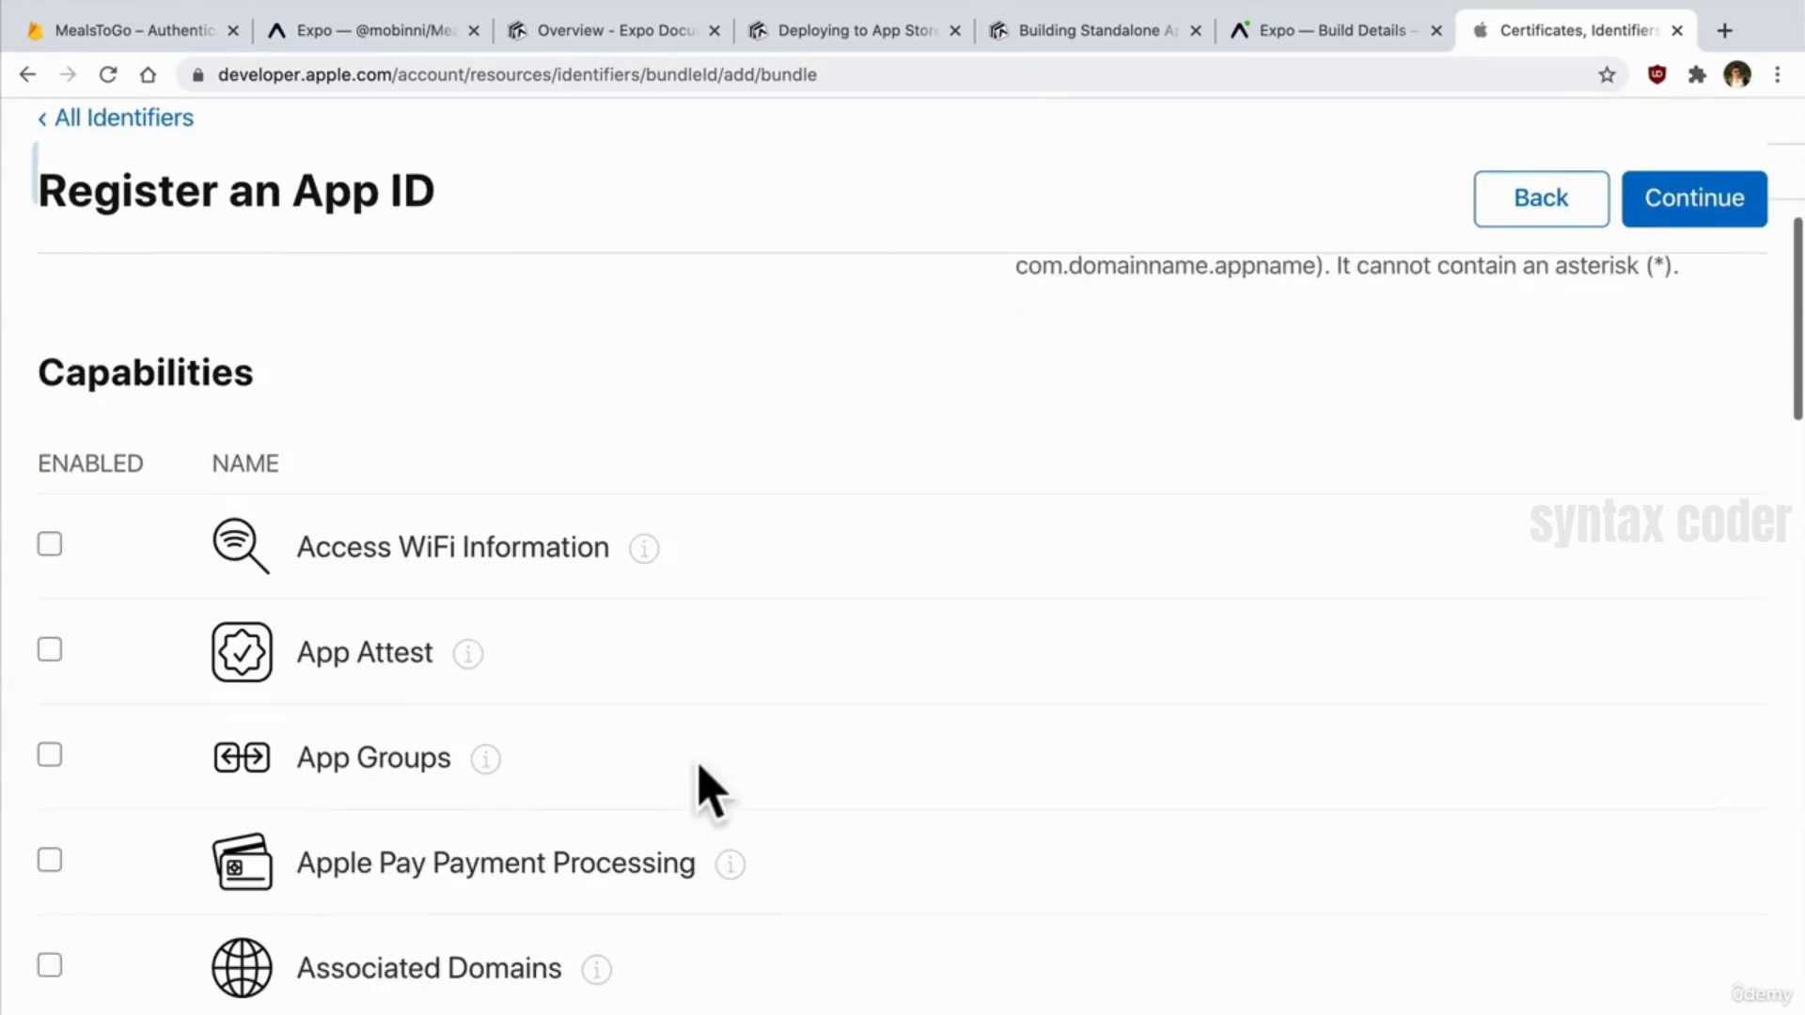
pyautogui.scroll(-5, 712, 793)
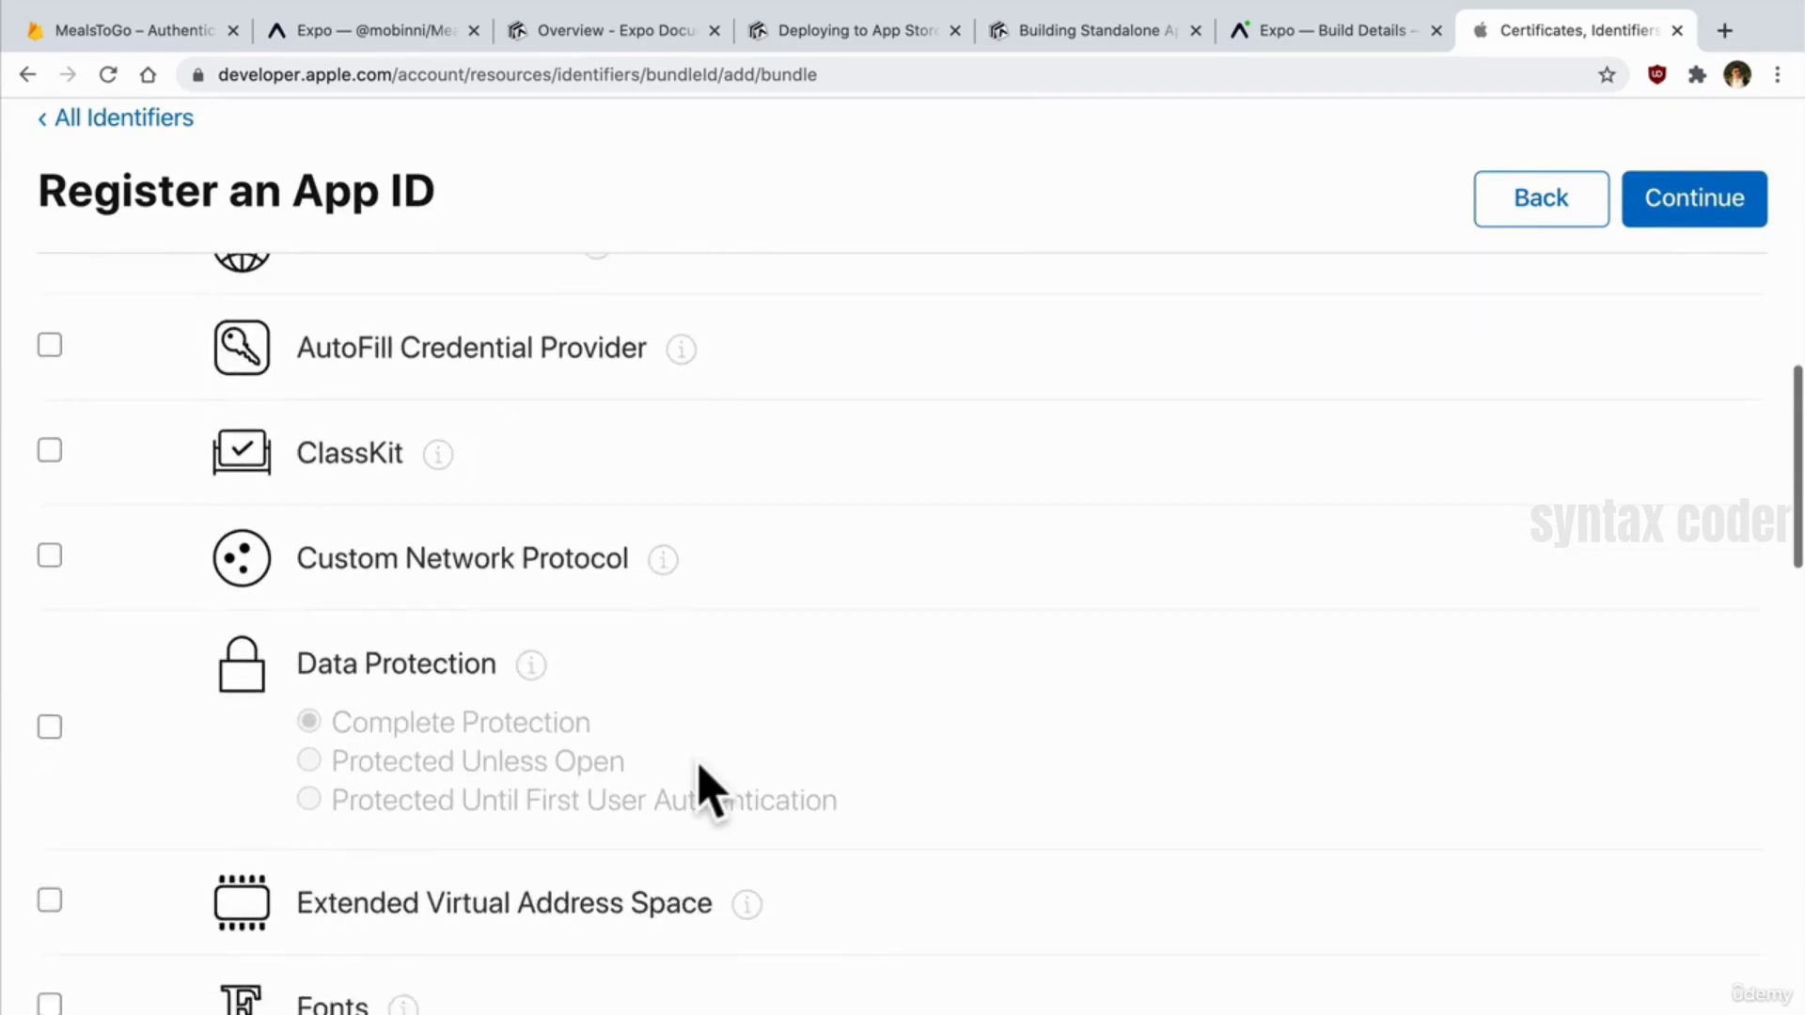
pyautogui.scroll(-15, 712, 792)
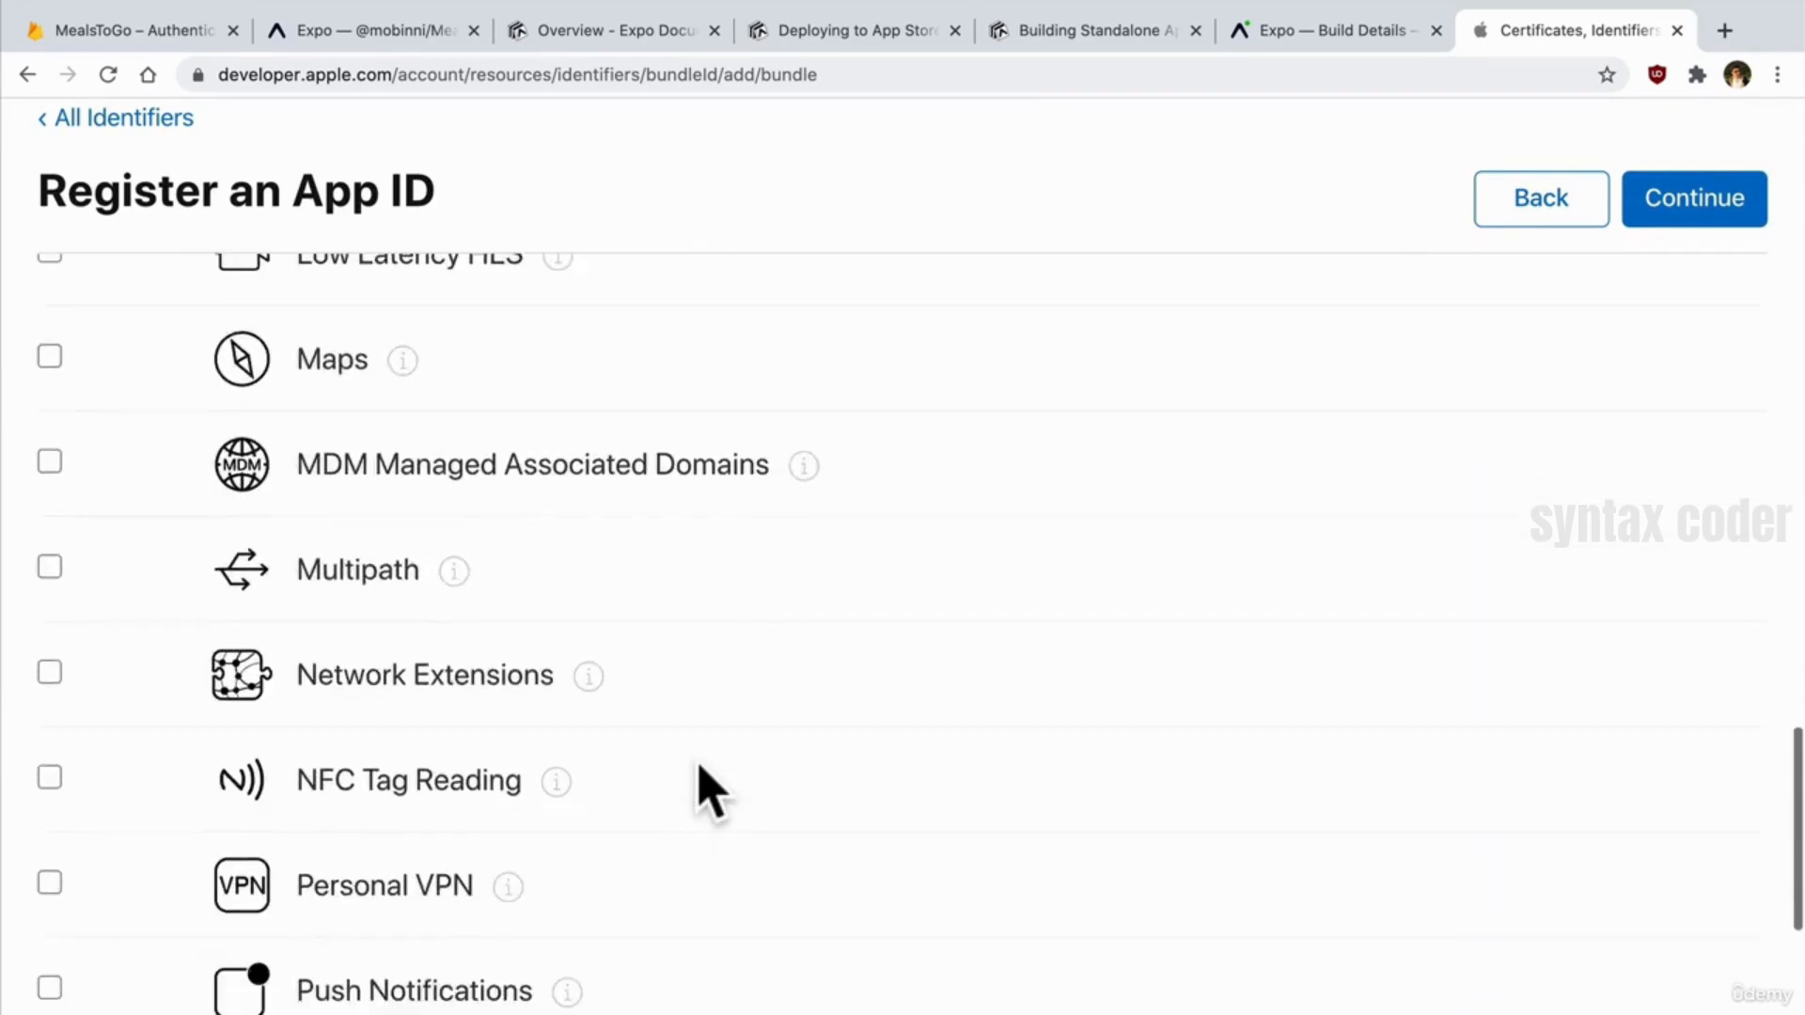
pyautogui.scroll(20, 712, 792)
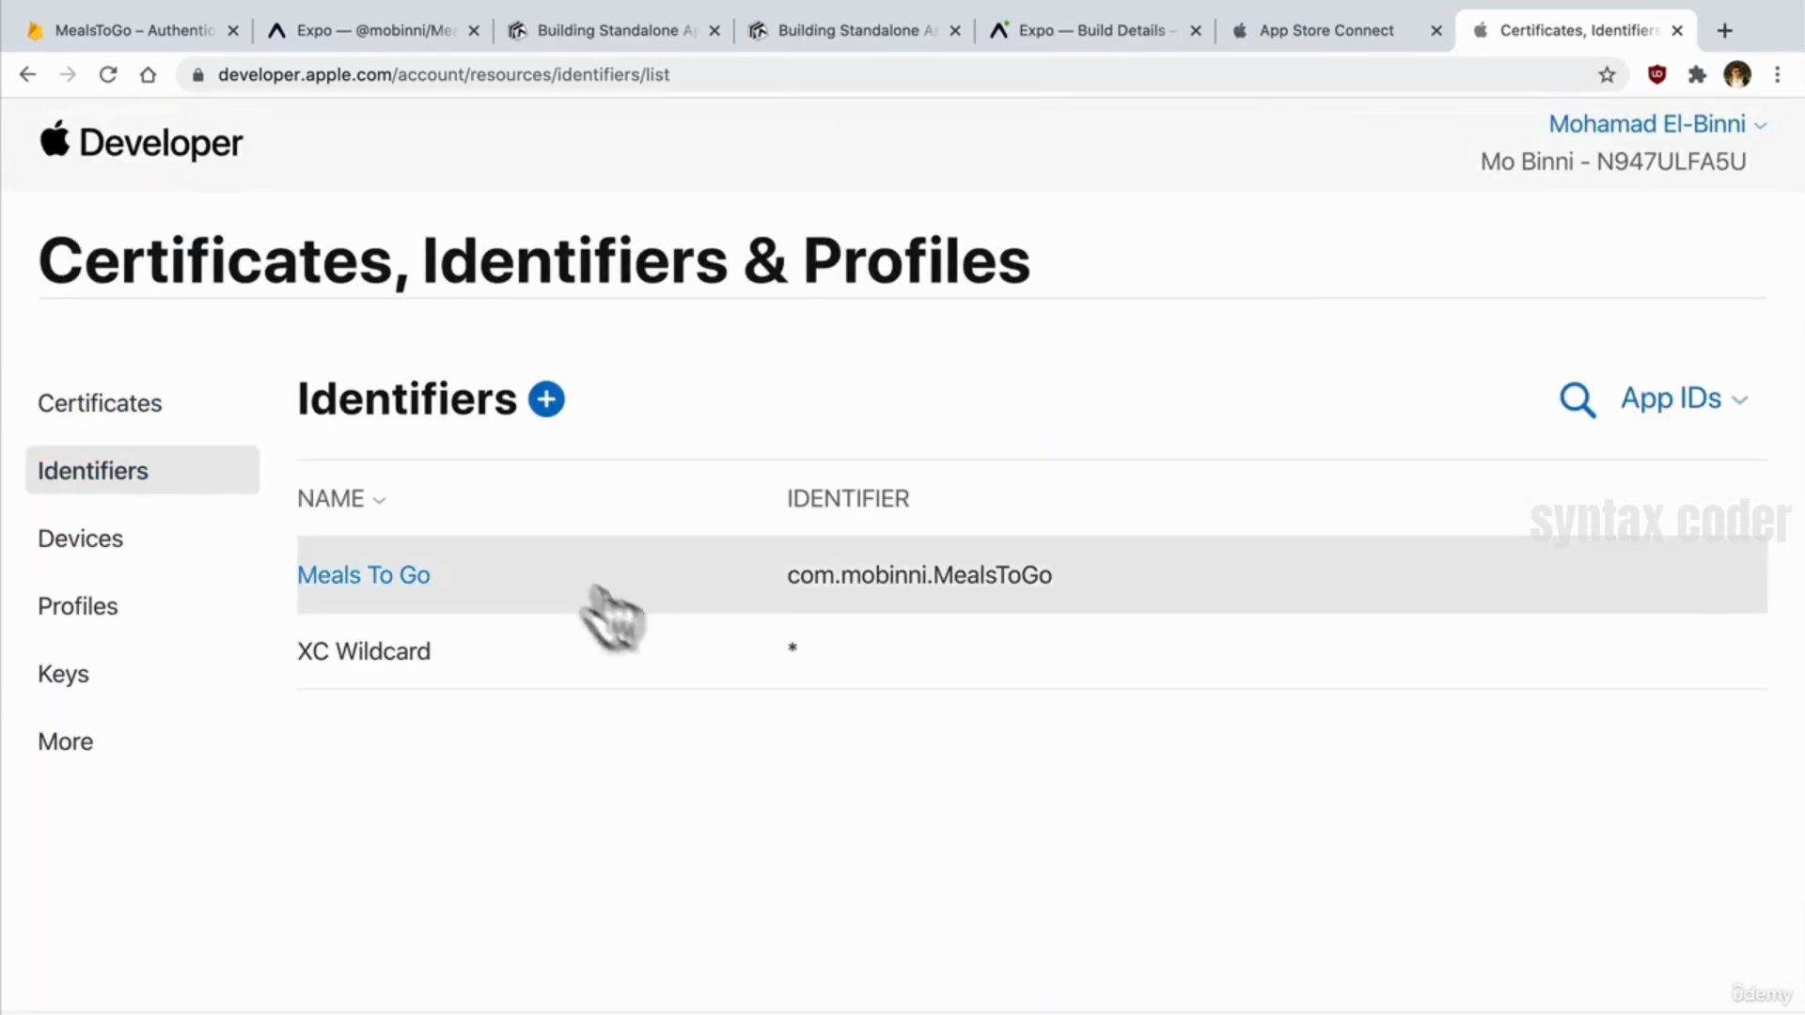
pyautogui.click(498, 591)
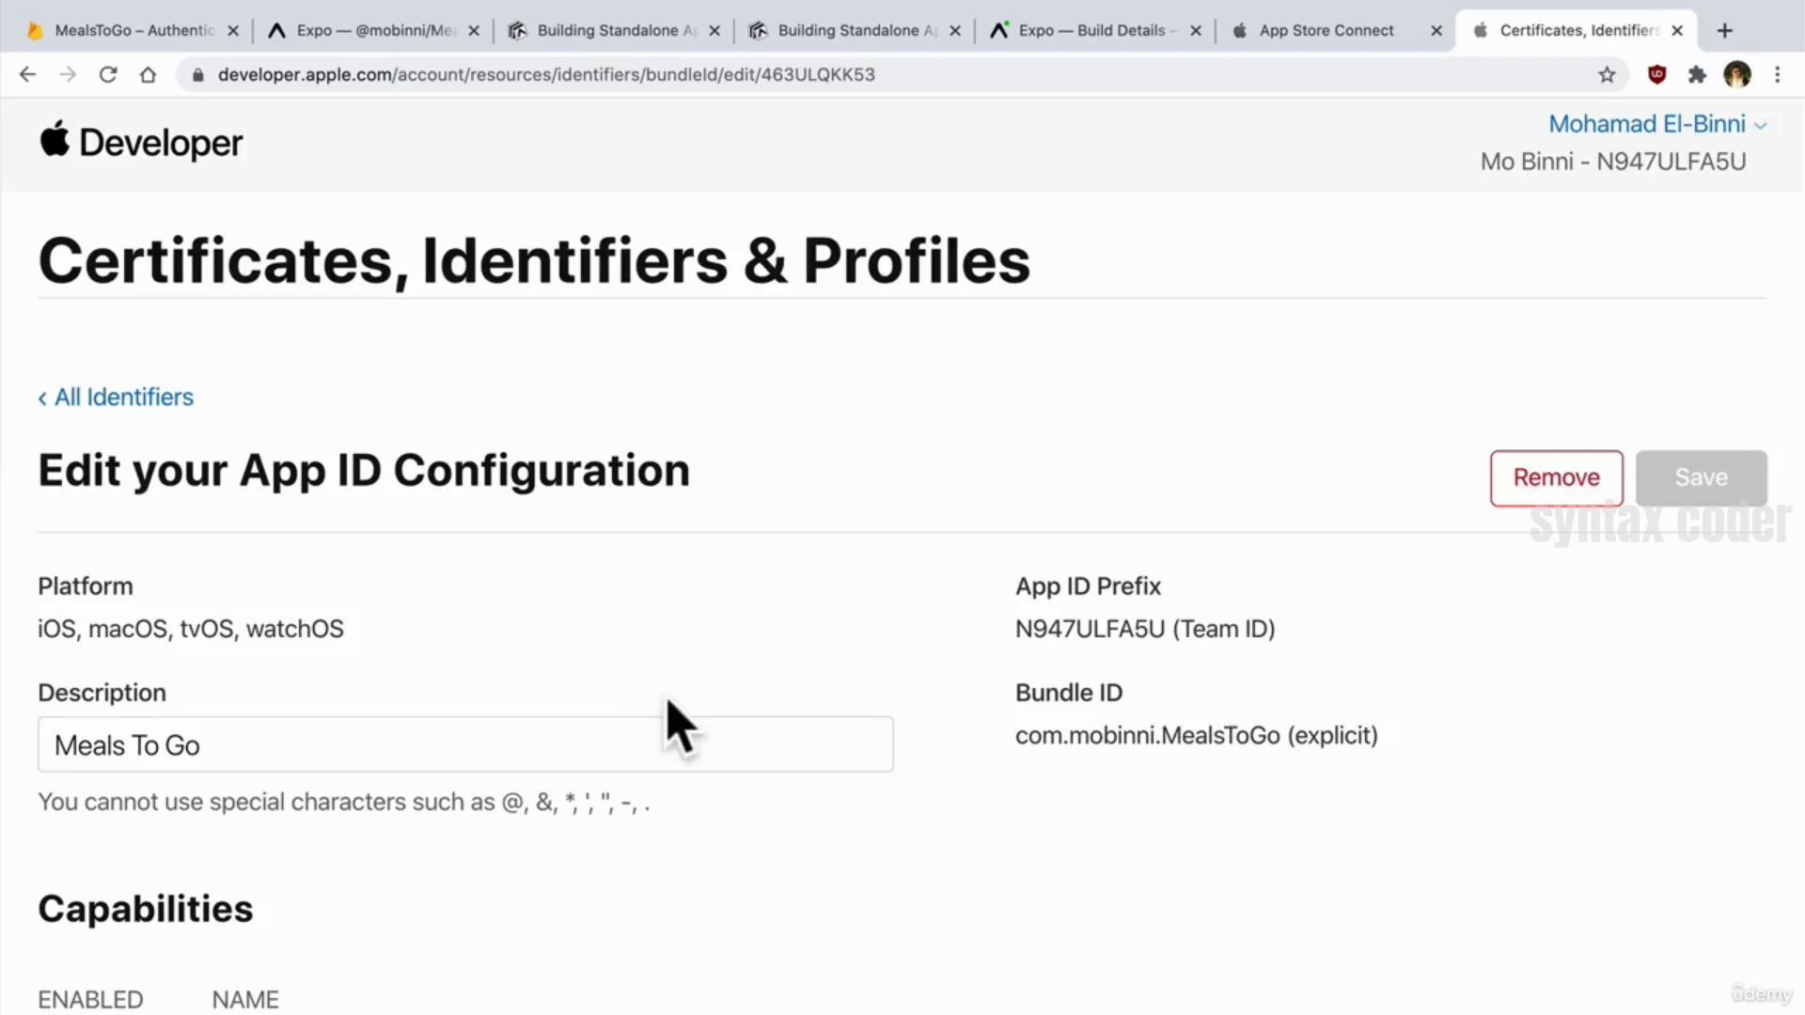
pyautogui.scroll(-5, 669, 722)
pyautogui.press('super+f')
pyautogui.write('push')
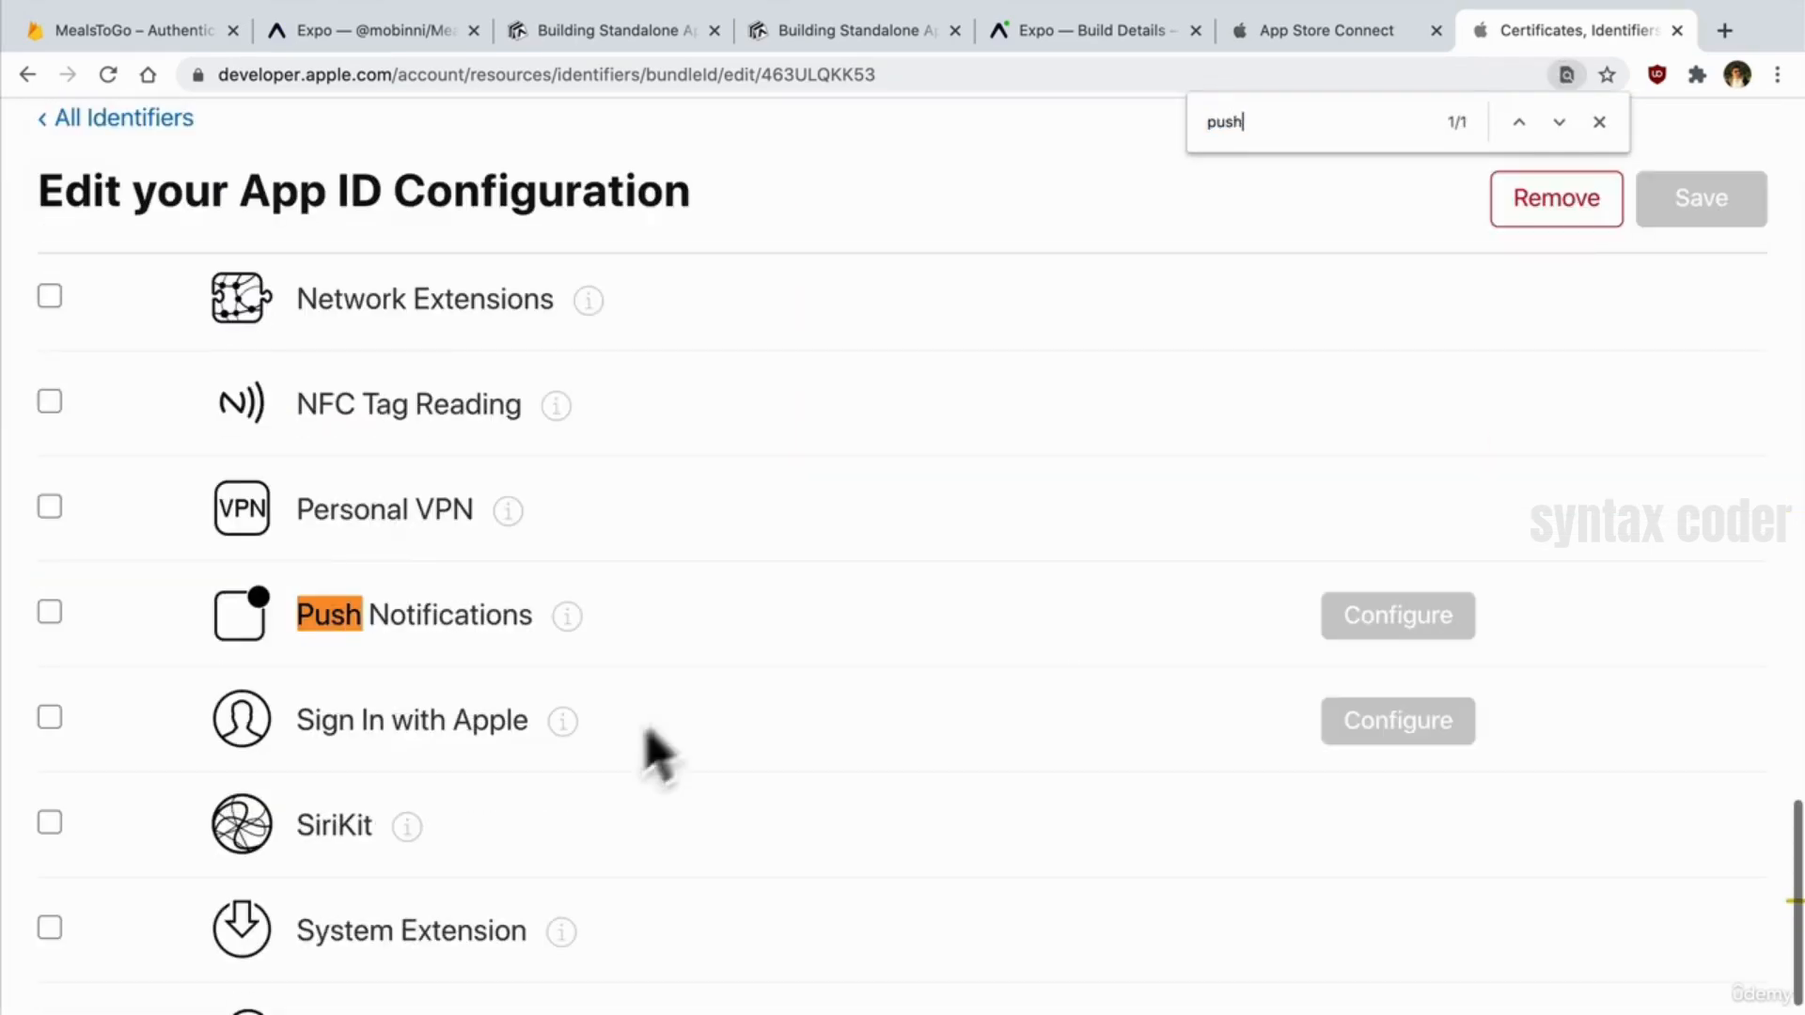
pyautogui.click(50, 612)
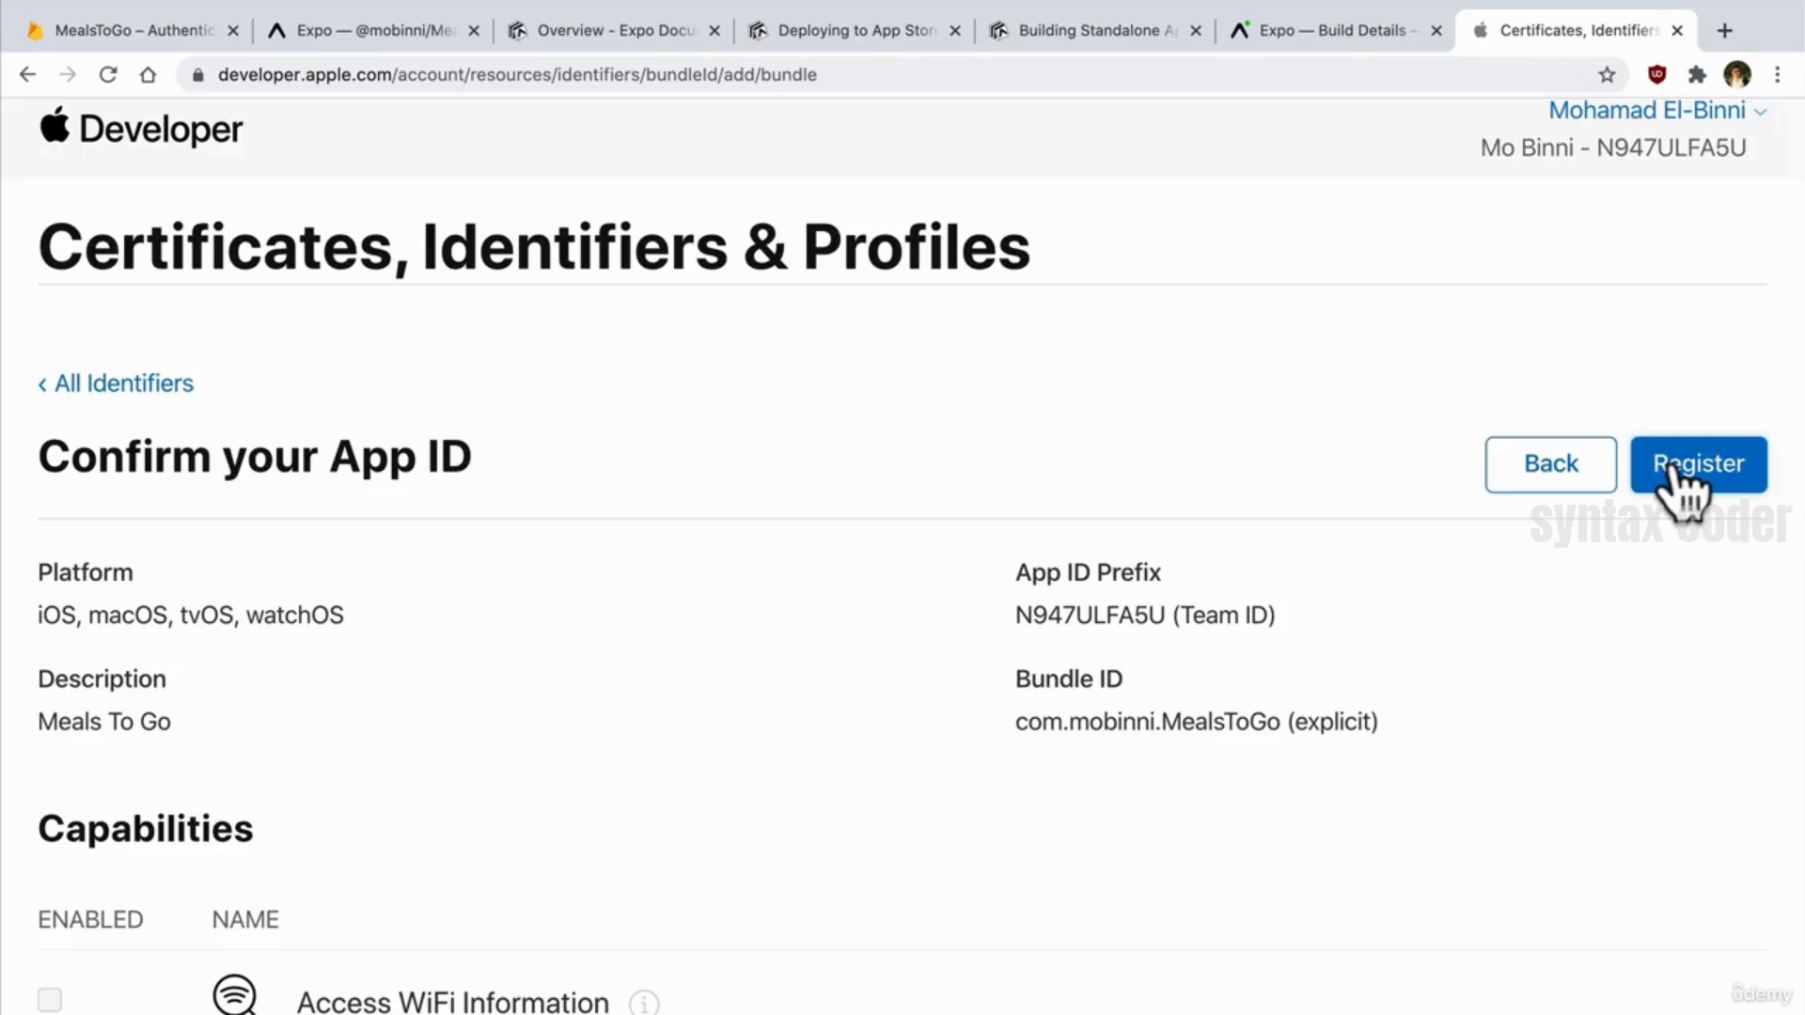
pyautogui.click(1682, 467)
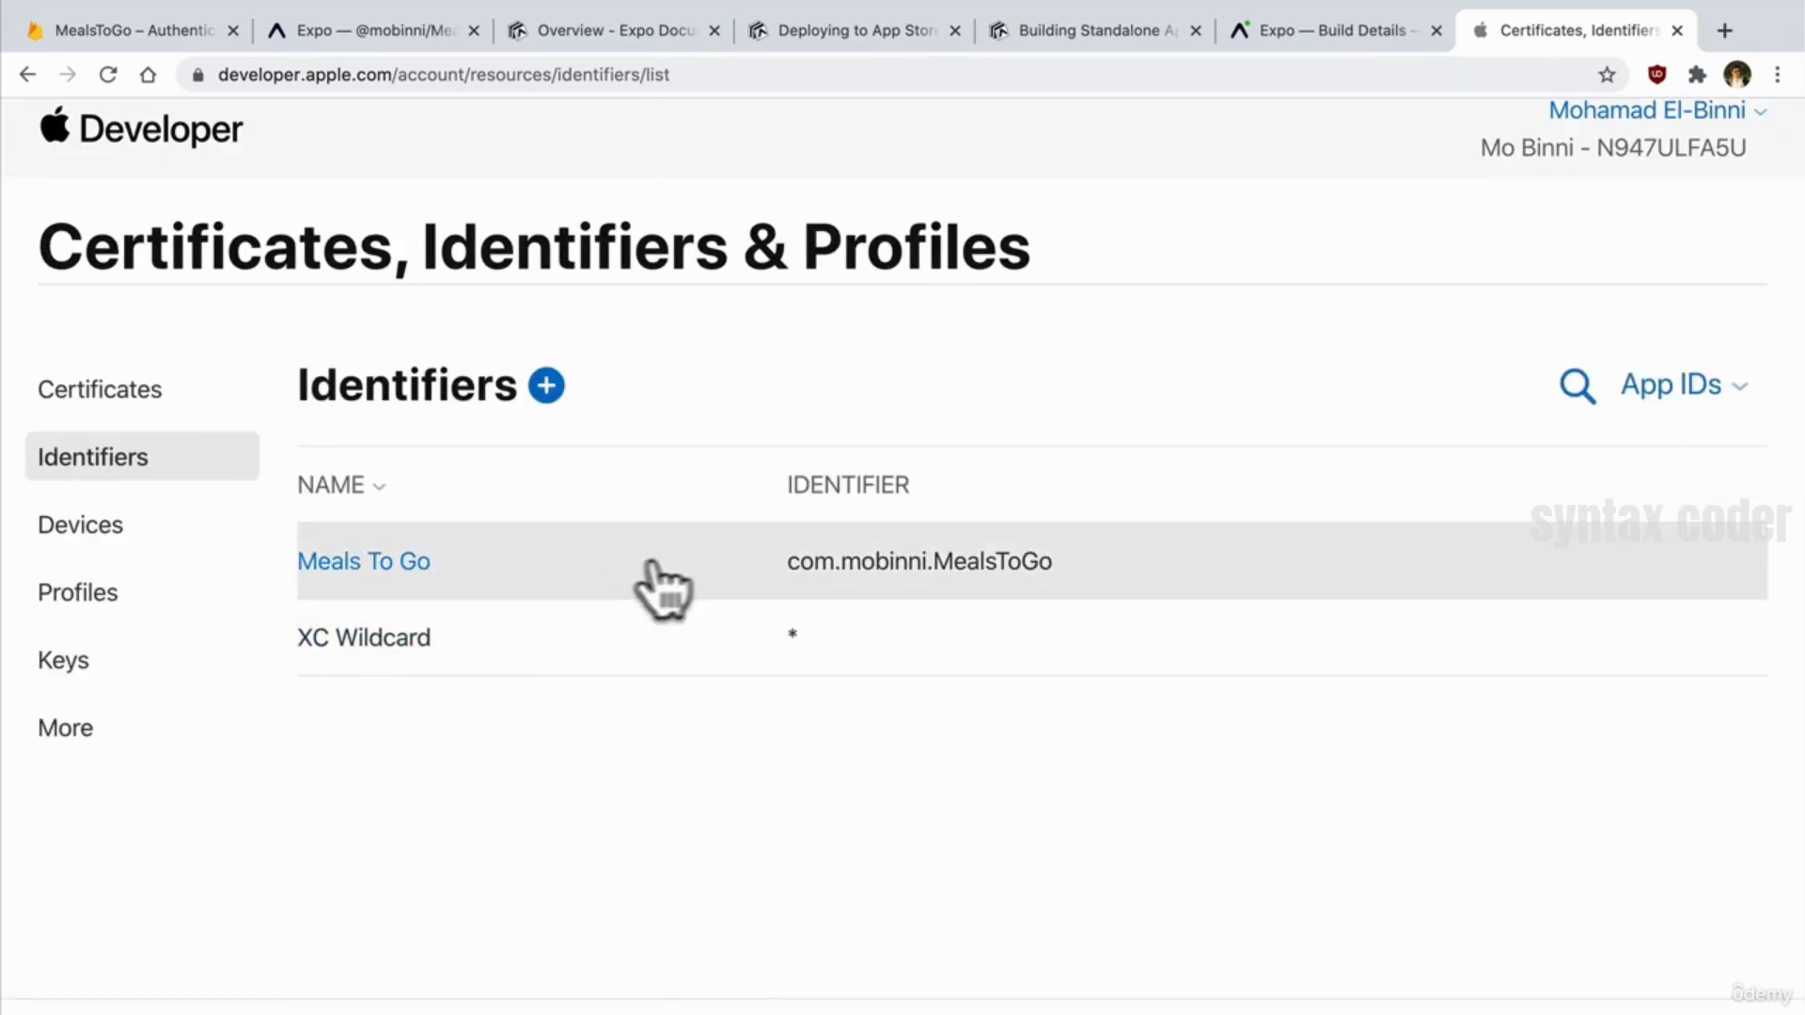
# In the VS Code terminal, run an iOS archive build, declining Apple account access, letting Expo handle the provisioning profile and accepting the suggested Apple ID
pyautogui.hotkey('ctrl', 'Right')
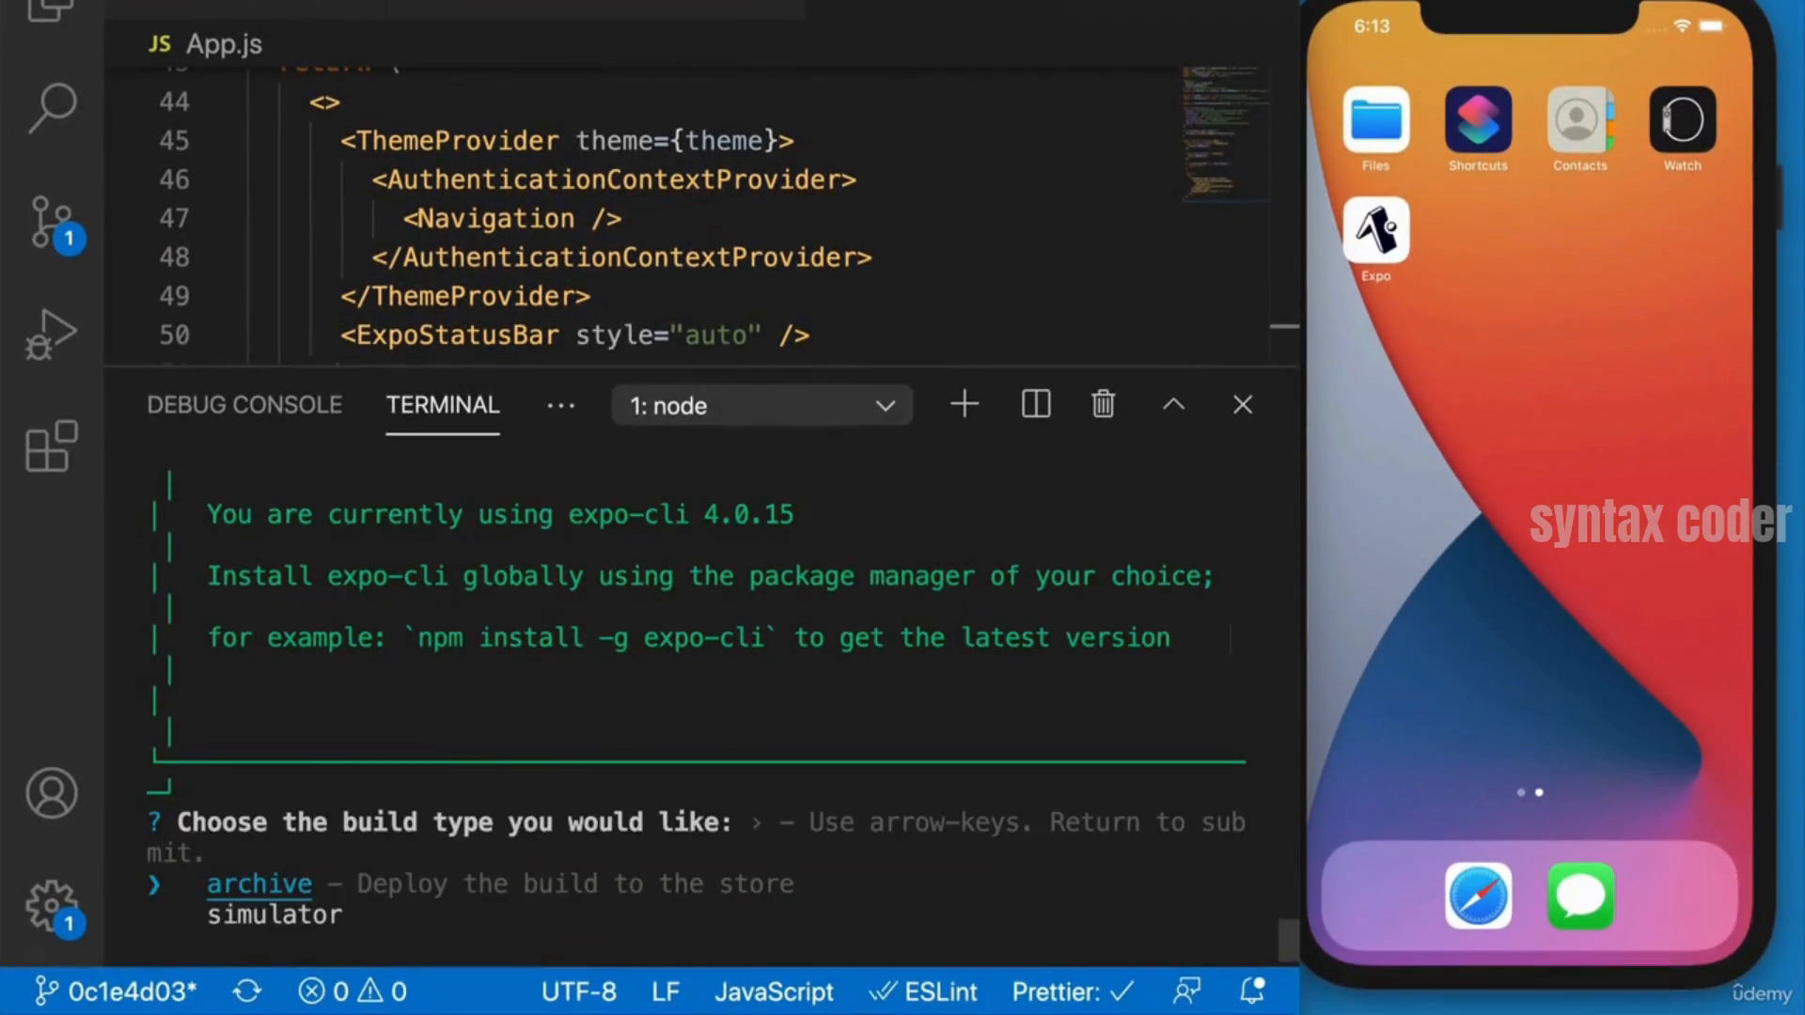
pyautogui.press('Return')
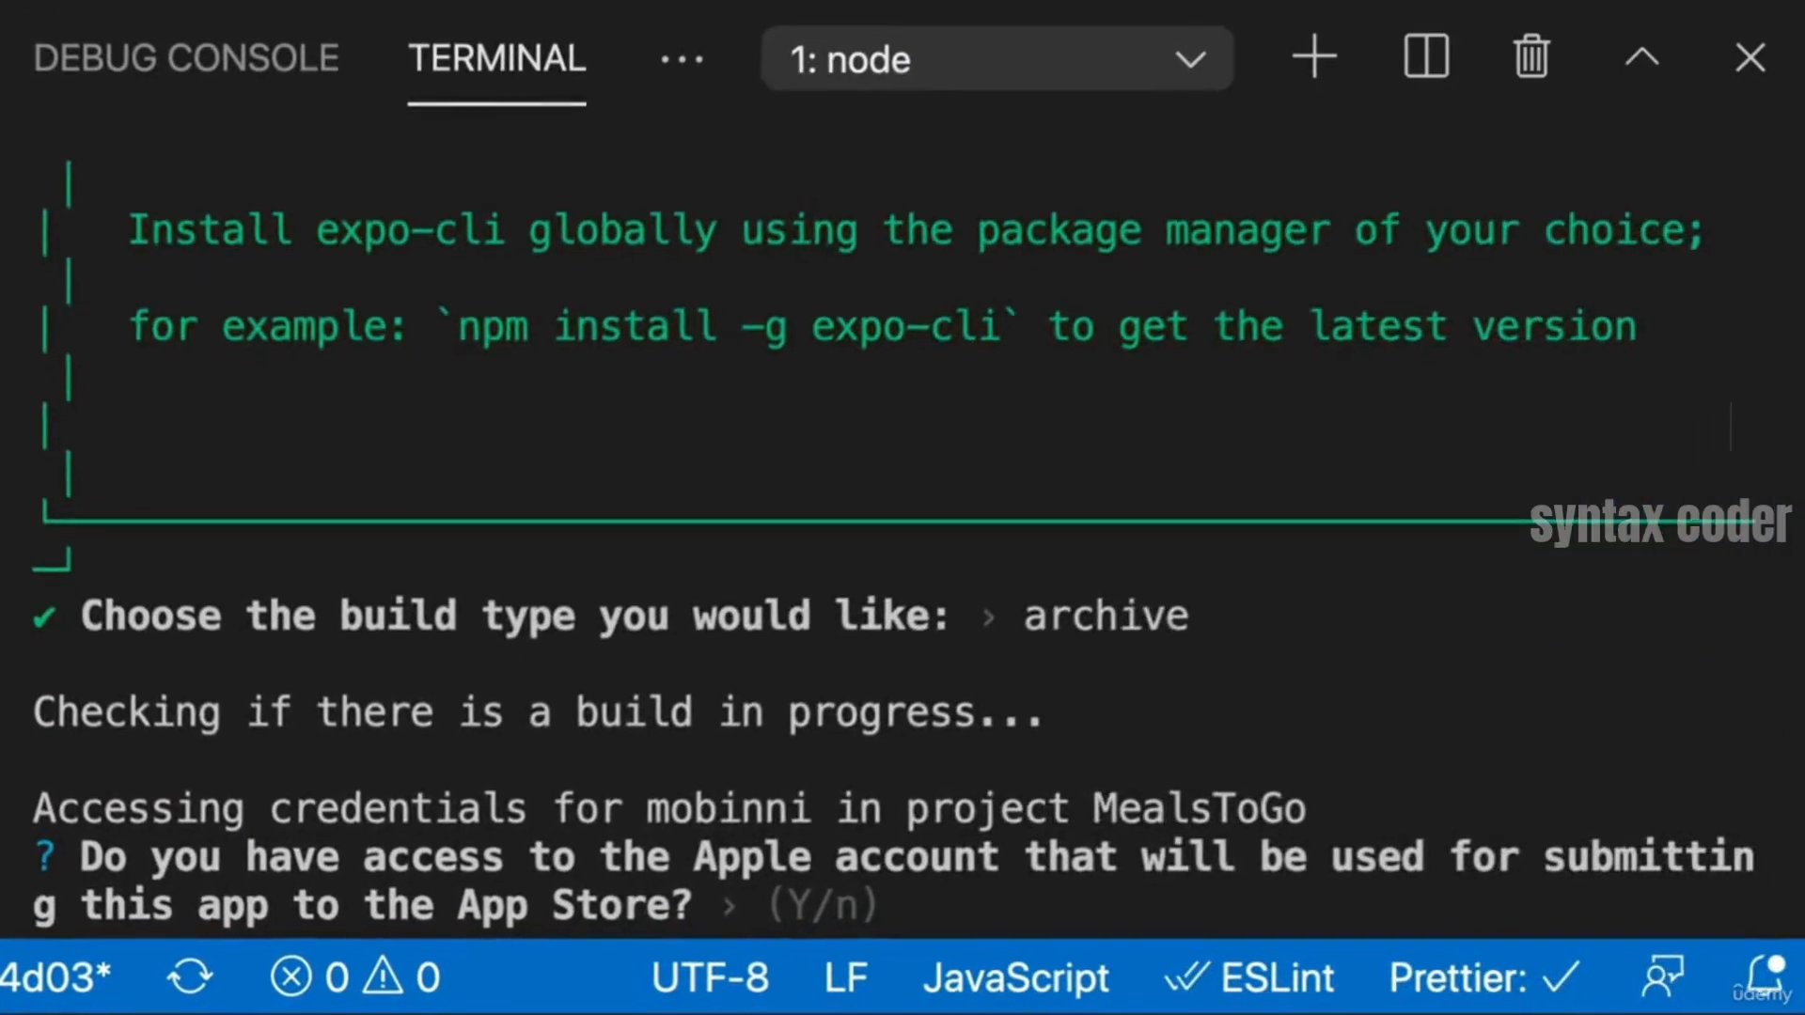
pyautogui.press('n')
pyautogui.press('Return')
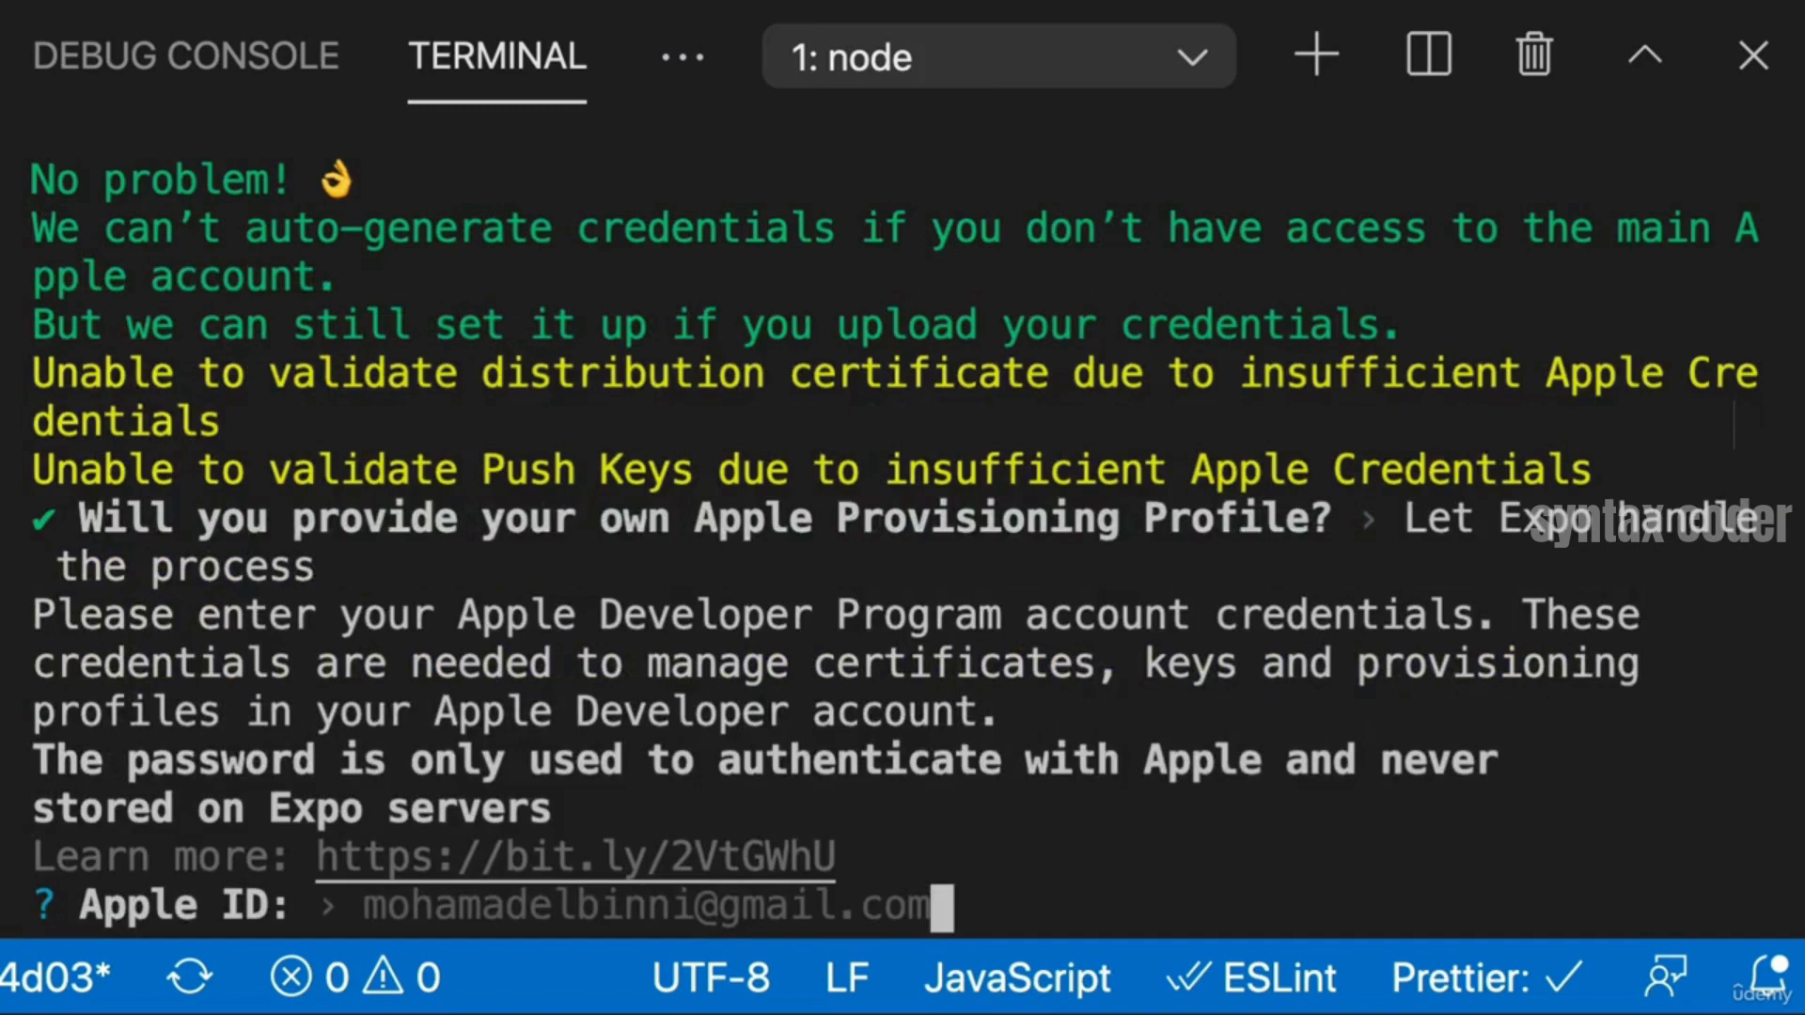
pyautogui.press('Return')
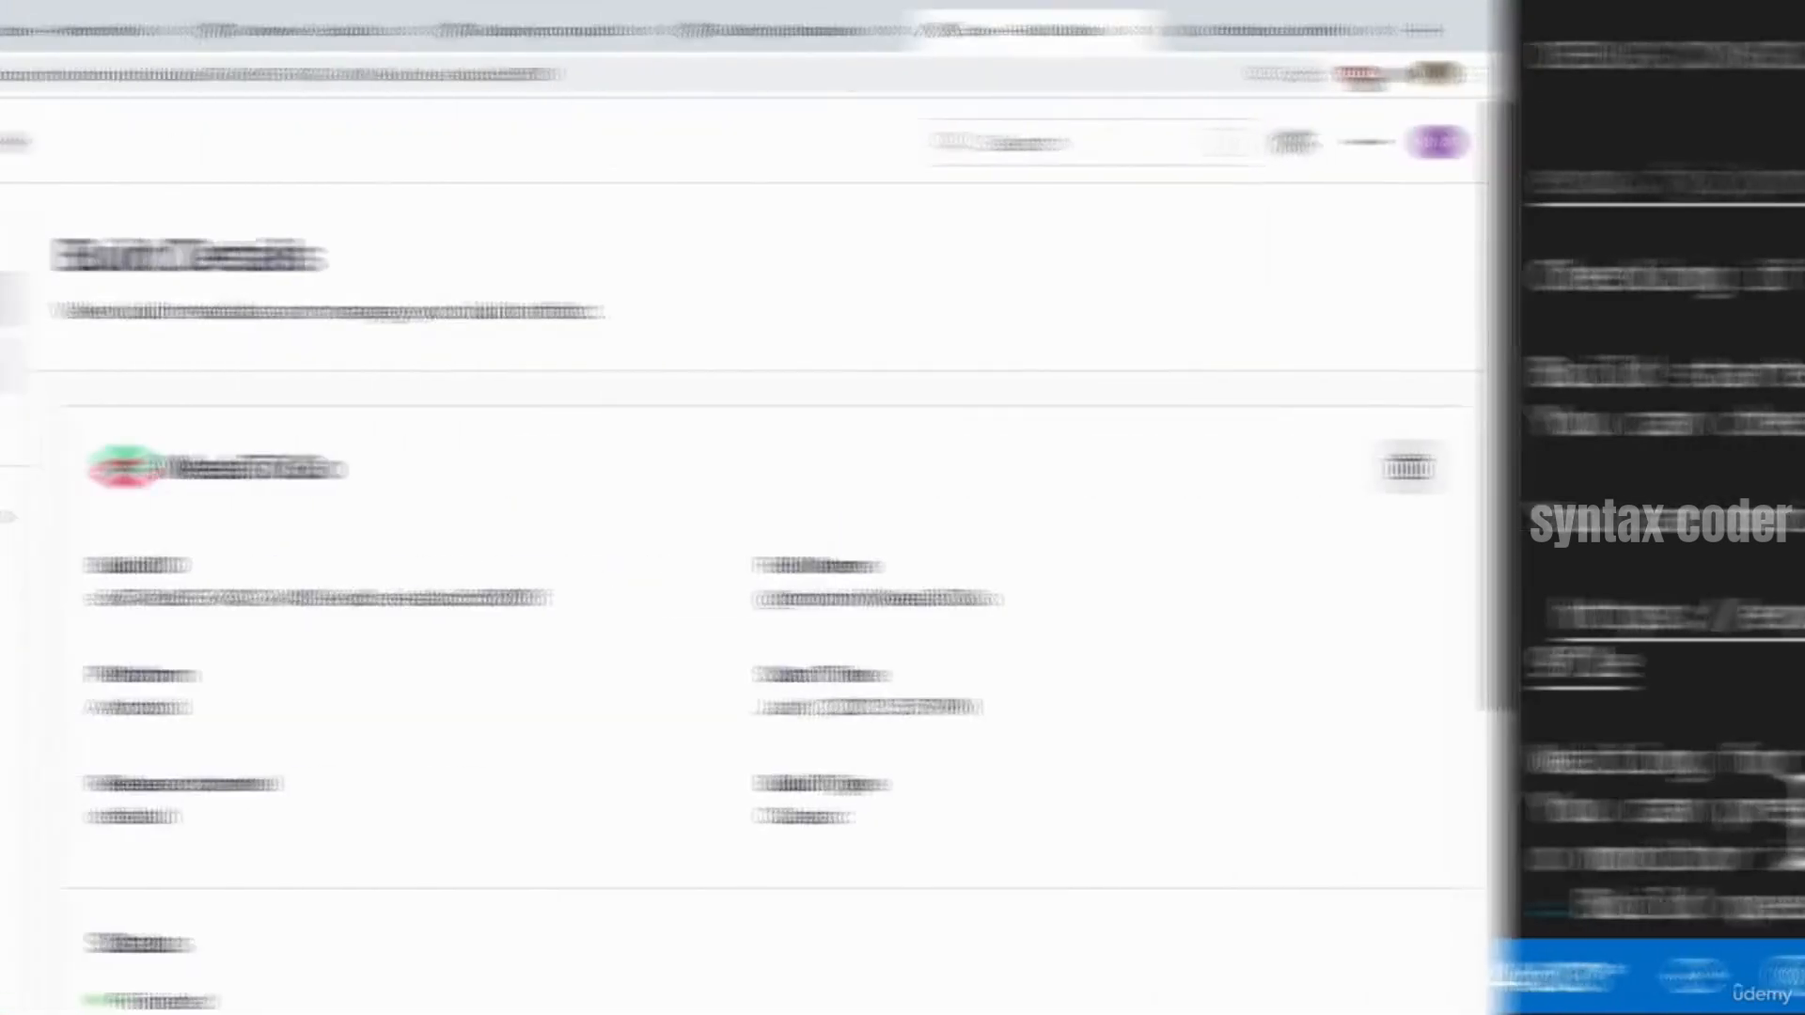
# Switch to the browser, follow the MealsToGo iOS build's progress on Expo's Builds page, and download its finished build artifact
pyautogui.click(111, 312)
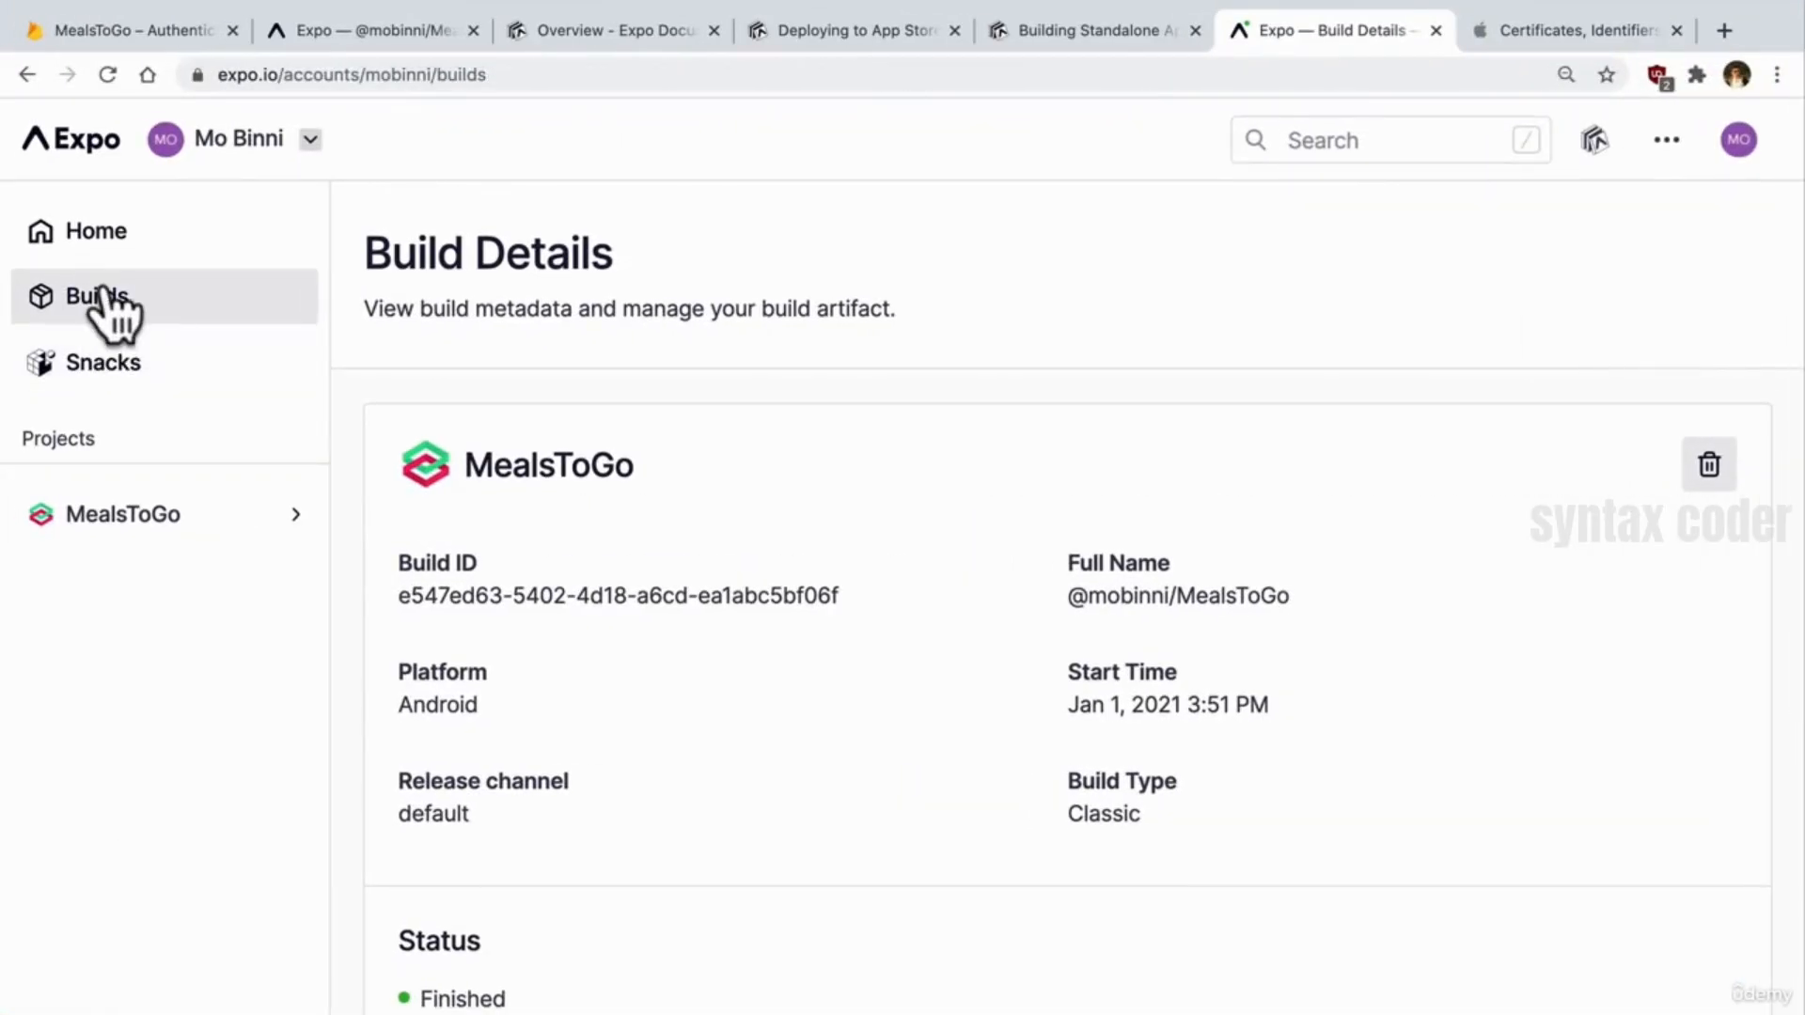
pyautogui.click(519, 450)
pyautogui.scroll(-3, 978, 658)
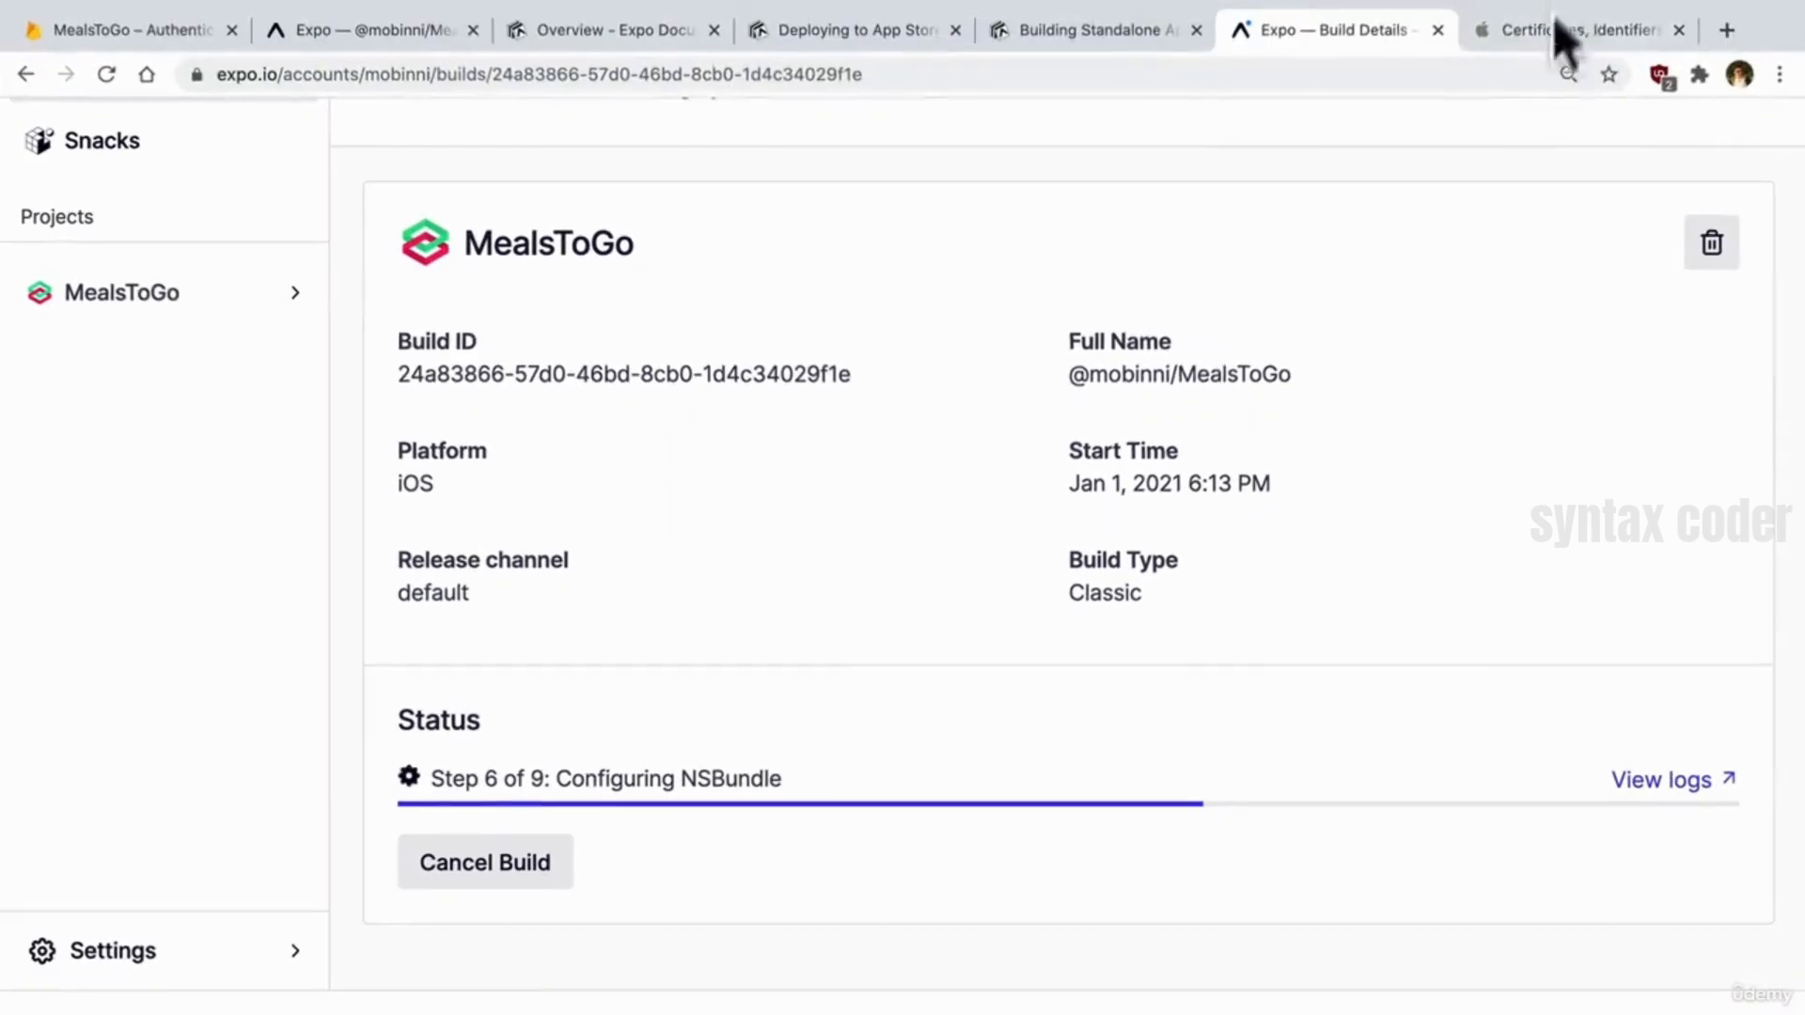
pyautogui.click(1542, 37)
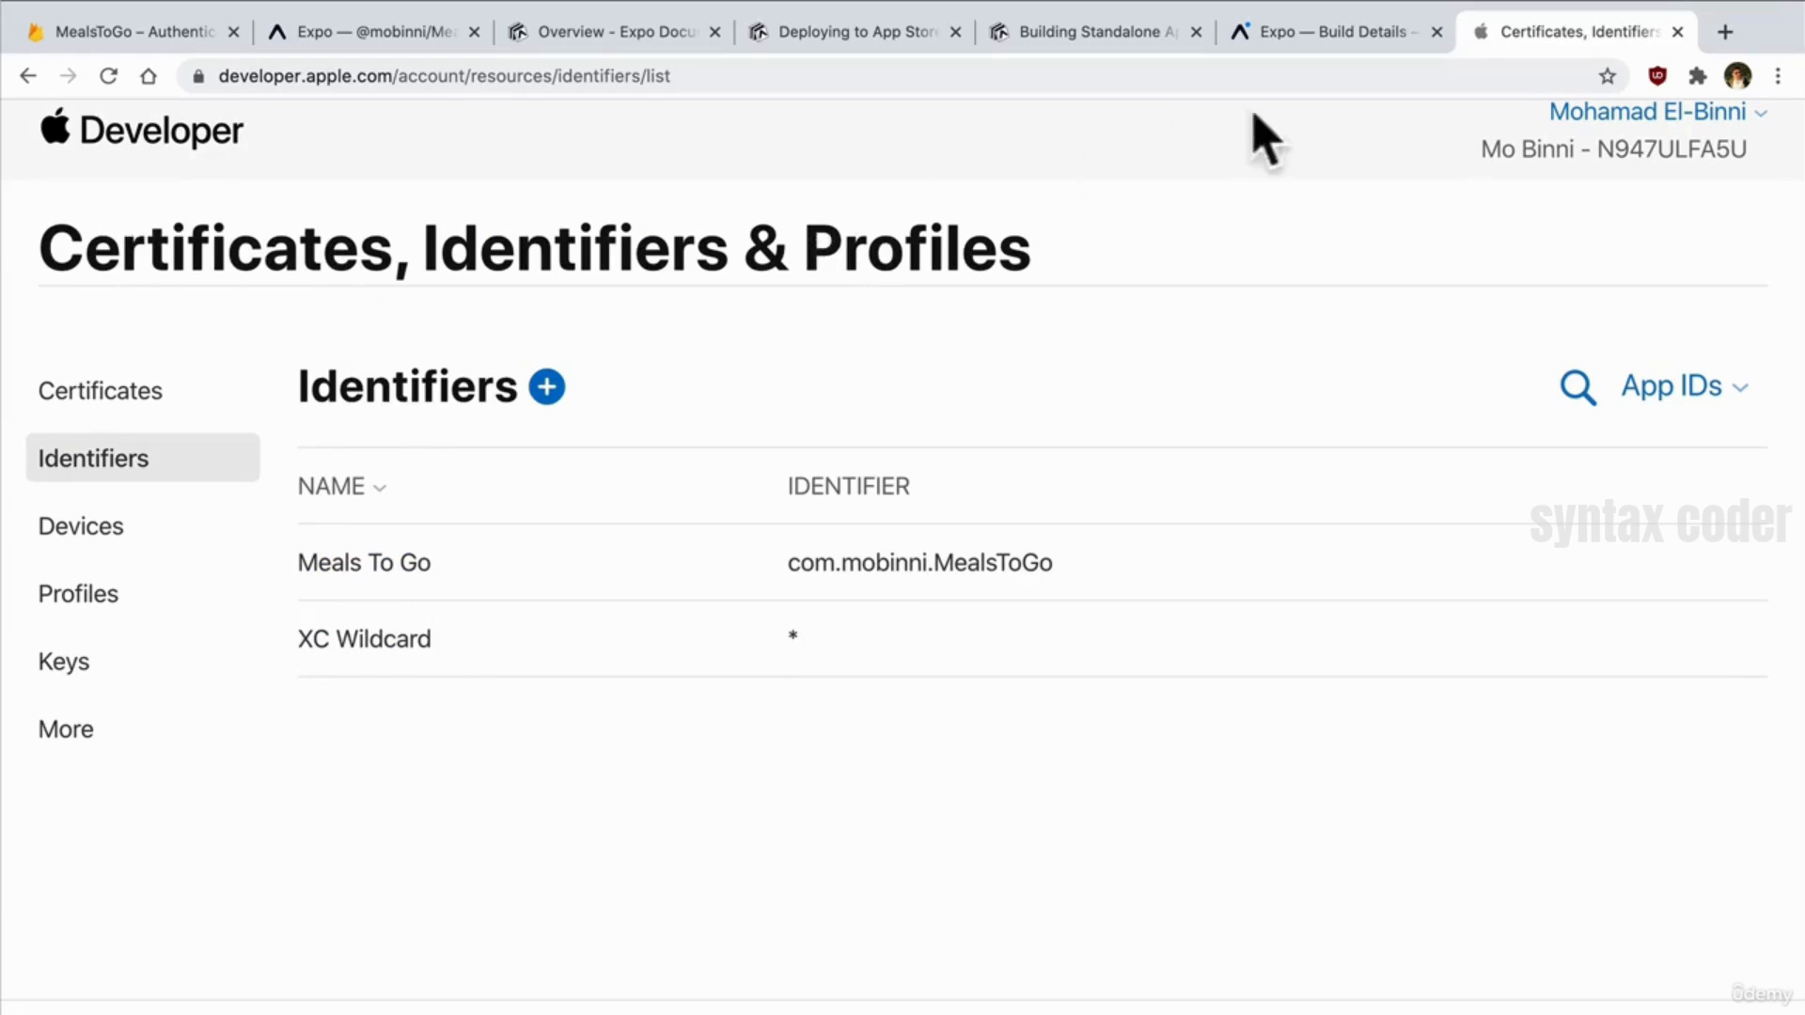
pyautogui.click(1355, 37)
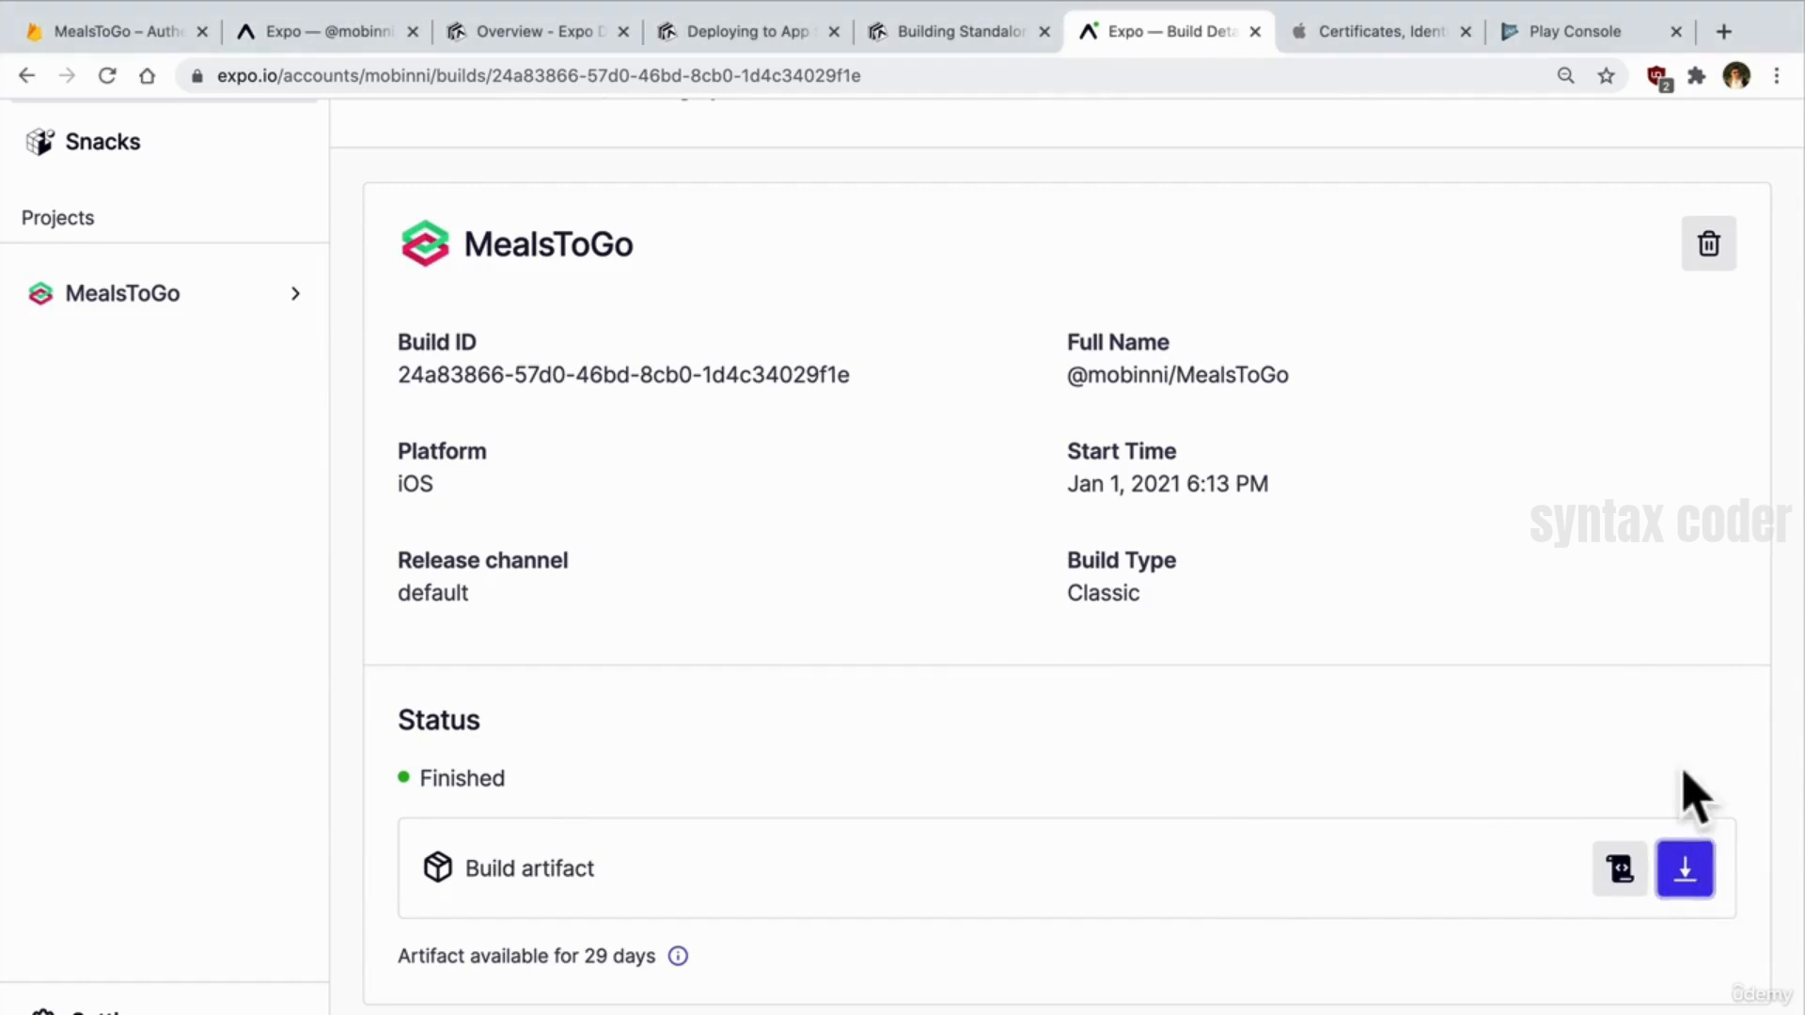
pyautogui.click(1688, 874)
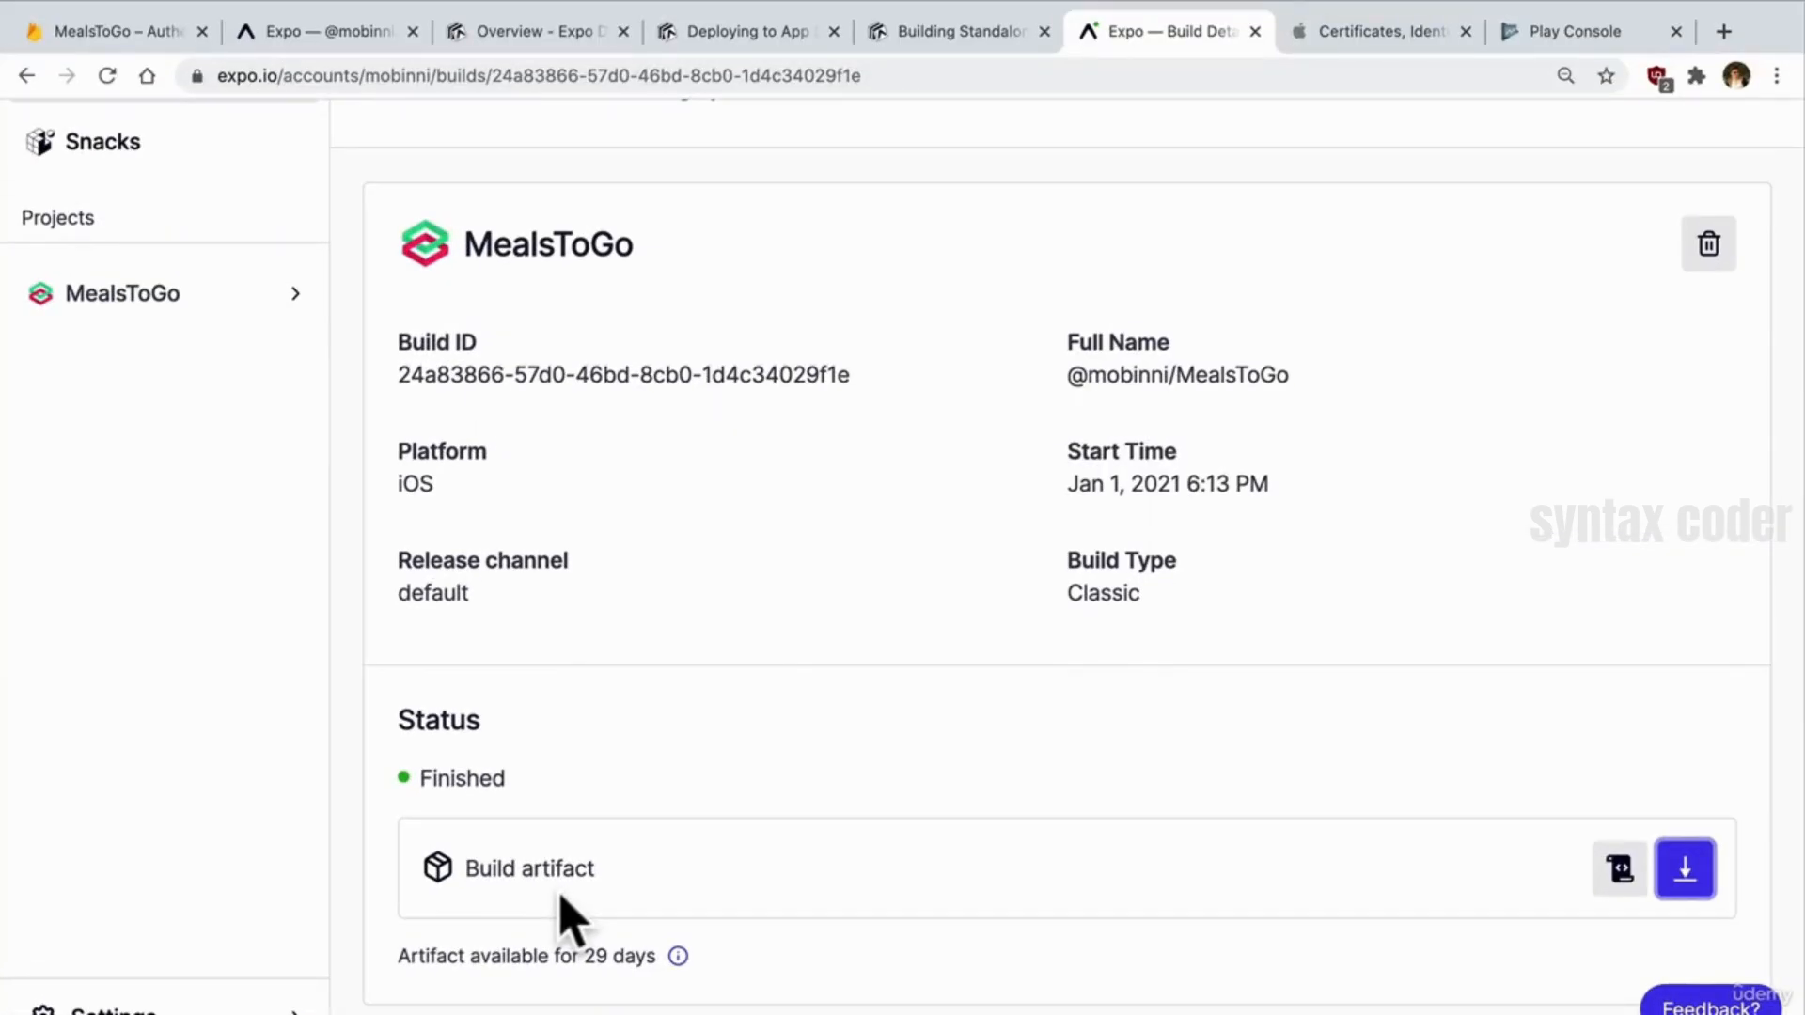
# Send the downloaded MealsToGo .ipa archive to the iPhone simulator and allow access to the Downloads folder
pyautogui.hotkey('ctrl', 'Right')
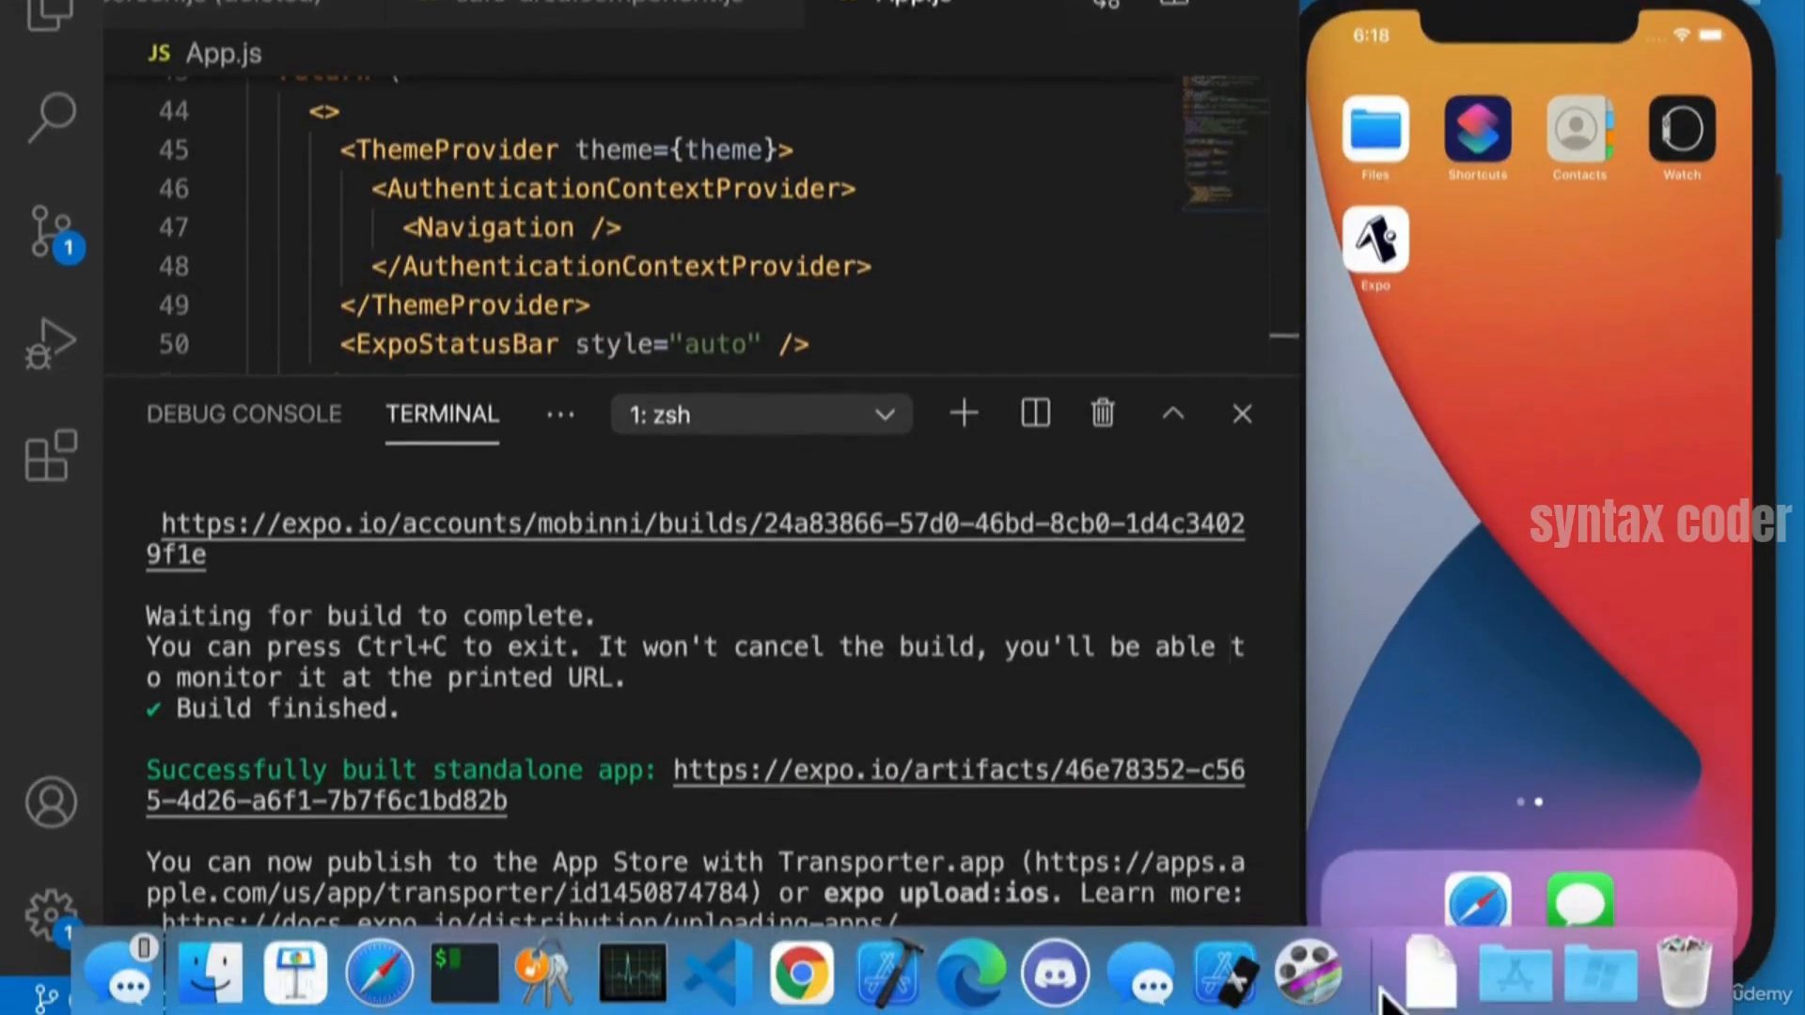
pyautogui.click(1424, 977)
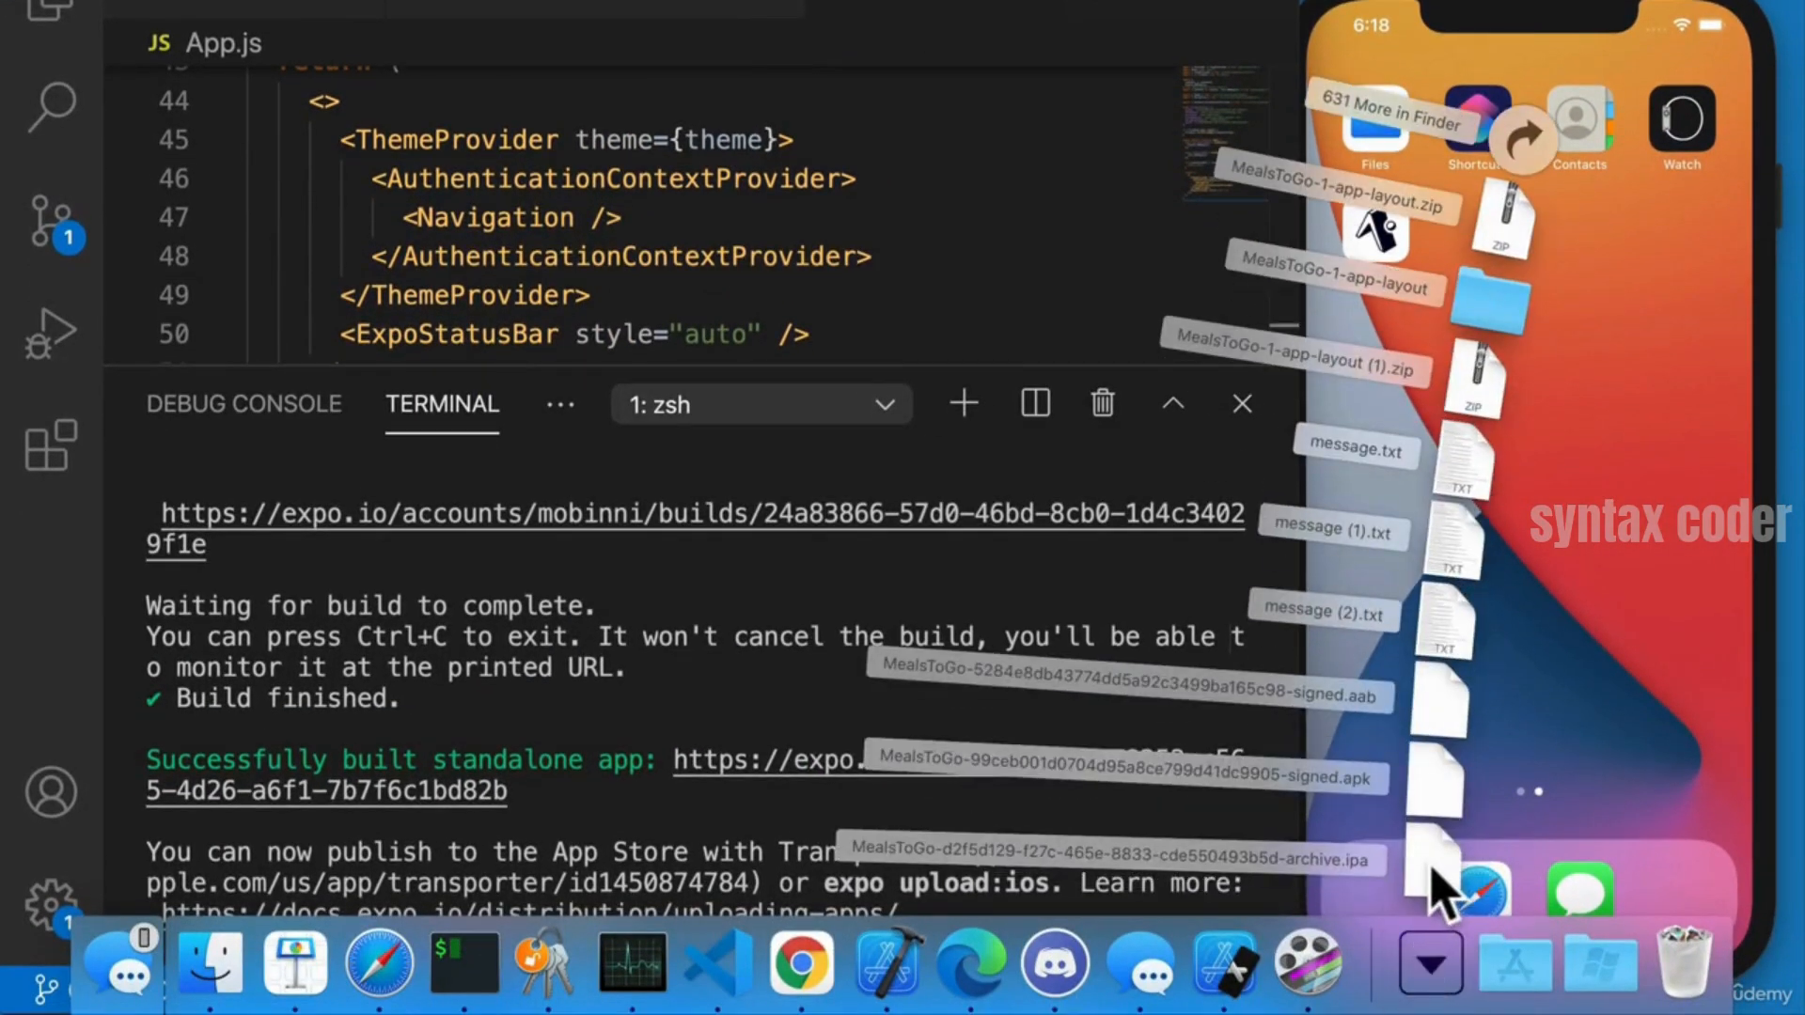
pyautogui.moveTo(1438, 893); pyautogui.dragTo(1574, 423)
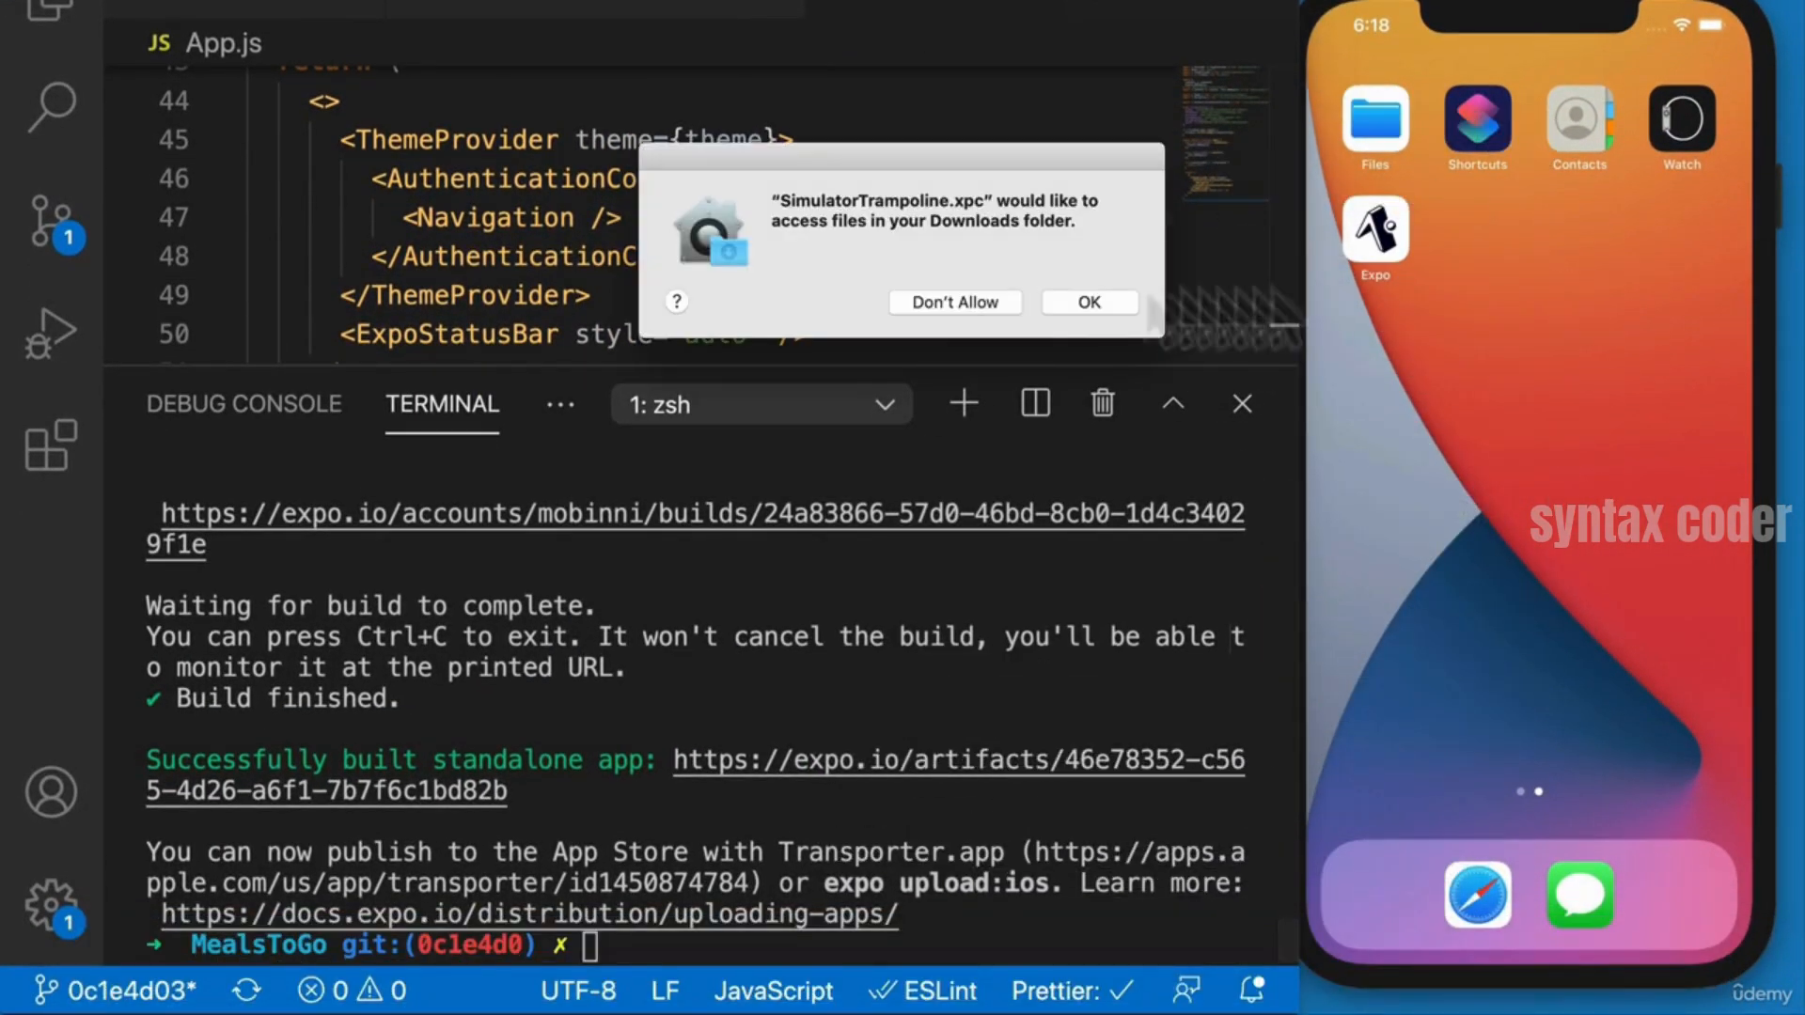
pyautogui.click(1090, 303)
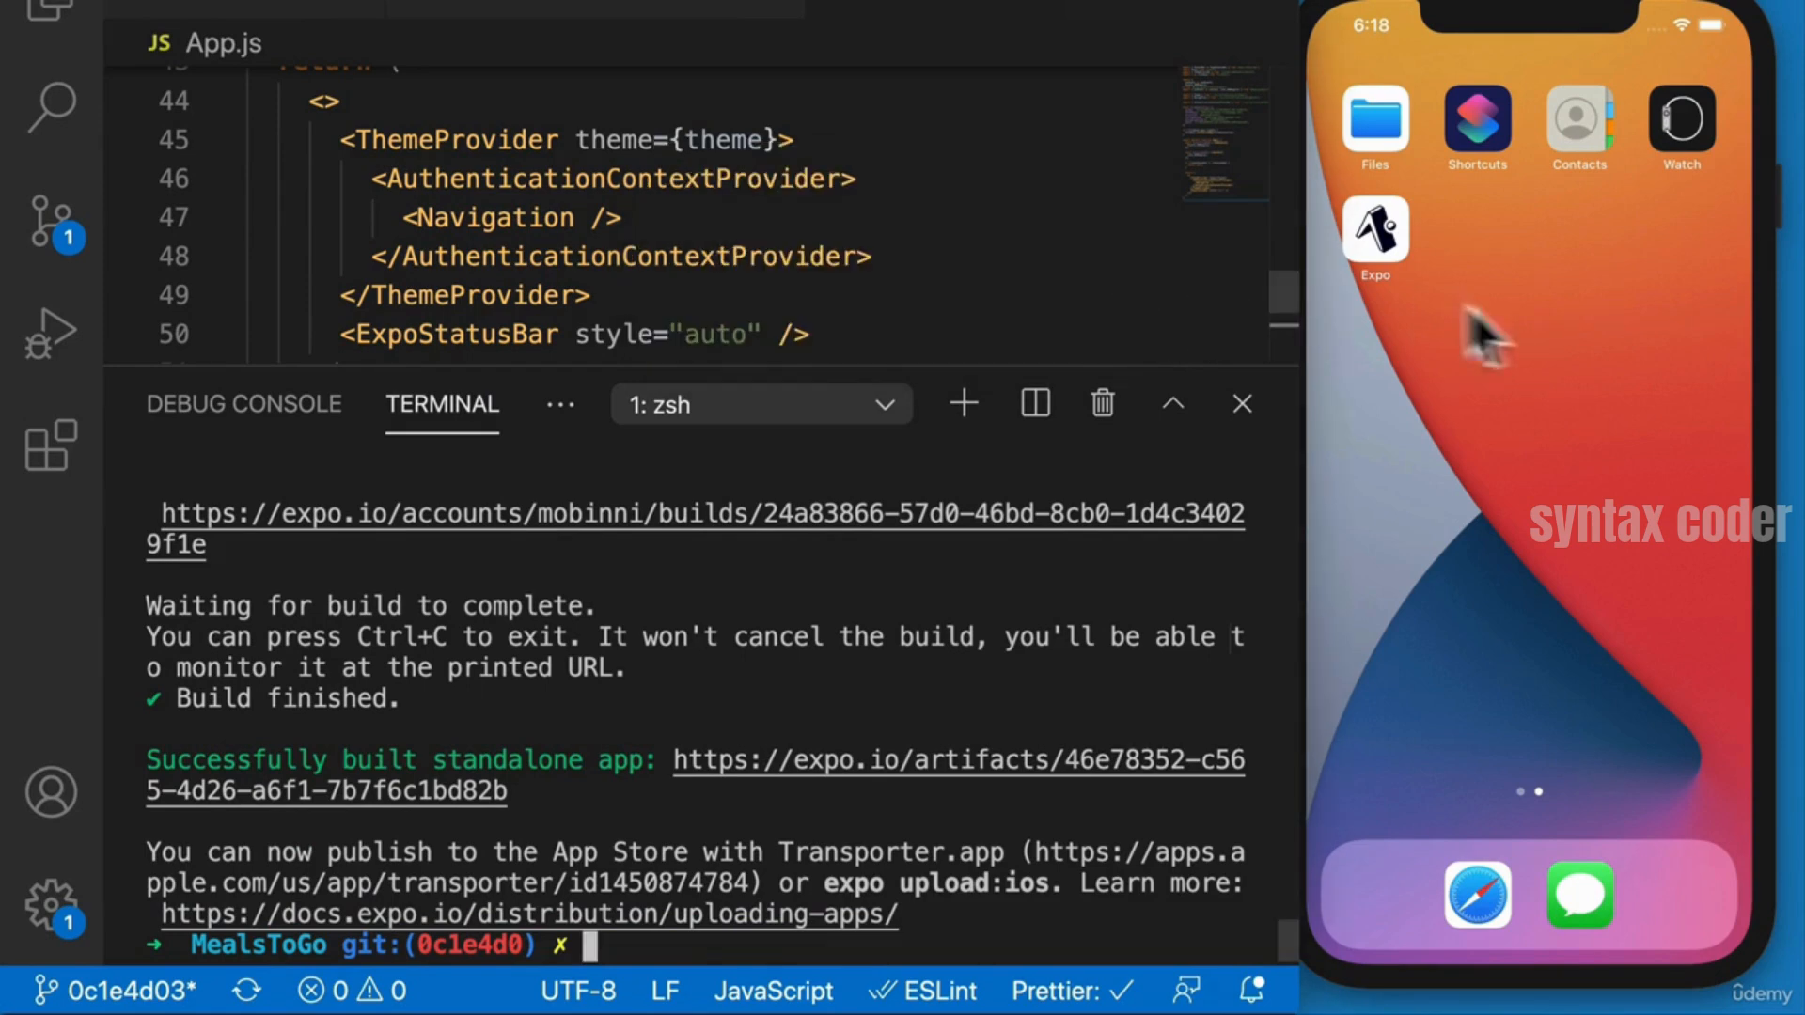
# Transfer the .ipa archive to the simulator again and save it to On My iPhone
pyautogui.click(1414, 959)
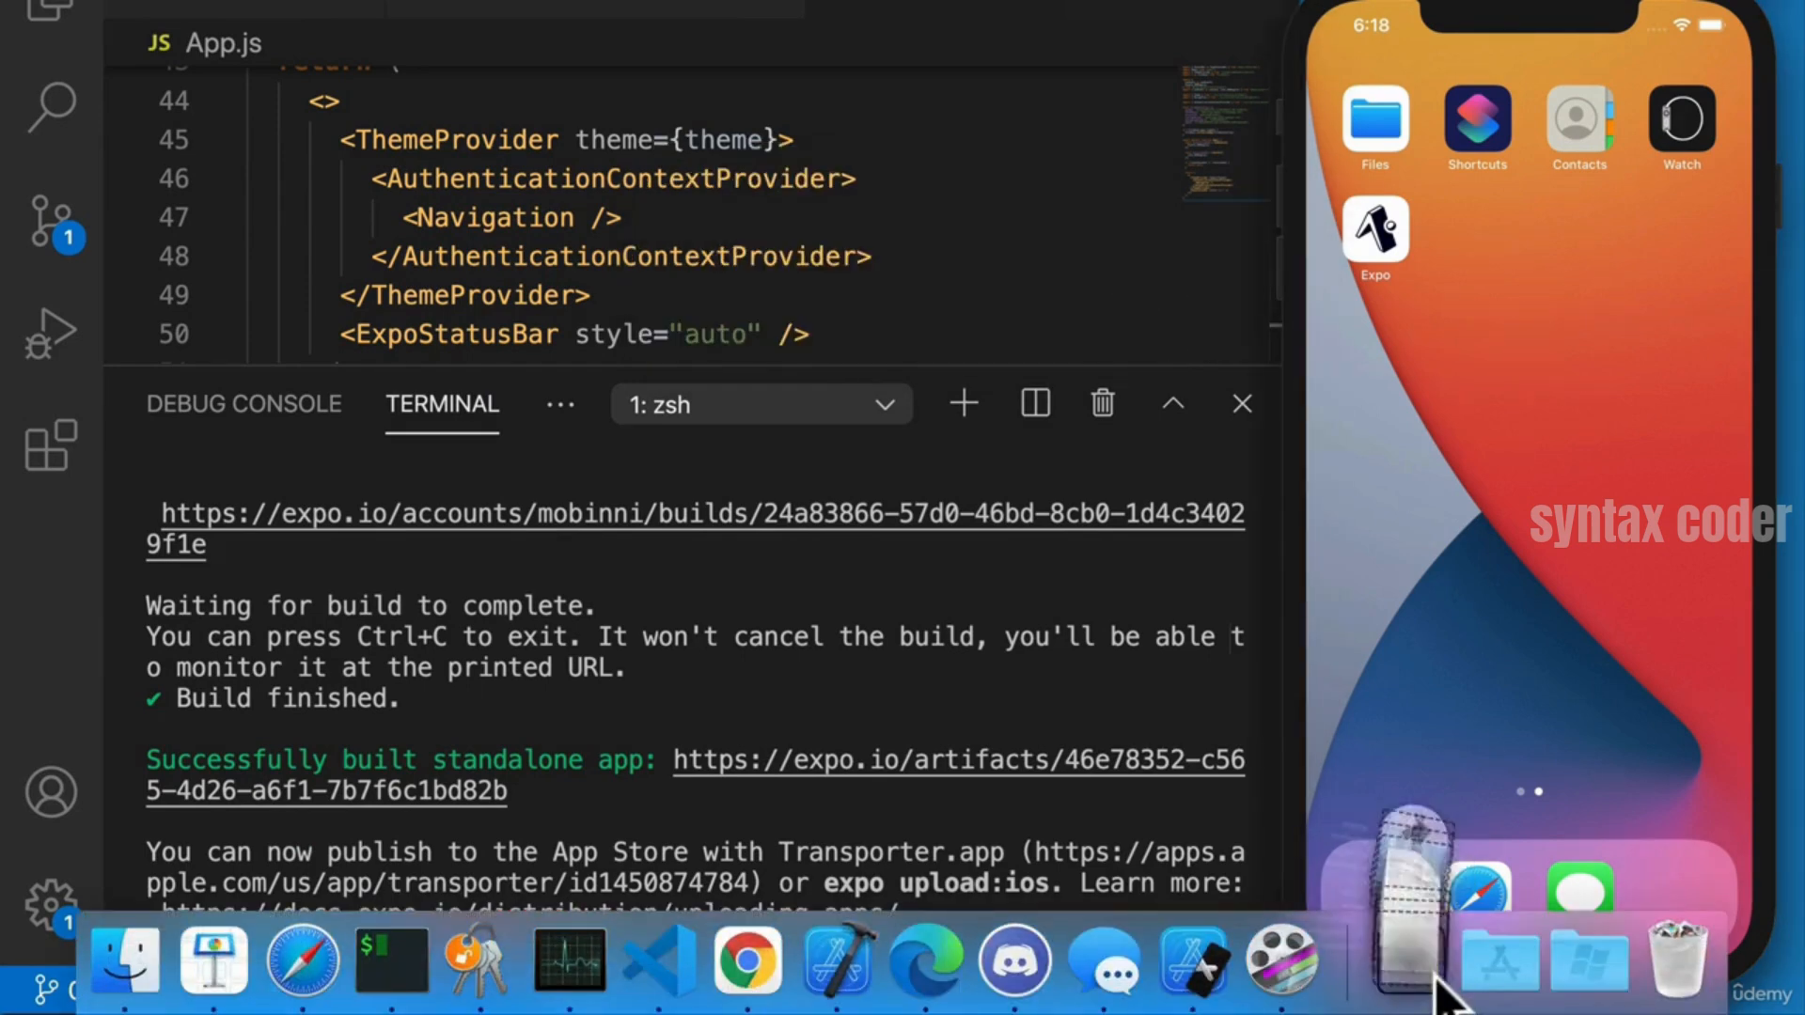
pyautogui.click(1568, 712)
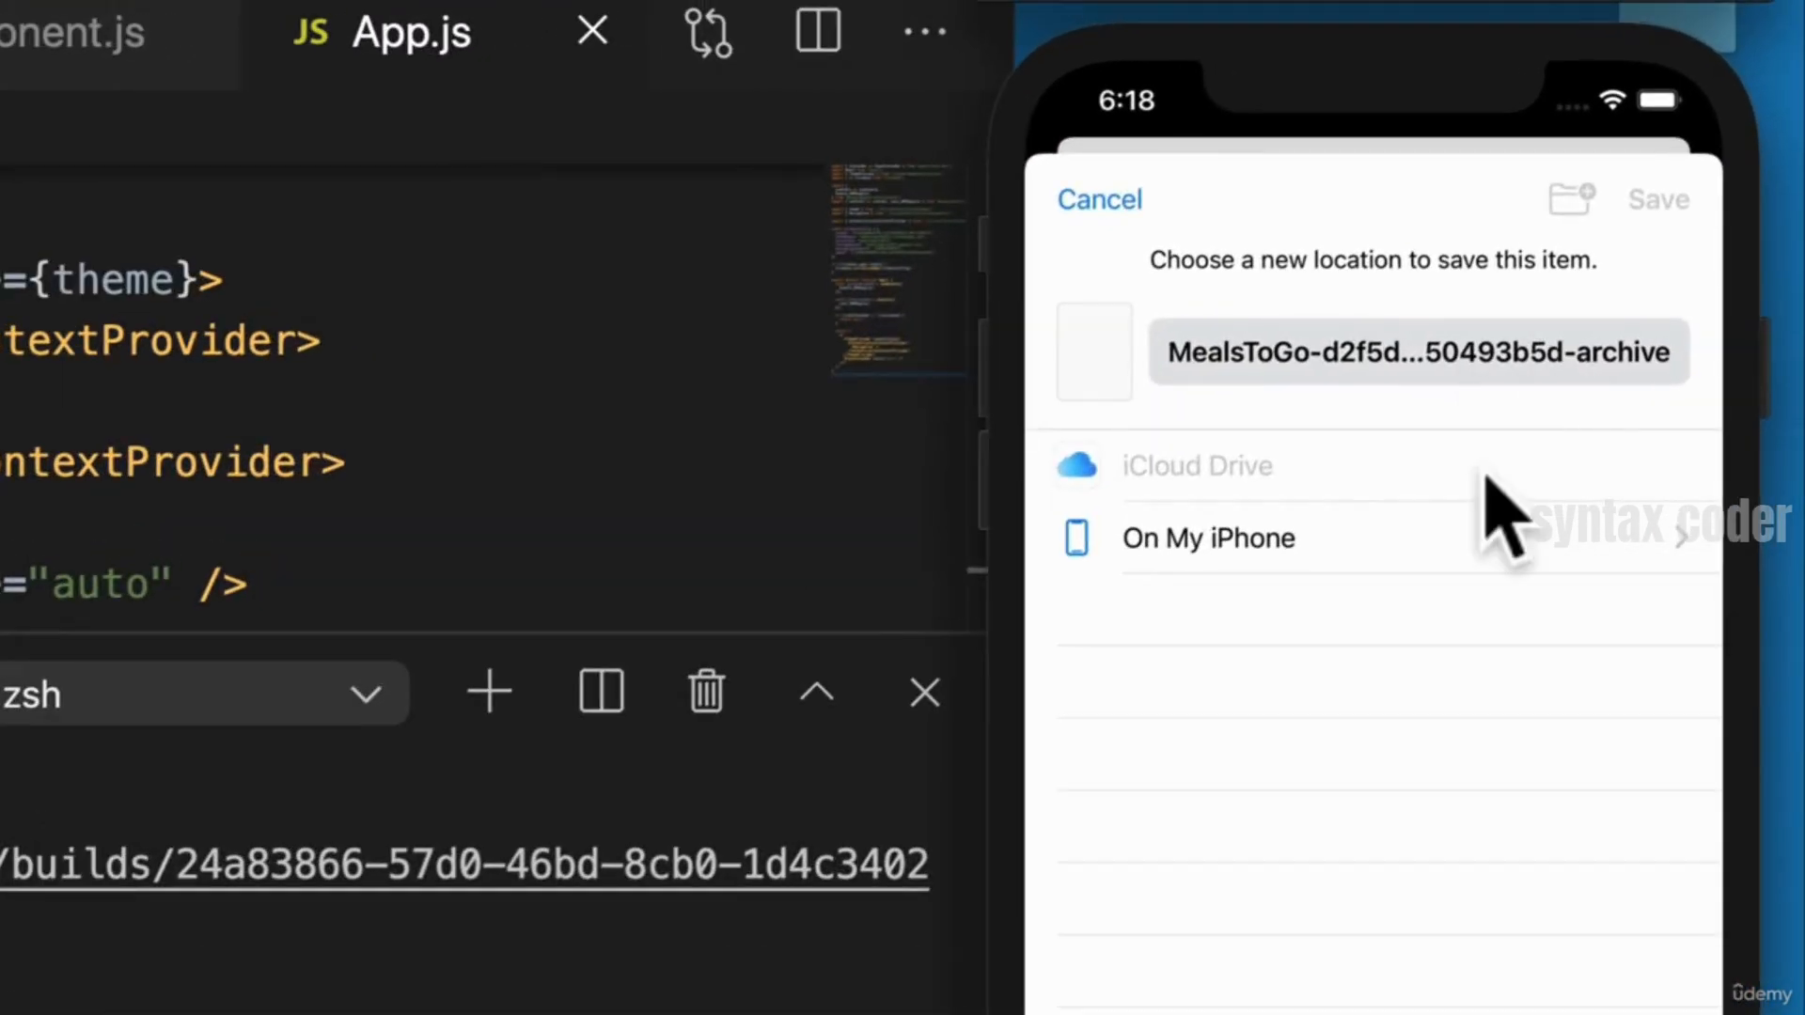
pyautogui.click(1410, 536)
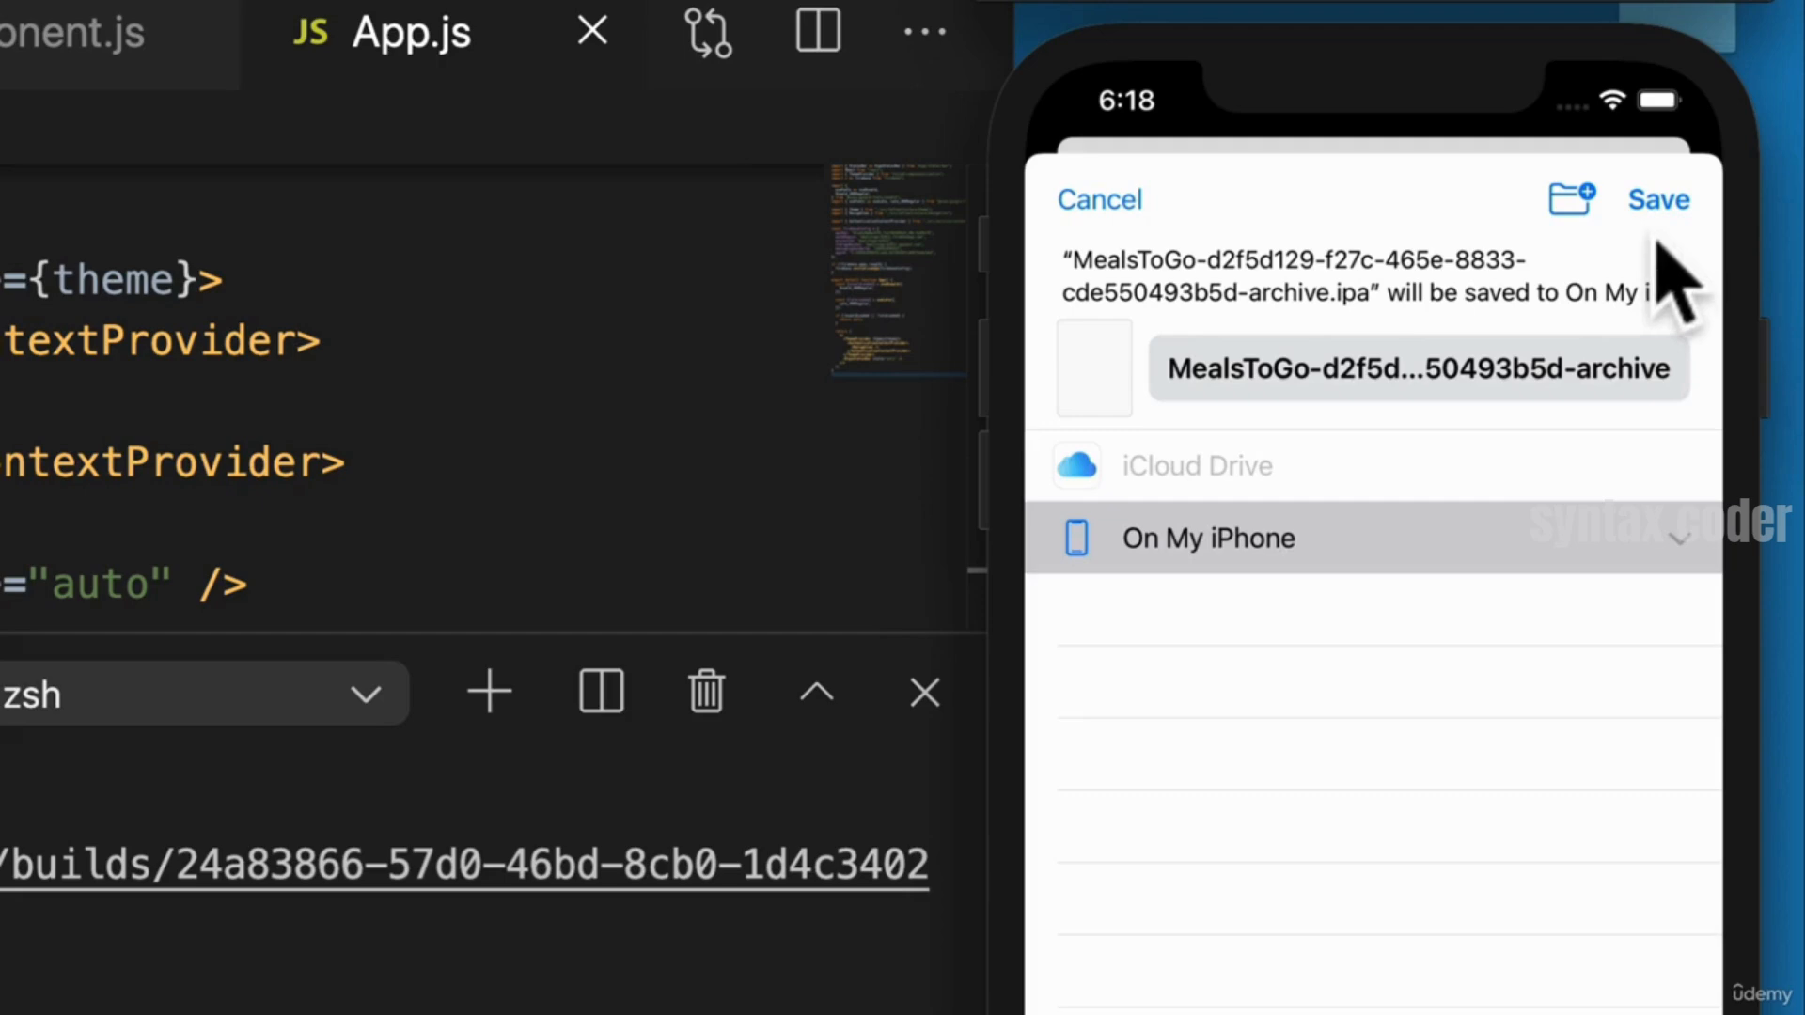
pyautogui.click(1673, 193)
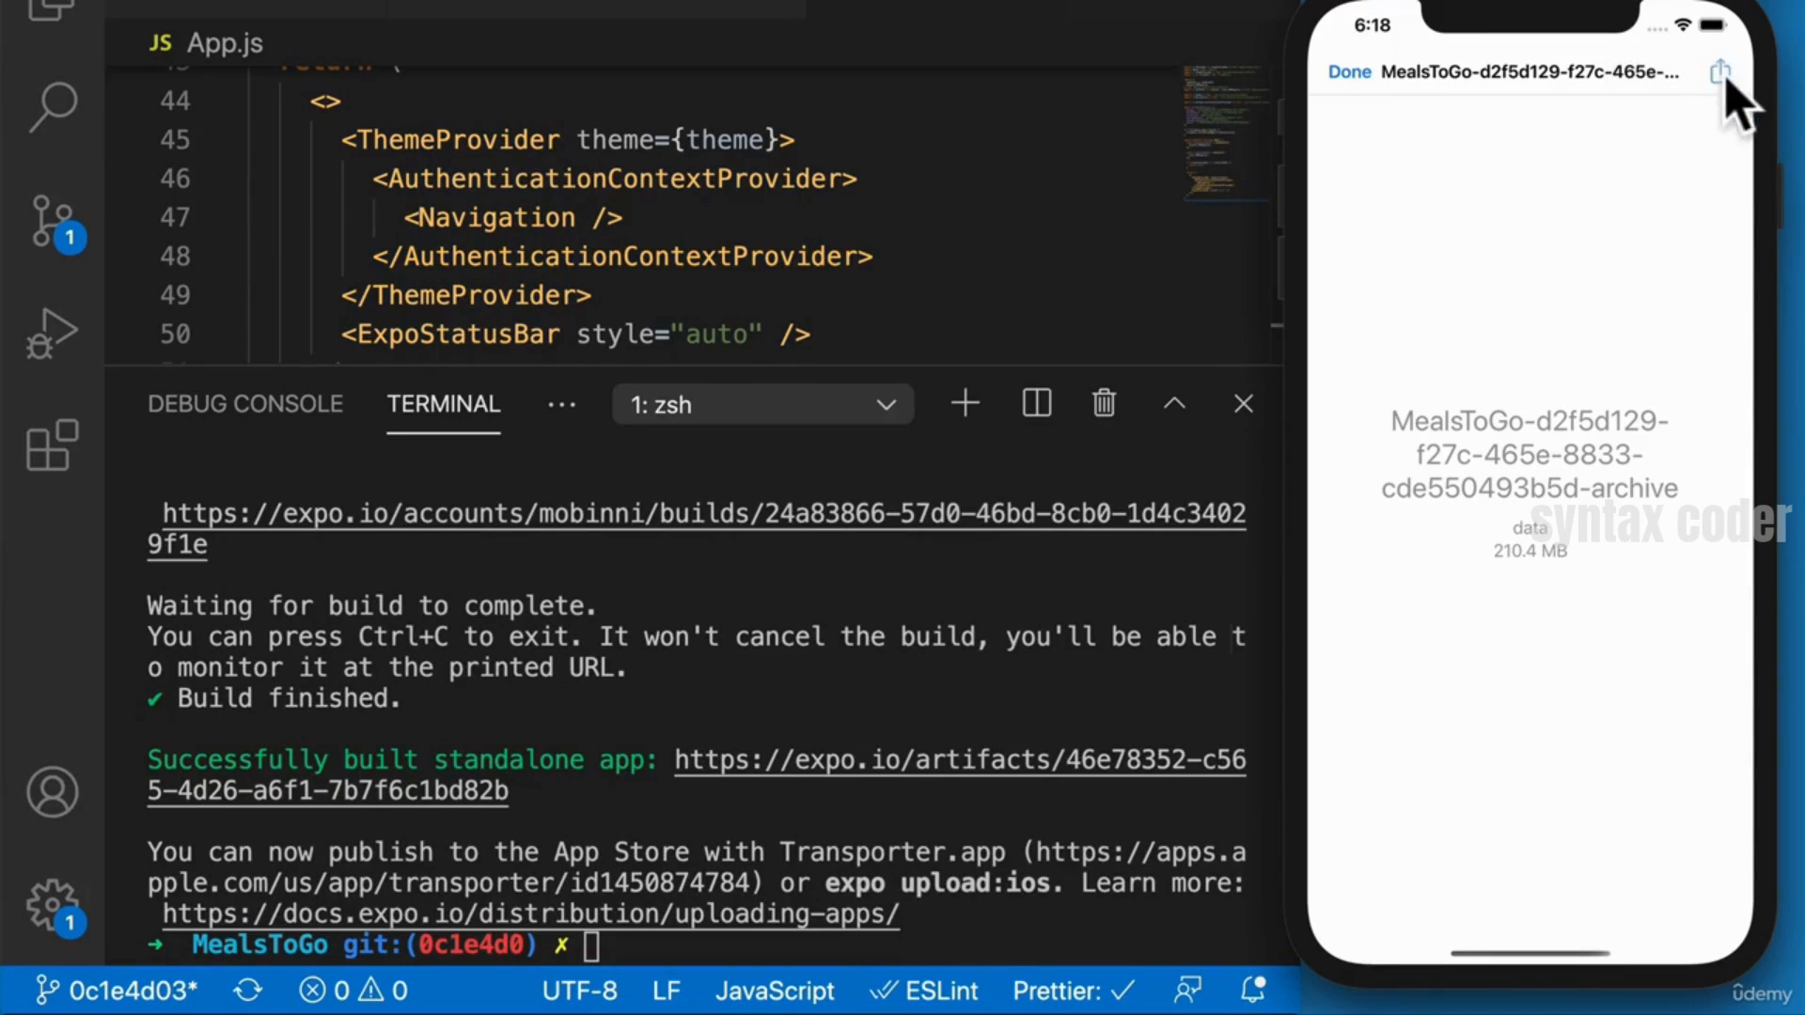
# Check the saved archive's share options in the simulator's Files app, close the file and return to the home screen
pyautogui.click(1720, 73)
pyautogui.click(1640, 80)
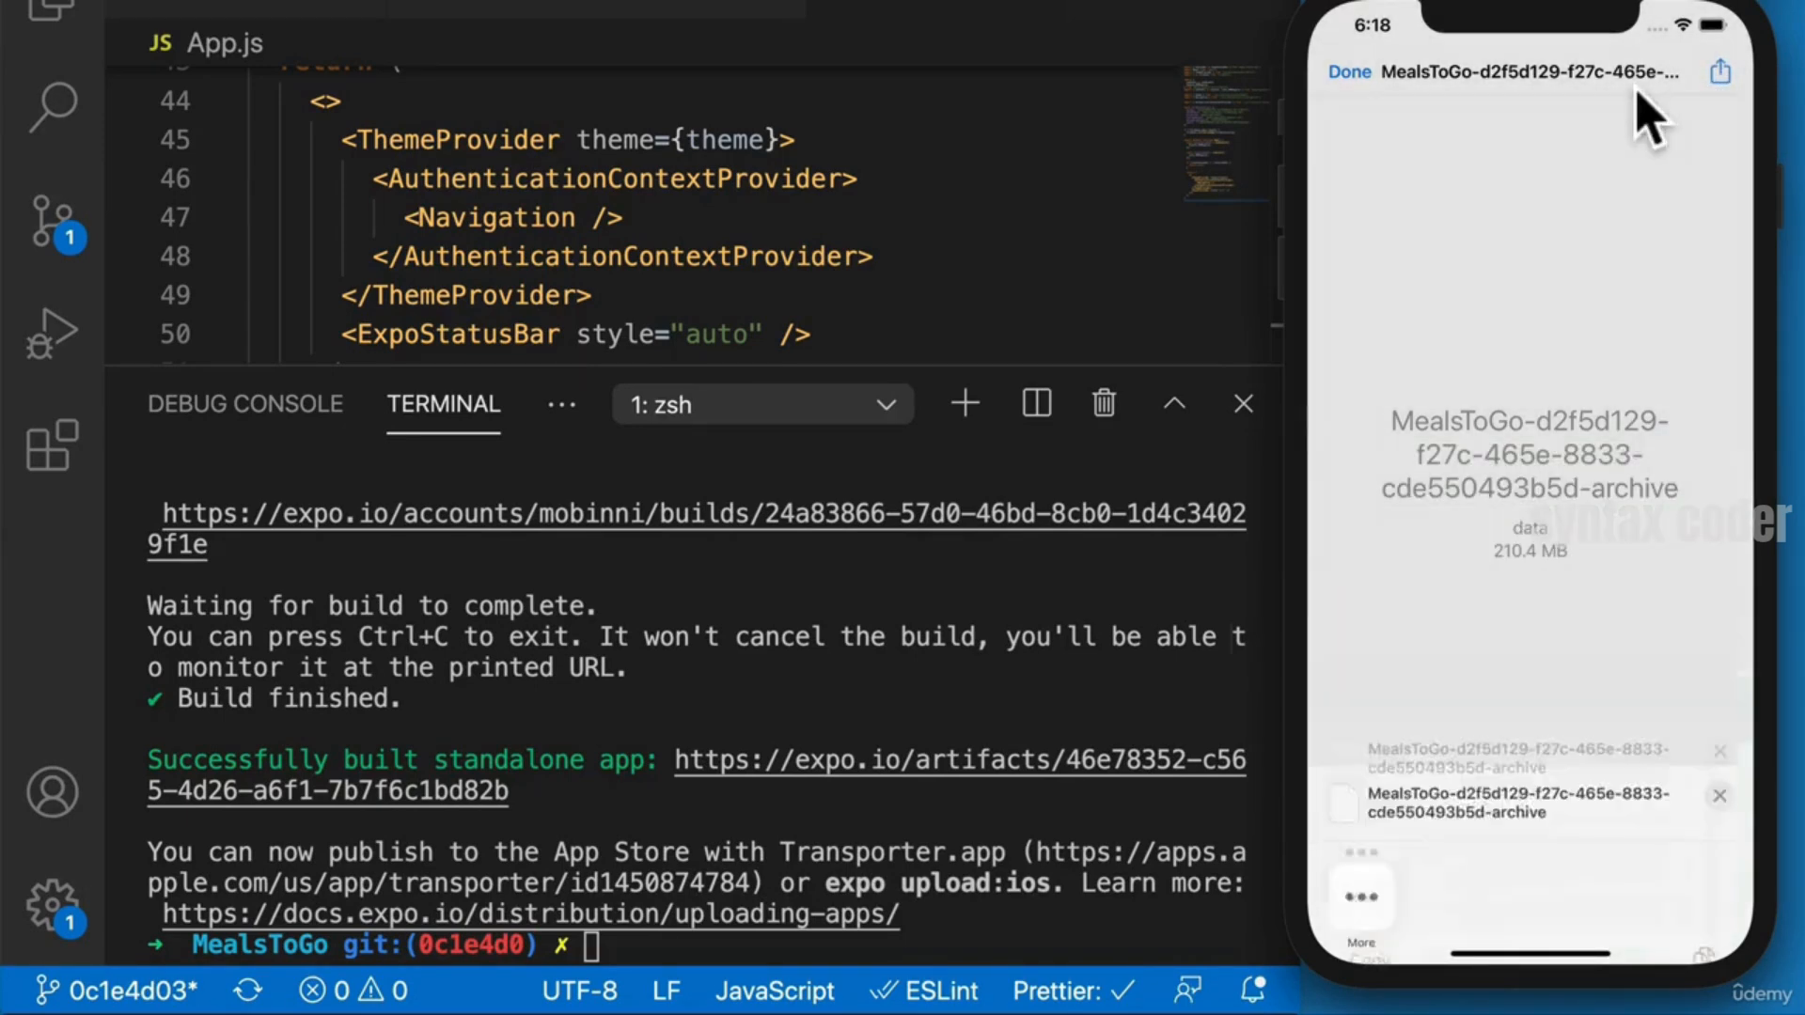
pyautogui.click(1350, 73)
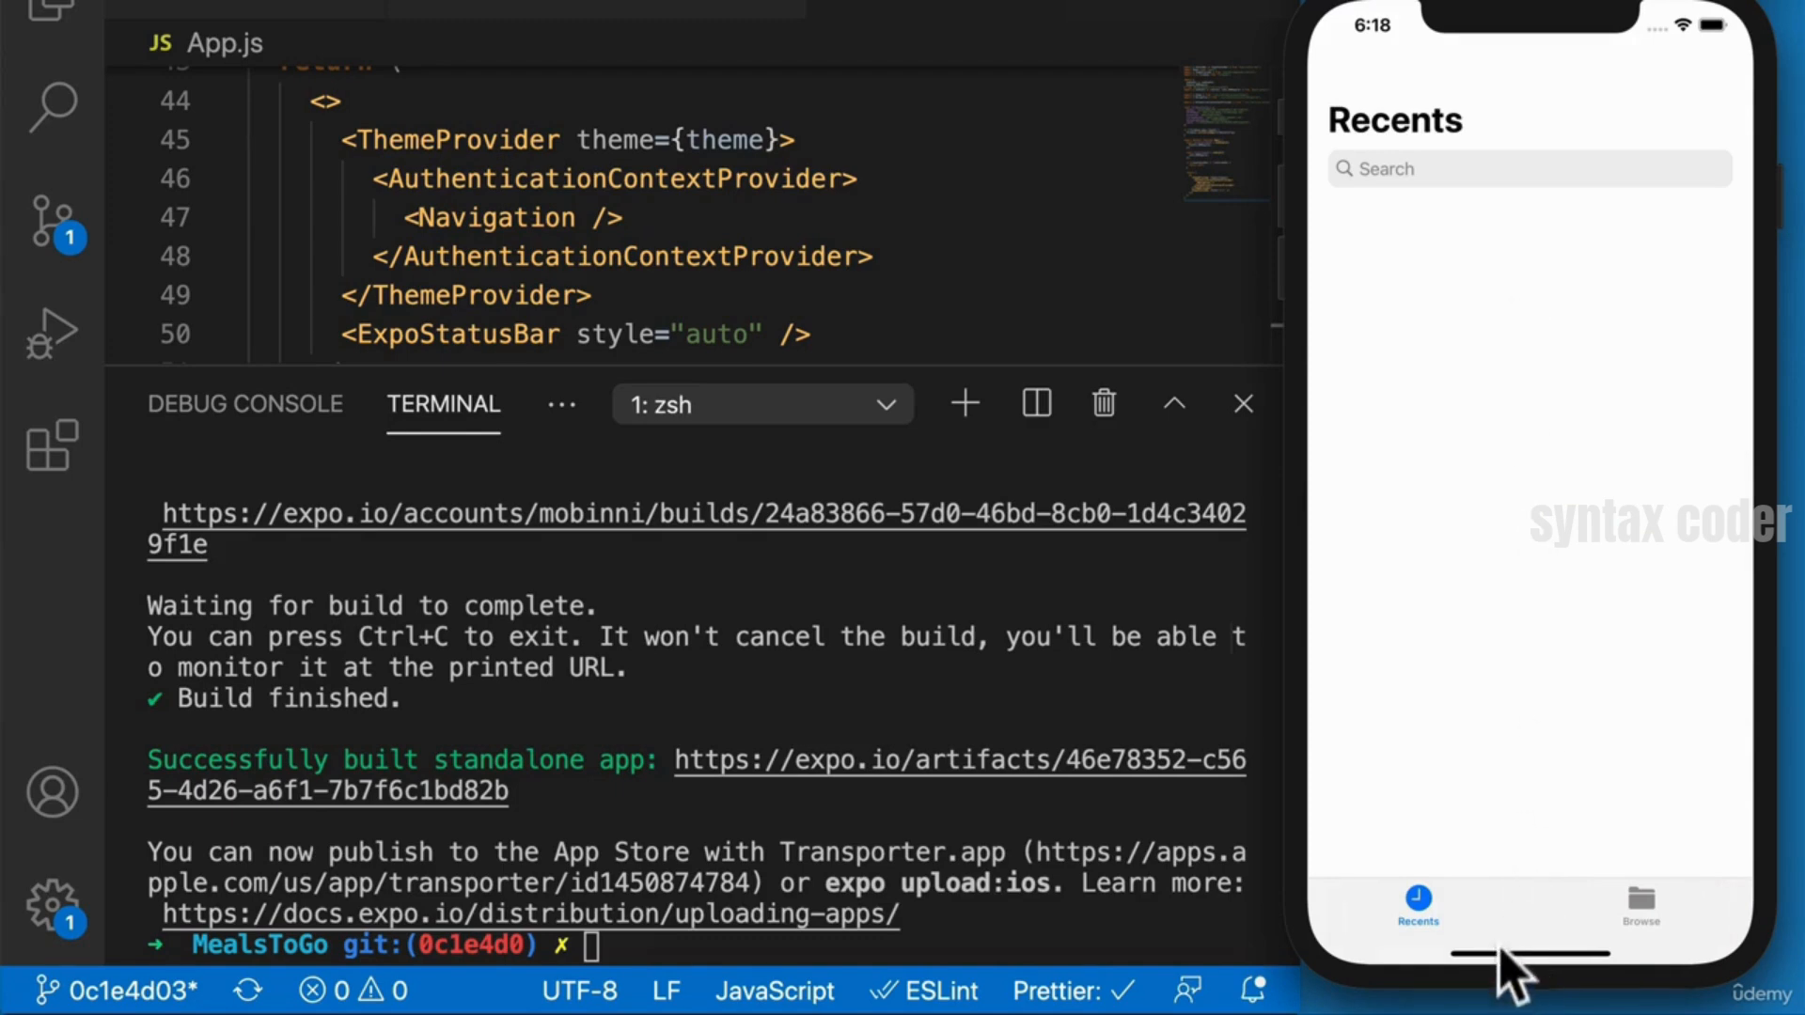
pyautogui.moveTo(1501, 950); pyautogui.dragTo(1519, 404)
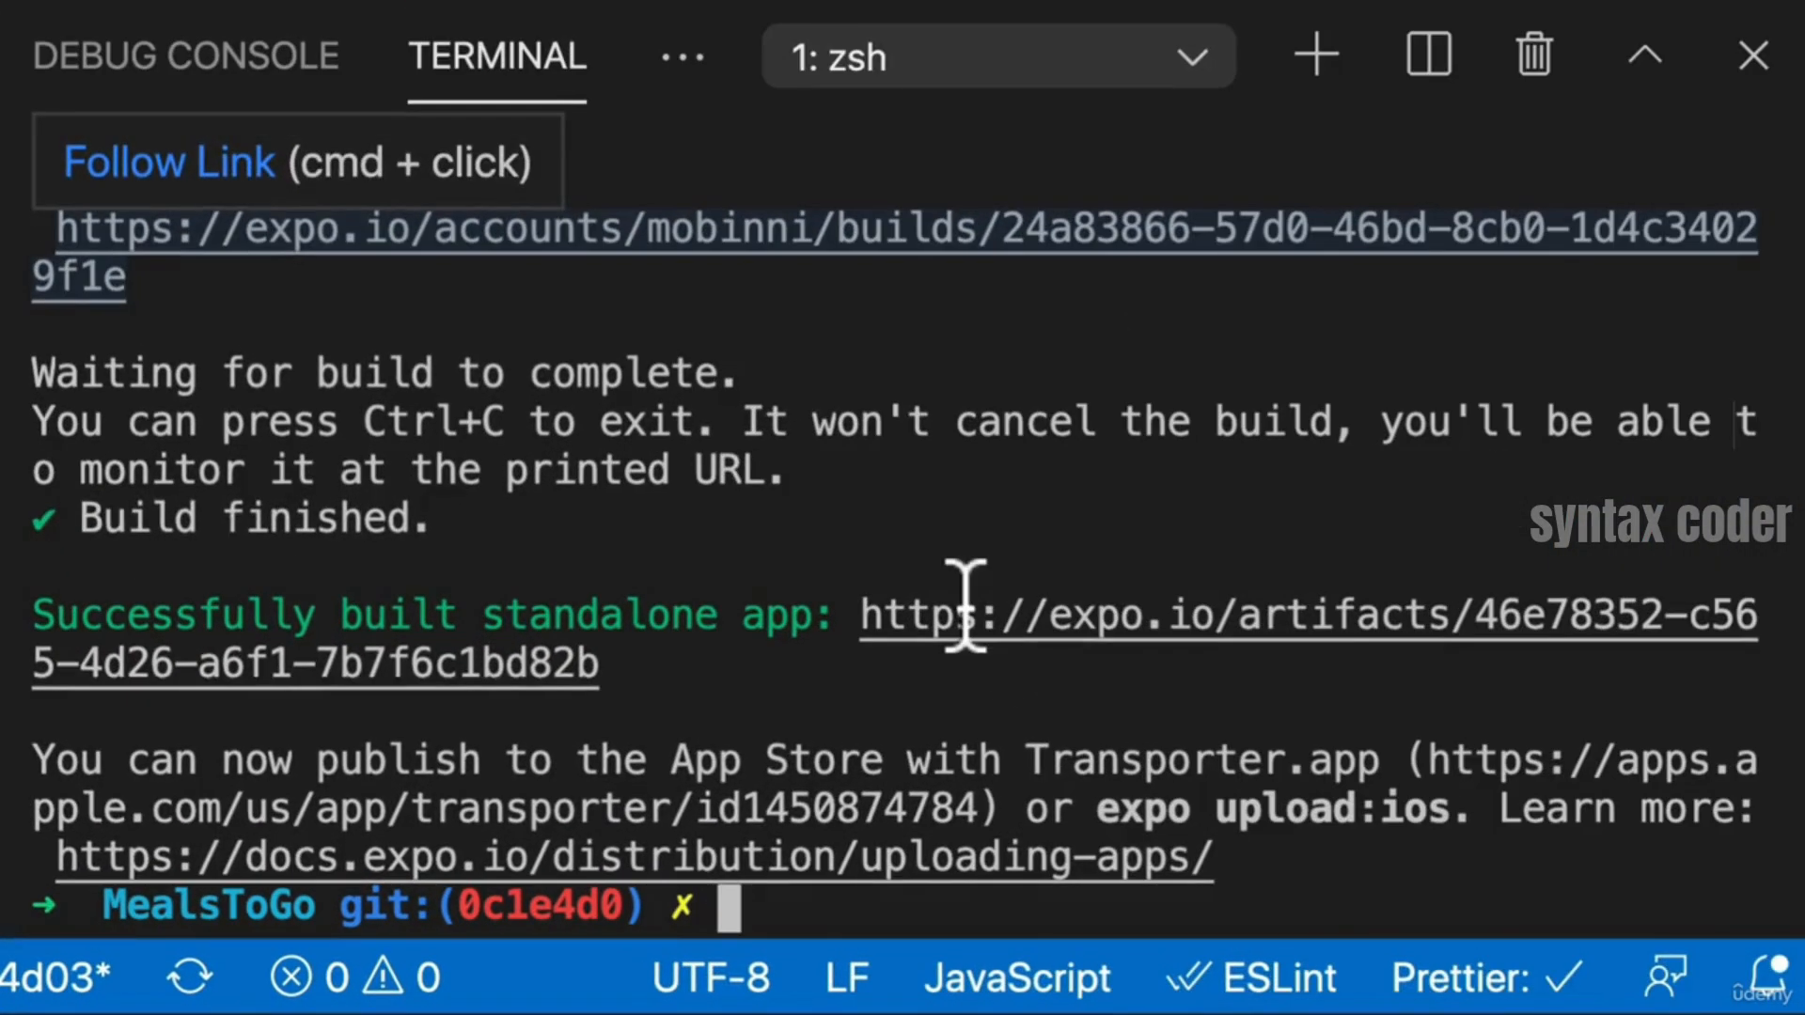
# Run the Expo iOS build command again in the VS Code terminal and choose simulator as the build type
pyautogui.press('Up')
pyautogui.press('Return')
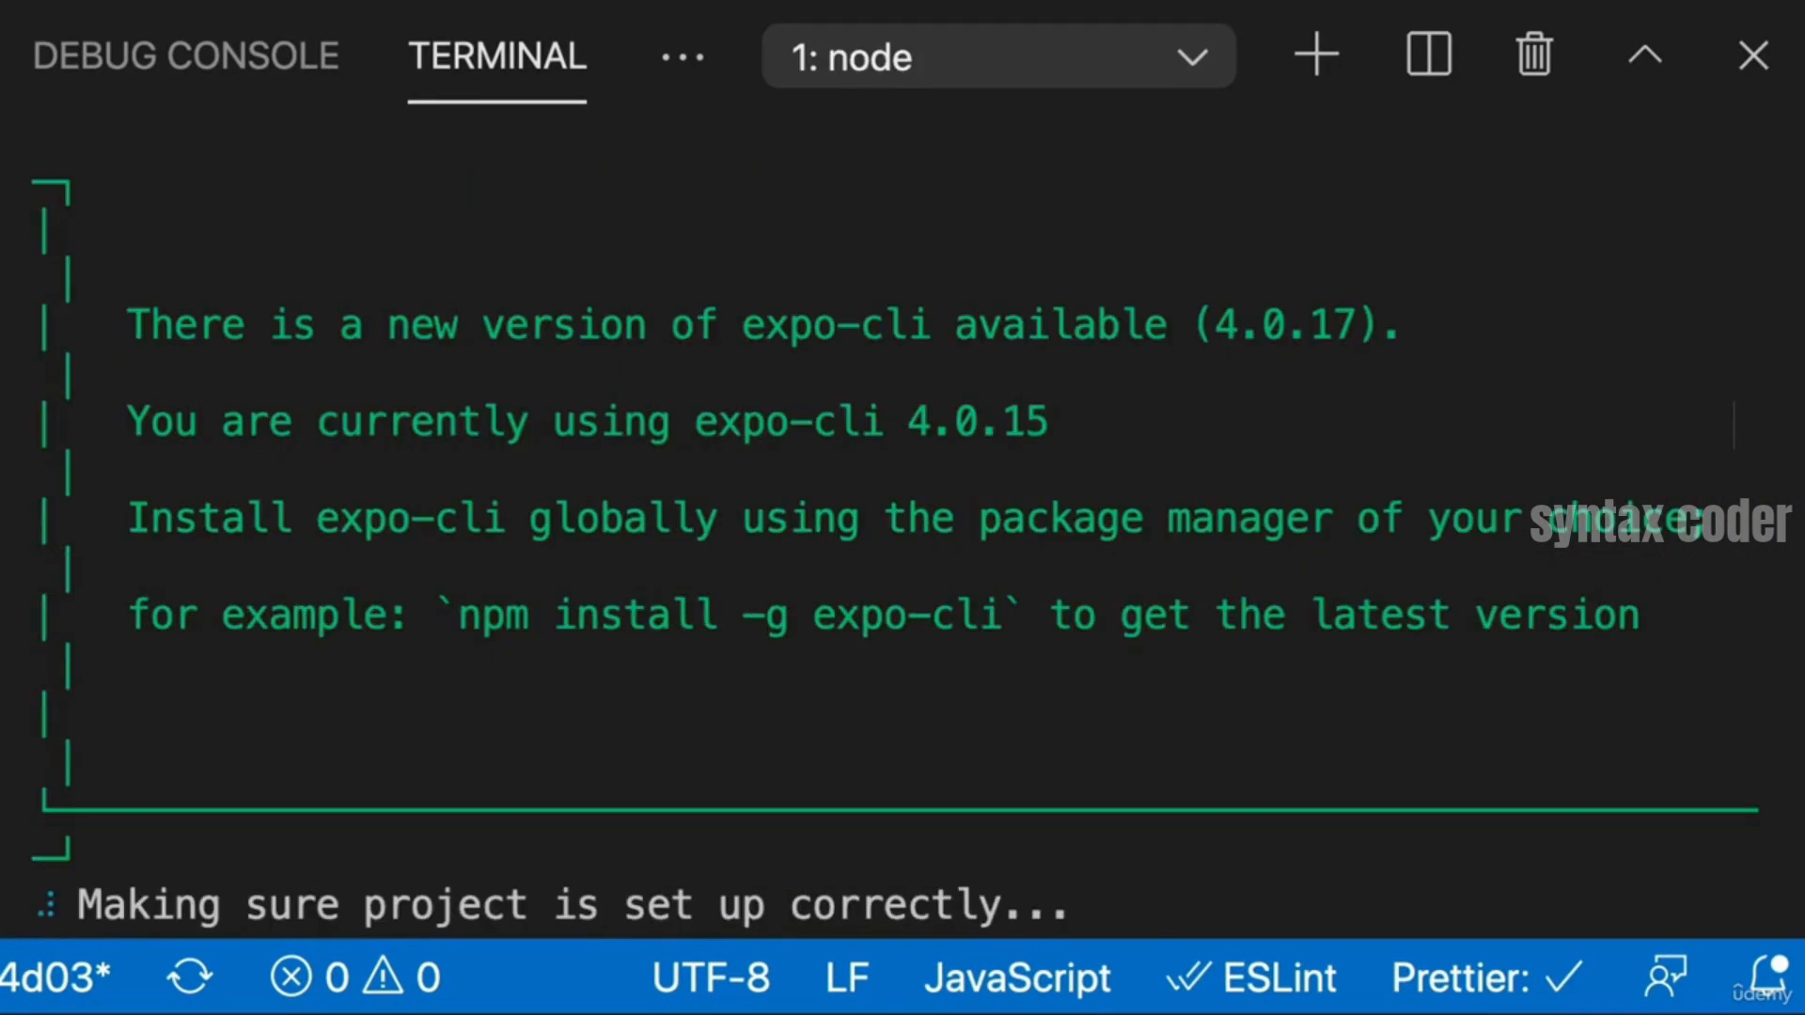
pyautogui.press('Down')
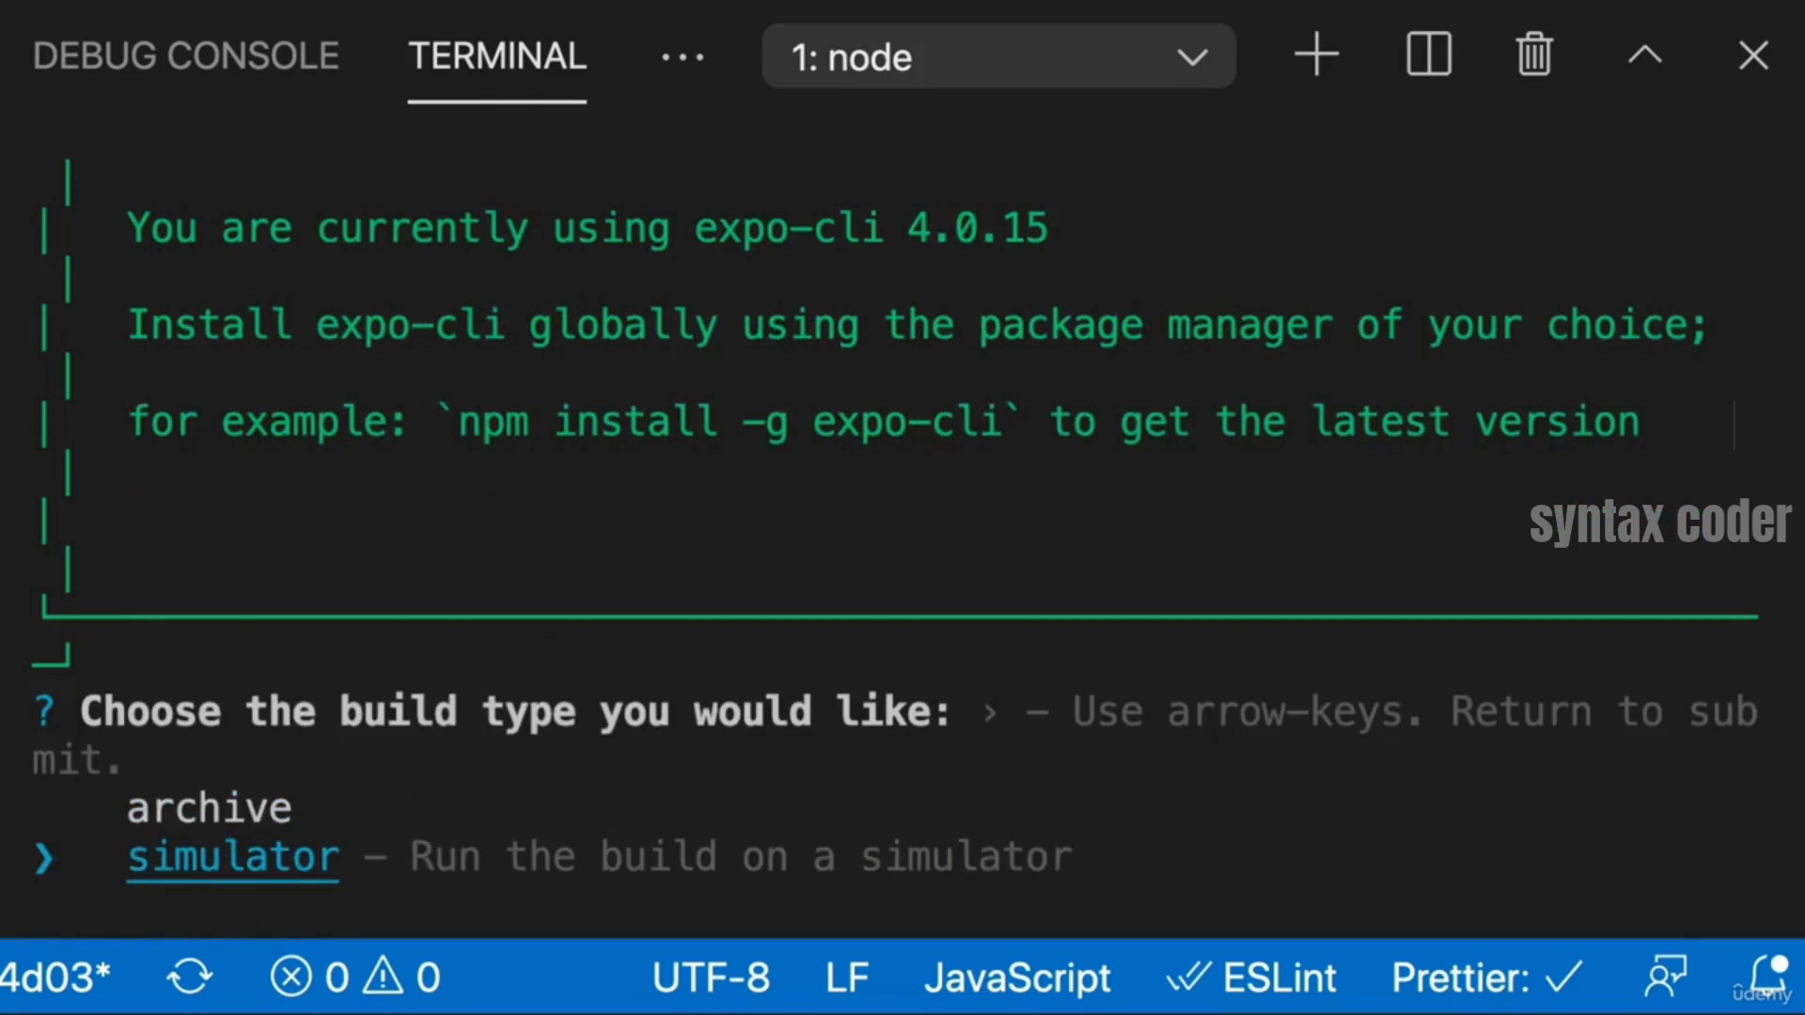
pyautogui.press('Return')
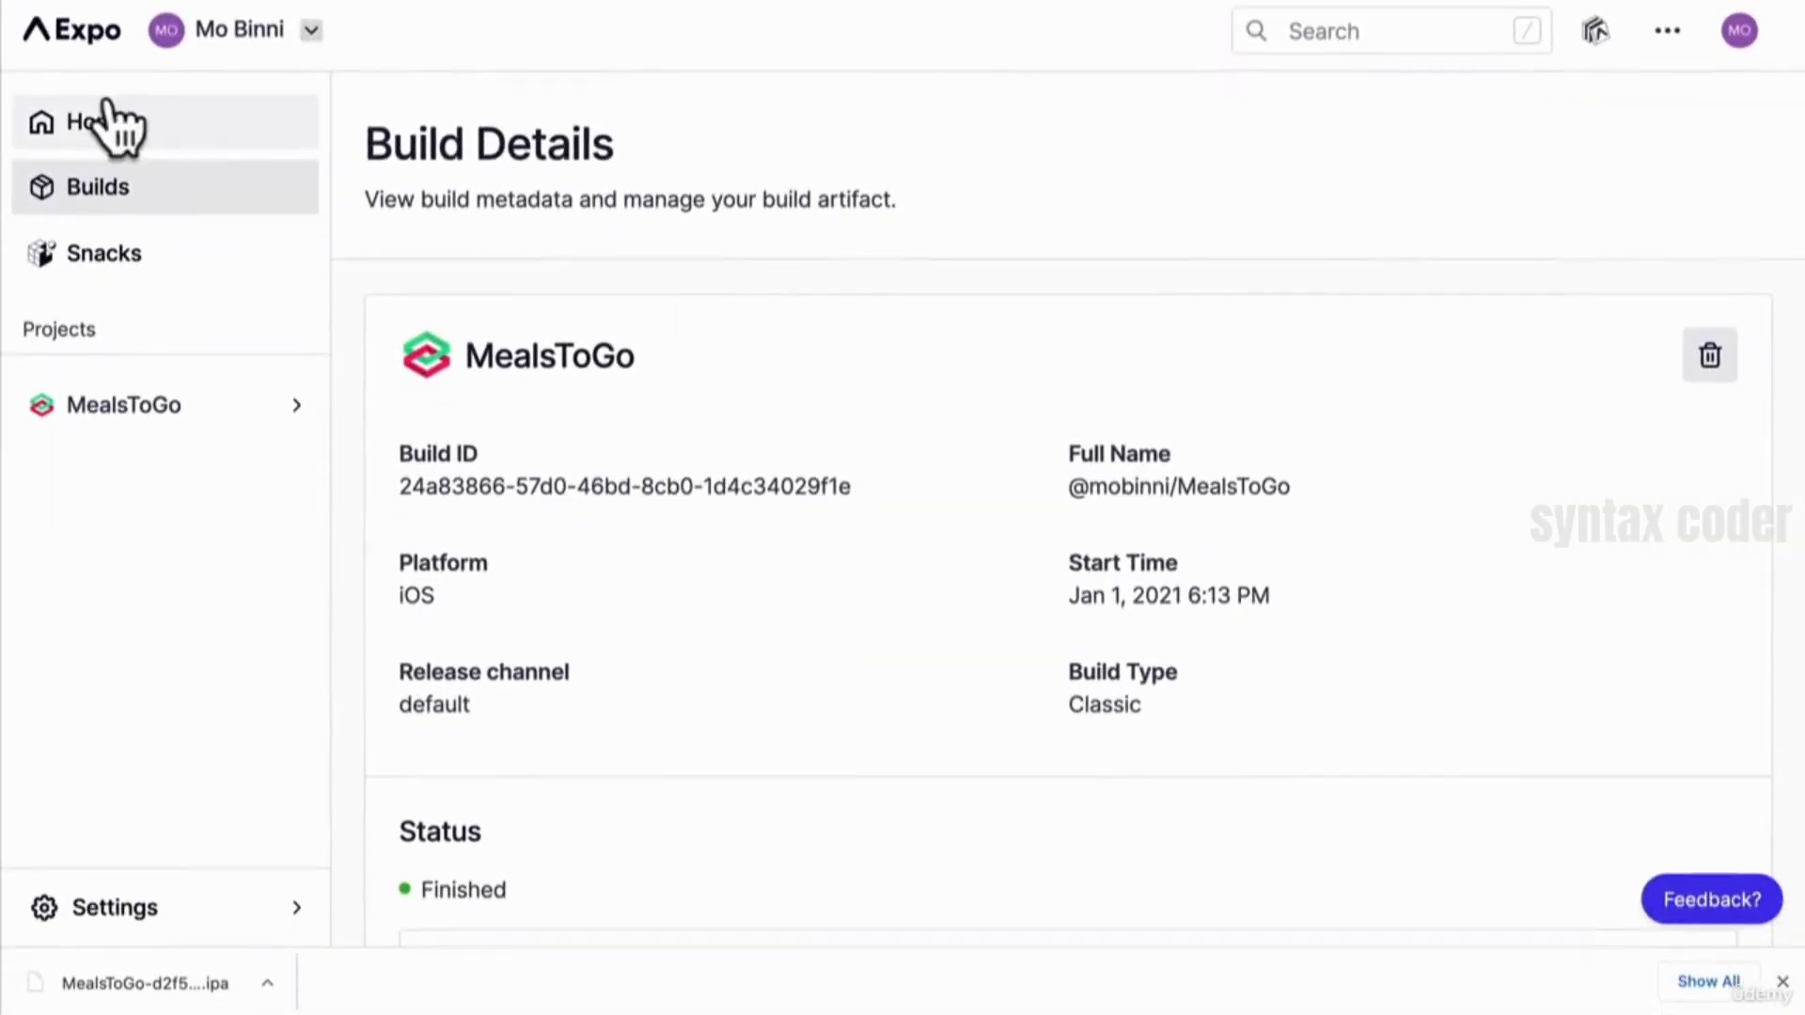
# Switch to the browser and check the status of the queued MealsToGo iOS build from Expo's Builds page
pyautogui.click(155, 184)
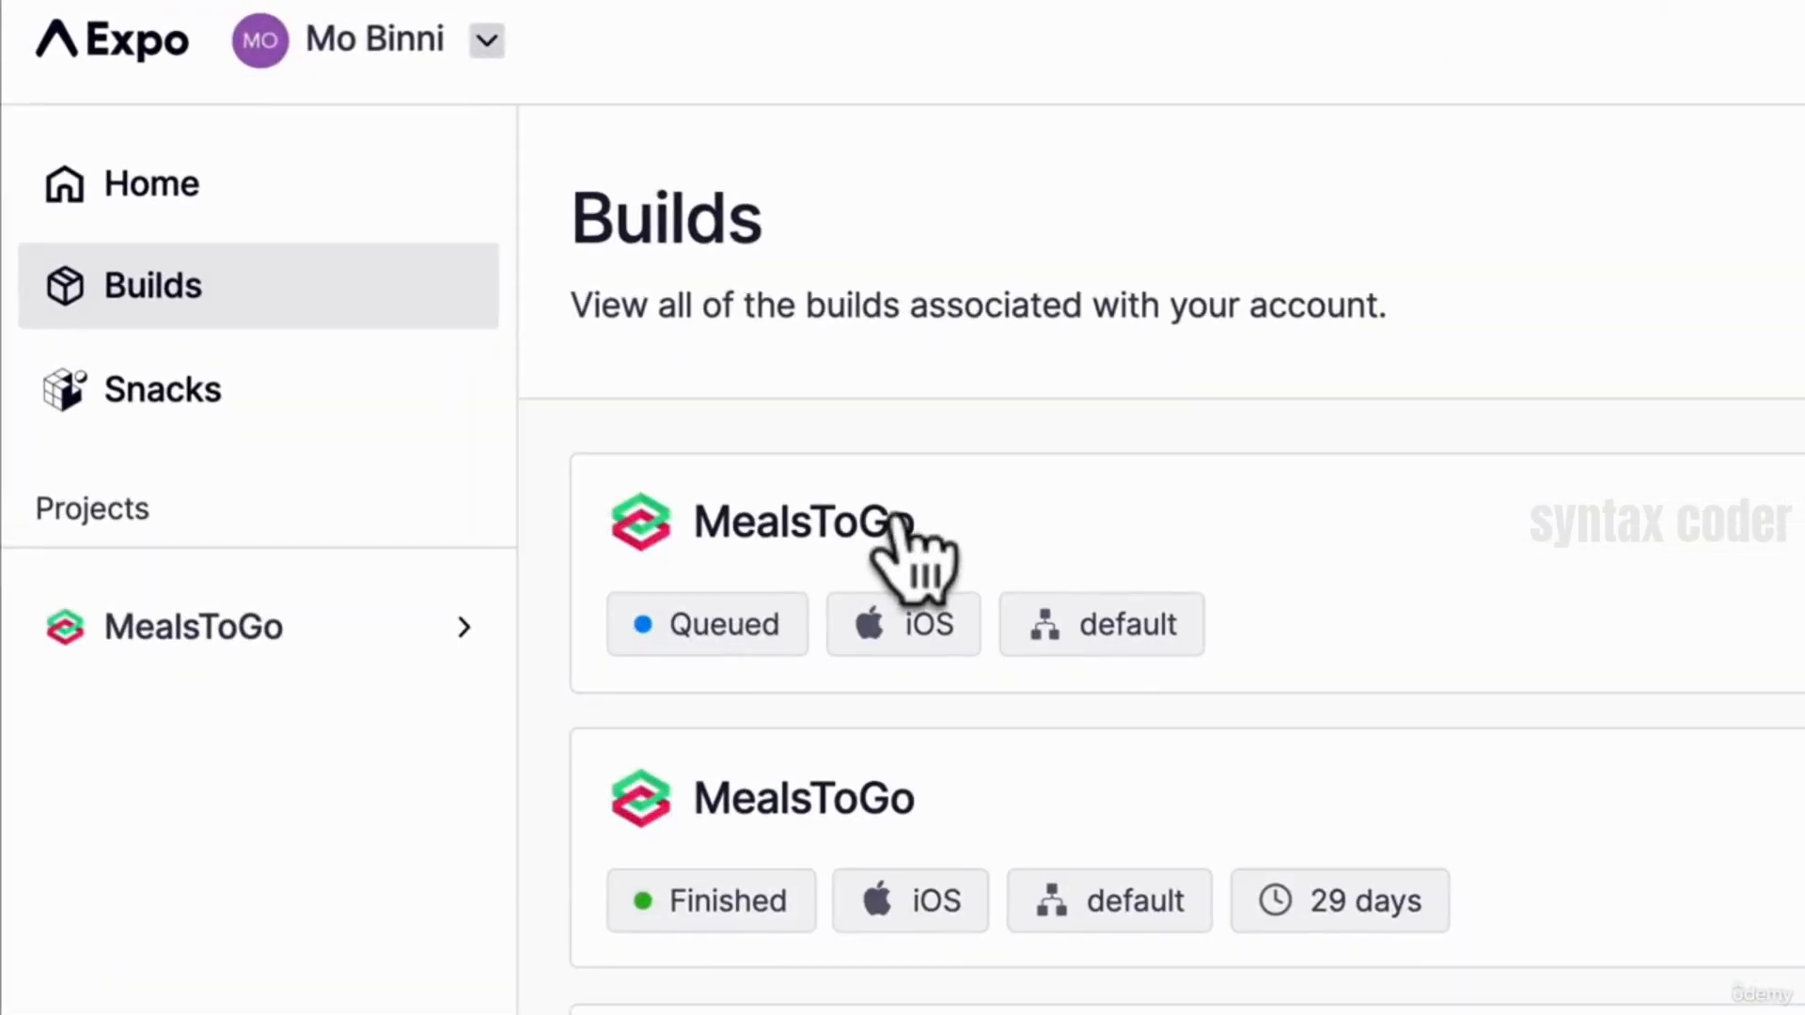
pyautogui.click(1001, 656)
pyautogui.scroll(-4, 669, 474)
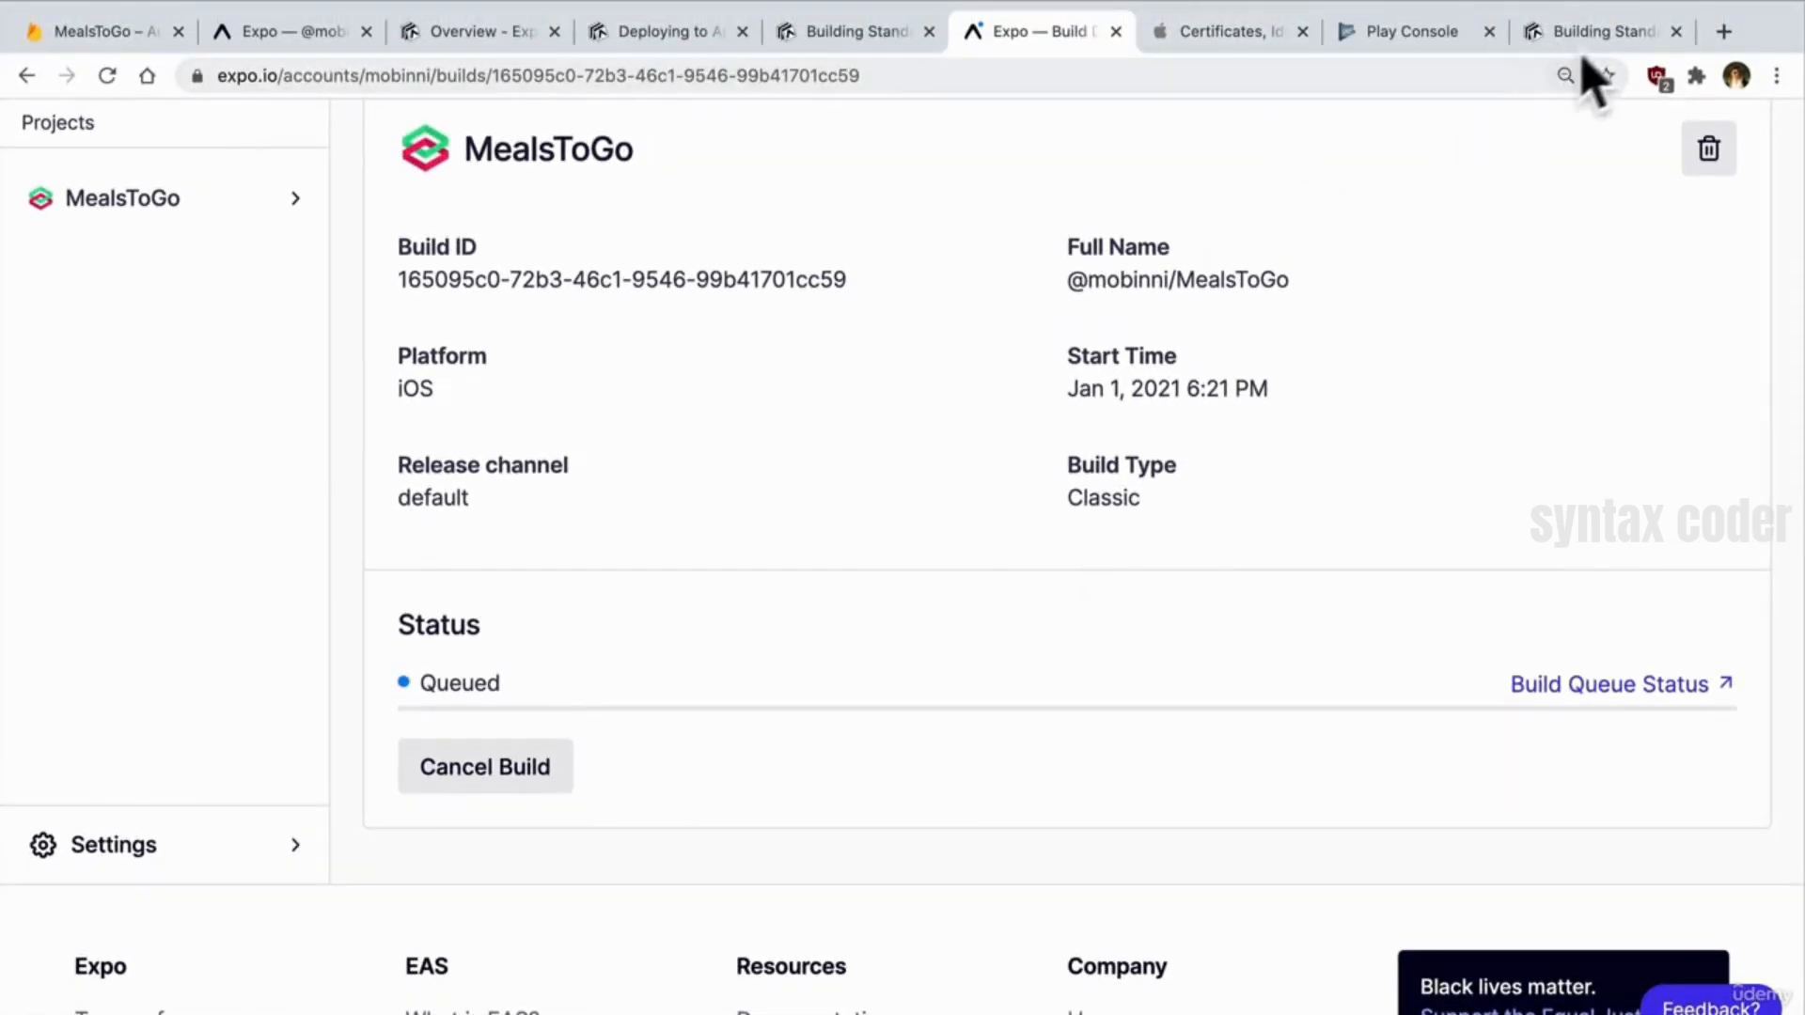
# Read the Expo standalone apps guide's iOS instructions on testing a device build with Apple TestFlight and AppStoreConnect
pyautogui.click(1604, 38)
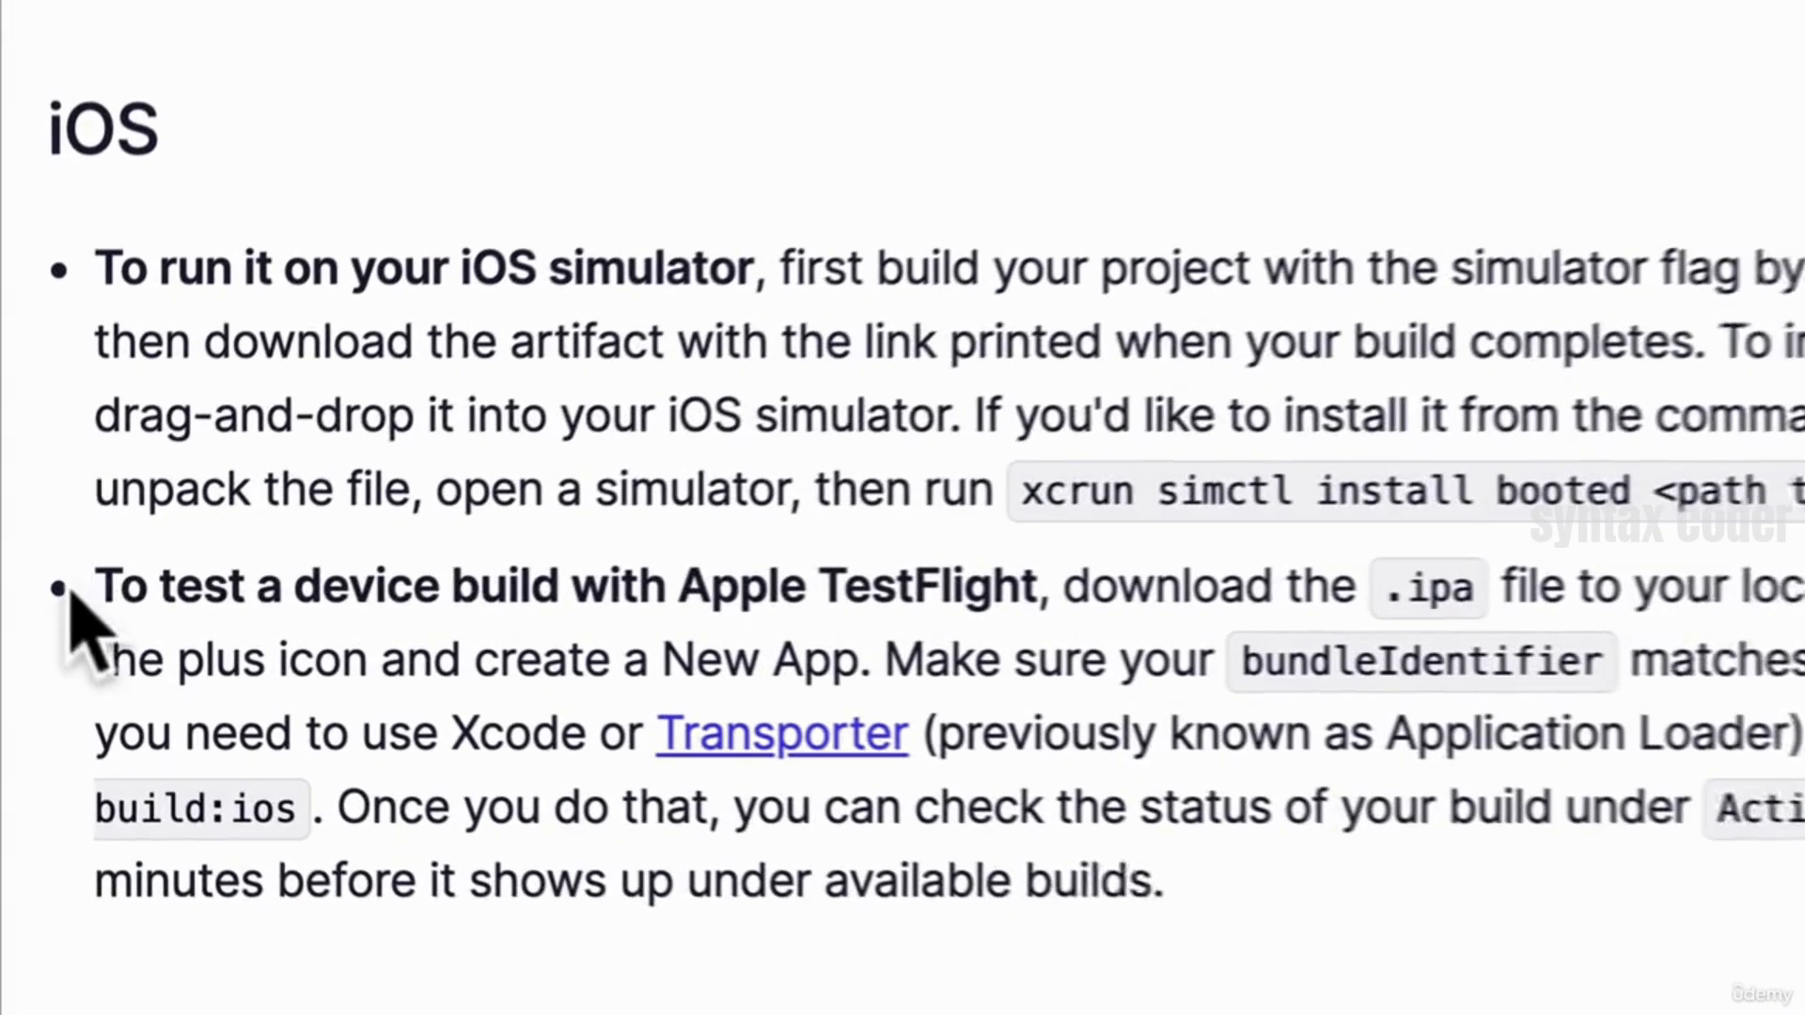
pyautogui.moveTo(54, 604); pyautogui.dragTo(688, 616)
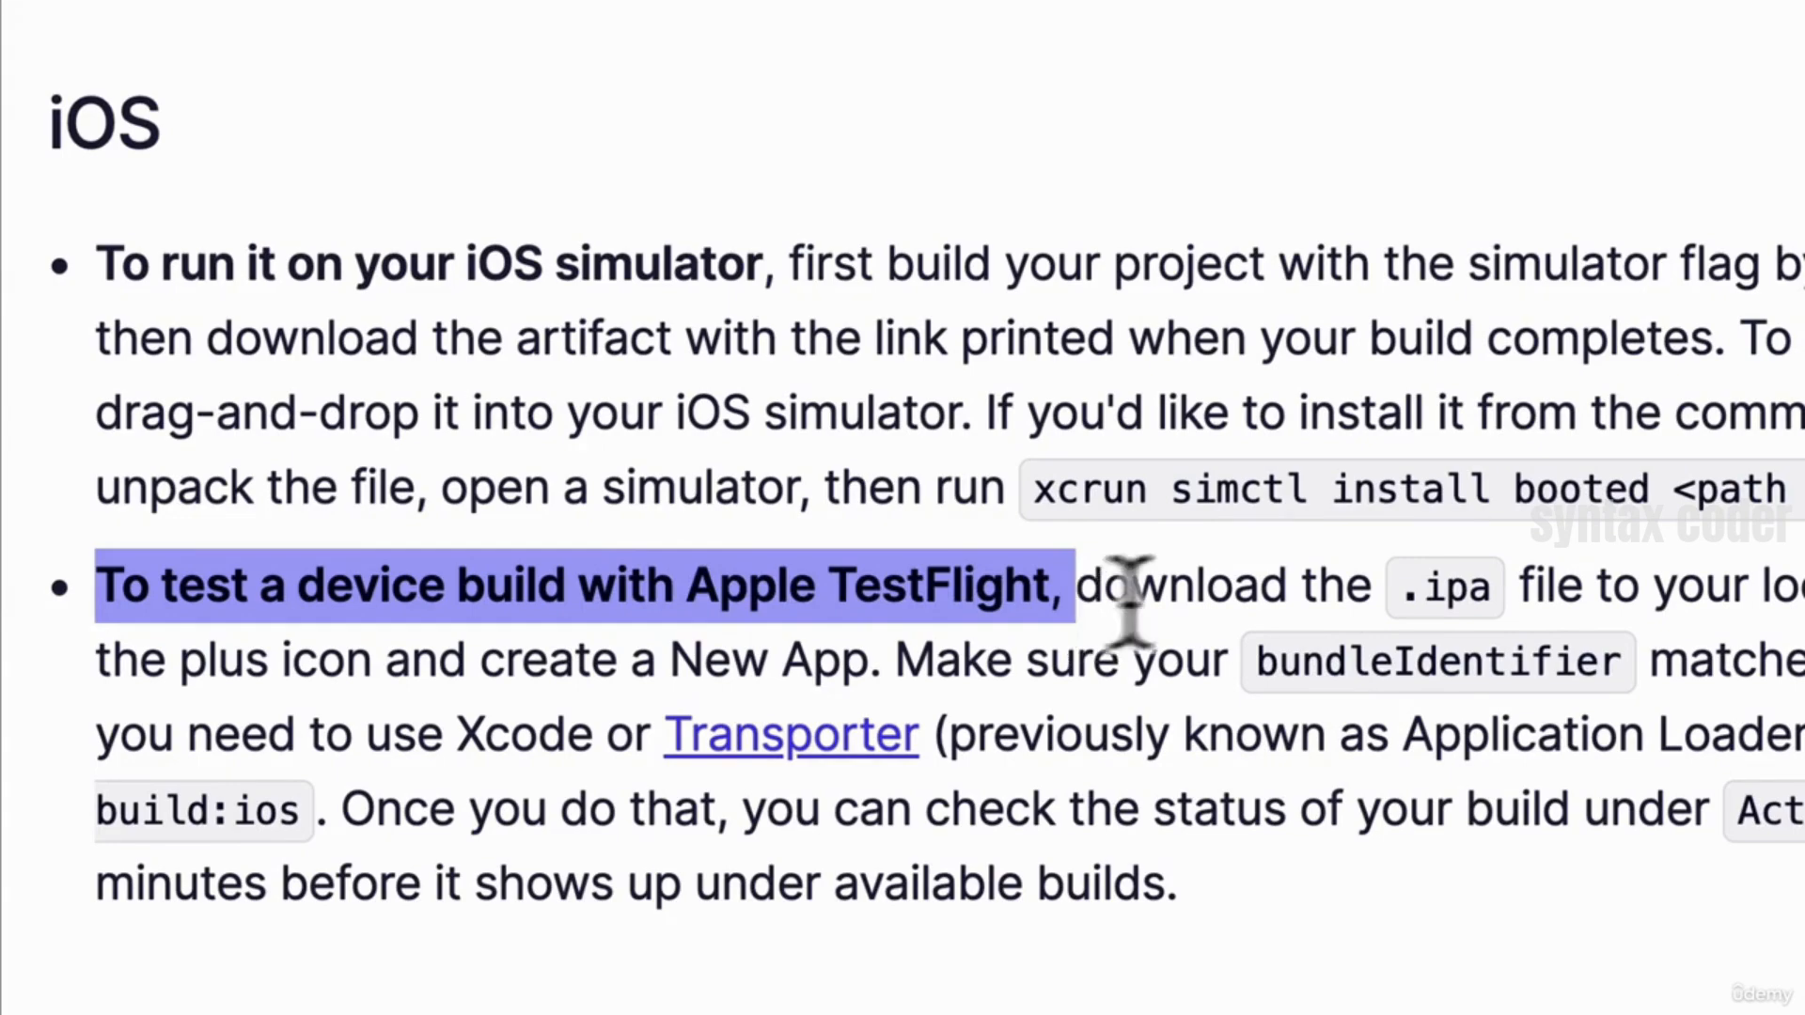
pyautogui.click(1176, 596)
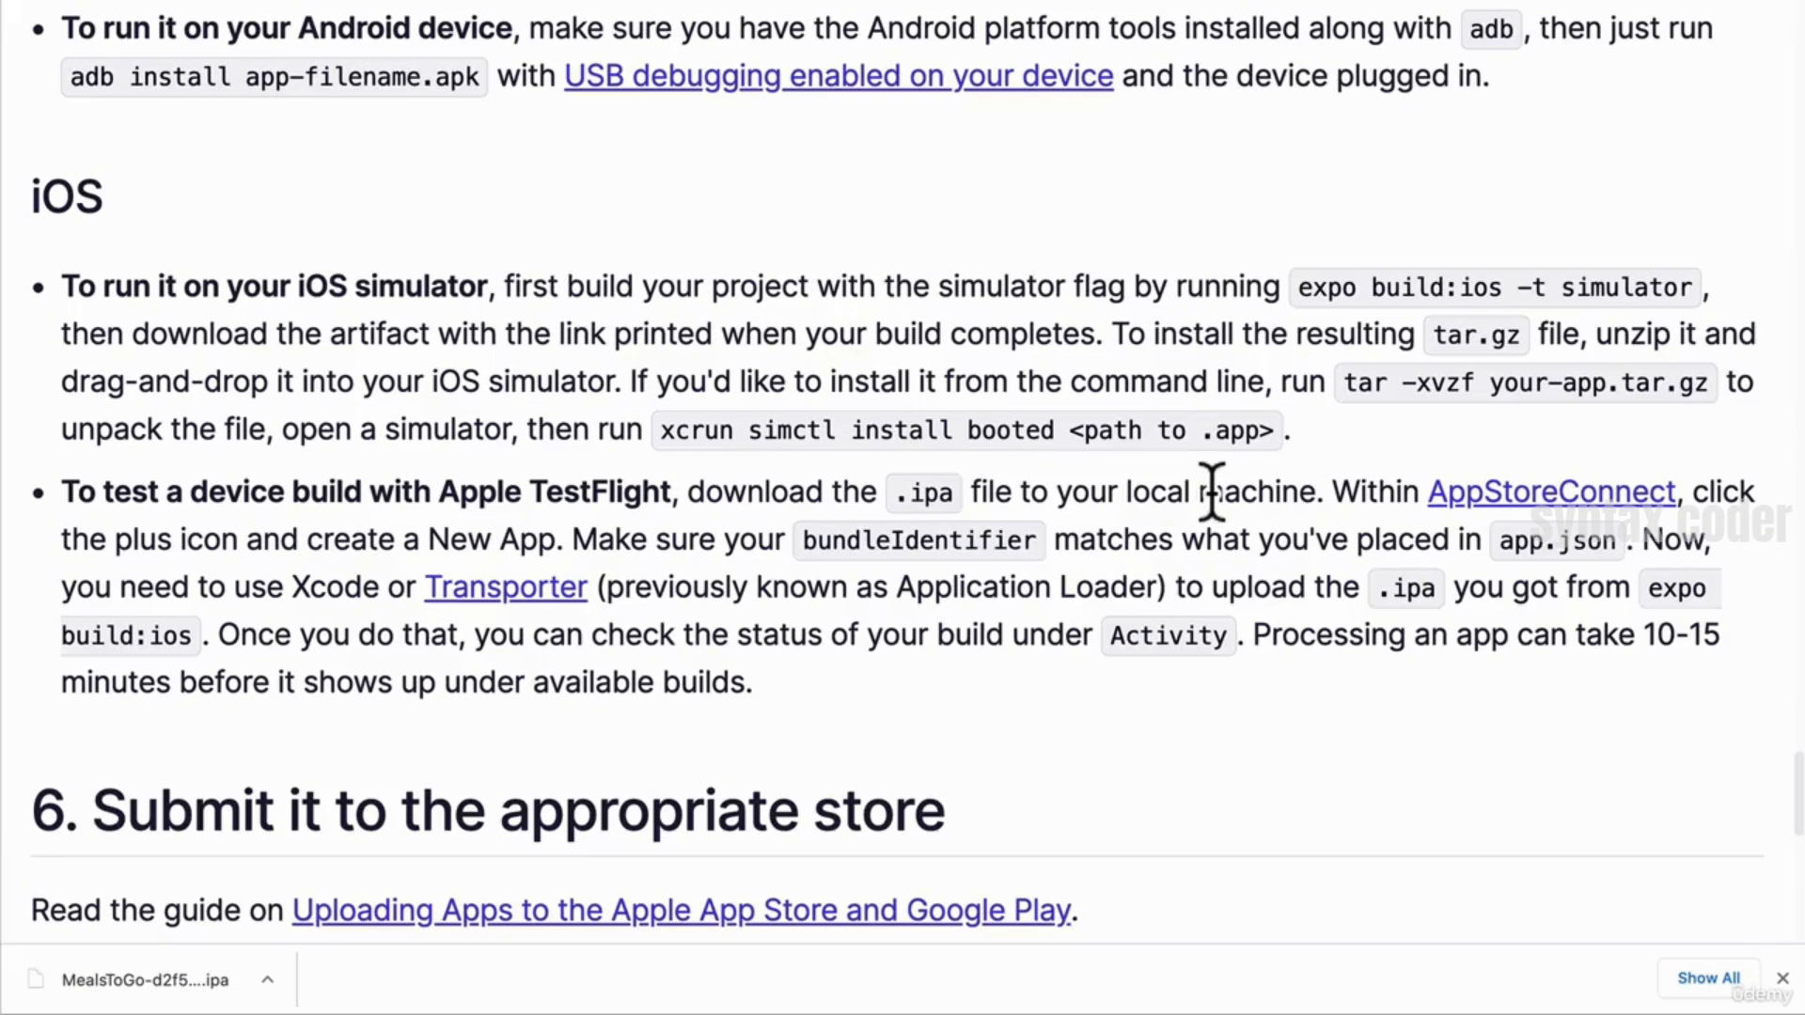
pyautogui.moveTo(1149, 516); pyautogui.dragTo(1757, 509)
pyautogui.moveTo(1522, 485); pyautogui.dragTo(1596, 487)
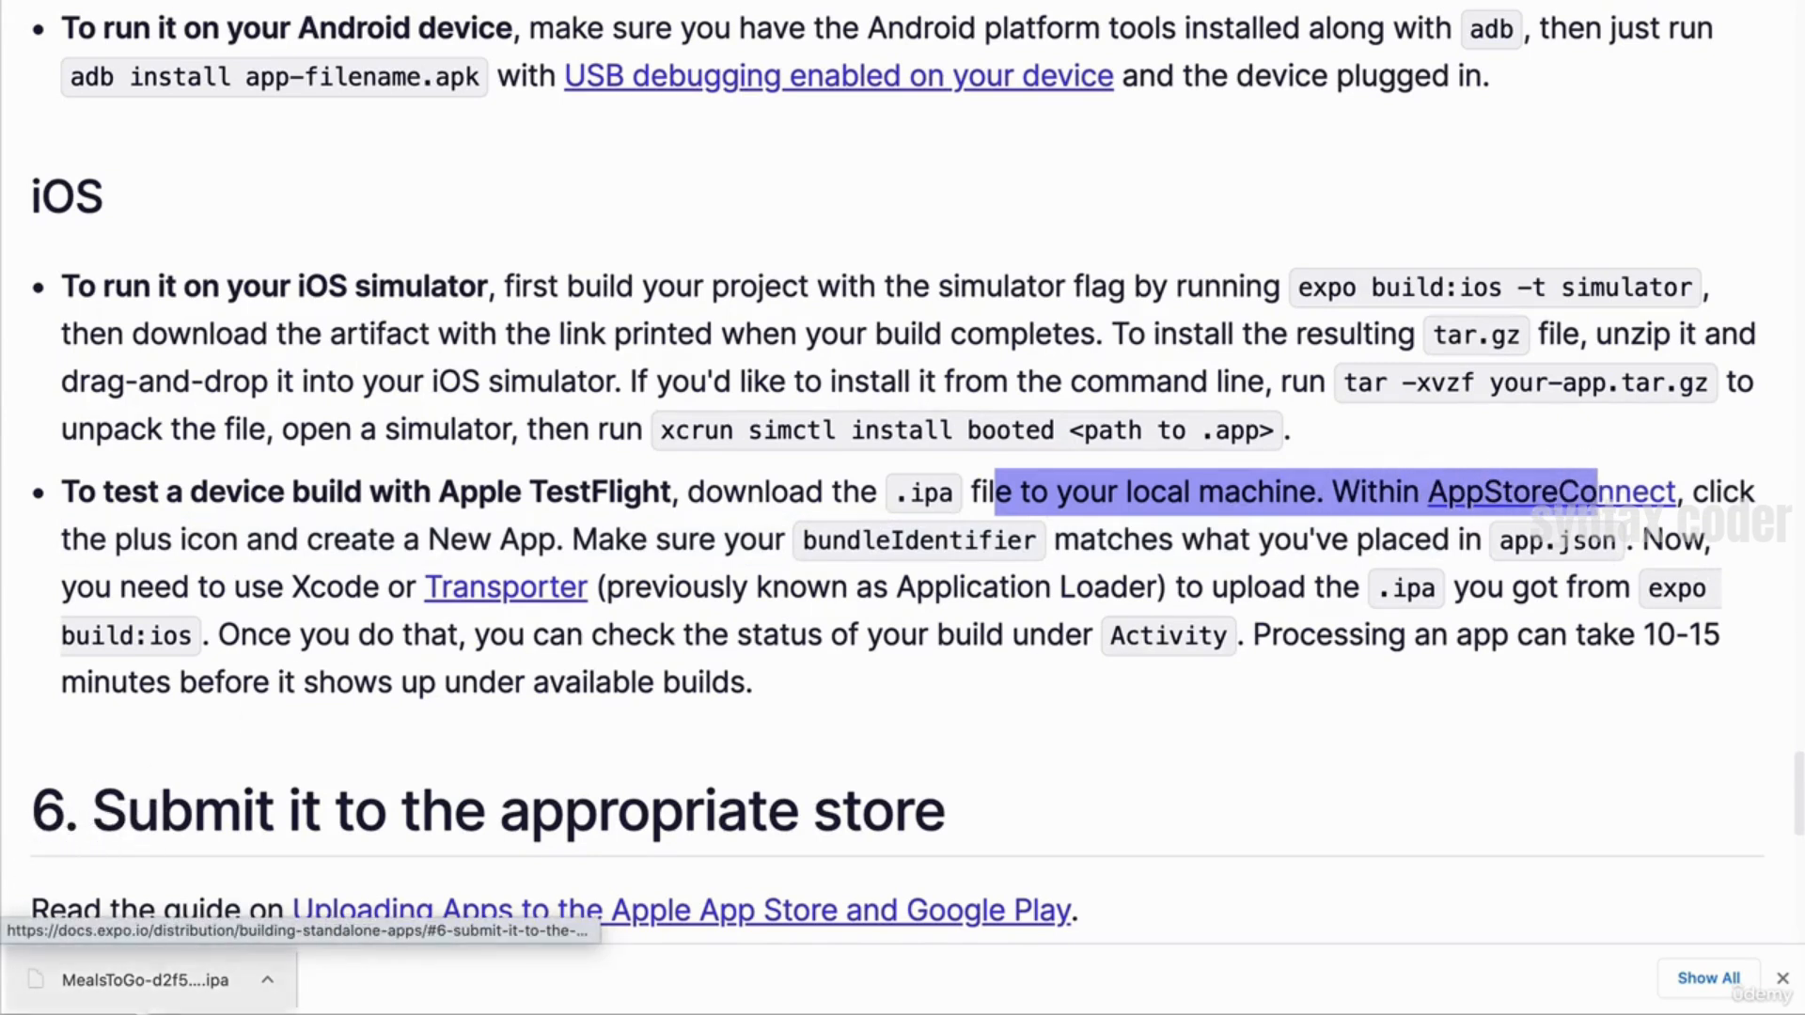
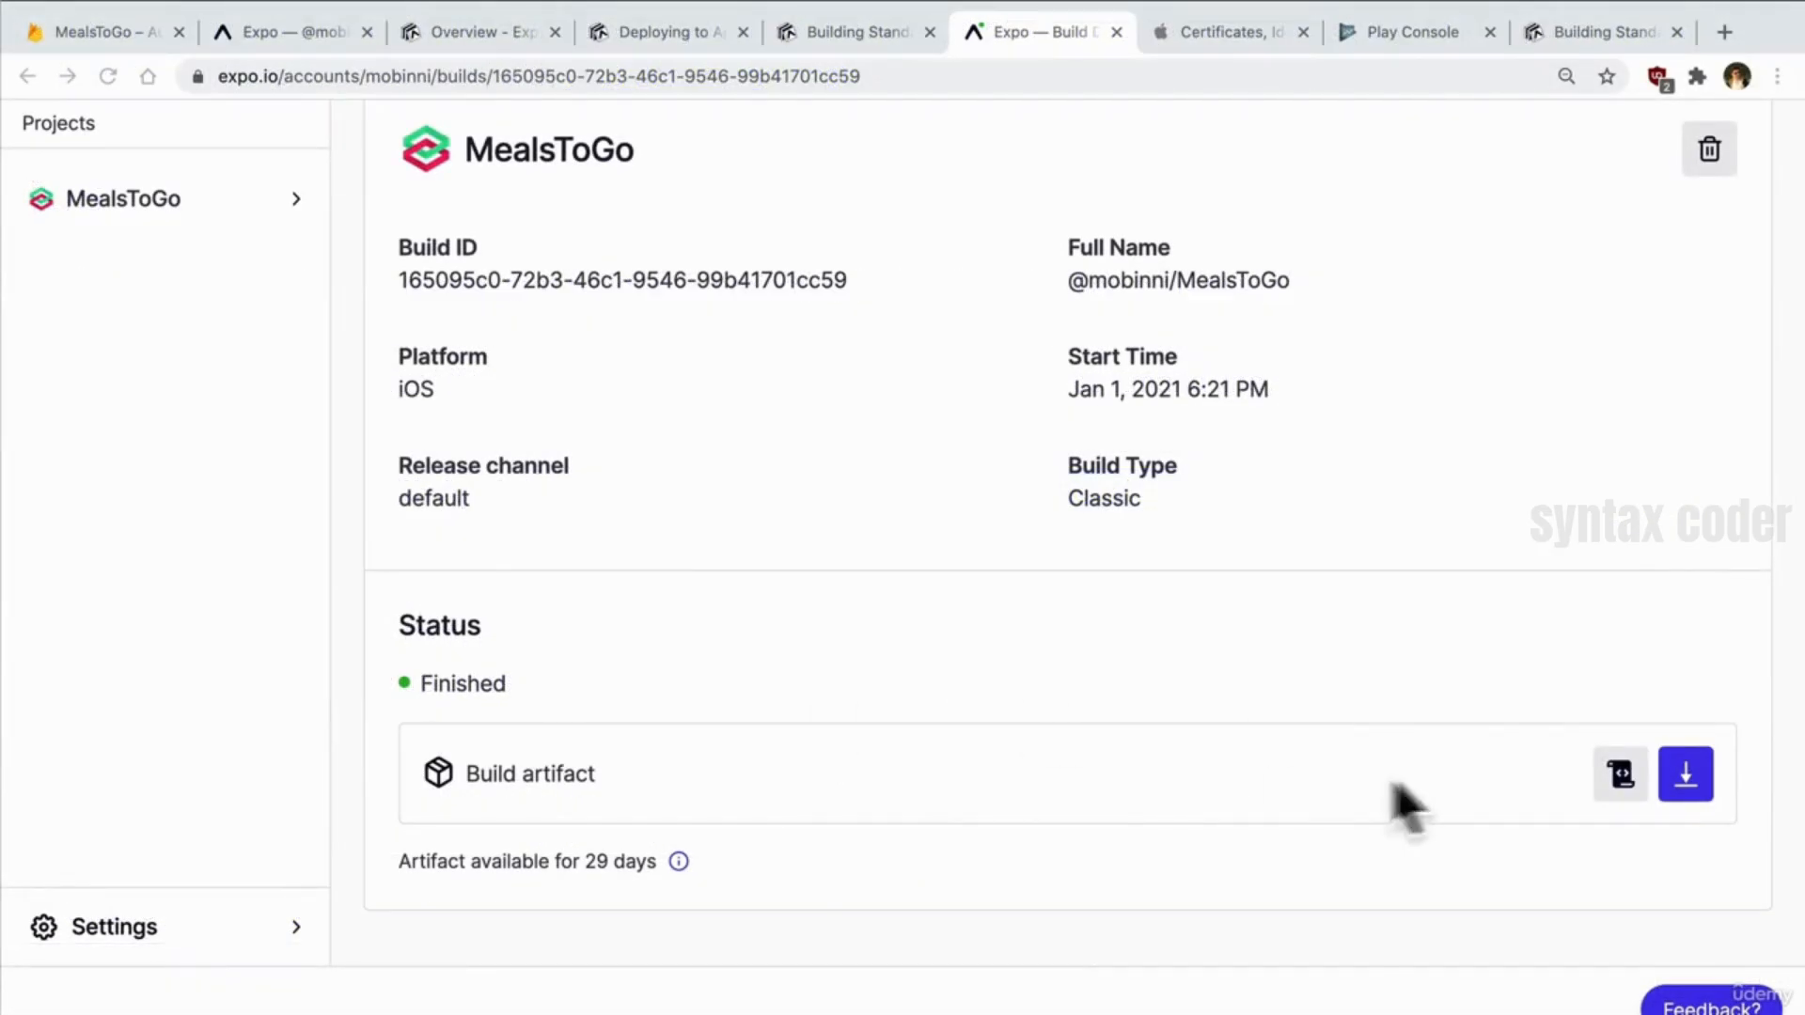
# Download the finished MealsToGo simulator build artifact and extract the simulator.tar.gz archive in the Downloads folder
pyautogui.click(1685, 773)
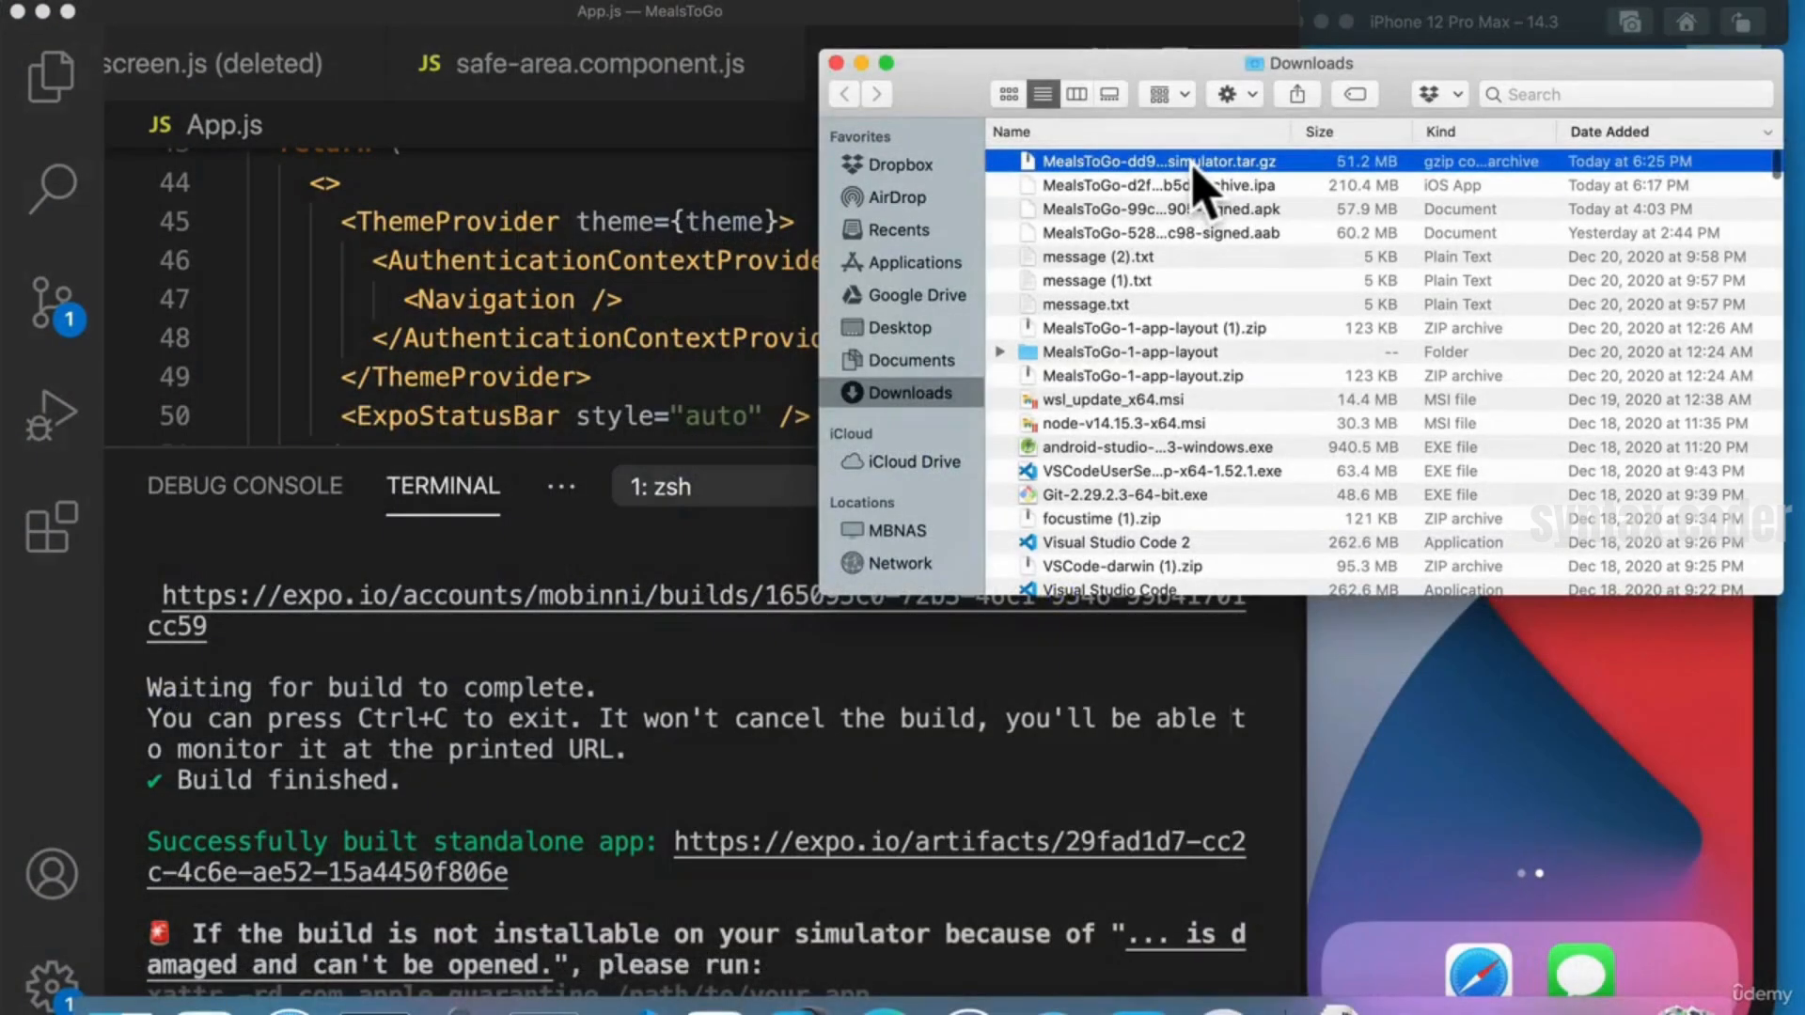
pyautogui.doubleClick(1199, 183)
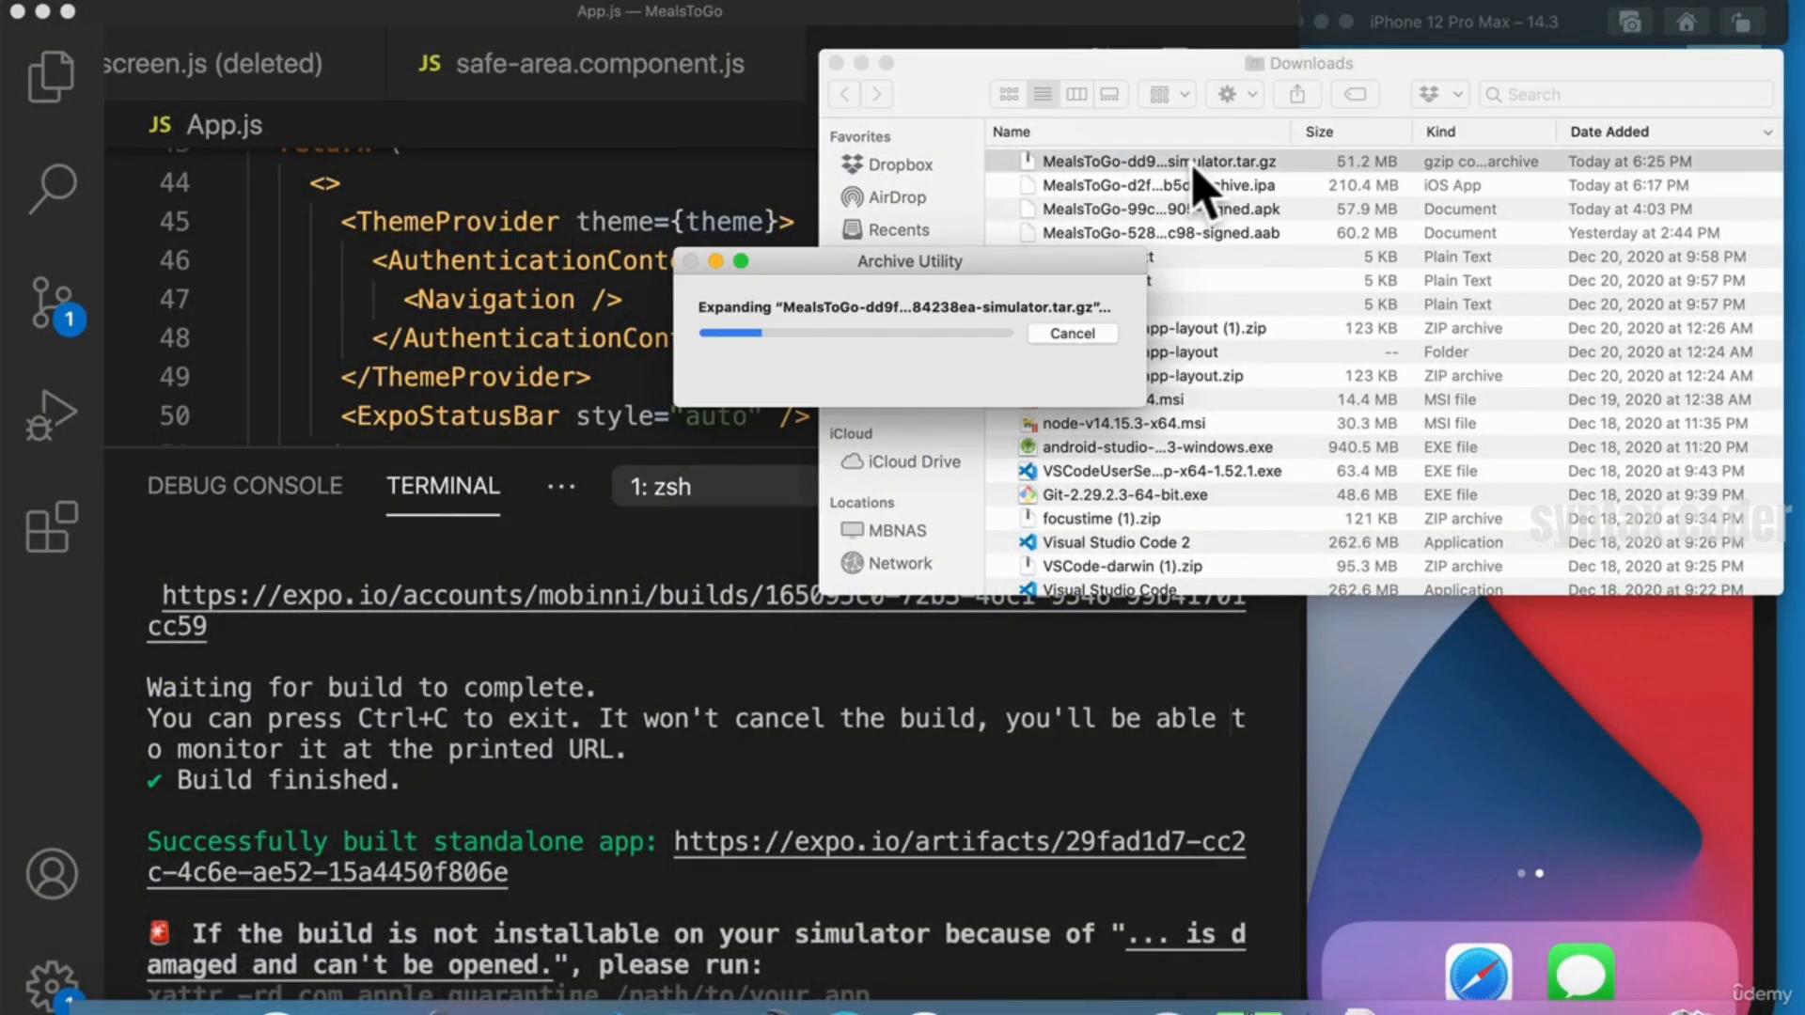
# Install the extracted MealsToGo application on the iPhone 12 Pro Max simulator and close the Downloads window
pyautogui.moveTo(1293, 74); pyautogui.dragTo(691, 89)
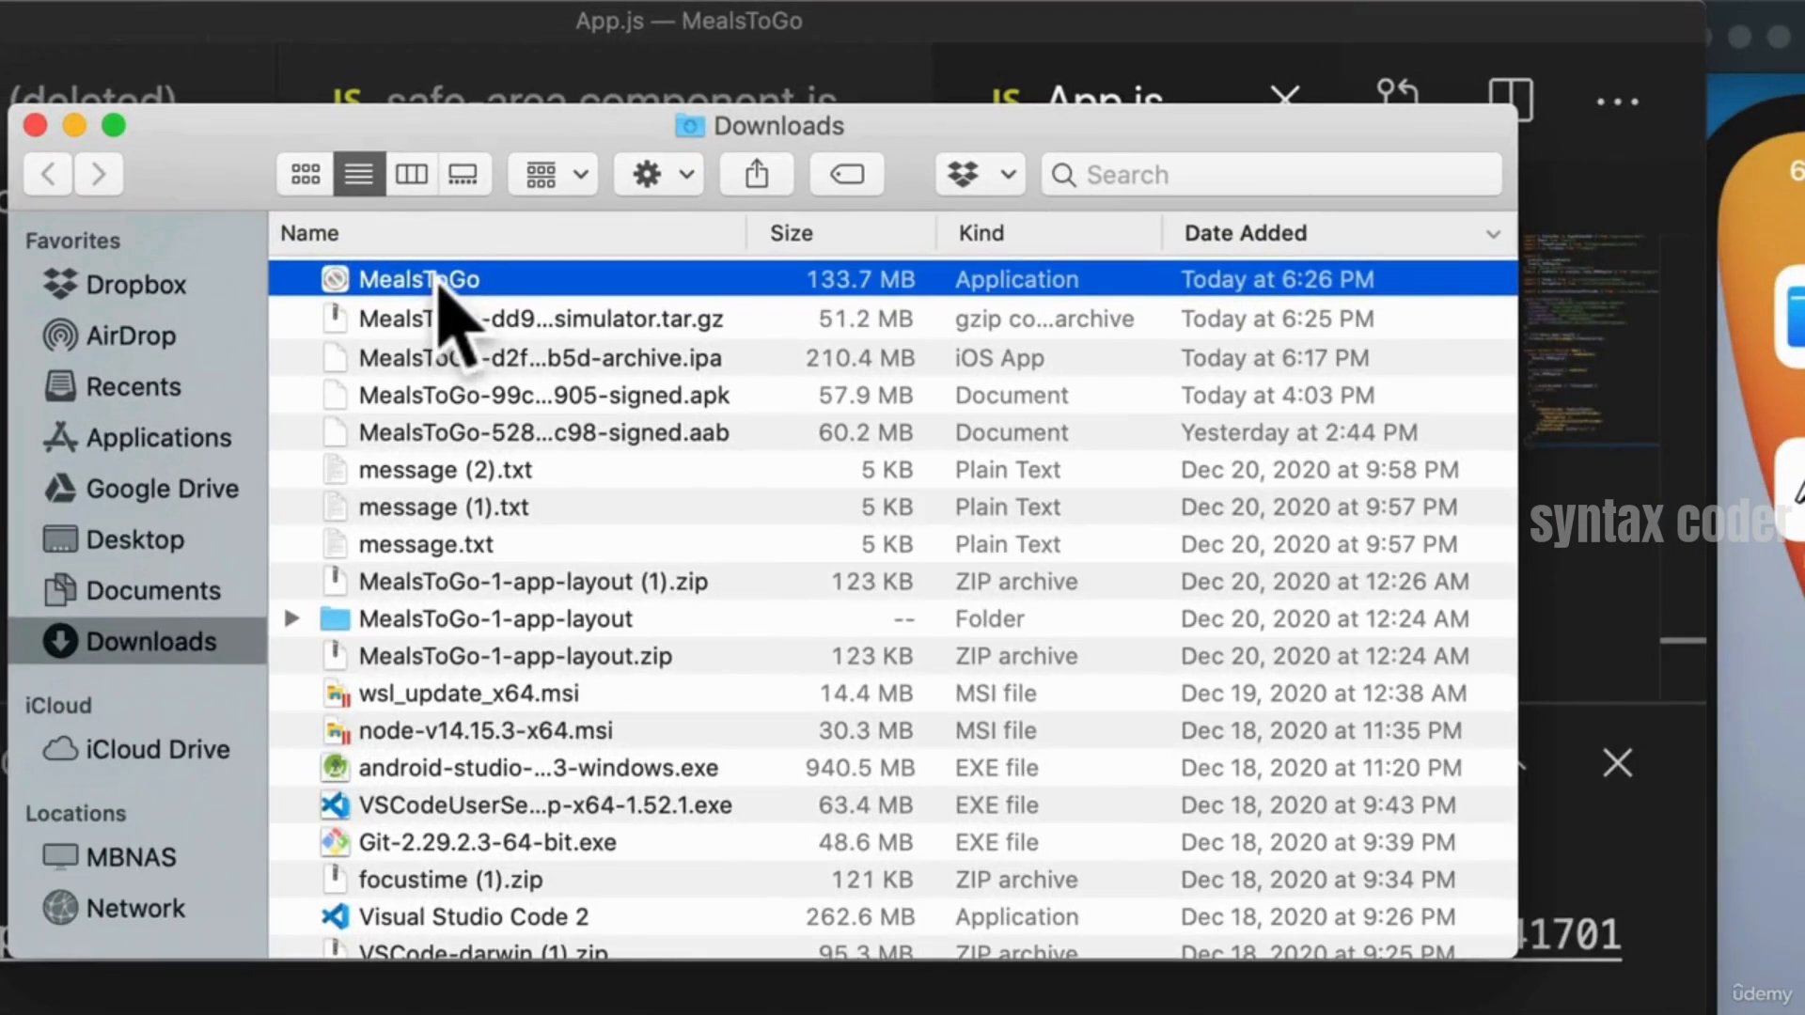
pyautogui.moveTo(438, 280); pyautogui.dragTo(1584, 355)
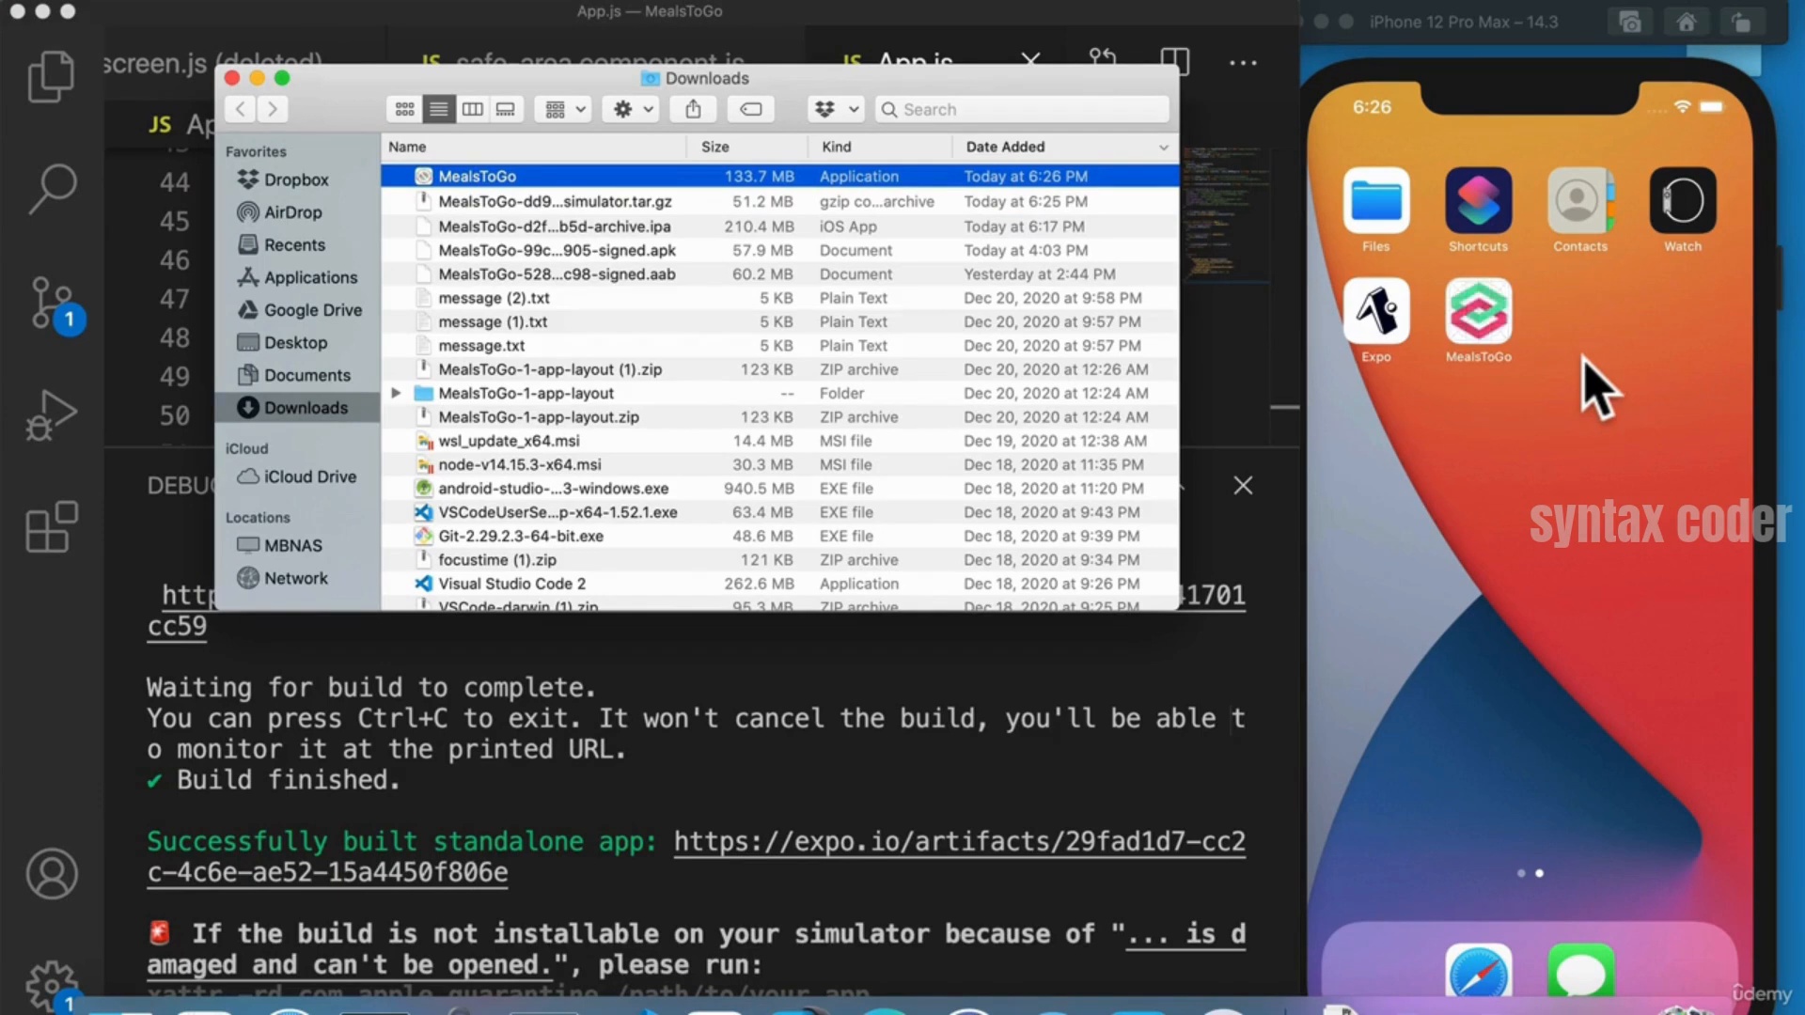
pyautogui.click(1541, 394)
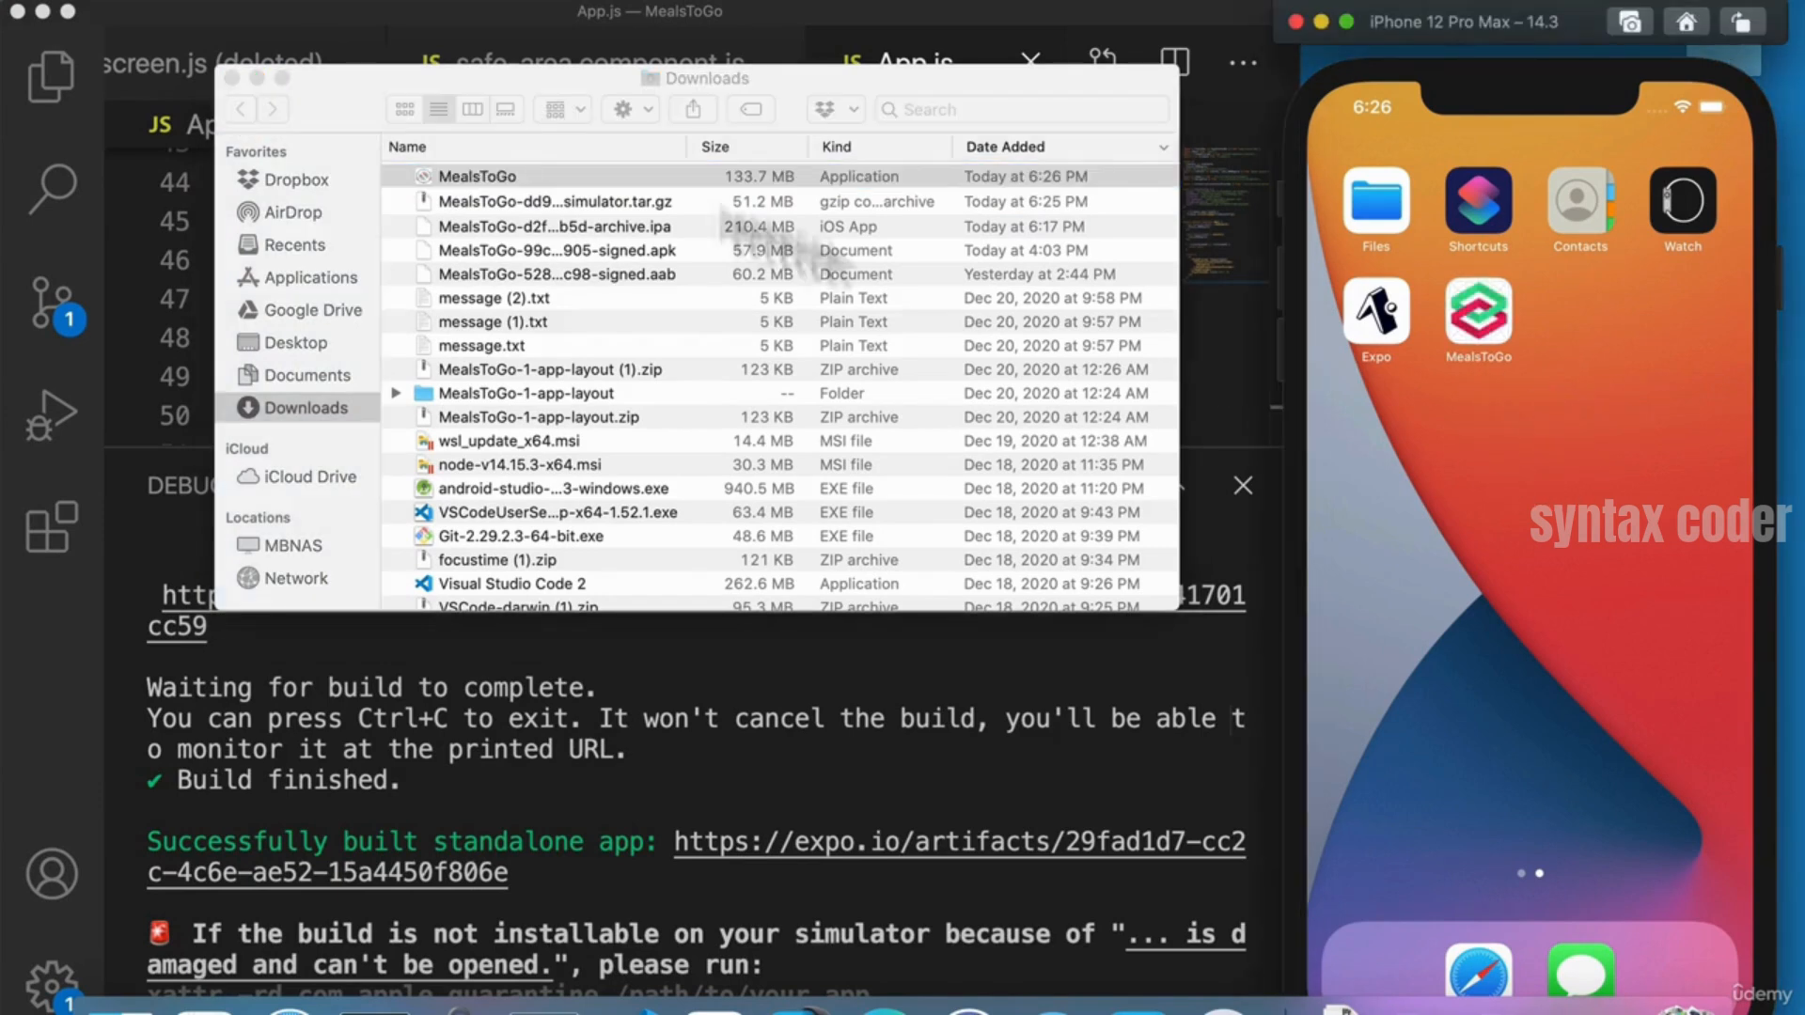
pyautogui.click(232, 78)
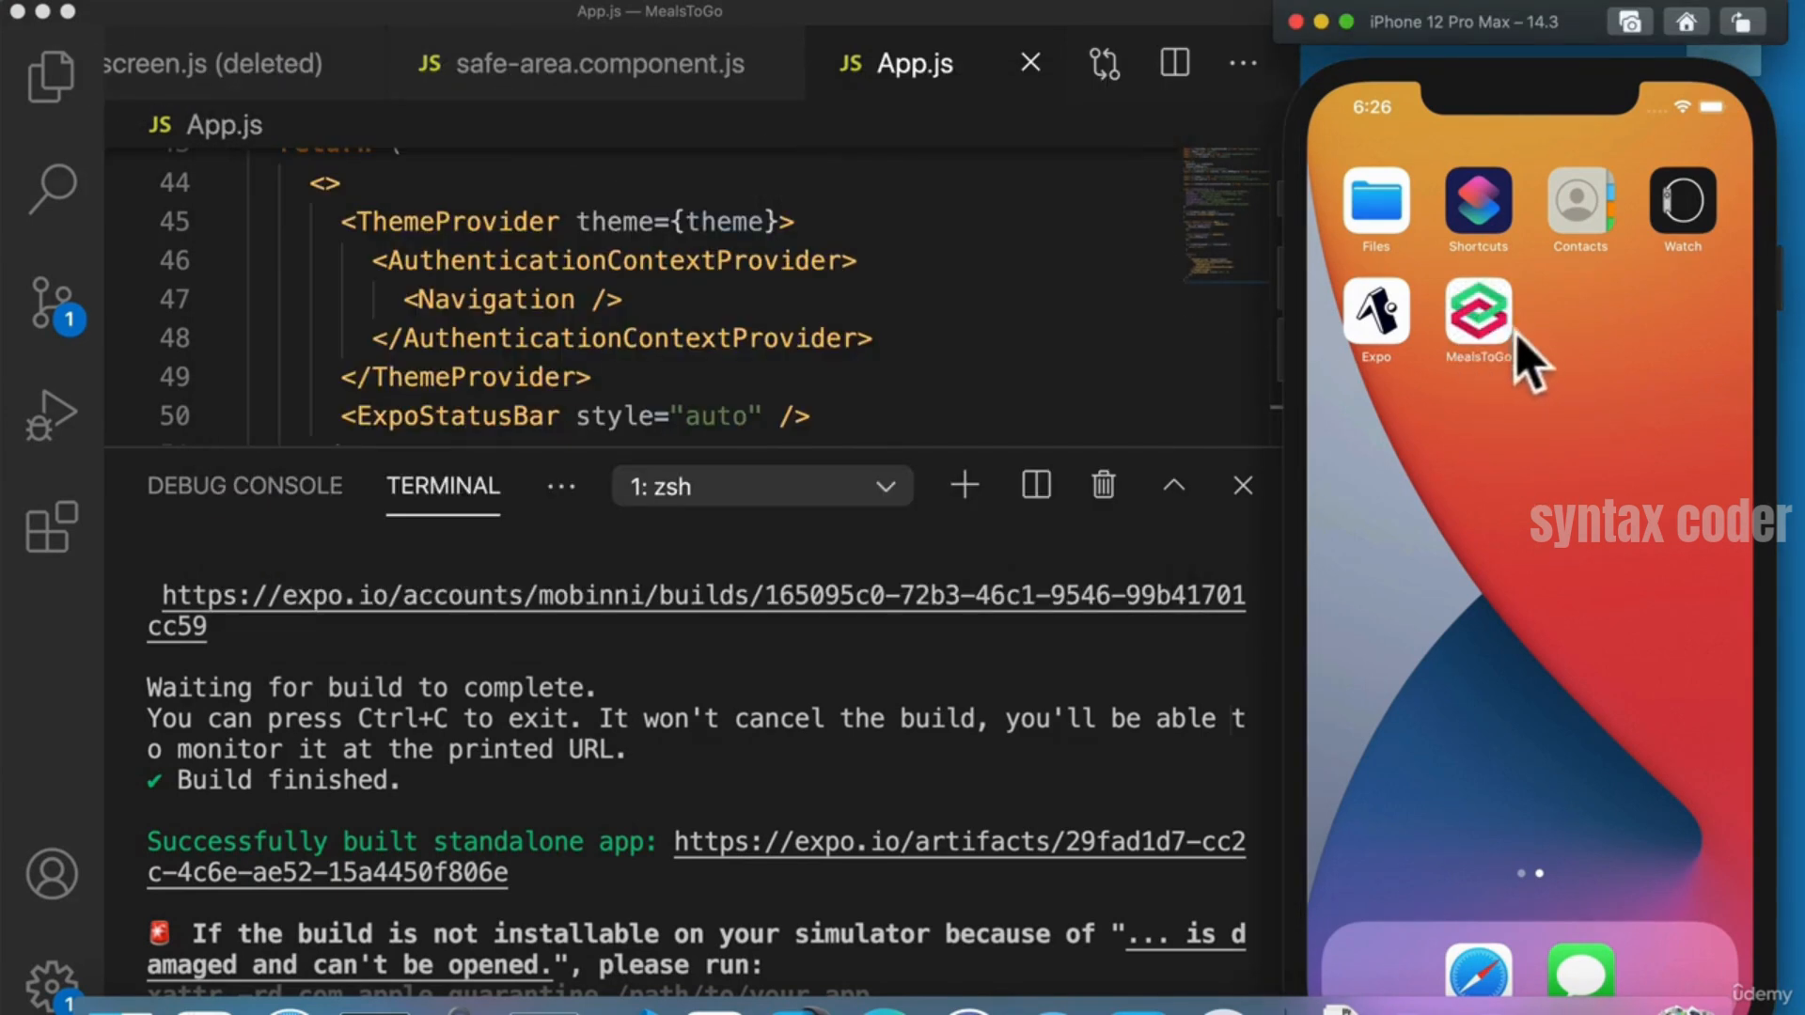
# Launch MealsToGo on the simulator and log in with the account e-mail and password
pyautogui.click(1485, 315)
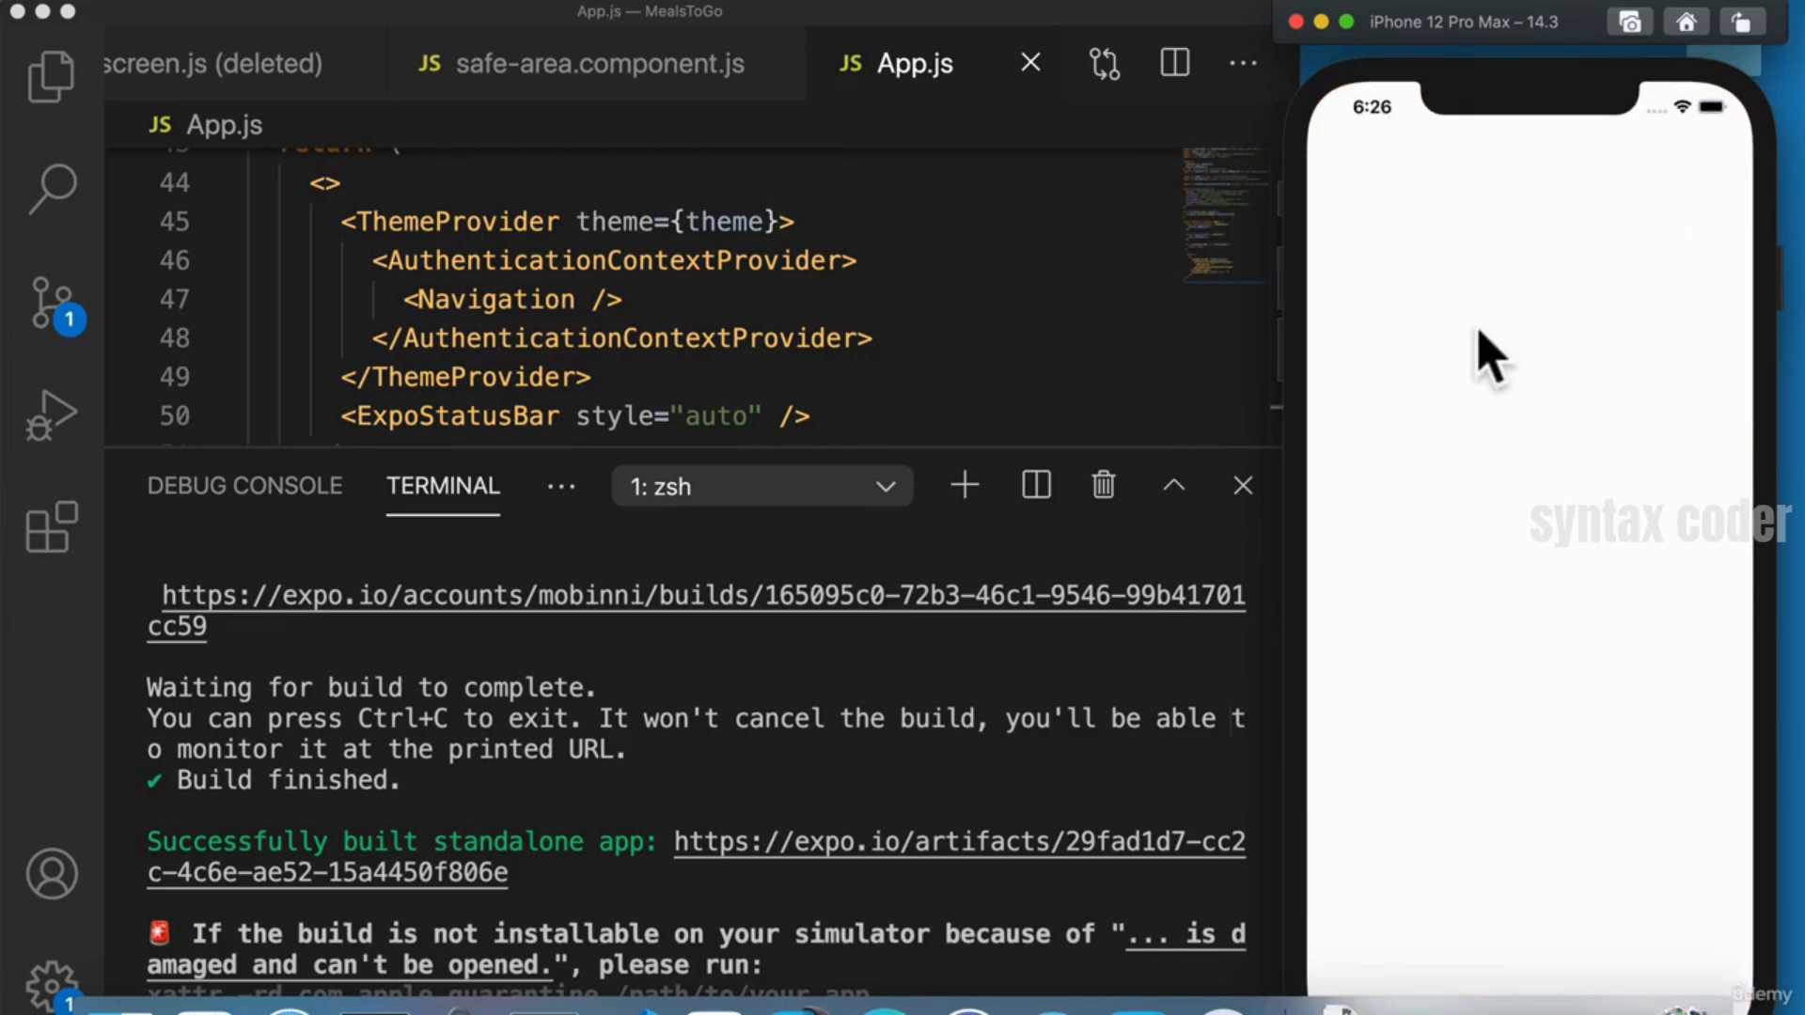
pyautogui.click(1501, 555)
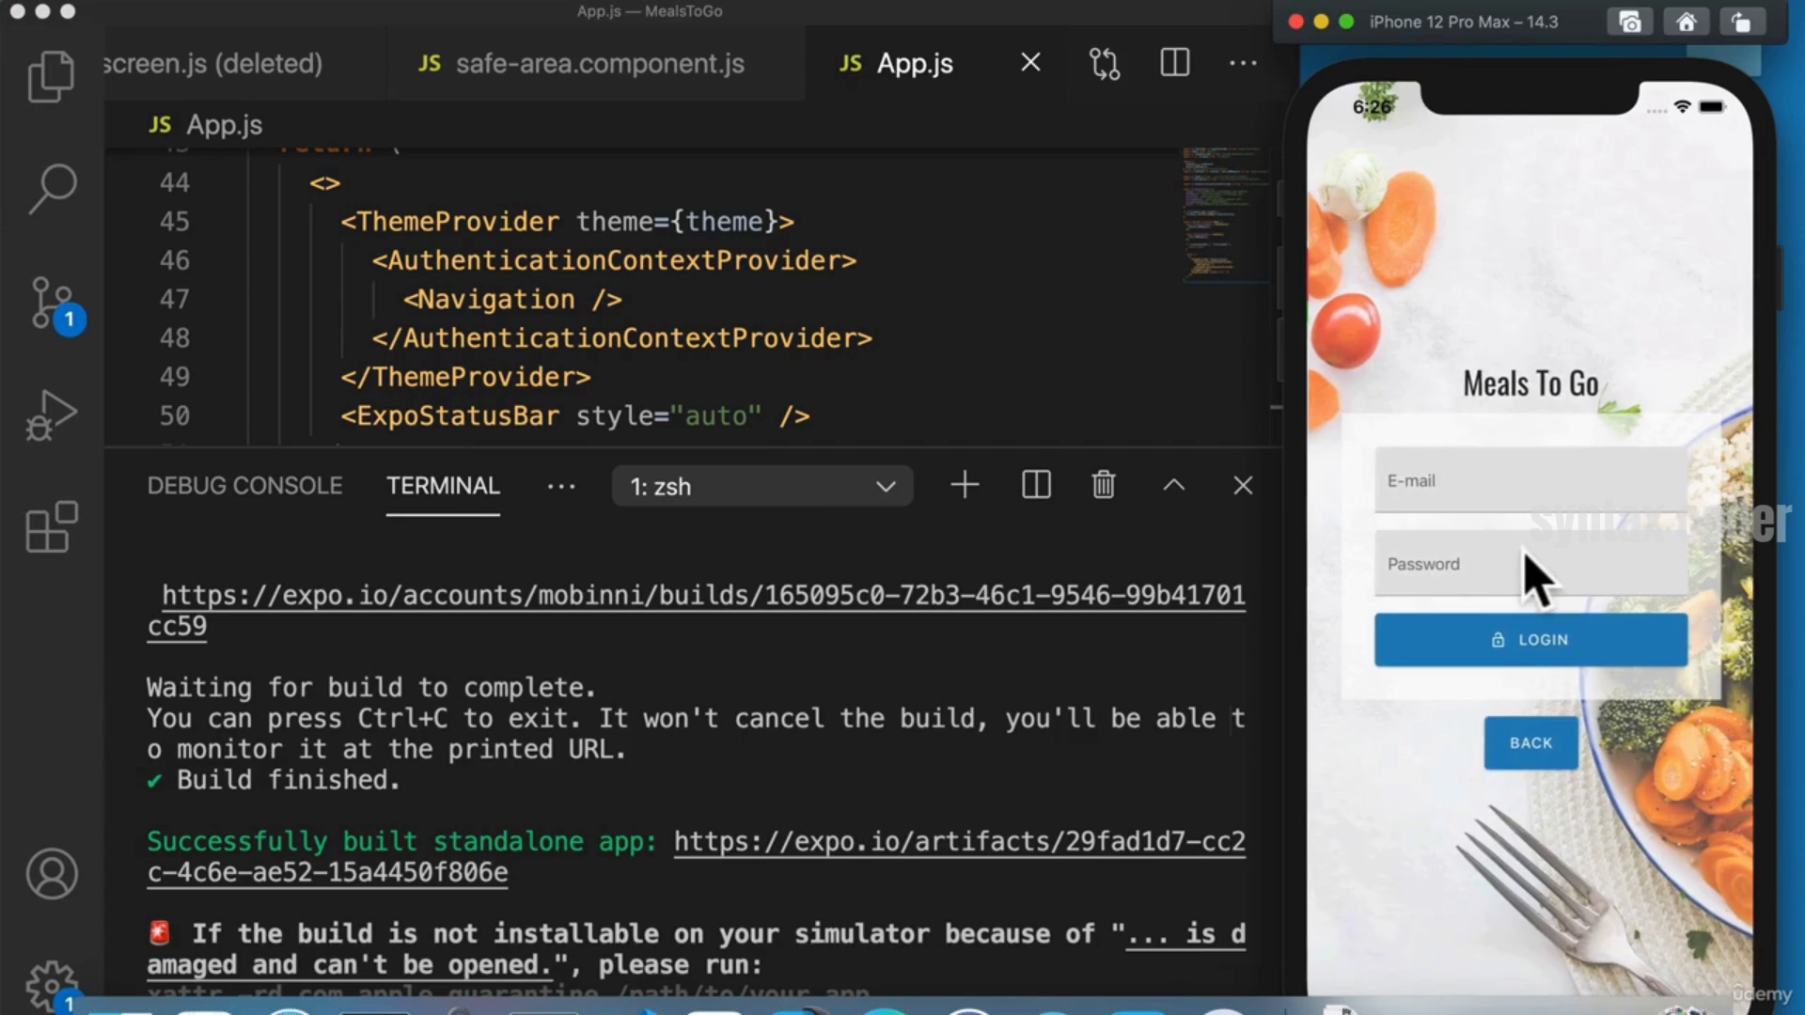
pyautogui.click(1504, 481)
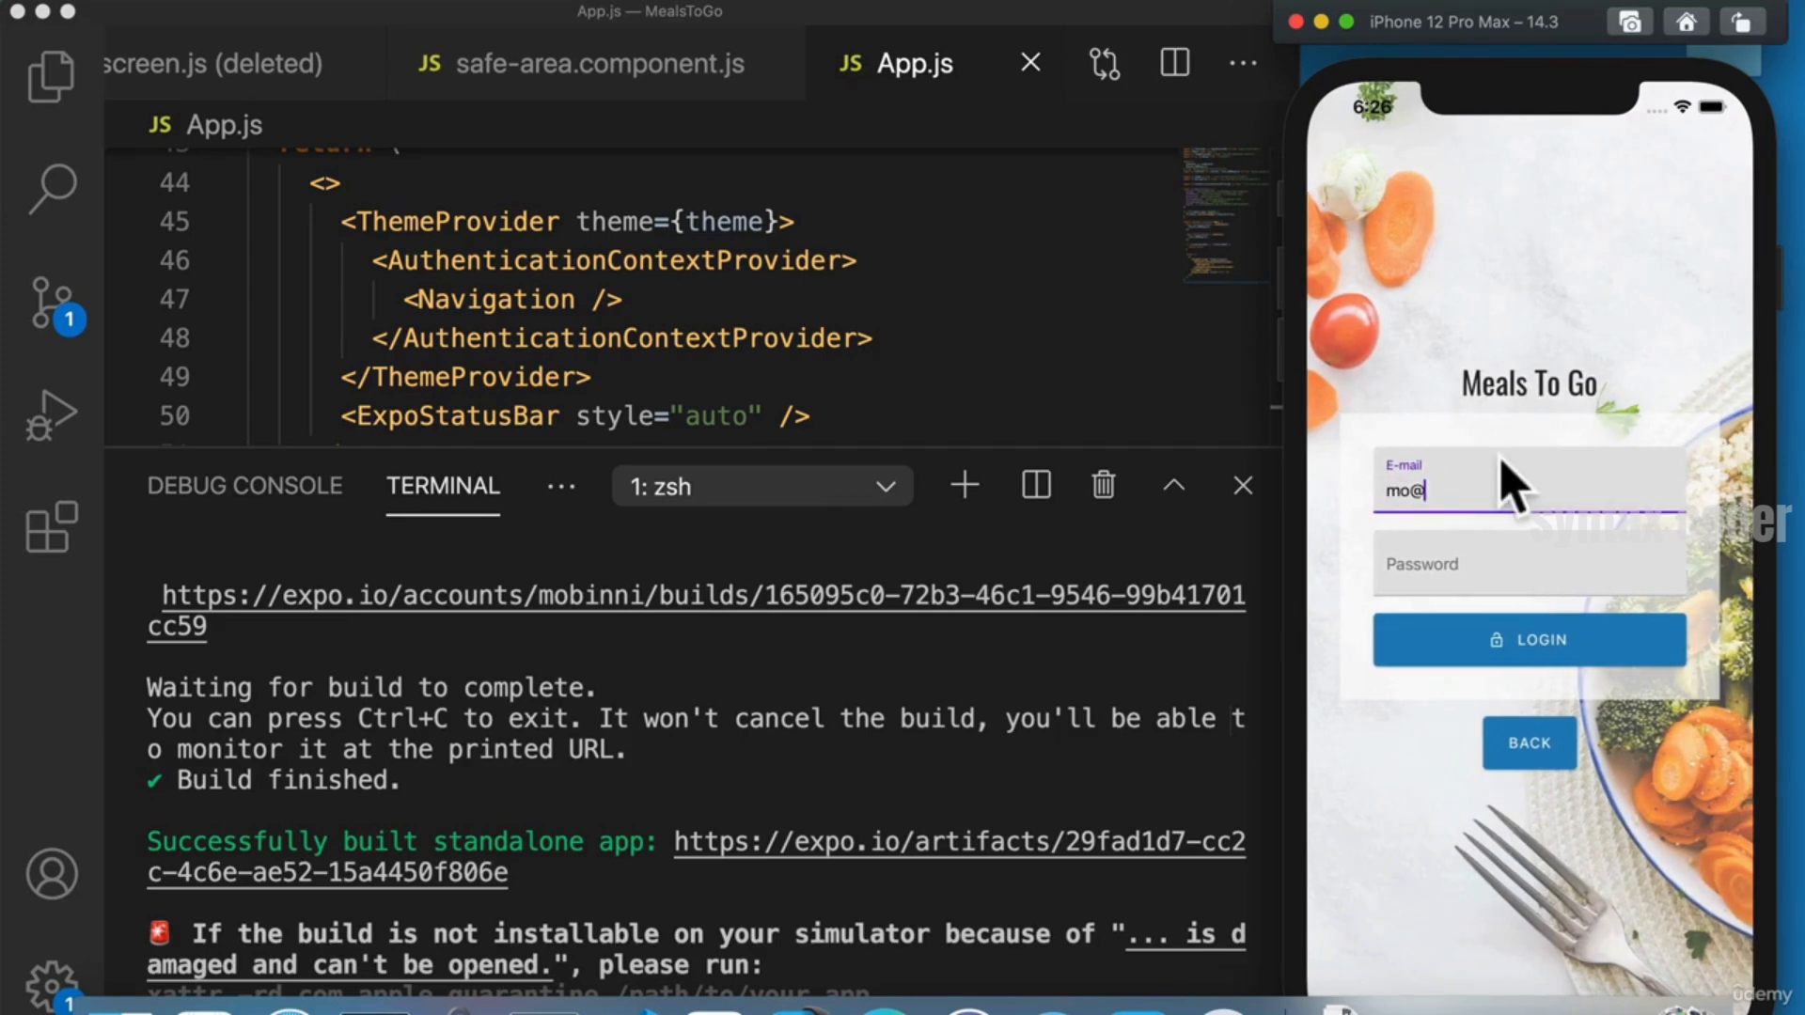
pyautogui.press('Tab')
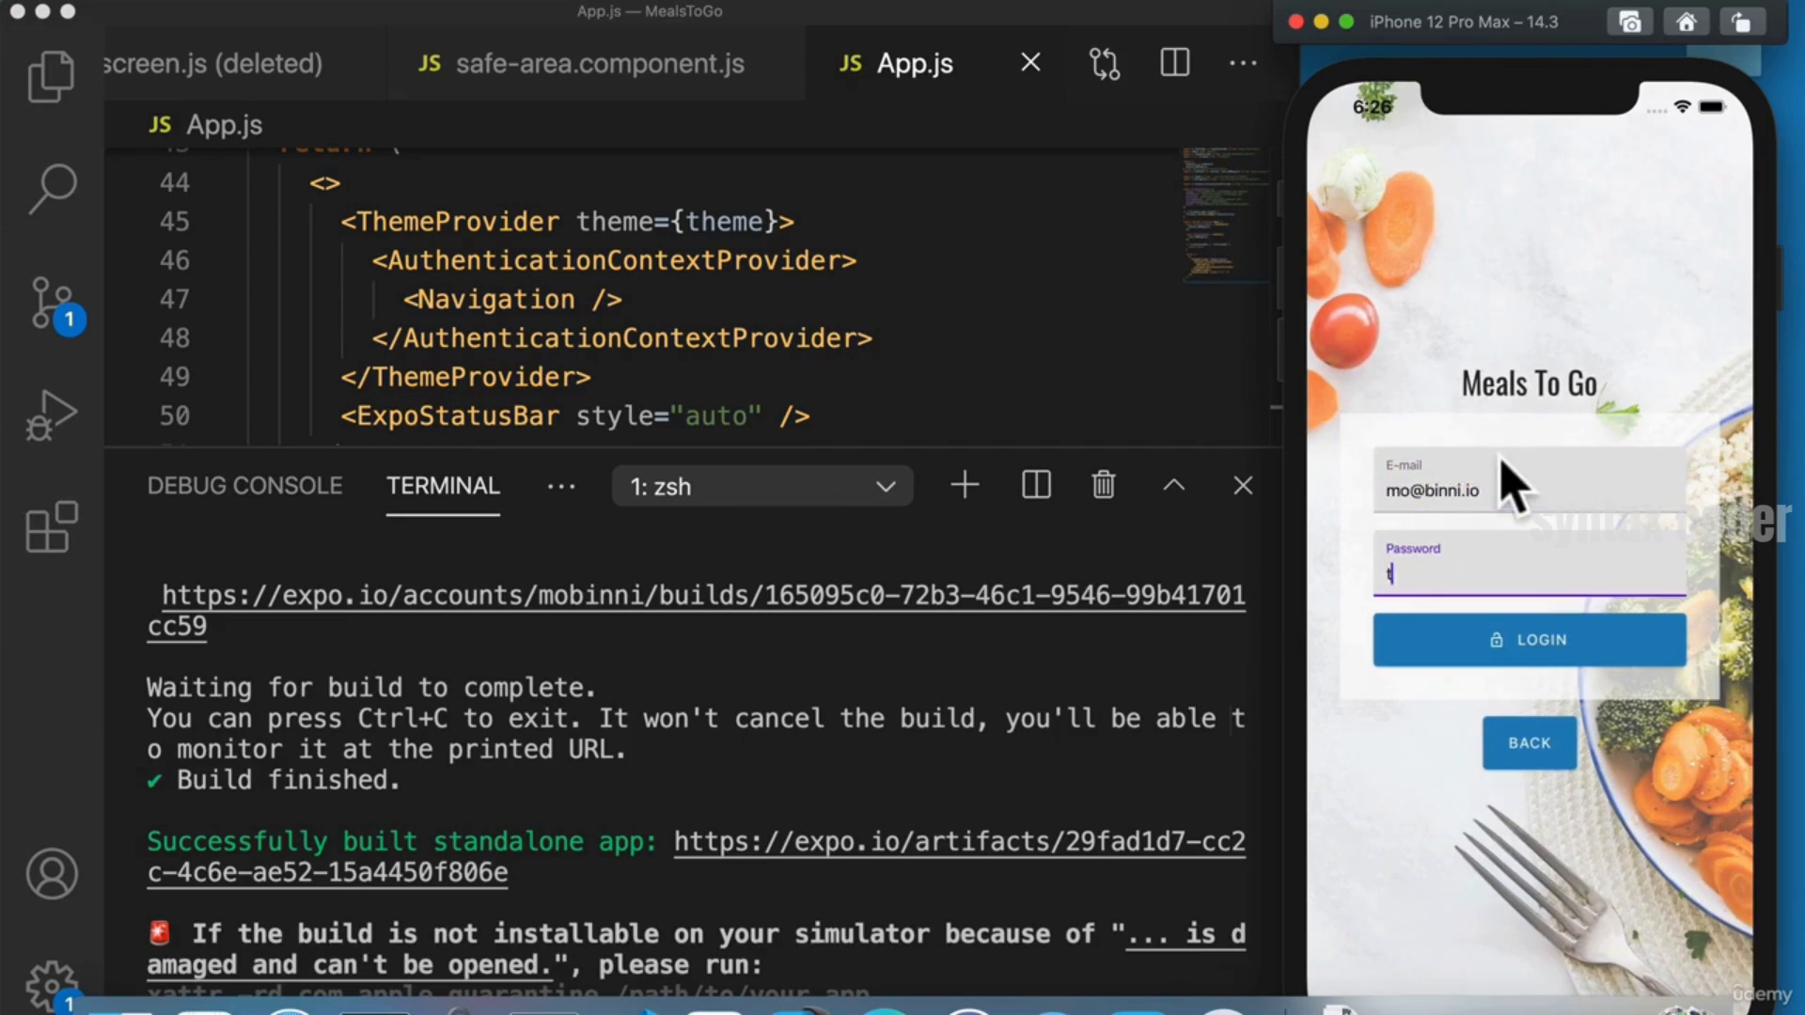
pyautogui.press('Return')
pyautogui.click(1498, 649)
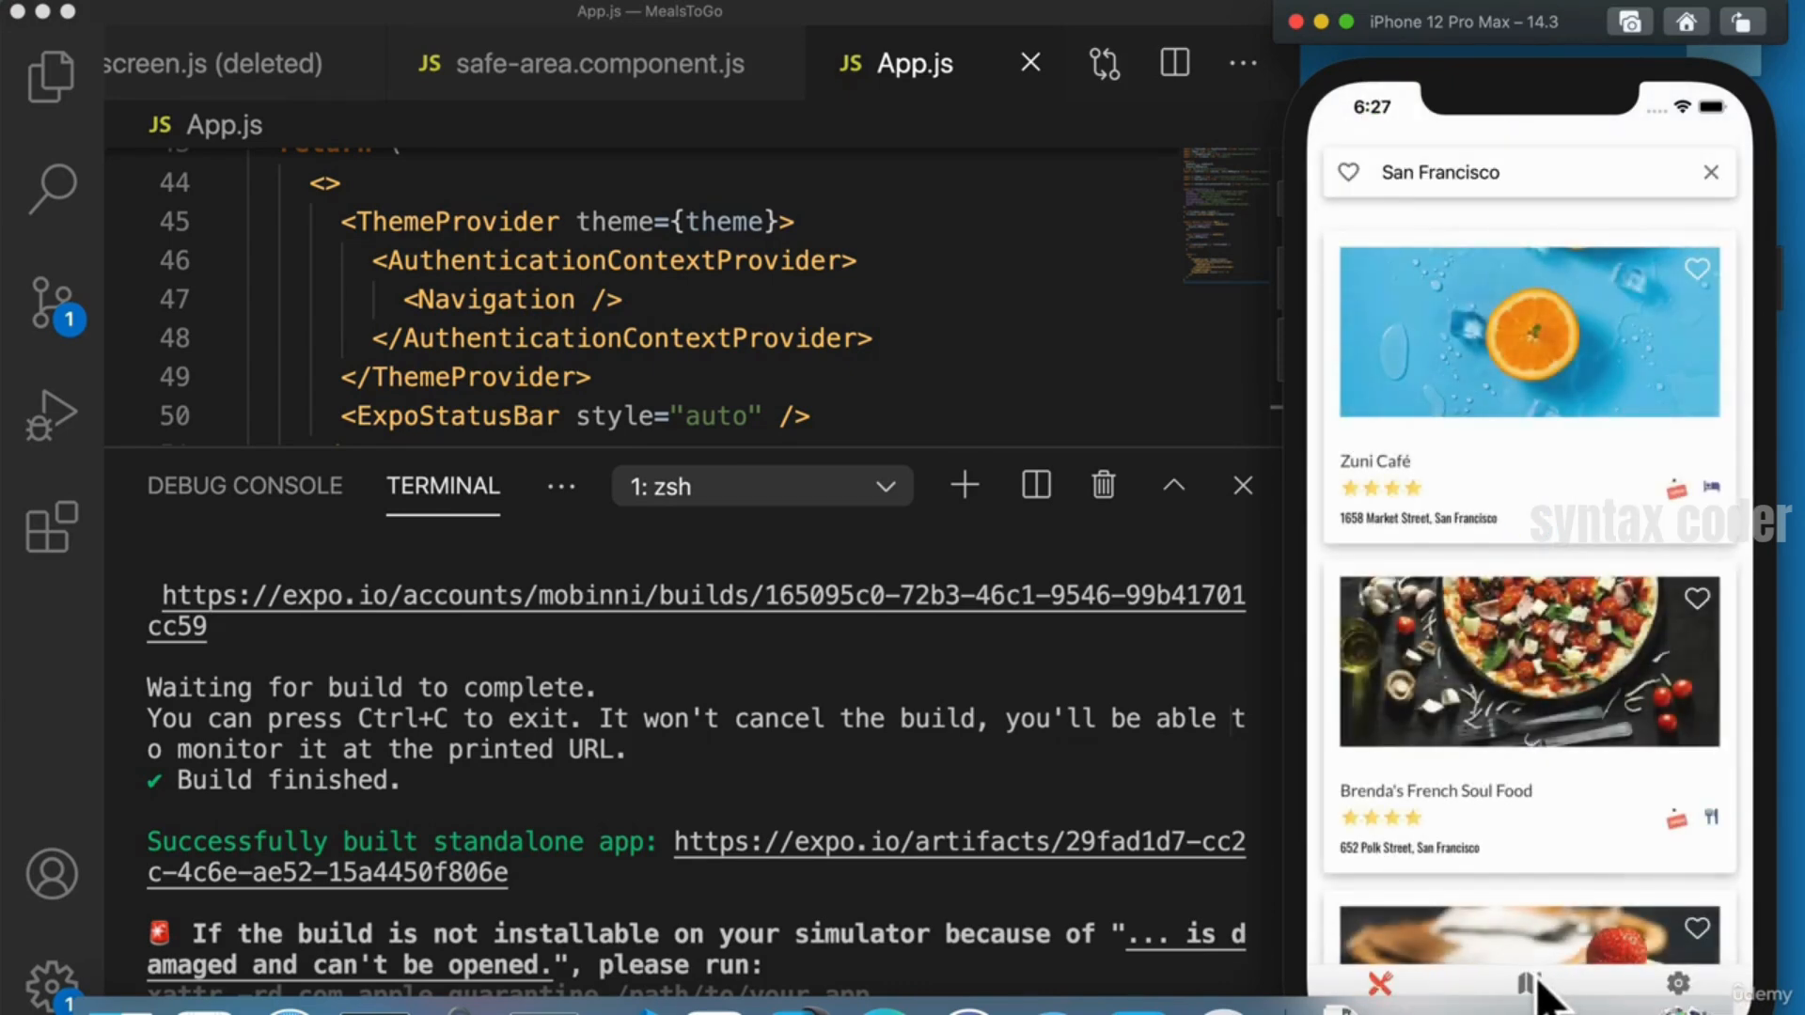
# Open the app's San Francisco map and check the restaurant previews on several pins, zooming in on the city centre
pyautogui.click(1532, 978)
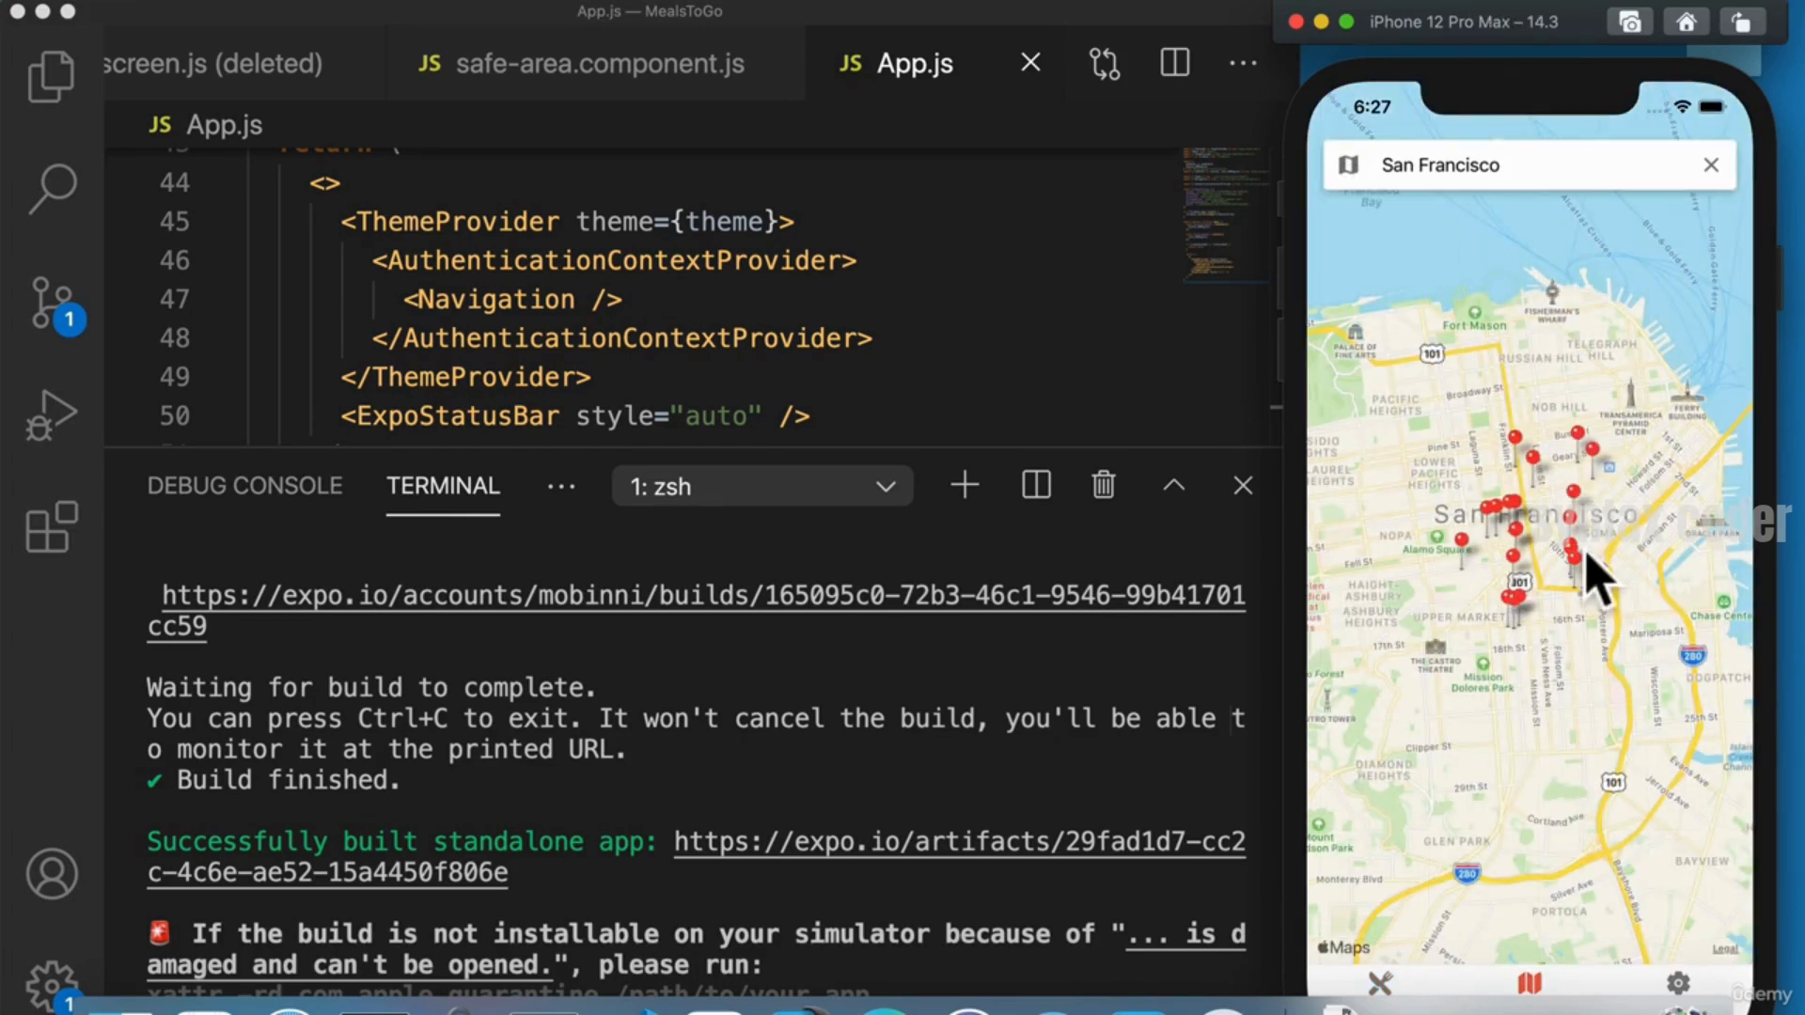
pyautogui.click(1575, 497)
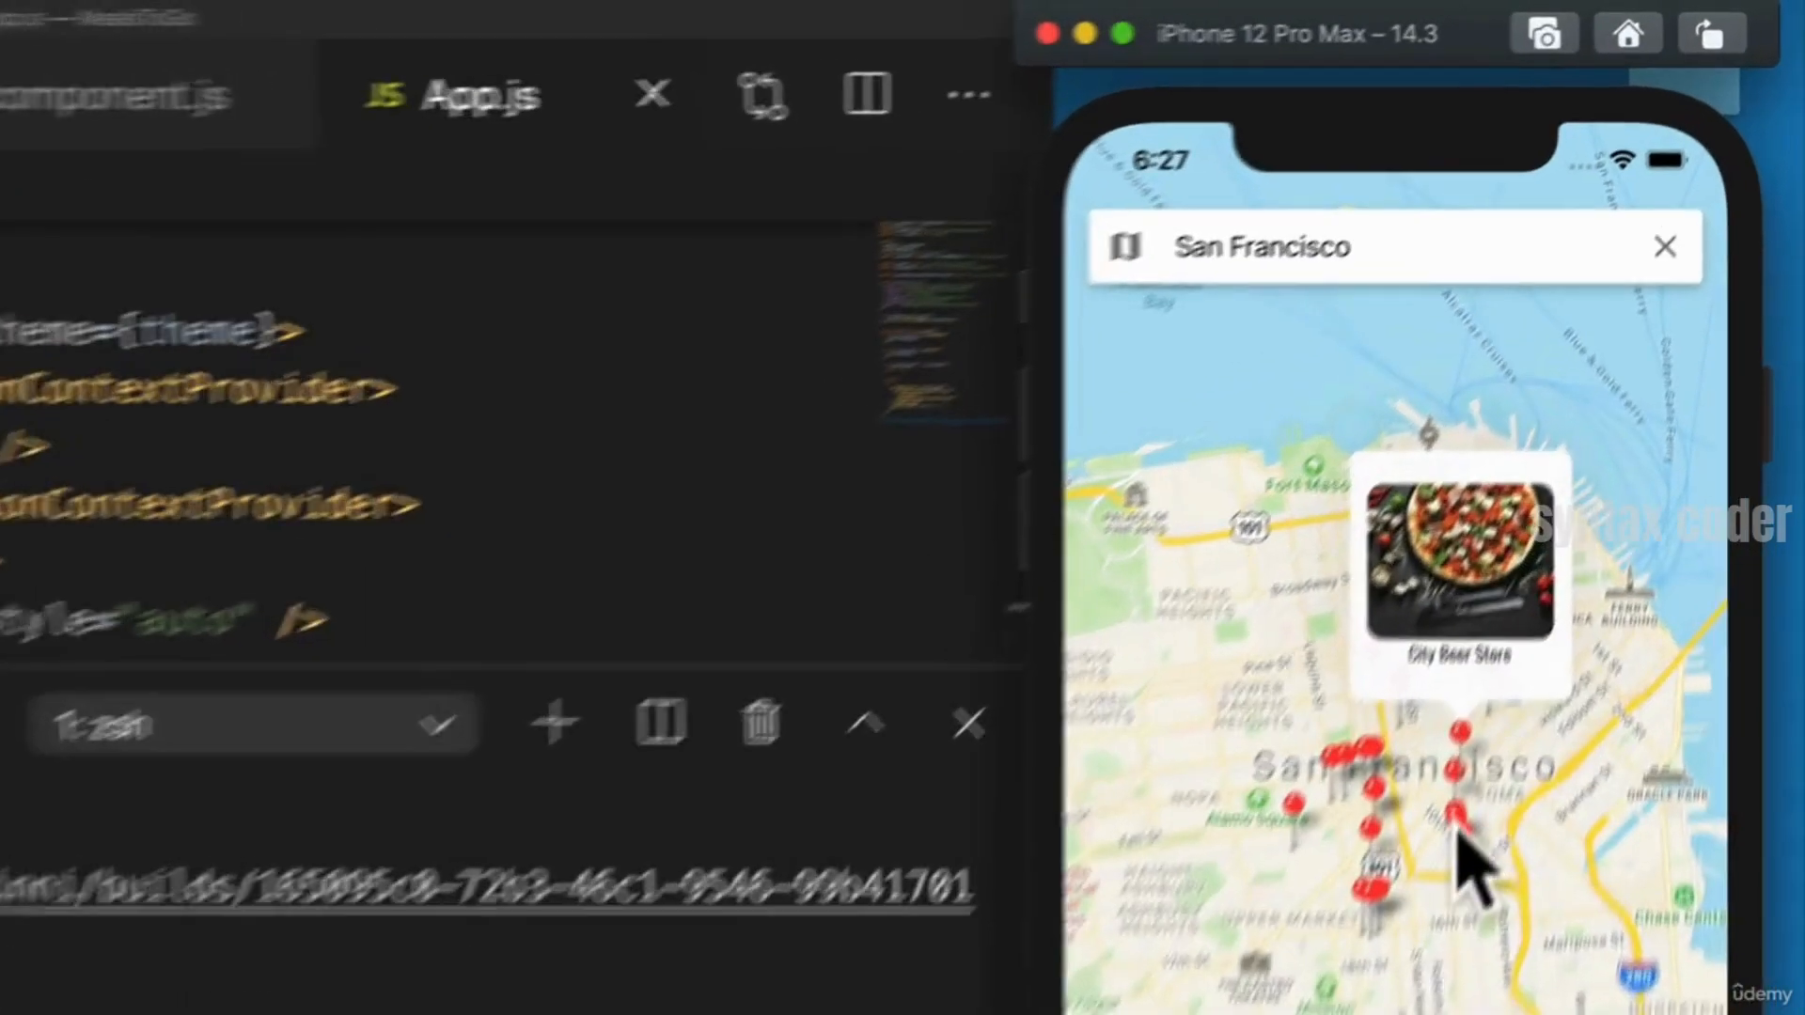
pyautogui.click(1574, 557)
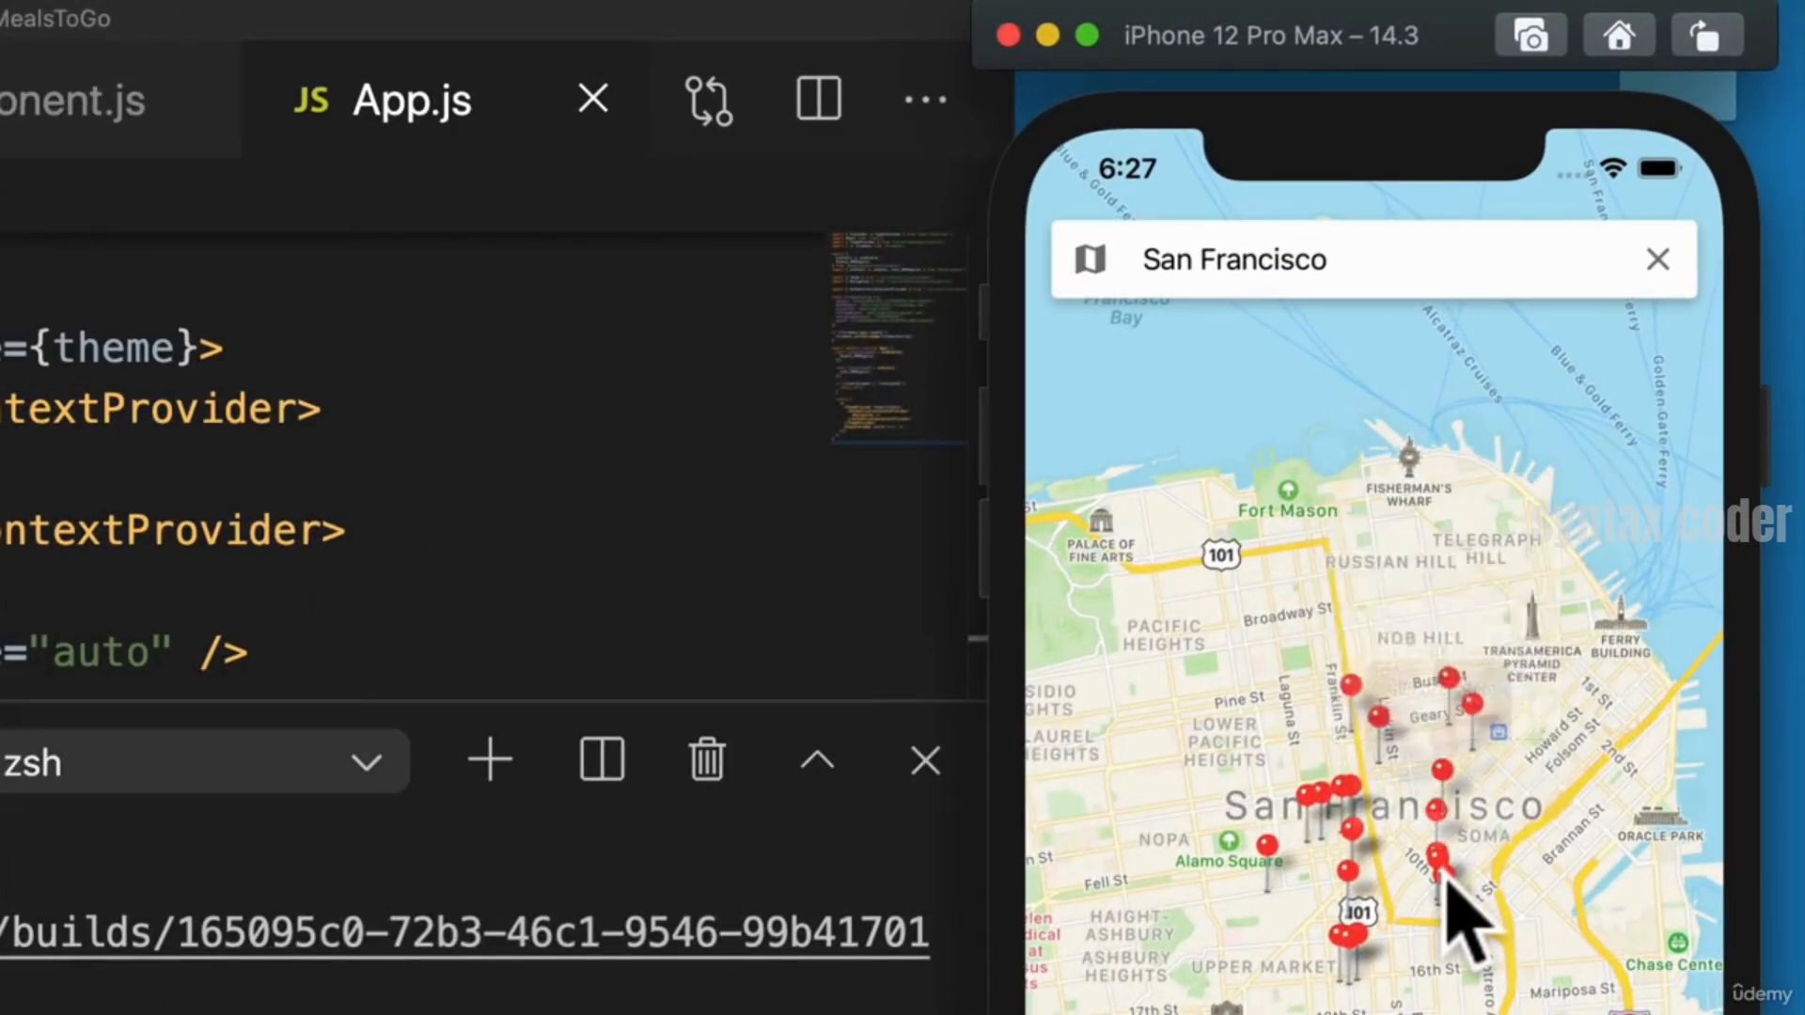
pyautogui.click(1574, 558)
pyautogui.click(1368, 933)
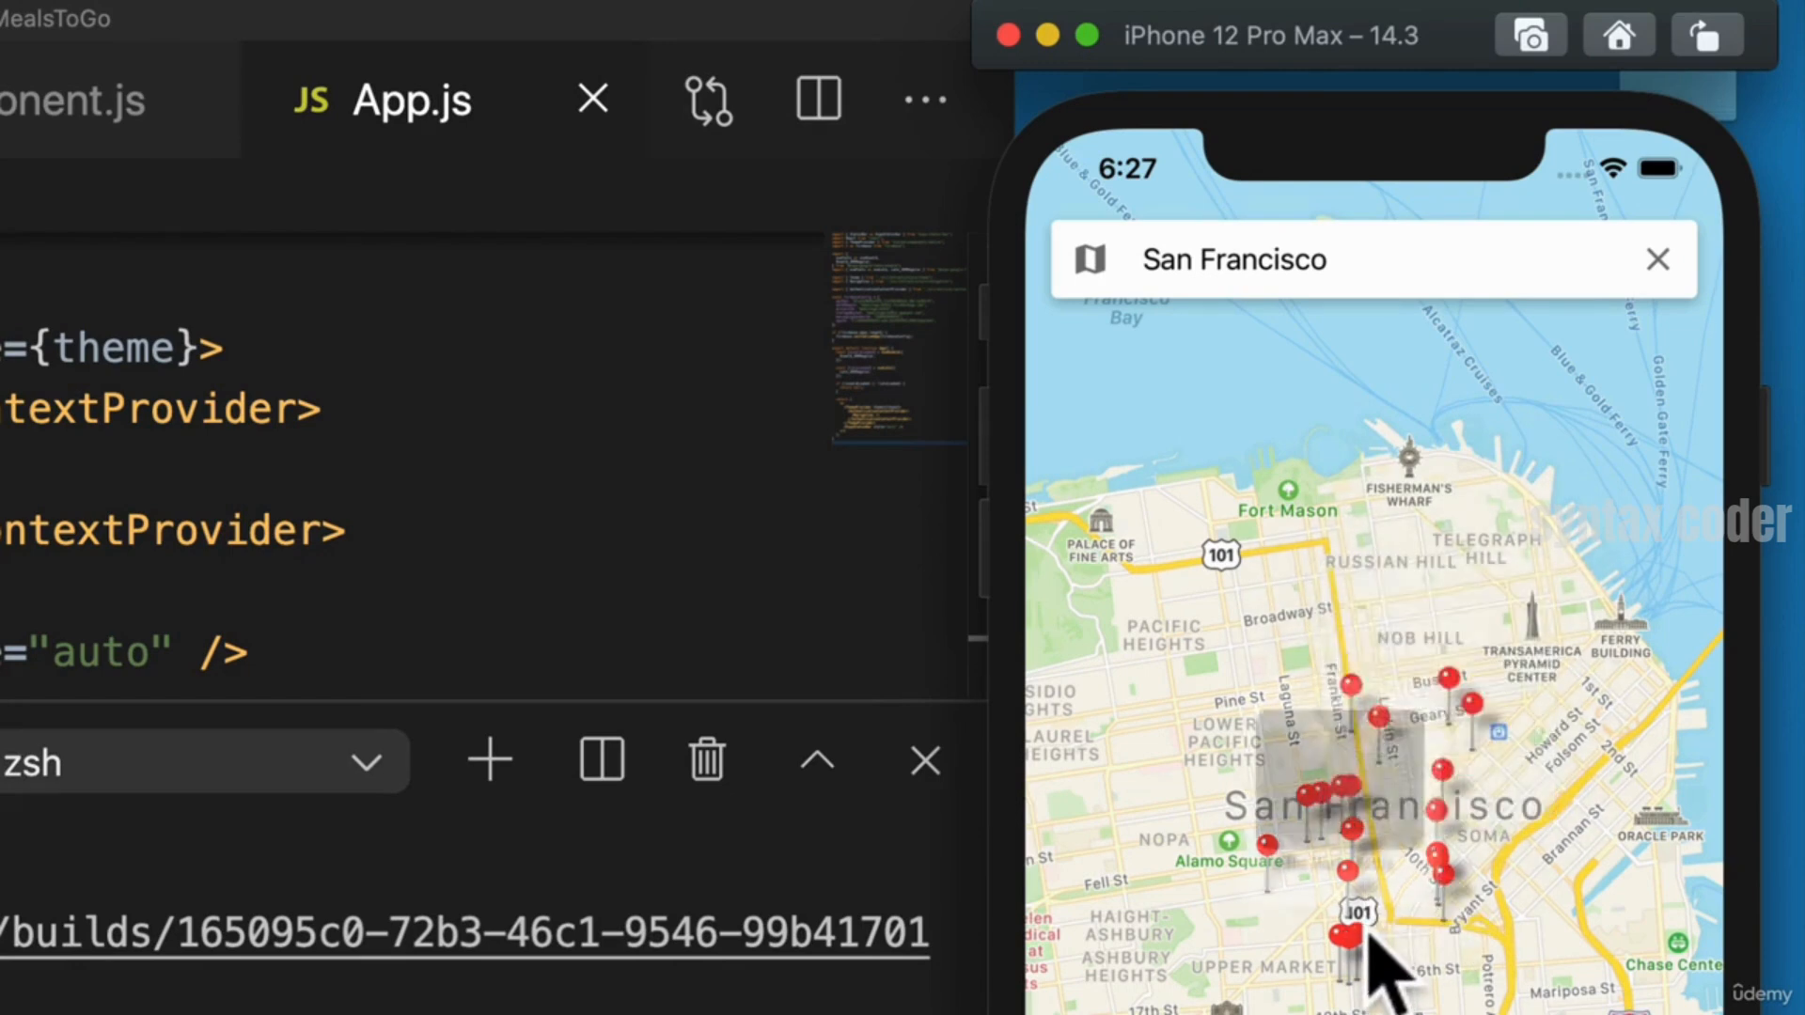
pyautogui.doubleClick(1523, 747)
pyautogui.click(1425, 707)
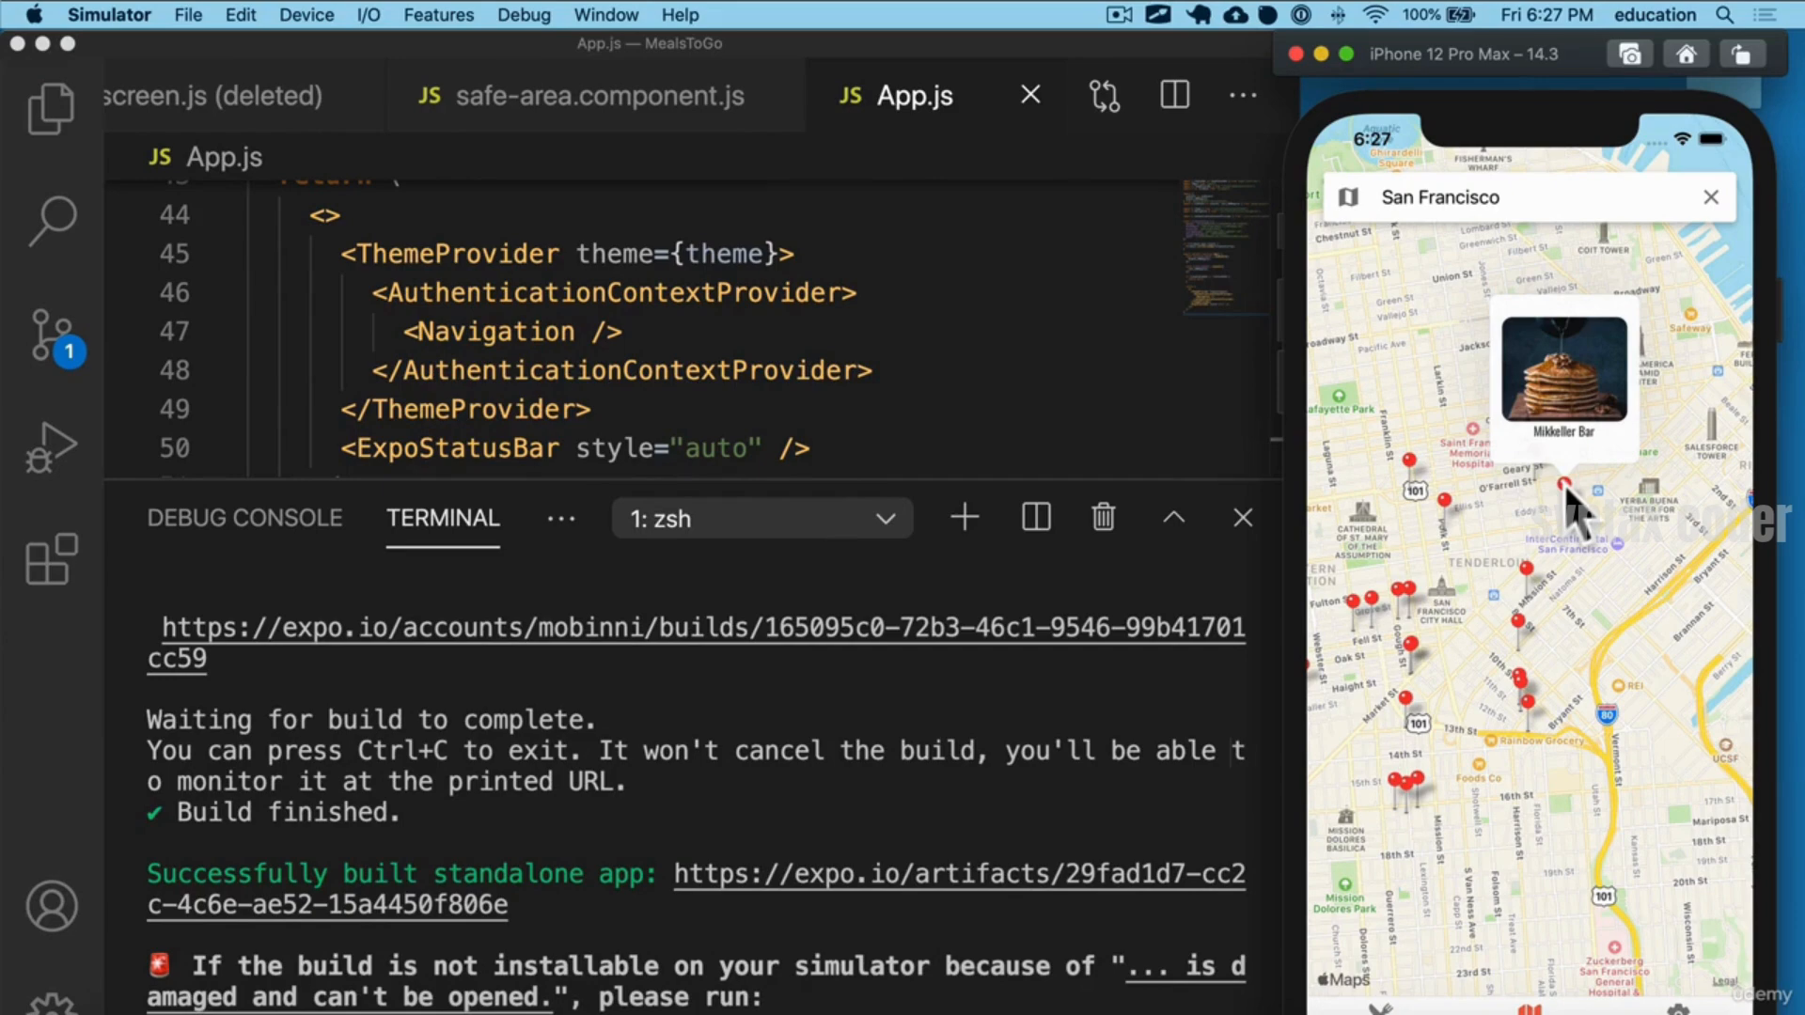
# Switch to the browser and reread the Expo guide's iOS paragraphs on running in the simulator and testing with Apple TestFlight
pyautogui.hotkey('ctrl', 'Right')
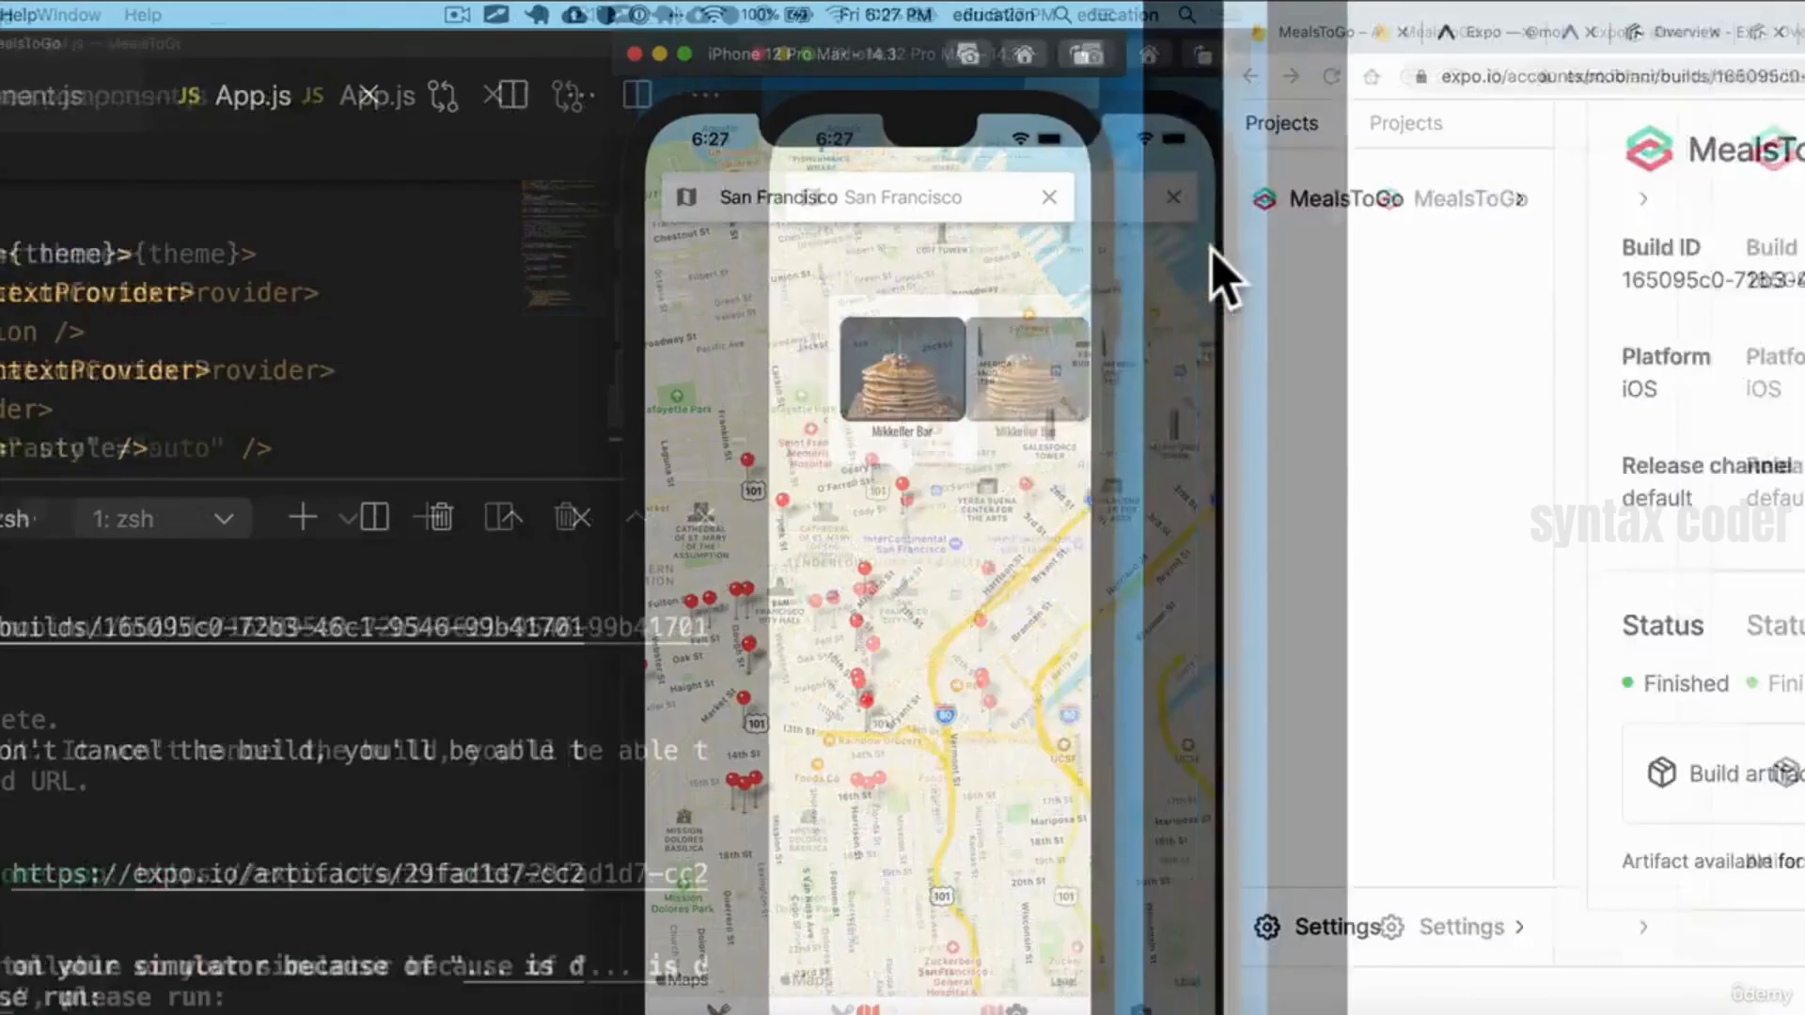
pyautogui.click(1563, 47)
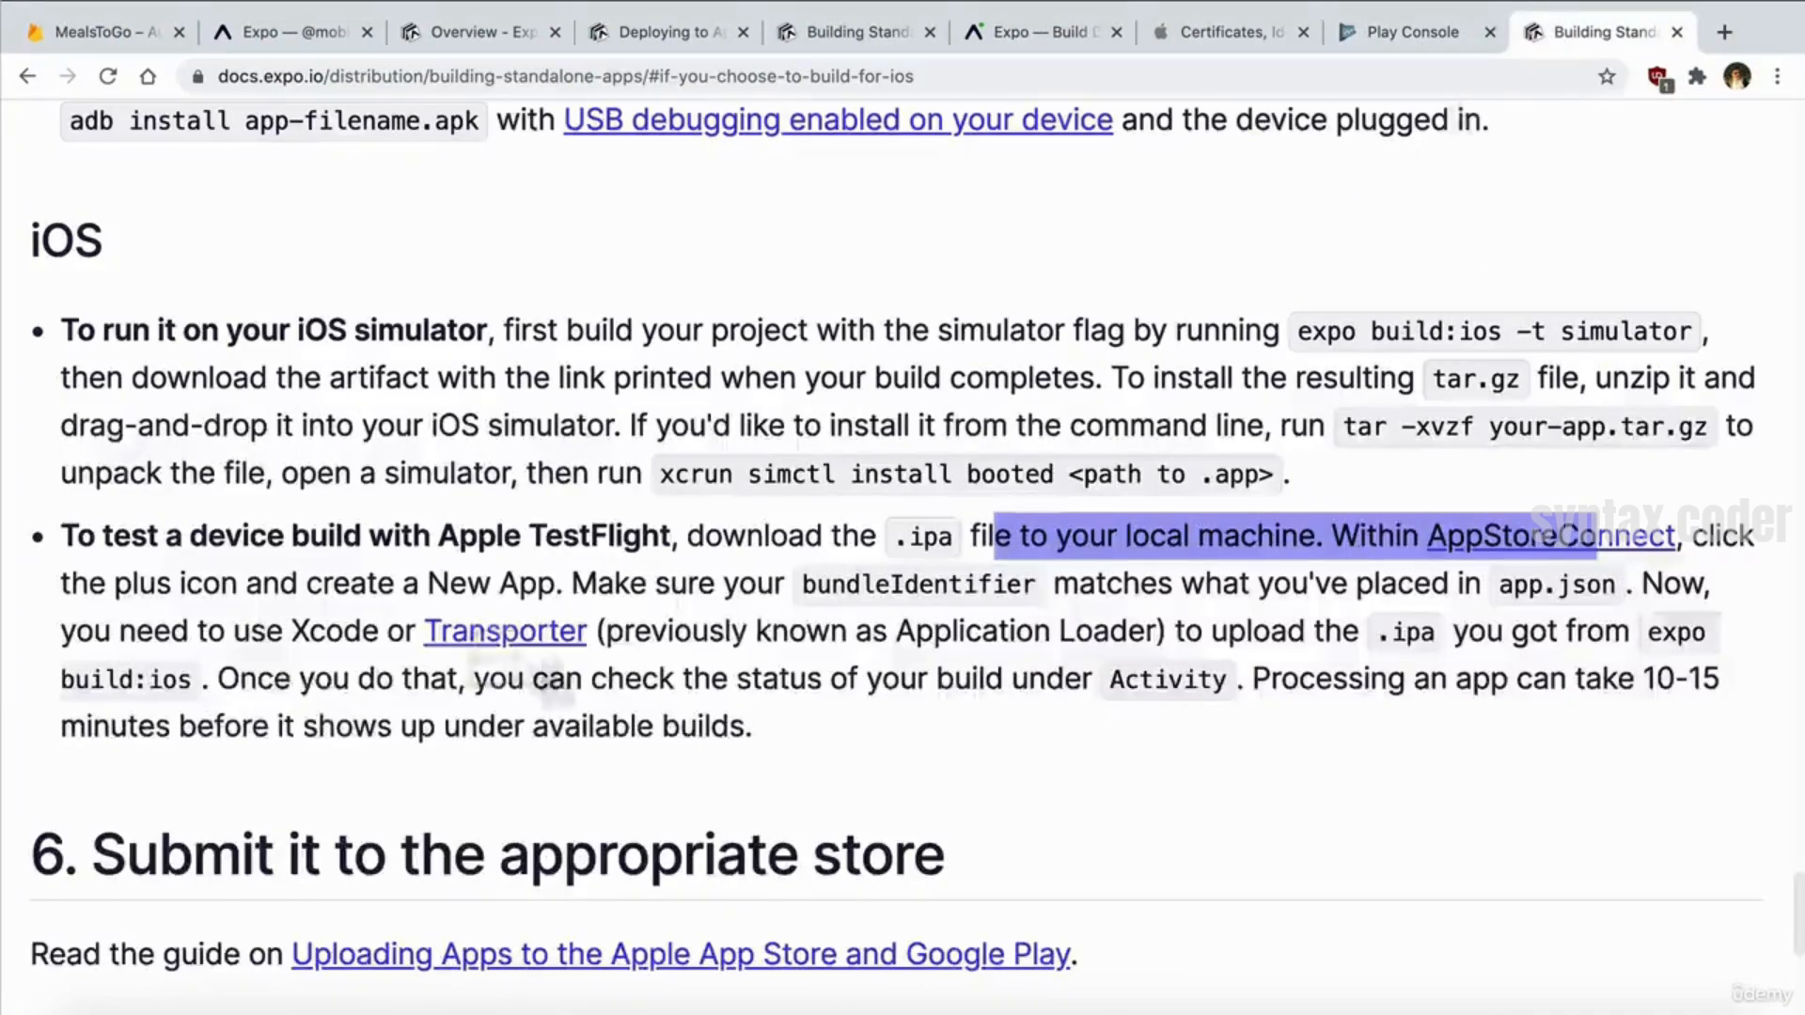
pyautogui.doubleClick(343, 540)
pyautogui.click(343, 540)
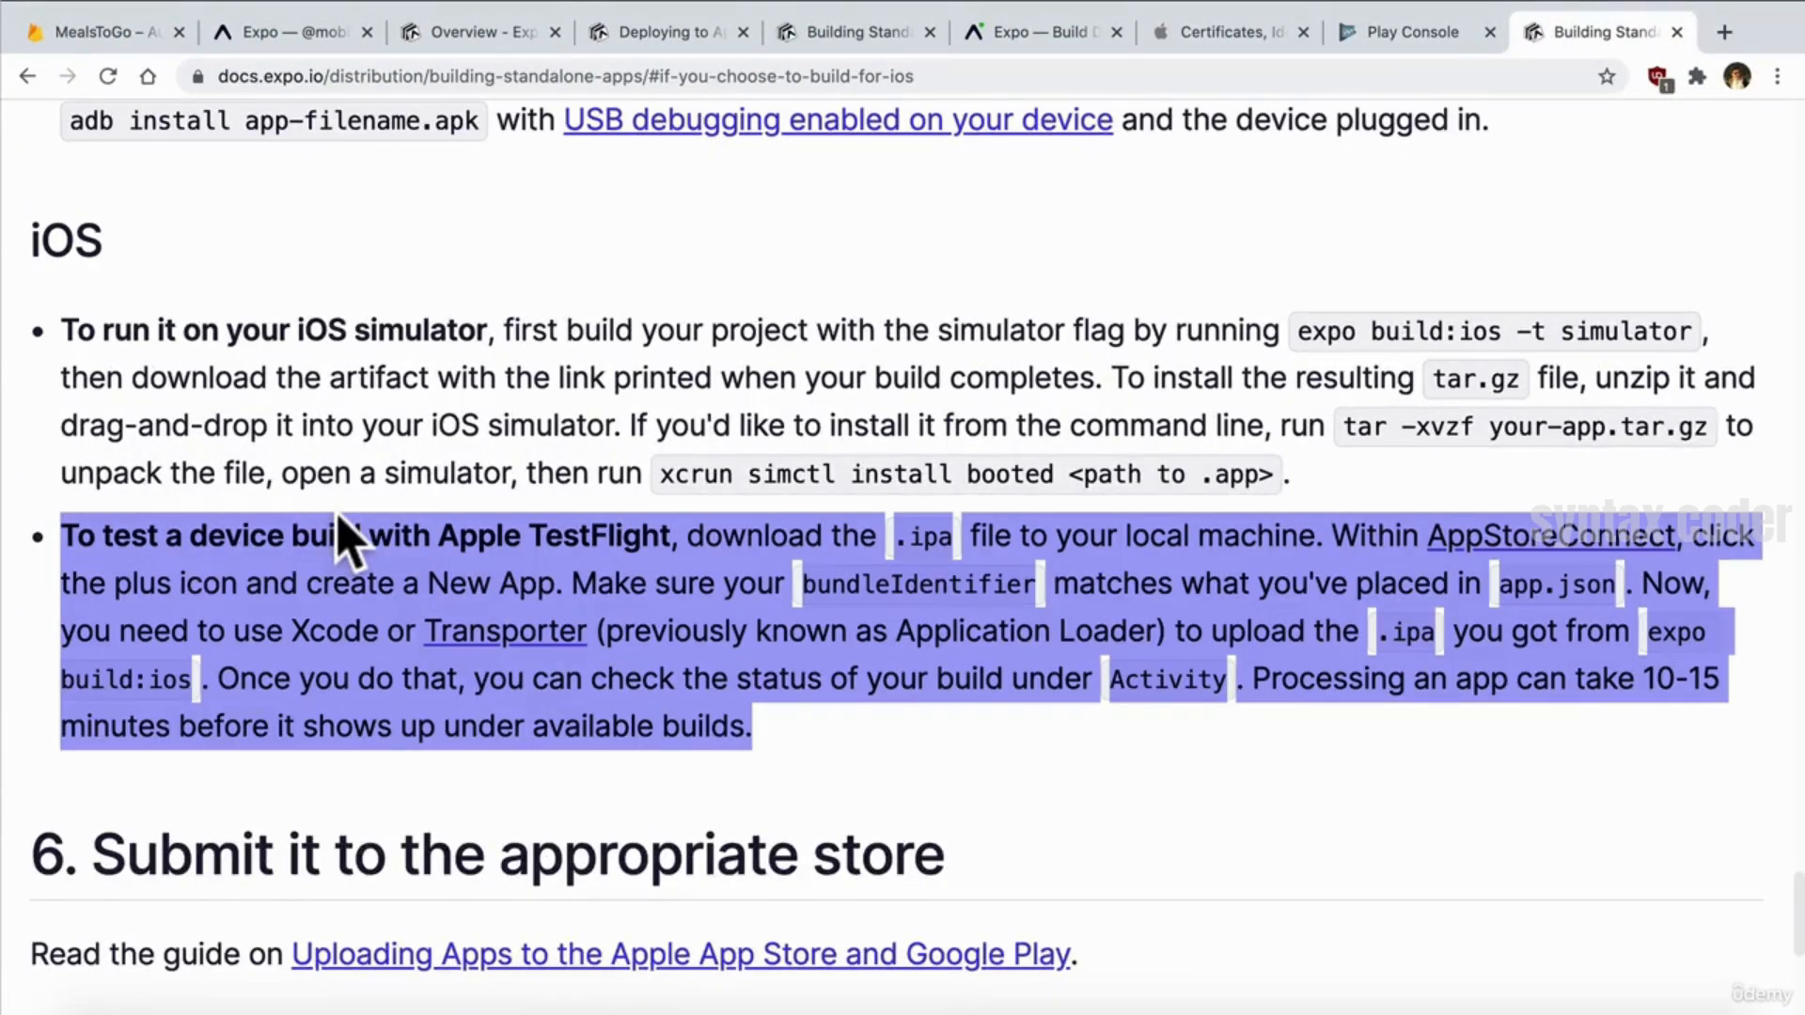
pyautogui.click(398, 537)
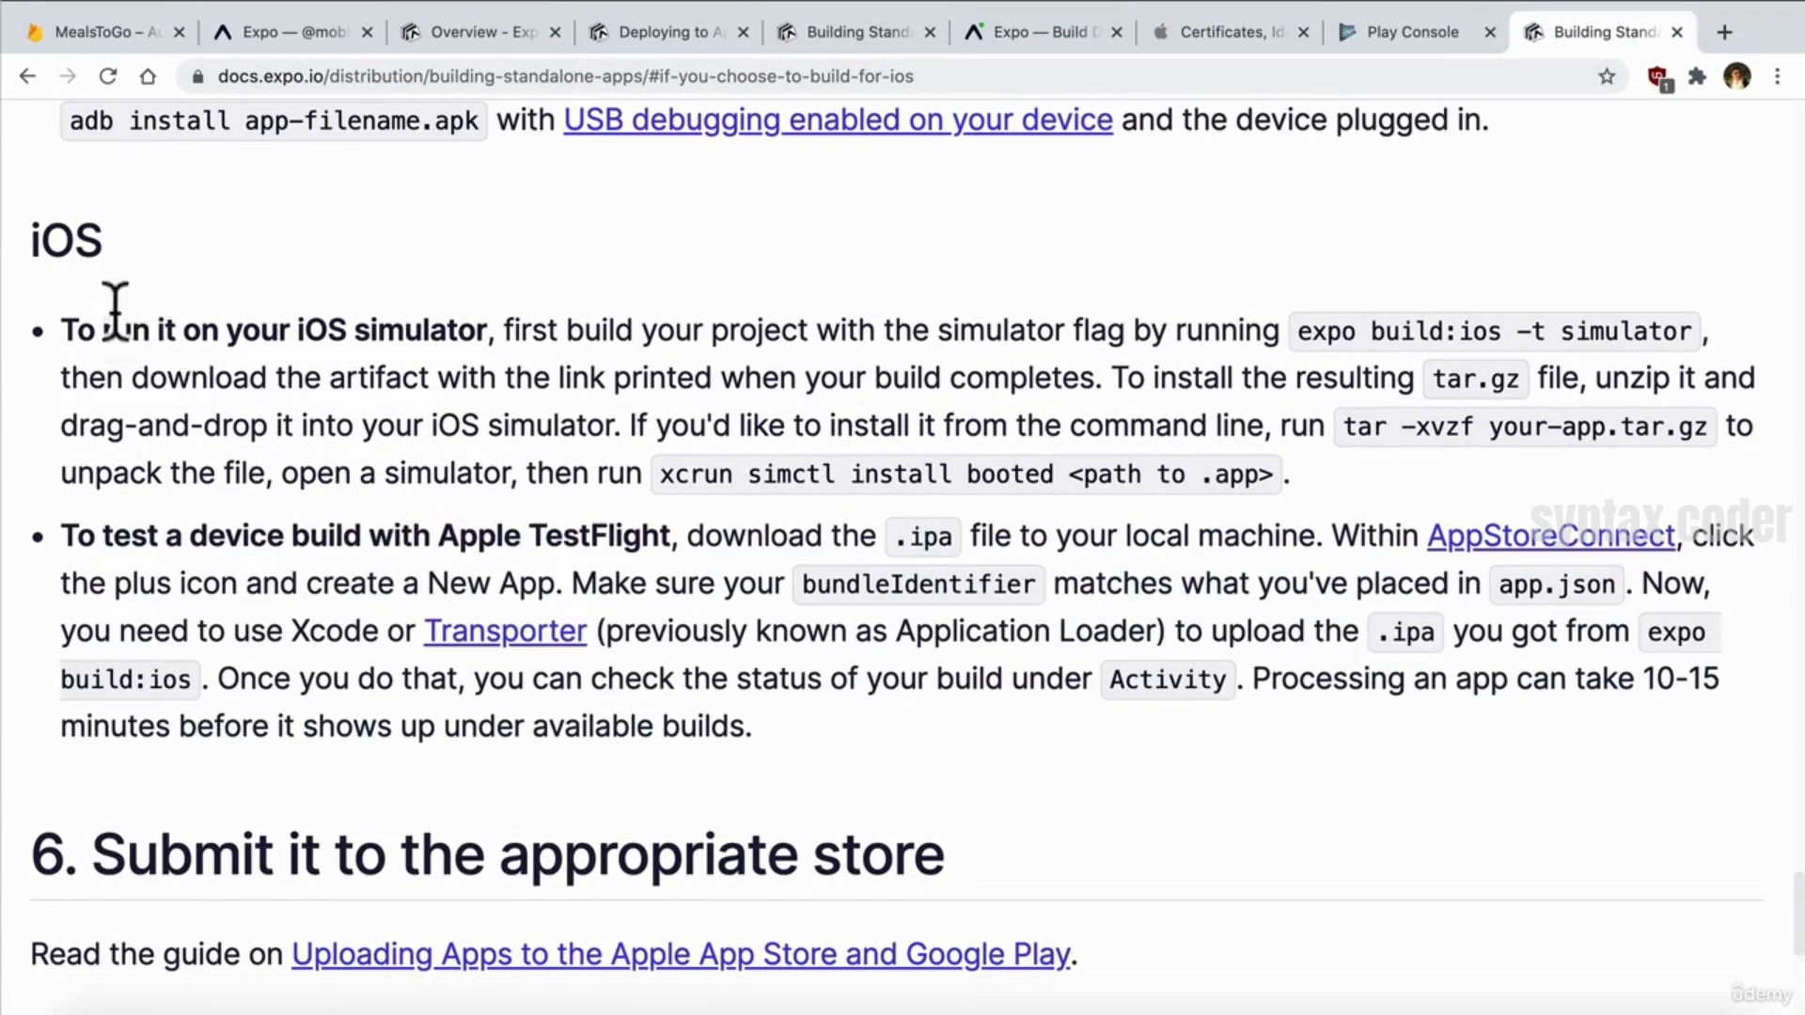
pyautogui.tripleClick(117, 340)
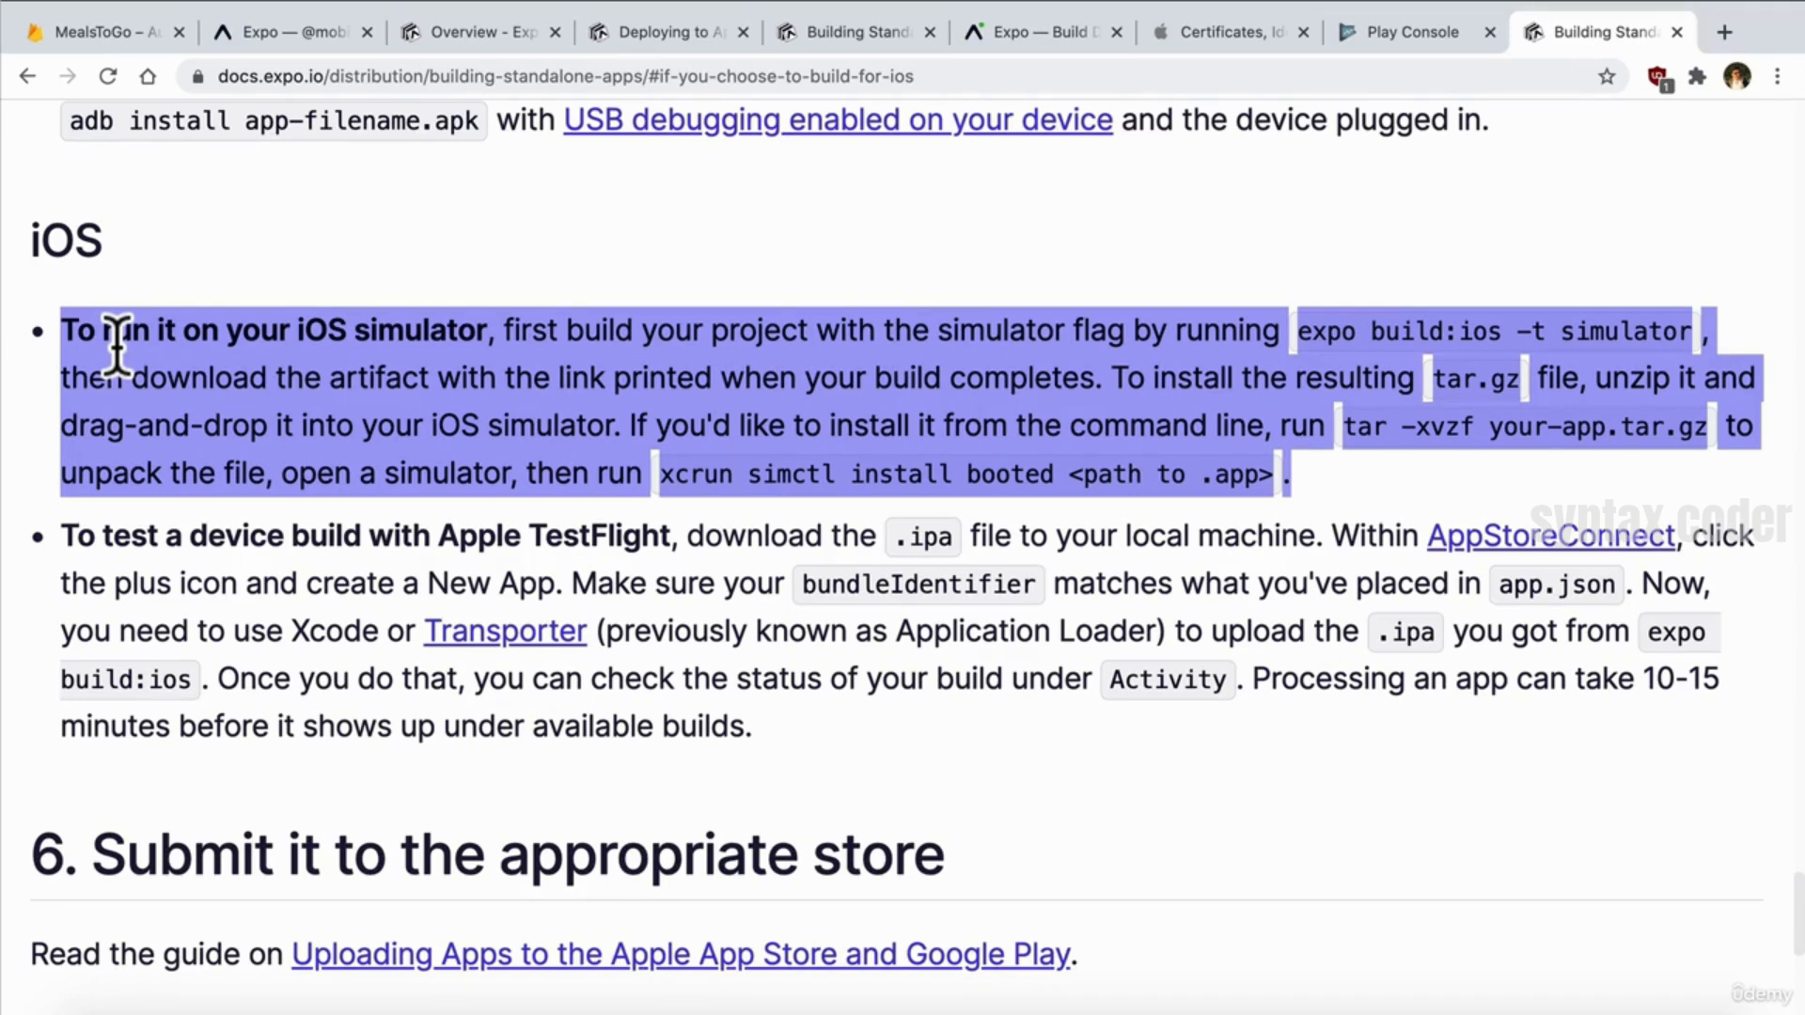
pyautogui.tripleClick(153, 535)
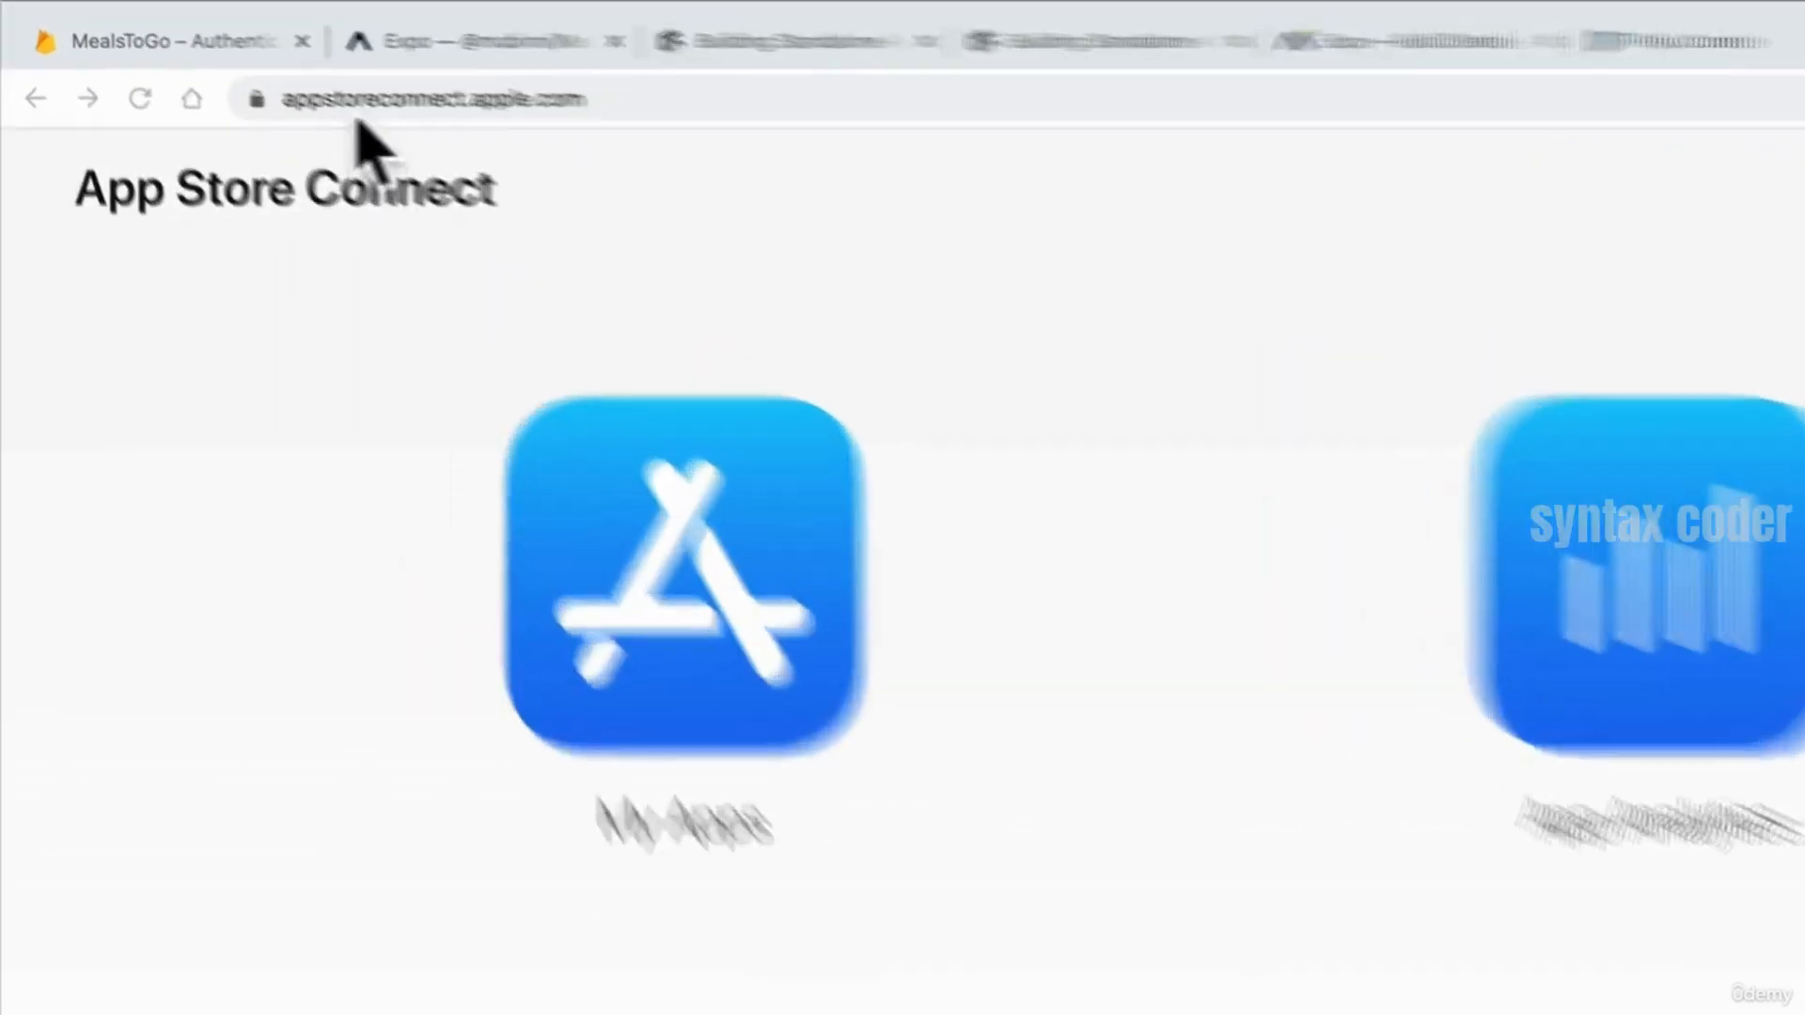
# Check the appstoreconnect.apple.com address and open My Apps in App Store Connect
pyautogui.doubleClick(273, 81)
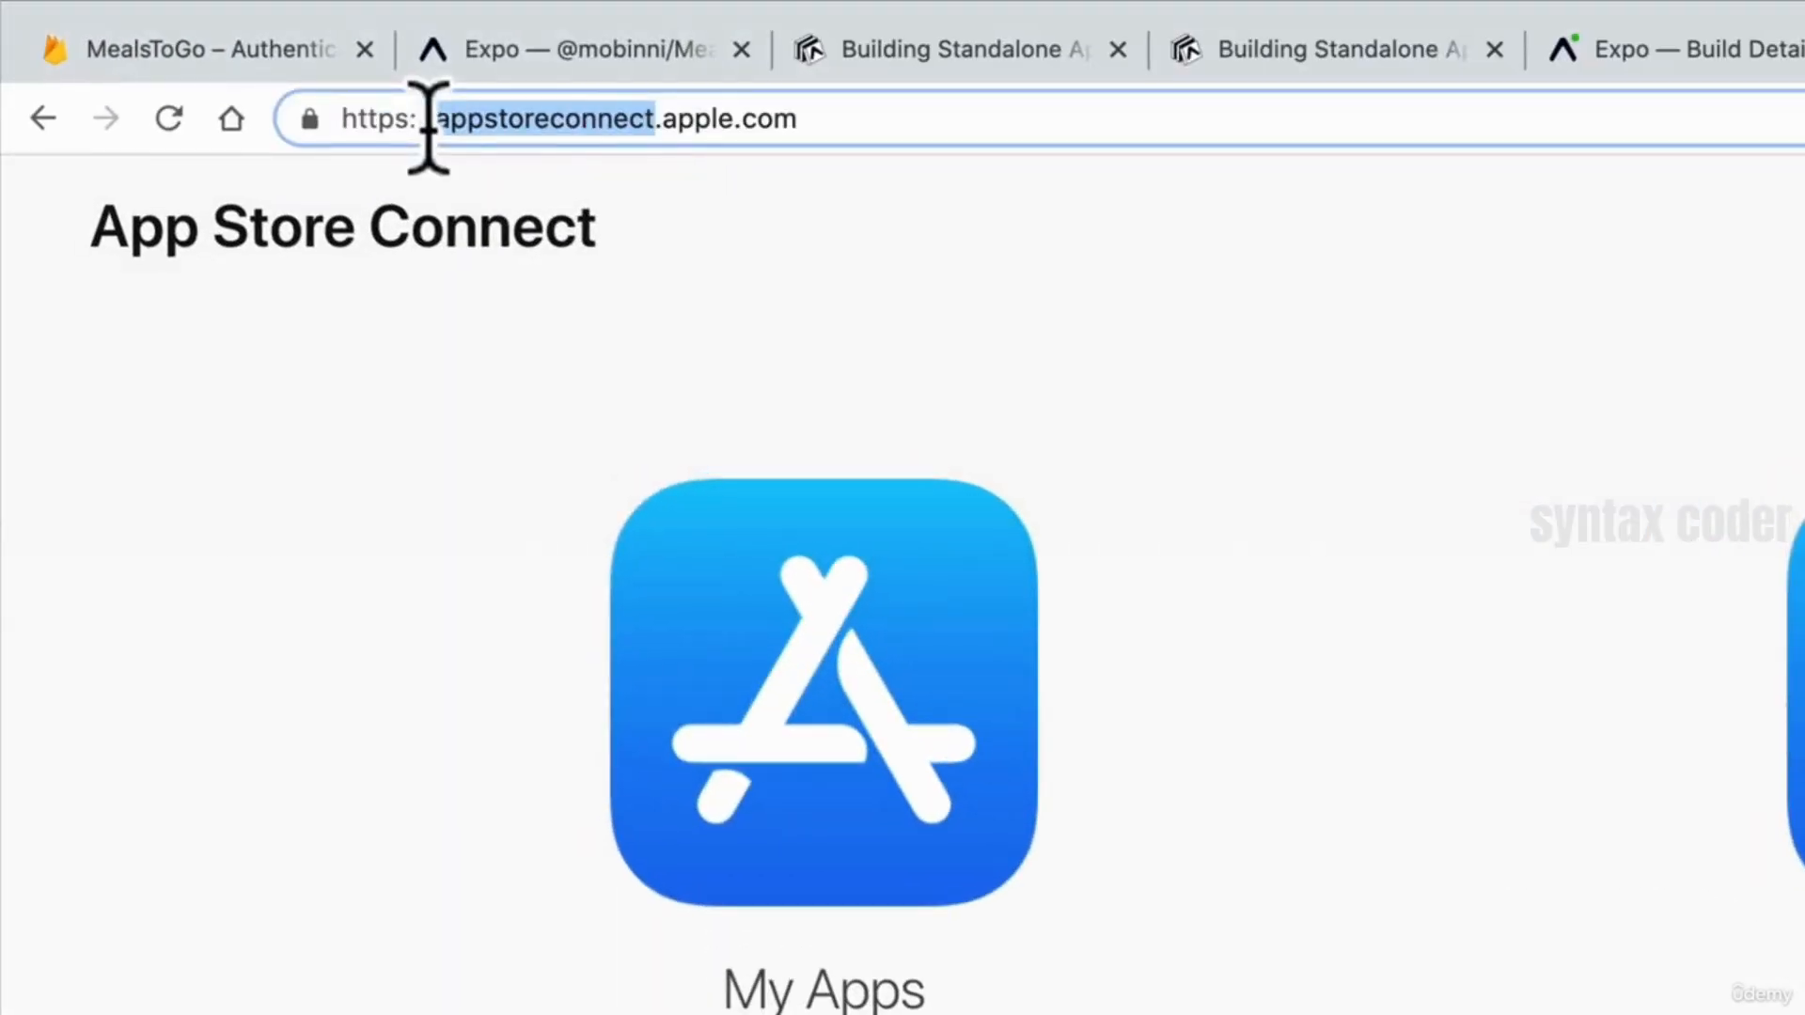
pyautogui.doubleClick(674, 121)
pyautogui.click(992, 374)
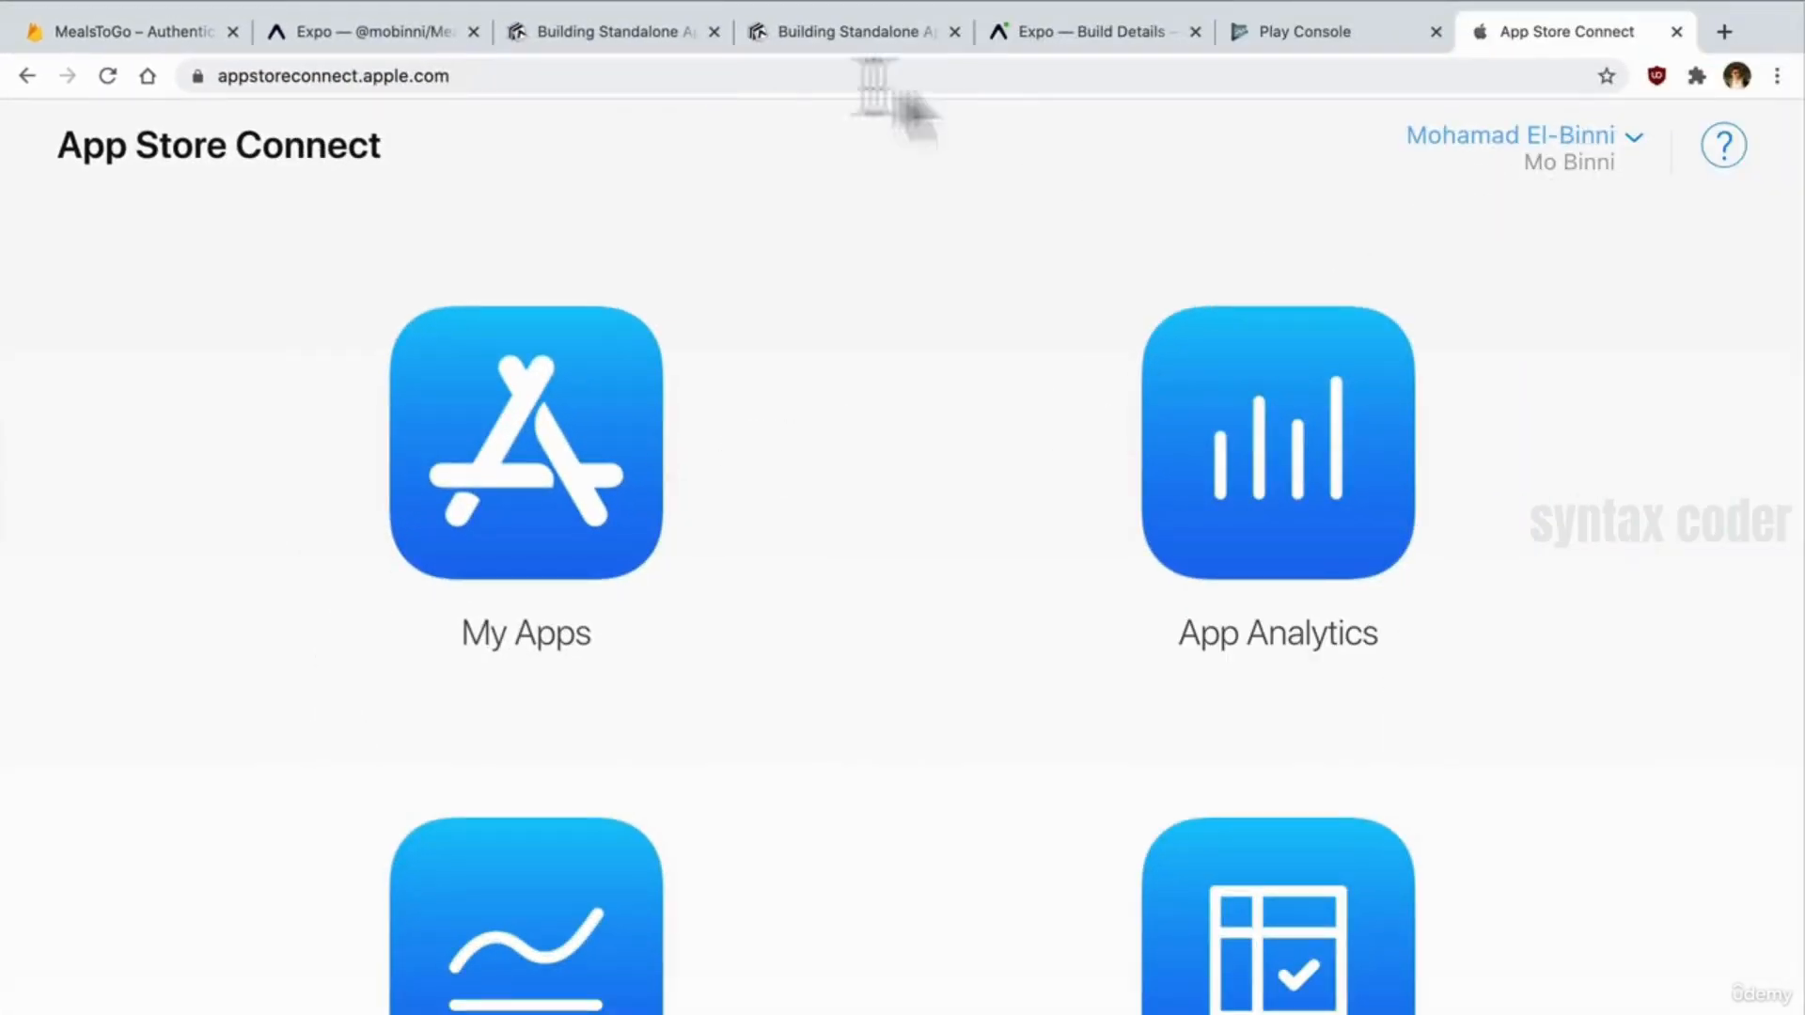
pyautogui.scroll(-2, 773, 512)
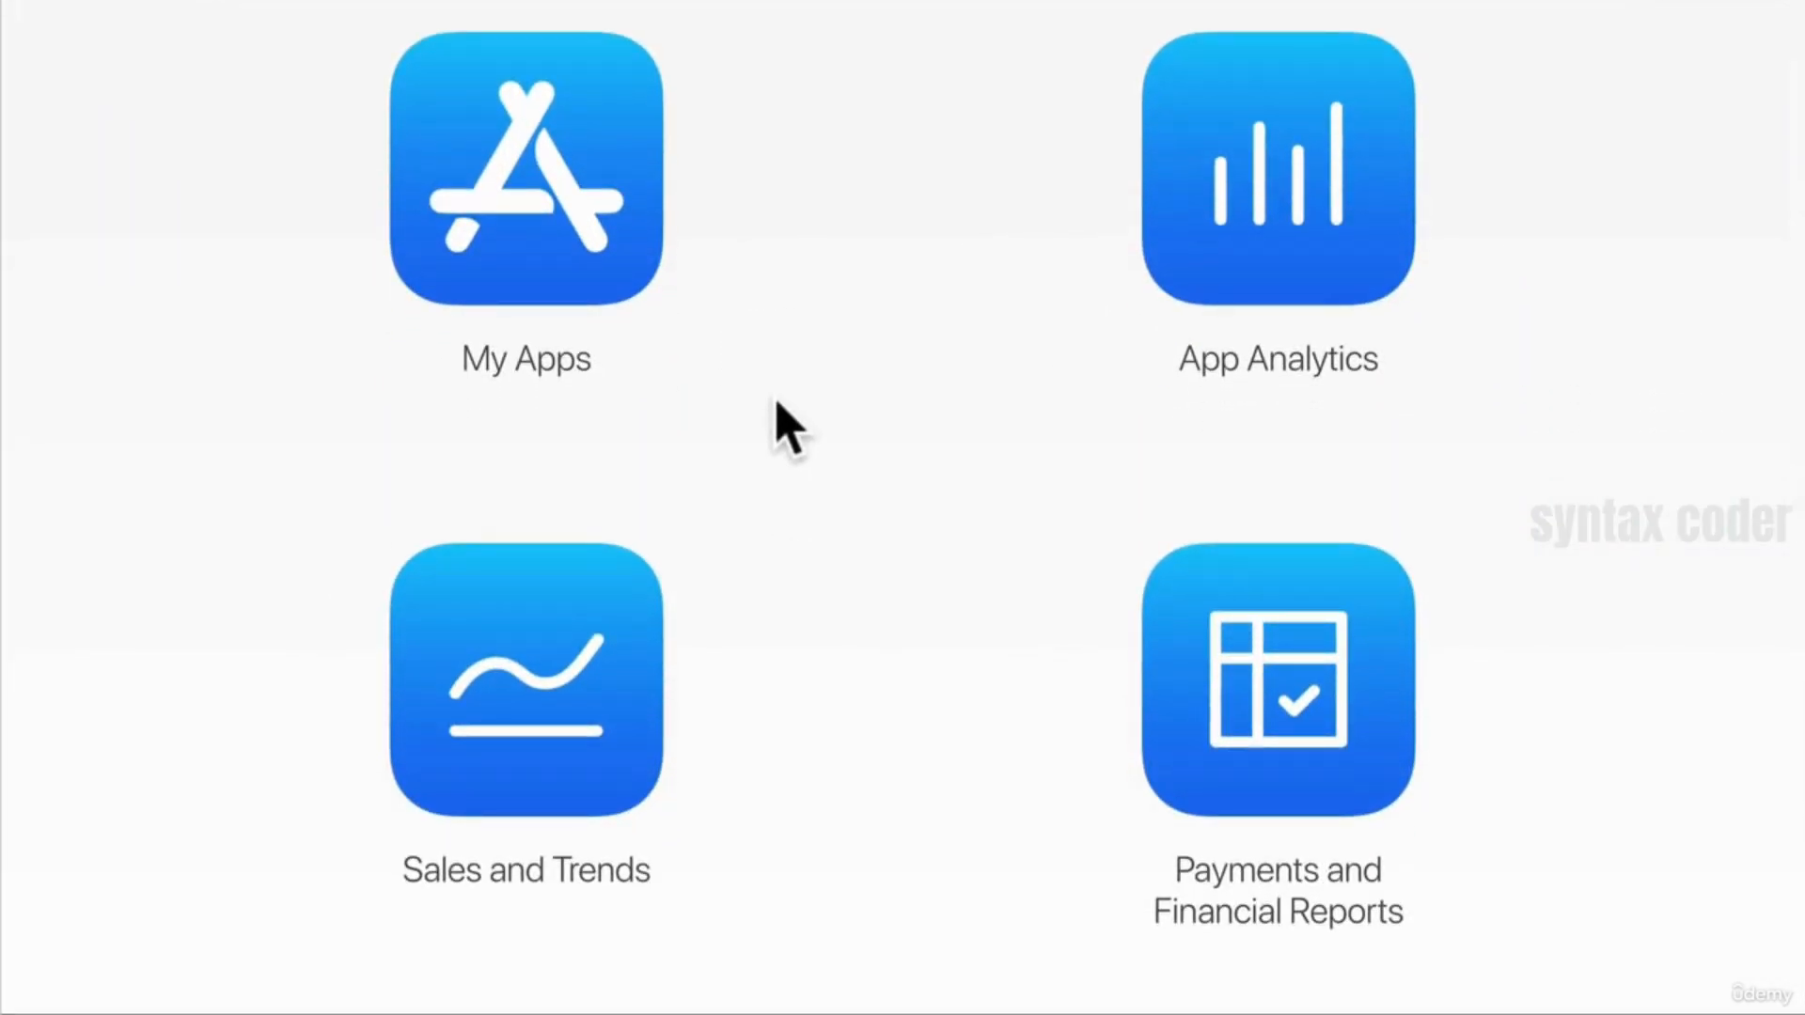
pyautogui.click(596, 282)
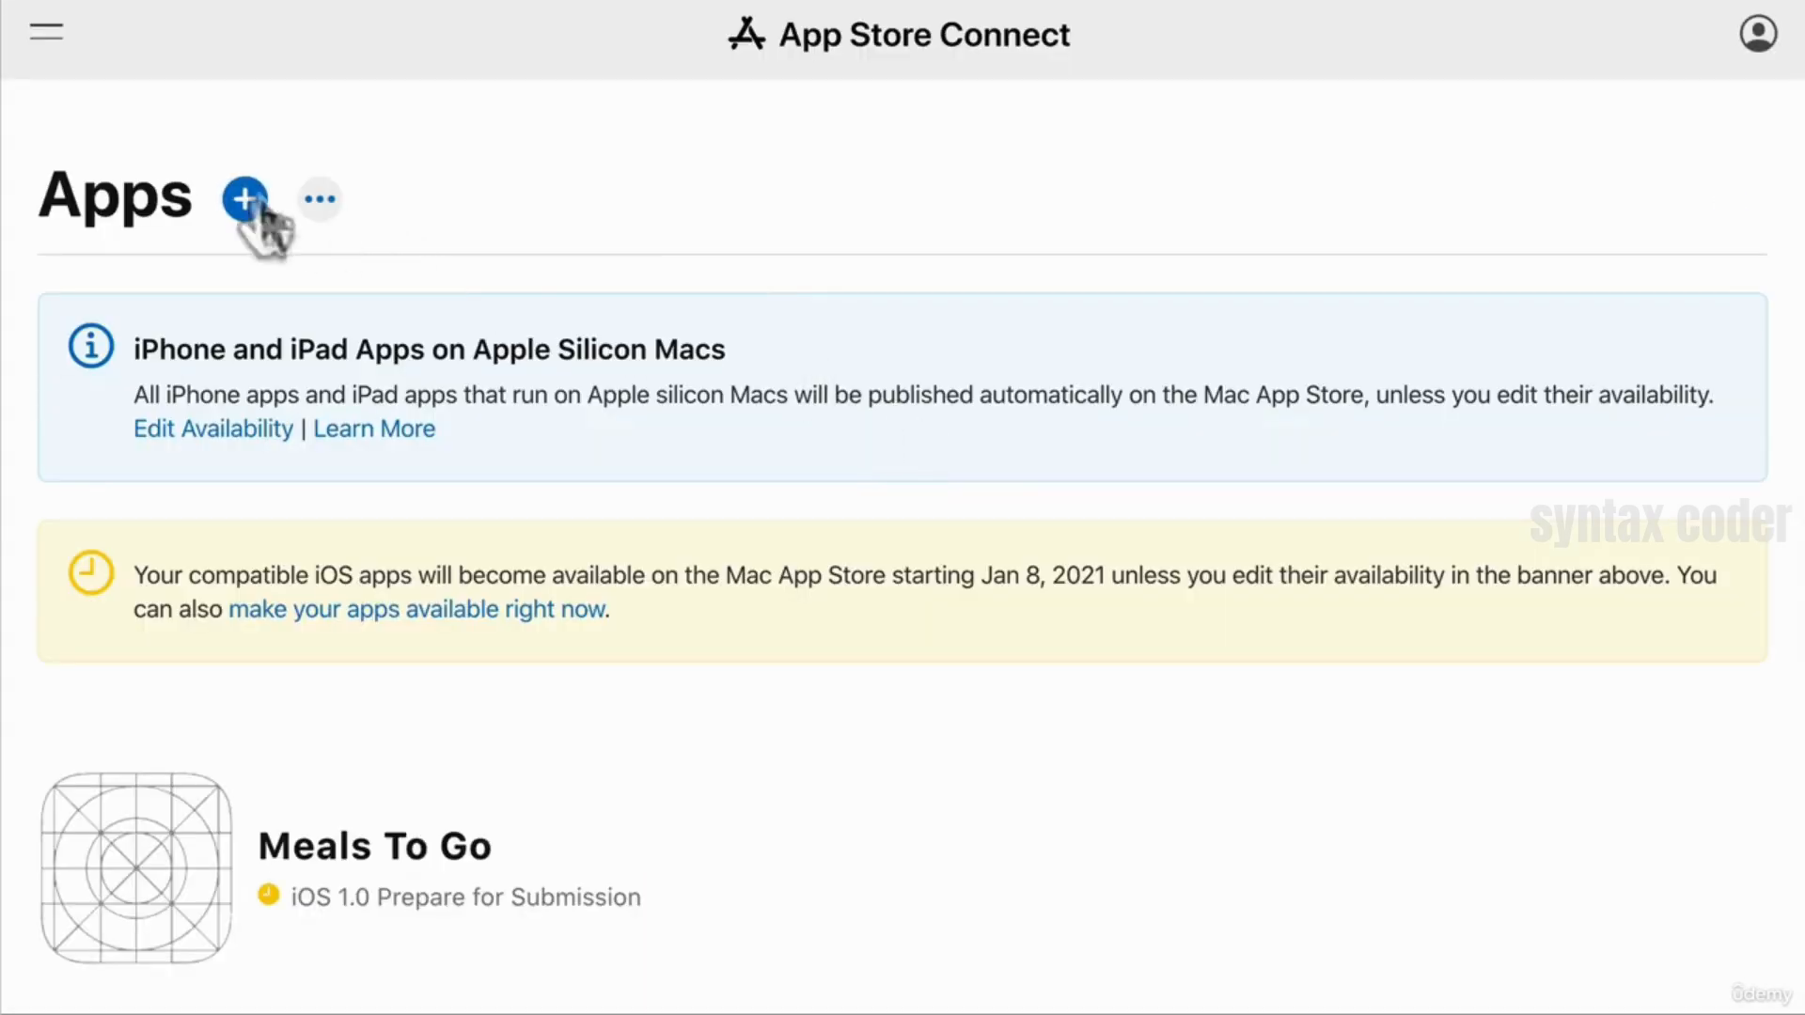
# Look at the options for adding a new app to the Apps list and dismiss them
pyautogui.click(237, 202)
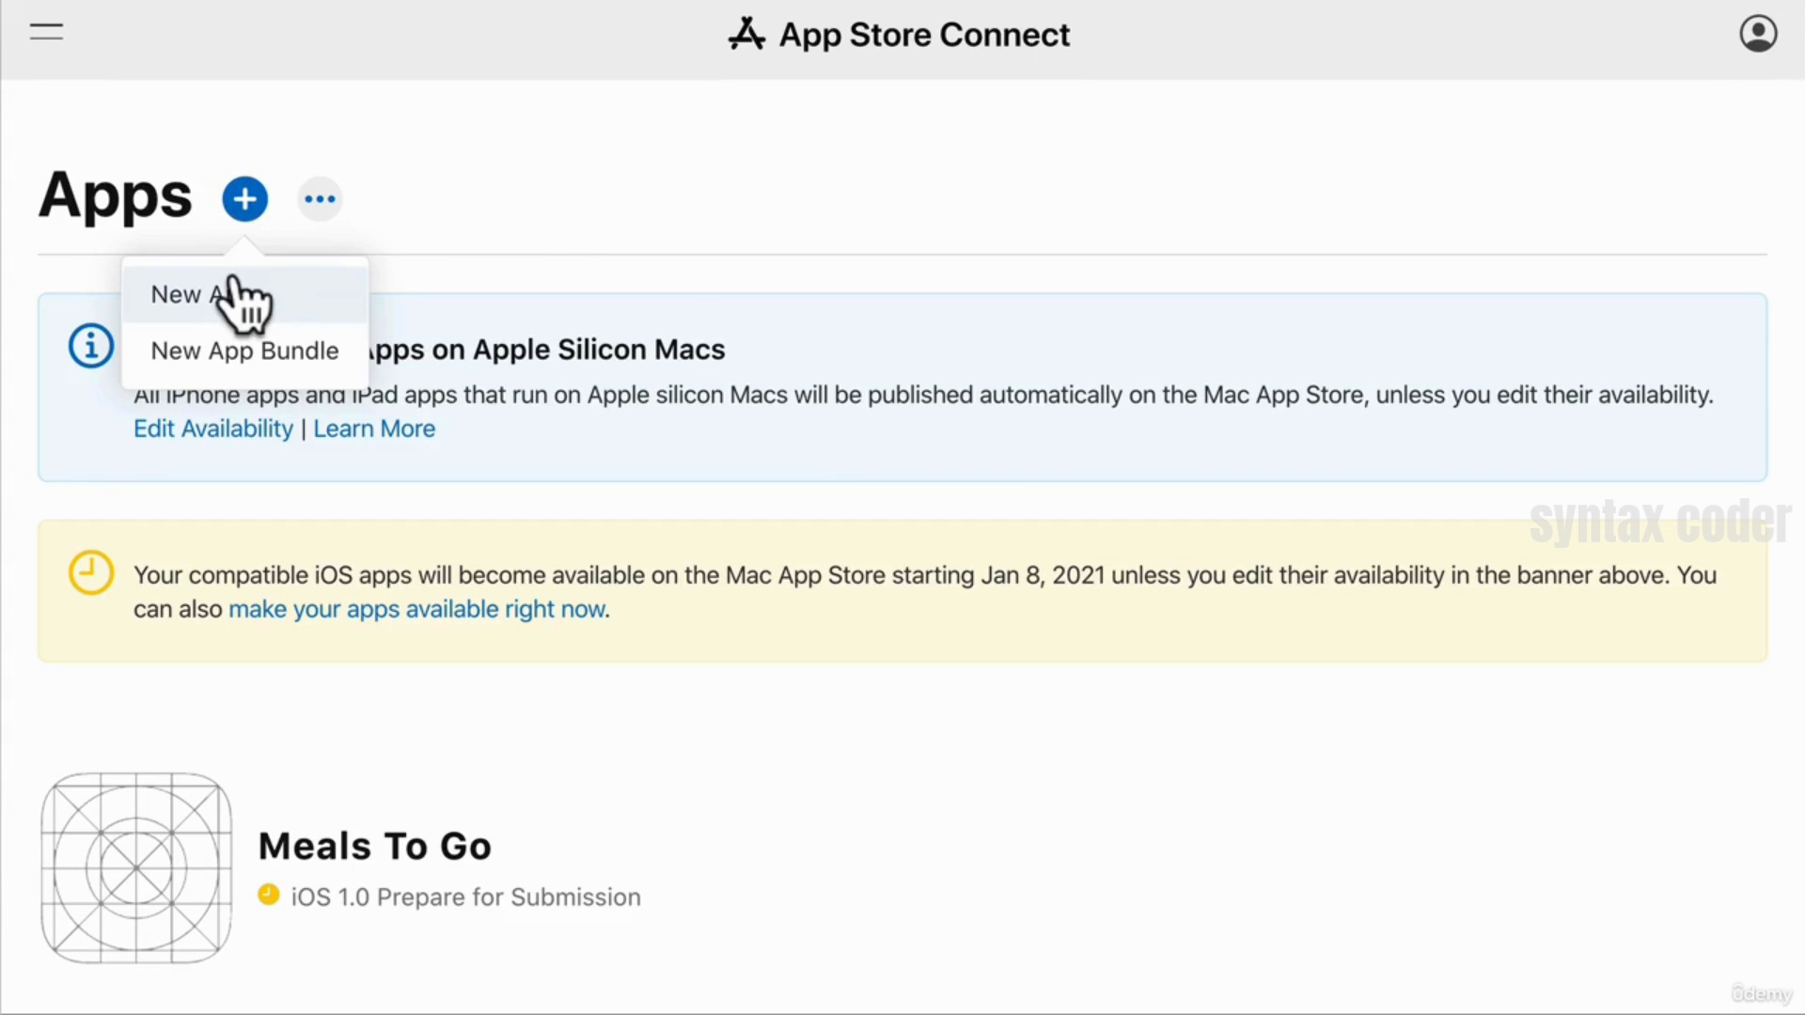
pyautogui.scroll(-3, 733, 517)
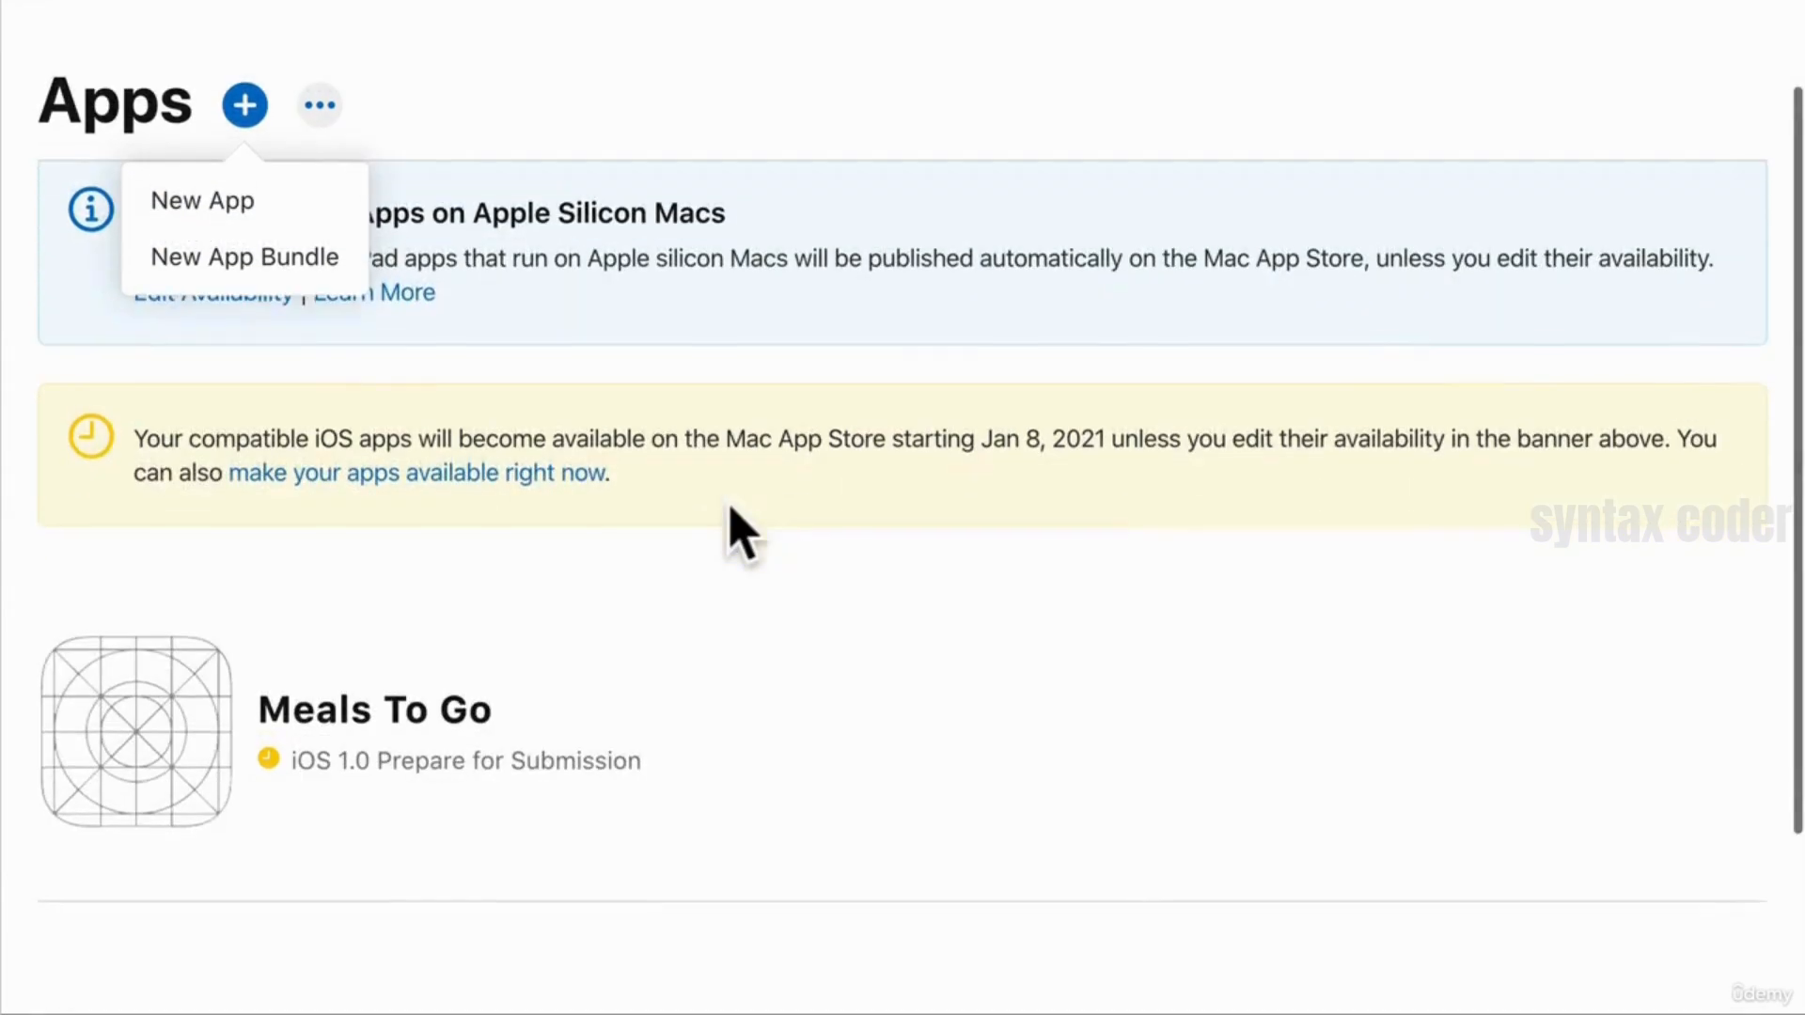
pyautogui.click(730, 510)
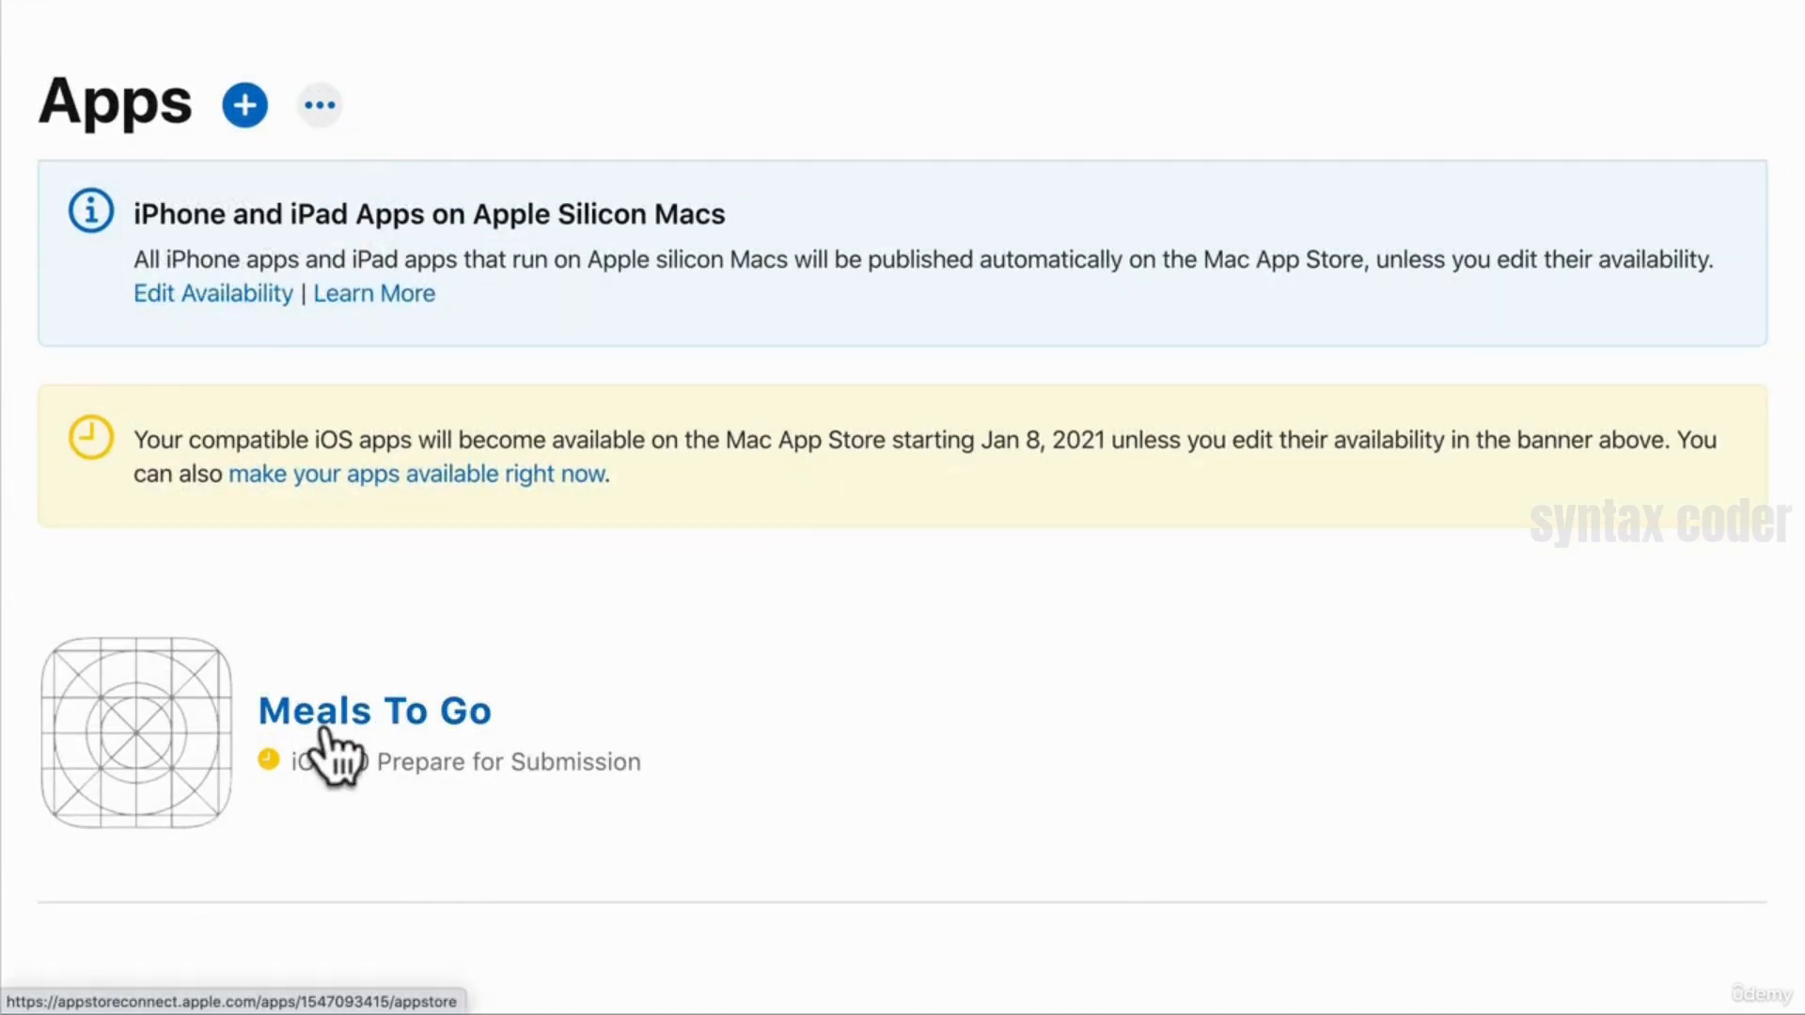
# Open the Meals To Go app's TestFlight section and read the note under Builds
pyautogui.click(423, 726)
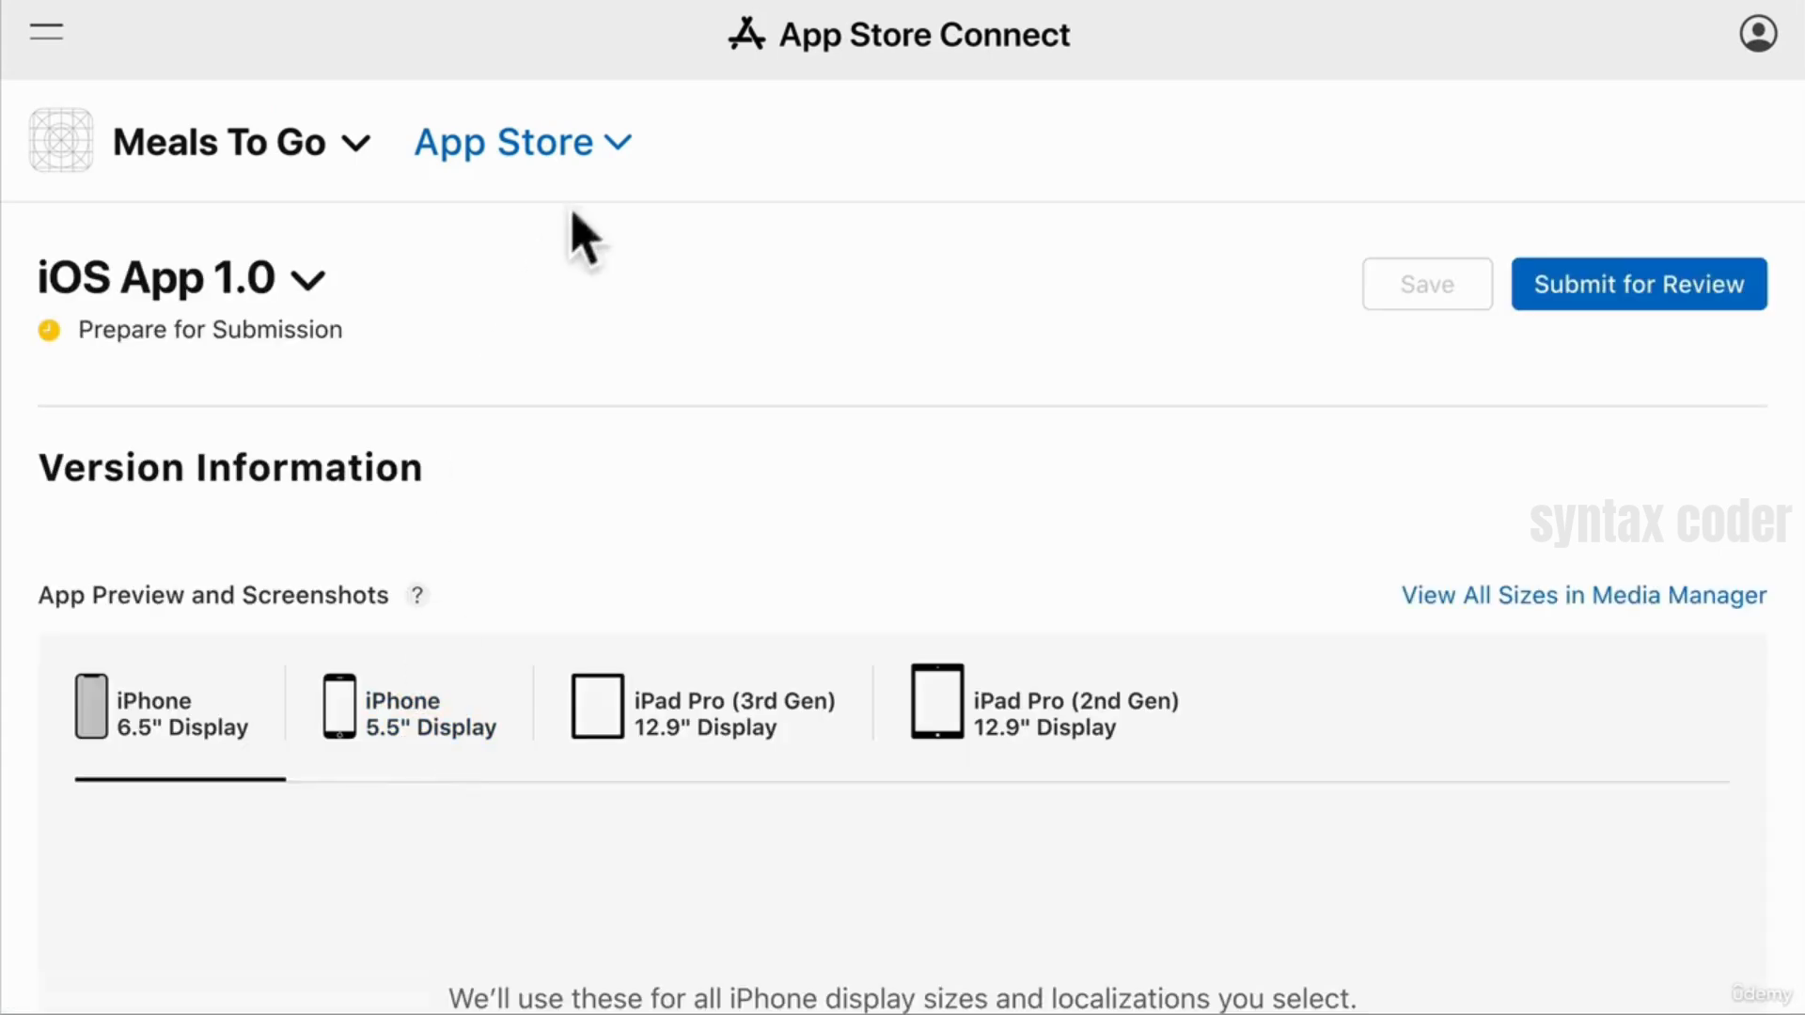
pyautogui.click(615, 143)
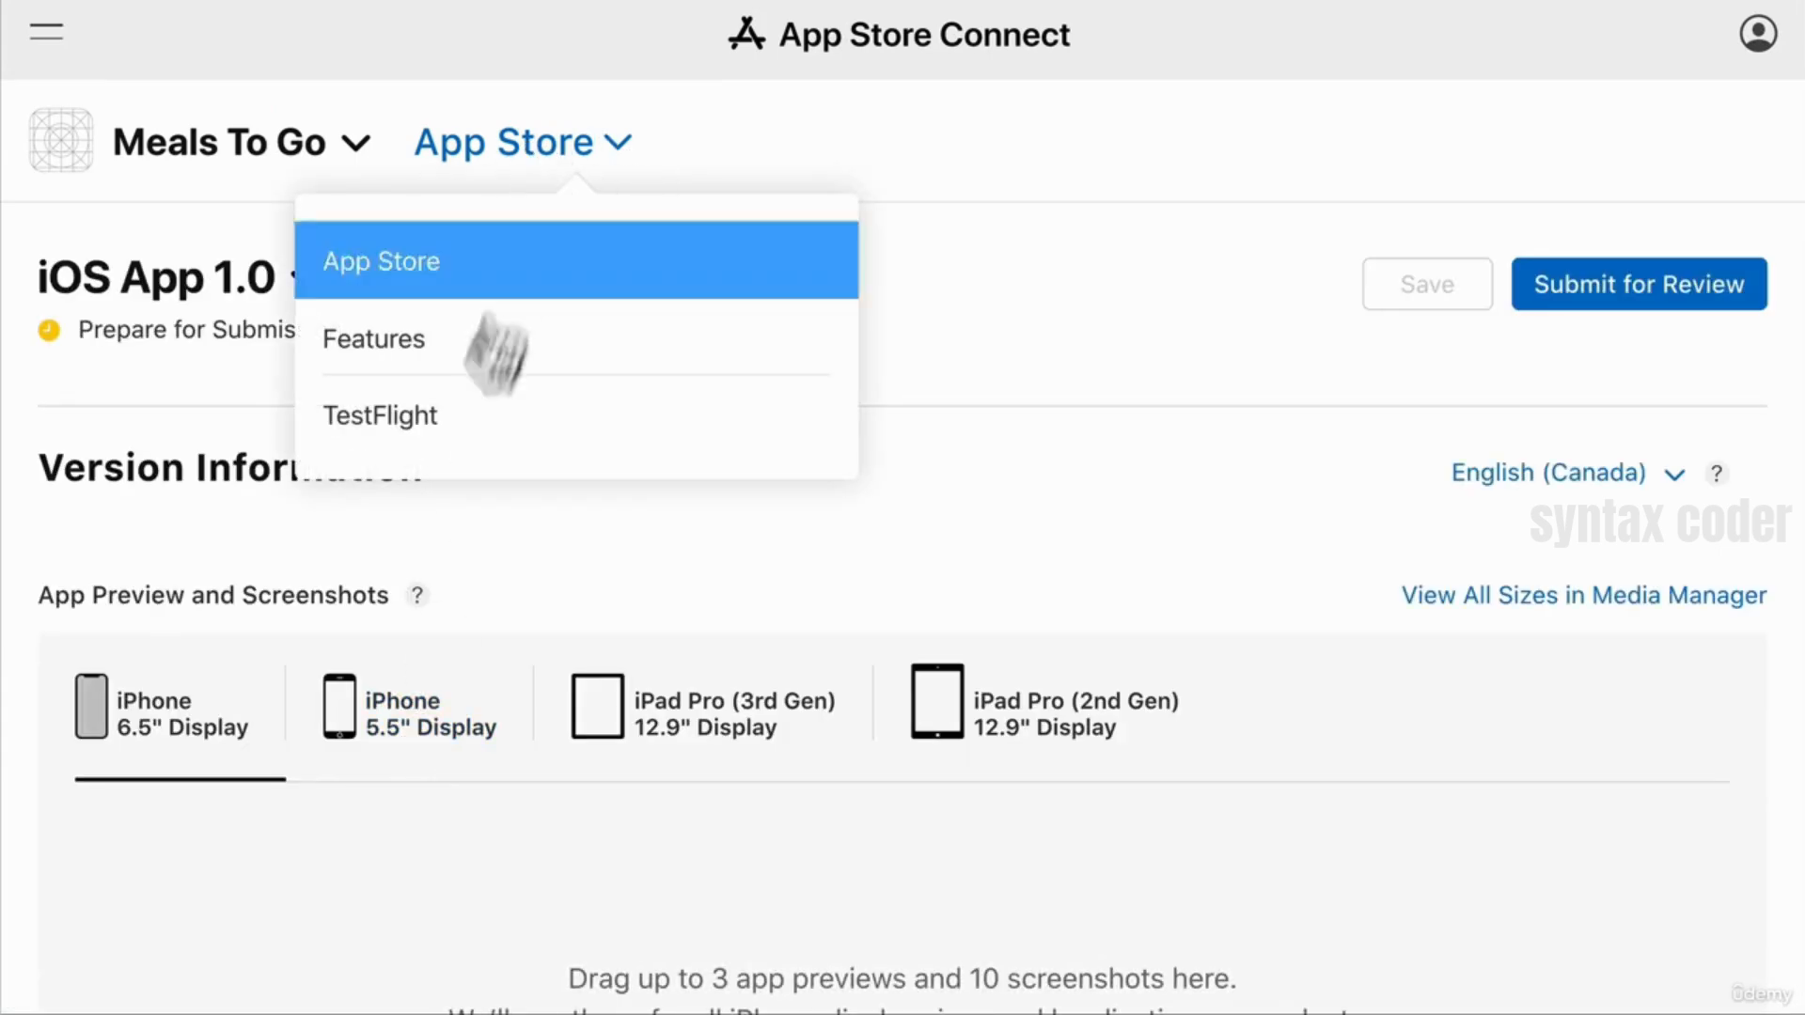
pyautogui.click(459, 416)
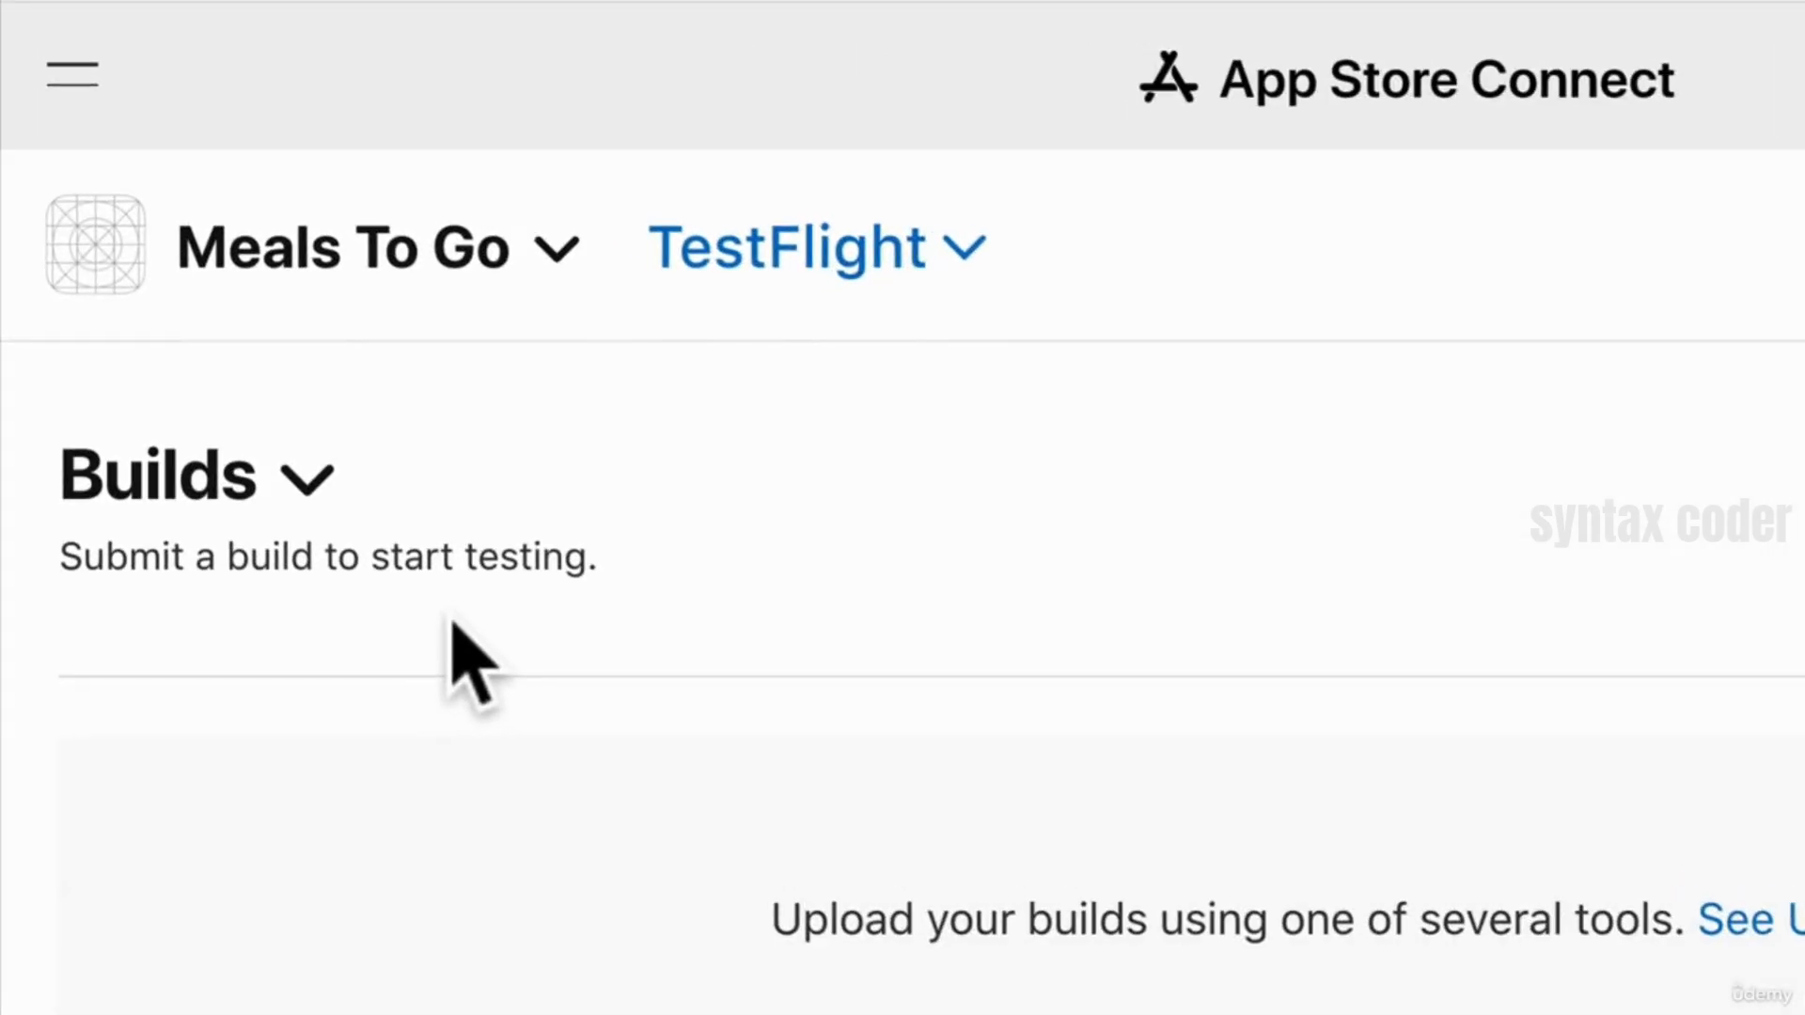
pyautogui.tripleClick(368, 564)
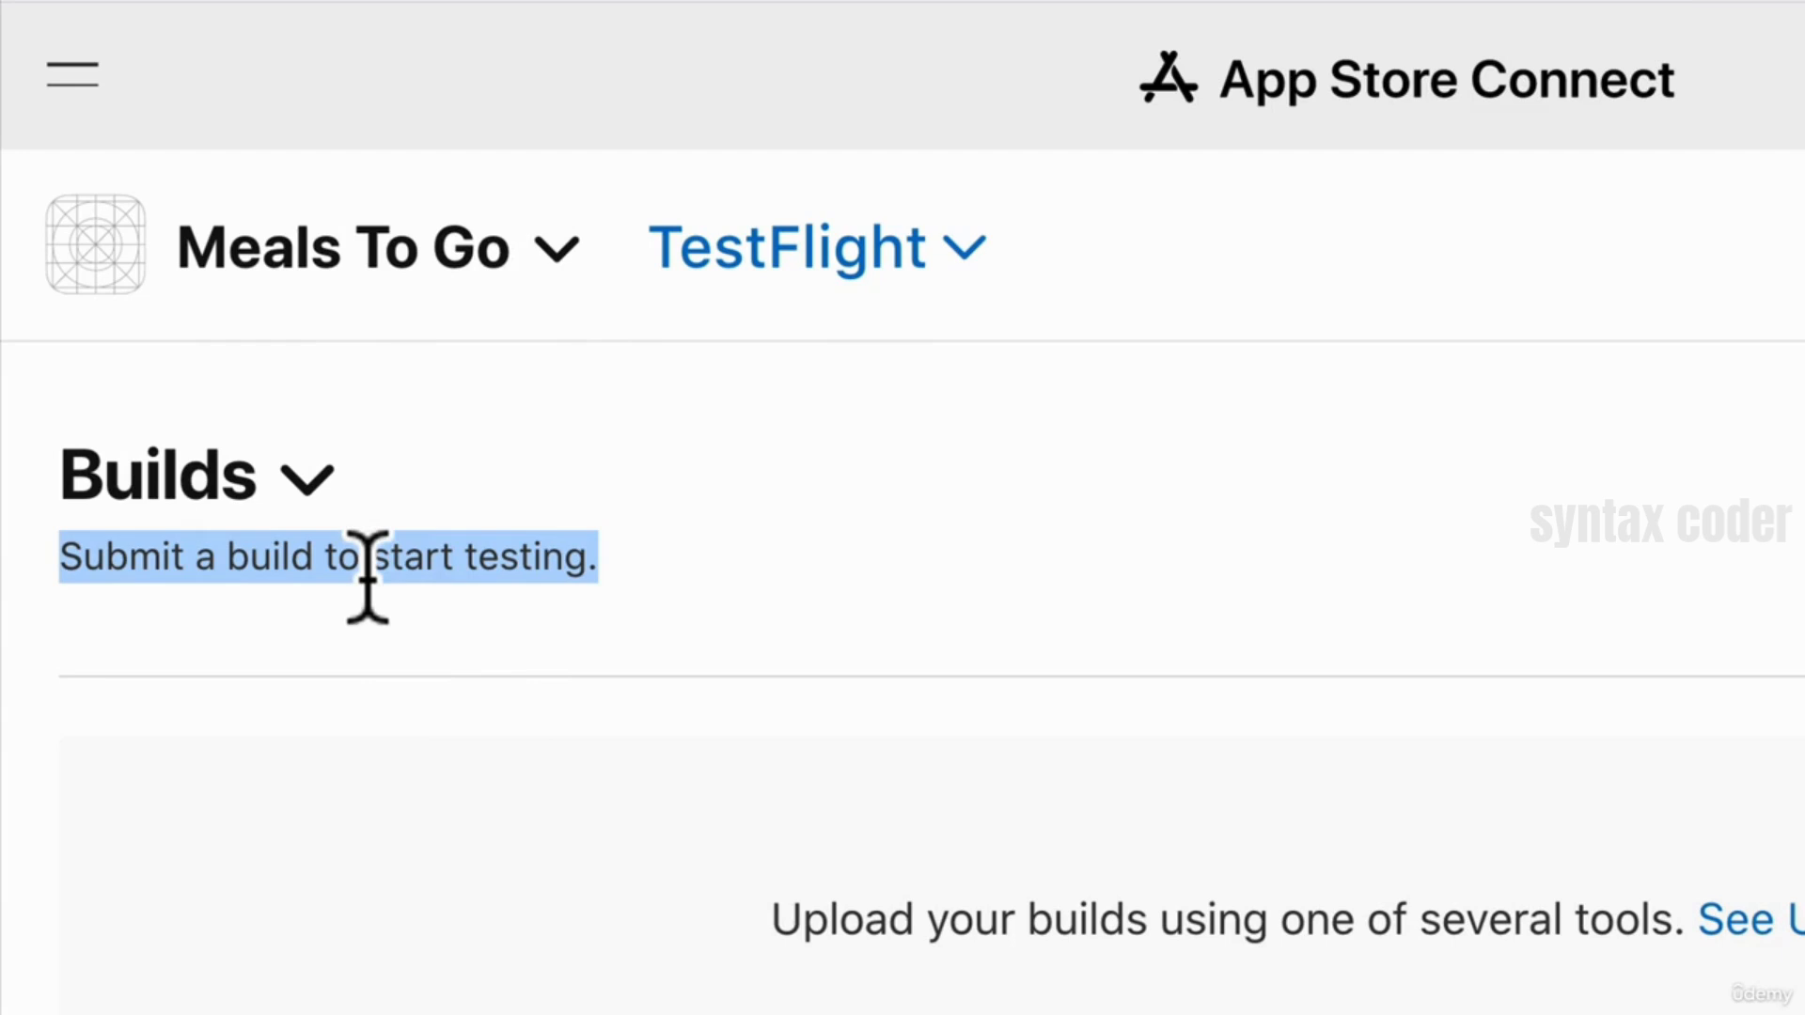
# Look through the Downloads stack for the MealsToGo archive.ipa file and close the stack
pyautogui.moveTo(1412, 1014)
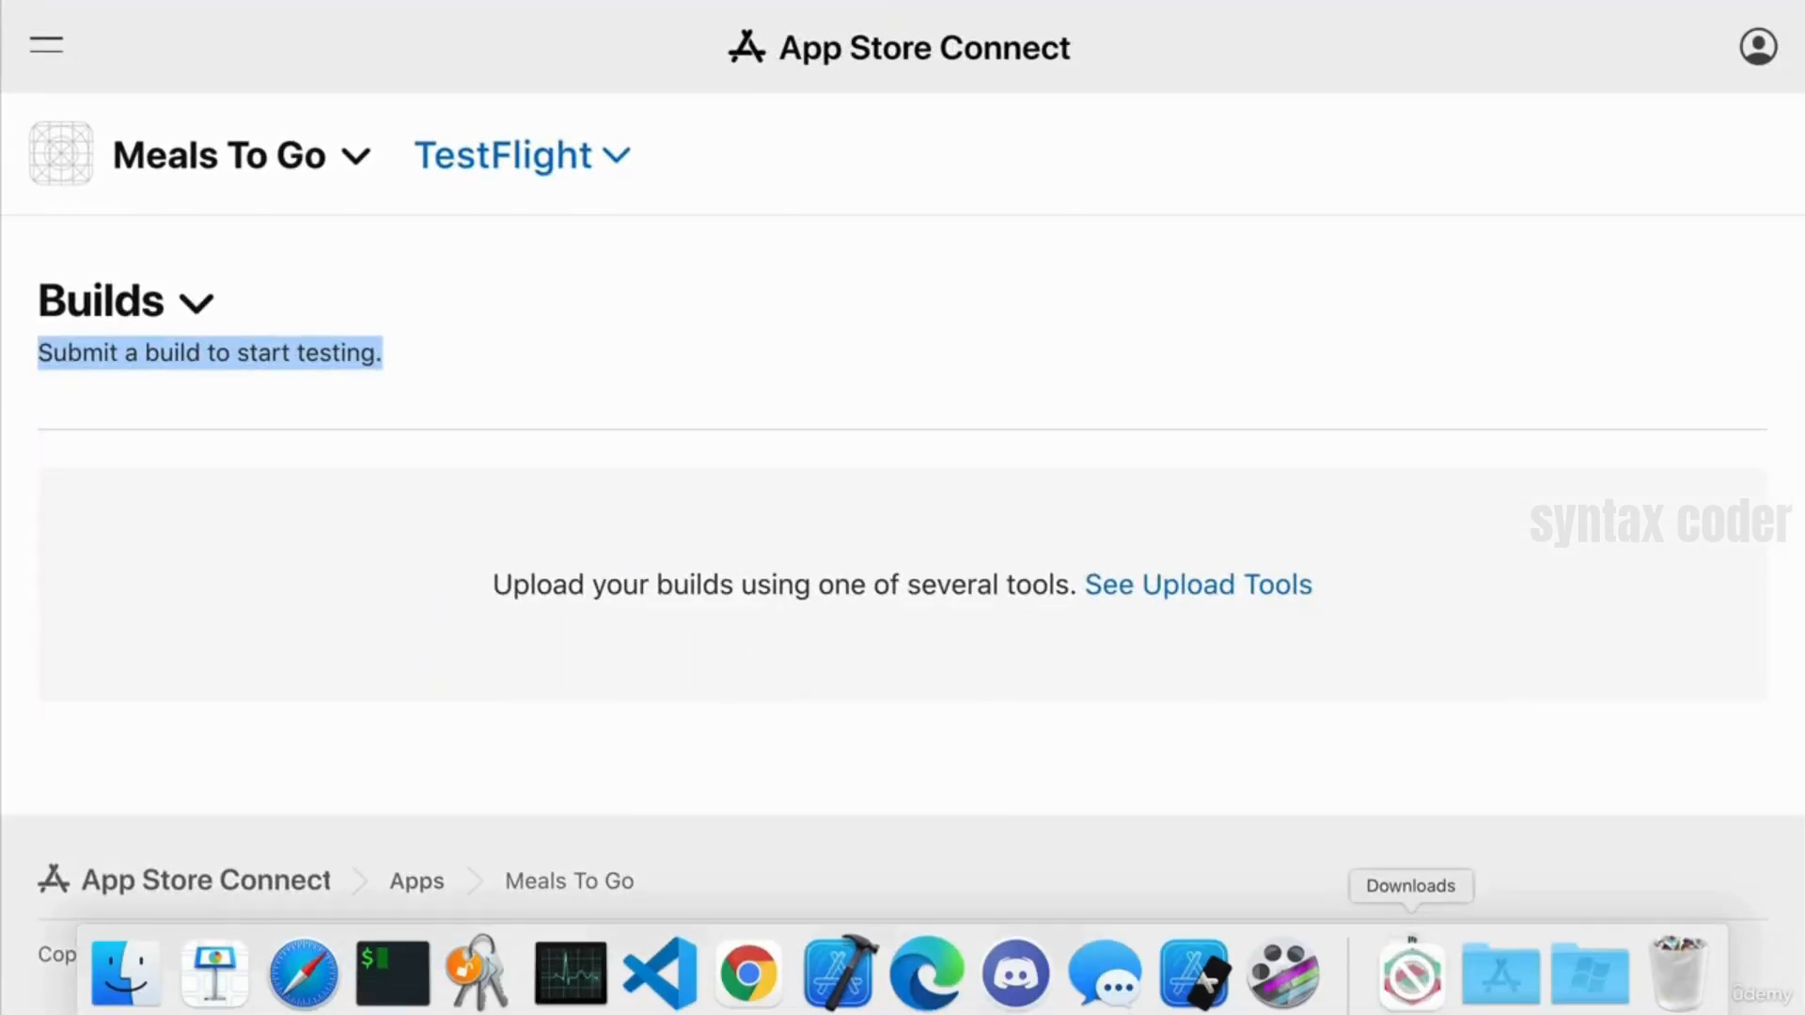
pyautogui.click(1411, 972)
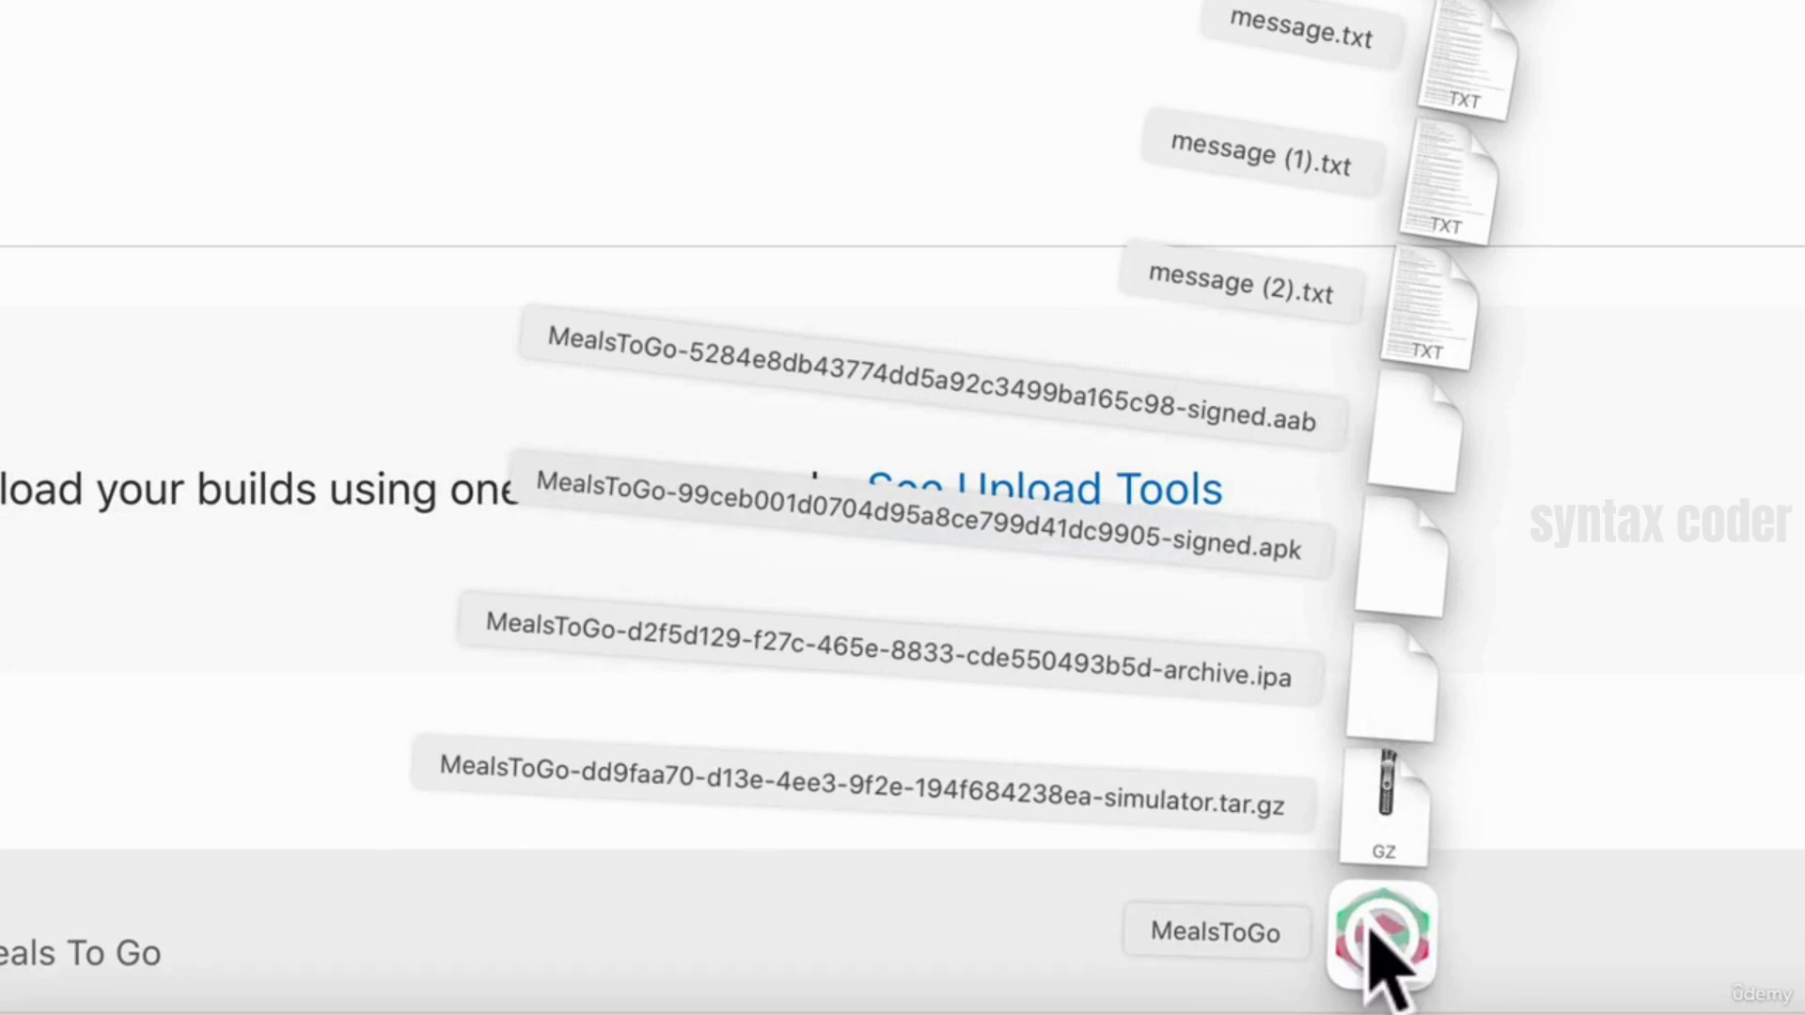
pyautogui.click(1703, 662)
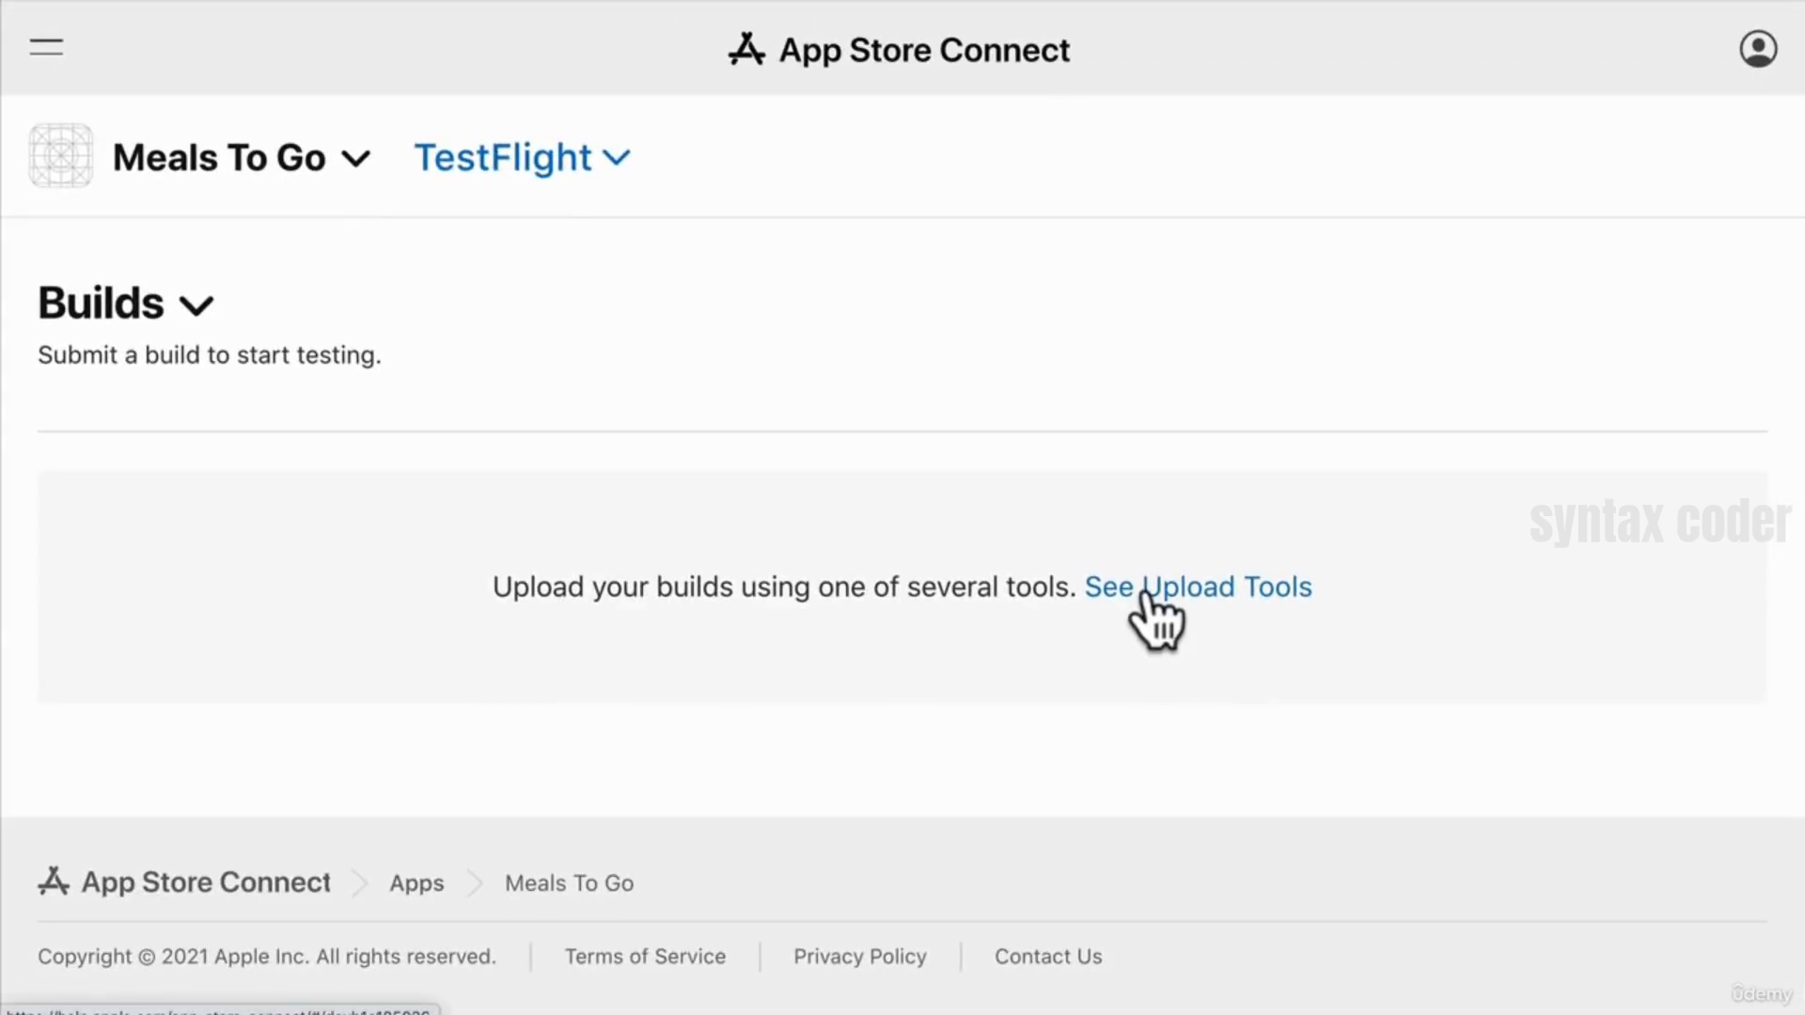
# Open the Upload Tools help from the Builds page and read its sections on uploading binaries with altool and the Transporter app
pyautogui.click(1158, 592)
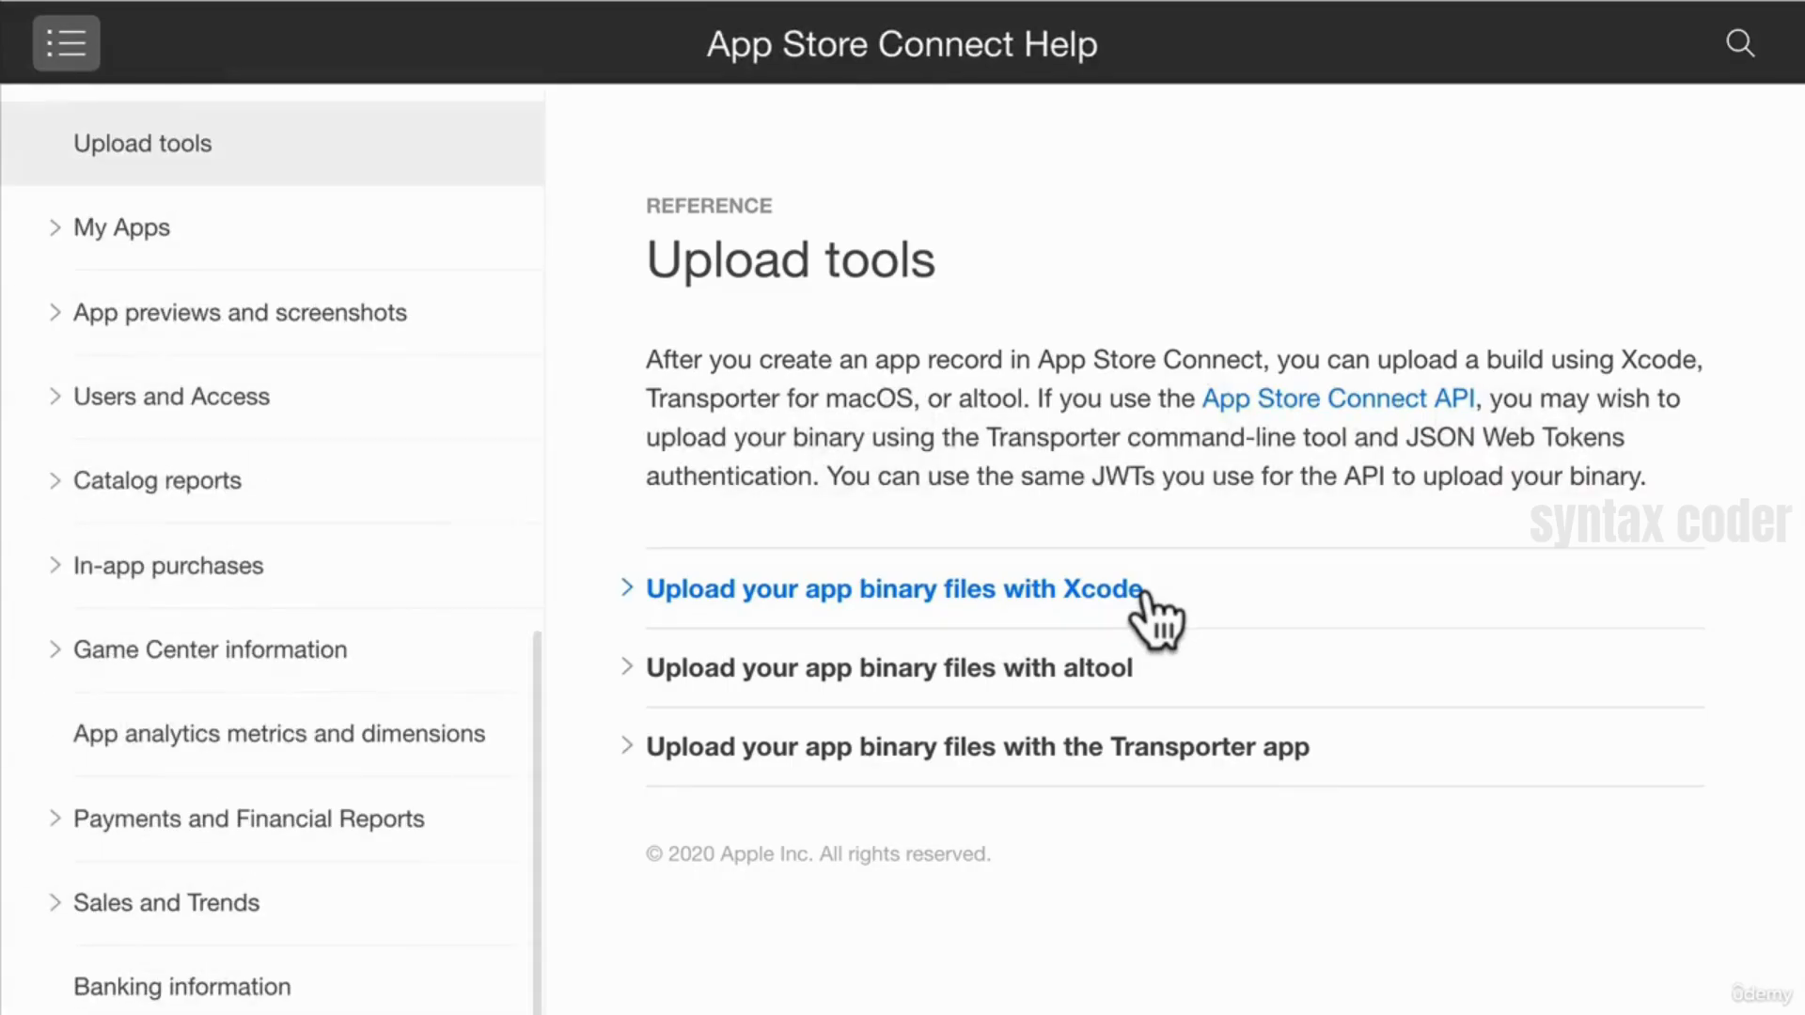
pyautogui.moveTo(1015, 360); pyautogui.dragTo(1462, 357)
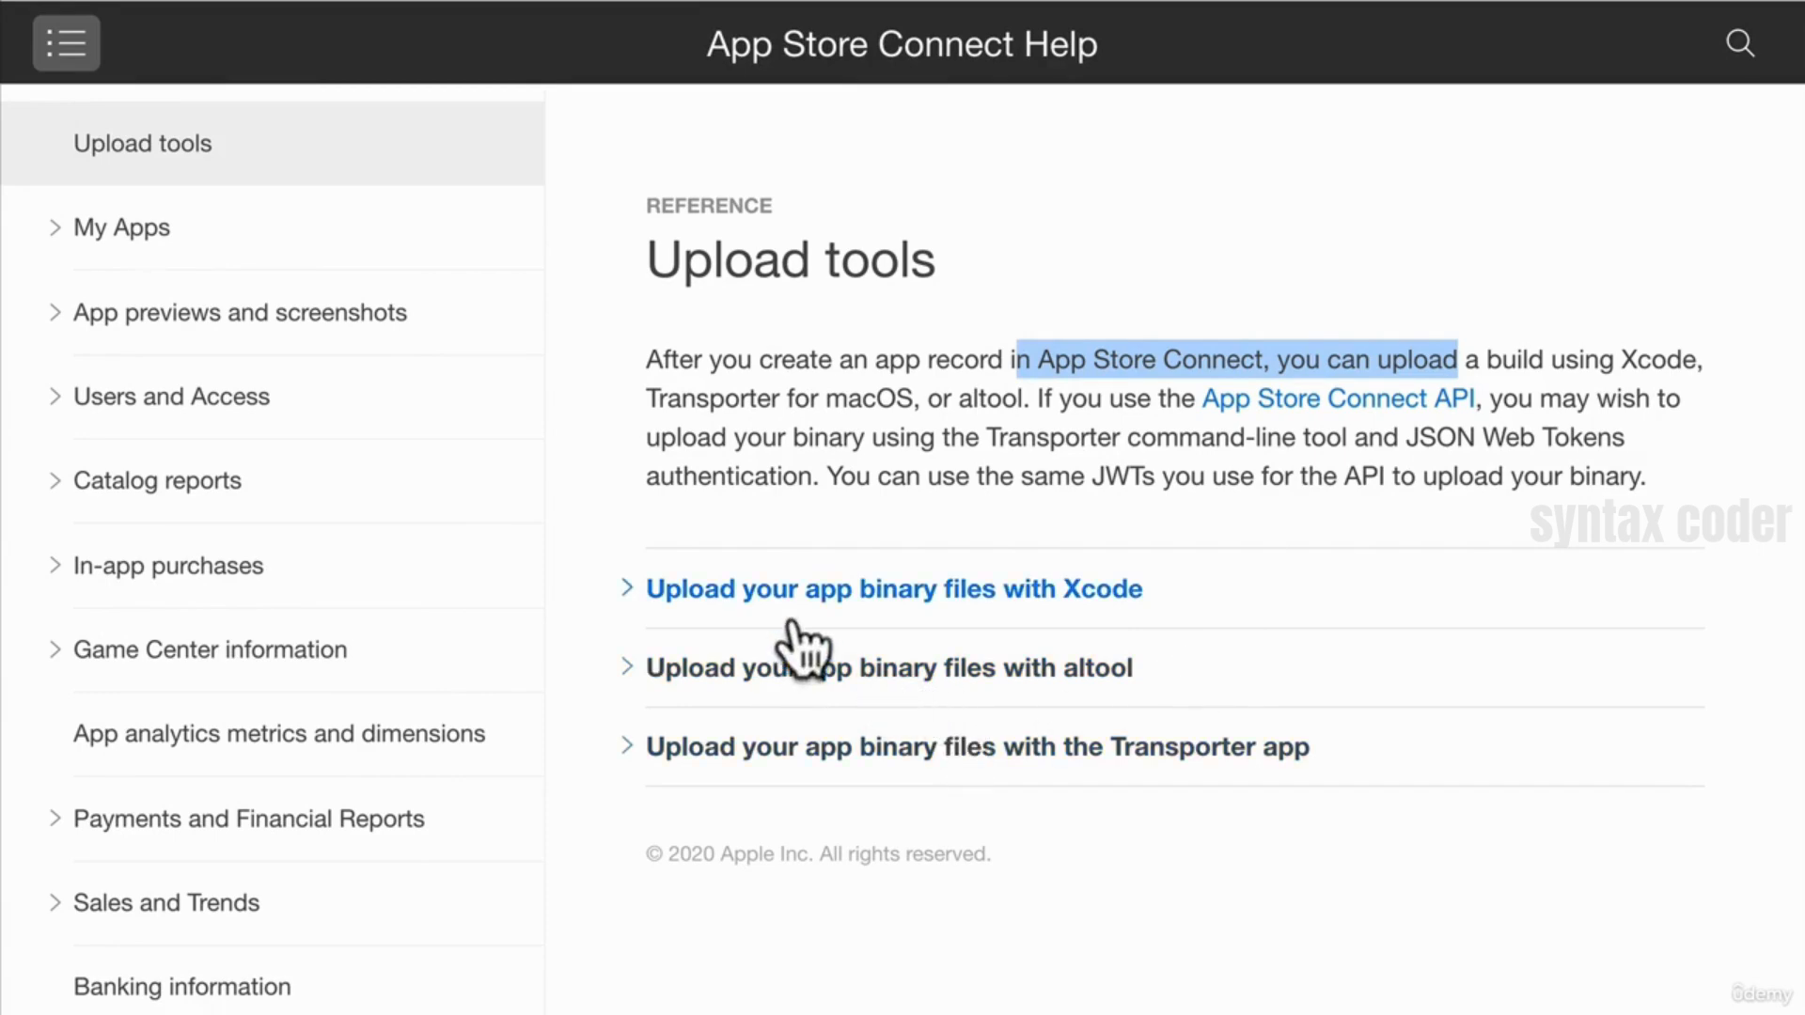
pyautogui.click(752, 668)
pyautogui.scroll(-5, 761, 695)
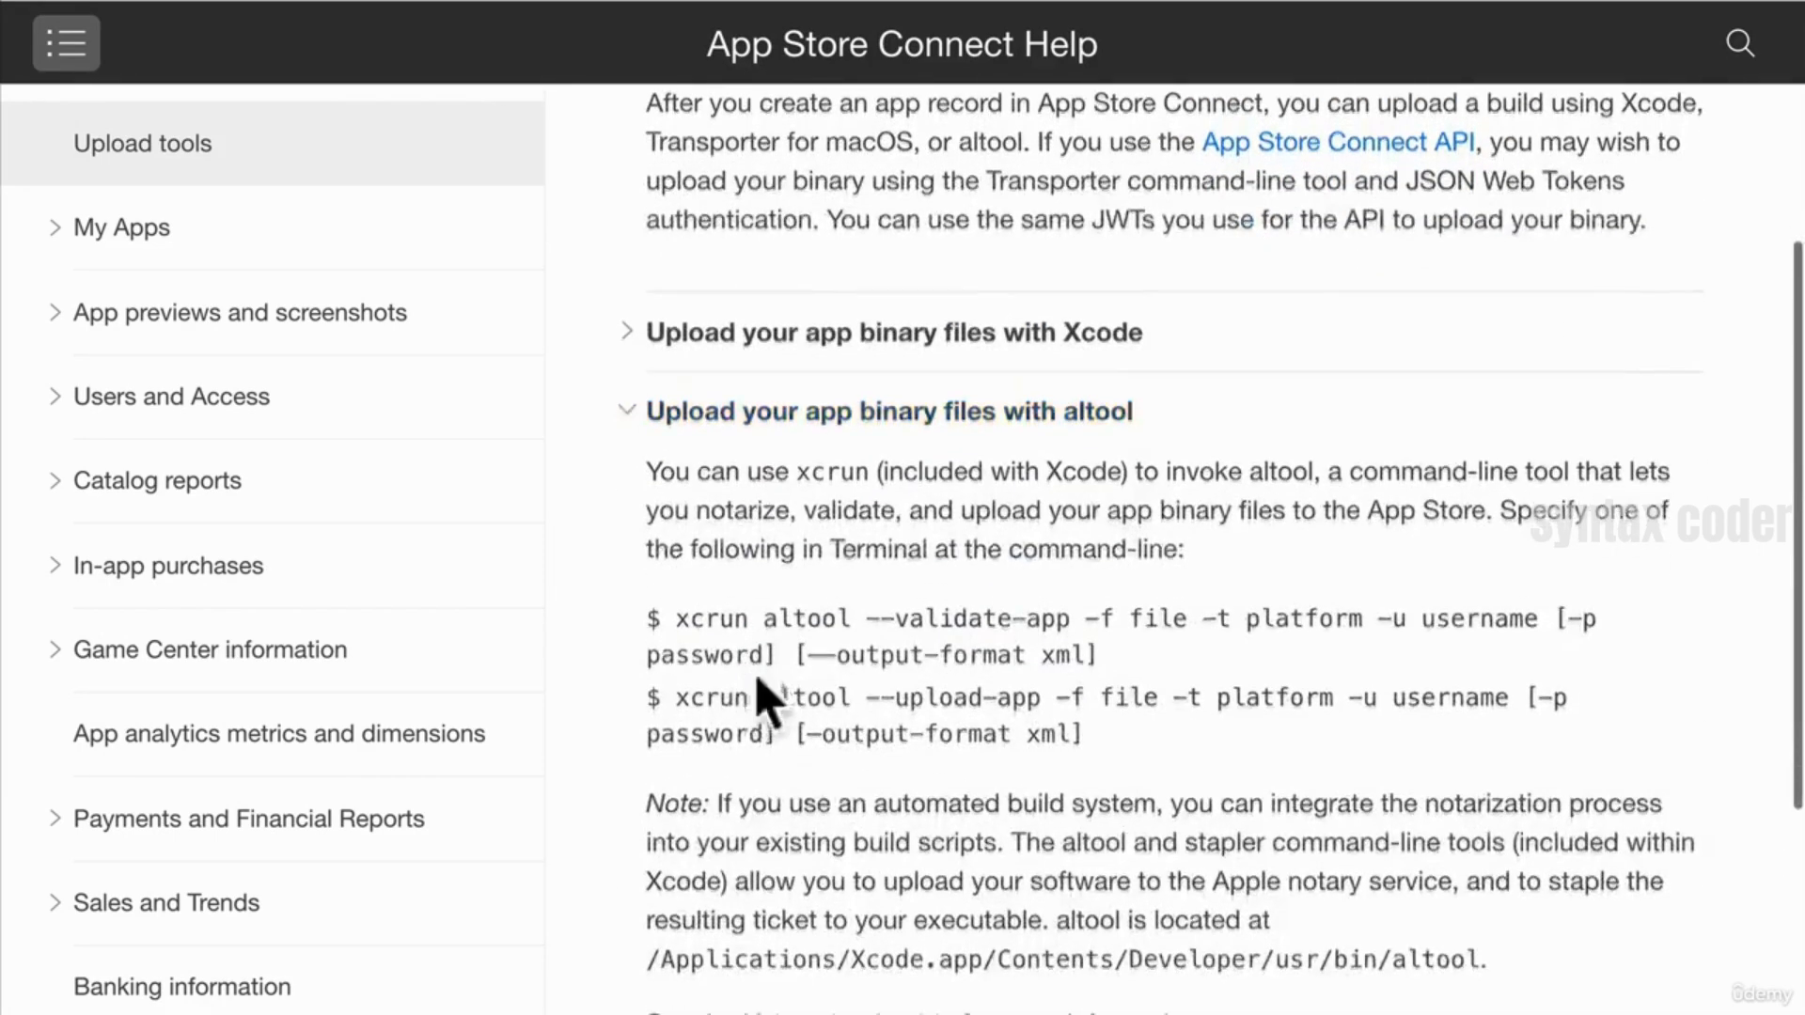
pyautogui.scroll(-3, 763, 696)
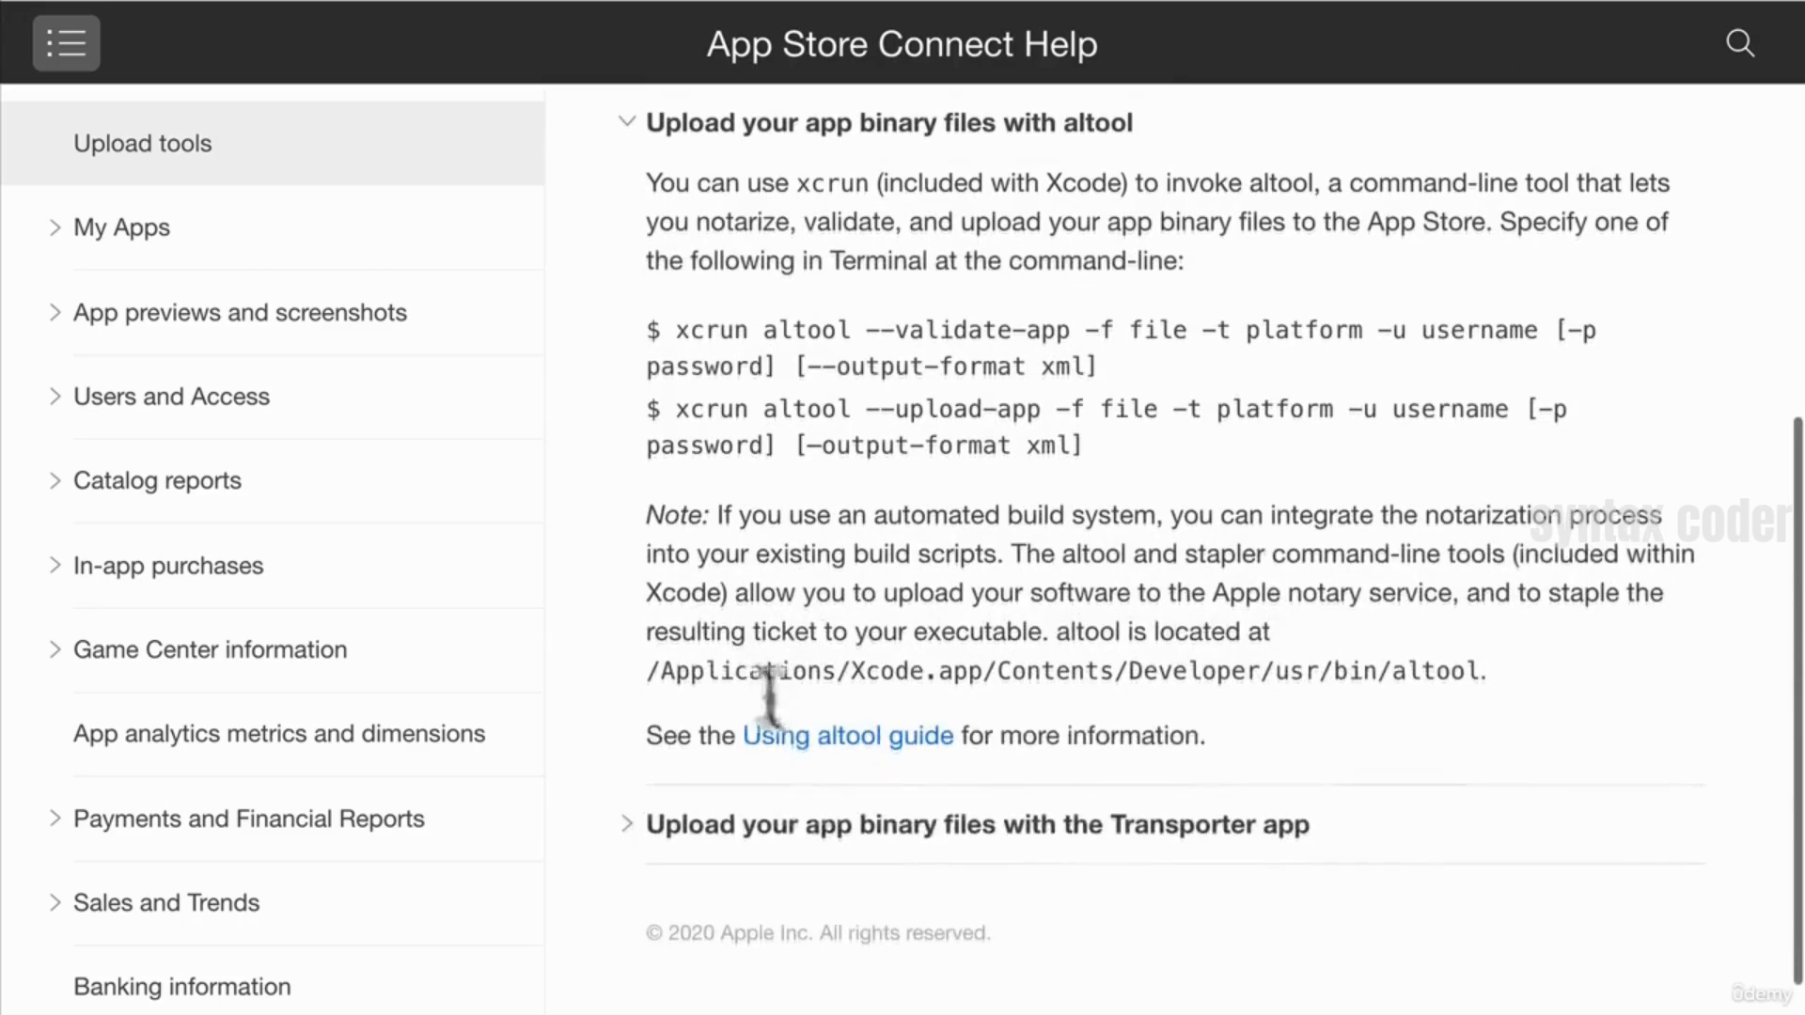
pyautogui.click(807, 825)
pyautogui.scroll(-3, 818, 837)
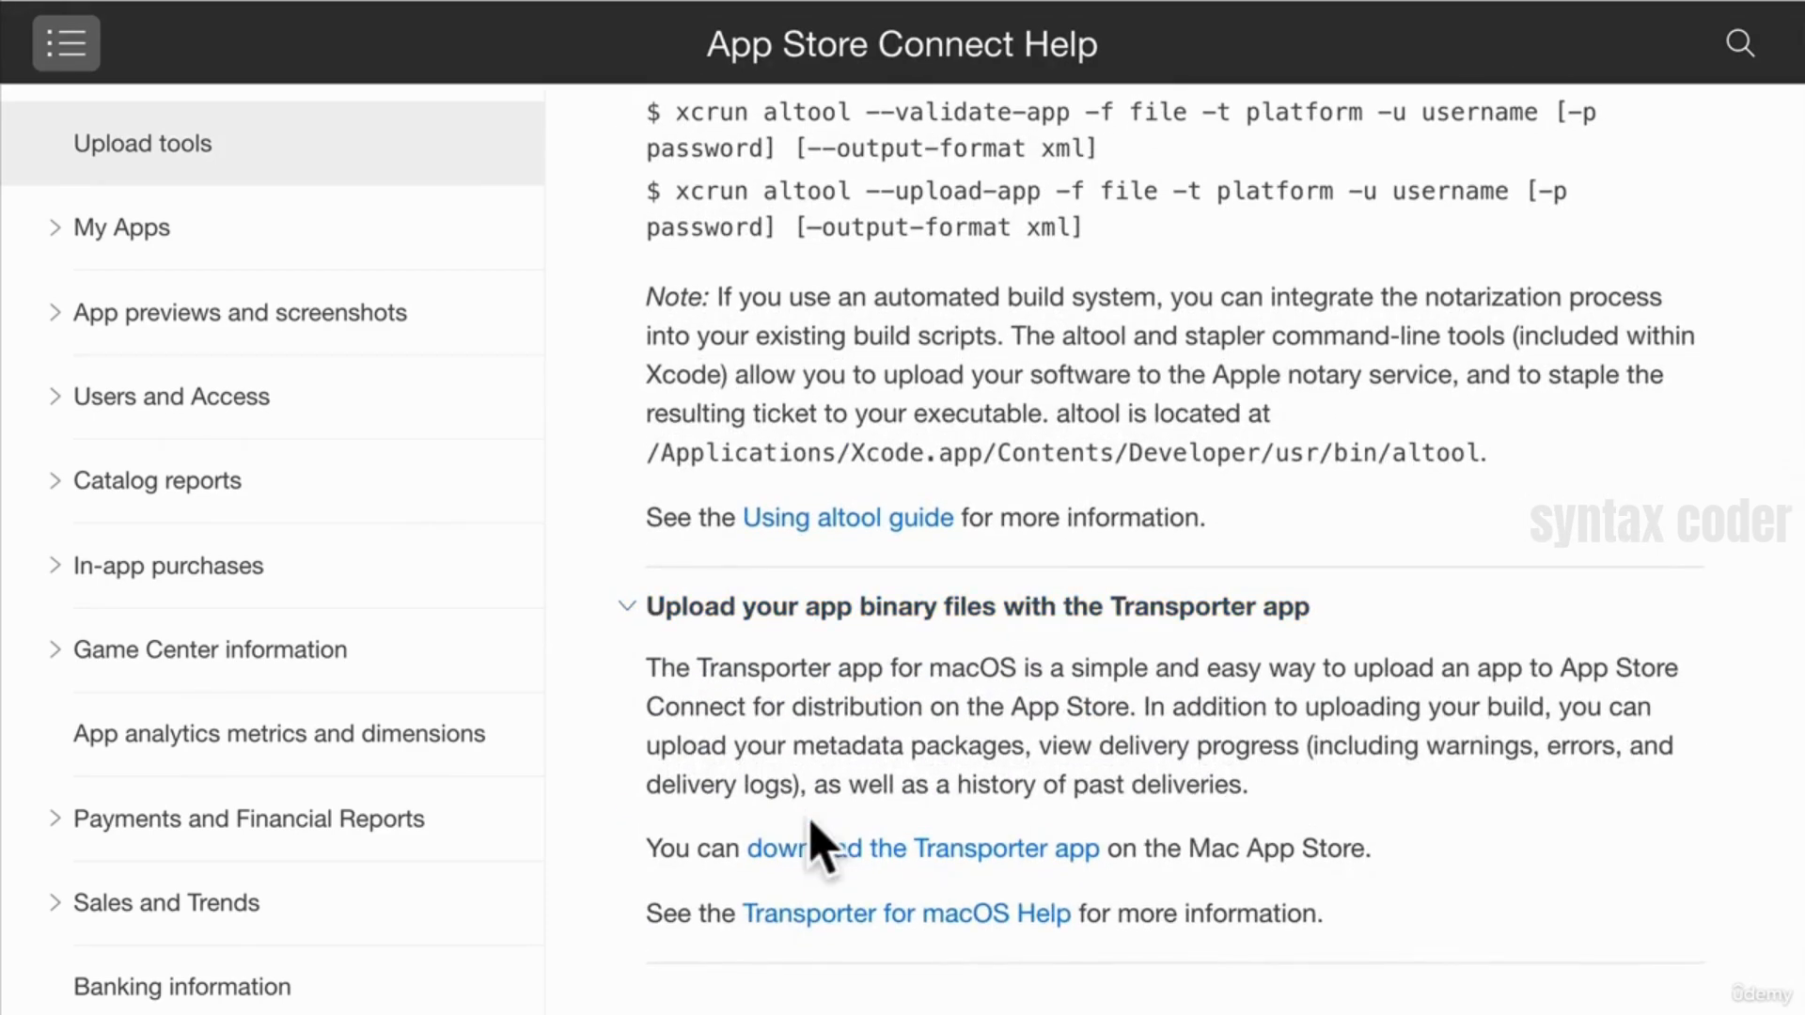
pyautogui.scroll(10, 820, 846)
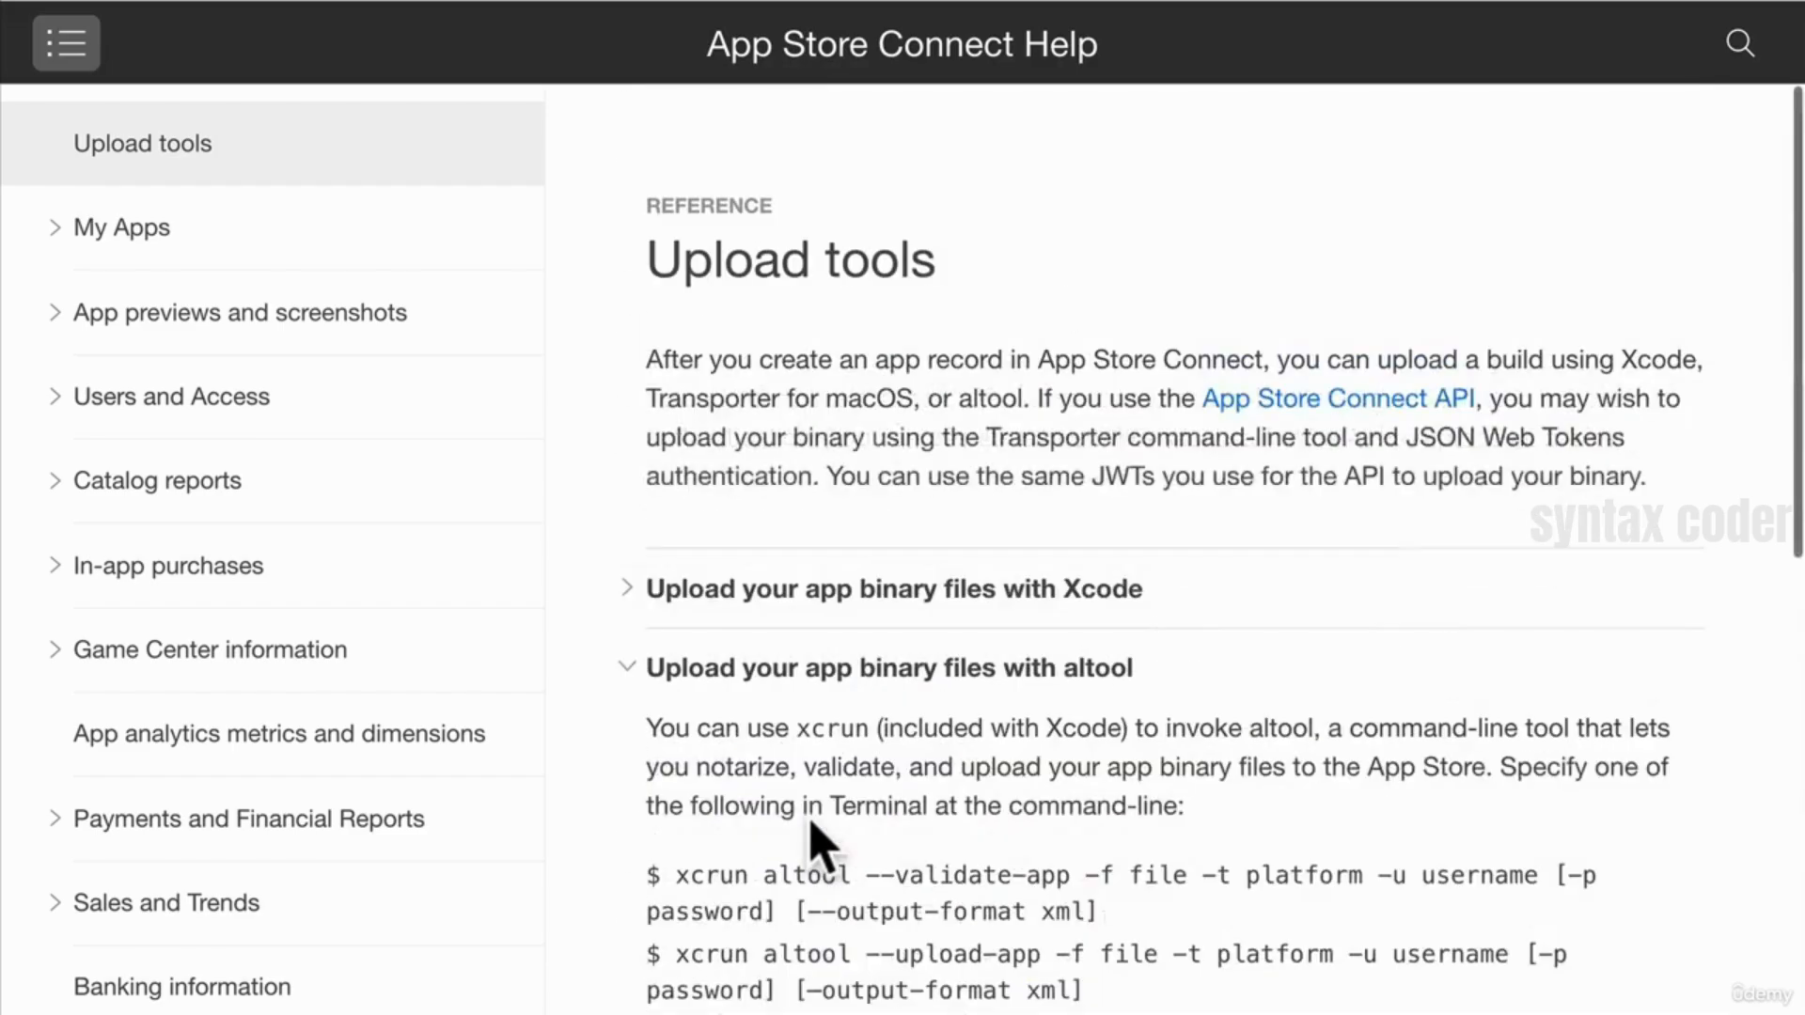
pyautogui.scroll(-5, 820, 846)
pyautogui.scroll(-6, 814, 839)
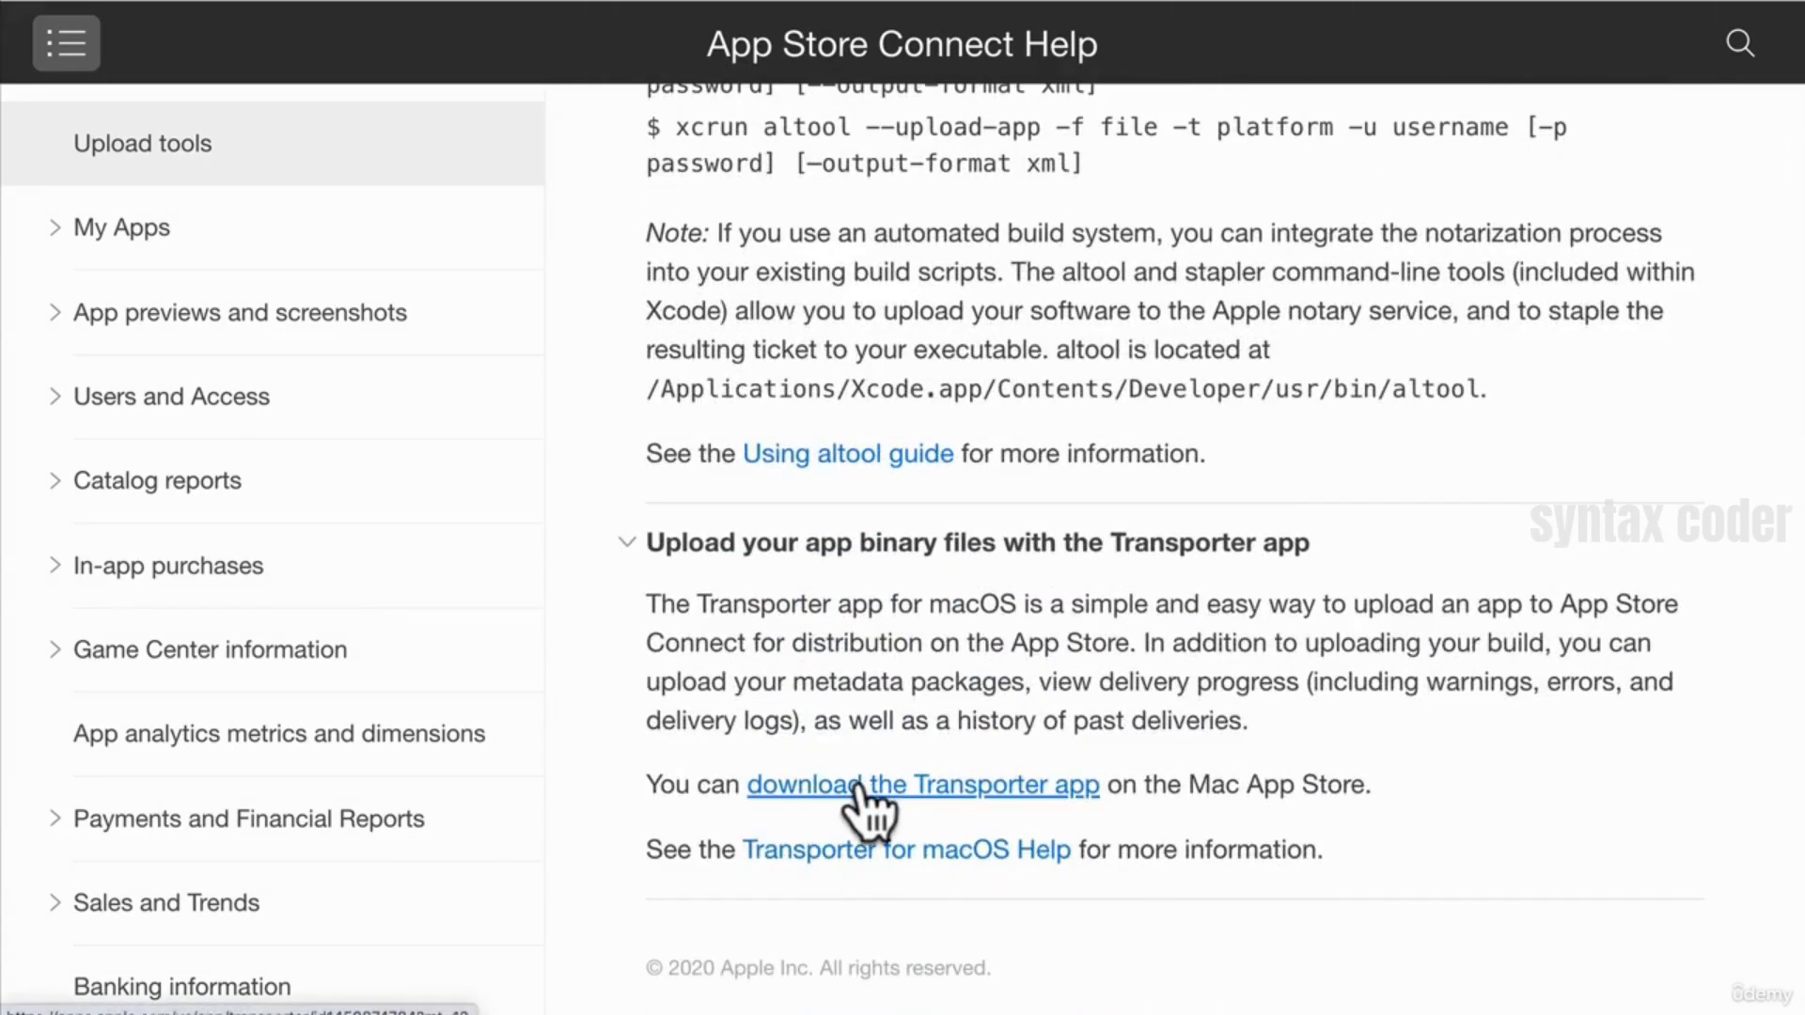
# Follow the Transporter download link into the App Store app and move the App Store window to Desktop 2
pyautogui.click(863, 790)
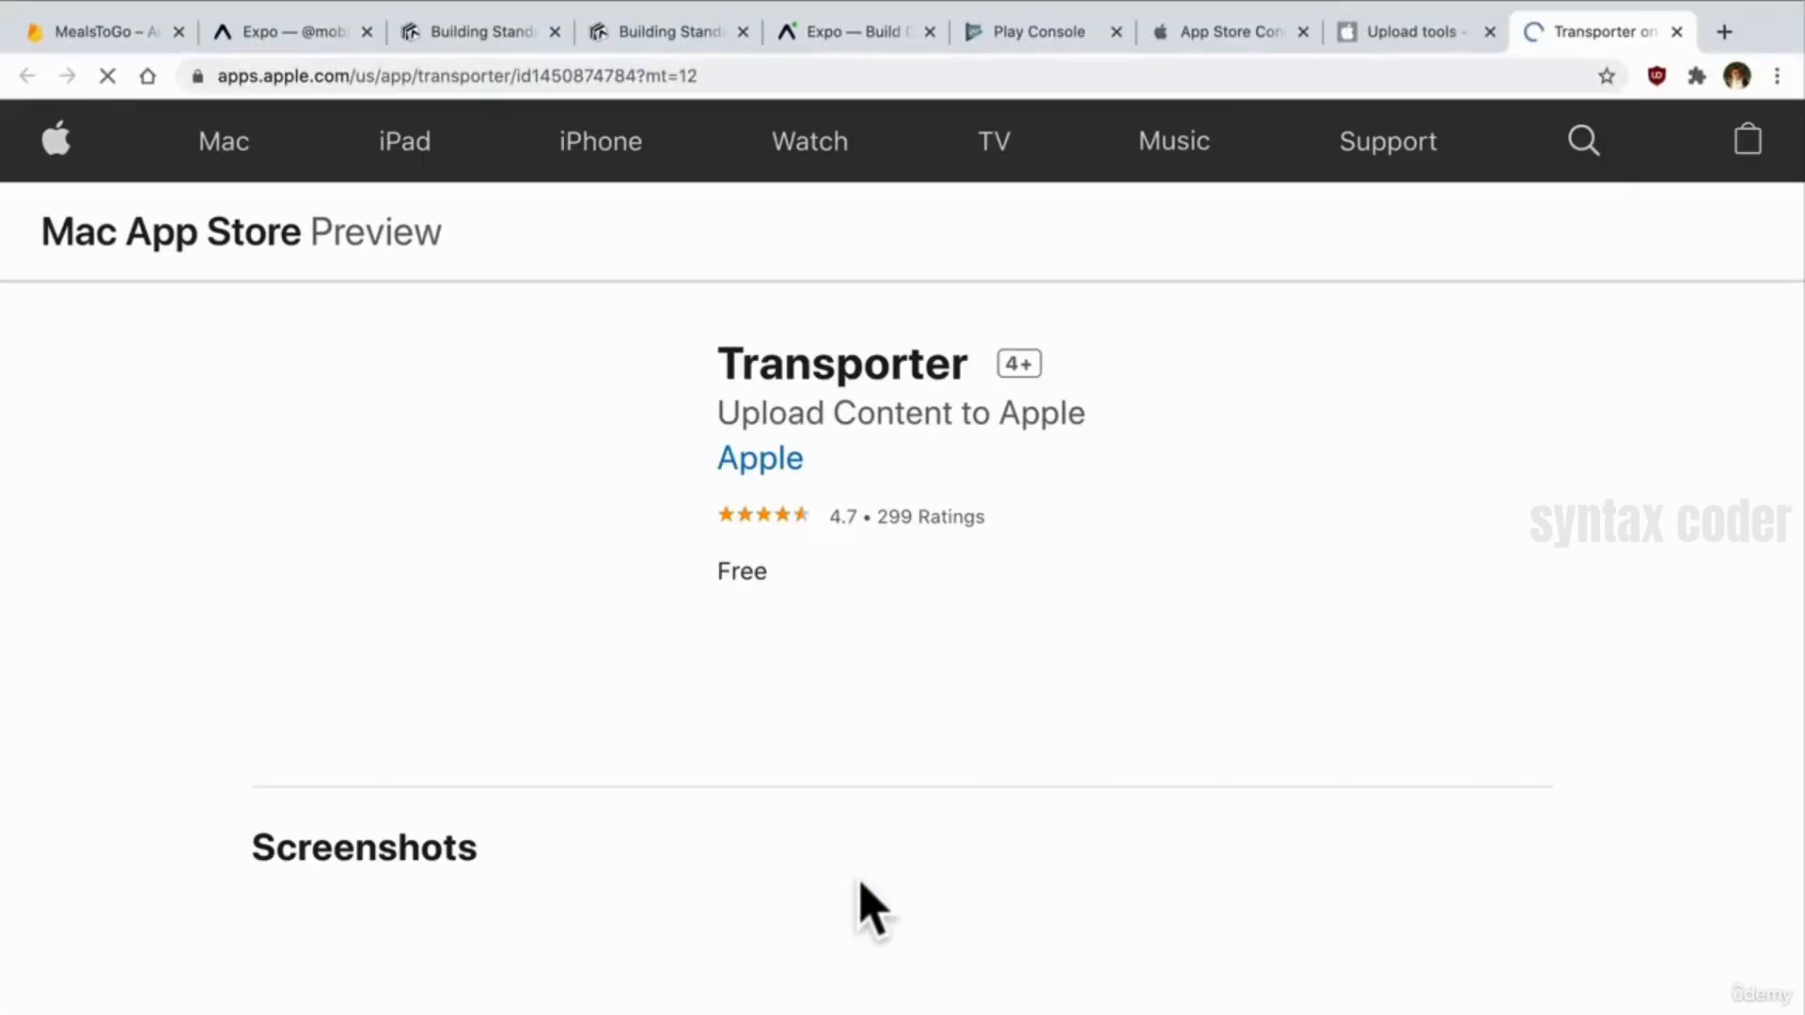
pyautogui.click(1150, 291)
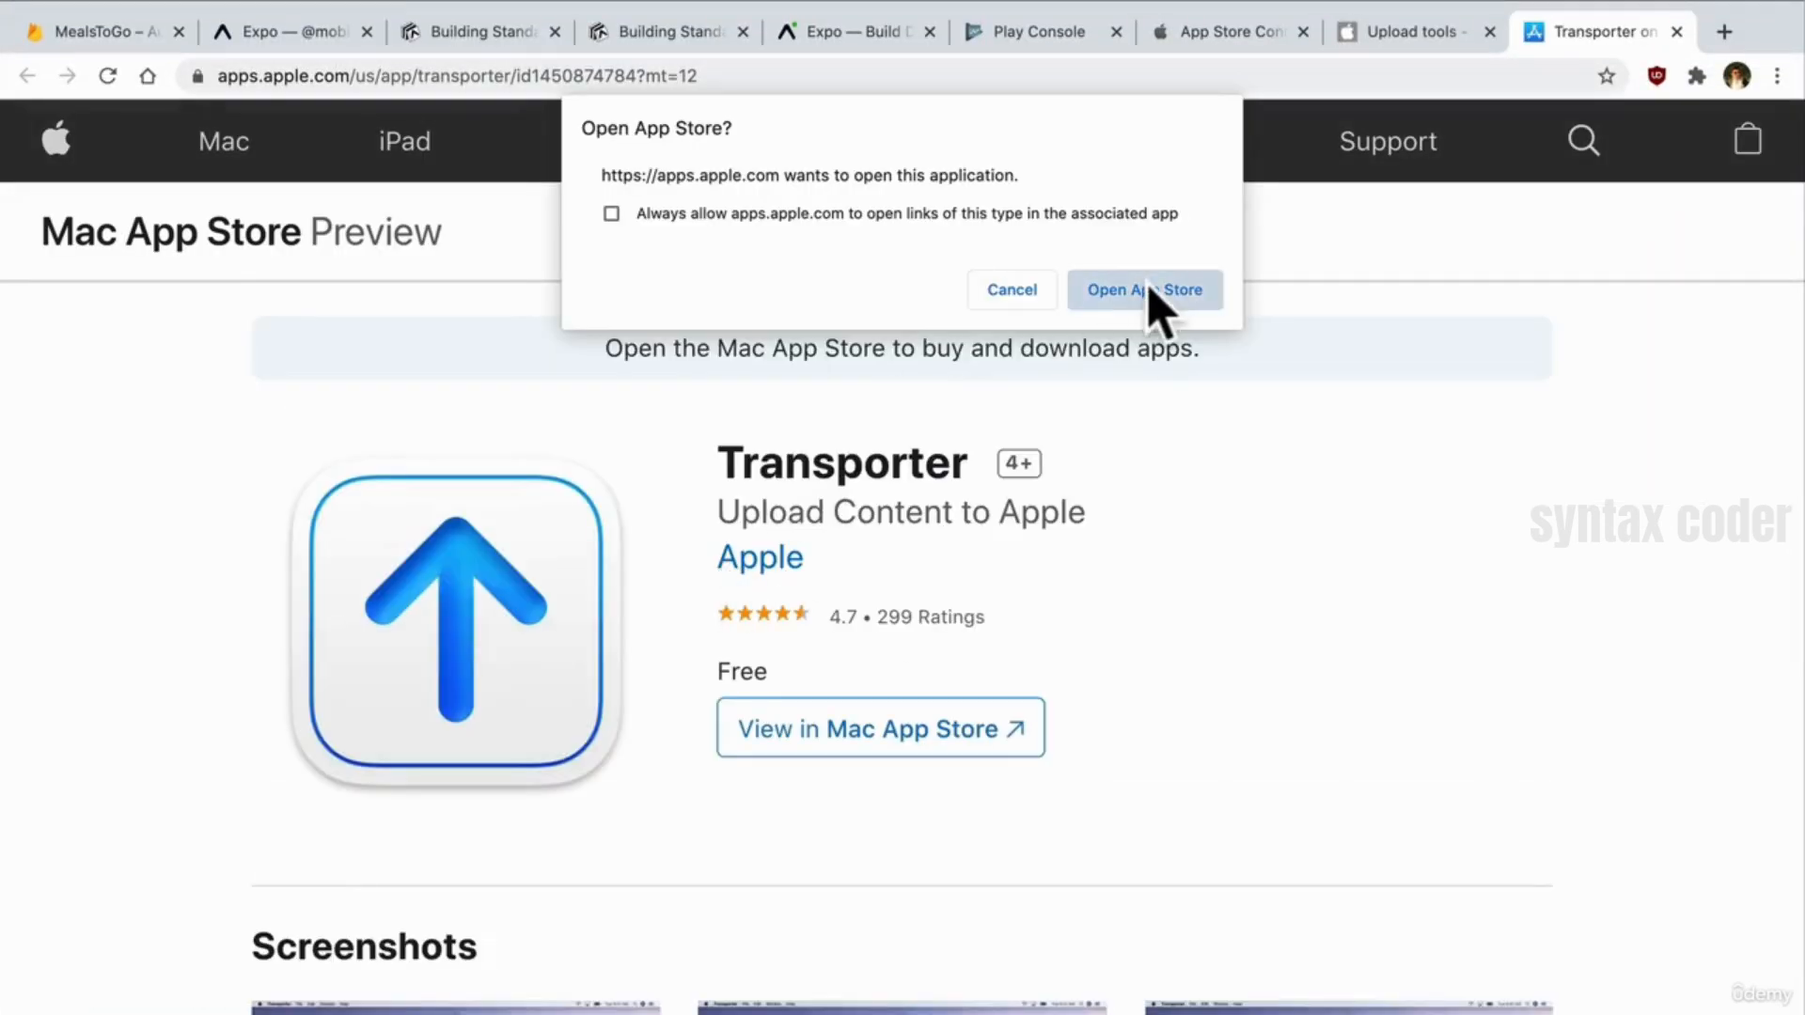
pyautogui.hotkey('ctrl', 'Up')
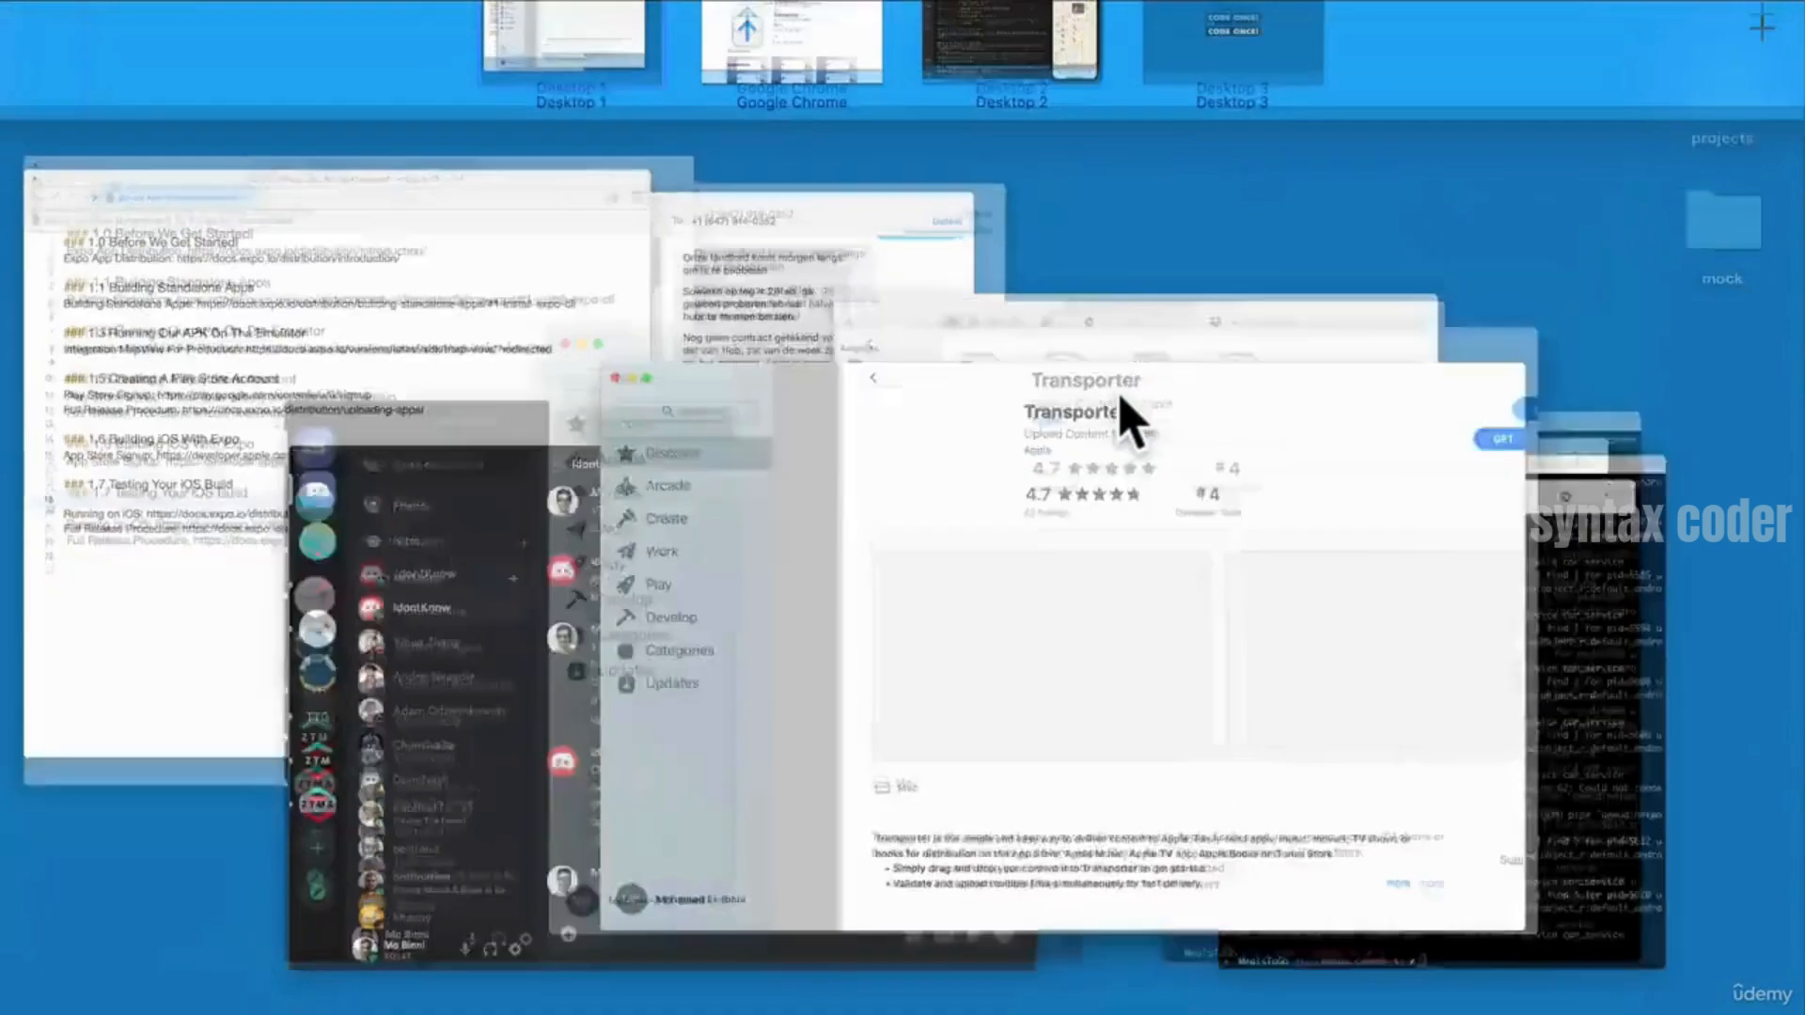
pyautogui.moveTo(1001, 655); pyautogui.dragTo(1028, 75)
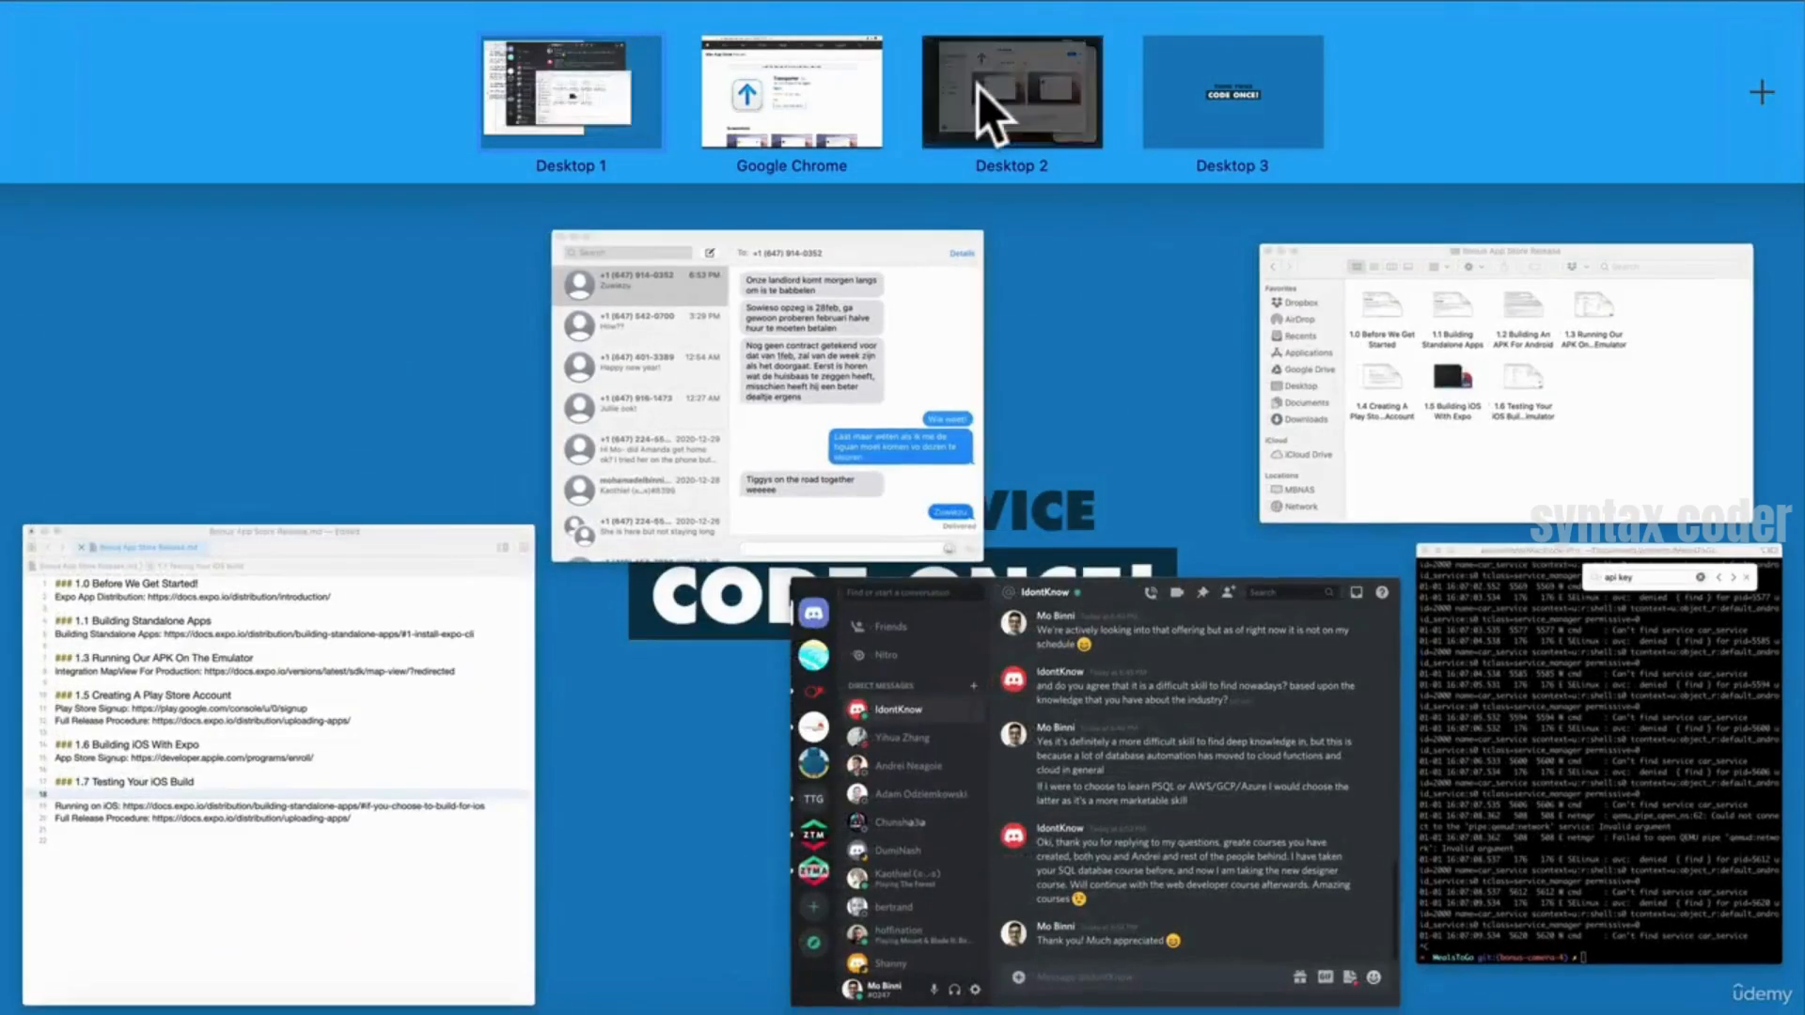
pyautogui.click(987, 111)
# Install Transporter from the App Store and launch it, agreeing to its software license
pyautogui.click(1532, 188)
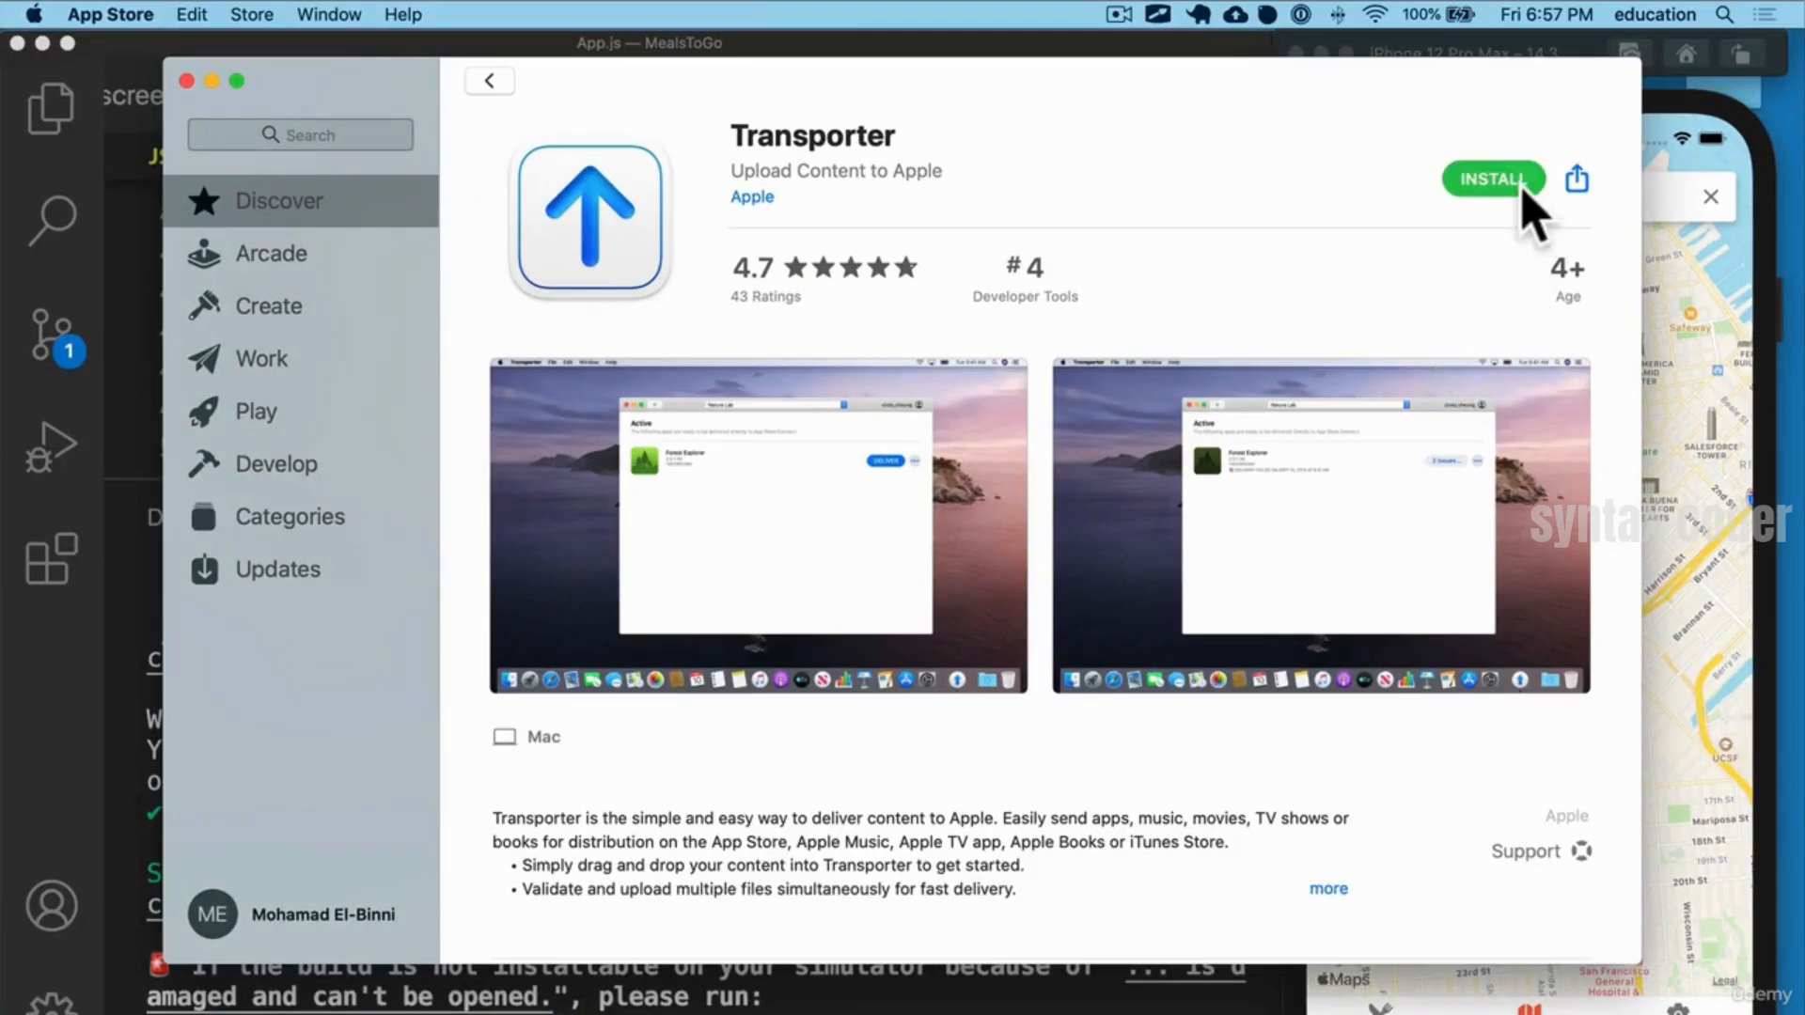
pyautogui.click(1523, 186)
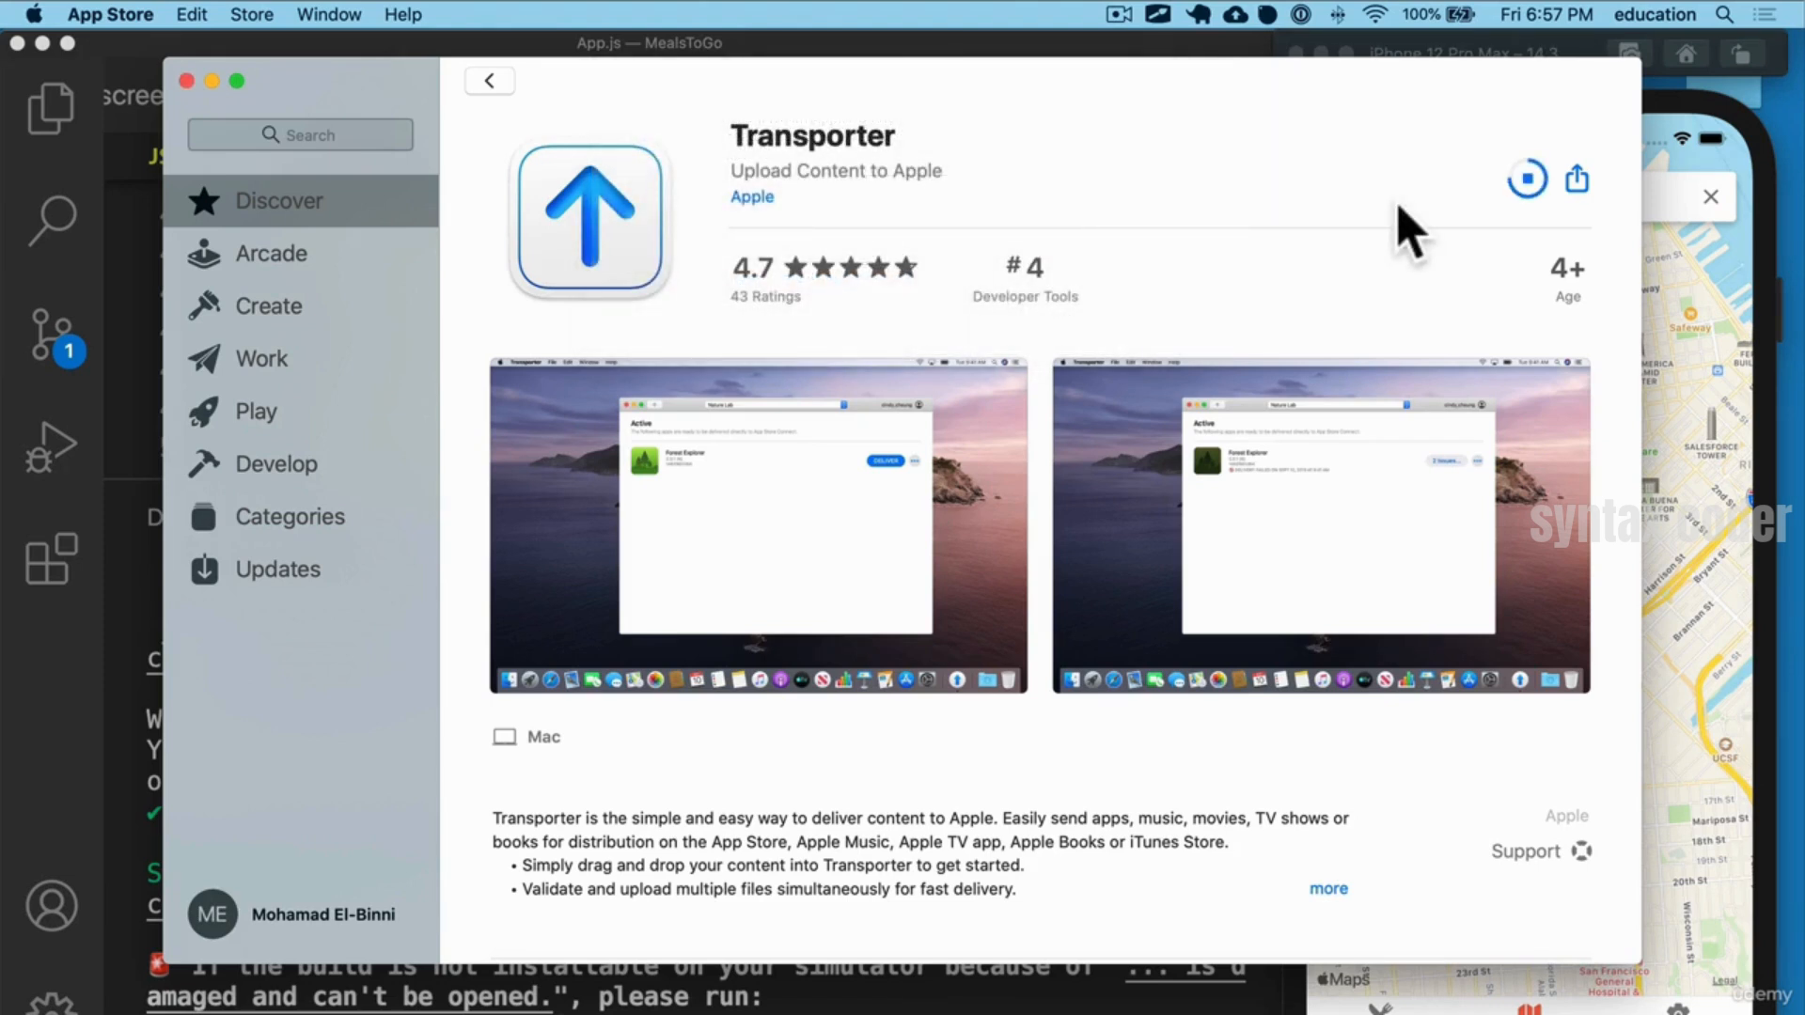
pyautogui.click(1506, 187)
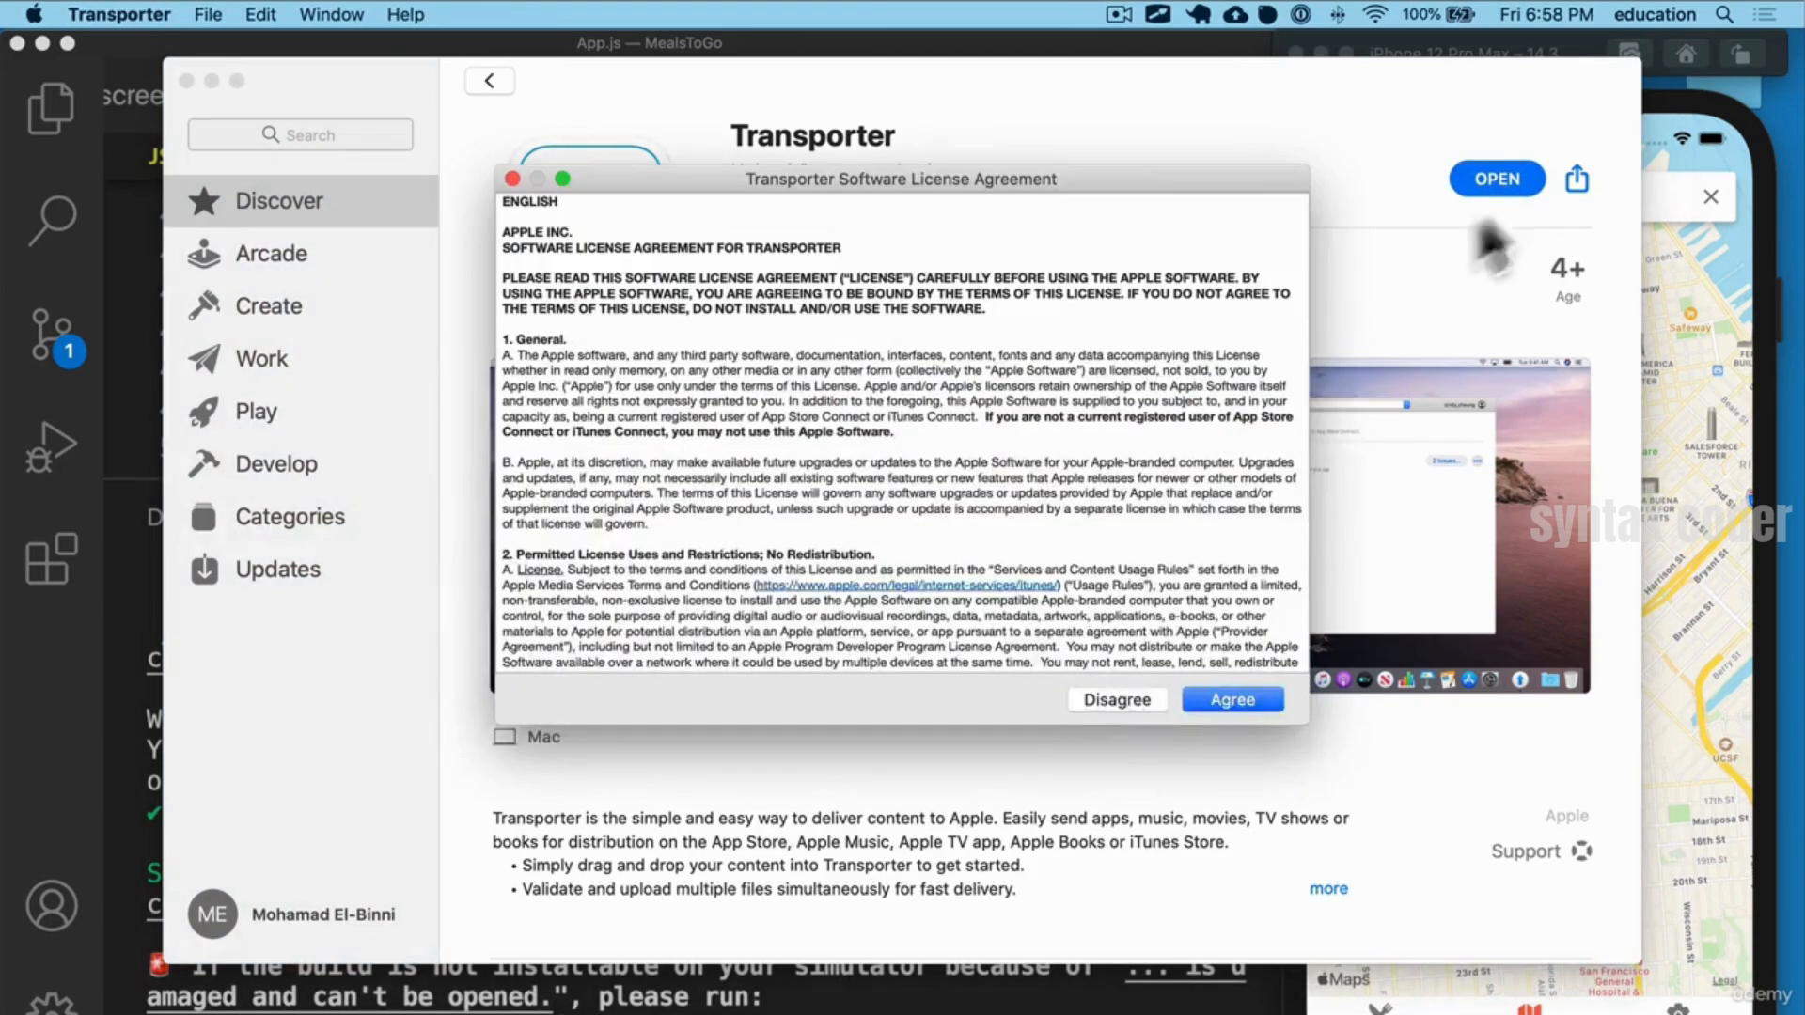
pyautogui.click(1209, 695)
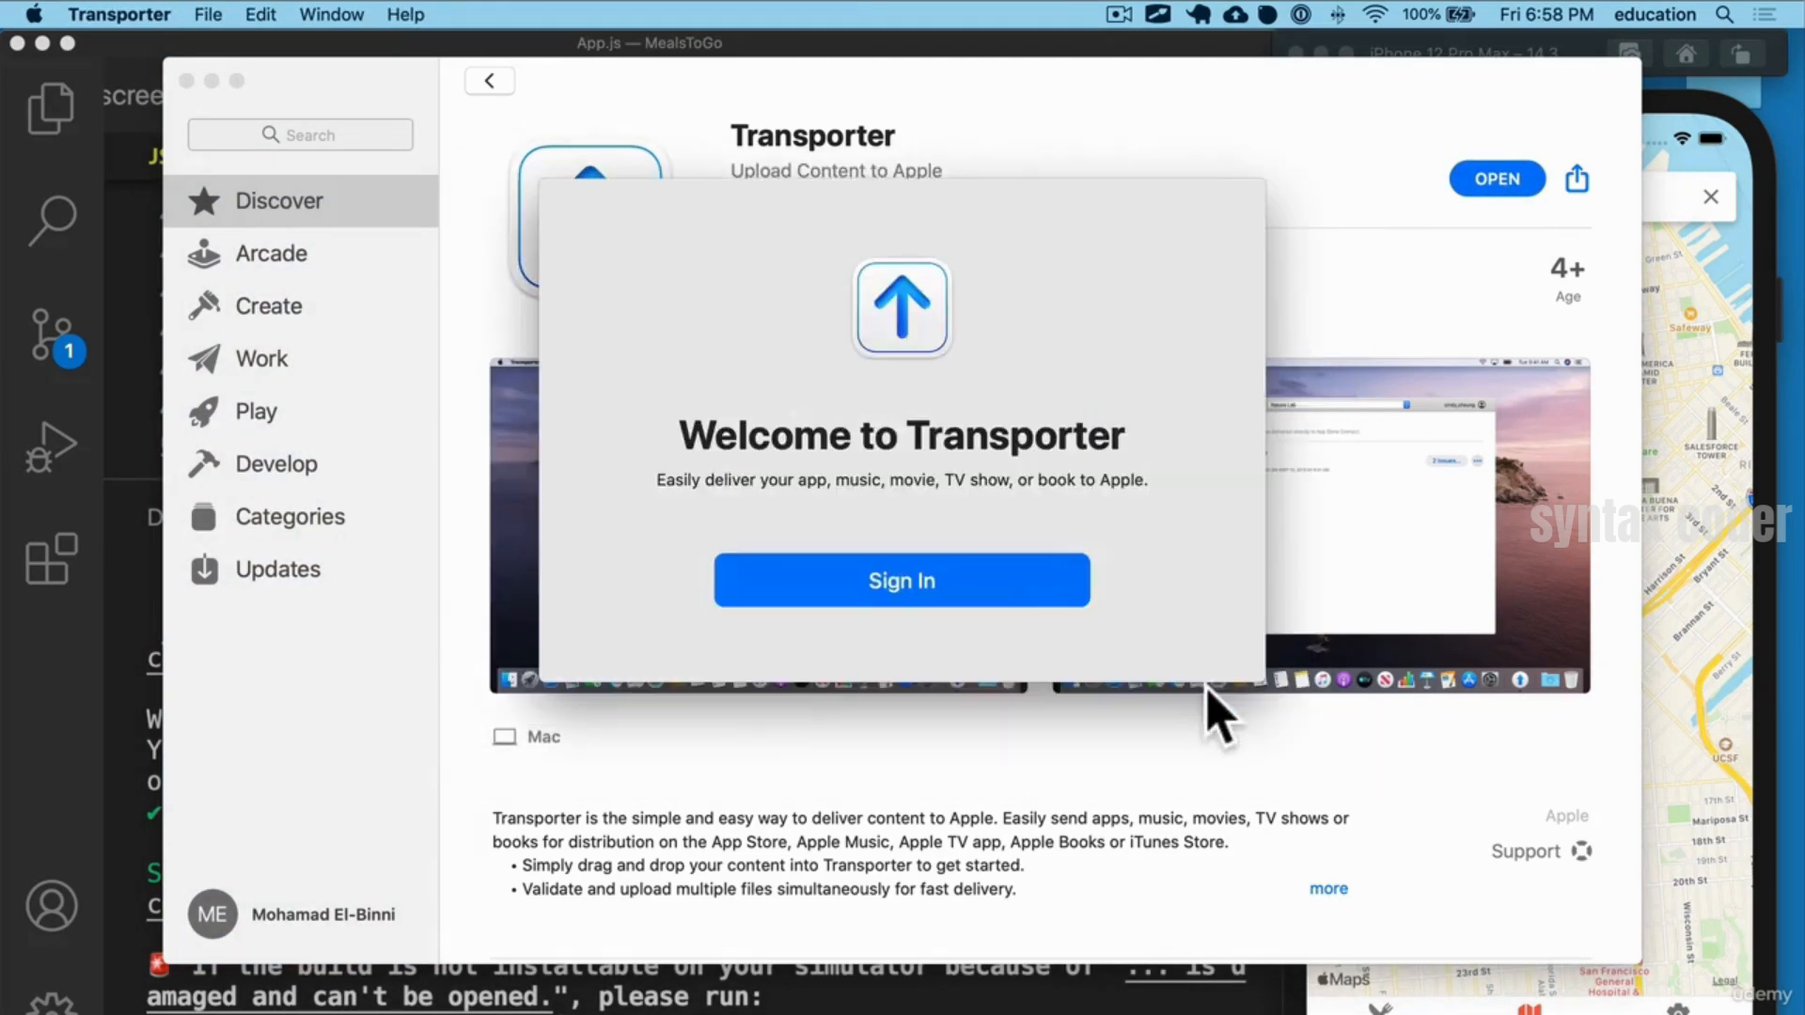
# Sign in to Transporter with the Apple ID e-mail and the account password
pyautogui.click(1031, 592)
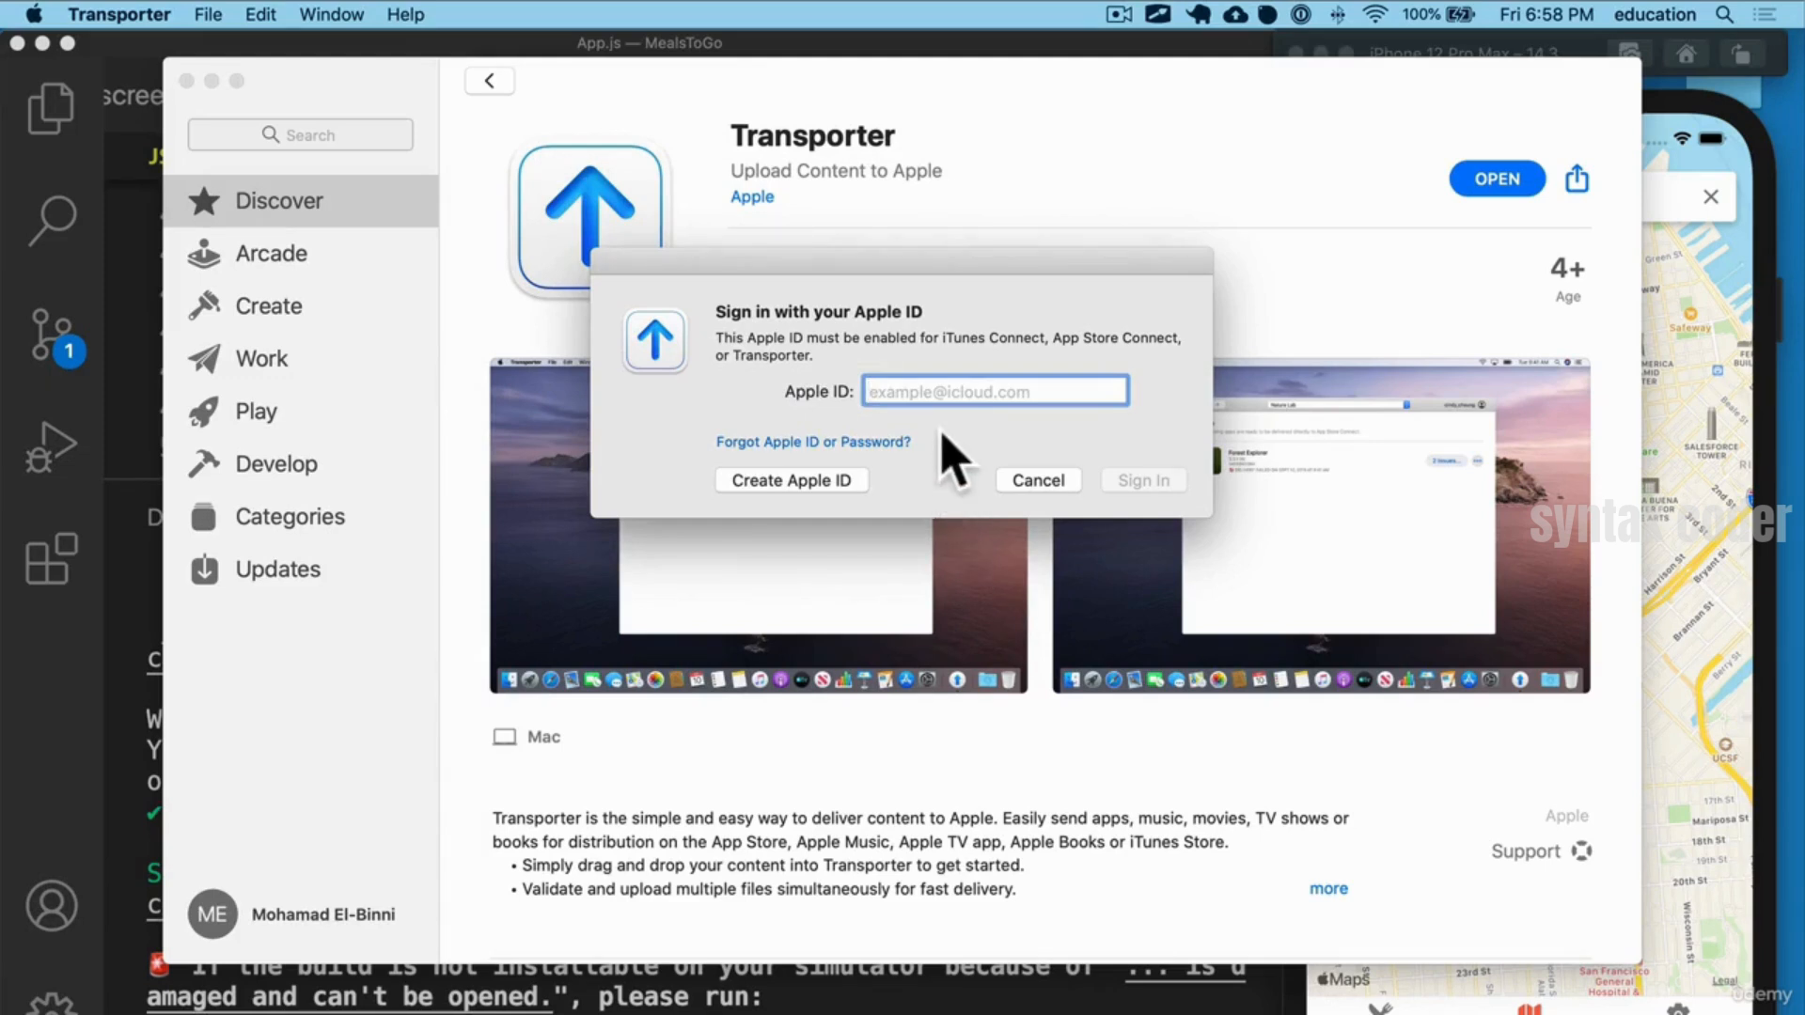
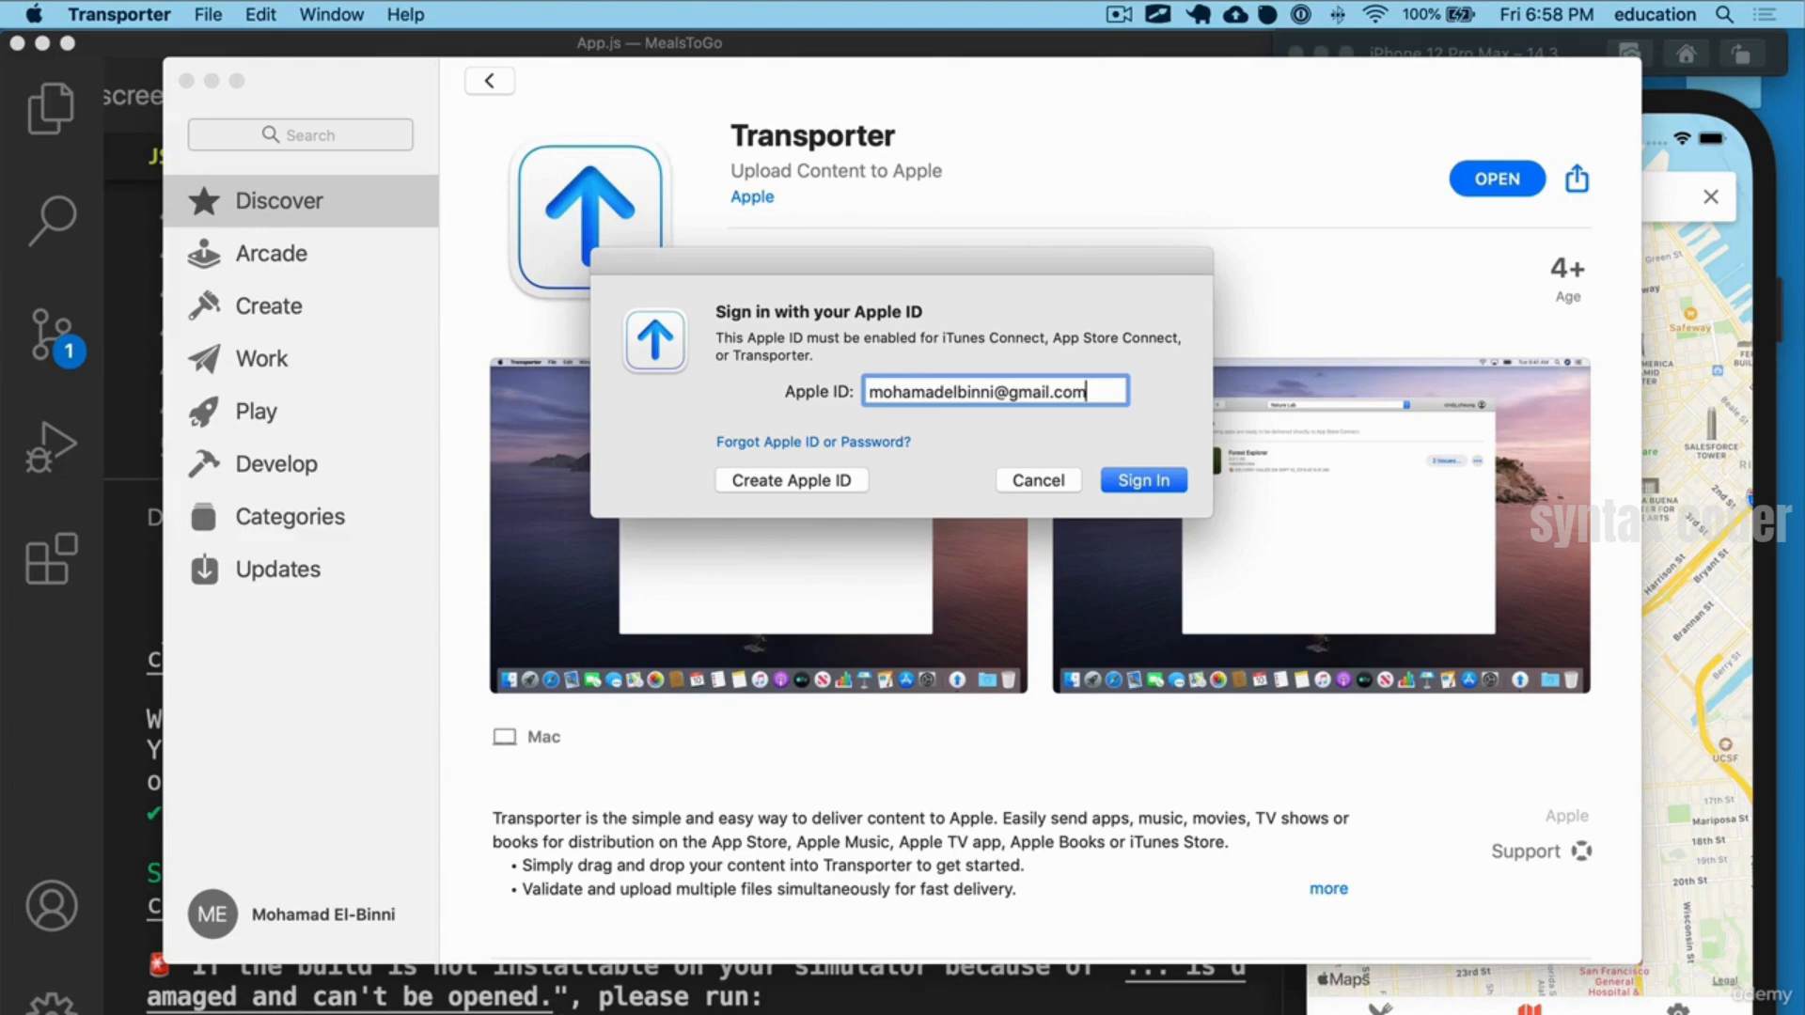
pyautogui.press('Return')
pyautogui.press('super+v')
pyautogui.click(1140, 513)
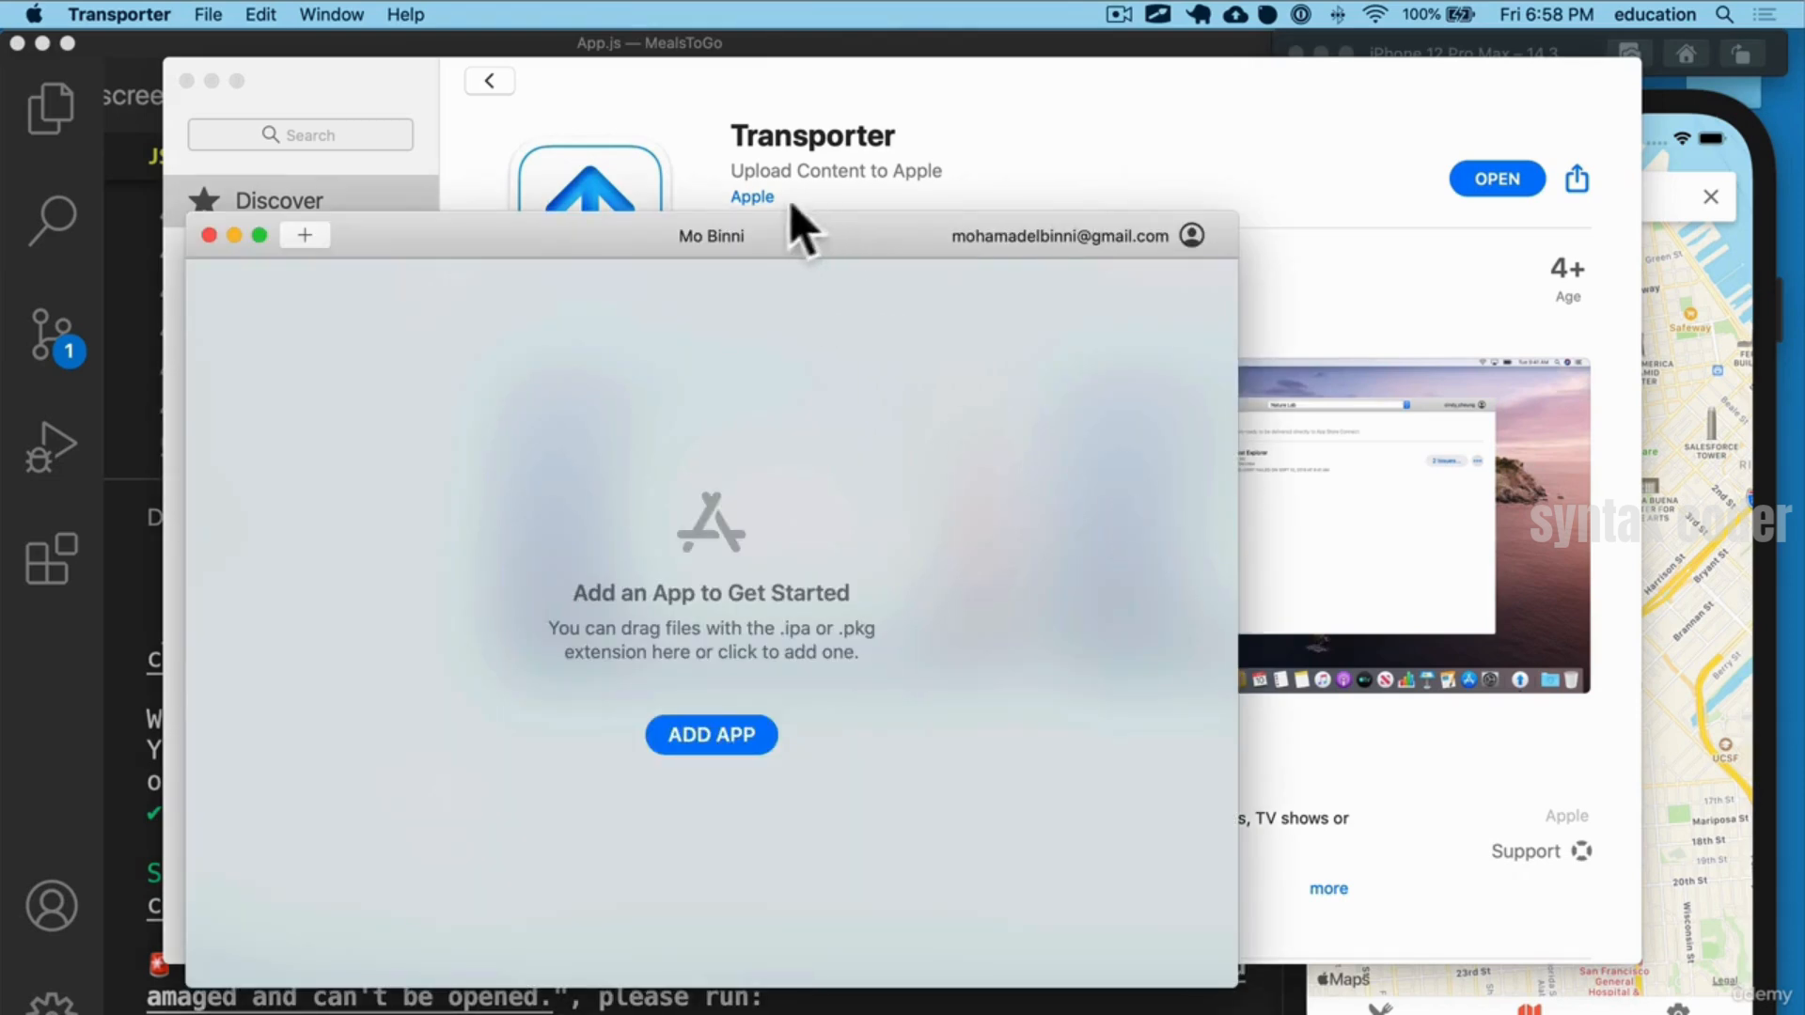
# Start adding an app in Transporter and browse to the Downloads folder
pyautogui.moveTo(797, 222); pyautogui.dragTo(1118, 220)
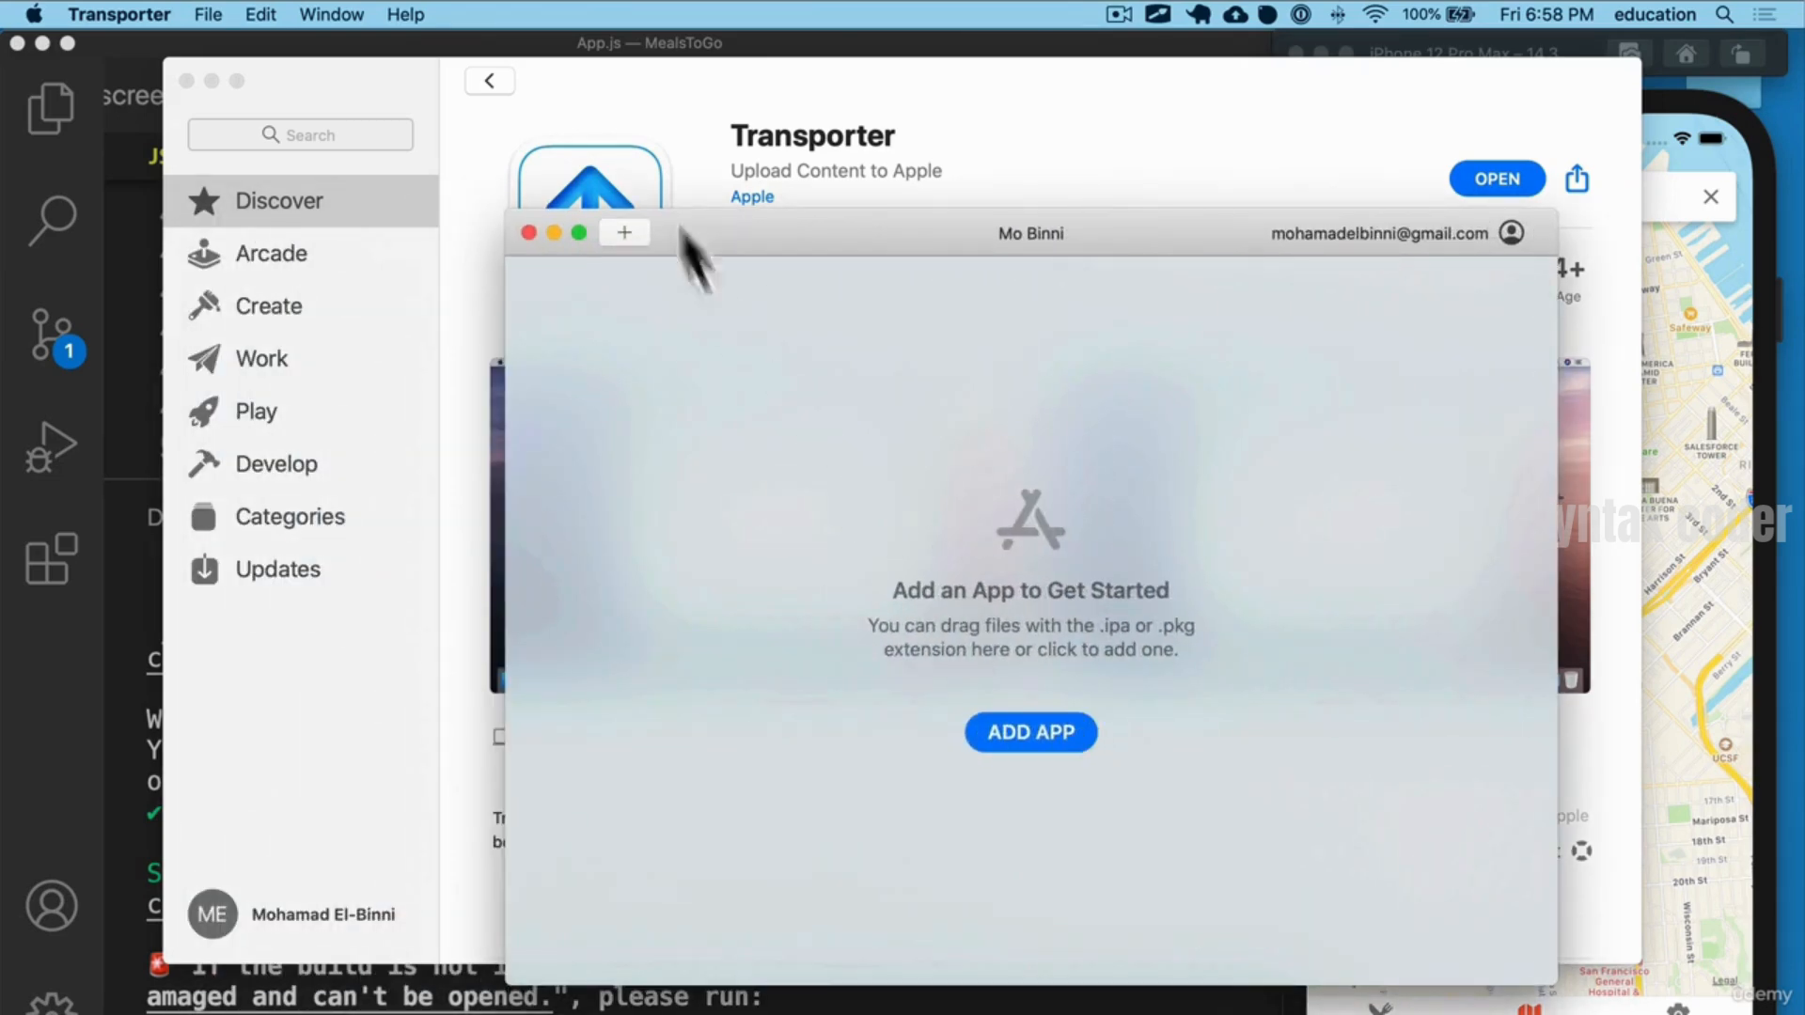
pyautogui.click(1058, 733)
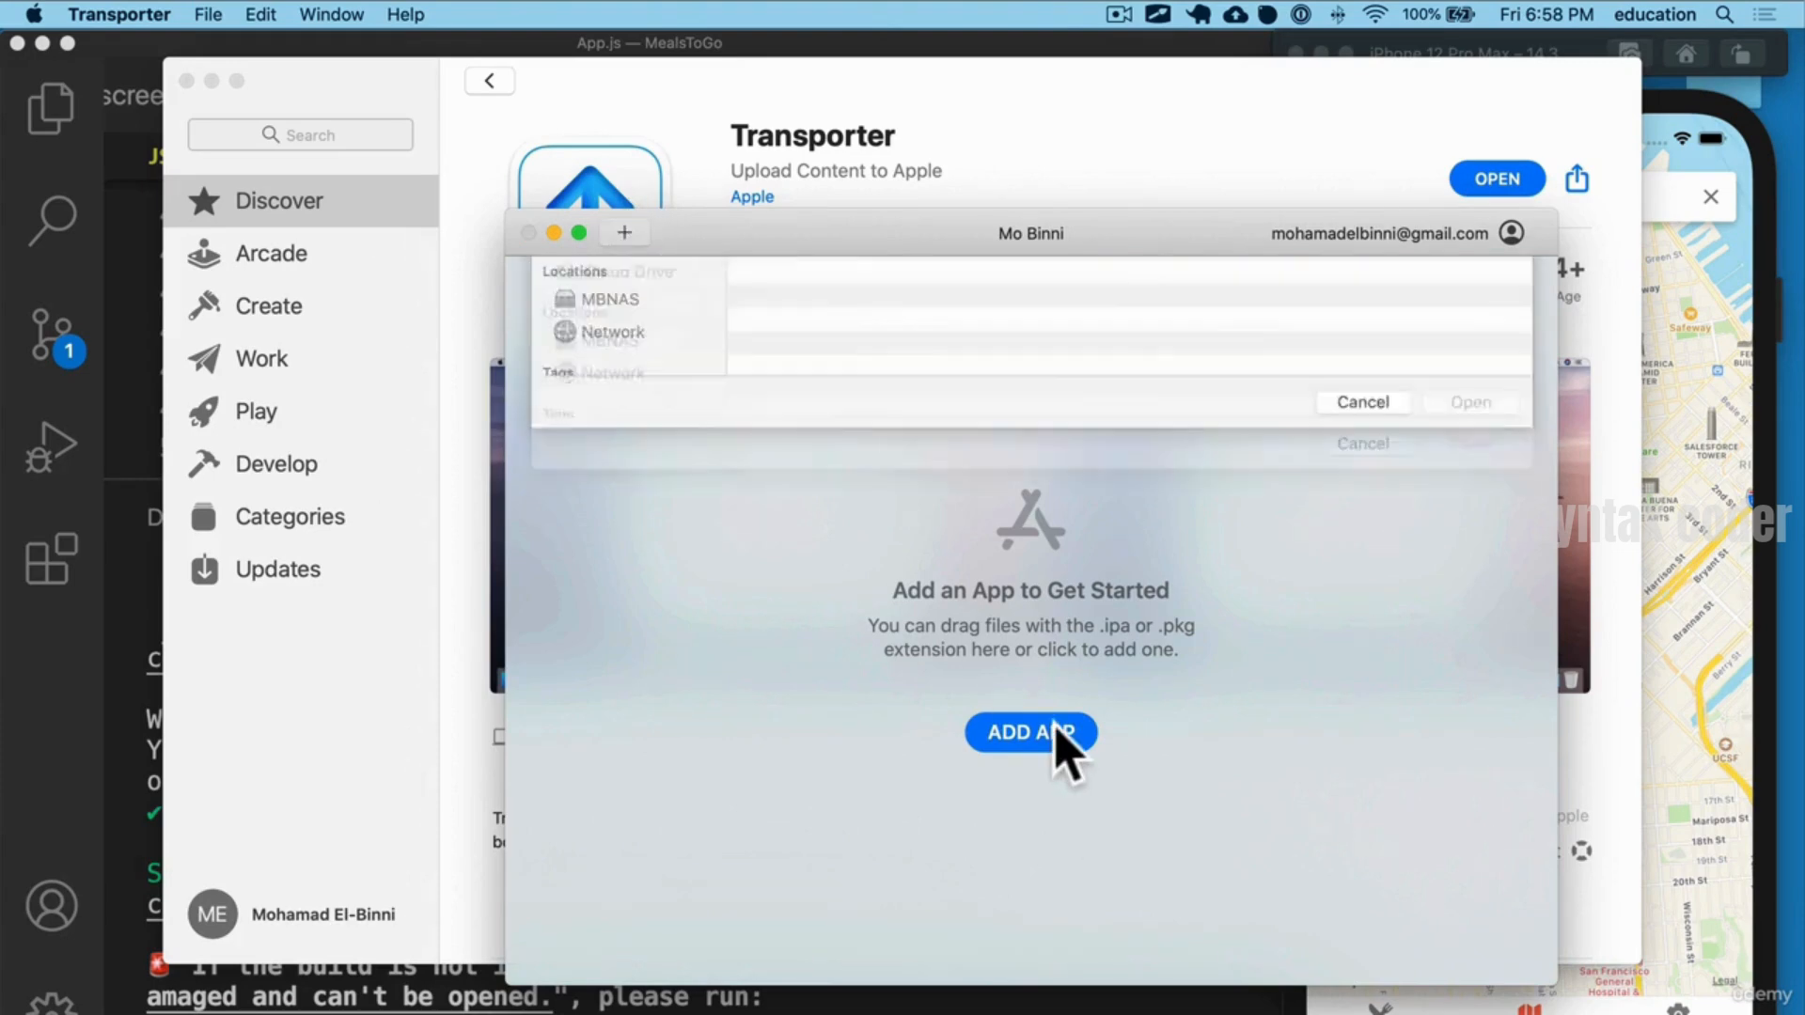
pyautogui.click(1362, 794)
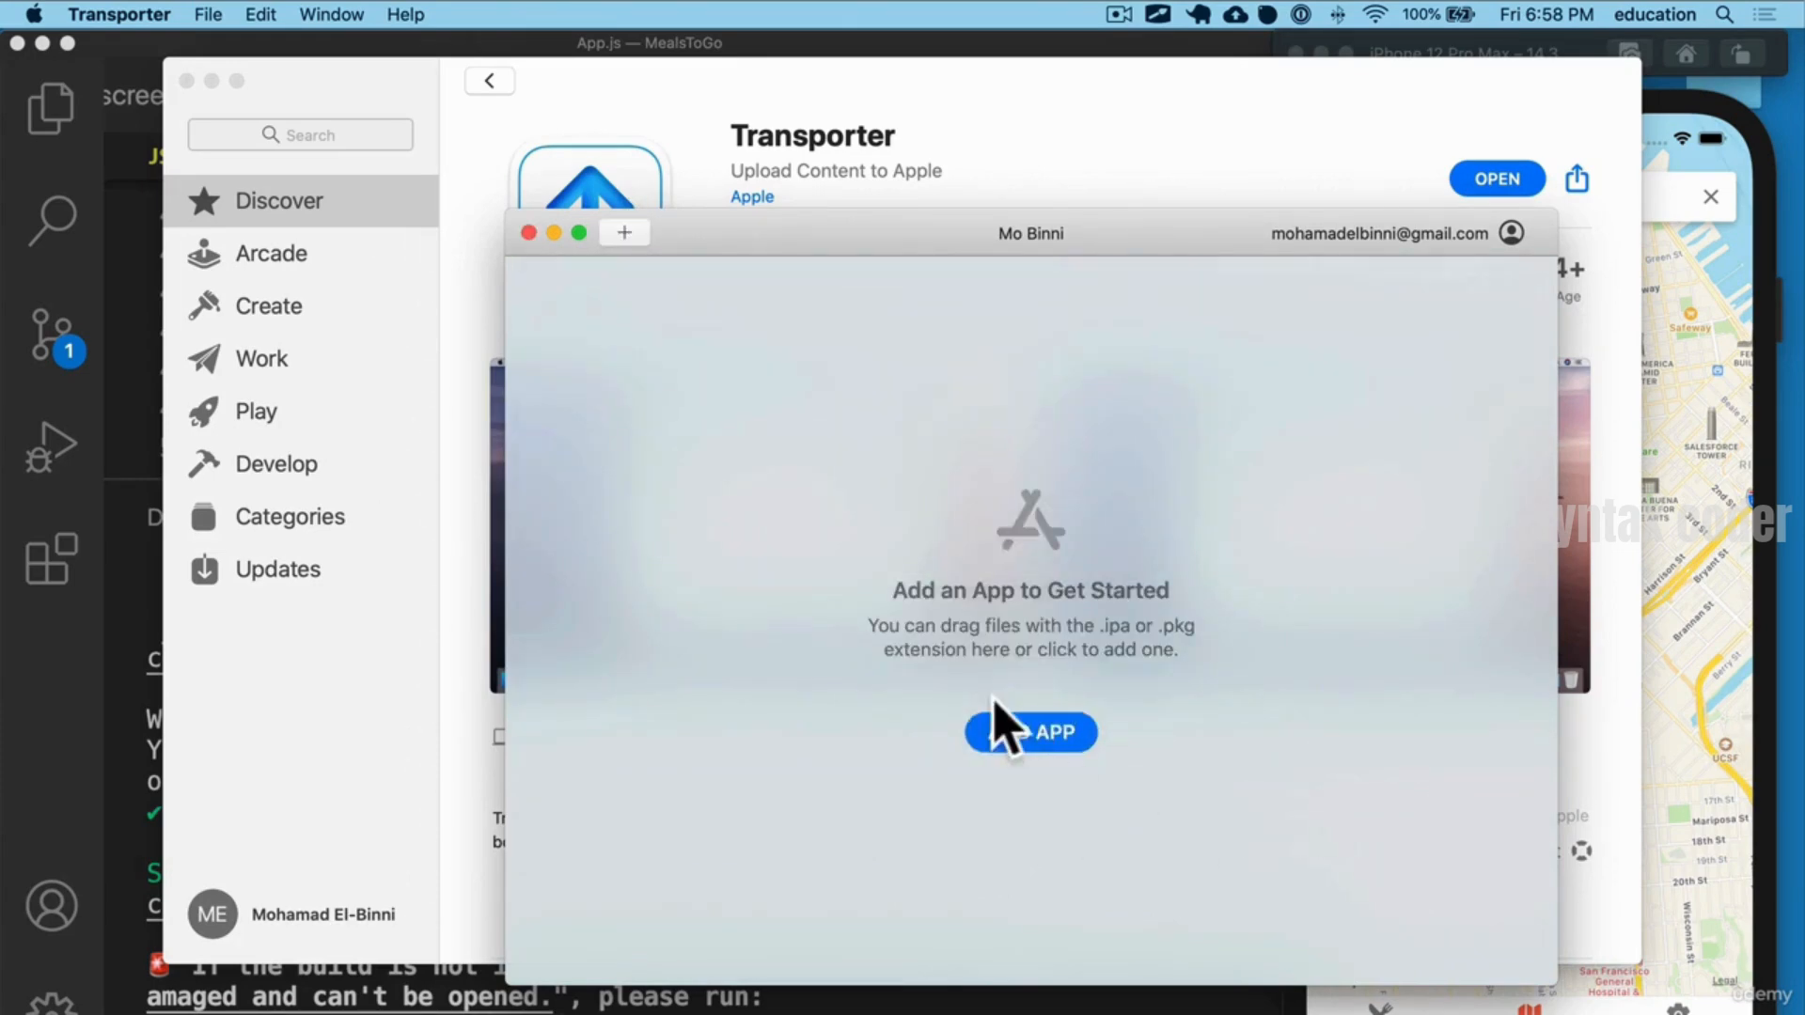
pyautogui.click(996, 737)
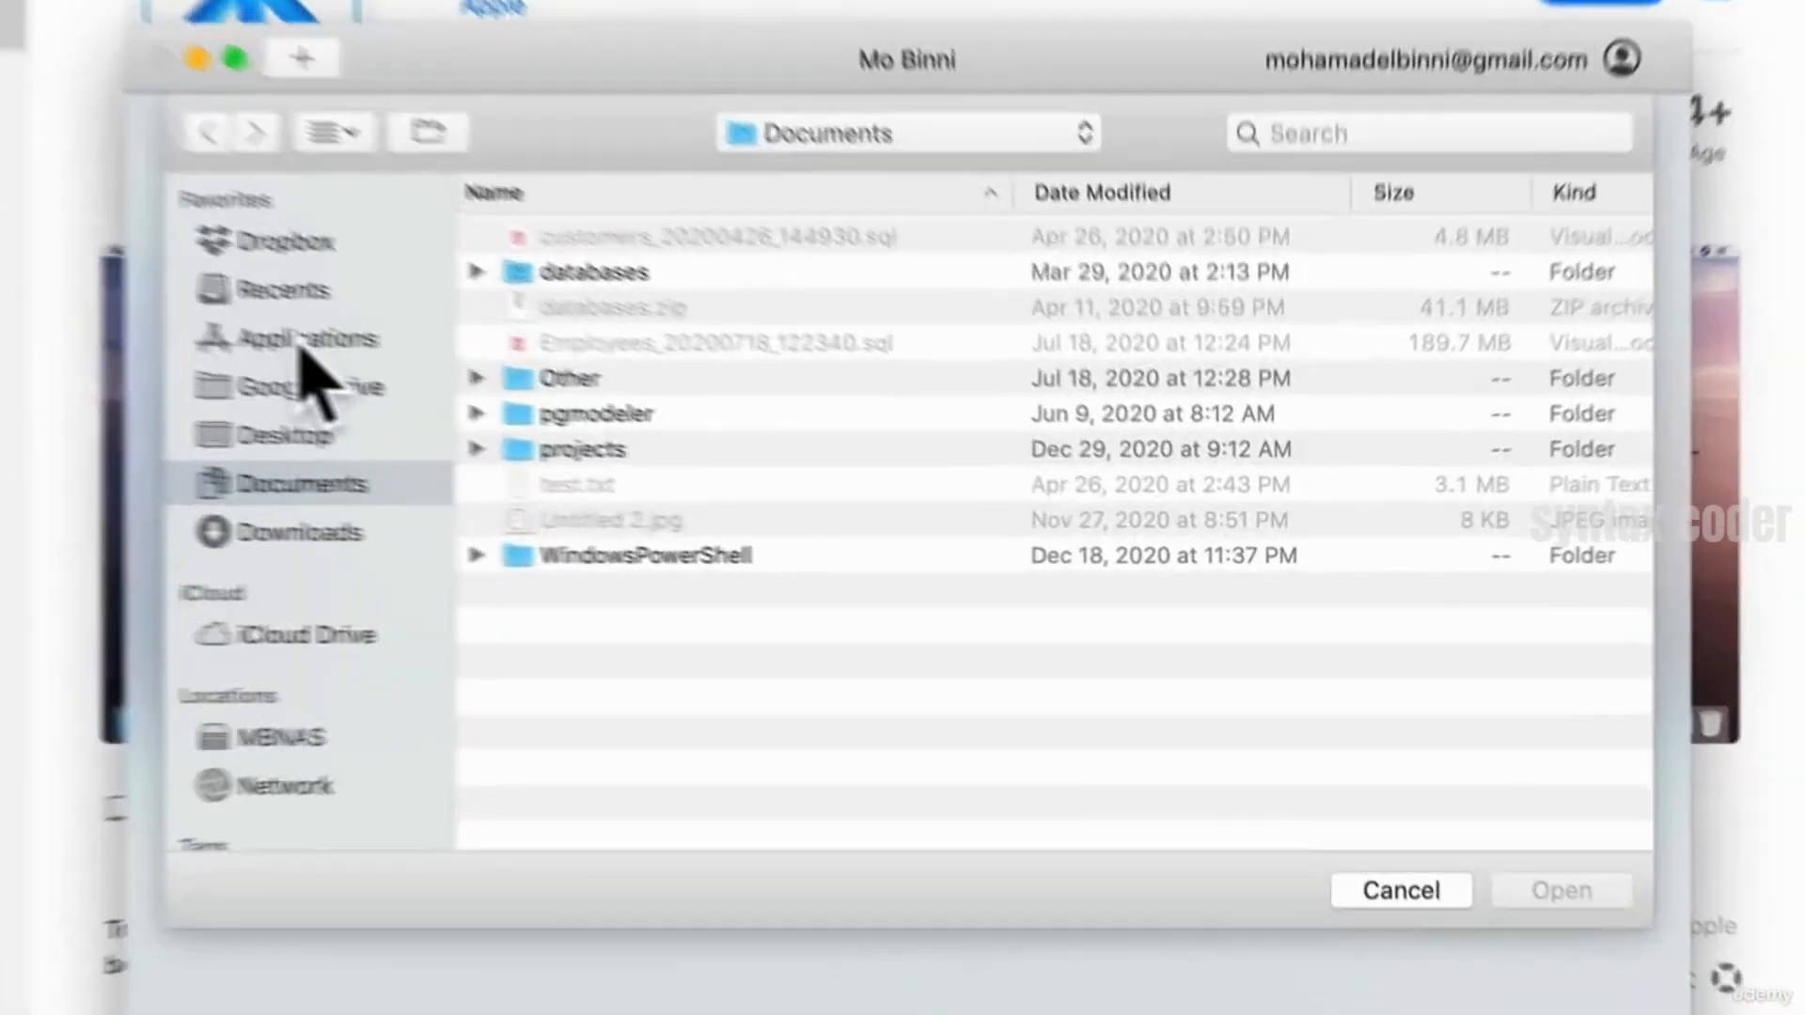
pyautogui.click(621, 391)
pyautogui.click(249, 374)
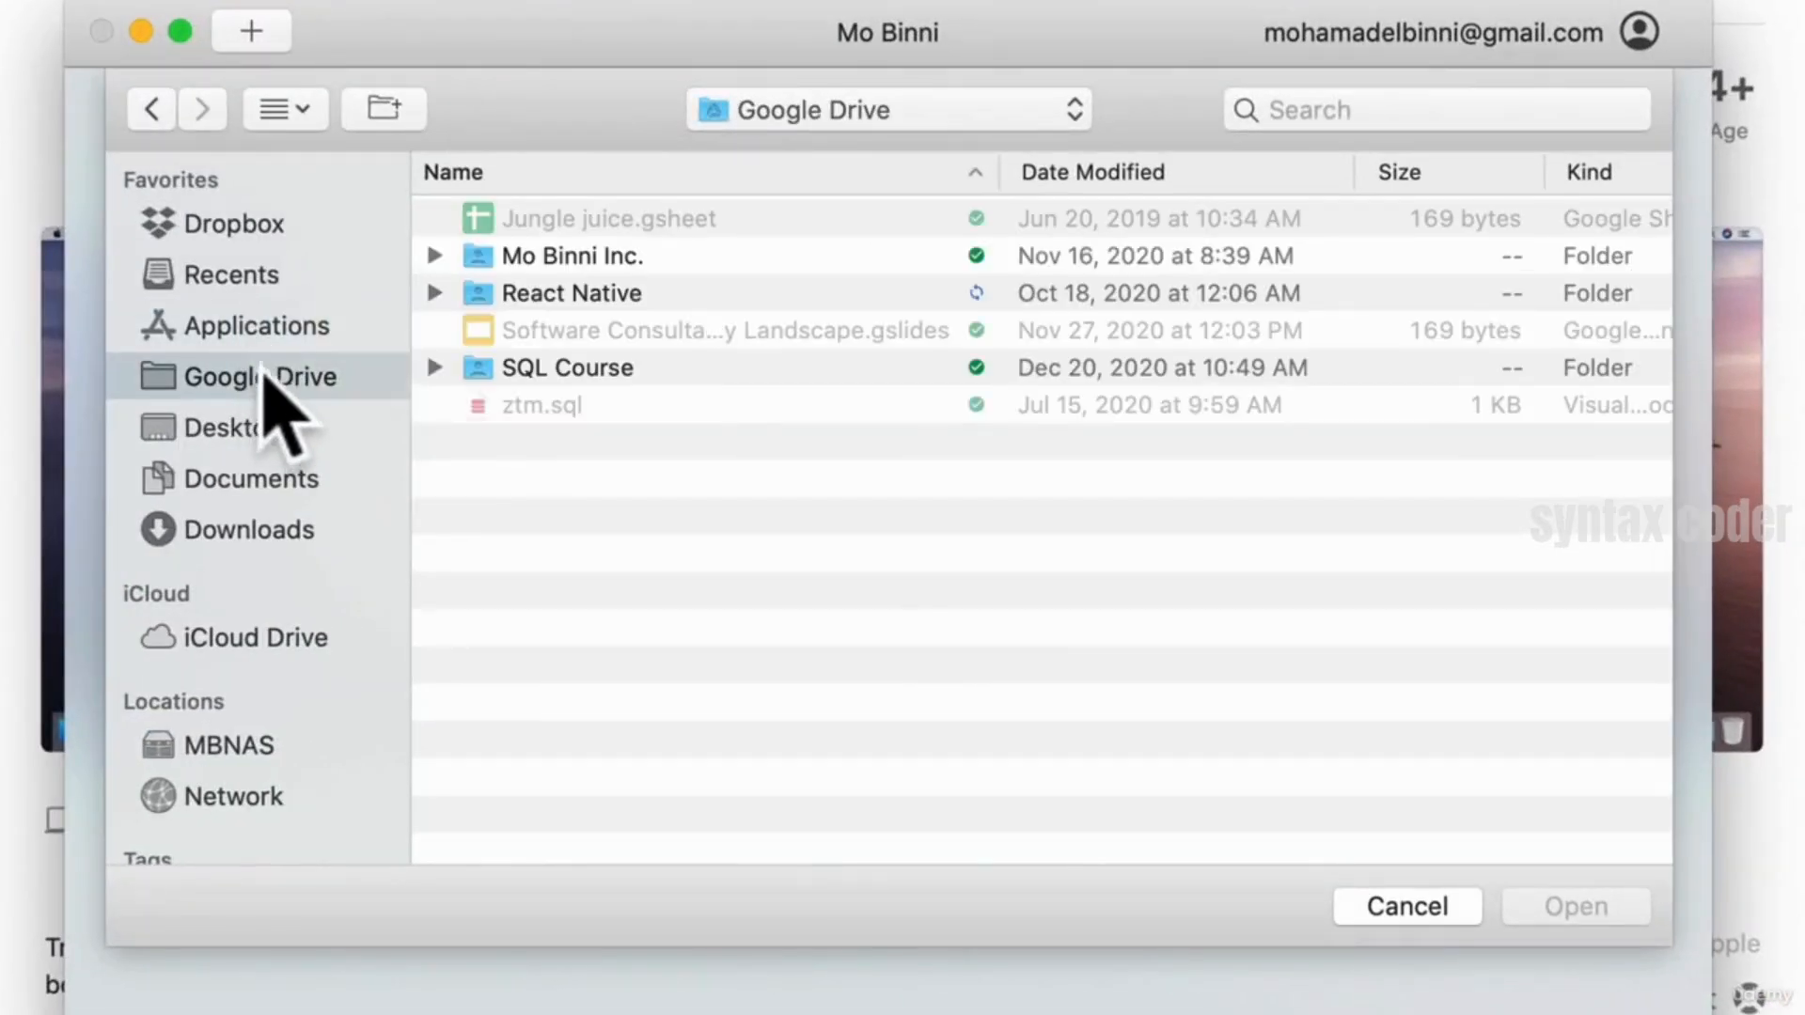
pyautogui.click(239, 470)
pyautogui.click(249, 531)
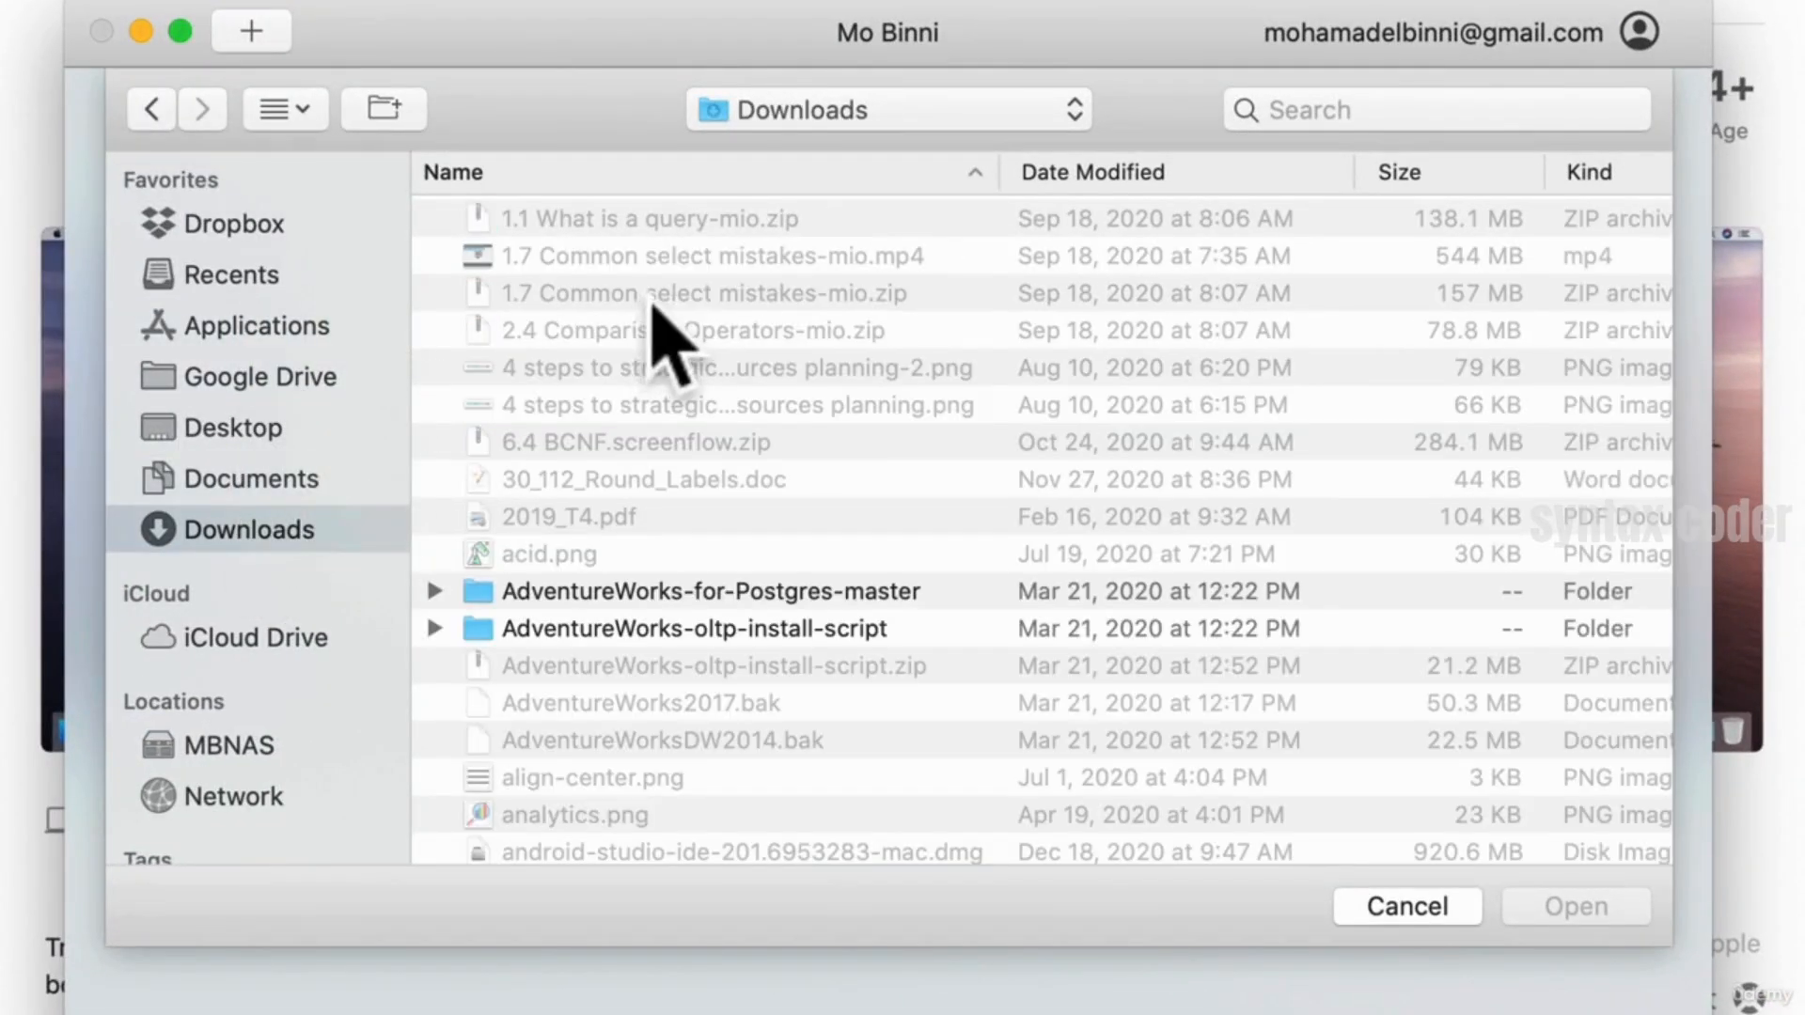
# Sort the Downloads files by date modified, newest first, and add the MealsToGo archive.ipa file to Transporter
pyautogui.click(1589, 177)
pyautogui.click(1201, 167)
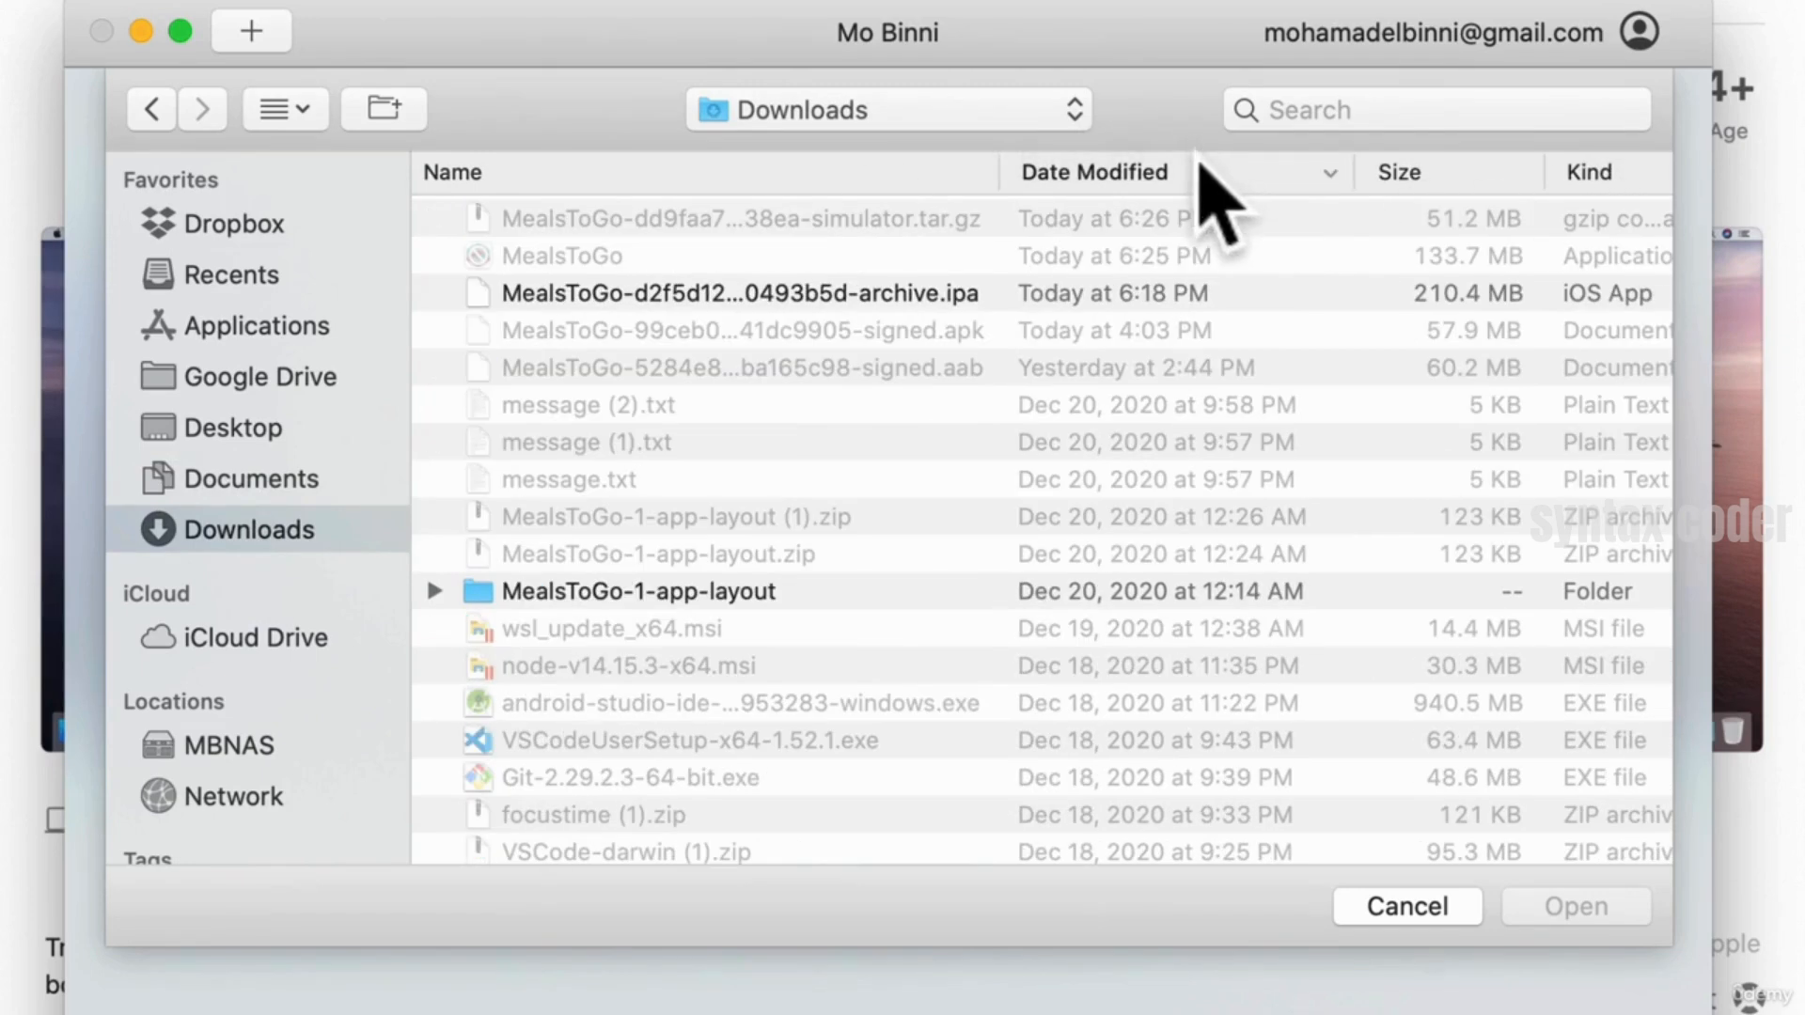
pyautogui.click(695, 297)
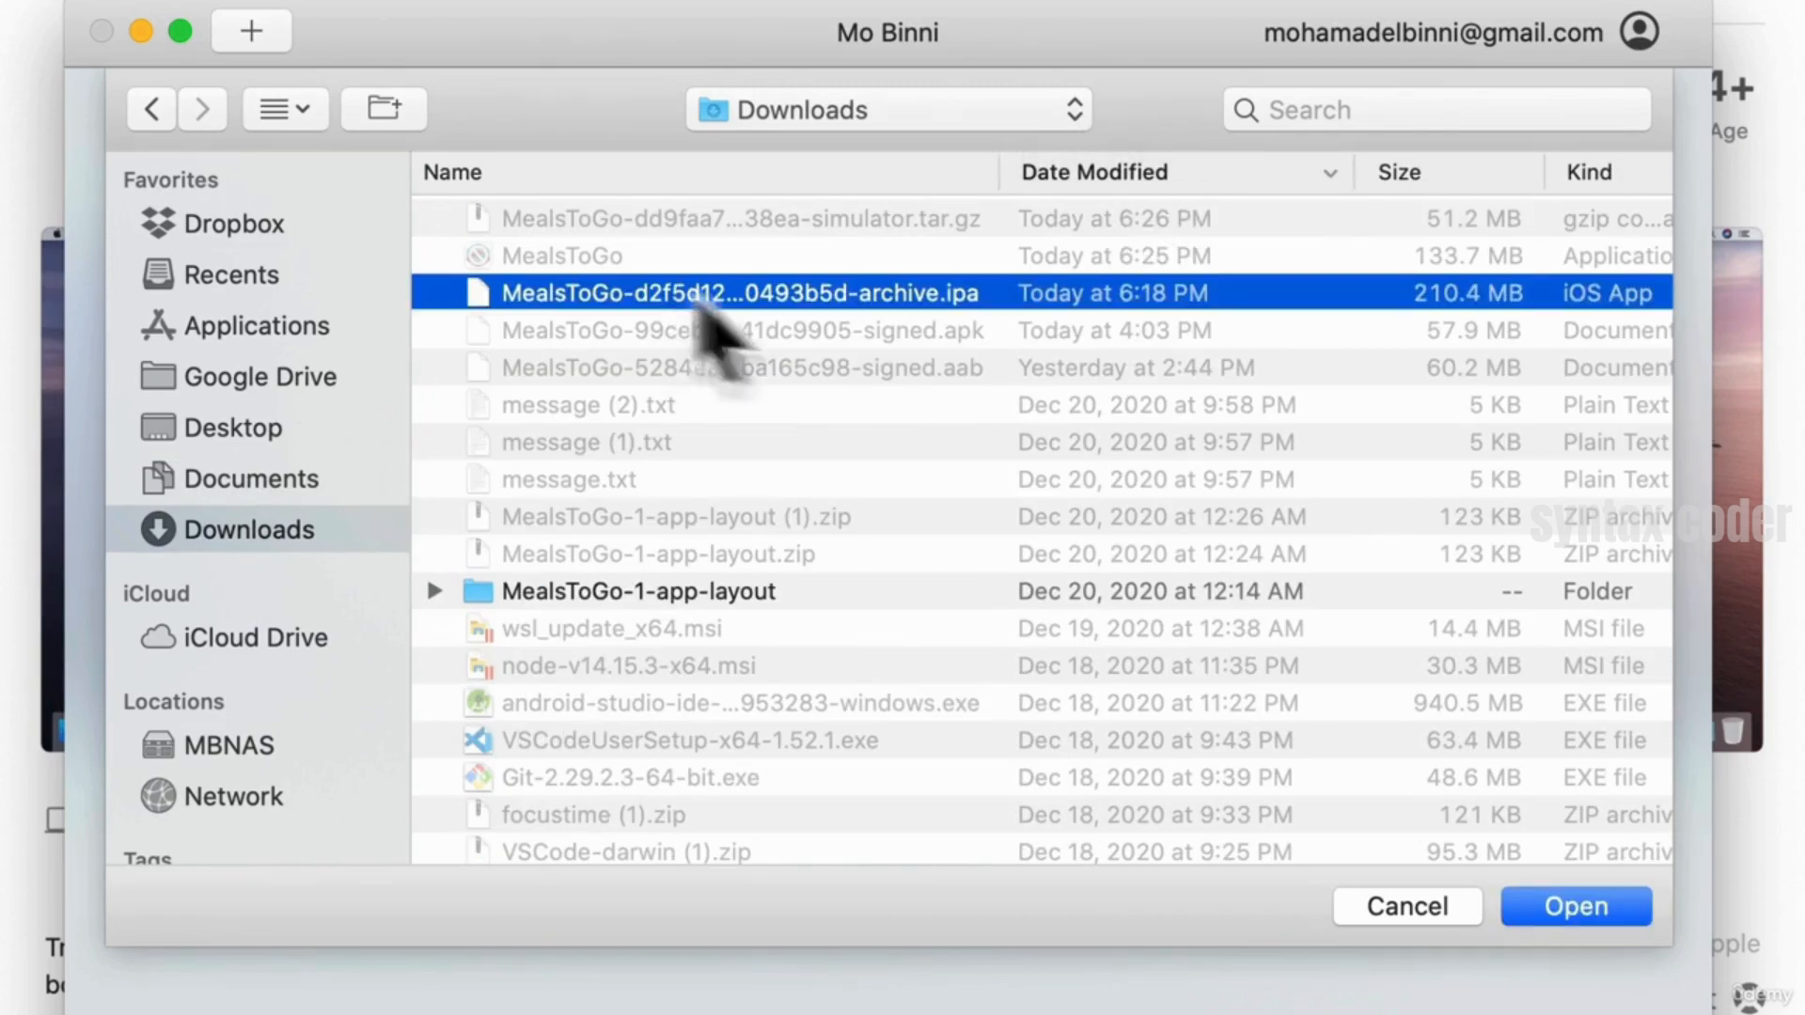
pyautogui.click(1601, 906)
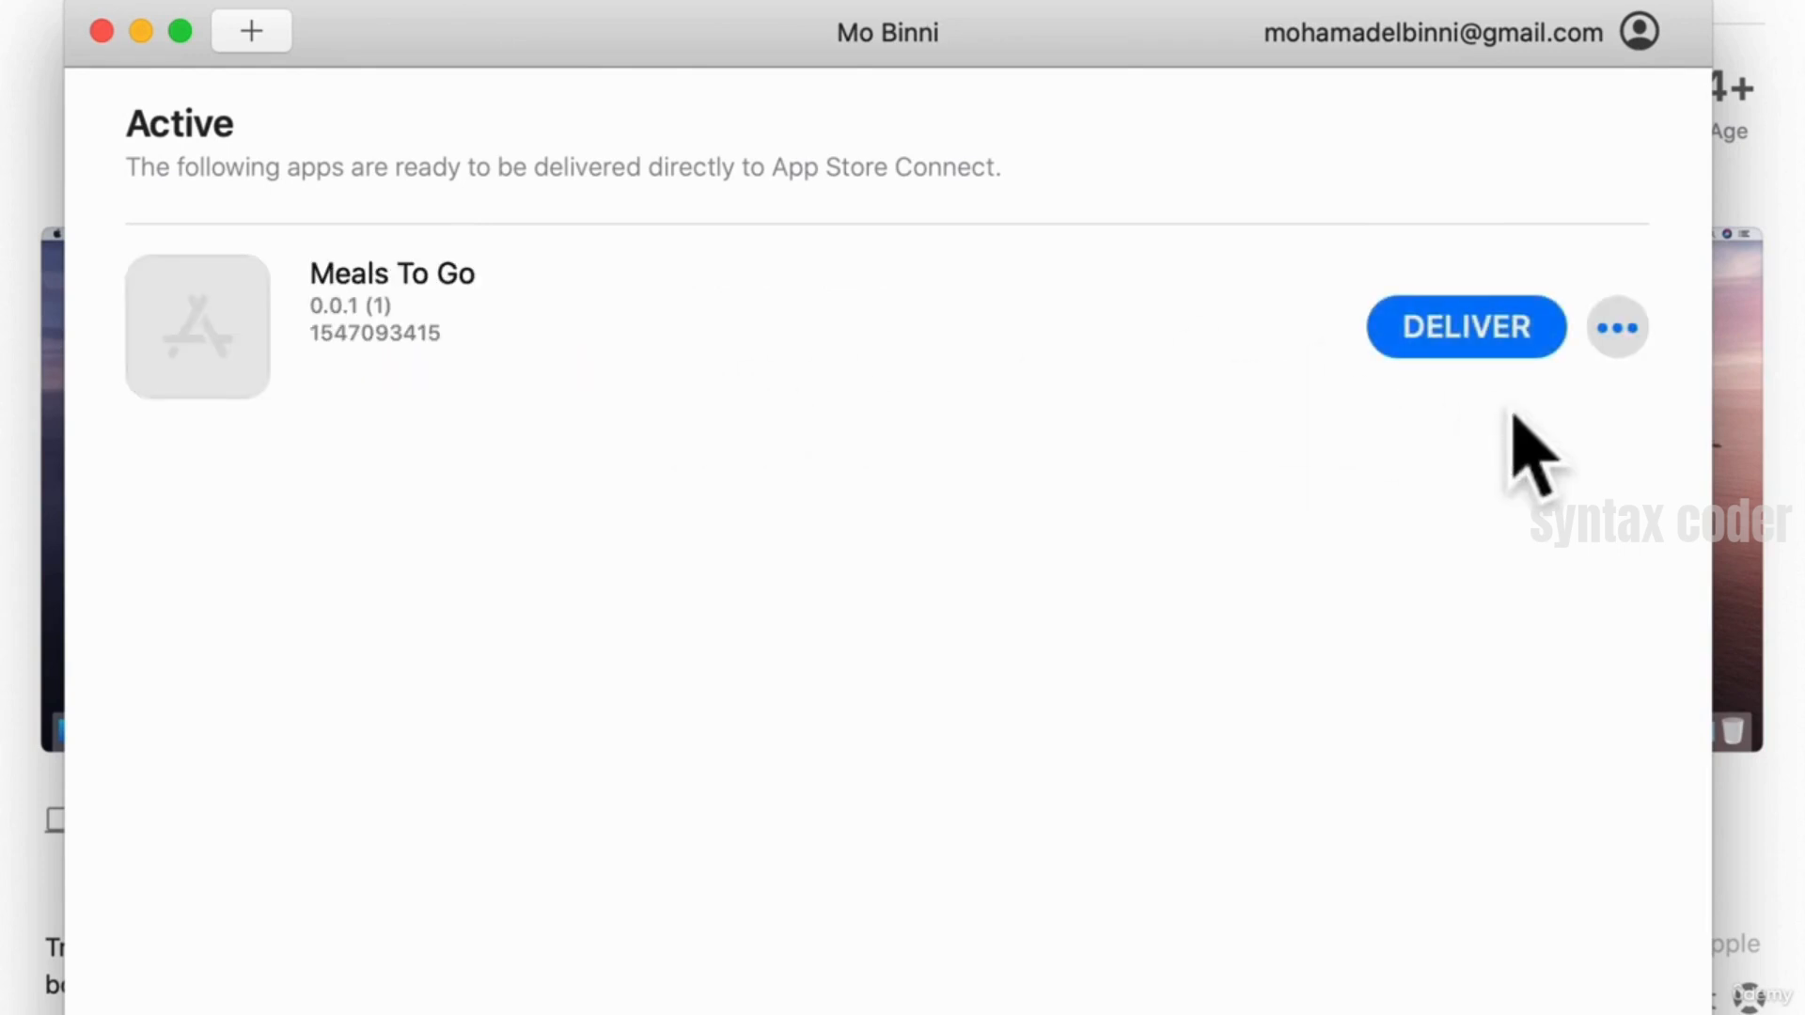
# Check the extra options for Meals To Go and deliver the app to App Store Connect
pyautogui.click(1621, 328)
pyautogui.click(1692, 315)
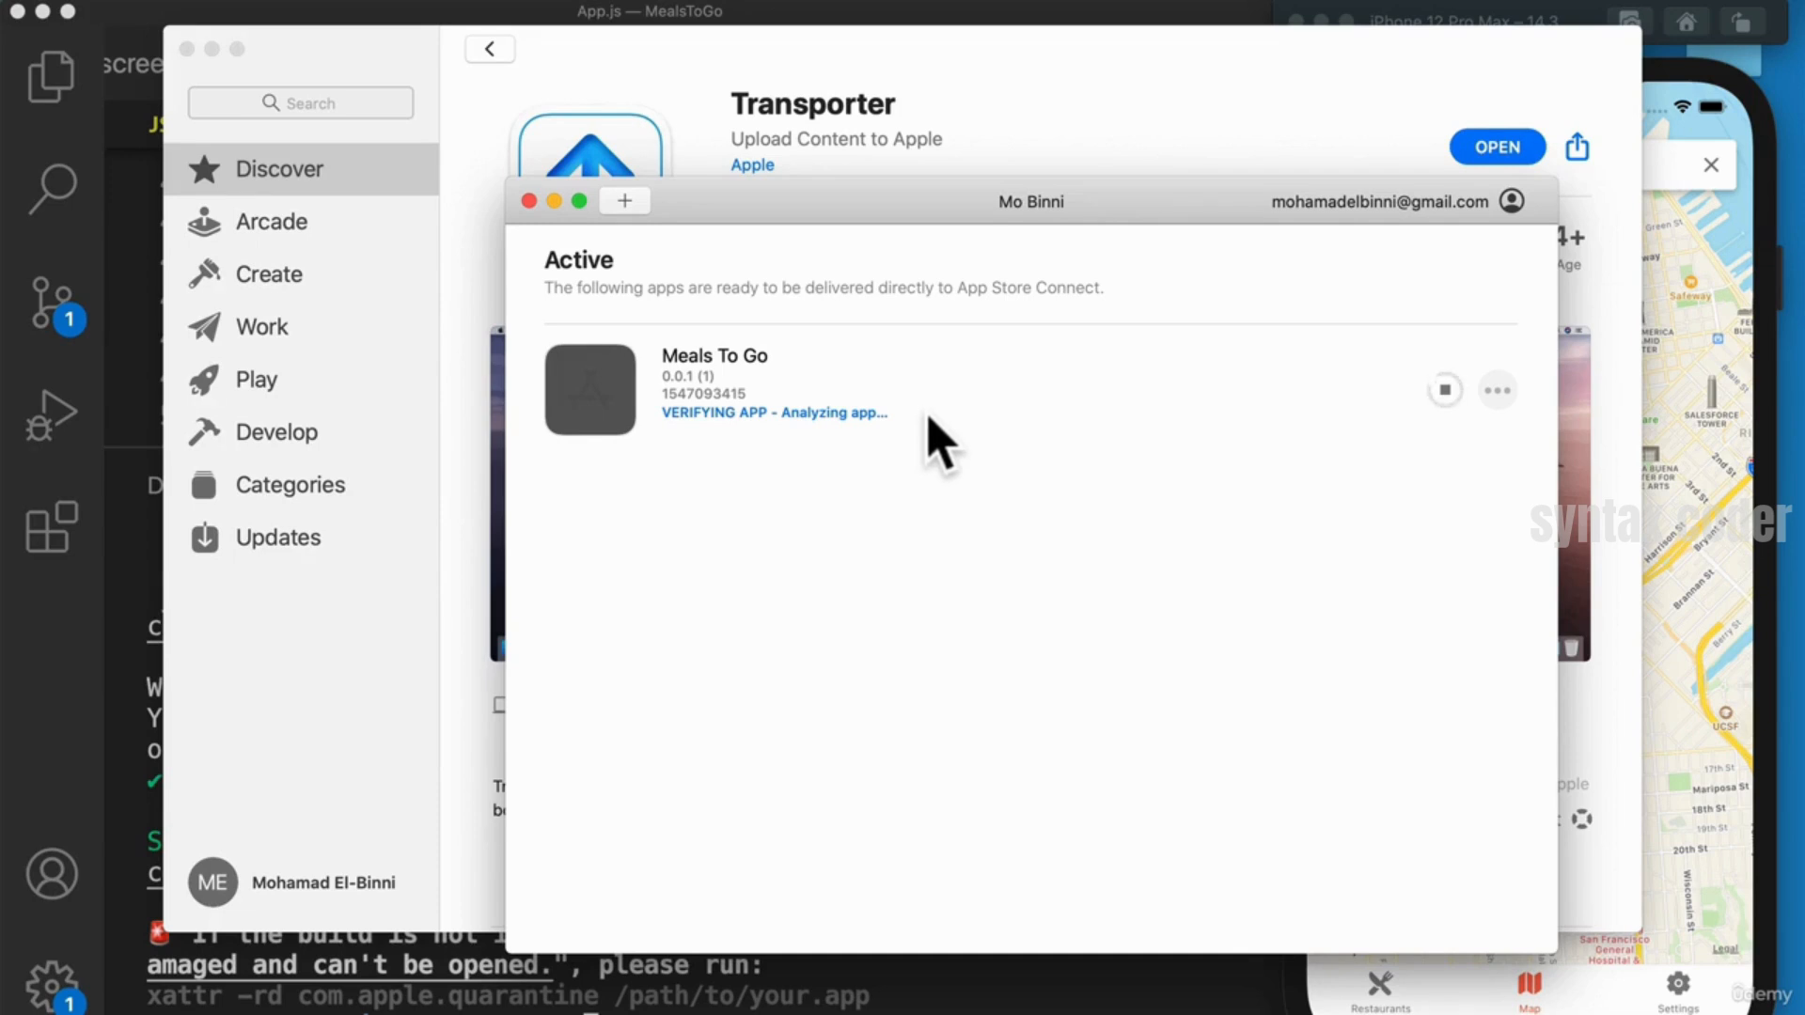
# Switch to the browser, reload the Meals To Go TestFlight builds page, and return to Transporter to check the delivery
pyautogui.hotkey('ctrl', 'Left')
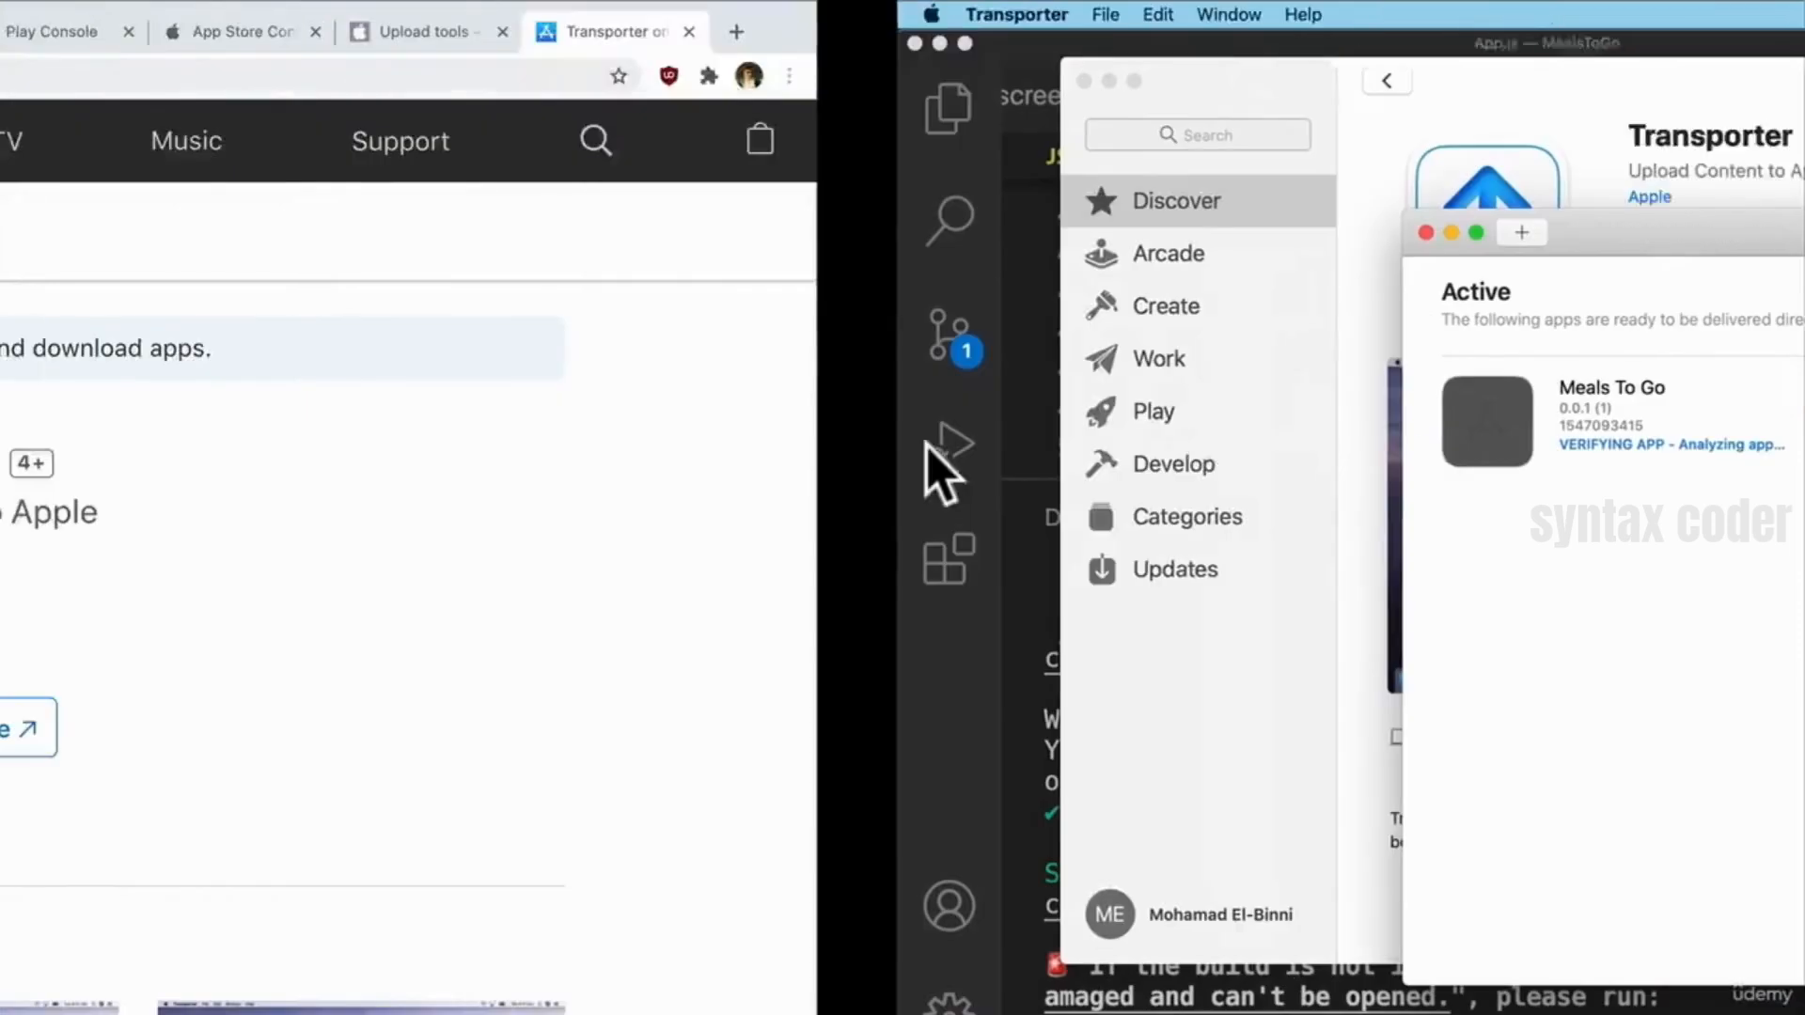
pyautogui.click(1480, 34)
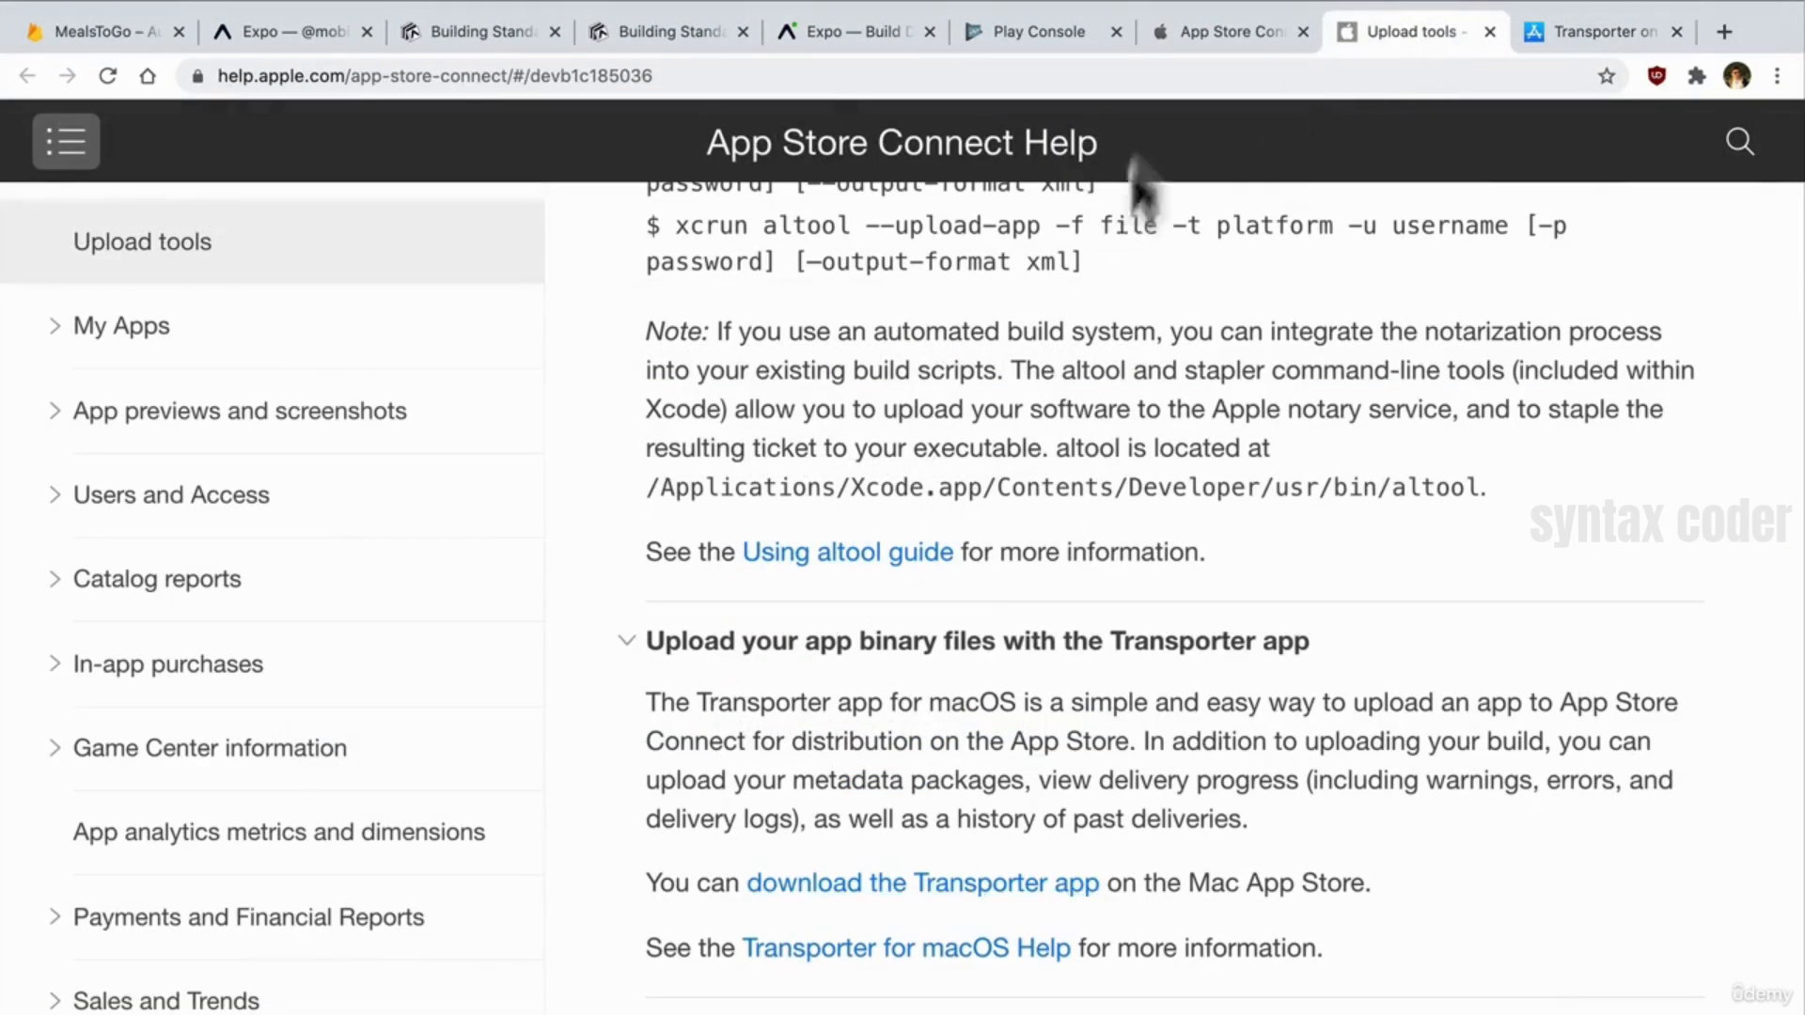
pyautogui.click(1259, 38)
pyautogui.press('super+r')
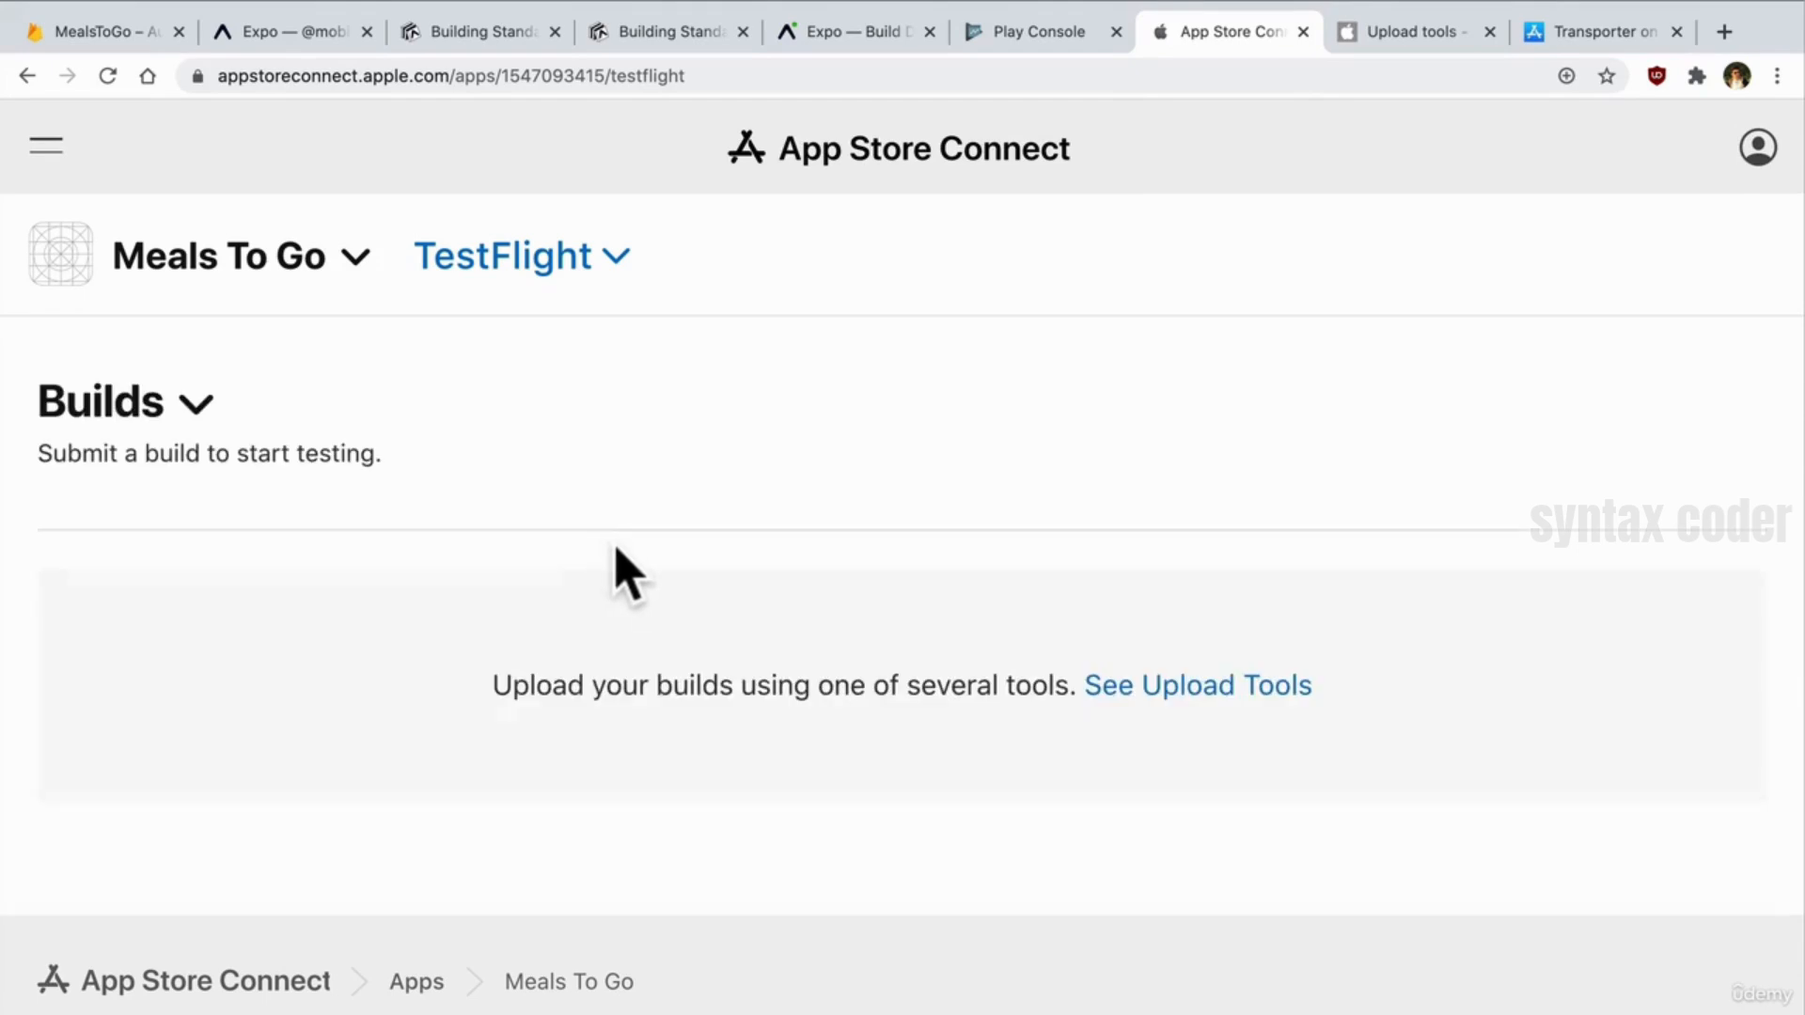
pyautogui.hotkey('ctrl', 'Right')
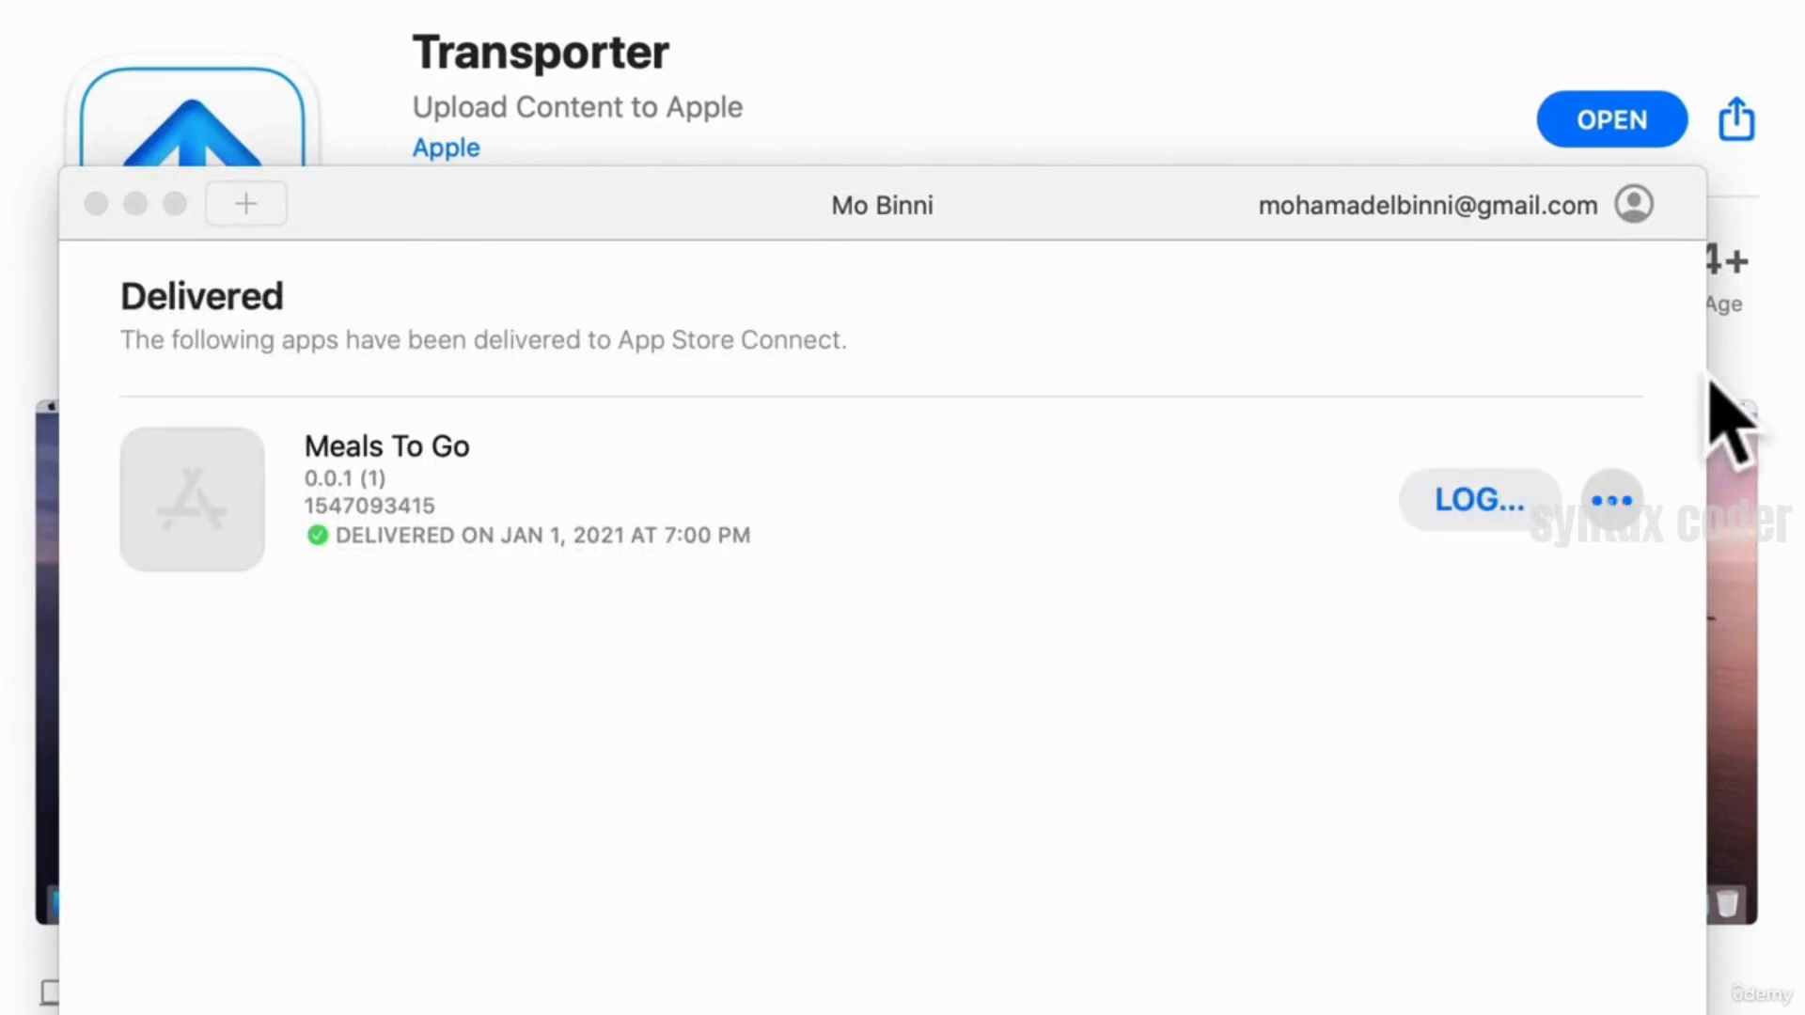
# Examine the delivery log for Meals To Go in Transporter and close it
pyautogui.moveTo(1711, 402); pyautogui.dragTo(1803, 335)
pyautogui.click(1603, 470)
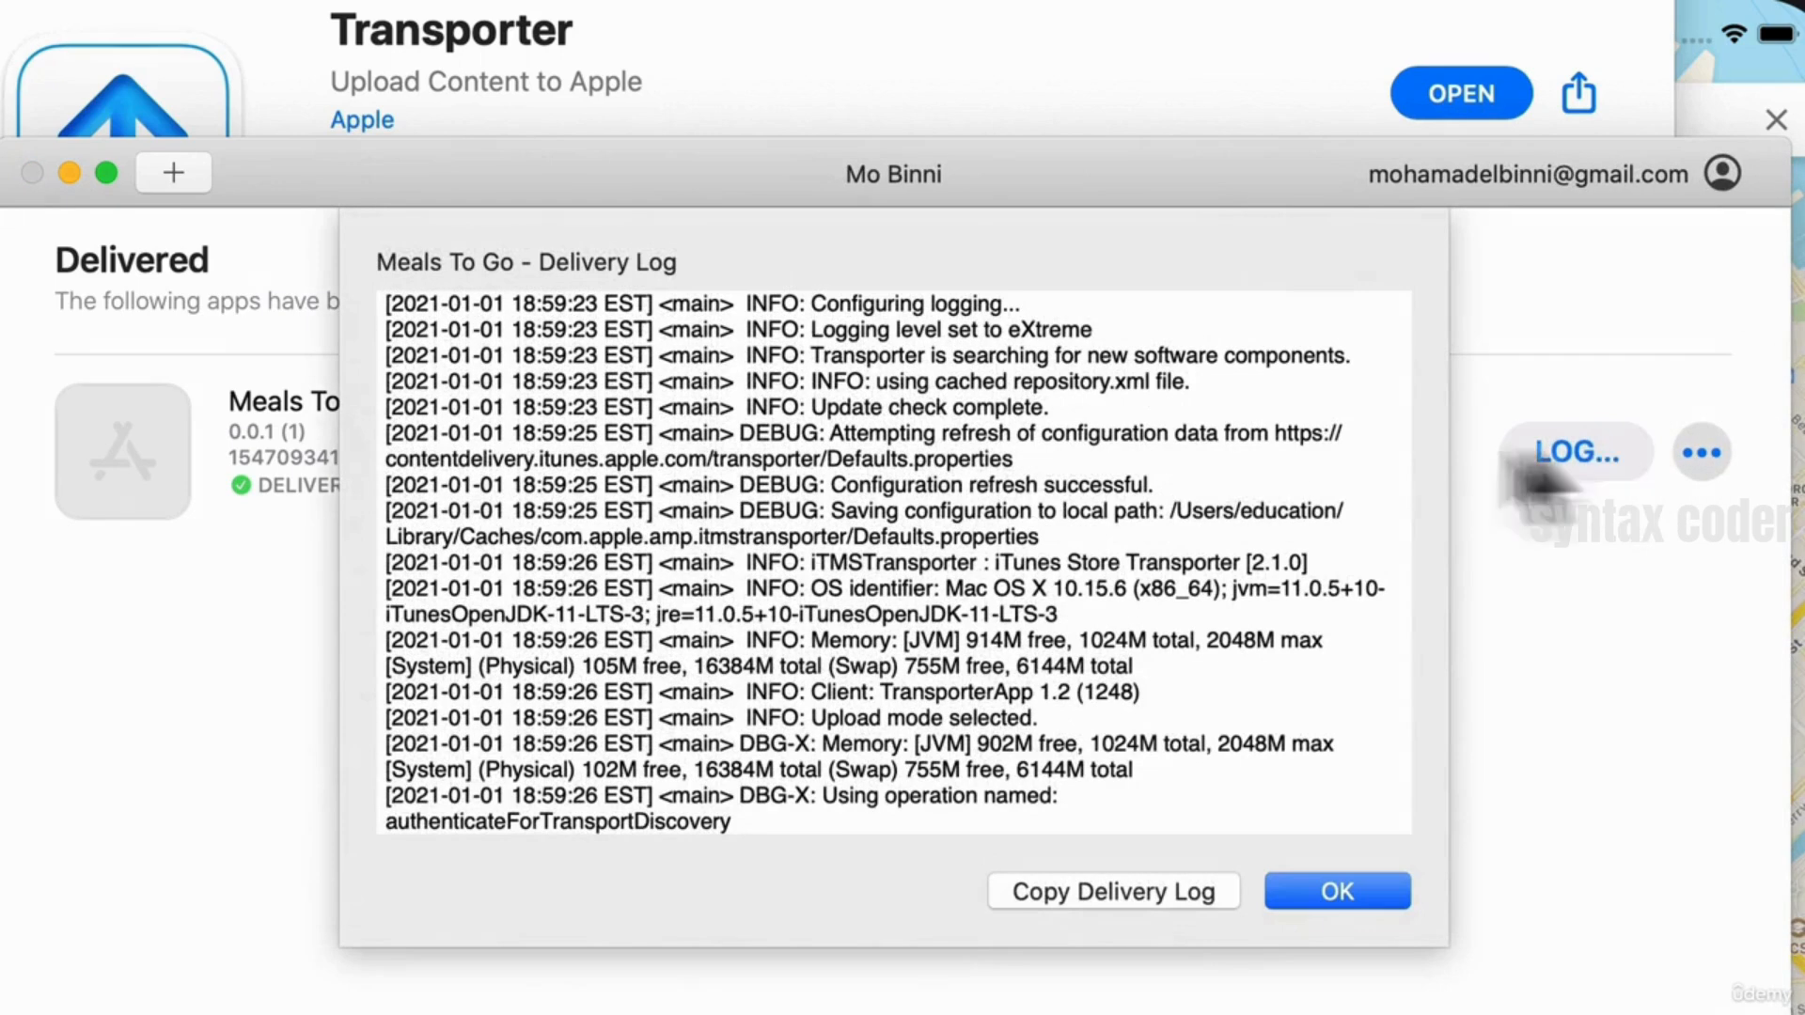
pyautogui.scroll(-3, 1002, 733)
pyautogui.click(1316, 891)
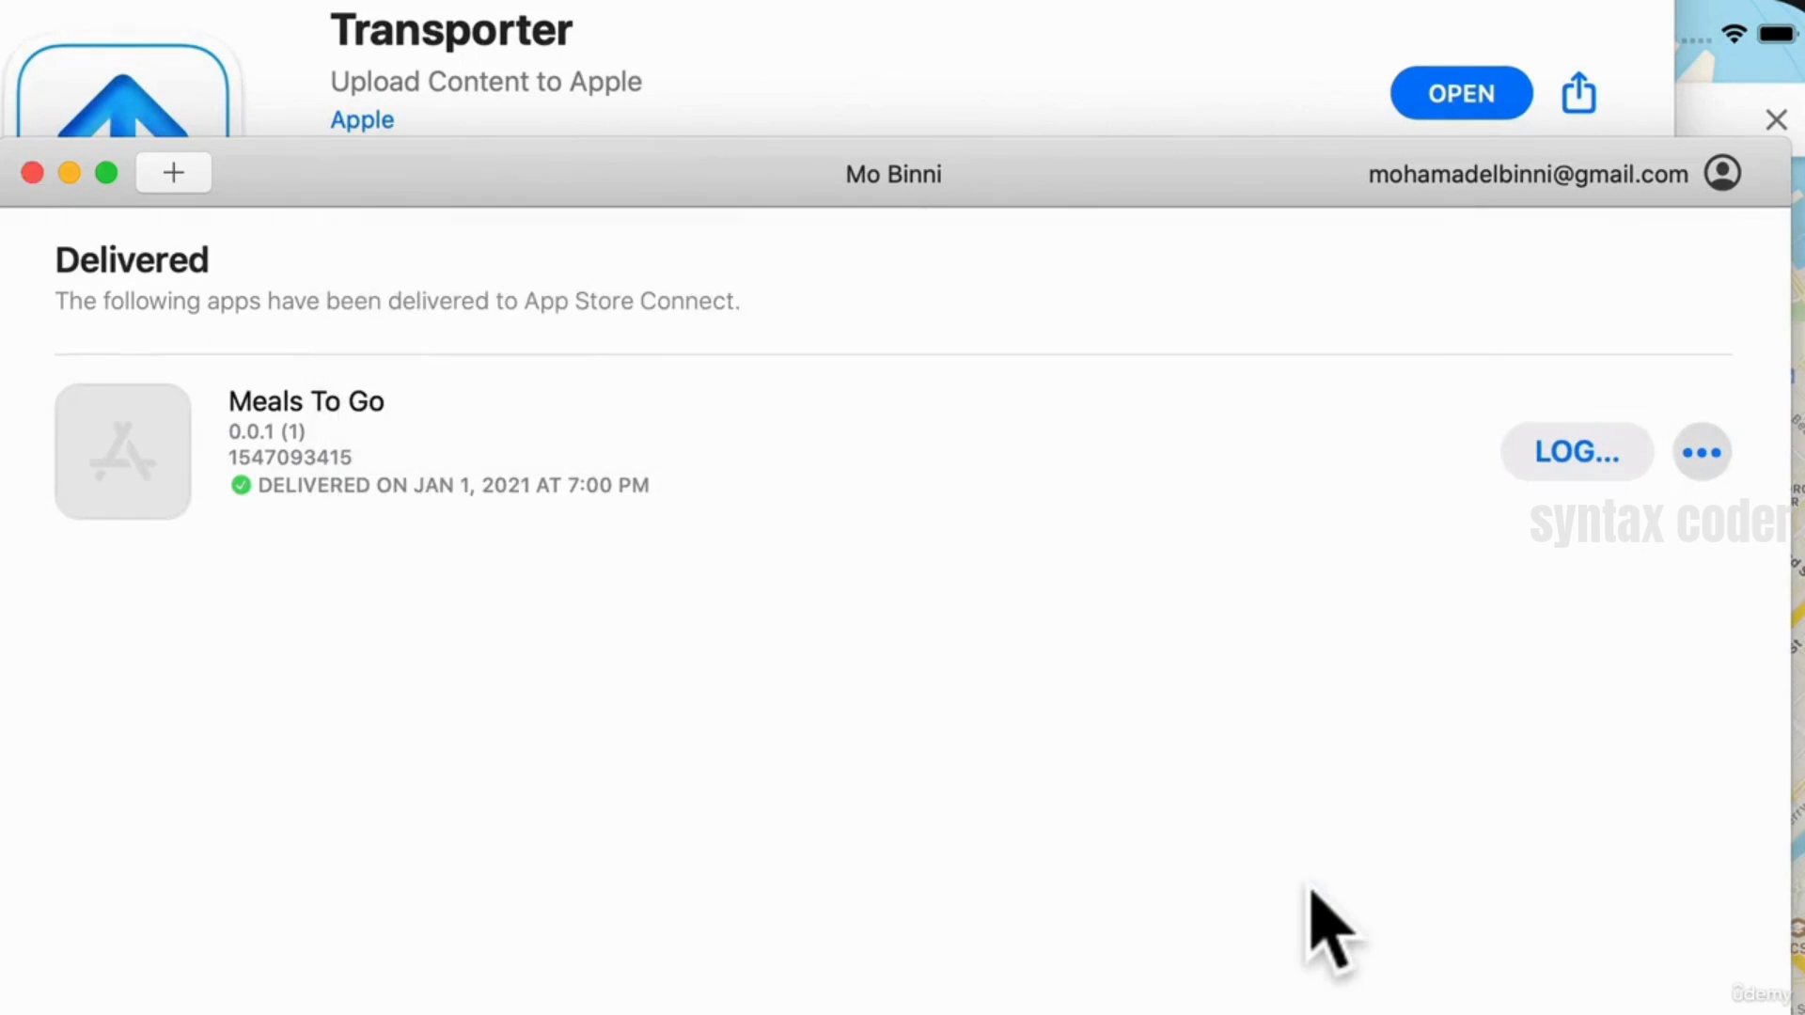
# Switch to the browser and check the build listed under Version 0.0.1 on the TestFlight iOS Builds page
pyautogui.hotkey('ctrl', 'Left')
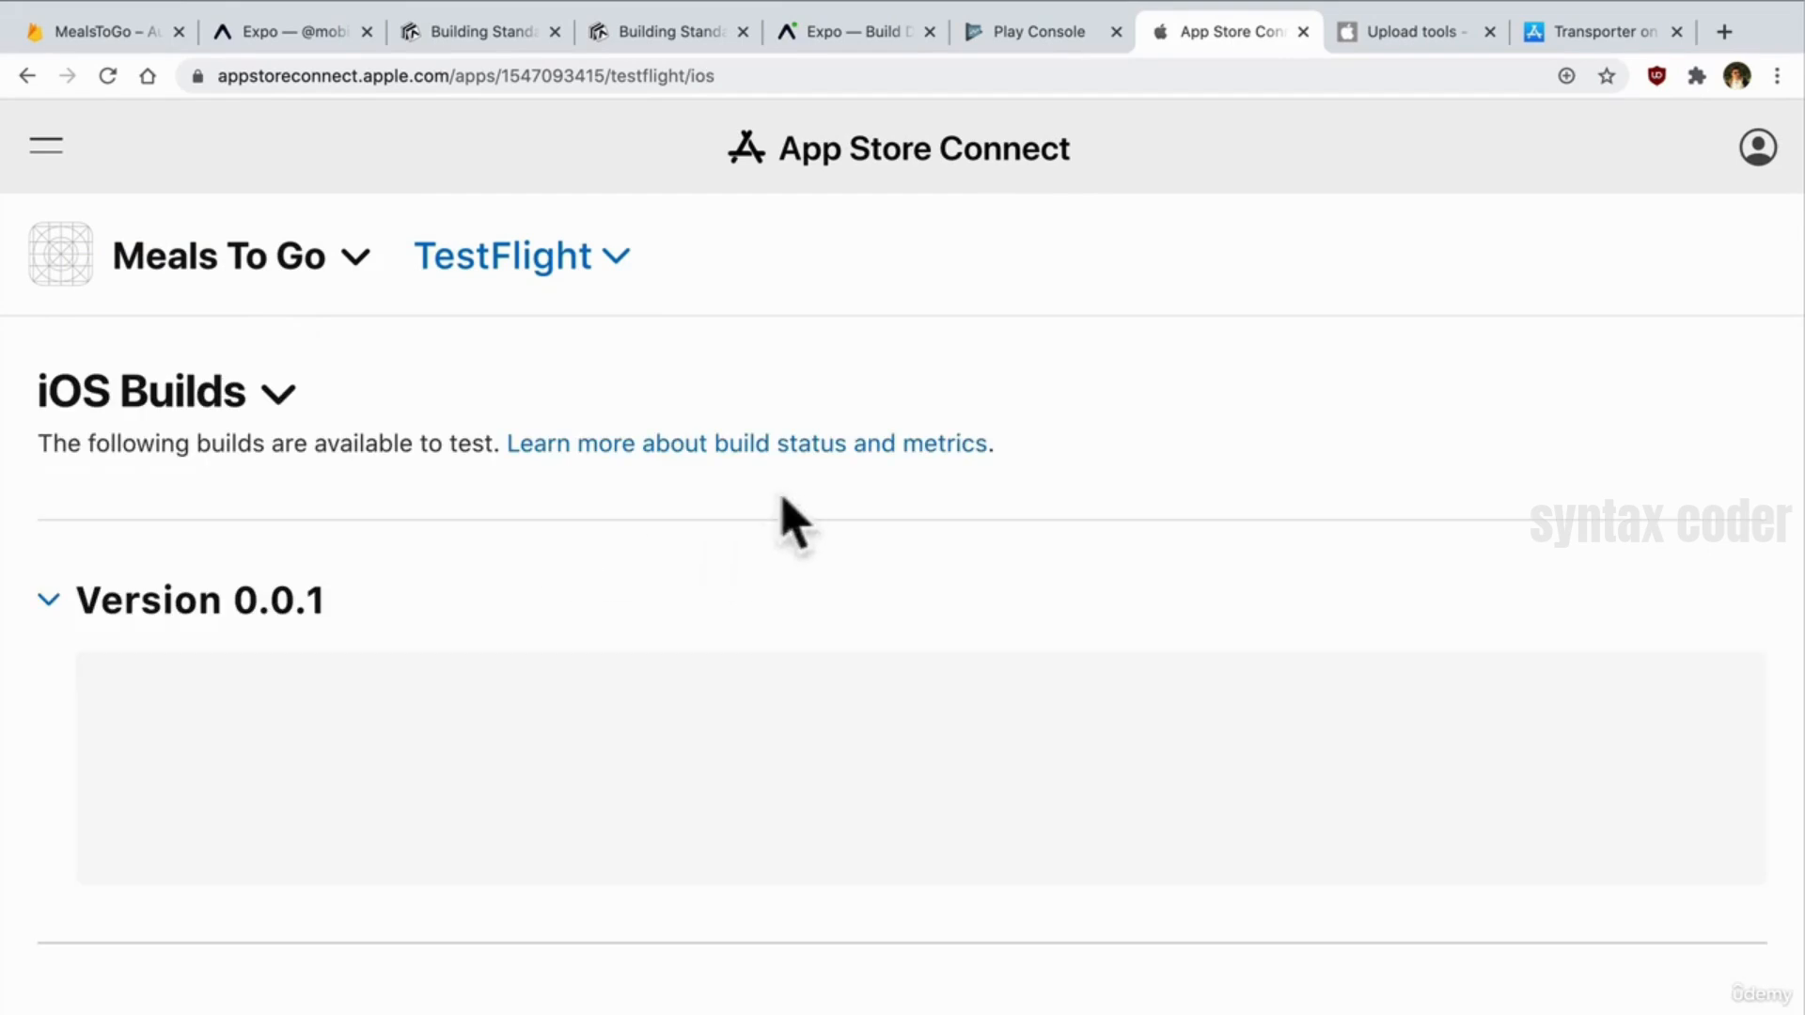
pyautogui.scroll(-2, 266, 759)
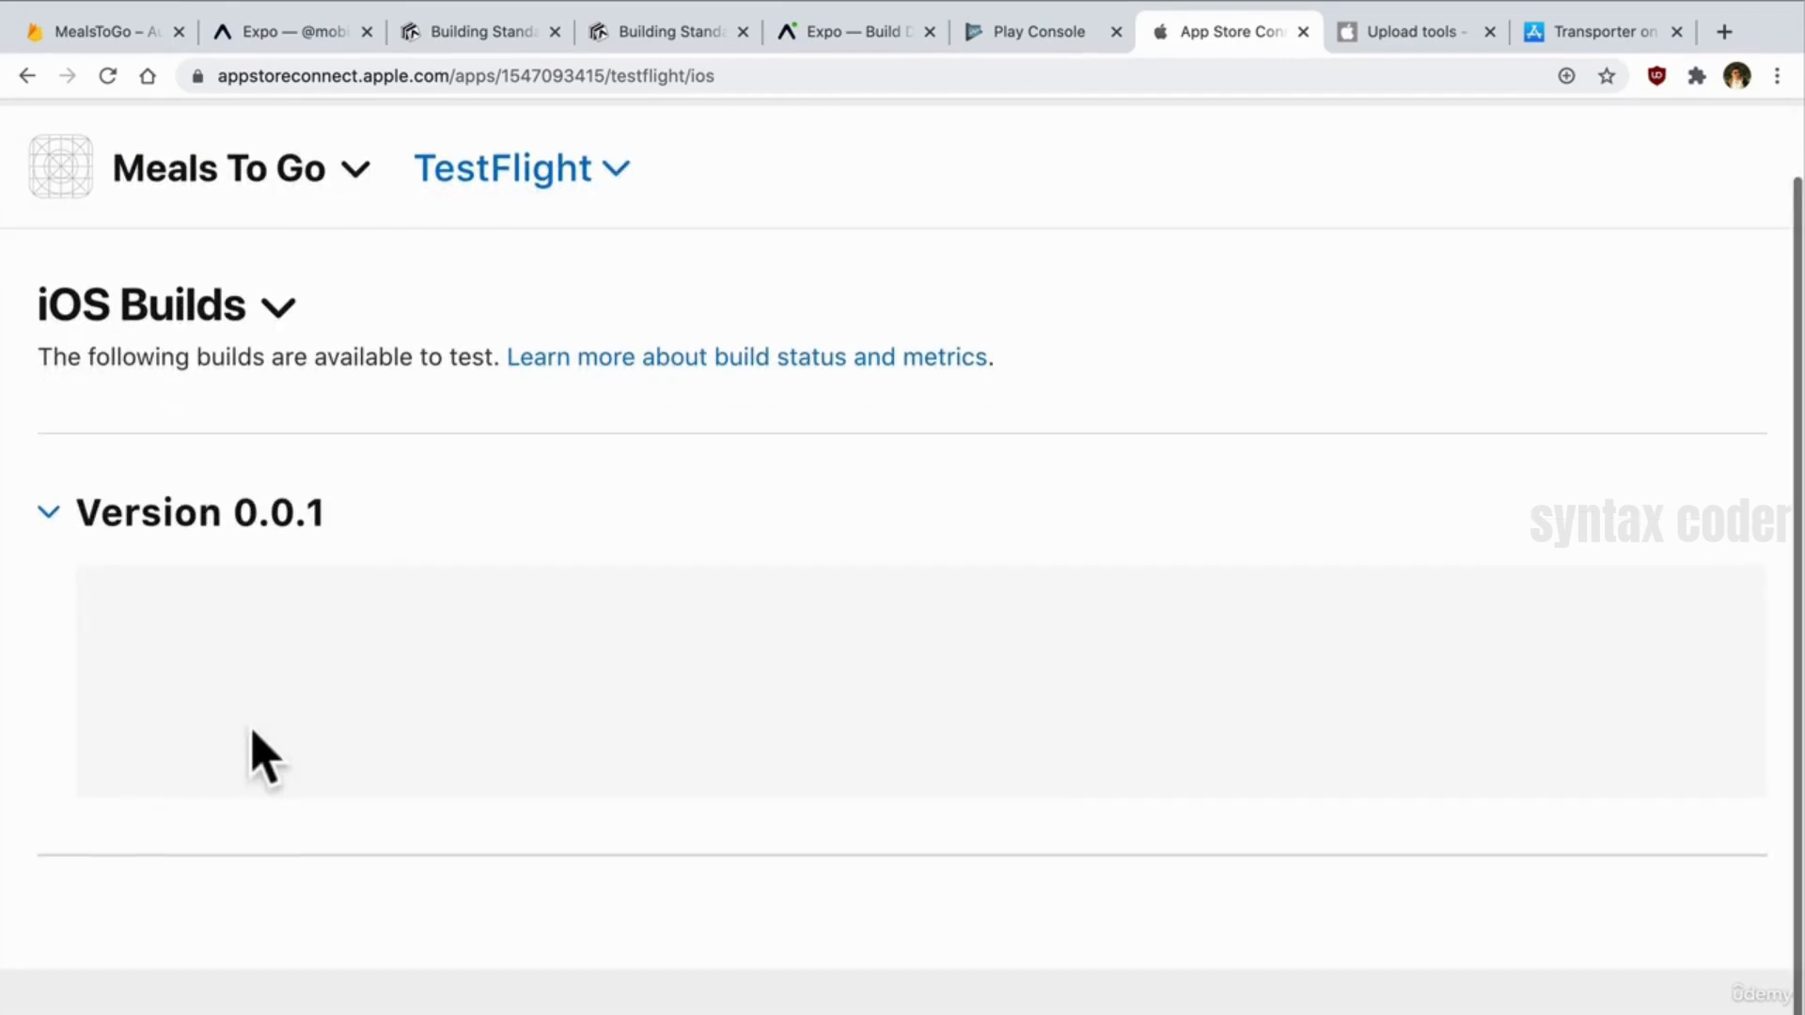
pyautogui.click(111, 524)
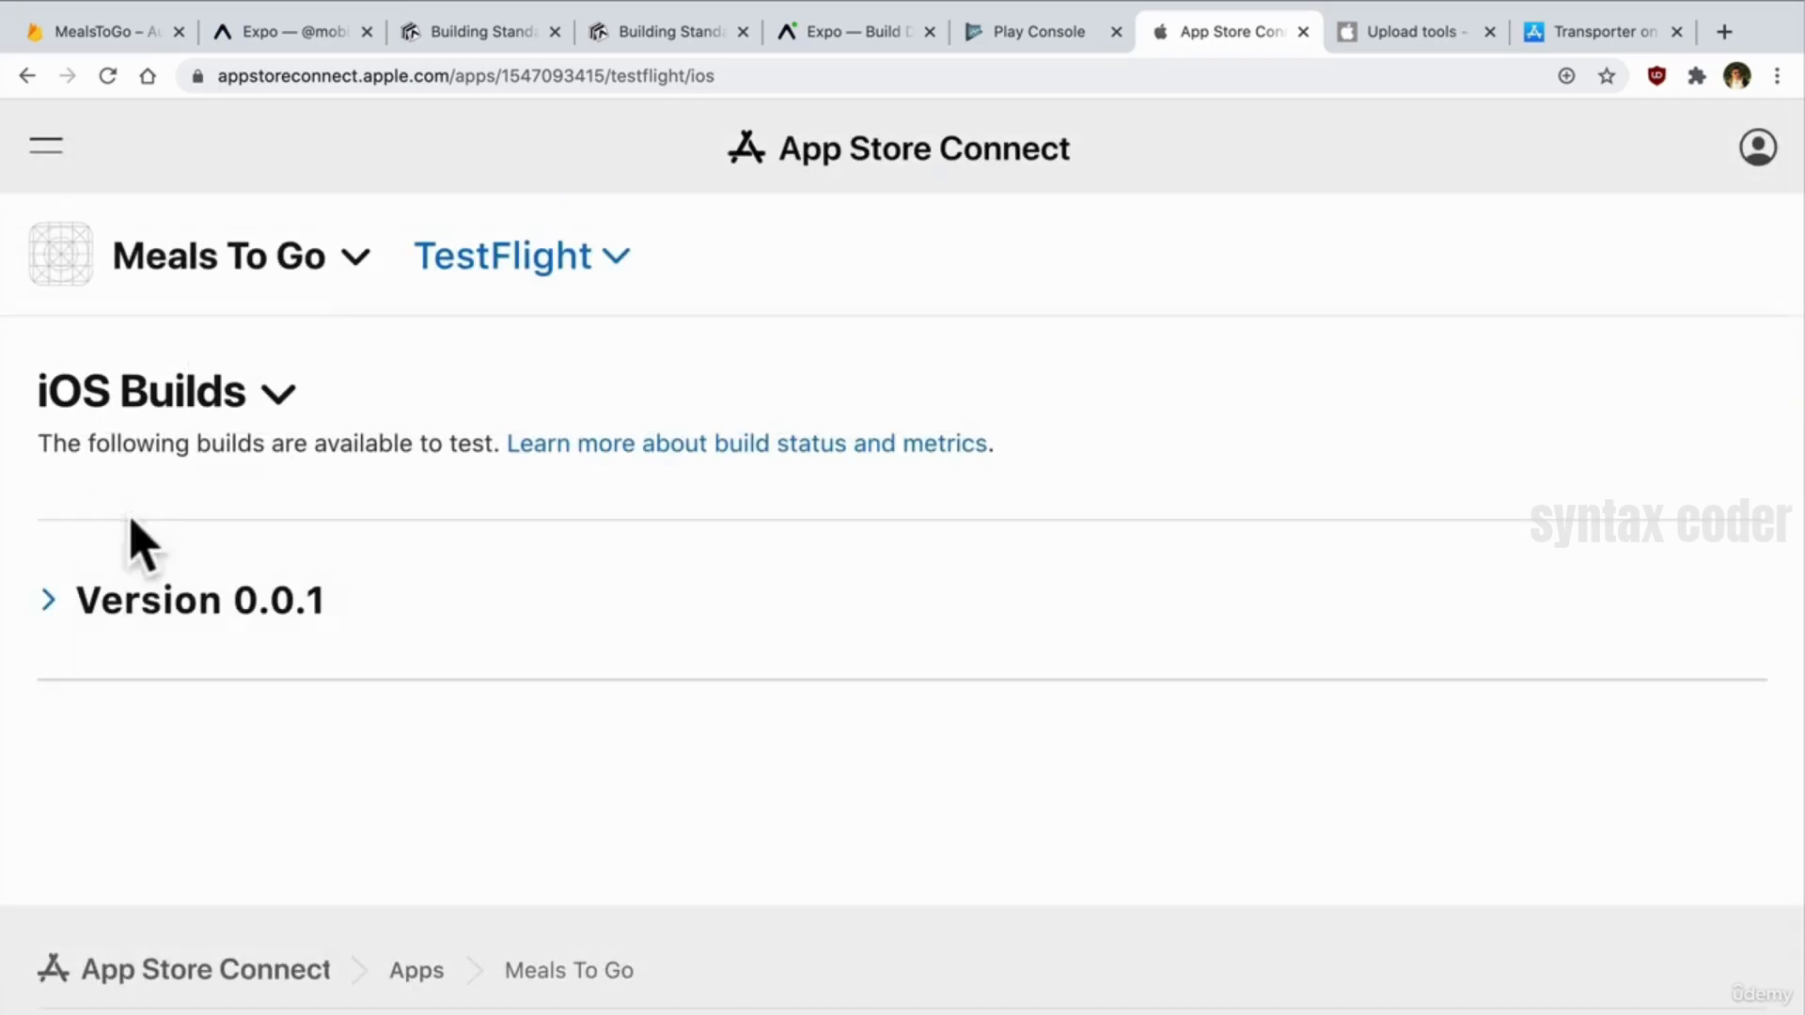
pyautogui.click(167, 606)
pyautogui.scroll(-2, 580, 881)
pyautogui.scroll(3, 580, 881)
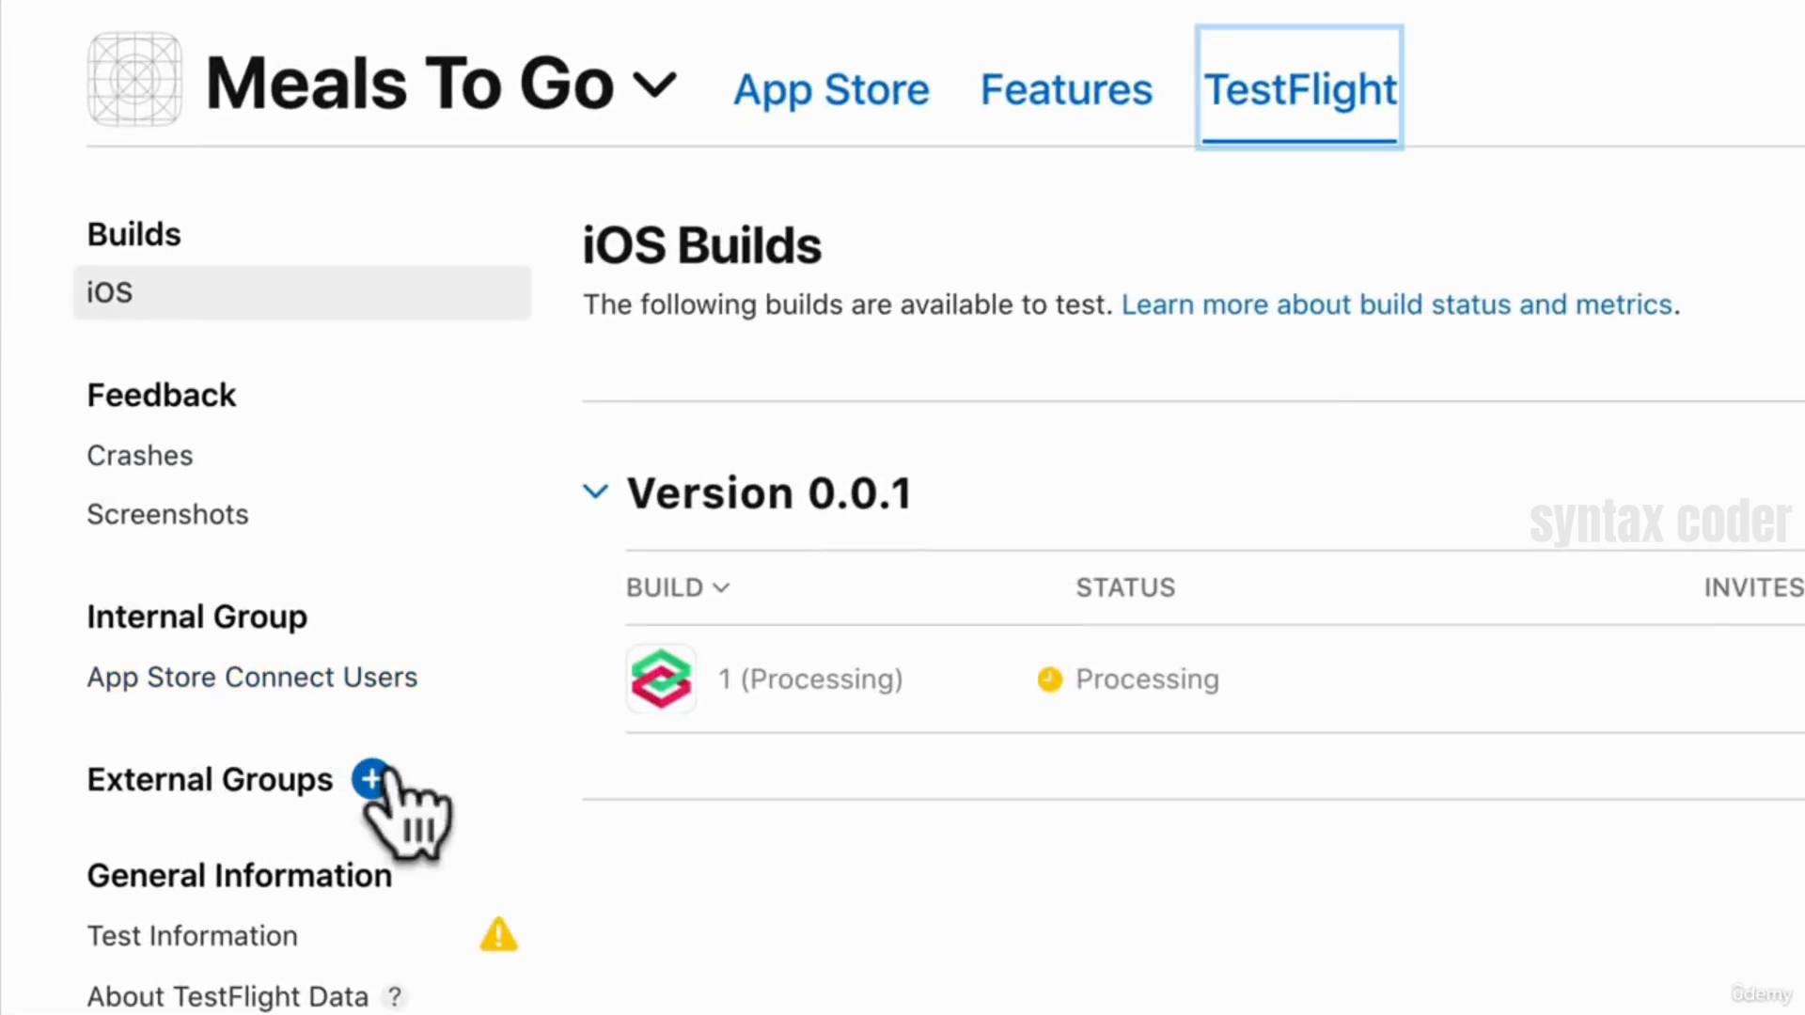
# Add the account holder as a tester in the App Store Connect Users internal group and return to the iOS builds
pyautogui.click(312, 678)
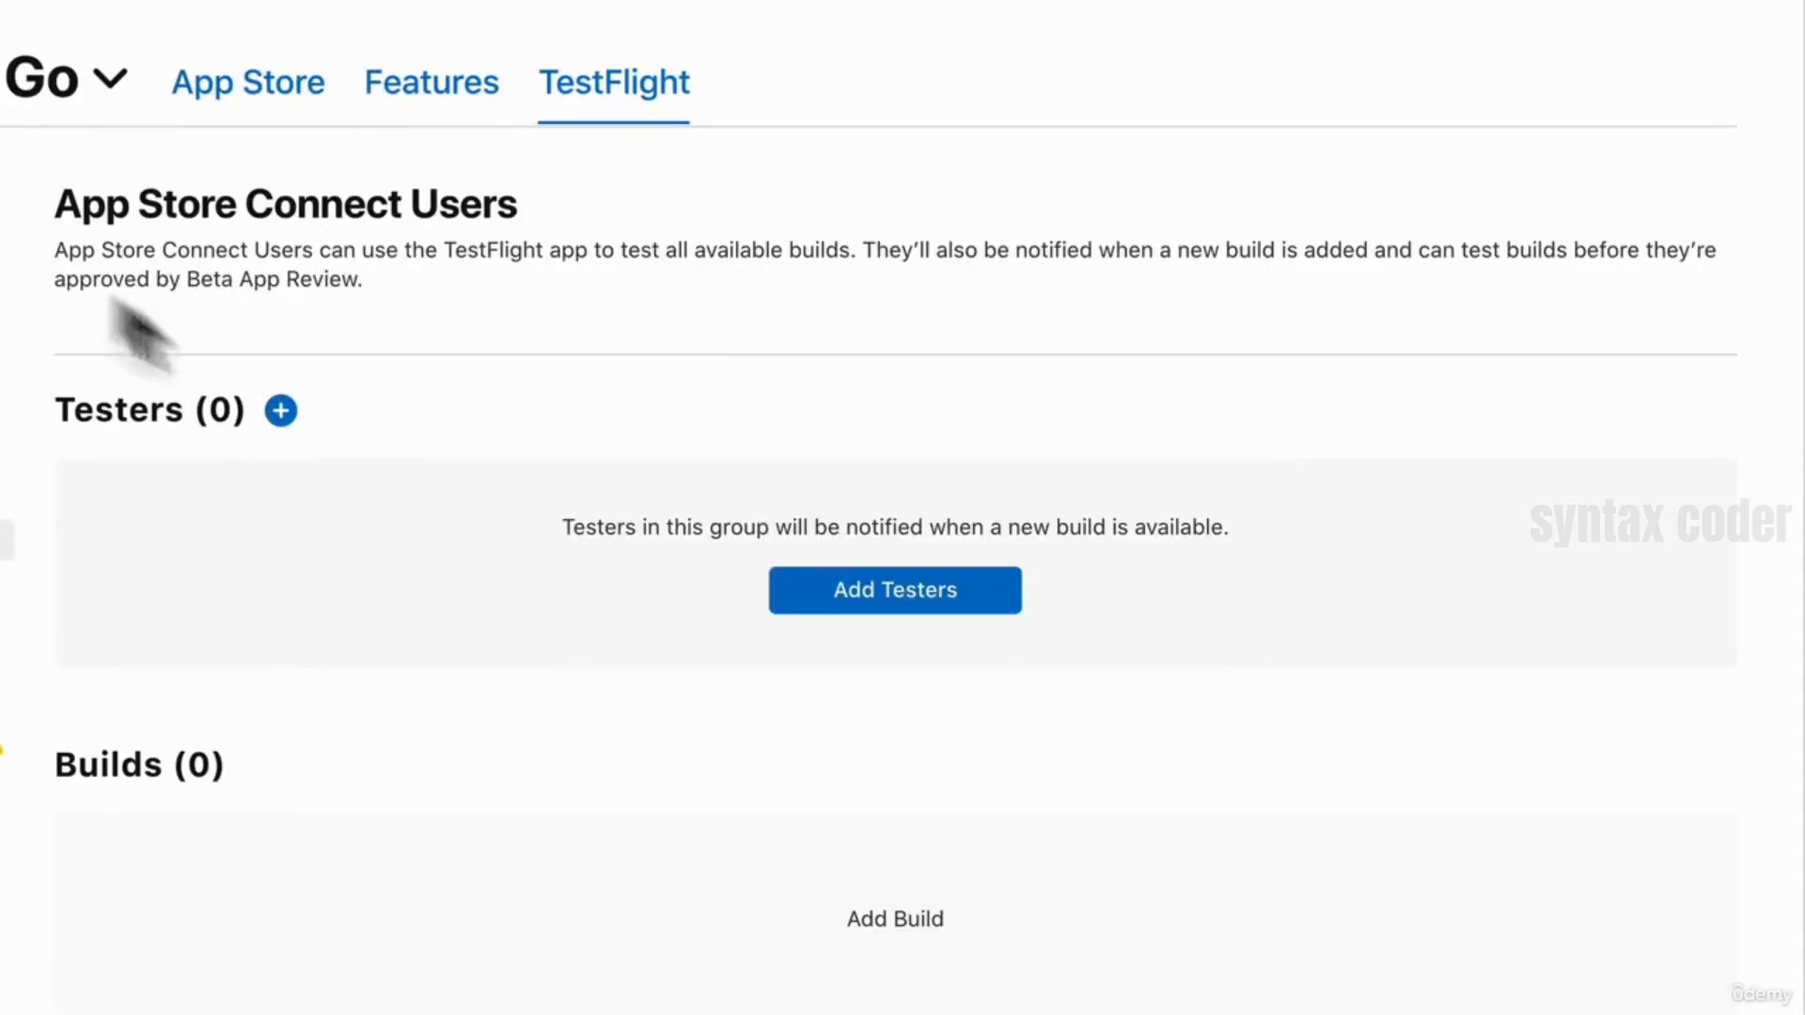
pyautogui.tripleClick(72, 260)
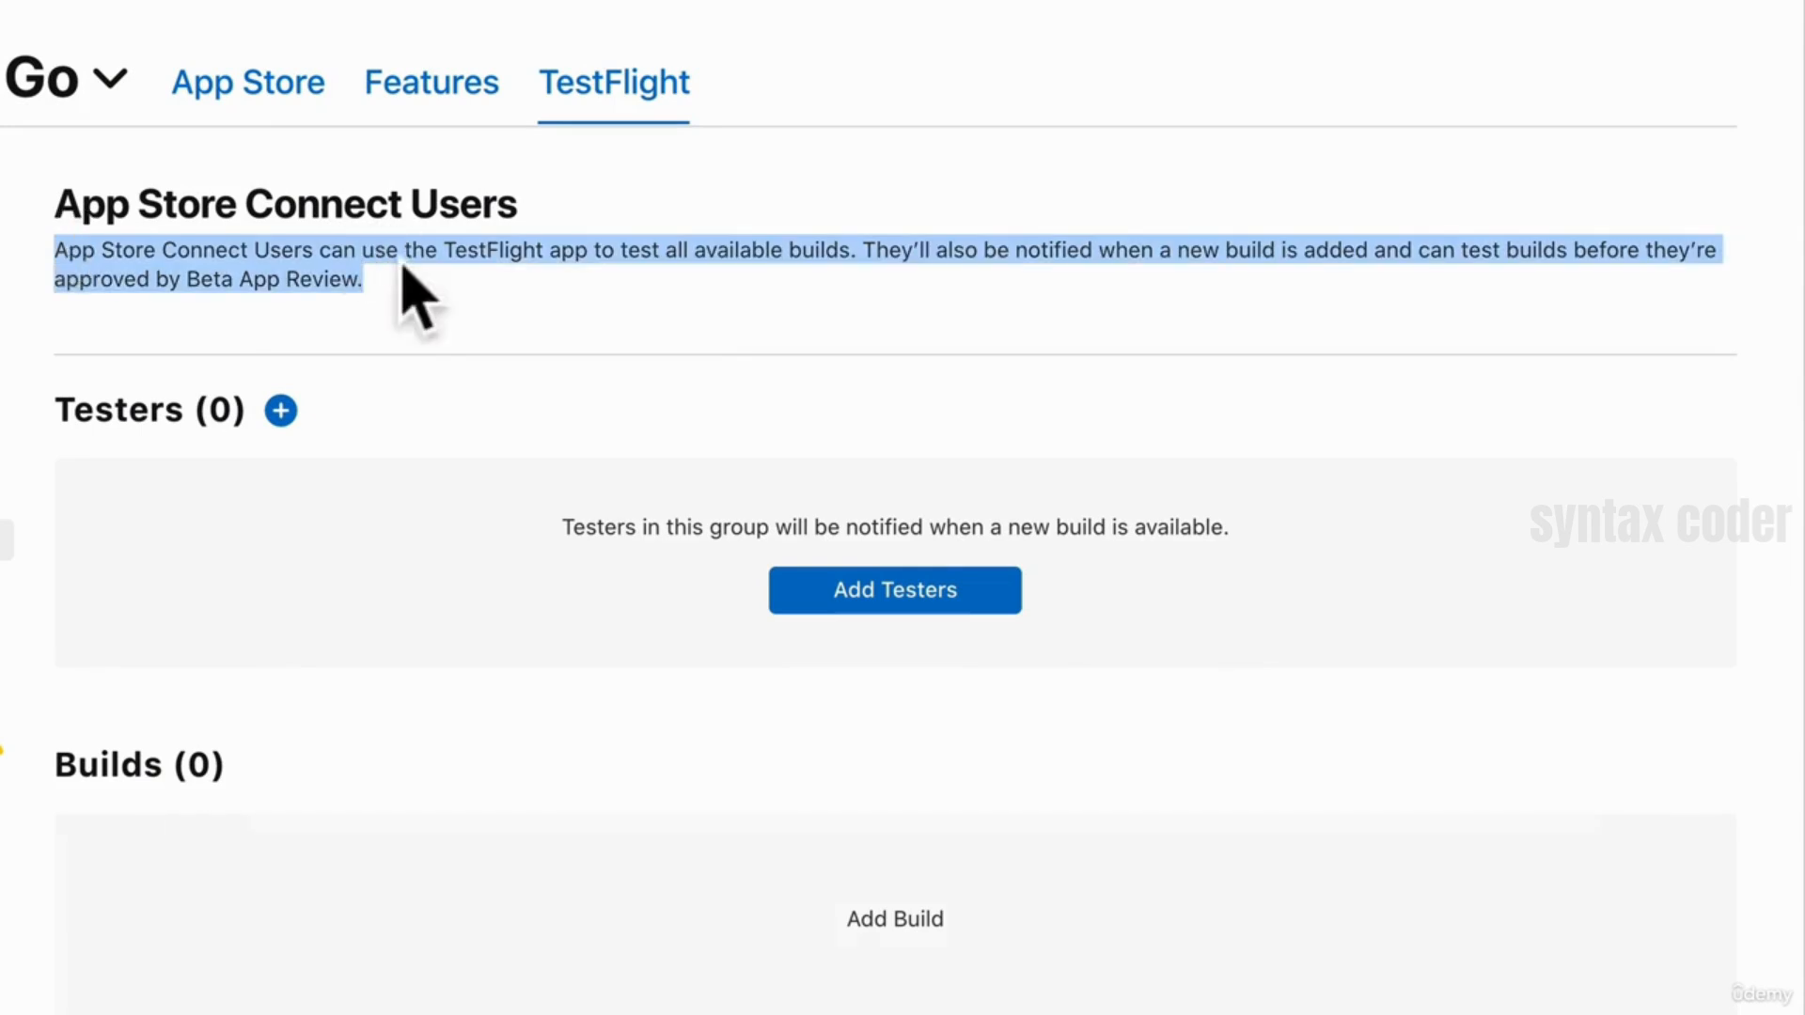
pyautogui.click(460, 239)
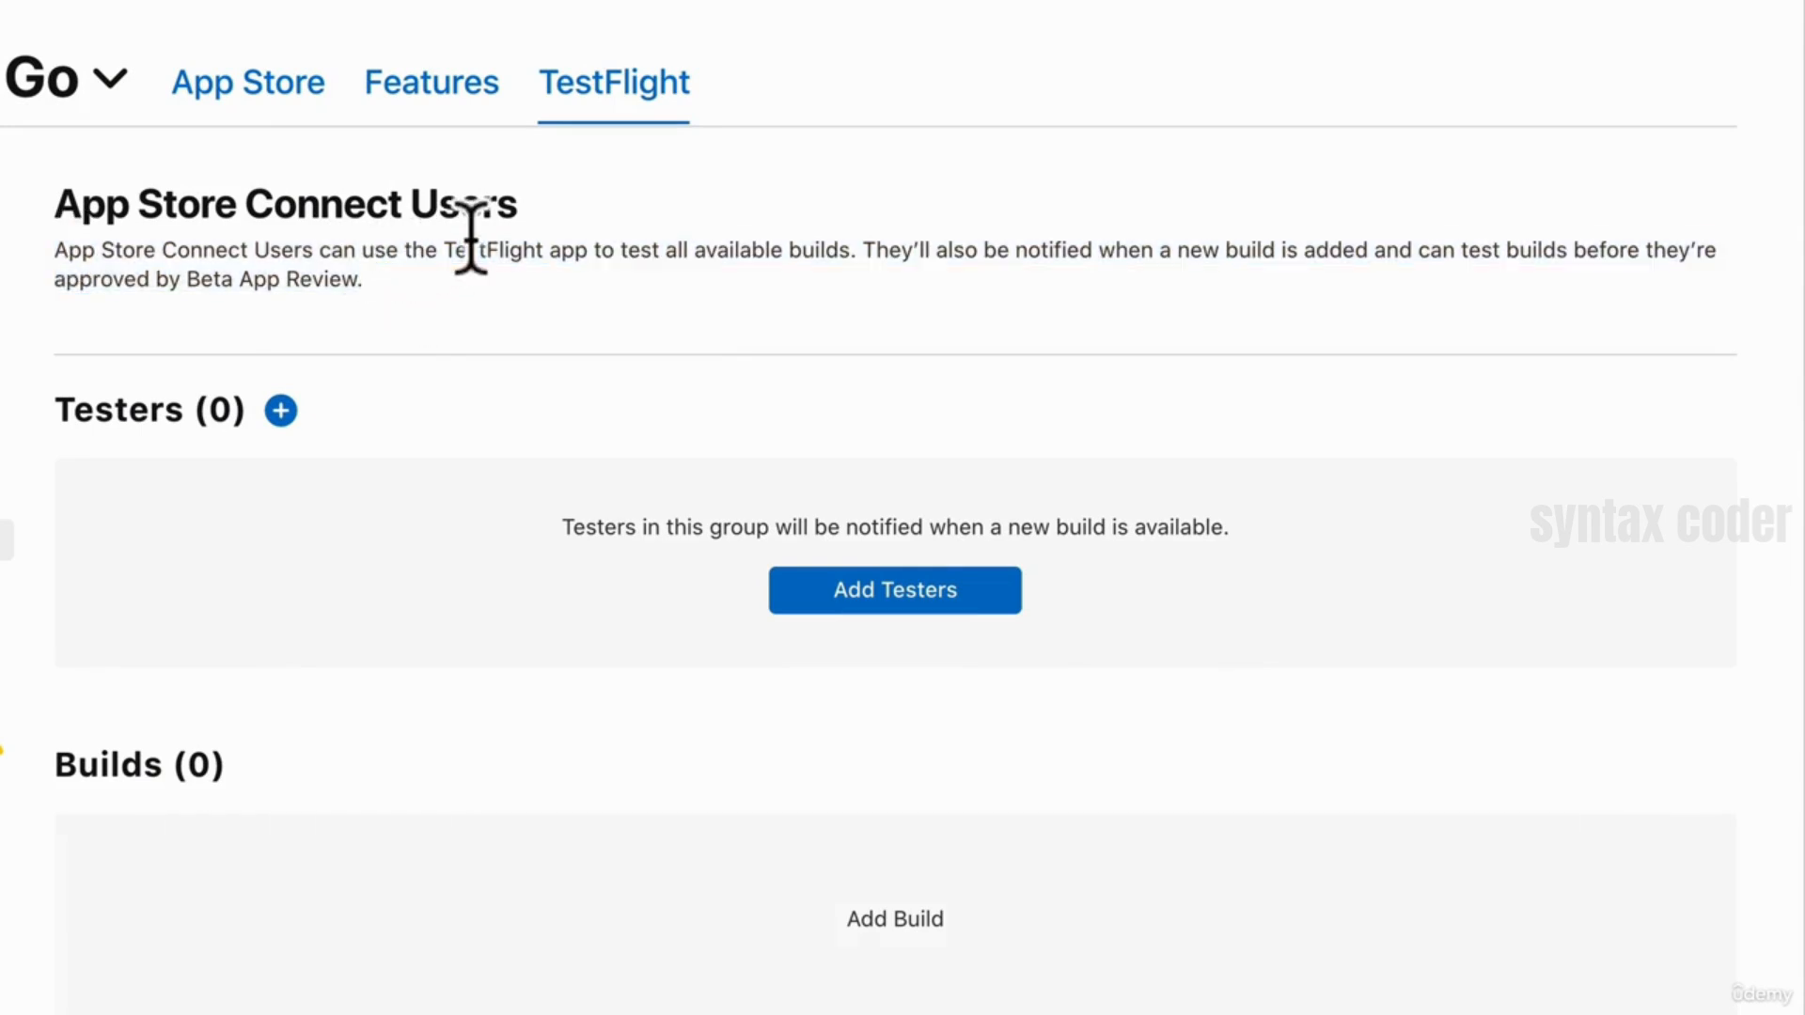
pyautogui.click(951, 607)
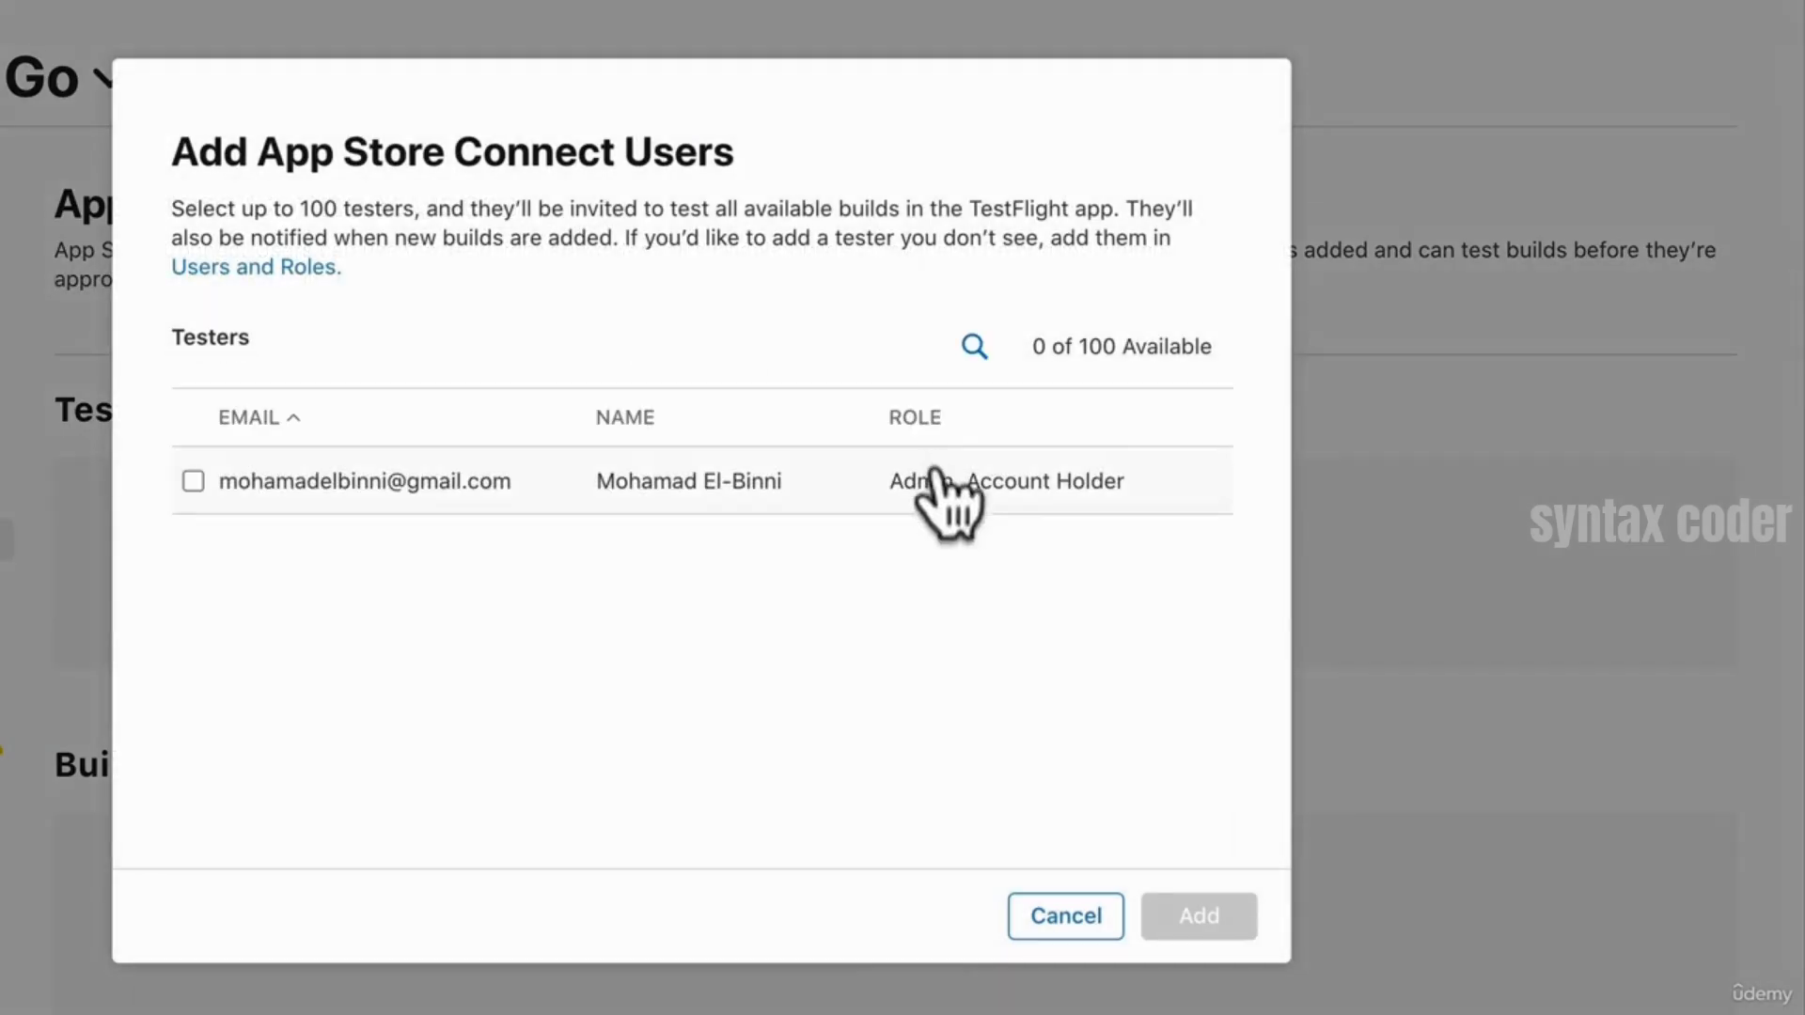
pyautogui.click(193, 482)
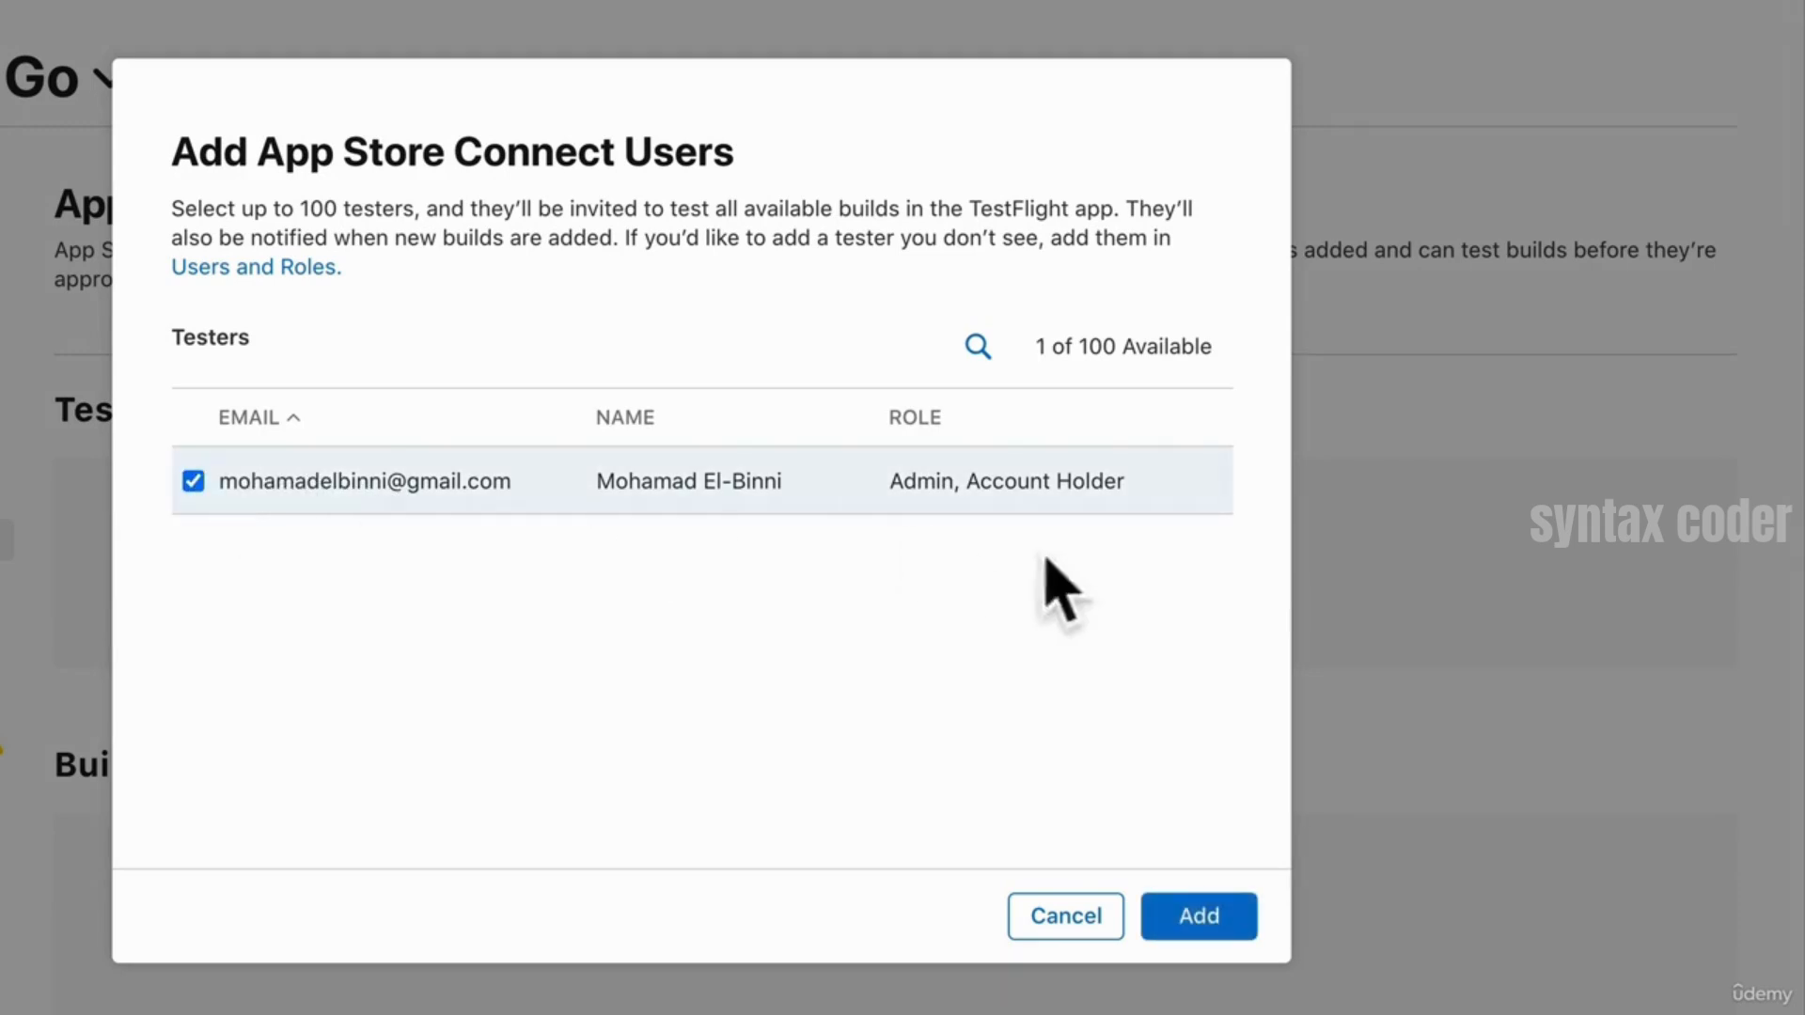
pyautogui.click(1226, 919)
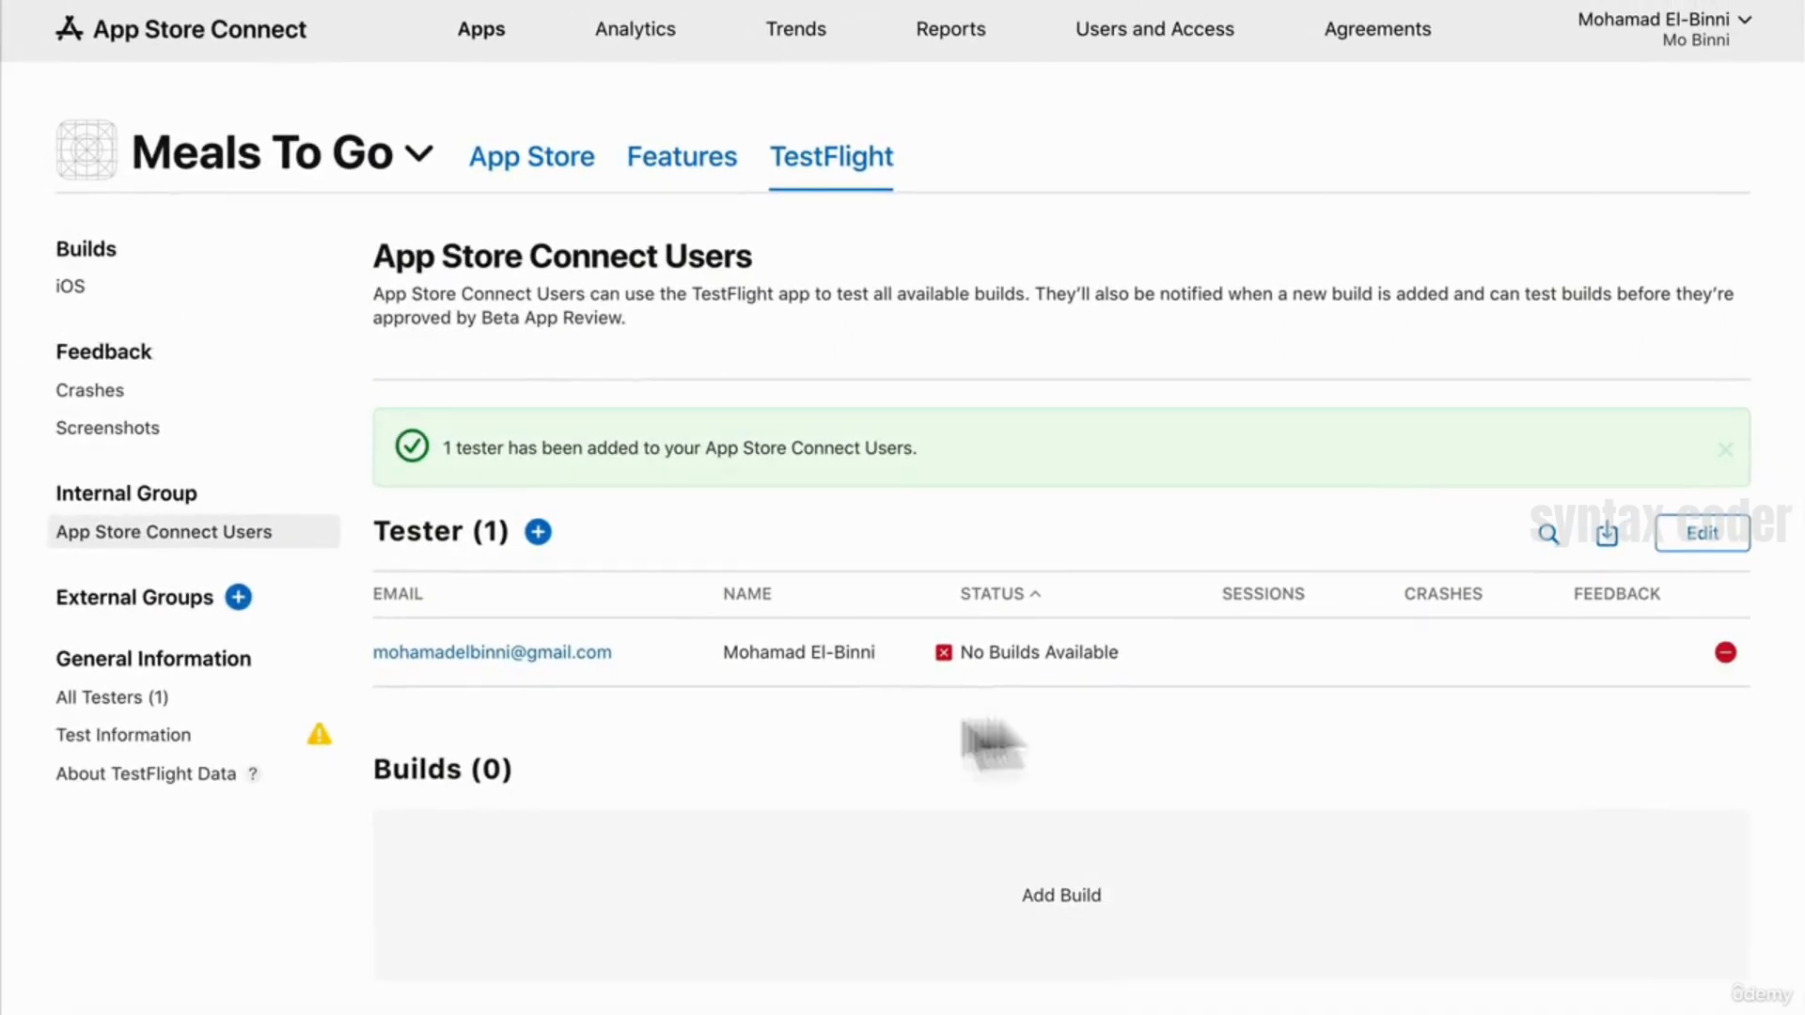
pyautogui.click(94, 285)
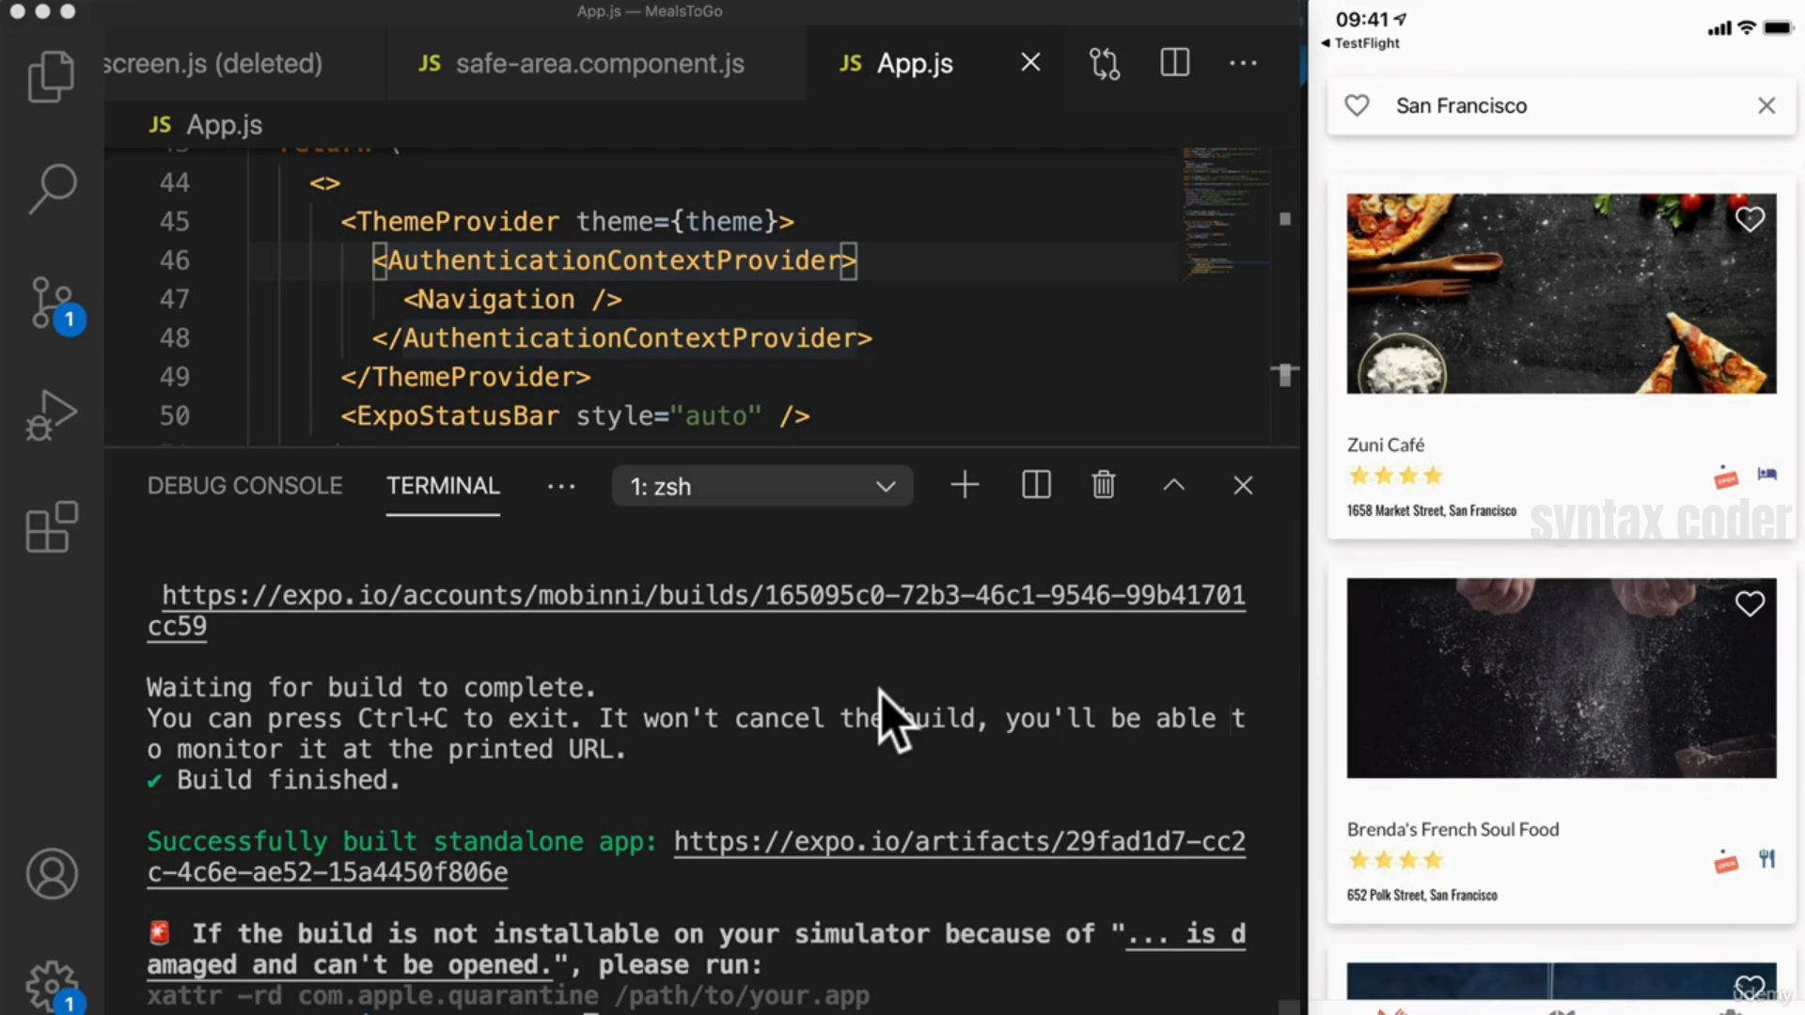
# Return to App Store Connect in the browser and check the build status in TestFlight's iOS builds
pyautogui.click(878, 696)
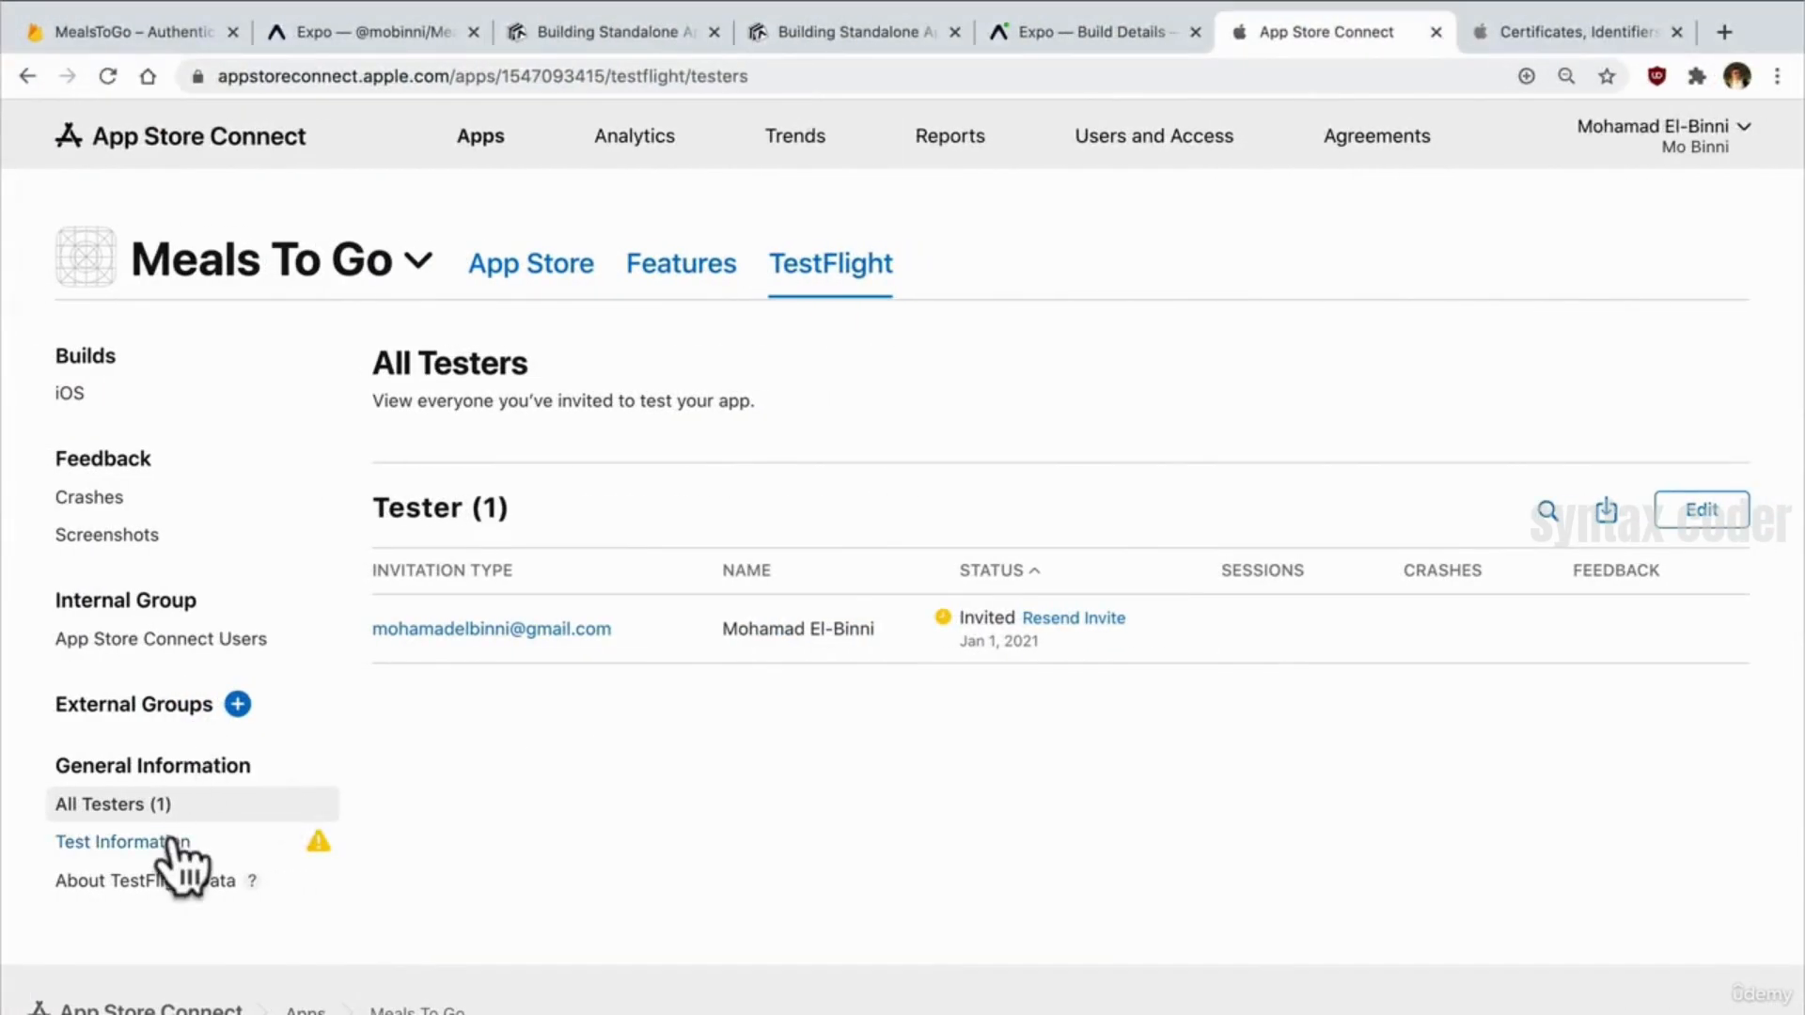
pyautogui.moveTo(720, 606)
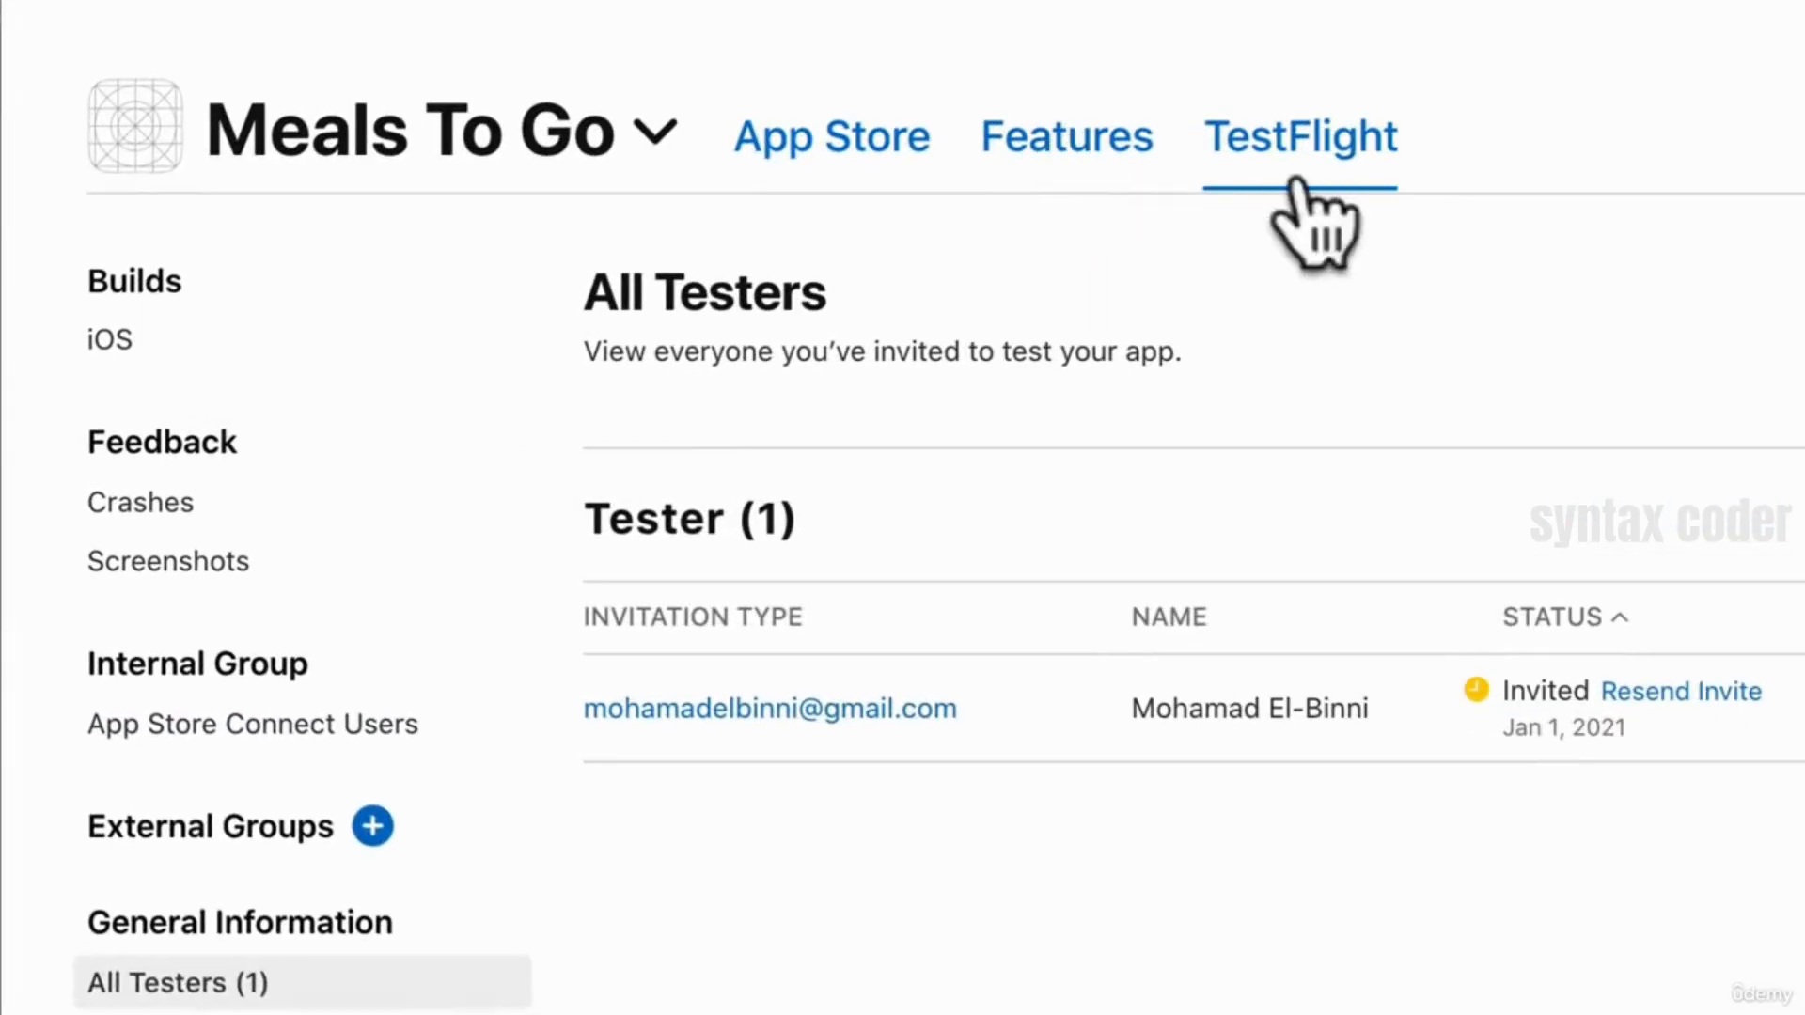
pyautogui.click(1302, 174)
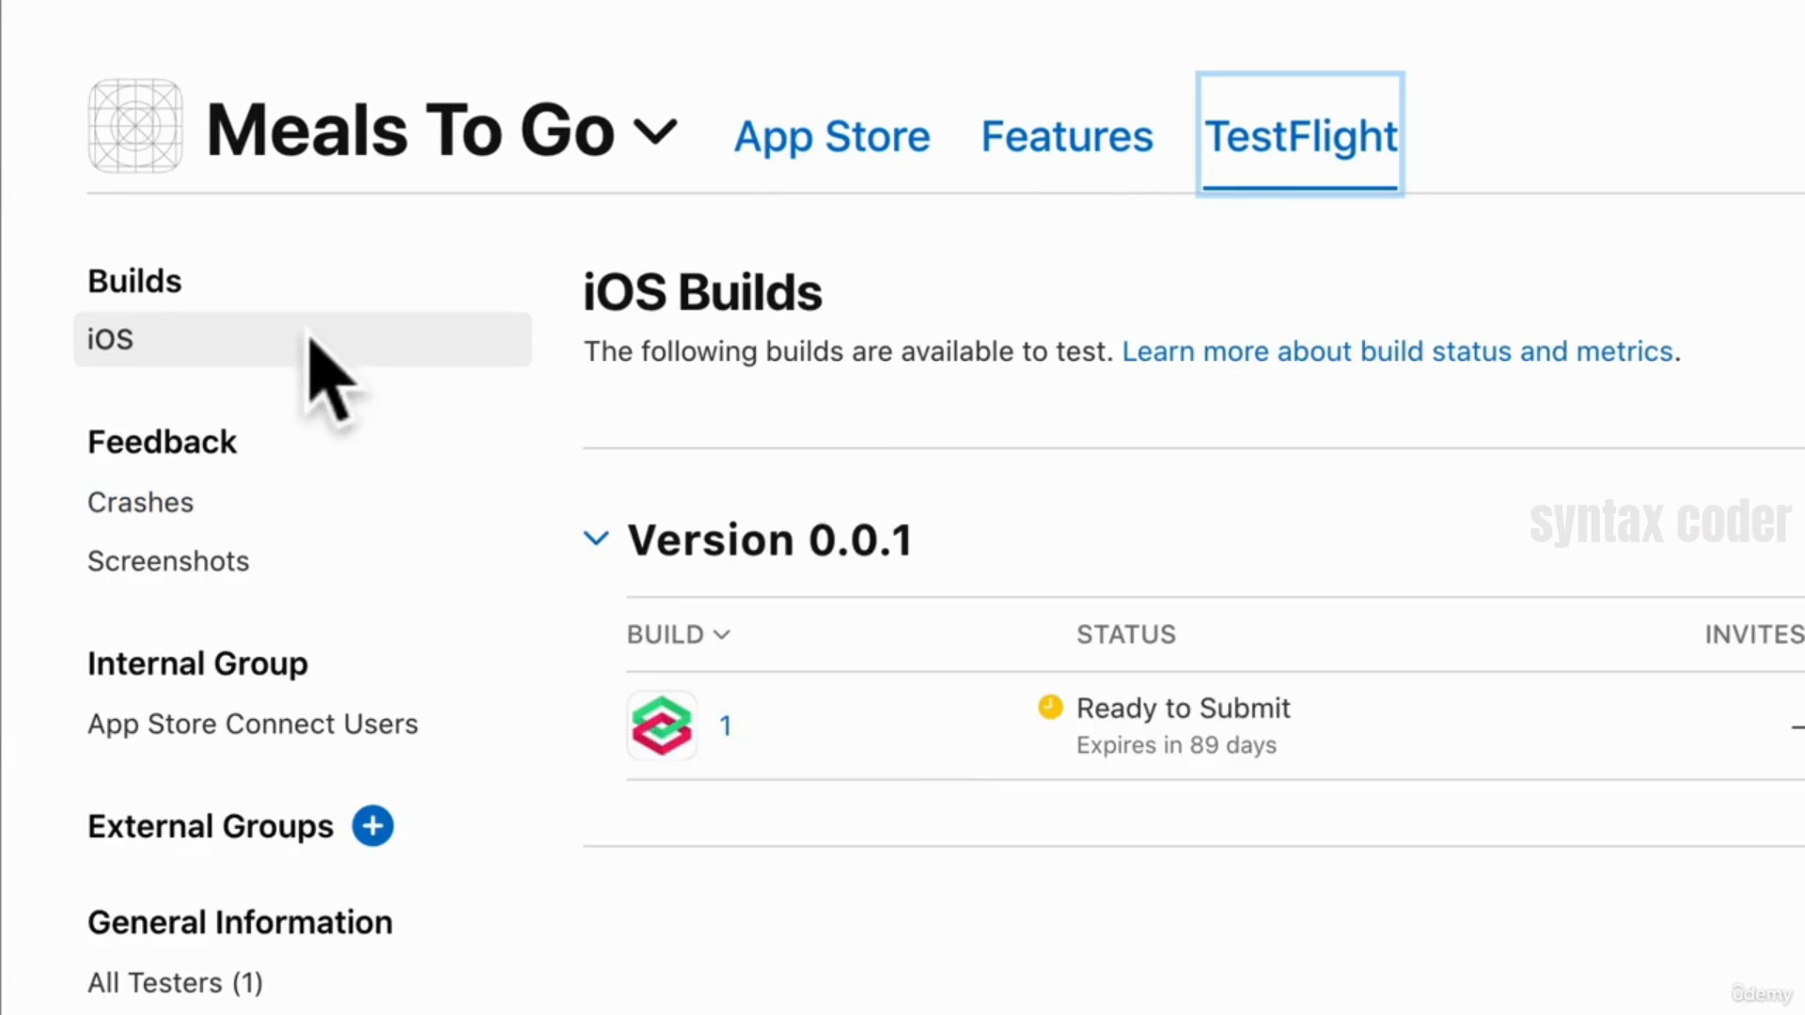
# View the builds that can be attached to iOS App 1.0 on its App Store page, and cancel without selecting one
pyautogui.click(798, 170)
pyautogui.scroll(-12, 957, 423)
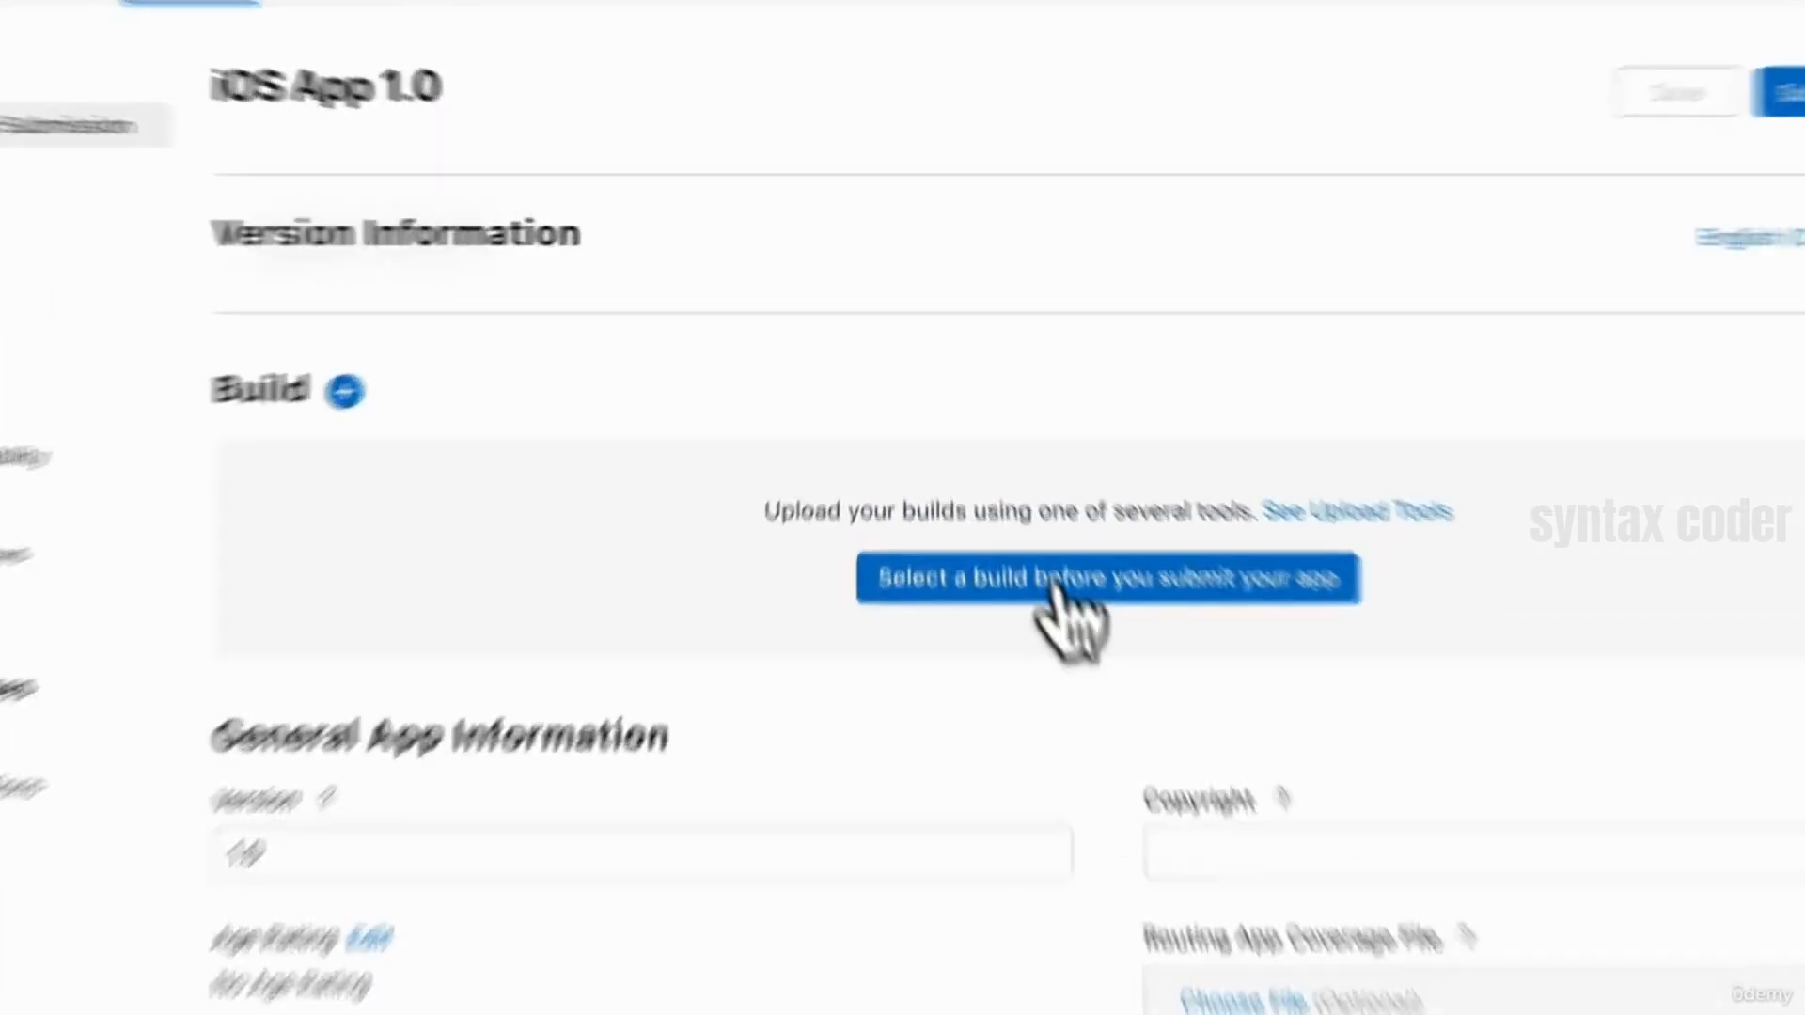
pyautogui.click(1090, 669)
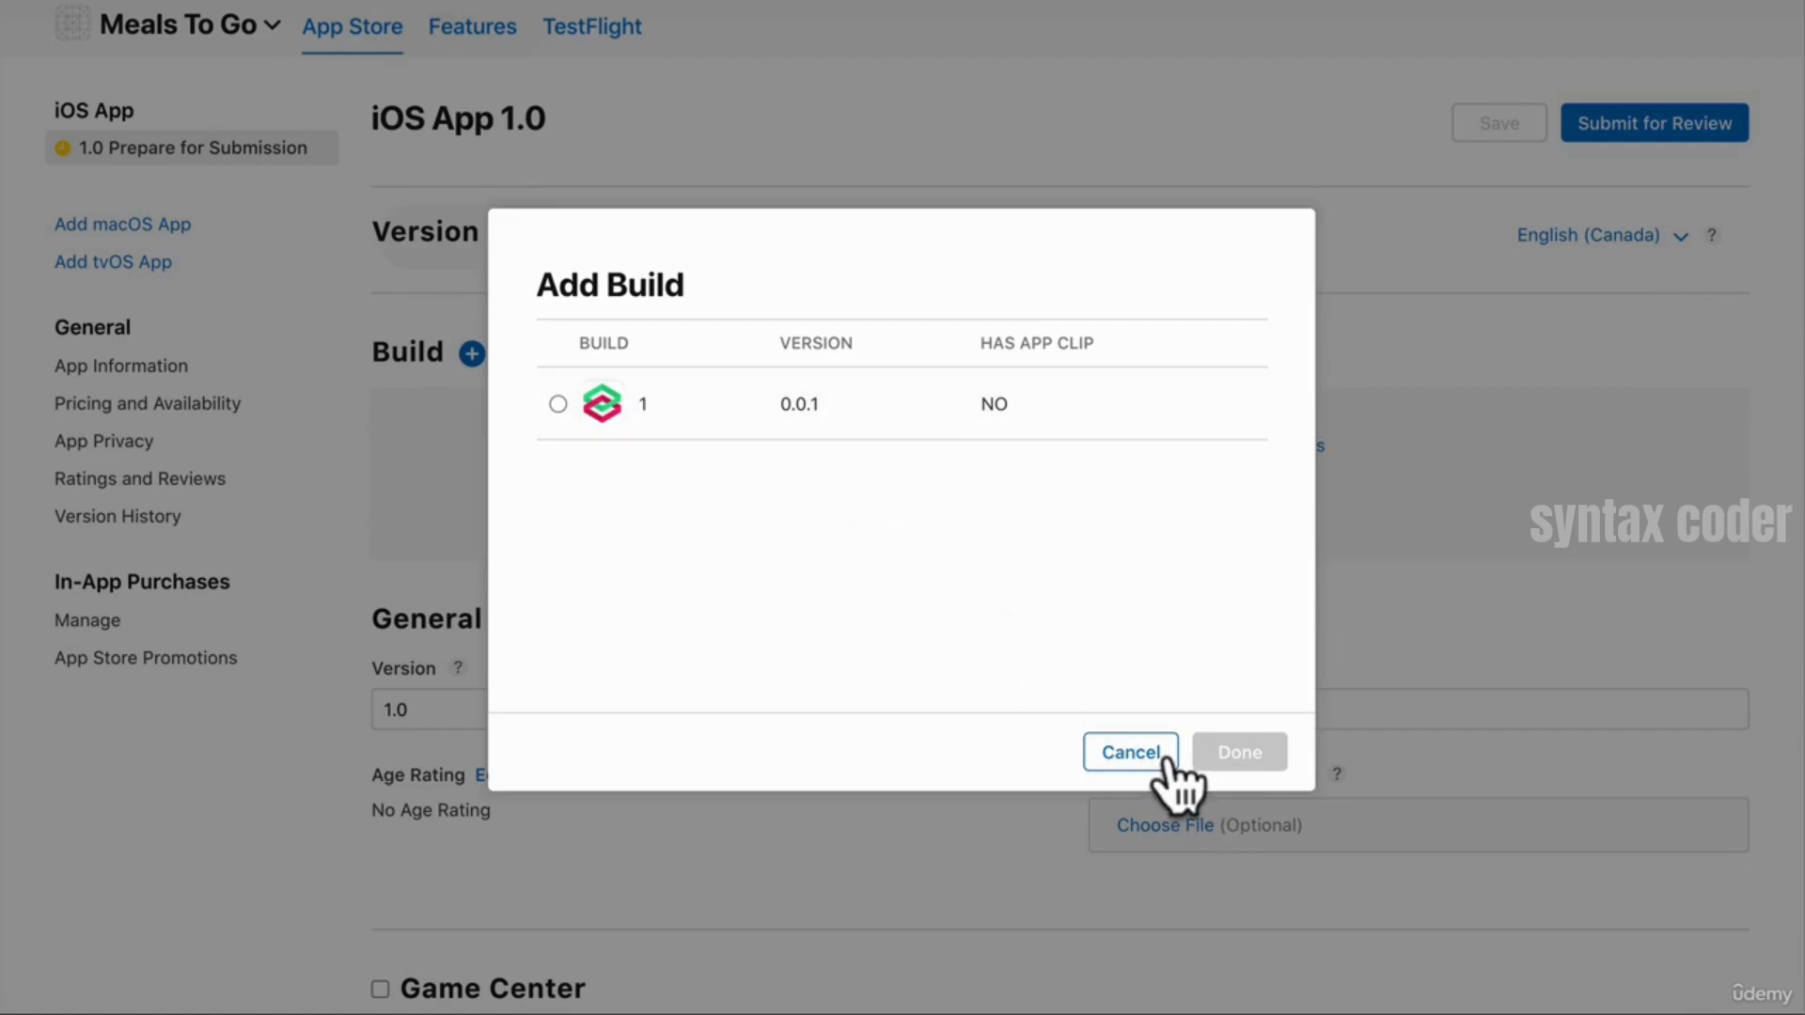
pyautogui.click(1131, 752)
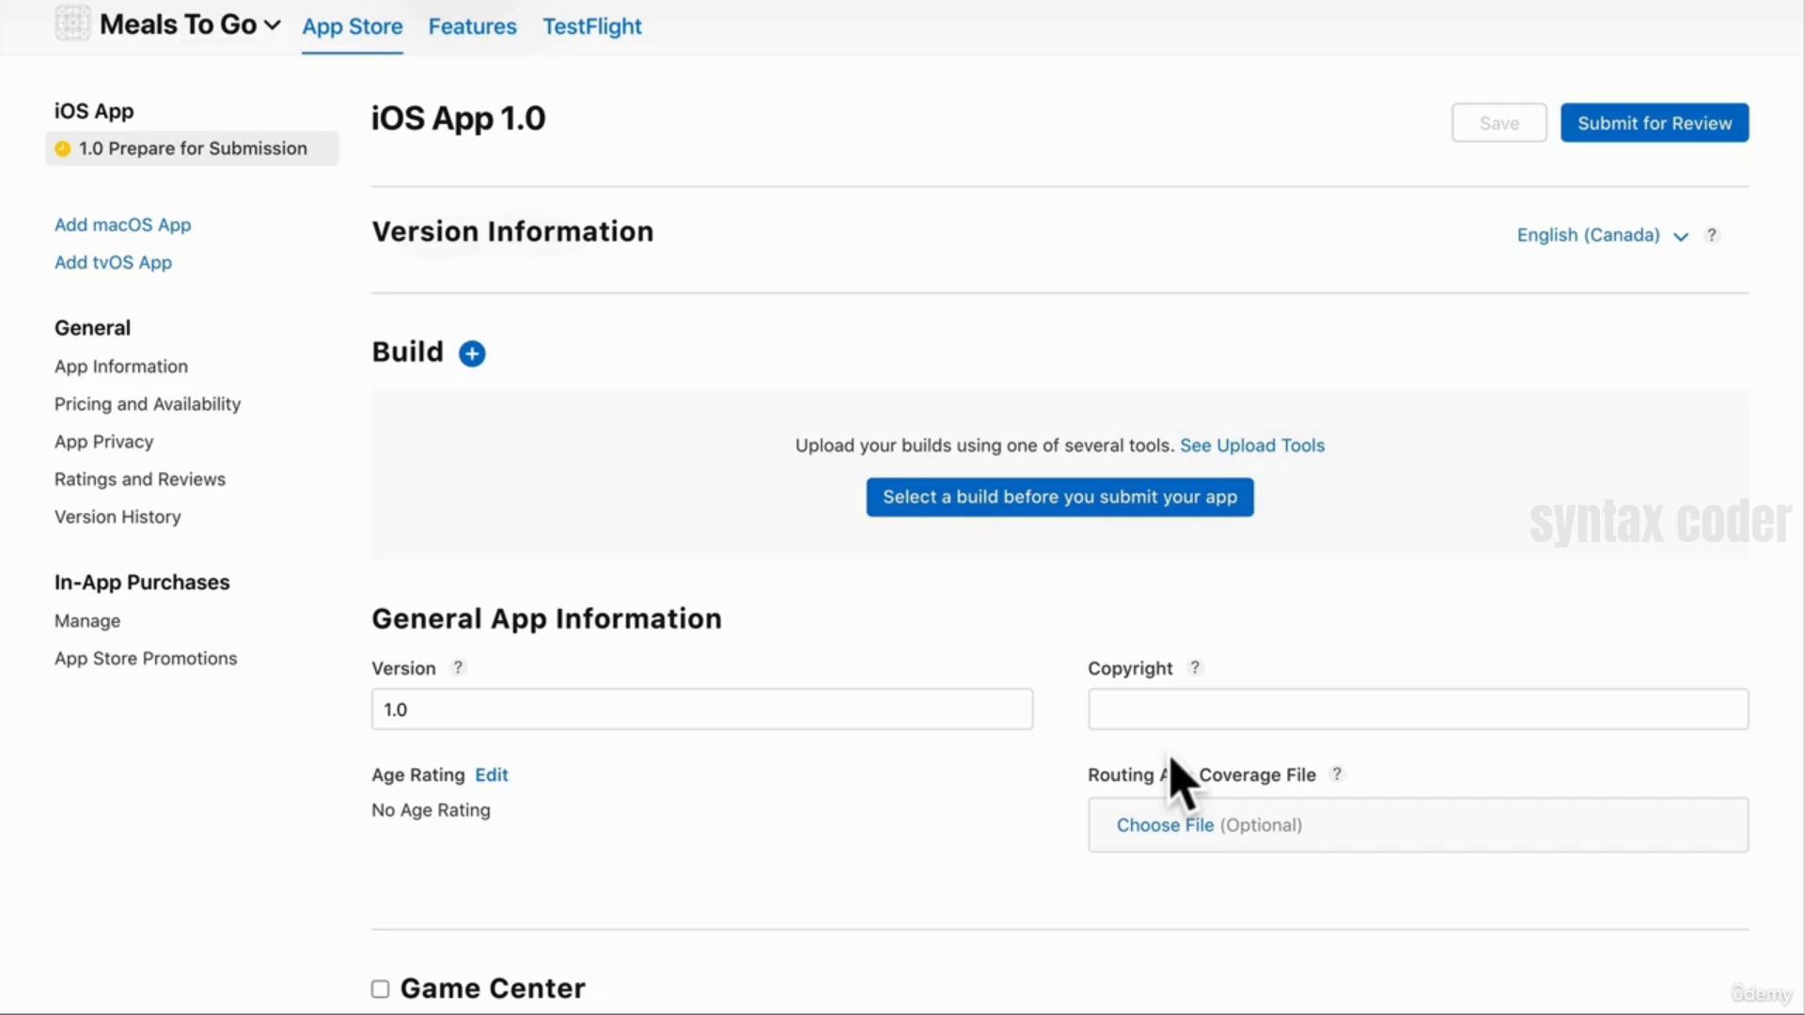
# Examine the sign-in, contact and version release settings of iOS App 1.0, and return to TestFlight's list of all testers
pyautogui.scroll(-10, 1190, 693)
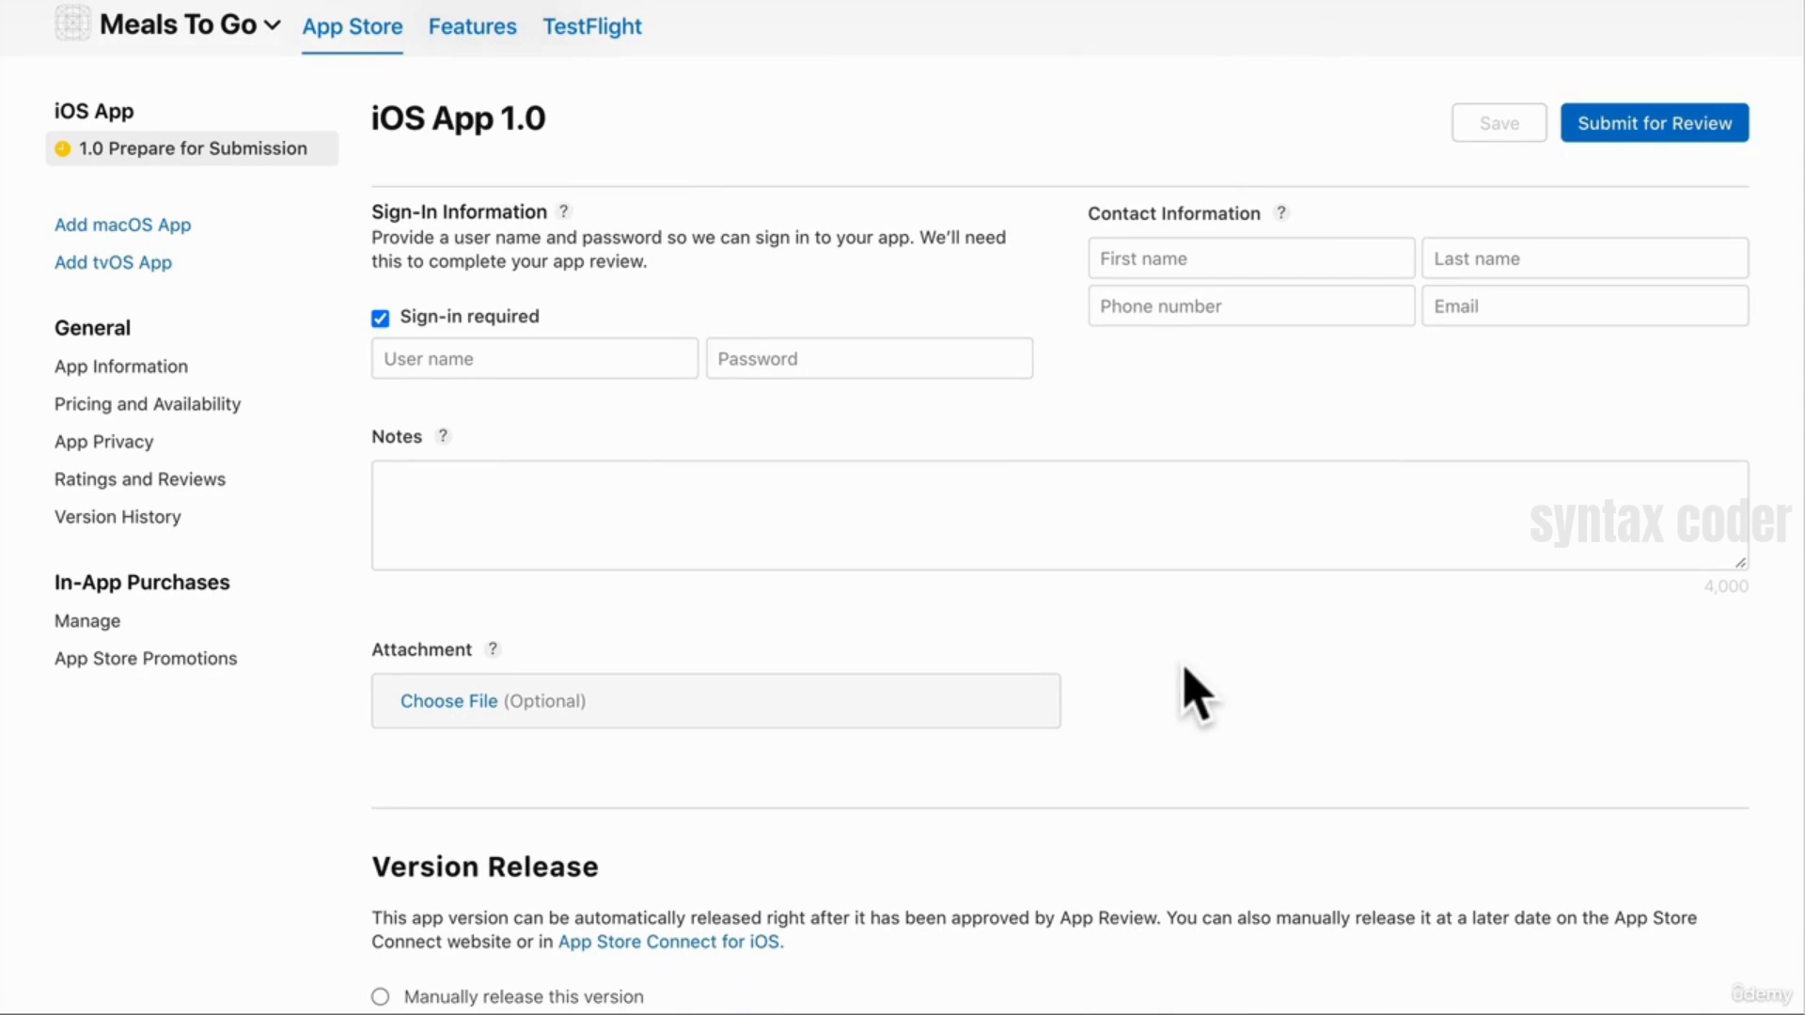
pyautogui.scroll(-4, 1194, 696)
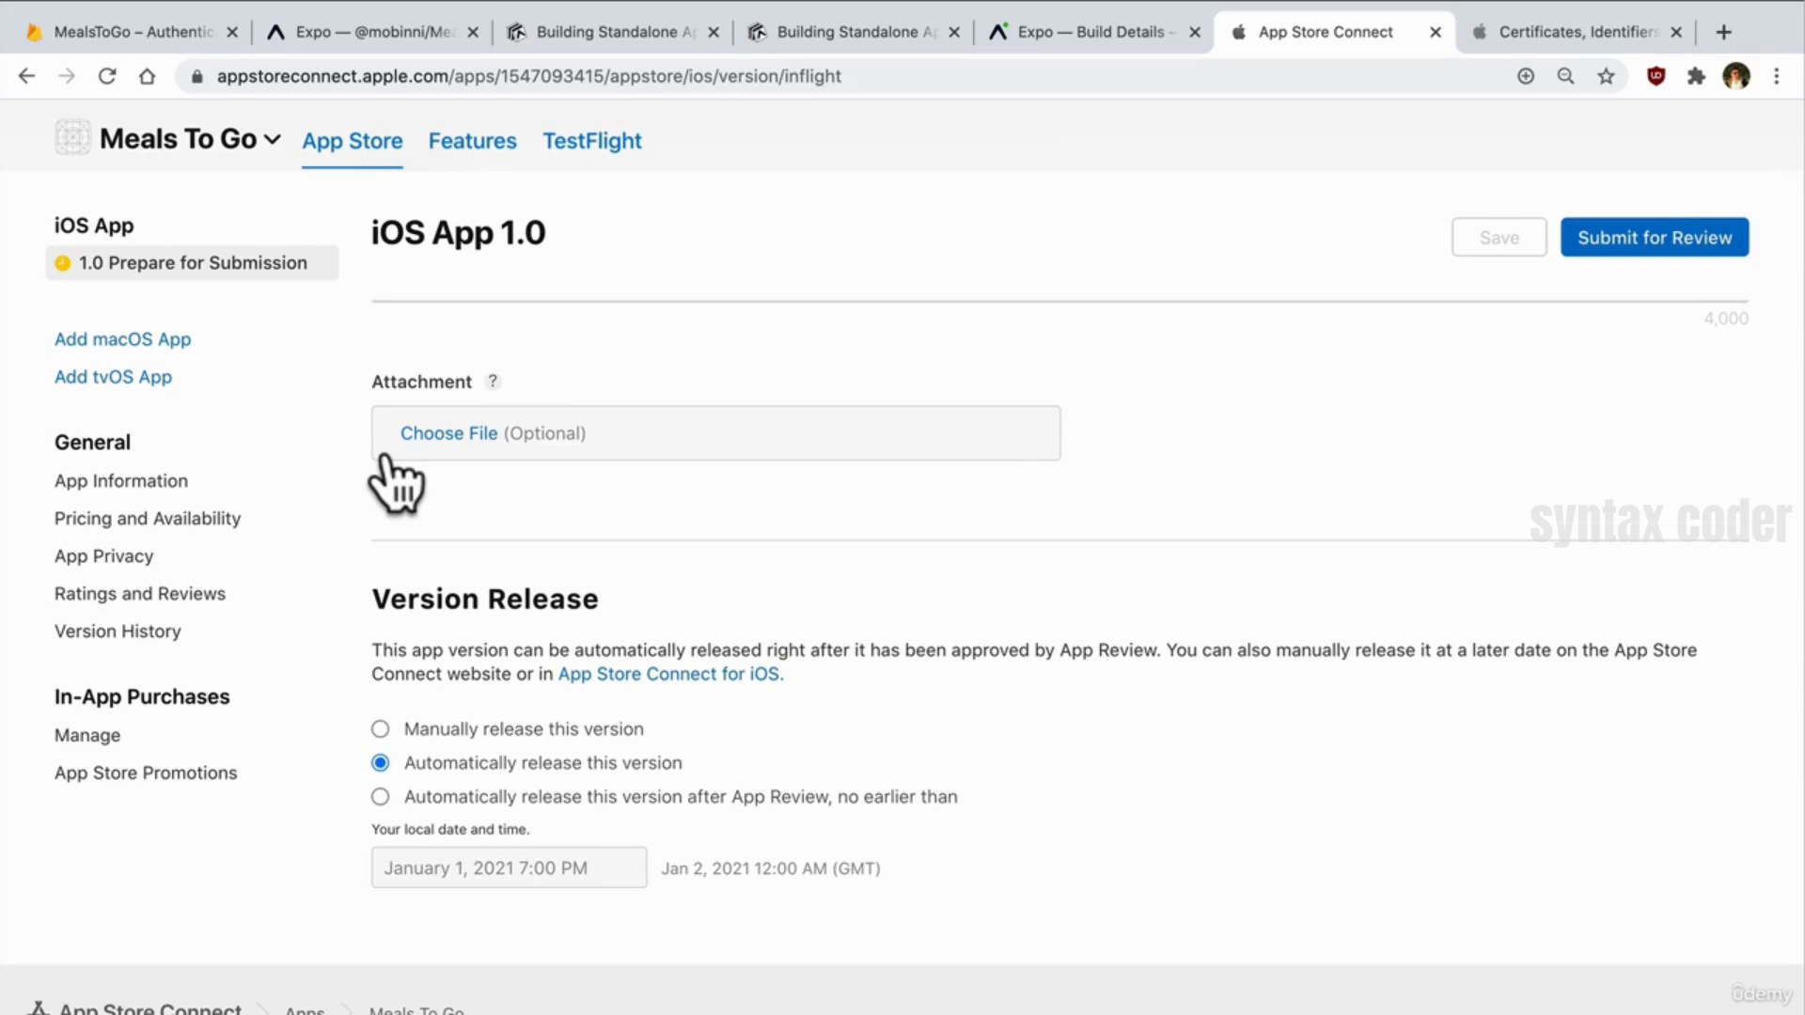
pyautogui.scroll(15, 387, 462)
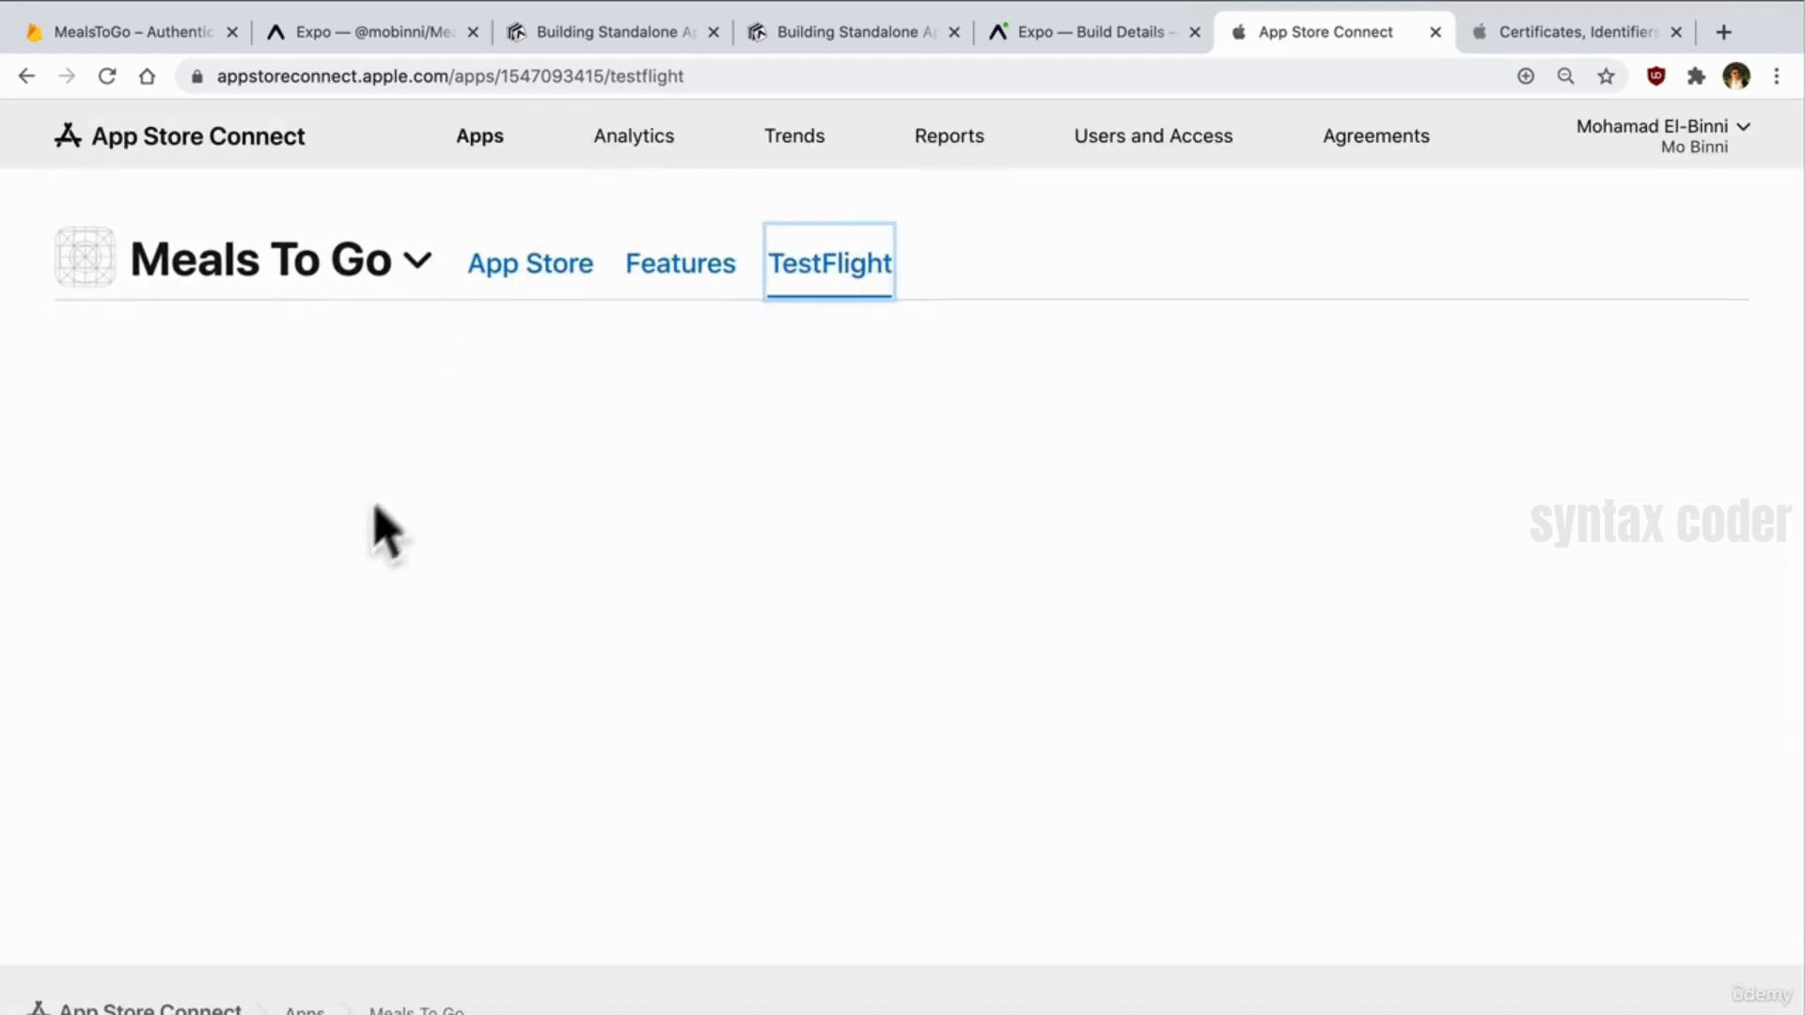
pyautogui.click(155, 810)
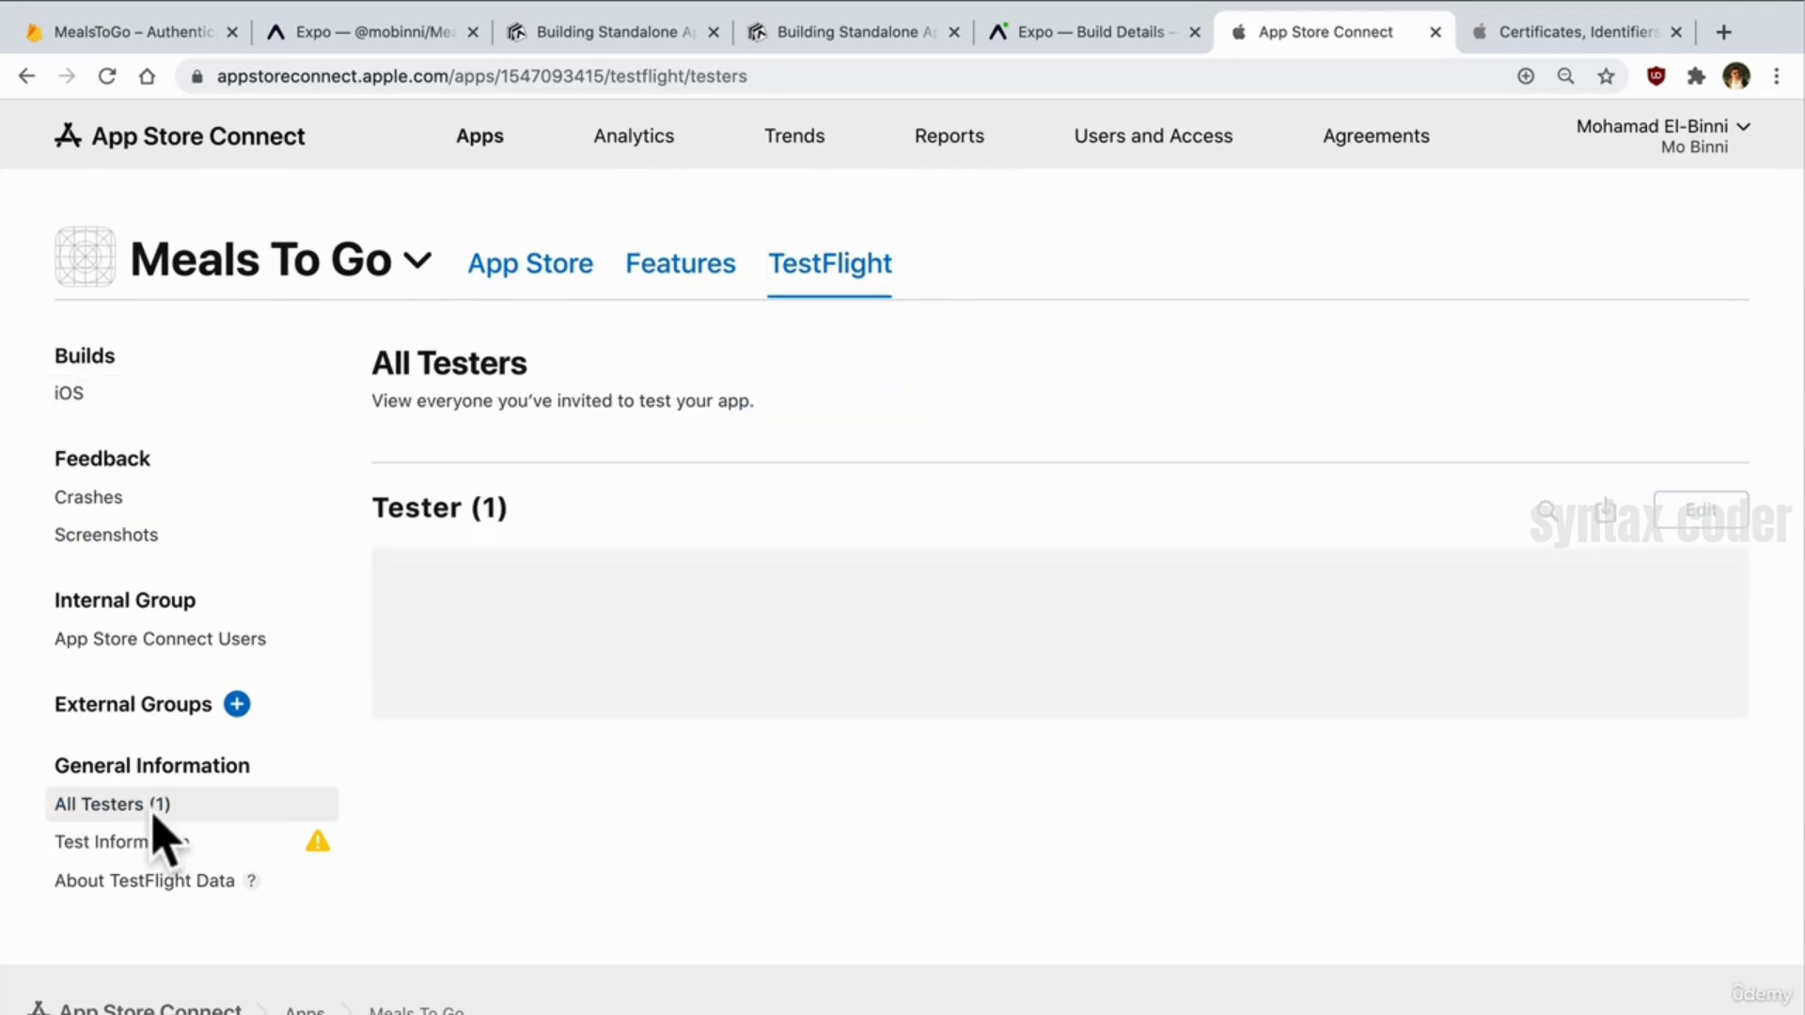